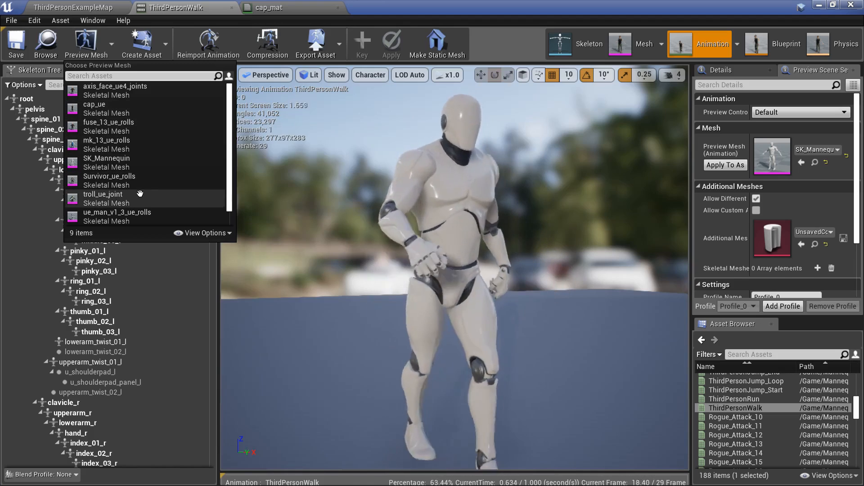
Step: Preview the walk animation on the Survivor_ue_rolls, wrait_uefy_epic_bone_rolls and cap_ue preview meshes in turn
click(146, 175)
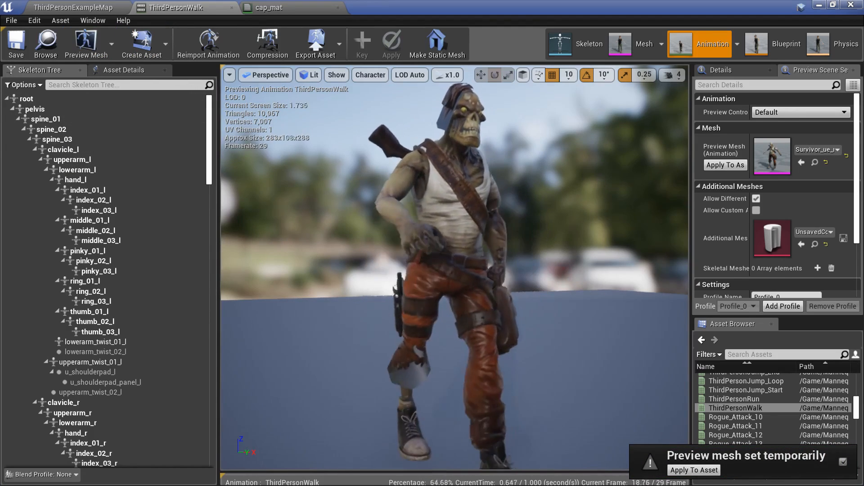
click(86, 43)
scroll(140, 194, down, 1)
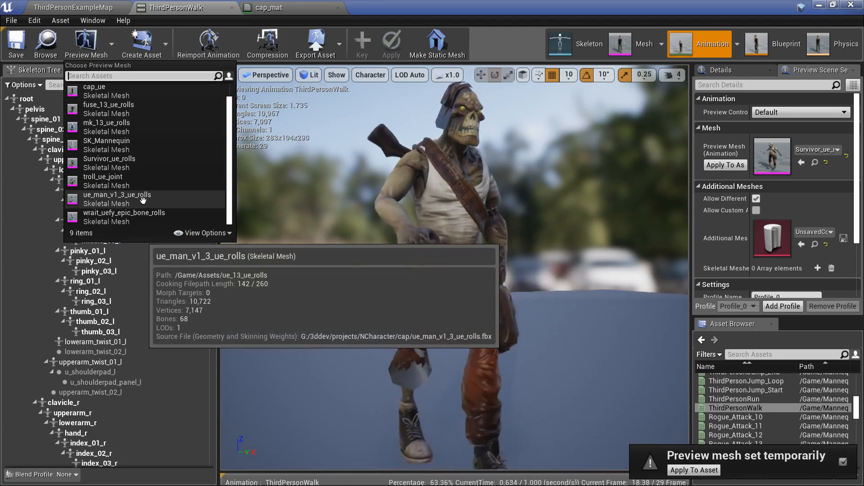
click(140, 213)
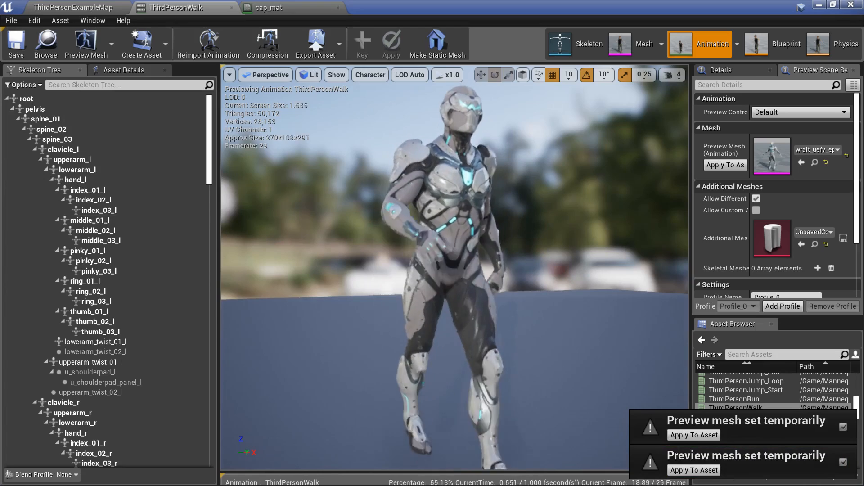
click(86, 43)
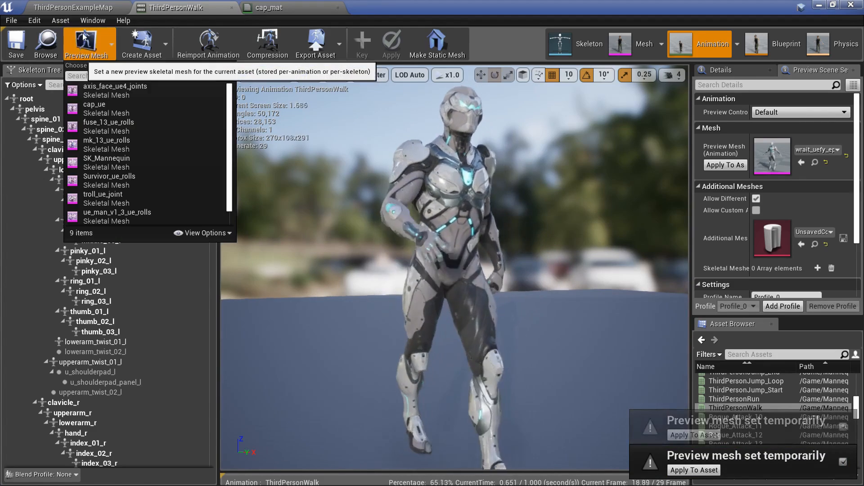
click(104, 102)
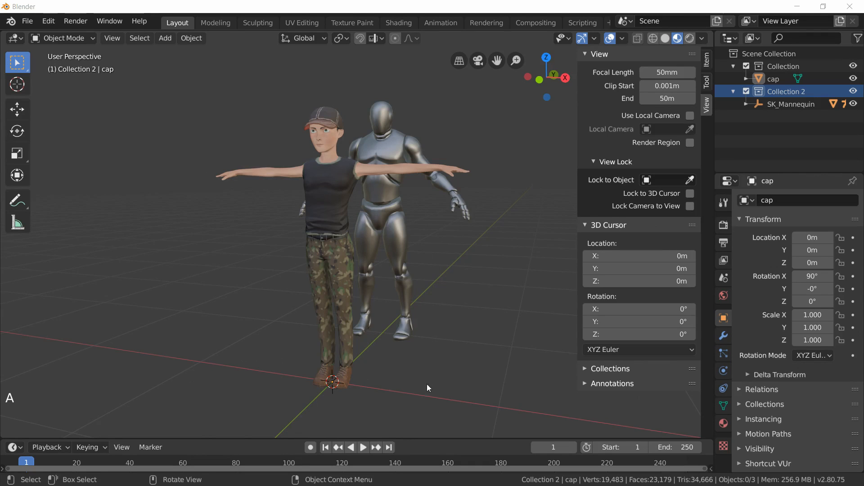
Step: Delete all the default objects from the new scene
mouse_move(445, 373)
middle_down()
mouse_move(417, 395)
mouse_move(431, 395)
mouse_move(428, 379)
mouse_move(448, 362)
mouse_move(517, 374)
mouse_move(508, 386)
mouse_move(481, 390)
mouse_move(447, 381)
mouse_move(433, 395)
mouse_move(430, 358)
mouse_move(430, 368)
middle_up()
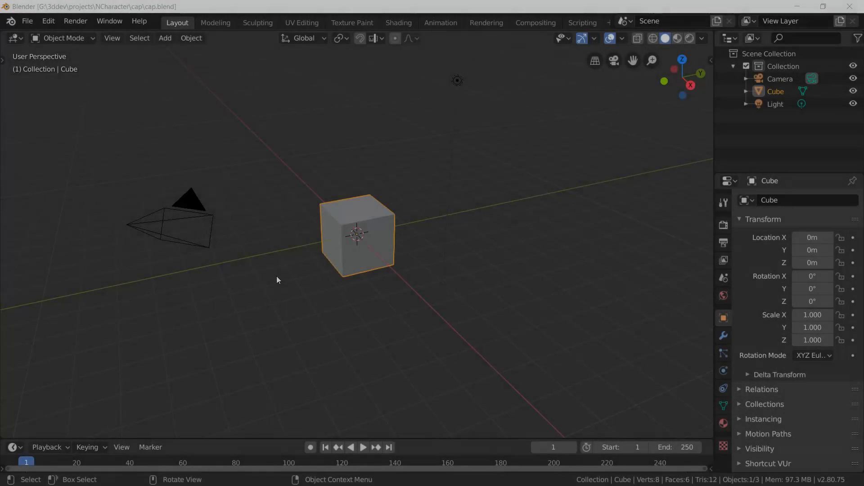
key(a)
key(x)
click(144, 301)
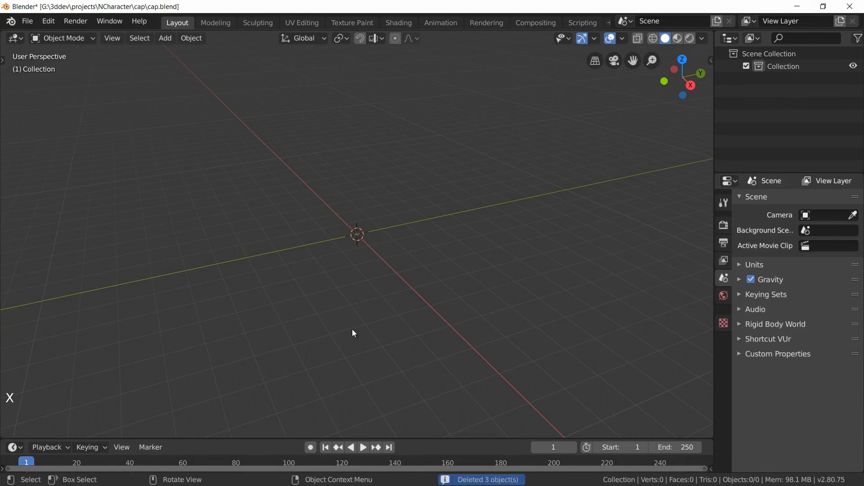
Step: Set the scene's unit scale to 0.01
click(765, 265)
click(828, 298)
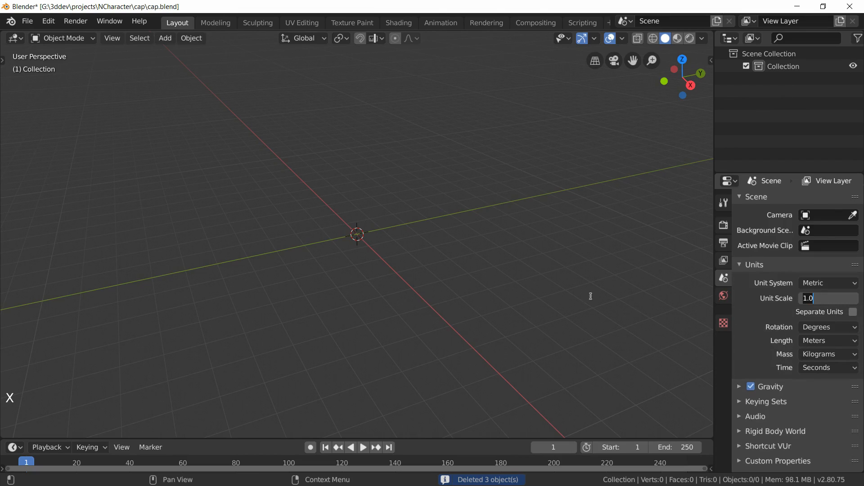
text(0.01)
key(Return)
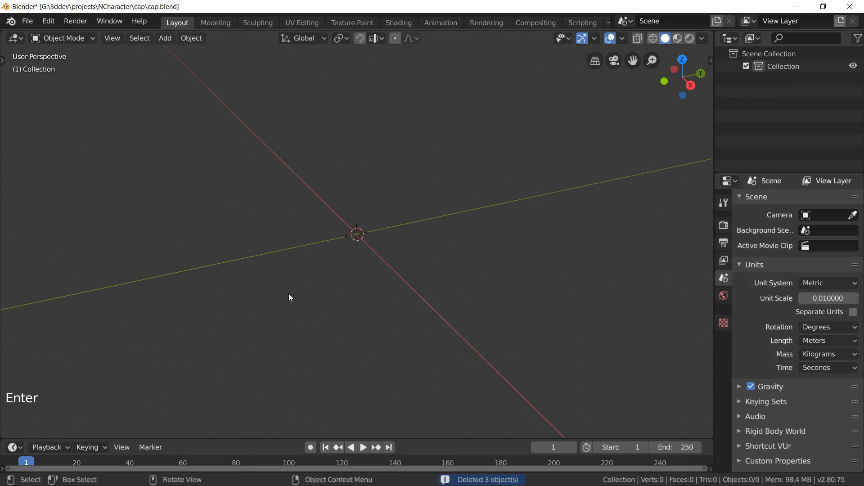
Step: Set the viewport's clip end distance to 50 m in the sidebar view settings
key(n)
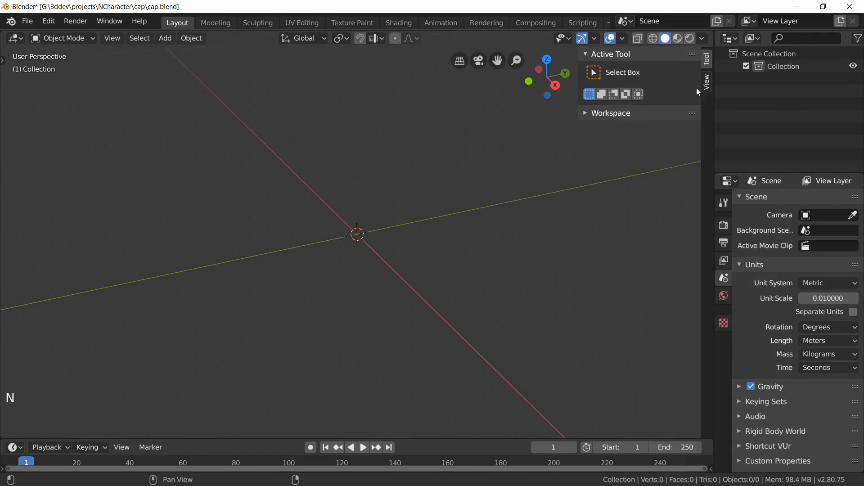
click(707, 80)
click(668, 99)
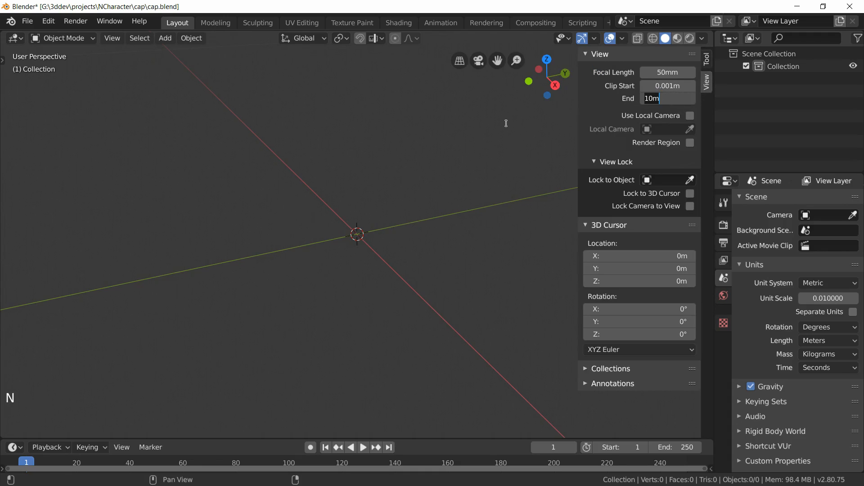
key(Return)
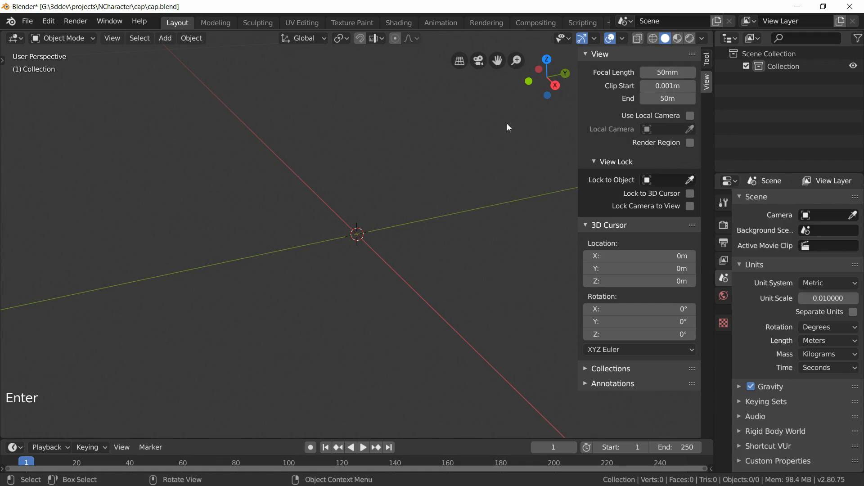
Step: Import cap_fbx_start.fbx as an FBX file with Import Animation turned off
middle_drag(382, 174, 137, 126)
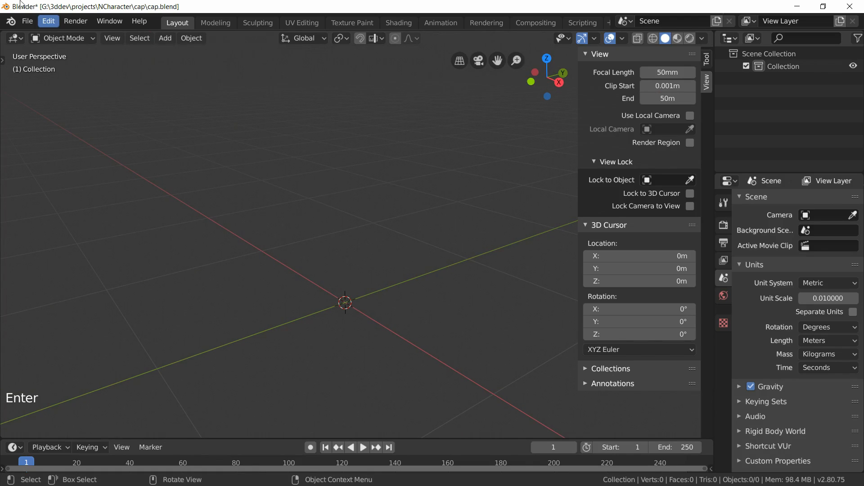
click(27, 21)
mouse_move(66, 190)
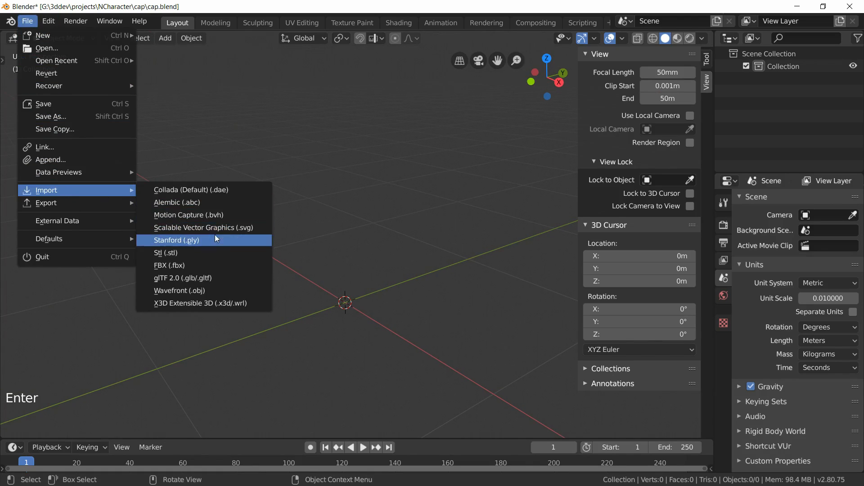
click(188, 266)
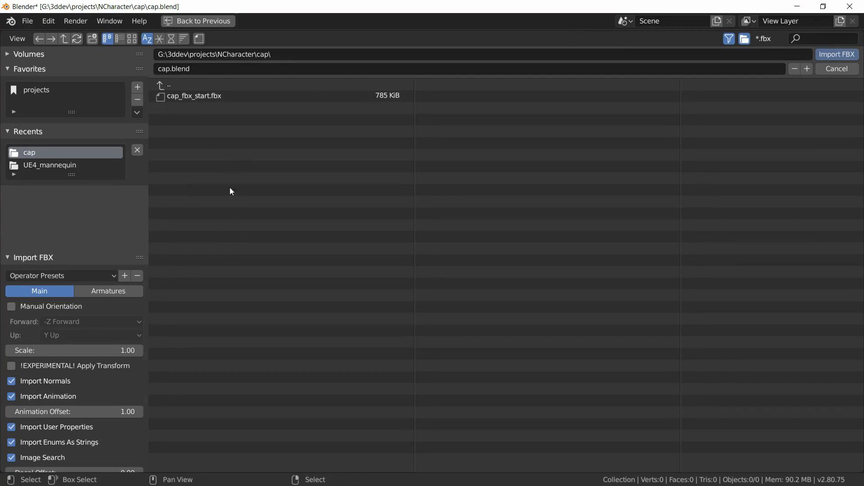
click(196, 100)
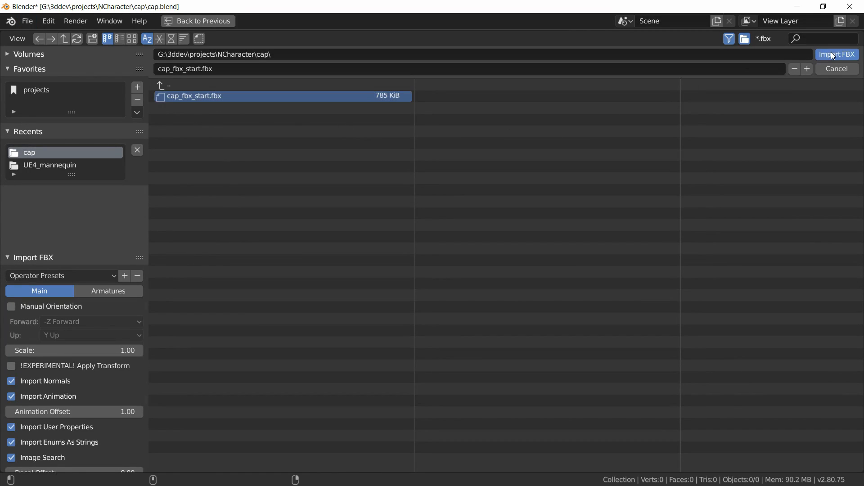
click(45, 396)
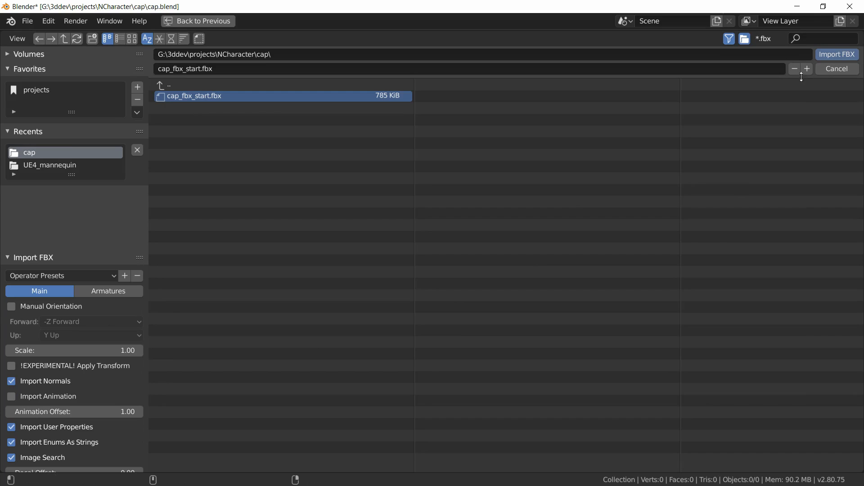
scroll(382, 257, down, 3)
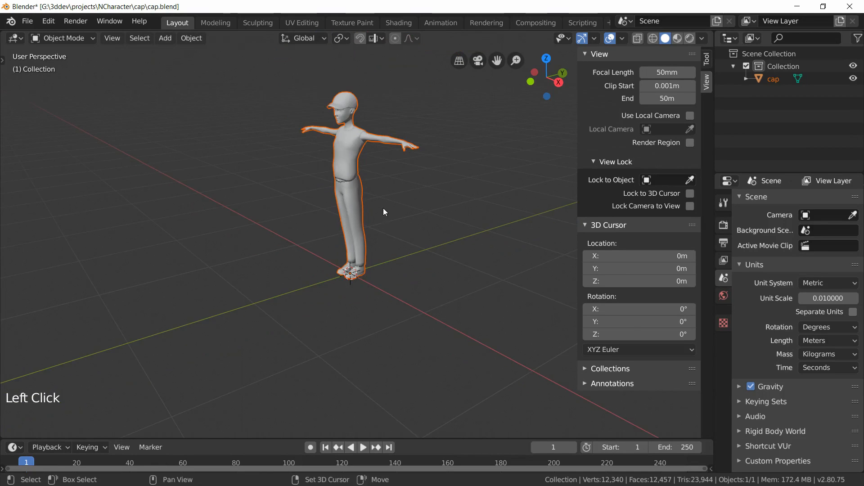
Step: Add a new collection under the Scene Collection and make it the active collection
middle_drag(383, 208, 340, 261)
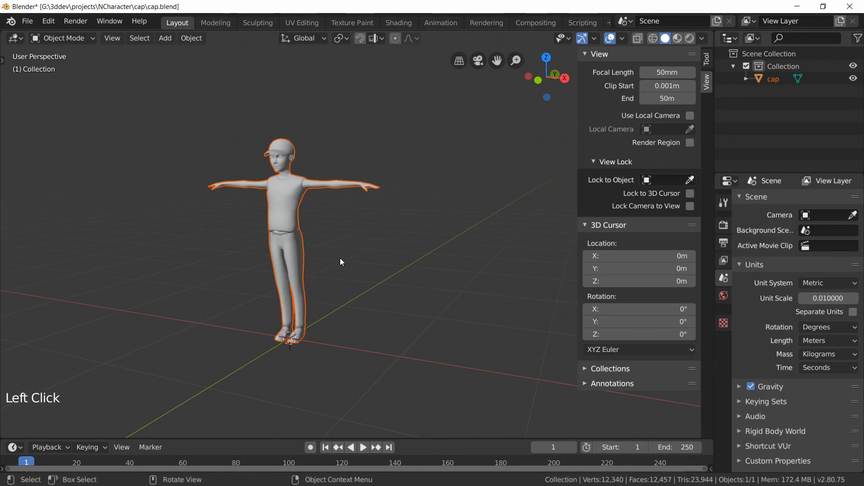
key(alt+a)
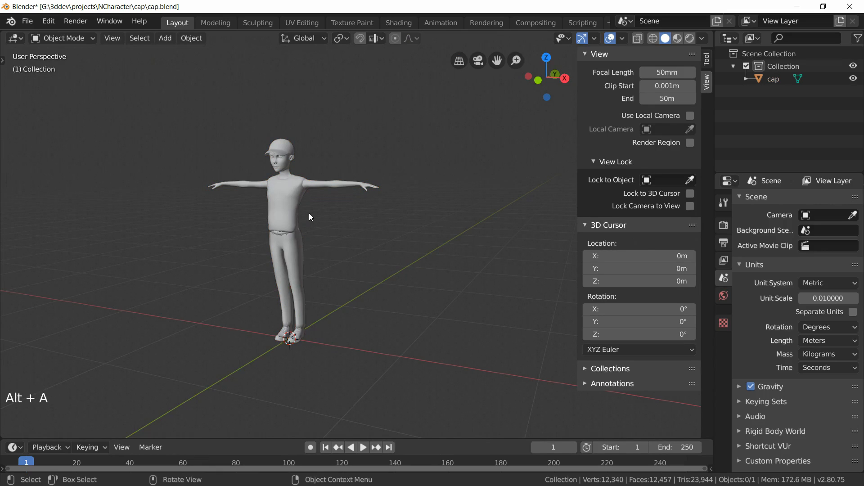
click(287, 206)
middle_drag(287, 206, 328, 254)
click(774, 53)
right_click(774, 52)
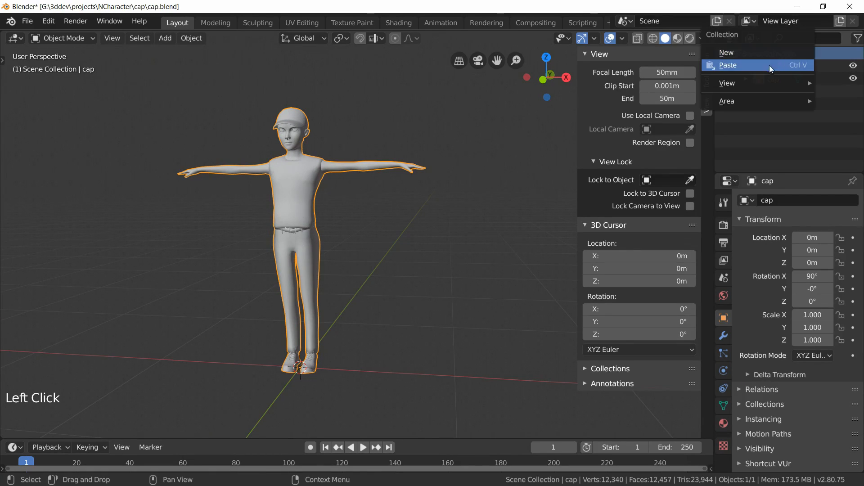
click(757, 51)
click(775, 90)
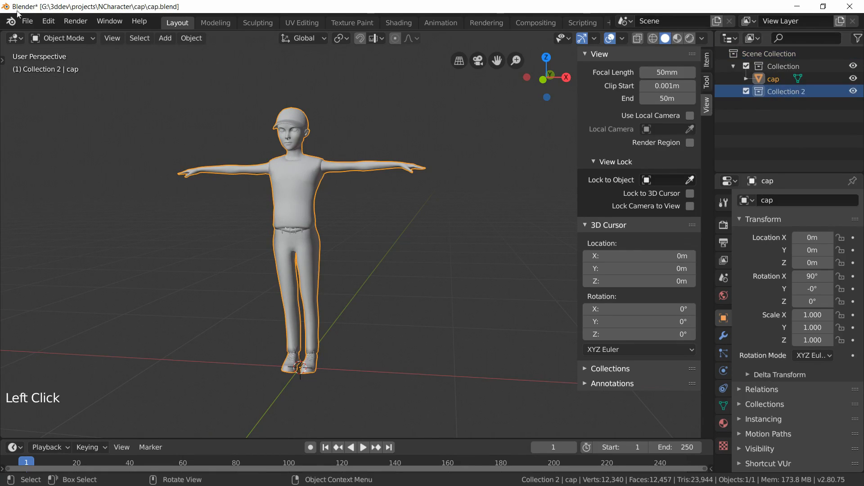
Step: Import SK_Mannequin_421.FBX as an FBX file into the new collection
click(27, 21)
mouse_move(74, 191)
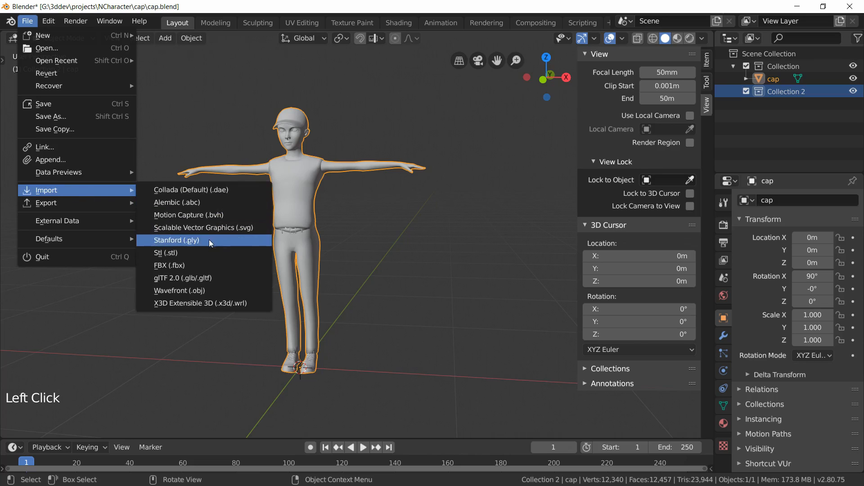
click(191, 264)
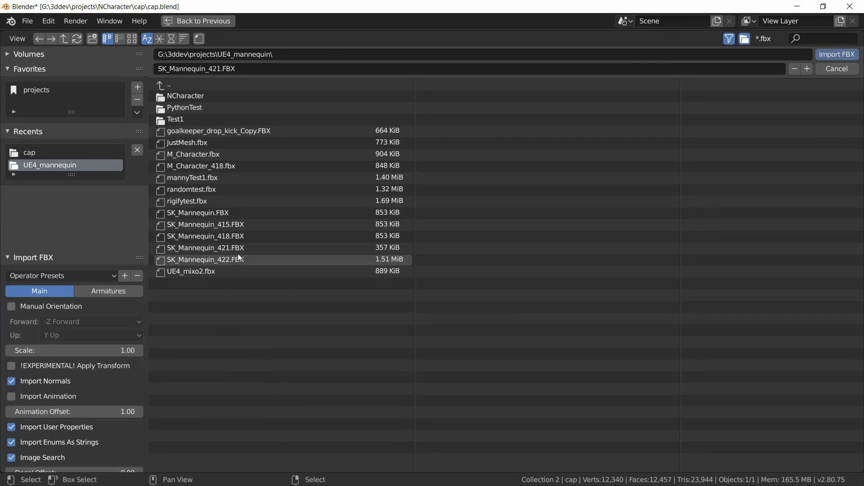
click(238, 248)
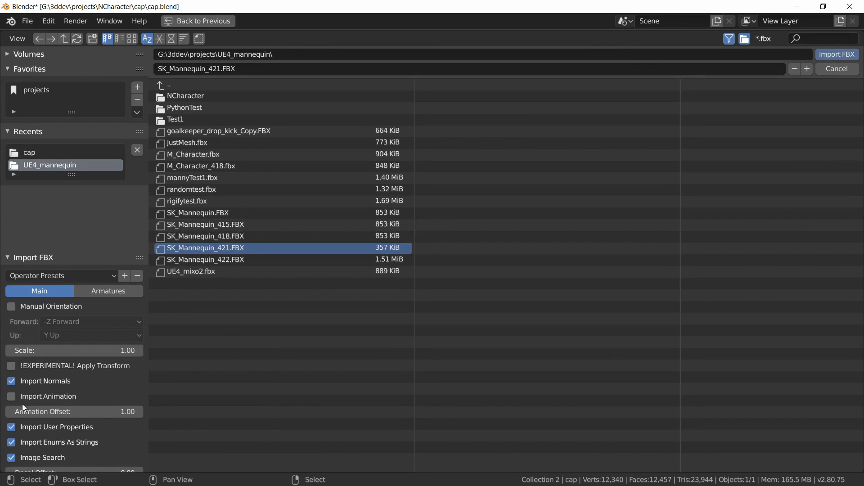
click(102, 296)
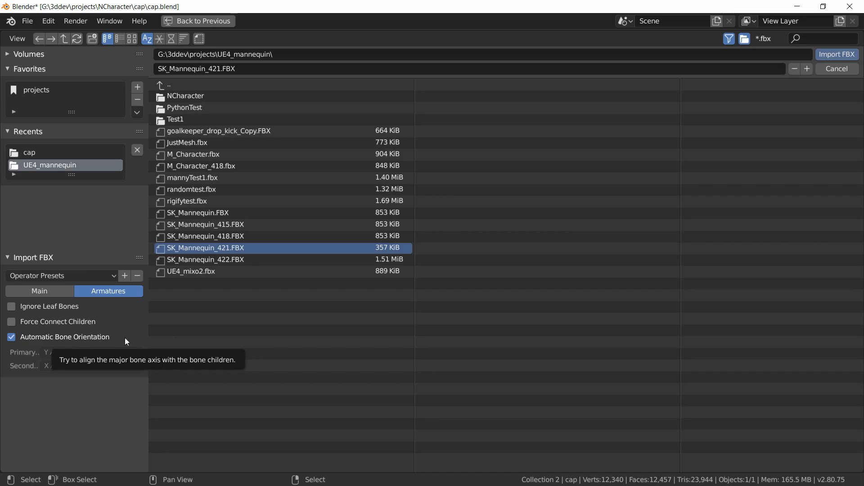
click(830, 56)
Step: Move the mannequin's root armature 1 m along the global Y axis
middle_drag(421, 251, 373, 179)
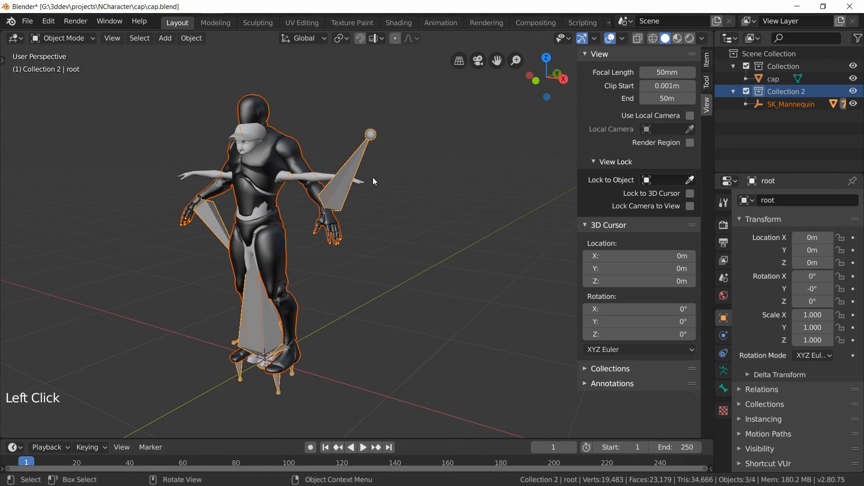
click(360, 153)
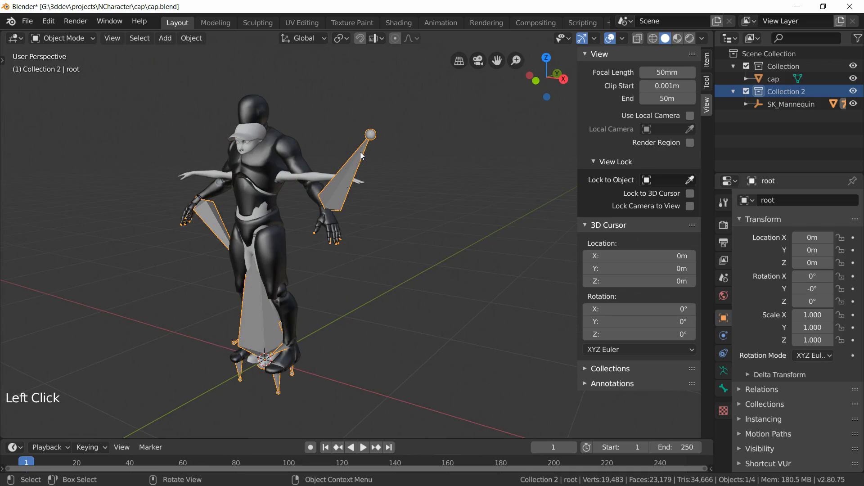
key(g)
key(1)
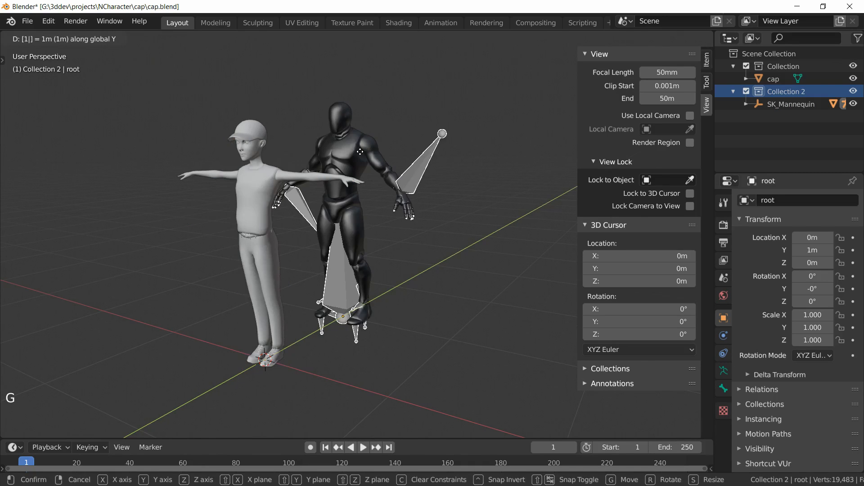
key(Return)
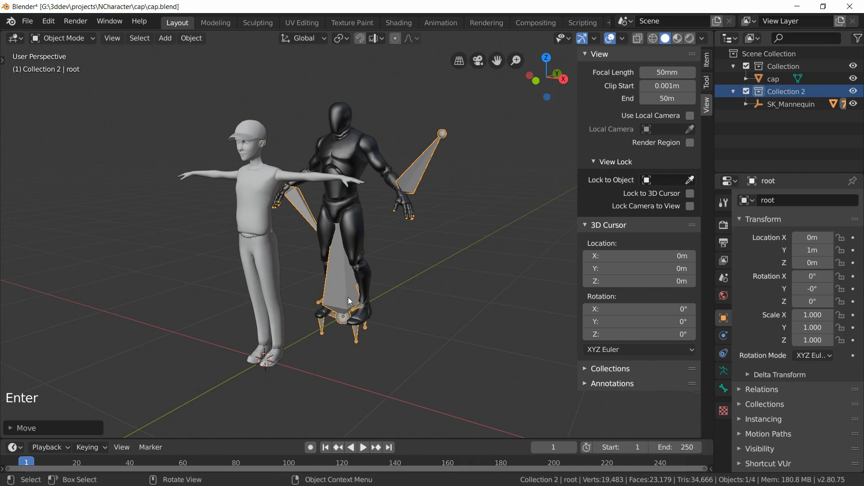
Step: Hide the mannequin's collection and inspect the cap character in front orthographic view
mouse_move(258, 293)
middle_down()
mouse_move(279, 290)
mouse_move(270, 298)
middle_up()
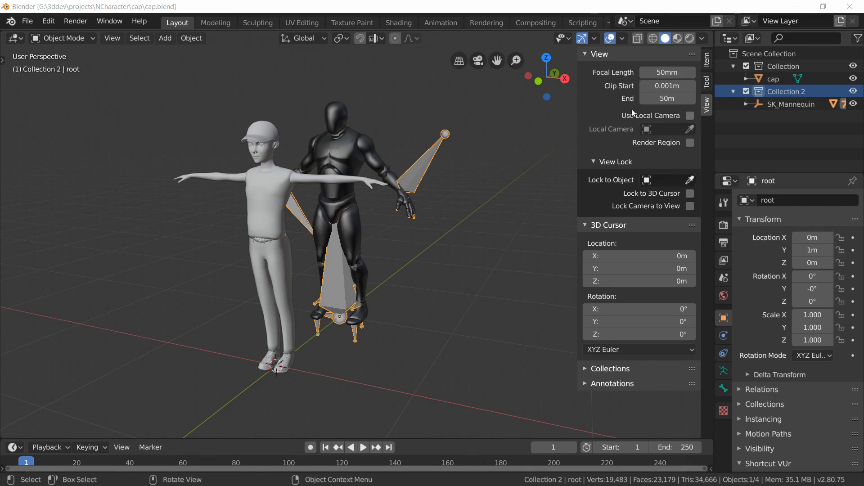
click(854, 91)
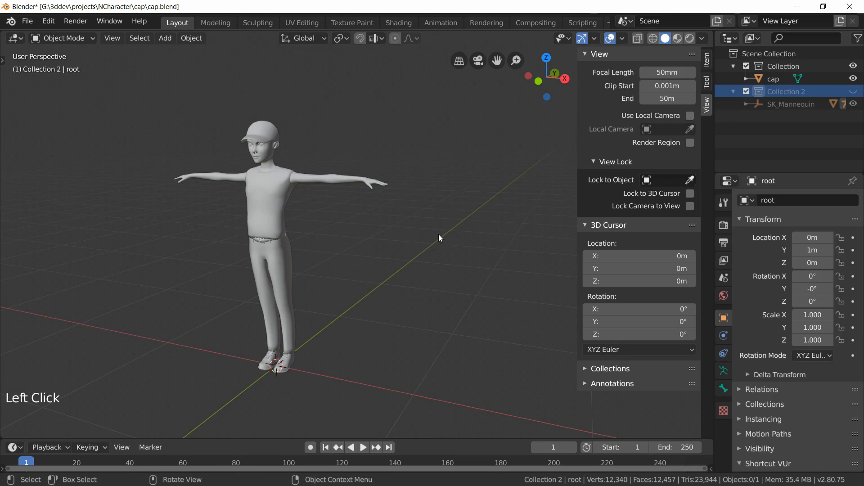
key(KP_5)
key(KP_1)
scroll(439, 237, up, 4)
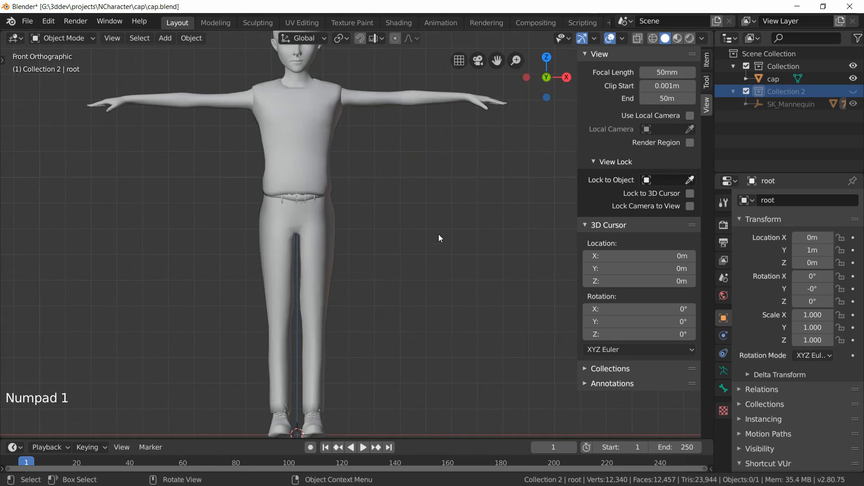
scroll(439, 234, down, 3)
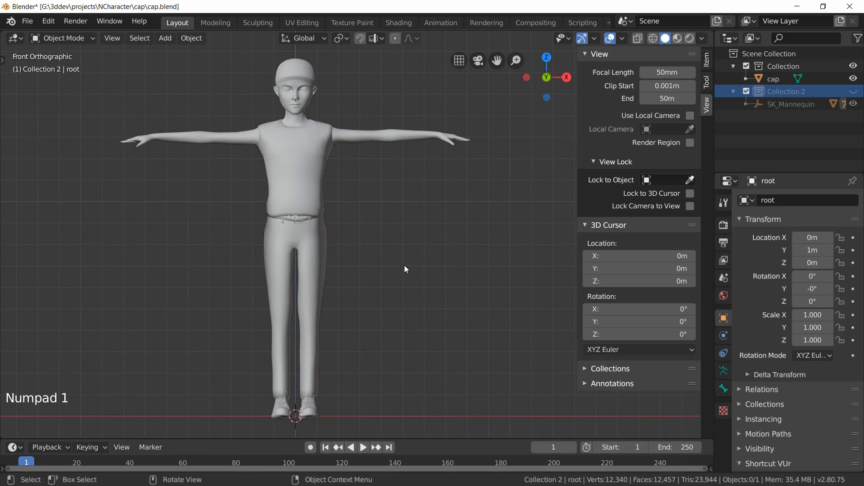
mouse_move(404, 265)
middle_down()
mouse_move(368, 276)
mouse_move(400, 267)
middle_up()
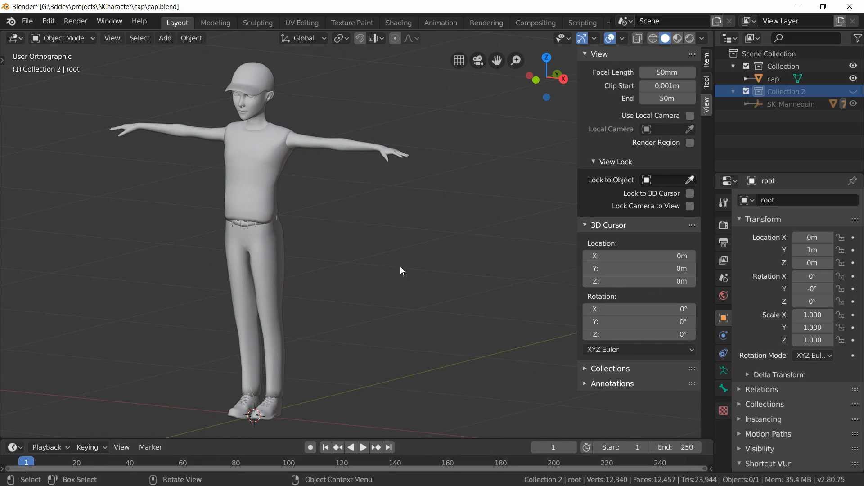
Step: Make the cap's collection active and add a single-bone armature to it
middle_drag(400, 267, 420, 261)
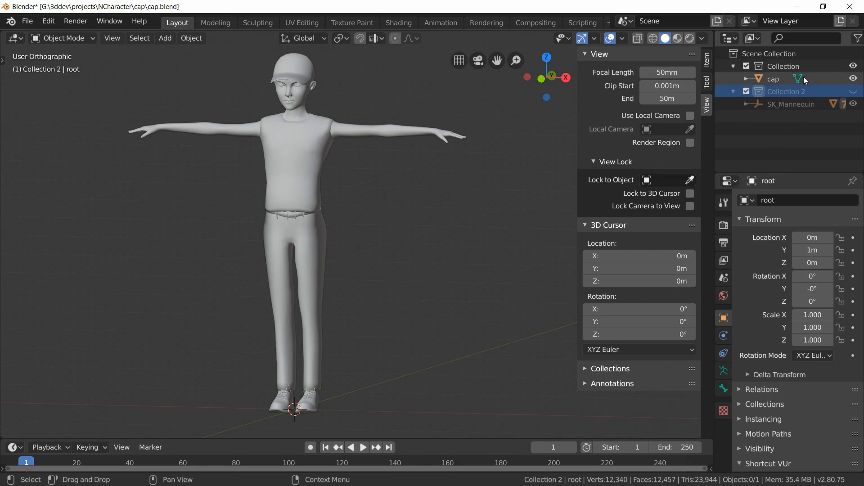
click(760, 68)
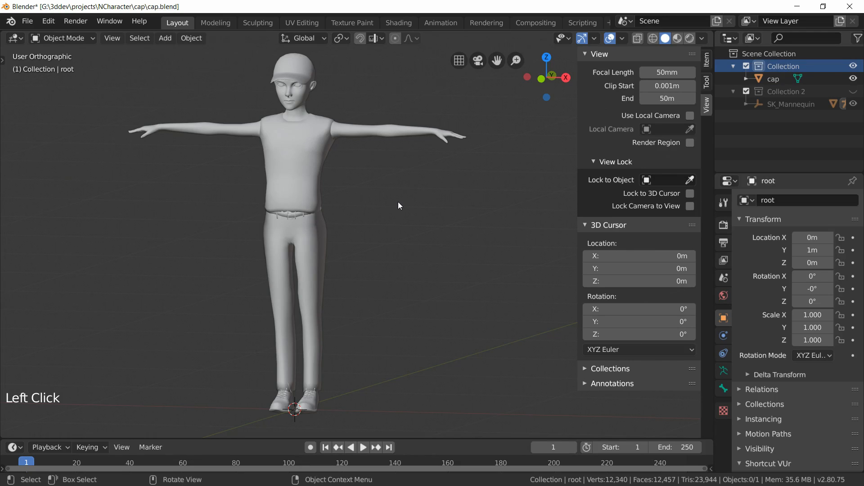
key(shift+a)
mouse_move(398, 201)
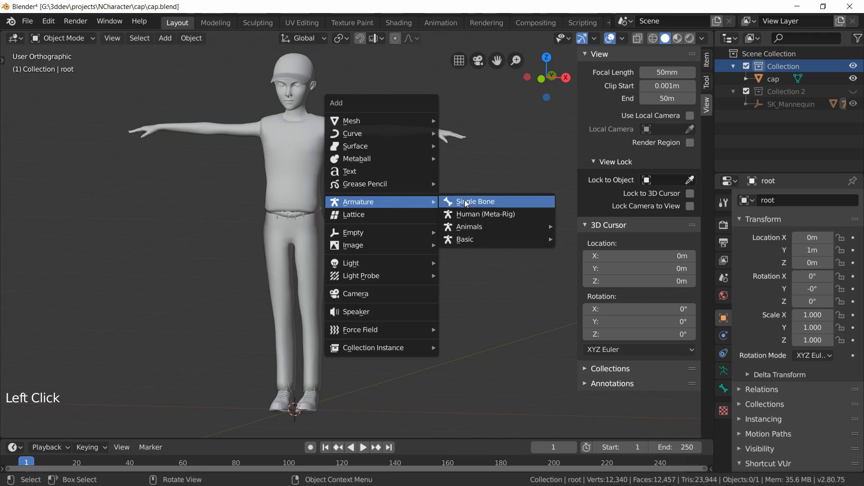
click(497, 204)
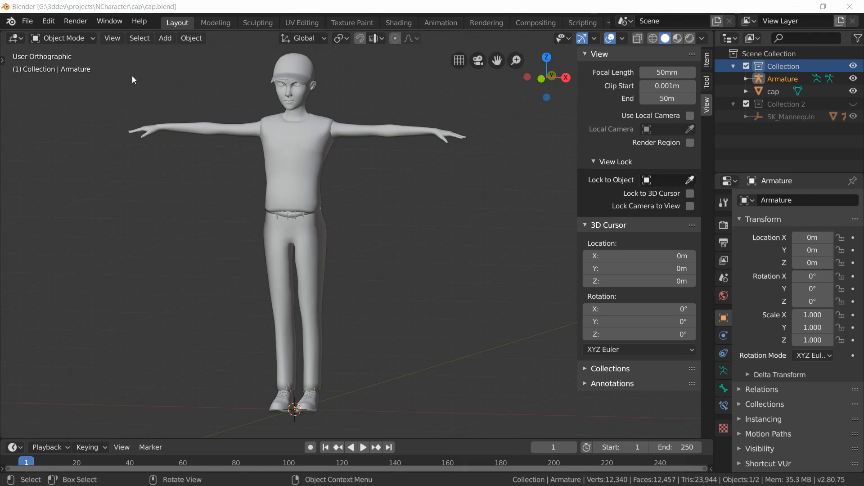
Step: Enter Edit Mode on the armature and move the bone's tail upward along Z
click(55, 34)
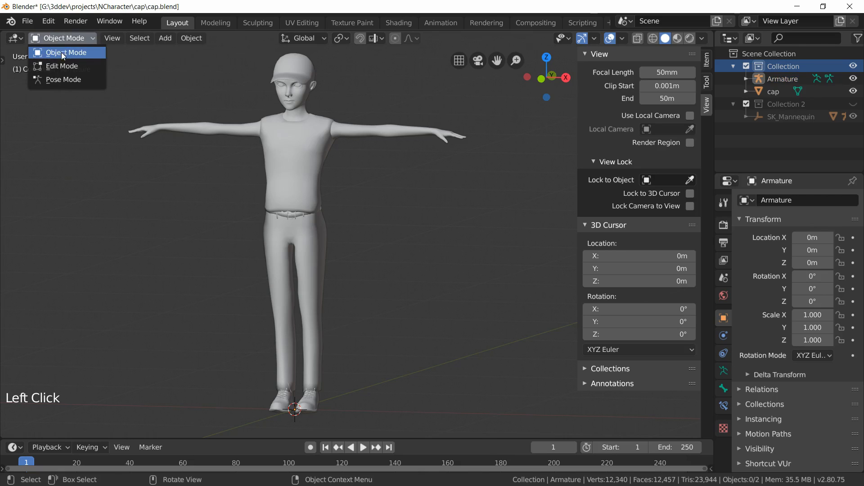
click(61, 67)
key(KP_1)
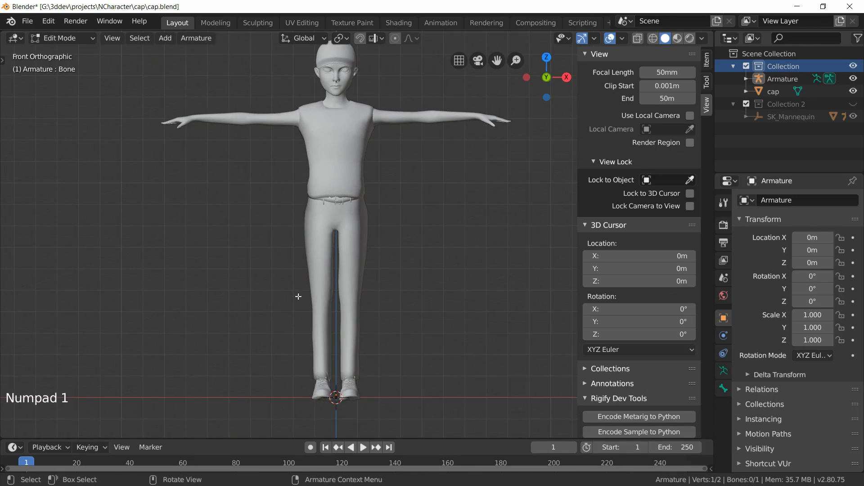
scroll(357, 319, up, 4)
shift+middle_drag(357, 320, 415, 150)
scroll(414, 189, up, 4)
shift+middle_drag(432, 369, 413, 63)
scroll(382, 259, up, 3)
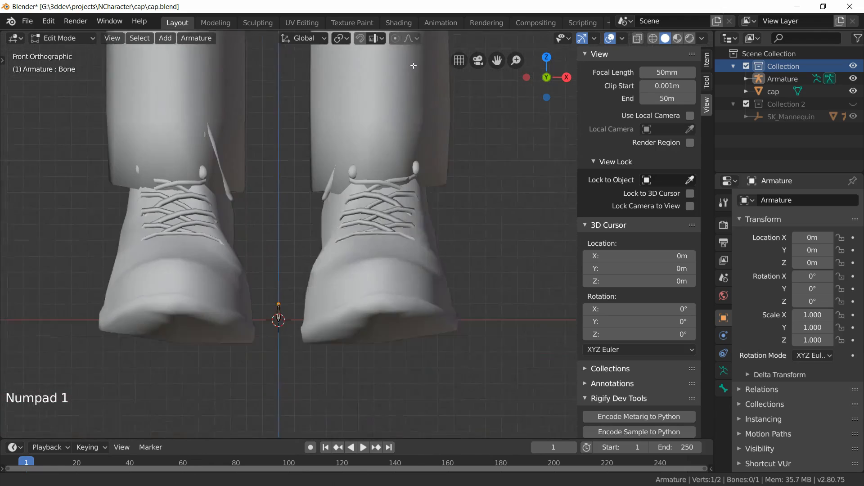
shift+middle_drag(332, 210, 344, 143)
scroll(344, 143, up, 3)
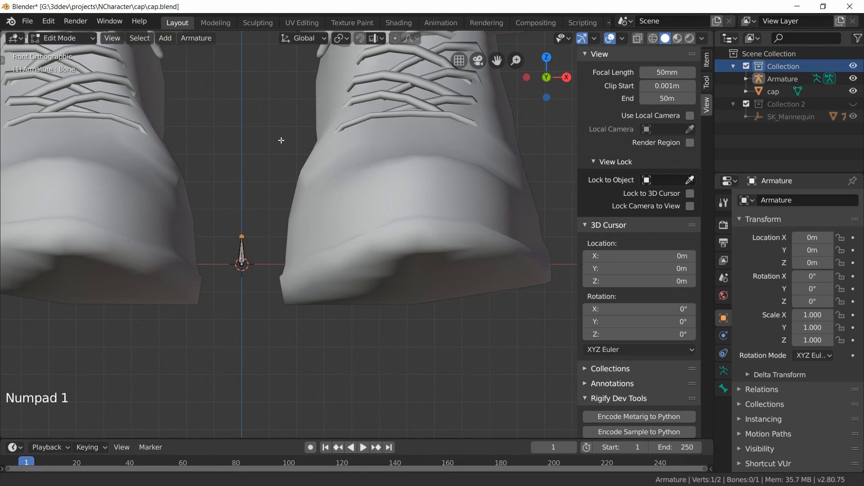
shift+middle_drag(239, 236, 255, 298)
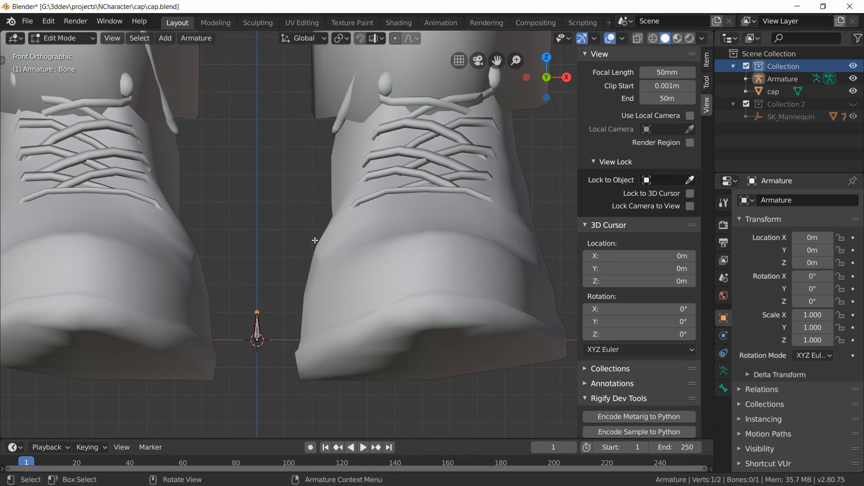
key(g)
key(z)
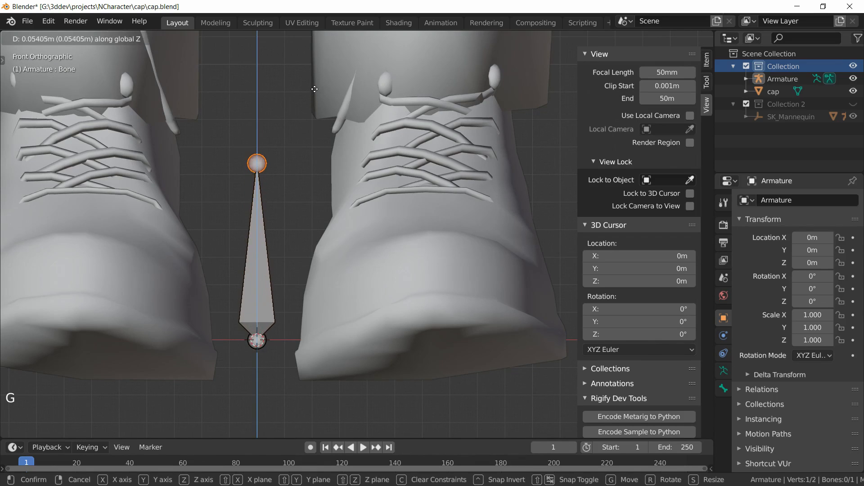
click(312, 42)
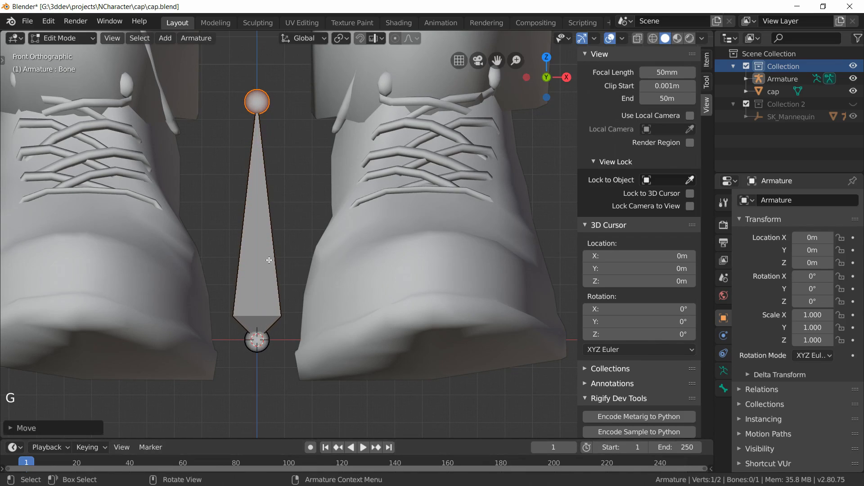
Step: Select the bone, switch to right orthographic view and turn on the wireframe overlay
scroll(344, 209, down, 7)
click(329, 241)
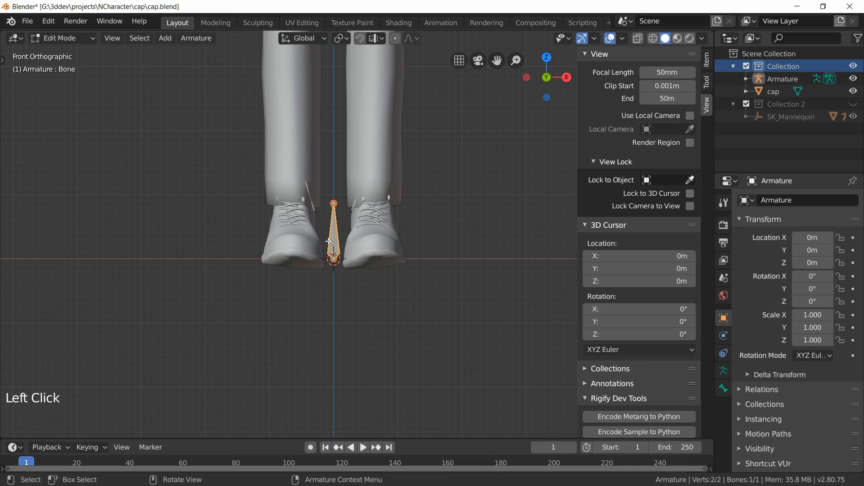
key(KP_3)
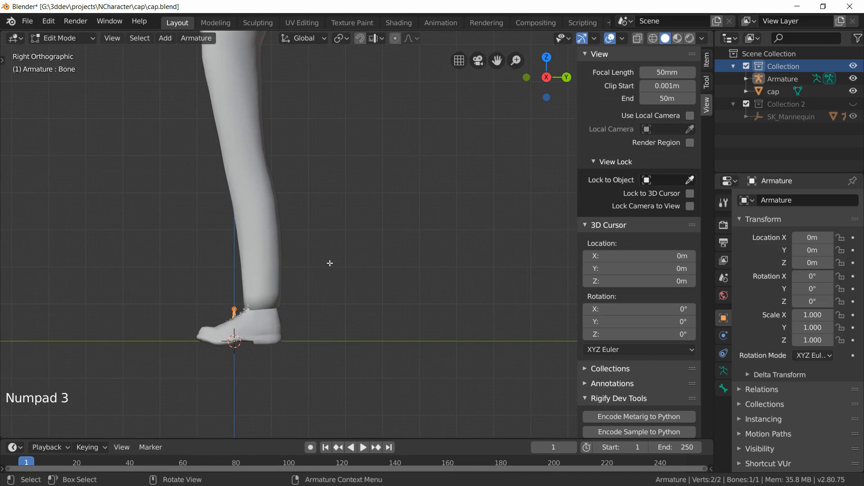
shift+middle_drag(330, 263, 363, 280)
click(626, 36)
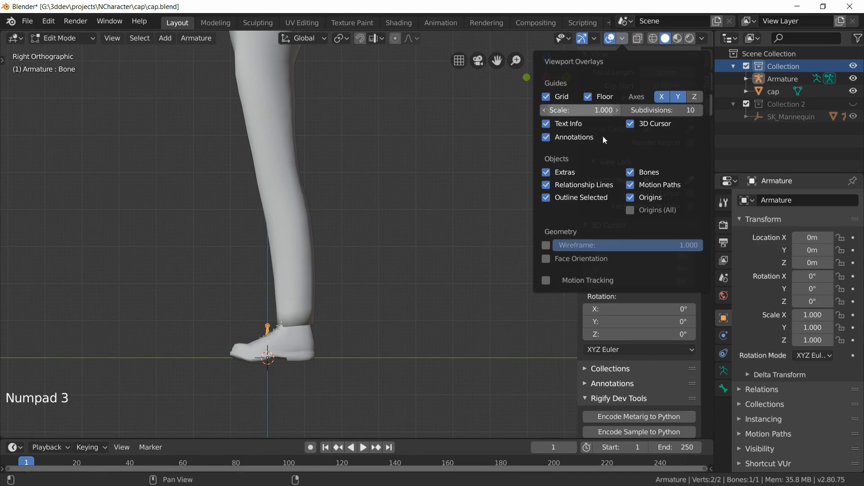
click(546, 245)
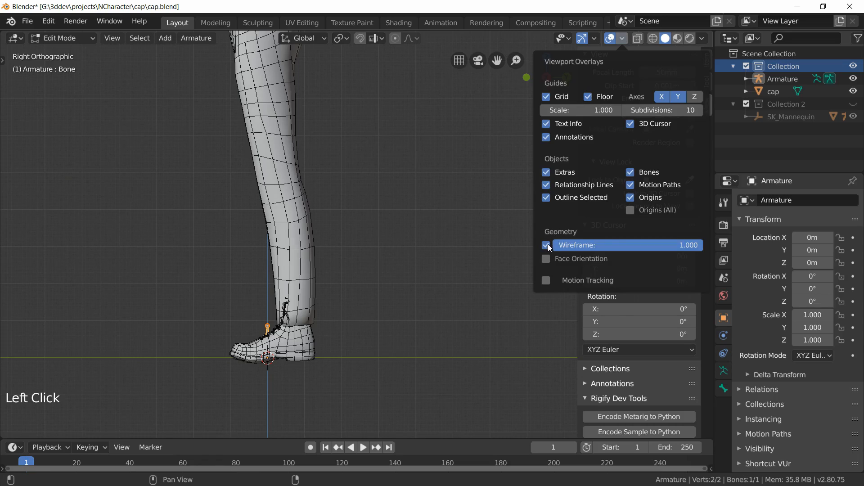
Step: Enable In Front display for the armature in its viewport display settings
click(724, 371)
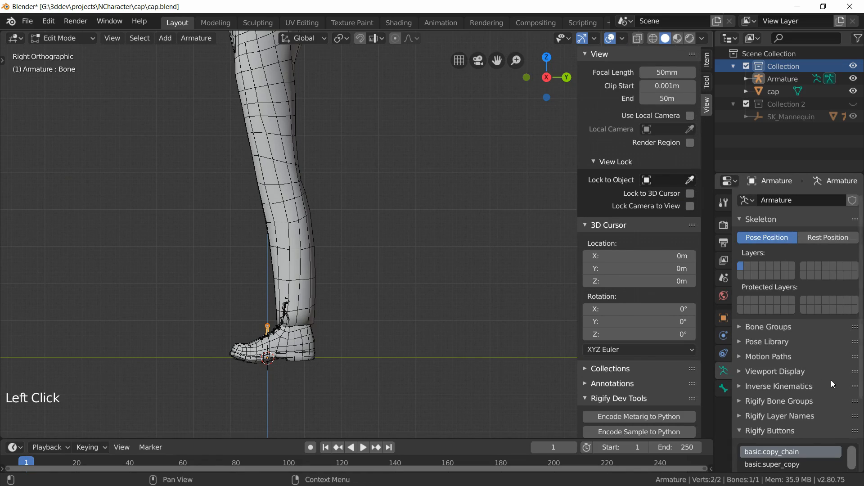
scroll(830, 380, down, 5)
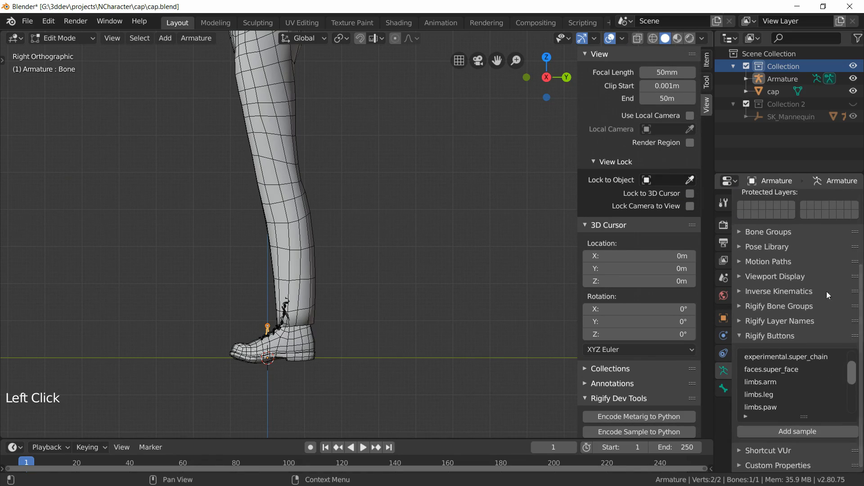
scroll(832, 277, up, 3)
drag(855, 332, 855, 286)
click(793, 288)
click(840, 333)
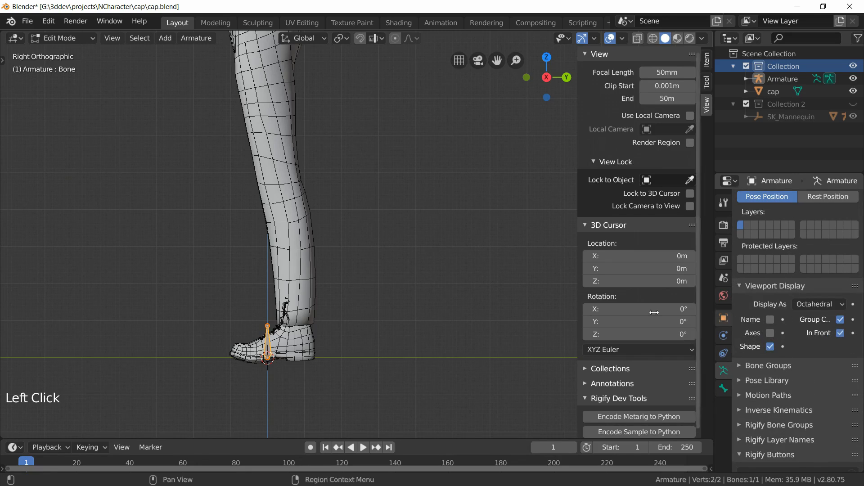
Step: Move the whole bone up about 0.88 m to the character's hip area
shift+middle_drag(267, 325, 281, 400)
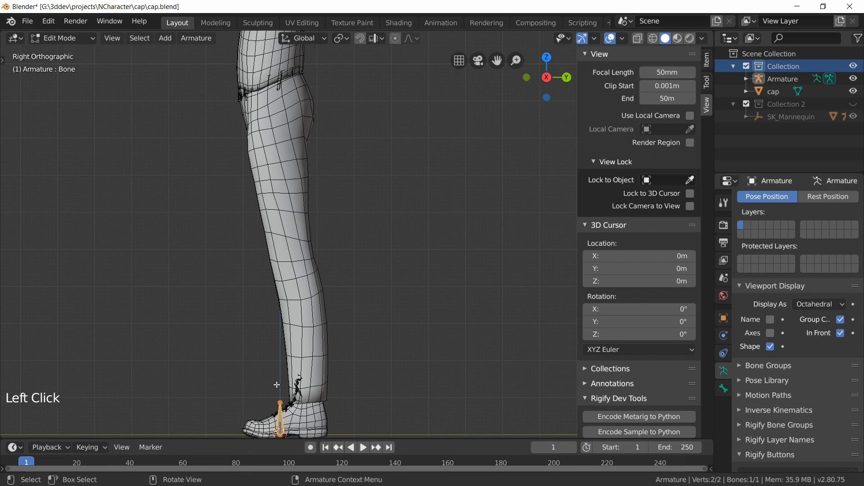
key(g)
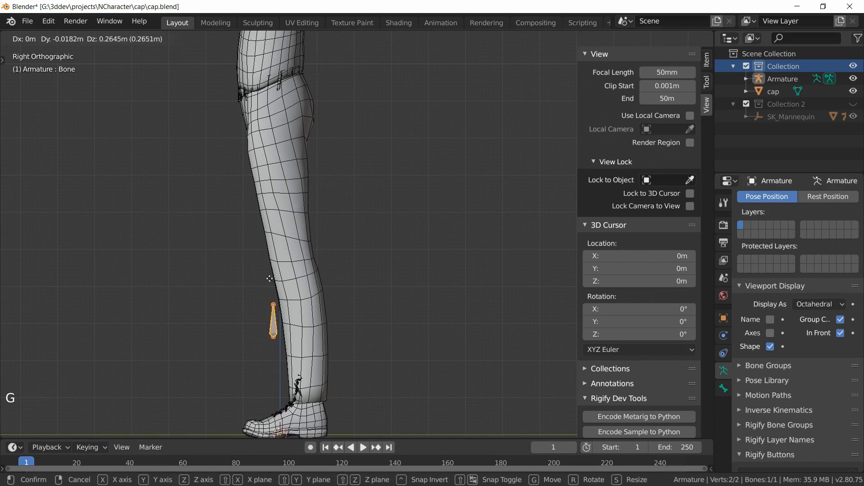
click(269, 57)
Step: Move the bone's head down about 0.06 m into the pelvis
scroll(367, 177, up, 5)
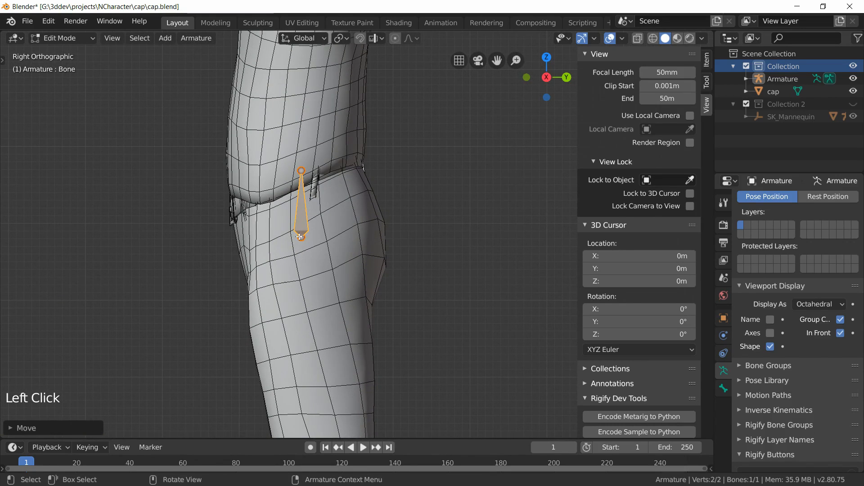
click(301, 237)
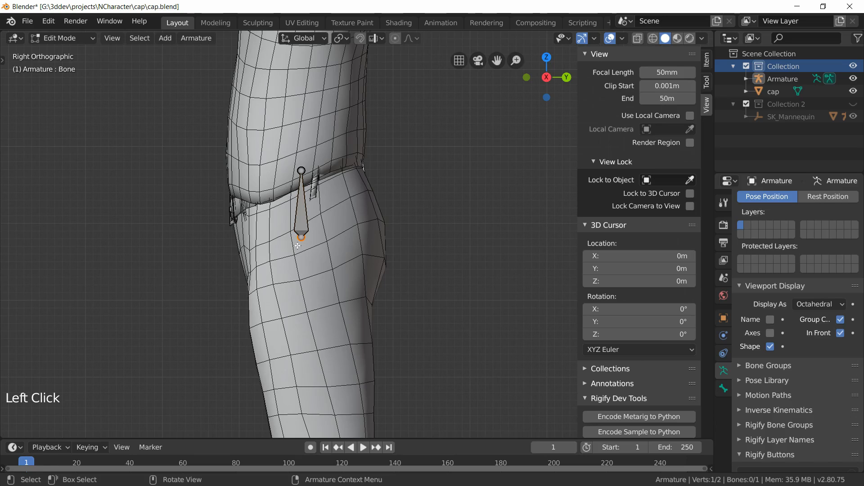
key(g)
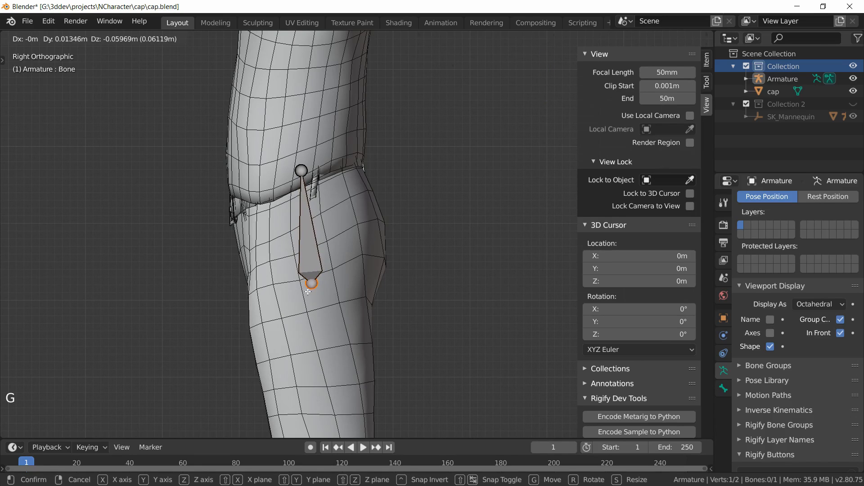
click(307, 291)
Step: Nudge the bone's tail slightly backward
click(302, 170)
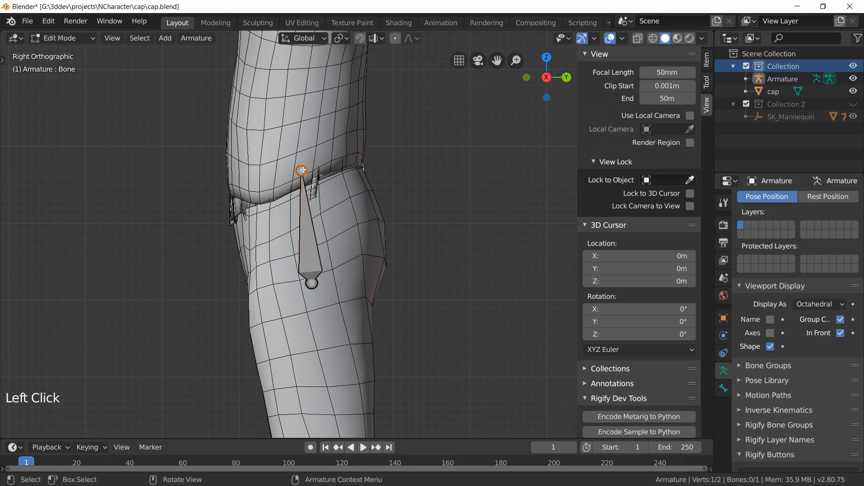
key(g)
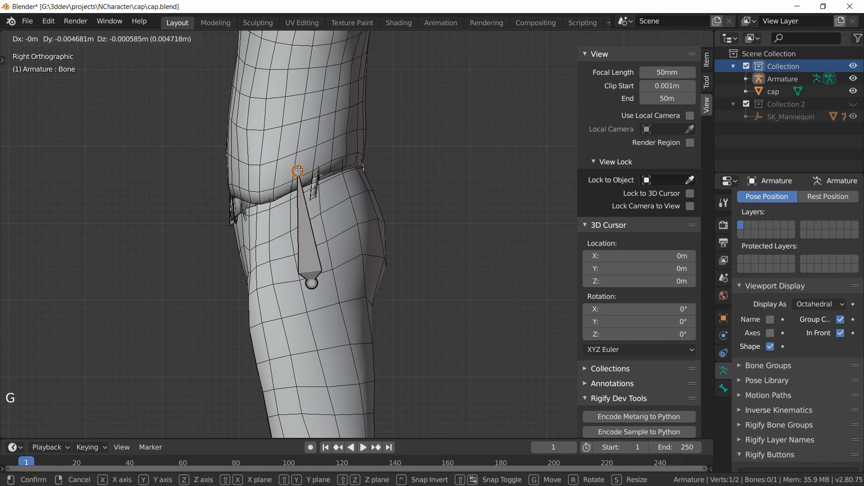
click(294, 173)
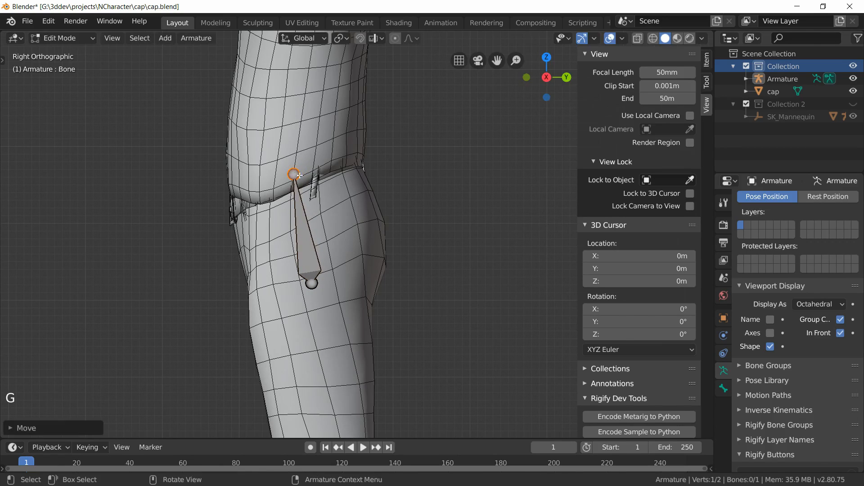
Step: Extrude a new bone about 0.09 m upward from the hip bone's tail
shift+middle_drag(343, 215, 339, 354)
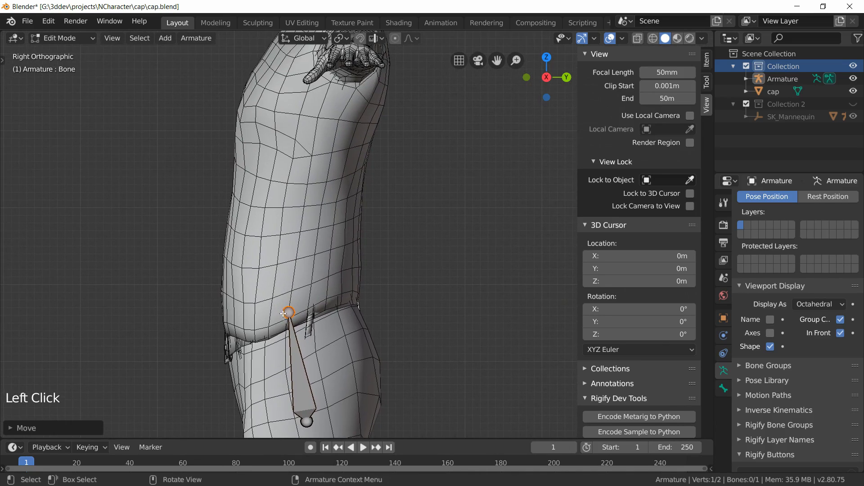
shift+middle_drag(395, 290, 391, 320)
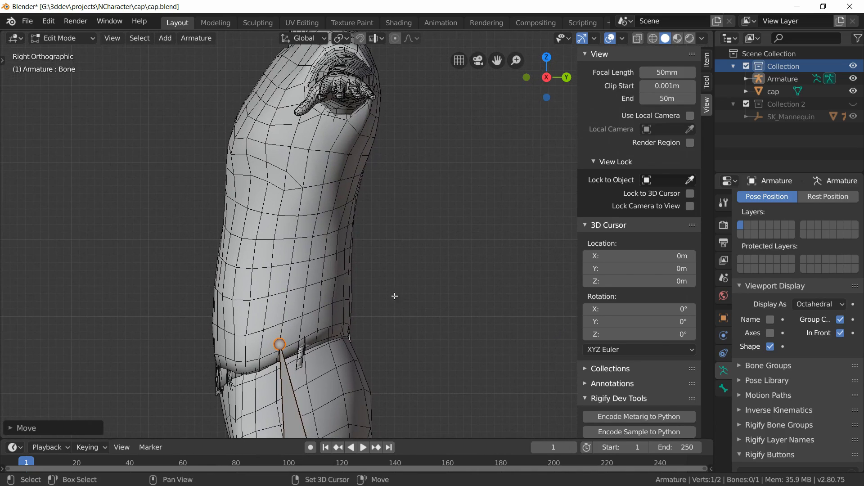
key(e)
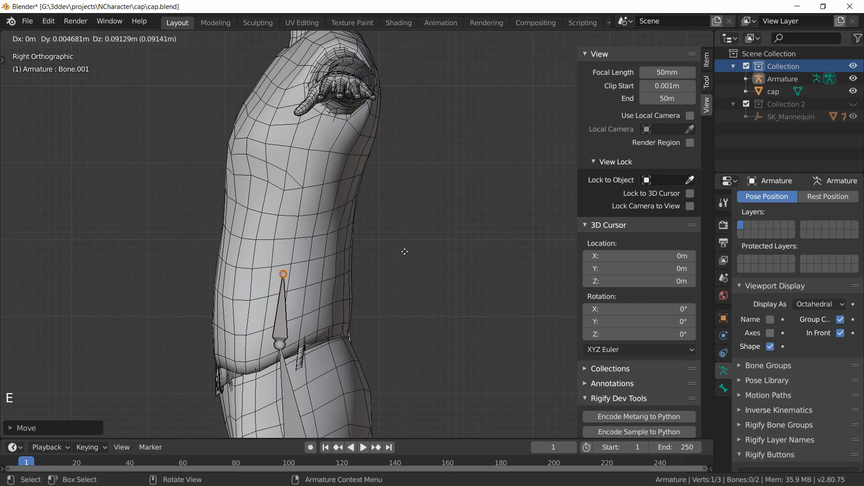
click(405, 240)
shift+middle_drag(405, 240, 387, 279)
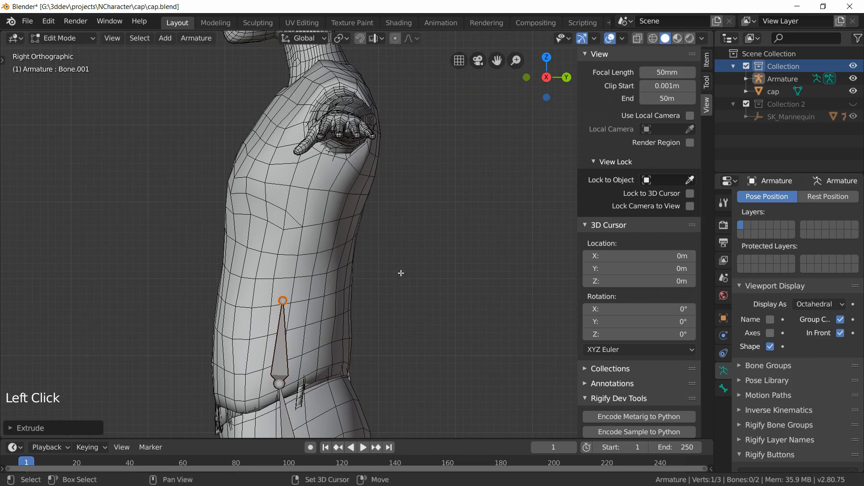
Step: Extrude another spine bone about 0.13 m upward into the chest
key(e)
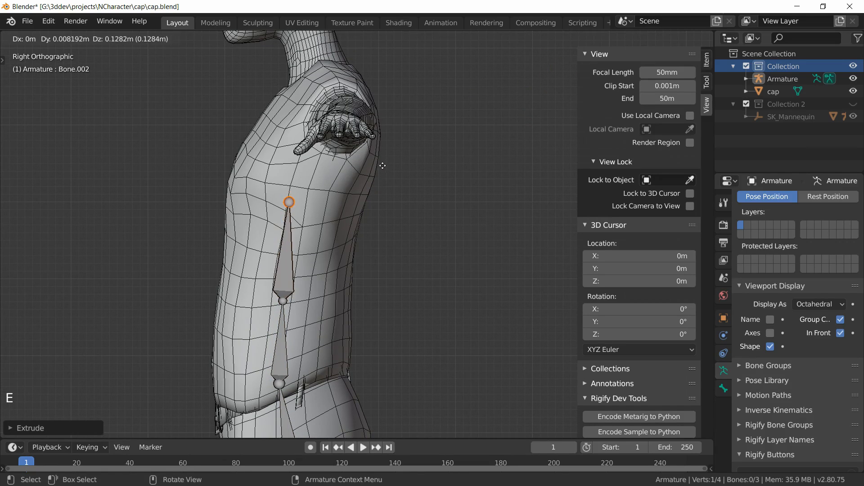
click(383, 165)
shift+middle_drag(384, 164, 380, 255)
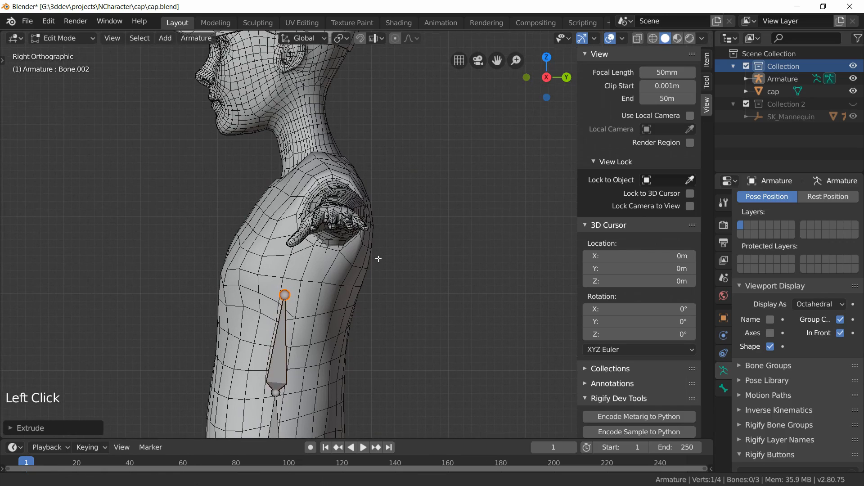
Step: Extrude two more bones, about 0.18 m to the neck base and about 0.07 m up the neck
key(e)
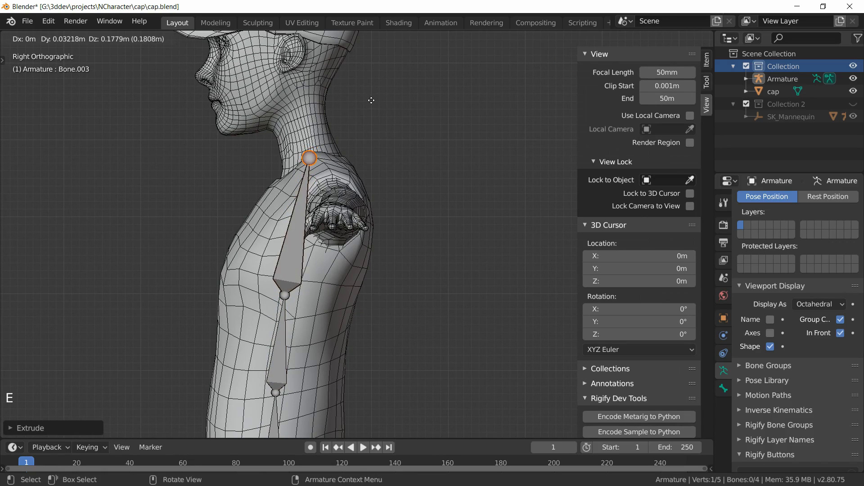
click(343, 131)
shift+middle_drag(343, 131, 351, 230)
key(e)
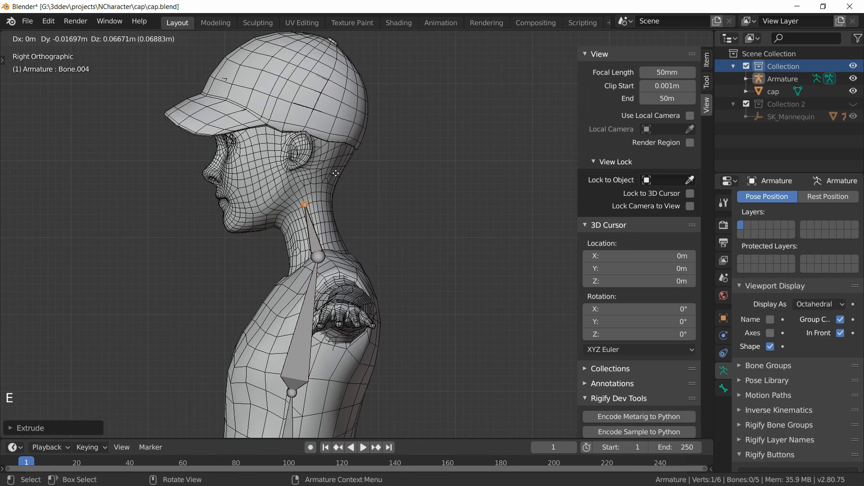
click(335, 165)
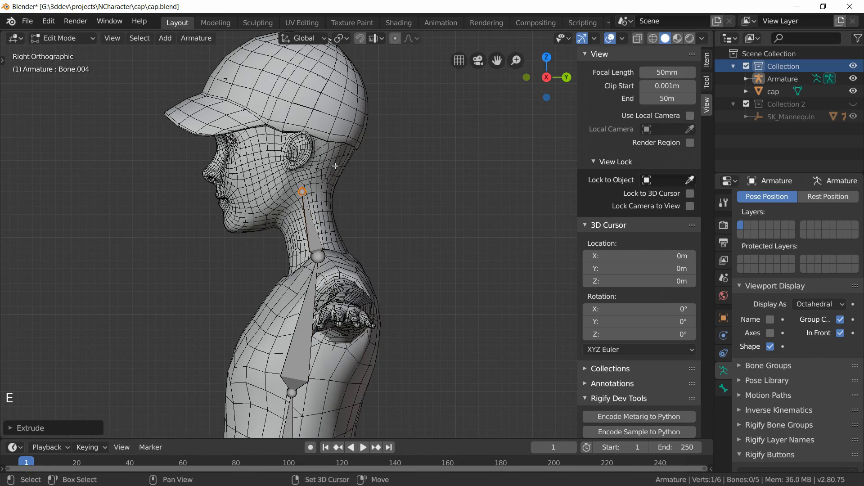
Step: Extrude a head bone about 0.19 m straight up from the neck to the top of the head
shift+middle_drag(334, 166, 338, 268)
key(e)
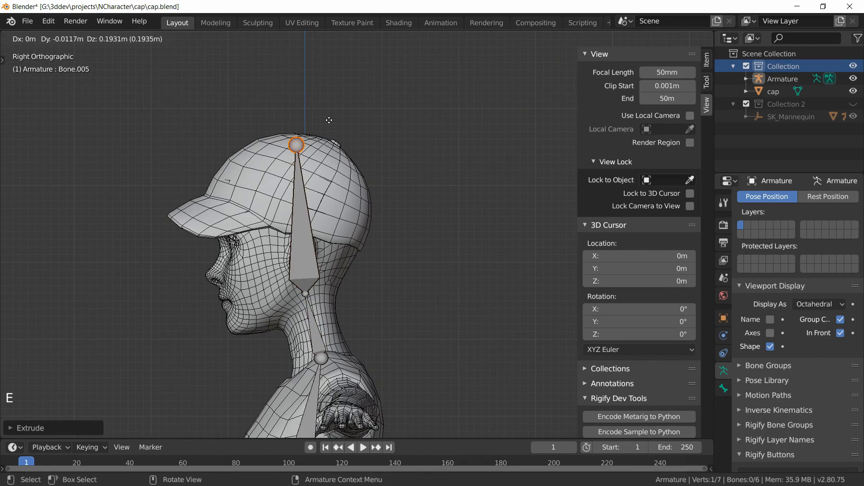
key(z)
click(329, 105)
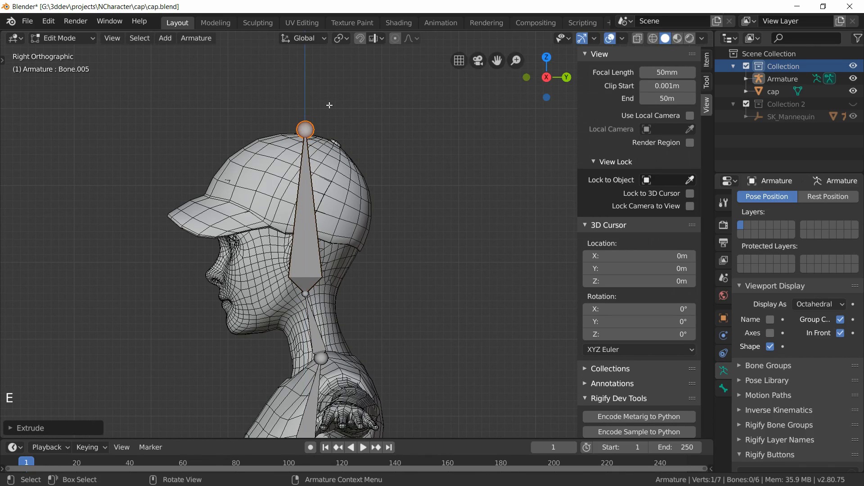
Step: Select the hip bone and extrude a new bone diagonally down about 0.18 m to the left hip joint
shift+middle_drag(349, 319, 307, 182)
scroll(305, 198, down, 3)
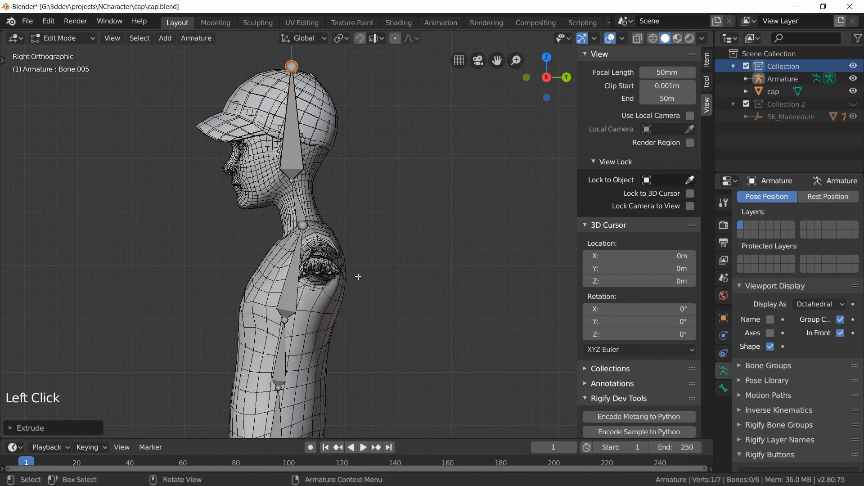
scroll(353, 252, up, 1)
scroll(351, 237, down, 1)
scroll(366, 316, down, 1)
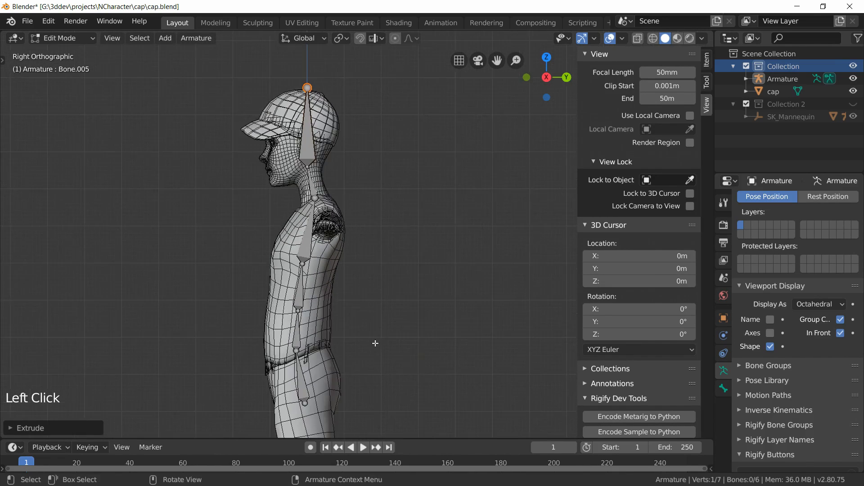
shift+middle_drag(363, 315, 360, 305)
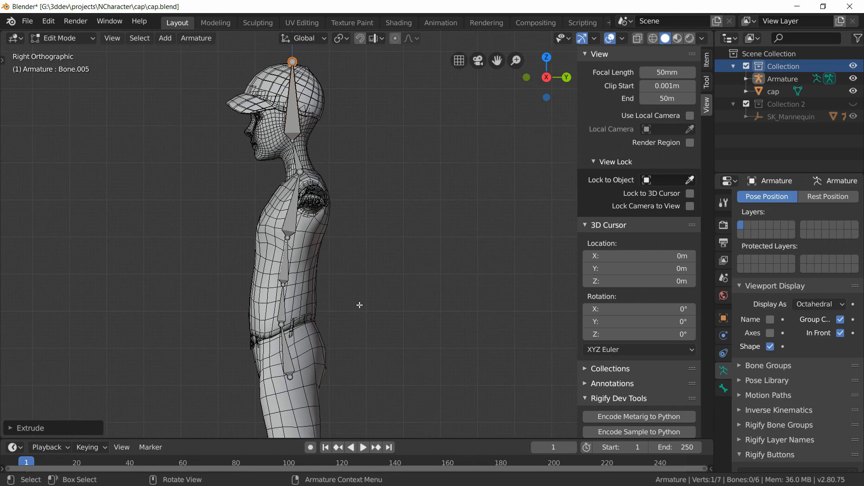
key(KP_1)
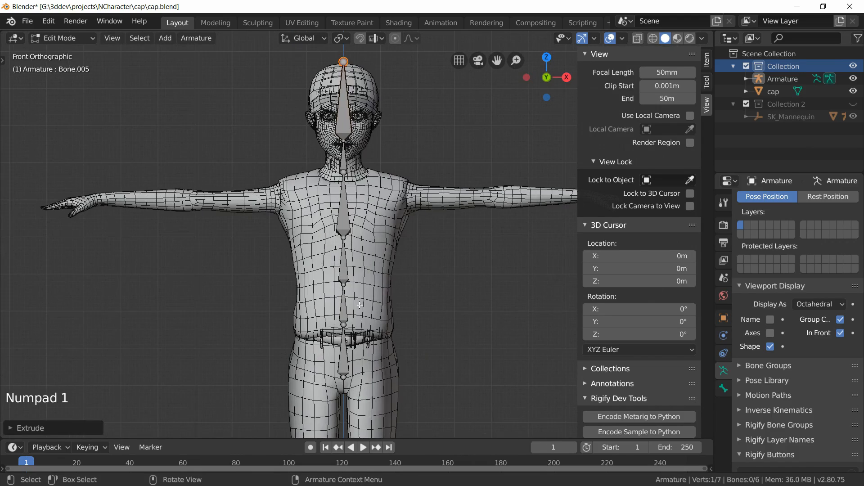
scroll(359, 305, up, 2)
shift+middle_drag(359, 306, 336, 288)
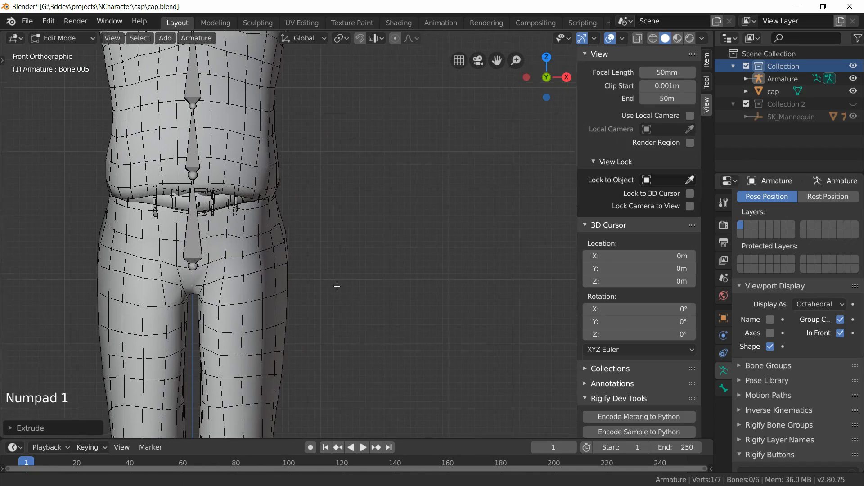
click(195, 236)
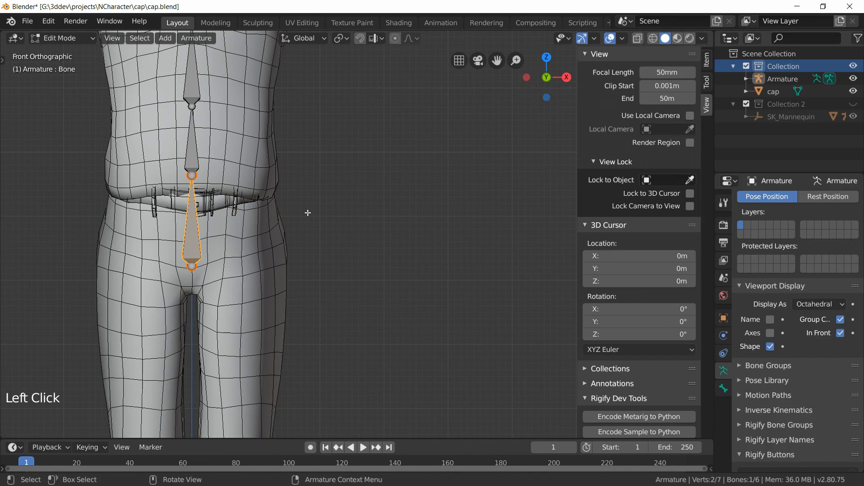
scroll(308, 213, down, 5)
scroll(308, 212, up, 4)
scroll(291, 241, up, 1)
key(e)
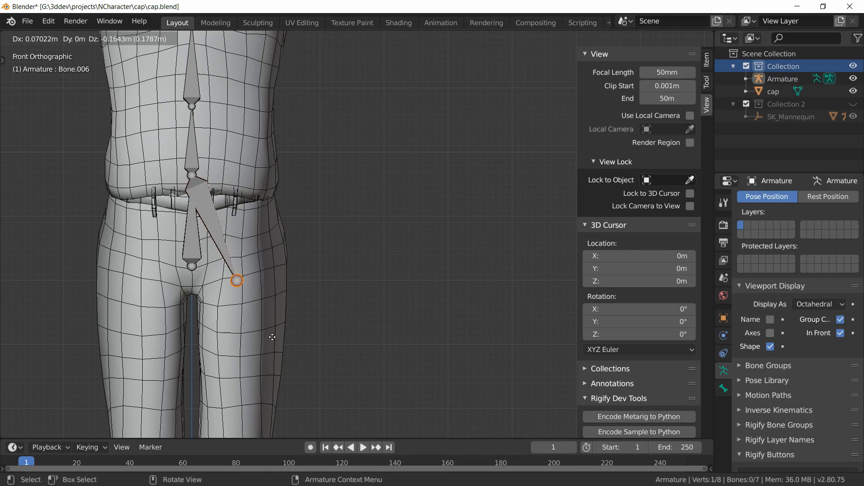
click(272, 336)
Step: Extrude a thigh bone about 0.33 m straight down to the knee
shift+middle_drag(272, 336, 256, 173)
key(e)
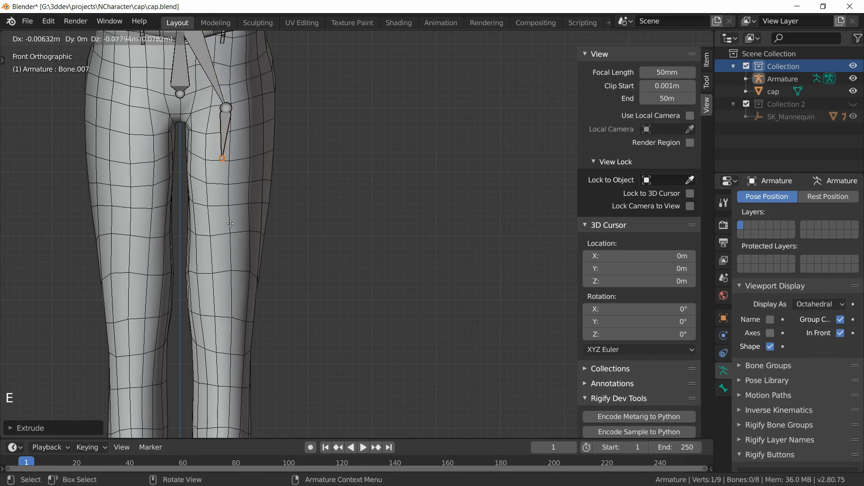
click(232, 382)
Step: Extrude a calf bone from the knee straight down to the ankle
shift+middle_drag(232, 381, 324, 149)
key(e)
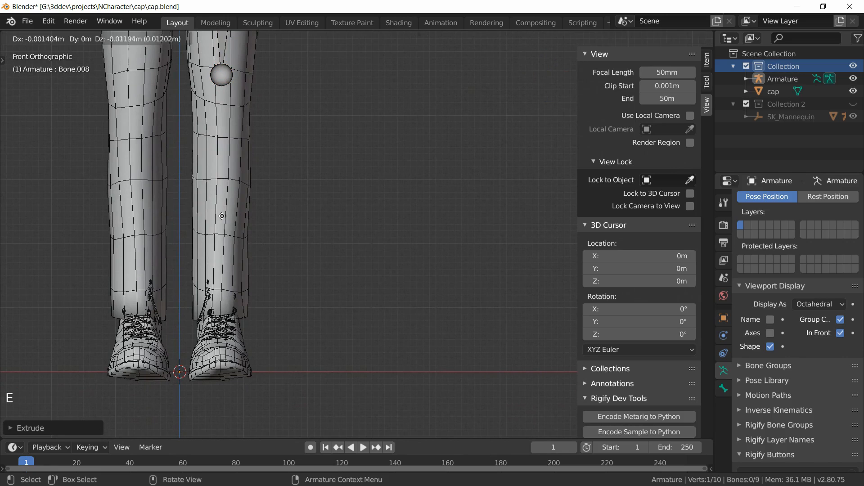
click(224, 425)
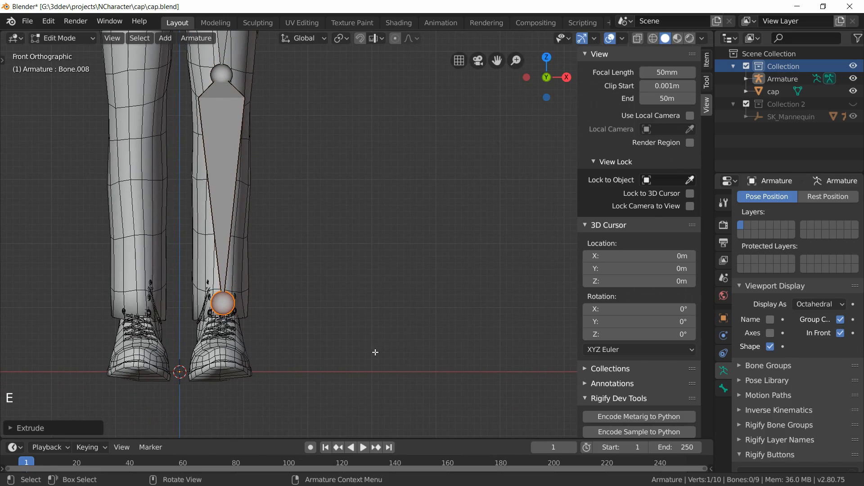
Step: In side view, move the whole calf bone about 0.06 m forward to sit inside the leg
key(KP_3)
scroll(370, 243, down, 2)
shift+middle_drag(370, 243, 240, 346)
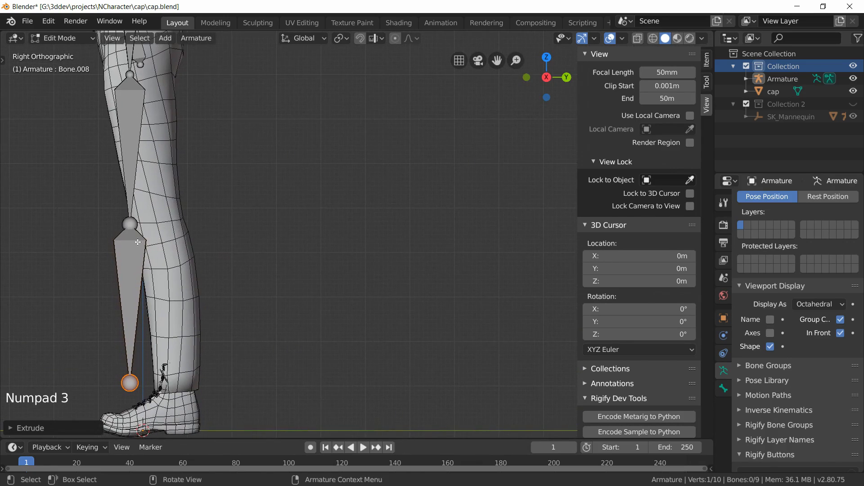
click(125, 301)
key(g)
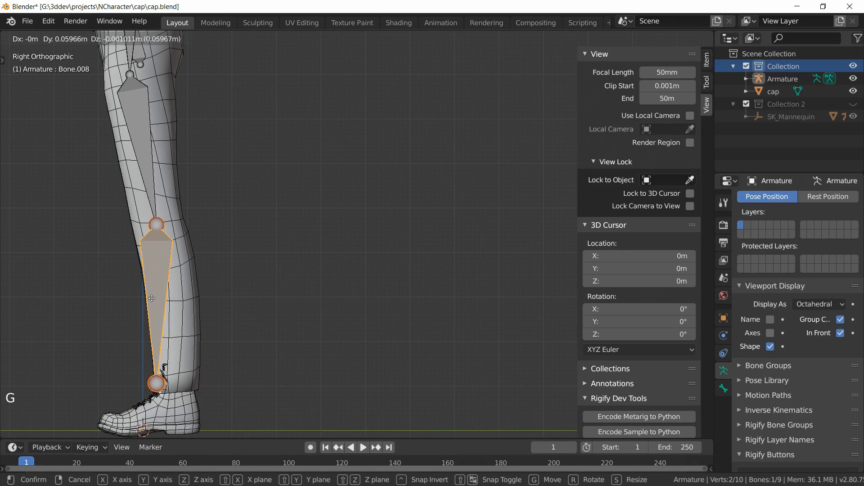
click(151, 301)
Step: Move the ankle joint about 0.05 m forward to the centre of the ankle
scroll(150, 302, up, 4)
shift+middle_drag(150, 303, 448, 186)
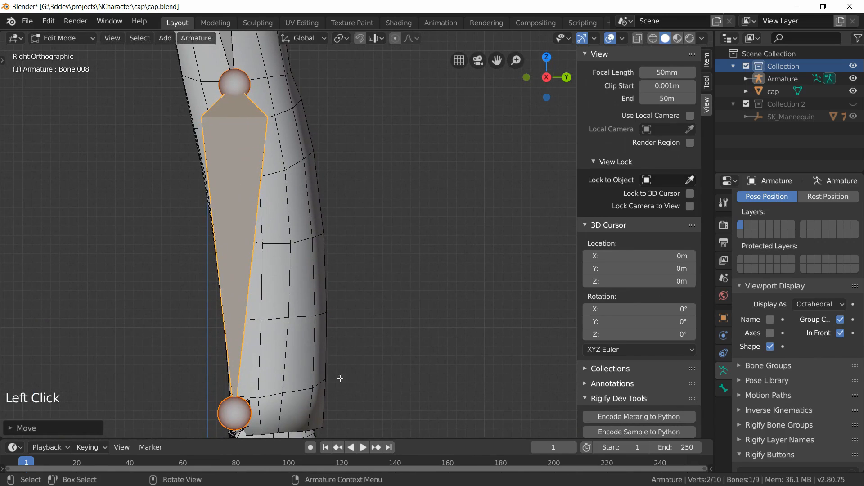
scroll(354, 223, down, 2)
shift+middle_drag(354, 223, 332, 198)
click(247, 332)
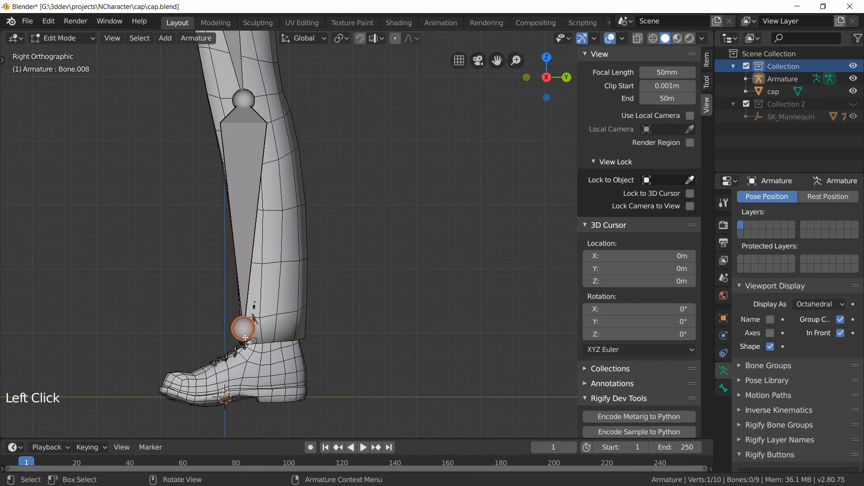
key(g)
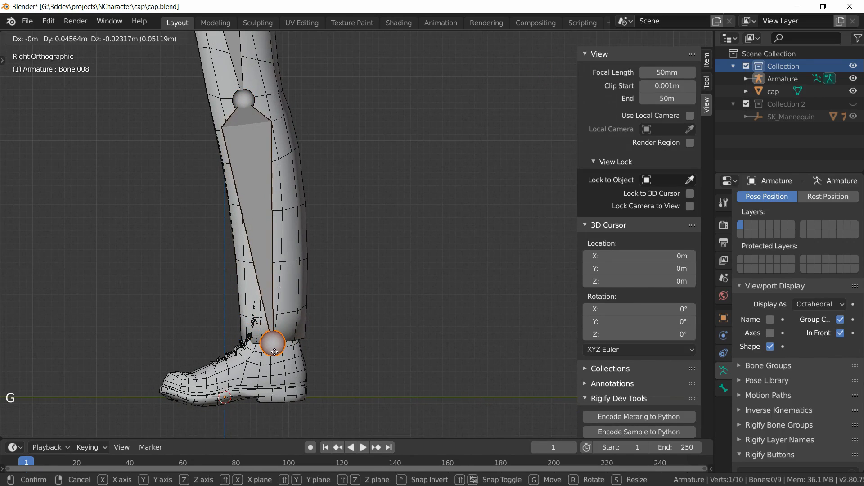
click(274, 352)
Step: Extrude a foot bone about 0.11 m to the ball of the foot, then a toe bone about 0.07 m forward
key(e)
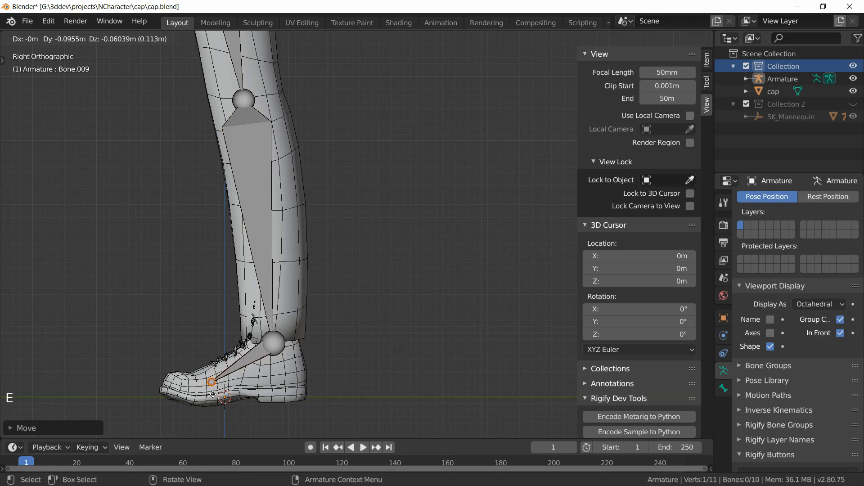
click(204, 397)
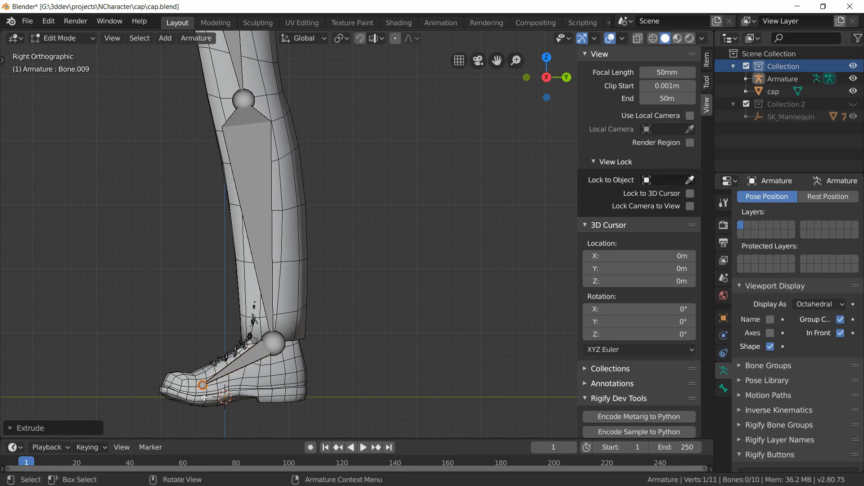
key(e)
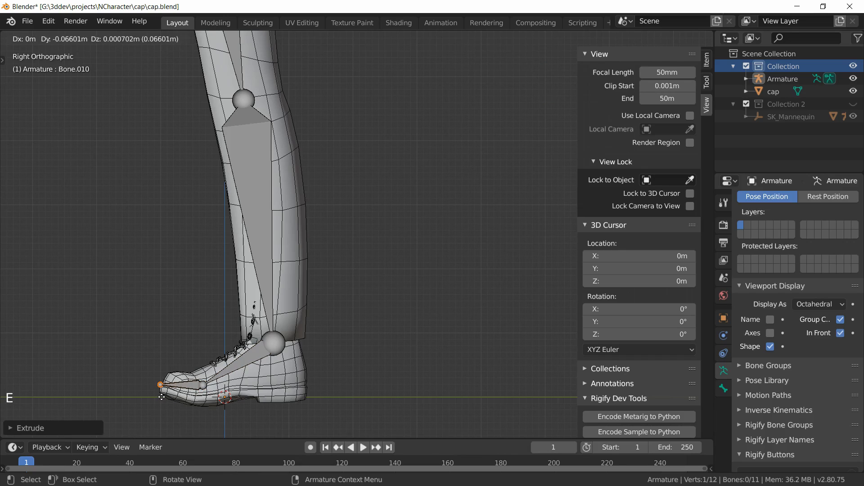
click(163, 397)
Step: Delete the diagonal connector bone between the hip bone and the thigh
scroll(274, 263, down, 5)
shift+middle_drag(281, 185, 290, 241)
key(KP_1)
scroll(345, 238, up, 4)
shift+middle_drag(333, 116, 341, 270)
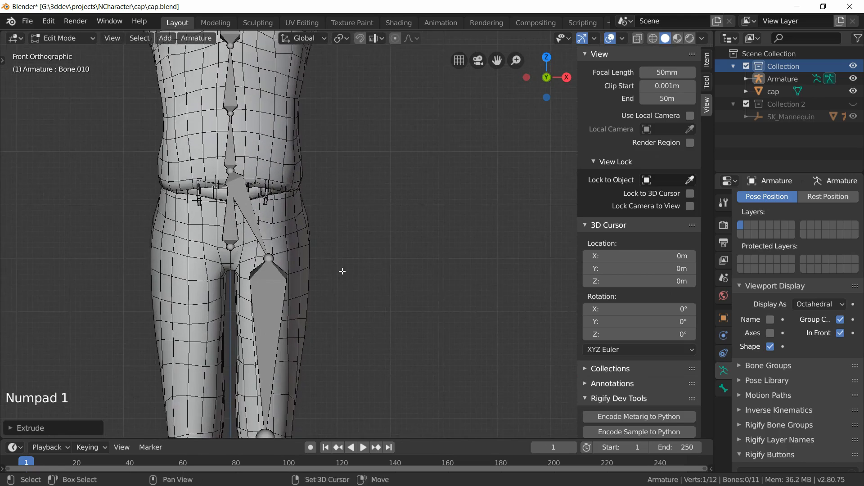
scroll(343, 266, up, 3)
click(163, 187)
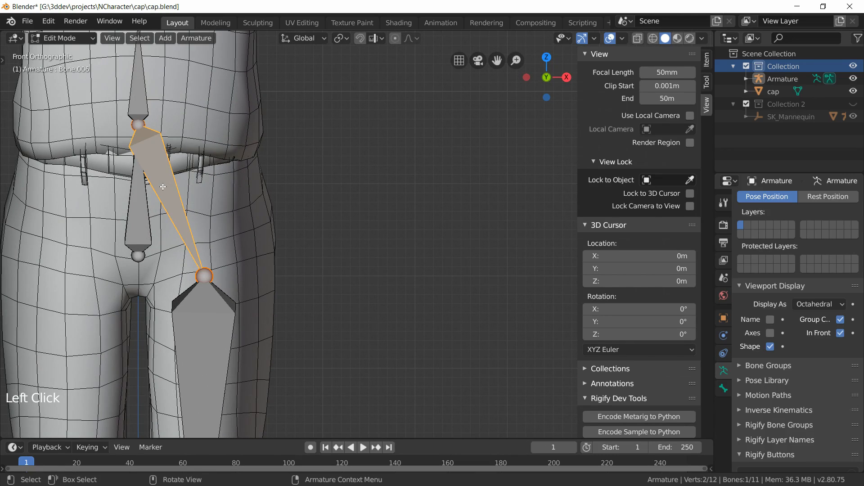
key(x)
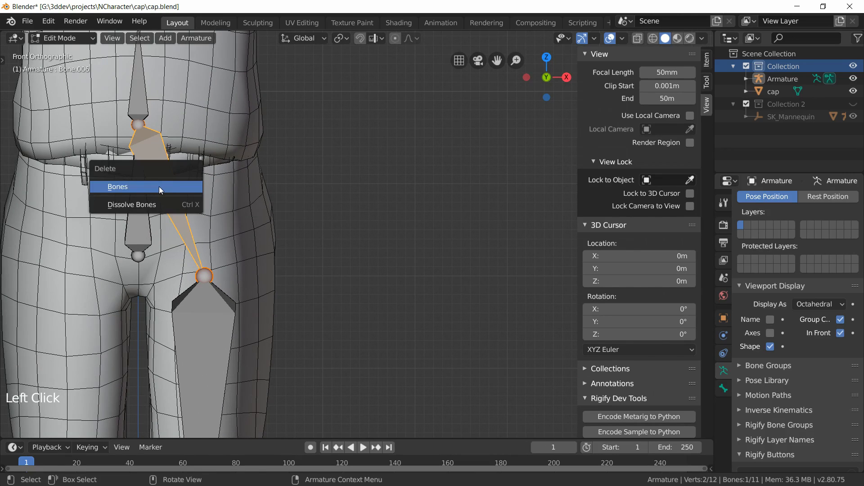
click(158, 186)
Step: Inspect the hip, thigh and knee bones and their parent link around the pelvis
scroll(183, 201, down, 5)
shift+middle_drag(321, 273, 284, 223)
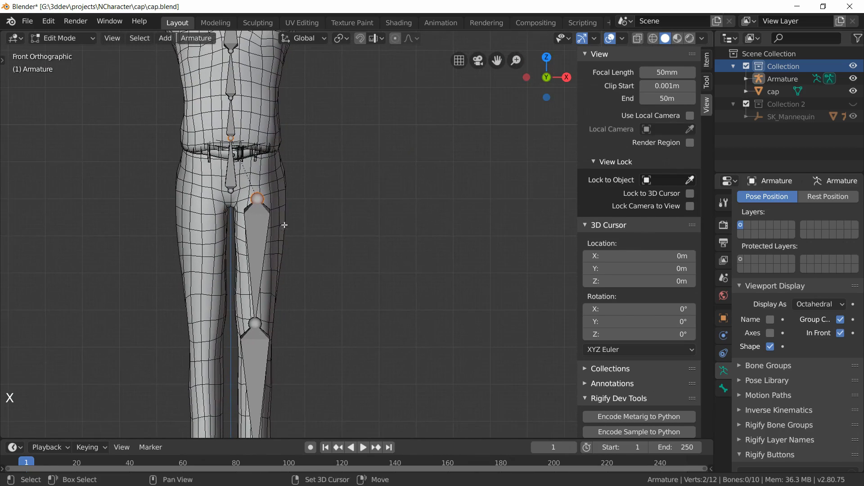
scroll(283, 223, up, 3)
shift+middle_drag(148, 117, 199, 179)
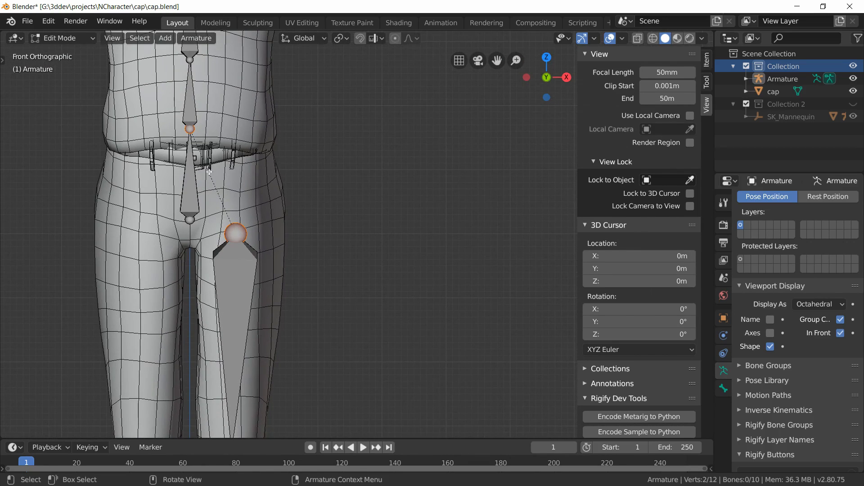
scroll(234, 189, up, 2)
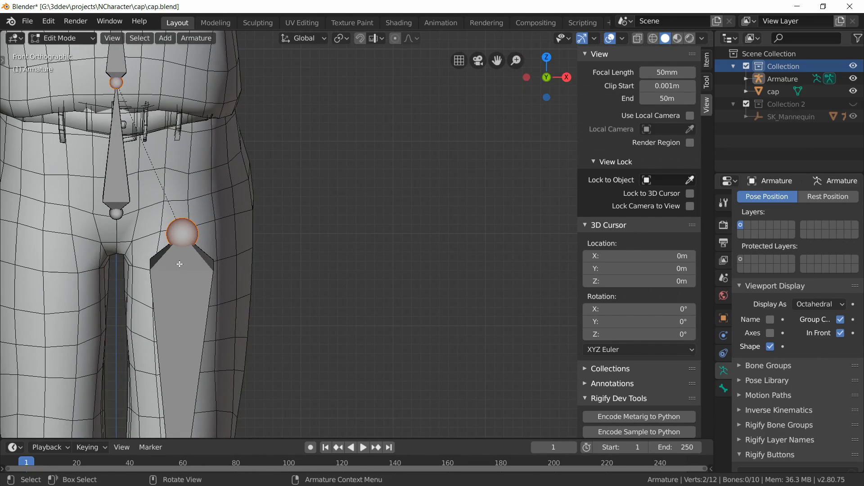
click(183, 279)
click(123, 167)
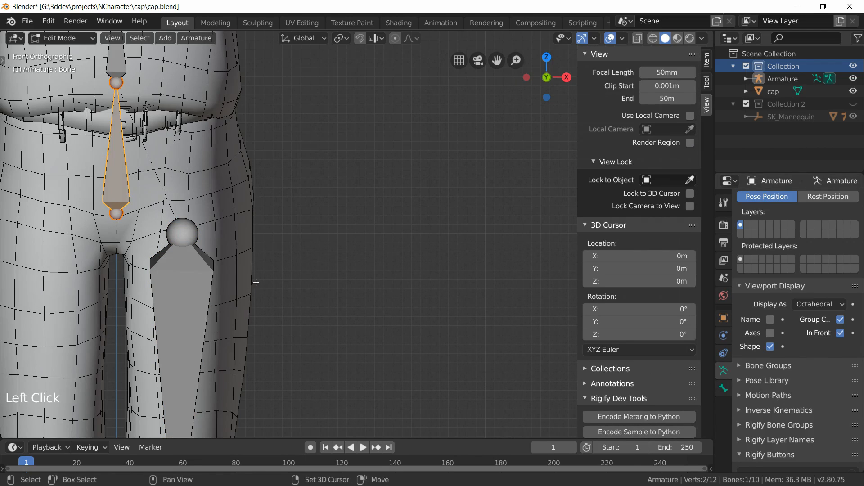
shift+middle_drag(254, 283, 325, 140)
scroll(353, 248, down, 2)
shift+middle_drag(354, 284, 299, 277)
shift+middle_drag(276, 186, 320, 239)
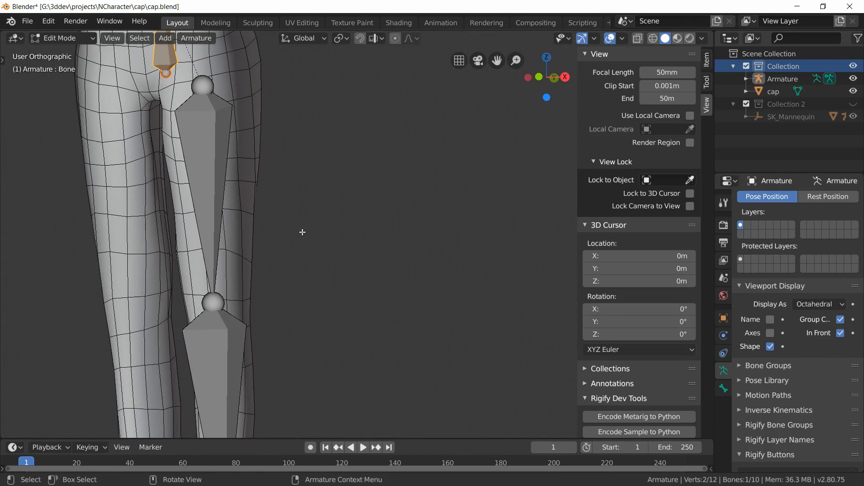
shift+middle_drag(225, 320, 246, 209)
Step: Switch to Object Mode, select the cap mesh, enter its Edit Mode and deselect all vertices
click(59, 40)
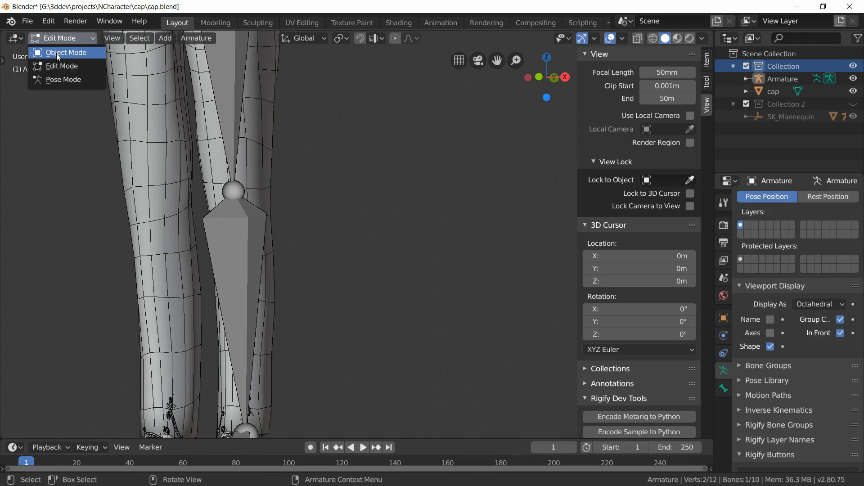
click(56, 54)
click(257, 131)
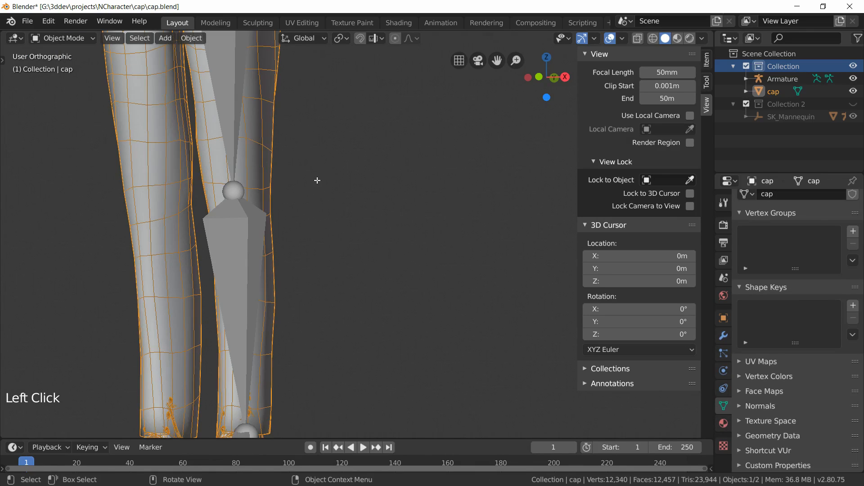
key(Tab)
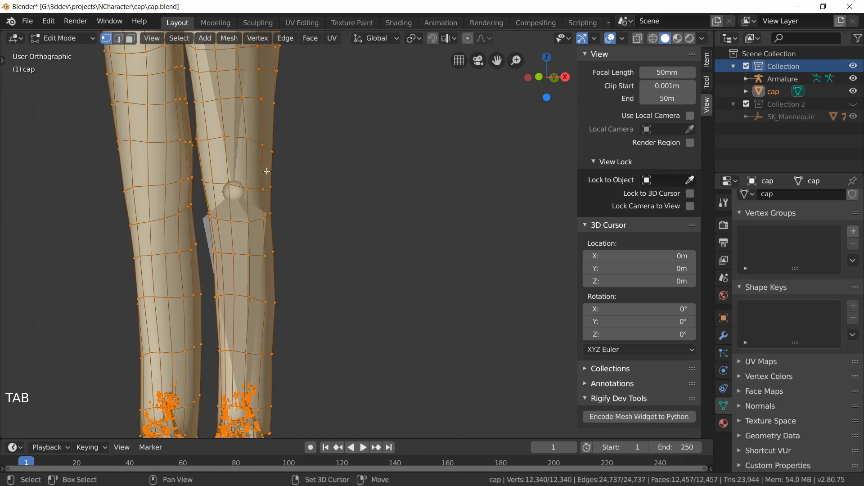
shift+middle_drag(277, 151, 285, 129)
key(alt+a)
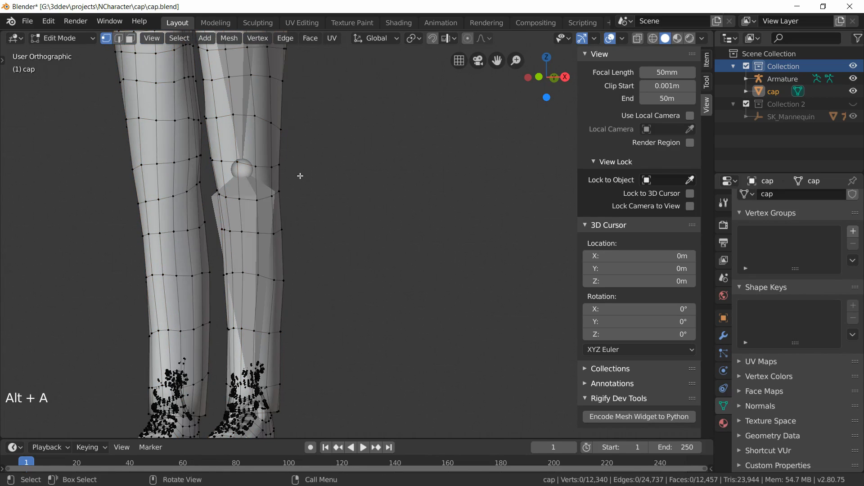
Step: Select the mesh edge loop around the knee and snap the 3D cursor to that selection
middle_drag(299, 177, 276, 186)
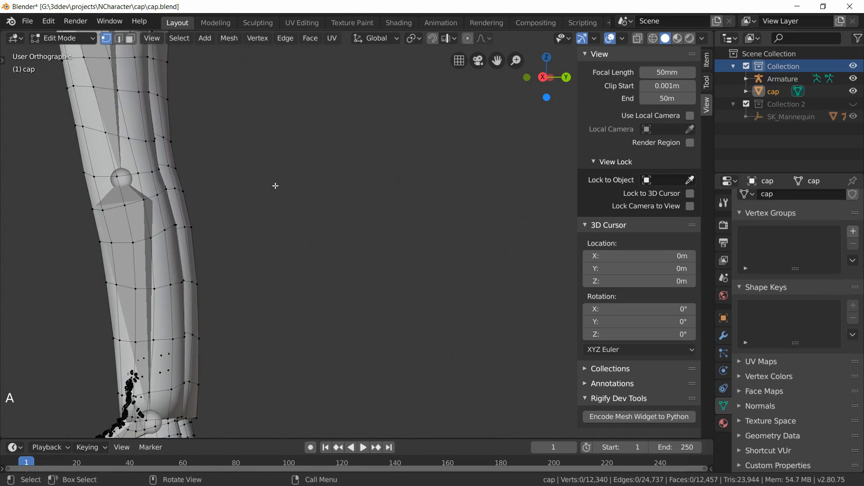
key(KP_3)
shift+middle_drag(218, 177, 391, 139)
scroll(380, 148, up, 2)
shift+middle_drag(278, 90, 237, 150)
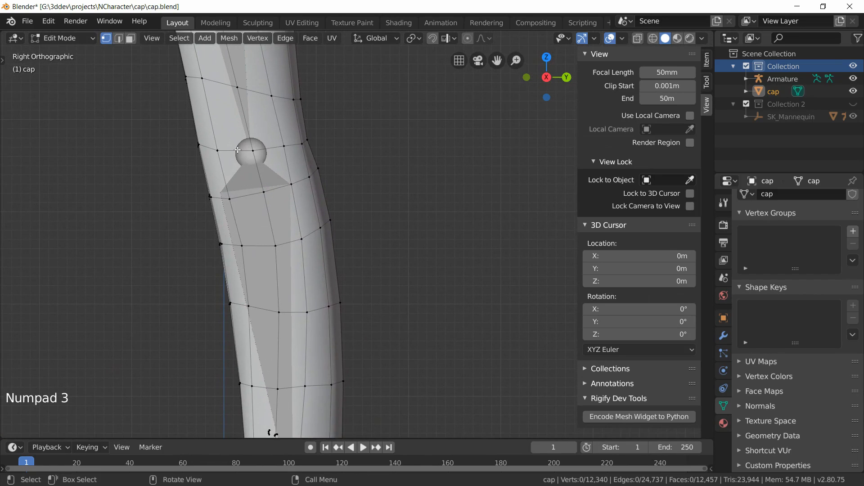
alt+click(275, 148)
middle_drag(275, 148, 428, 193)
key(shift+s)
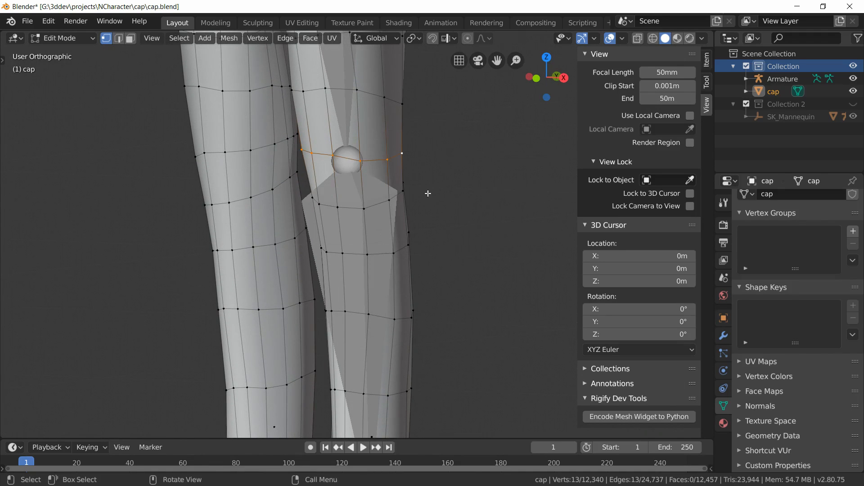
key(shift+s)
click(429, 265)
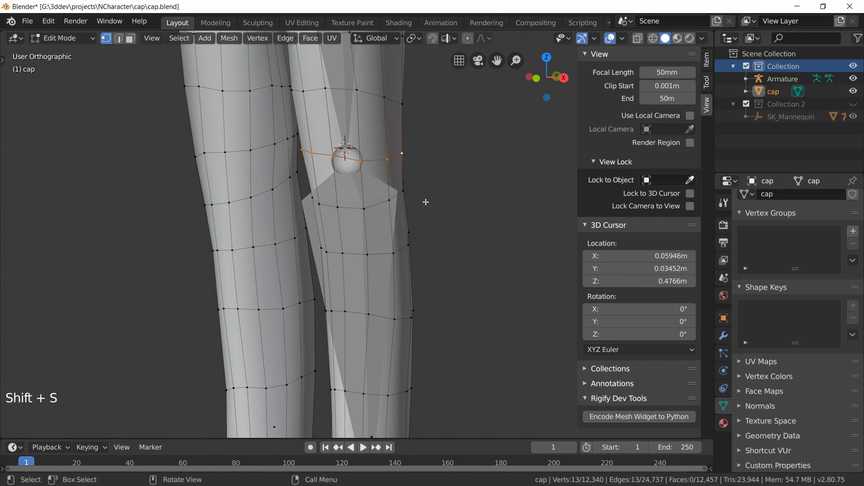
Step: Switch to the armature's Edit Mode, select the knee joint and snap it to the 3D cursor
click(72, 38)
click(65, 37)
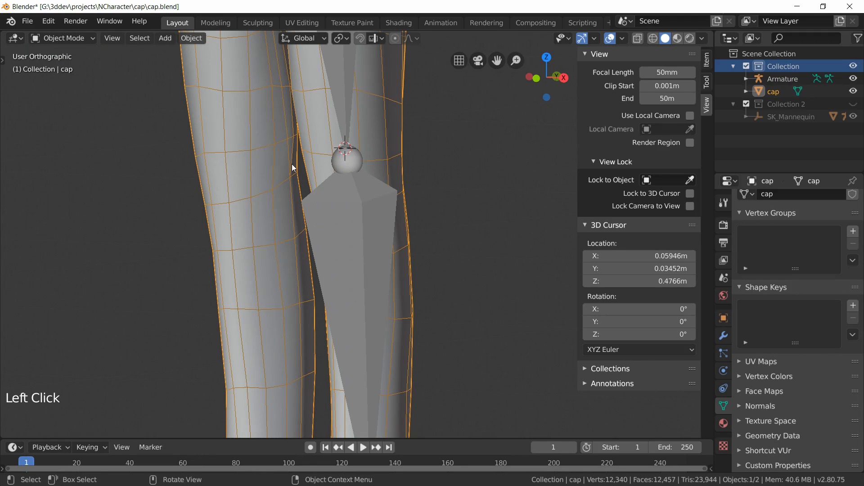
click(341, 105)
click(63, 38)
click(66, 66)
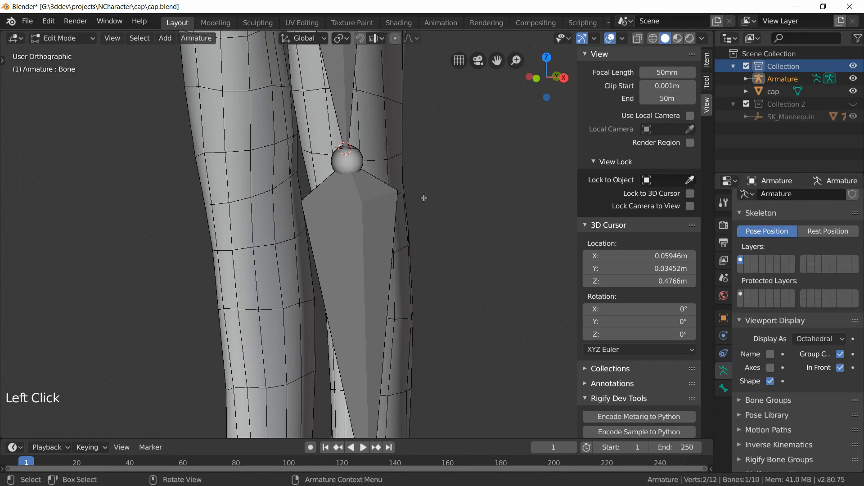
click(351, 164)
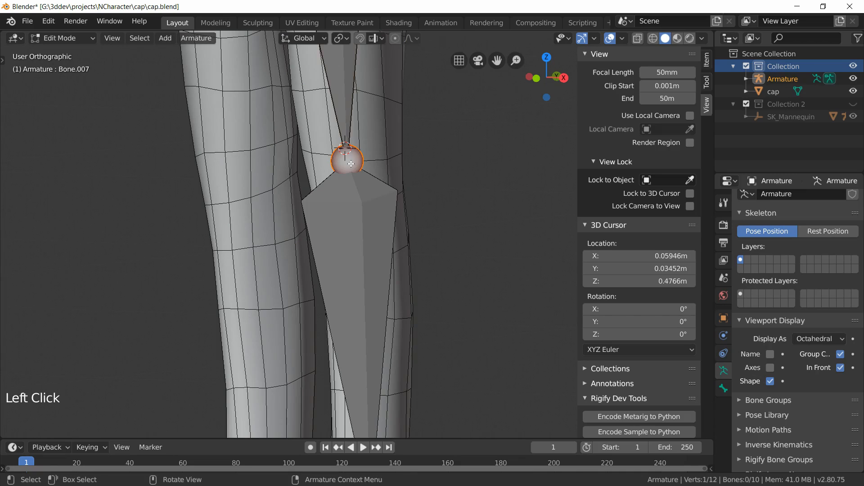
key(shift+s)
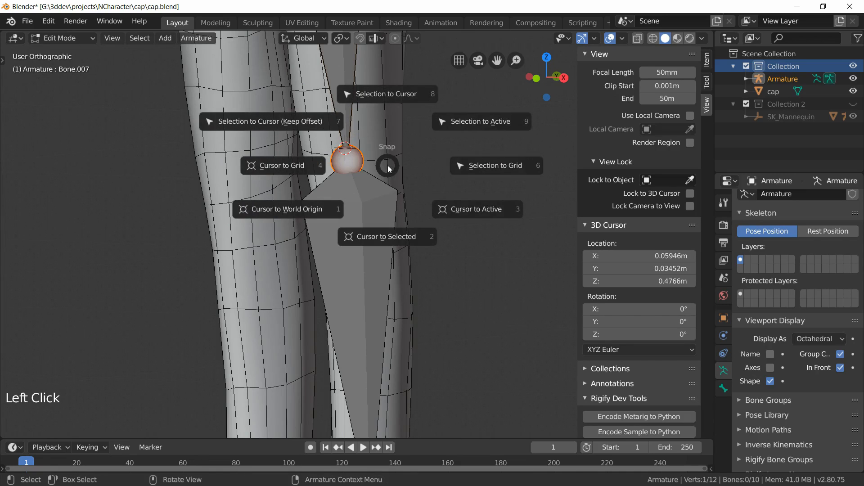
click(388, 95)
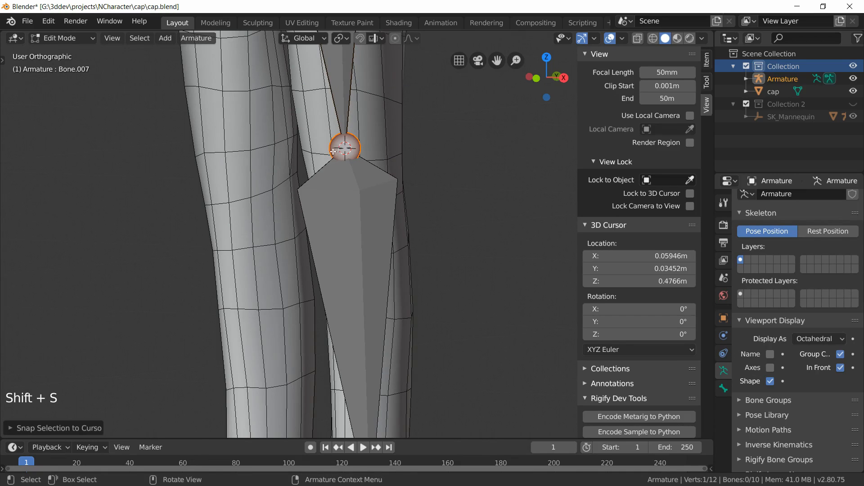
Step: Move the thigh bone's top joint about 0.026 m along Y to sit inside the hip
middle_drag(405, 207, 371, 206)
key(KP_2)
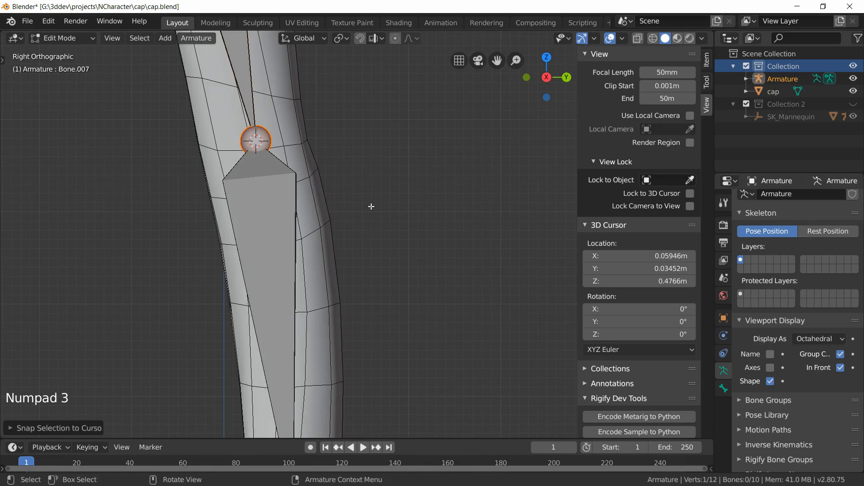
key(KP_3)
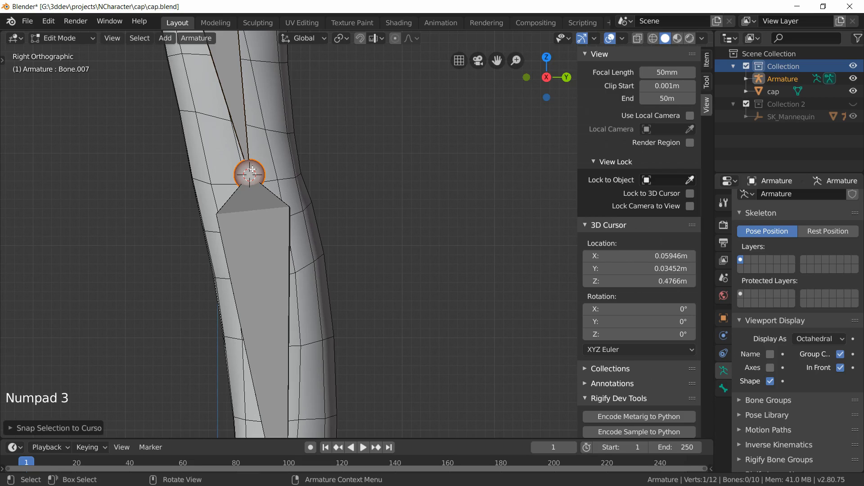
shift+middle_drag(352, 256, 359, 193)
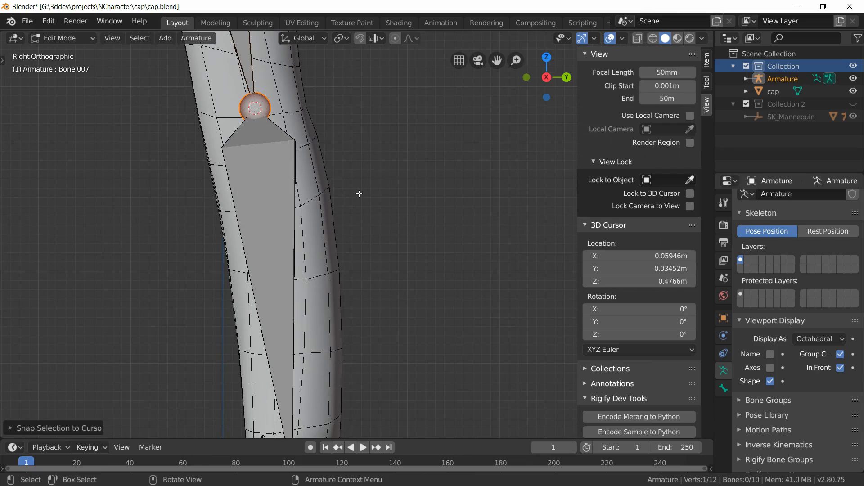
shift+middle_drag(368, 251, 370, 92)
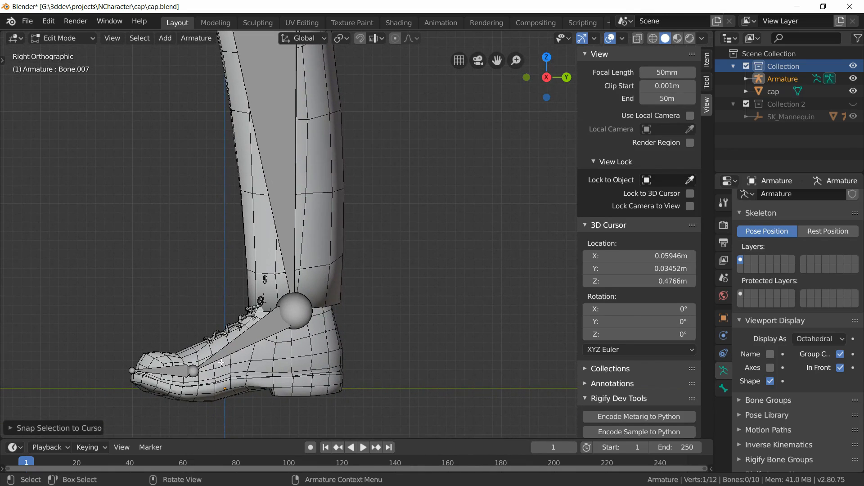
scroll(356, 239, down, 2)
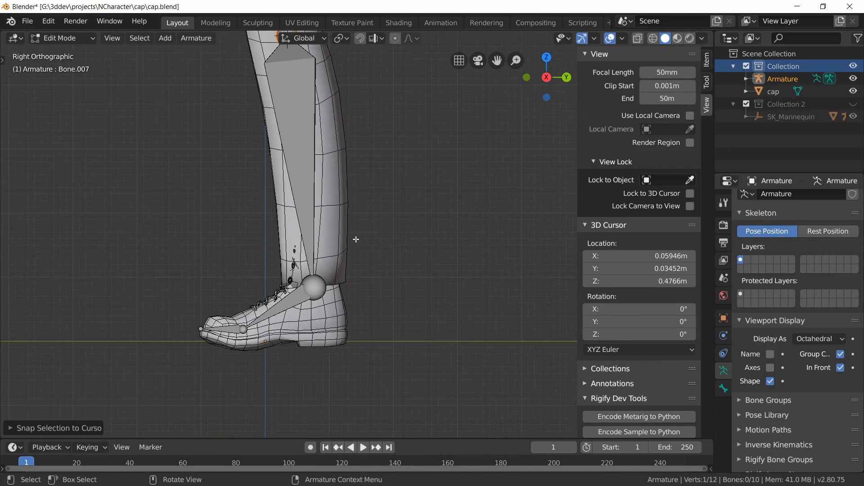
shift+middle_drag(323, 218, 287, 357)
shift+middle_drag(271, 196, 255, 357)
shift+middle_drag(256, 217, 250, 280)
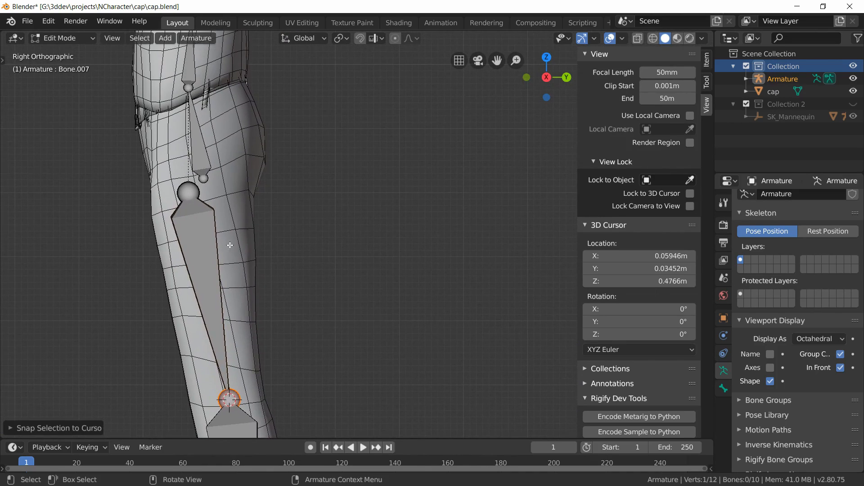
click(184, 197)
scroll(185, 198, up, 2)
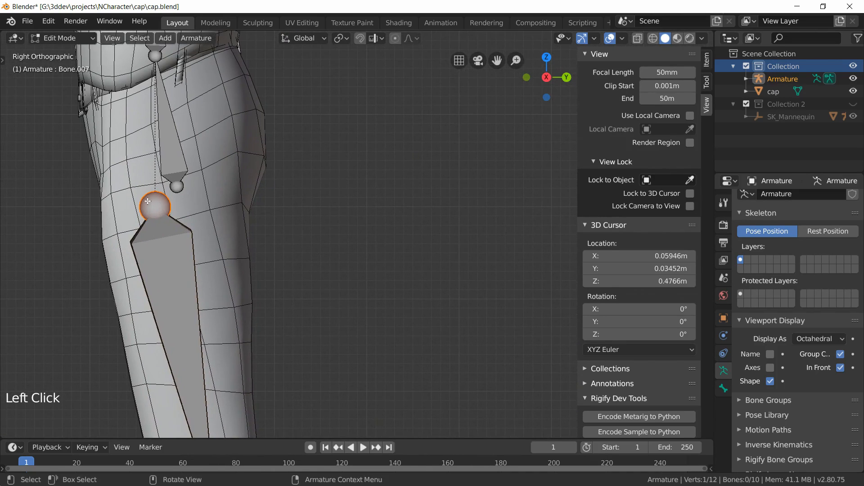
key(g)
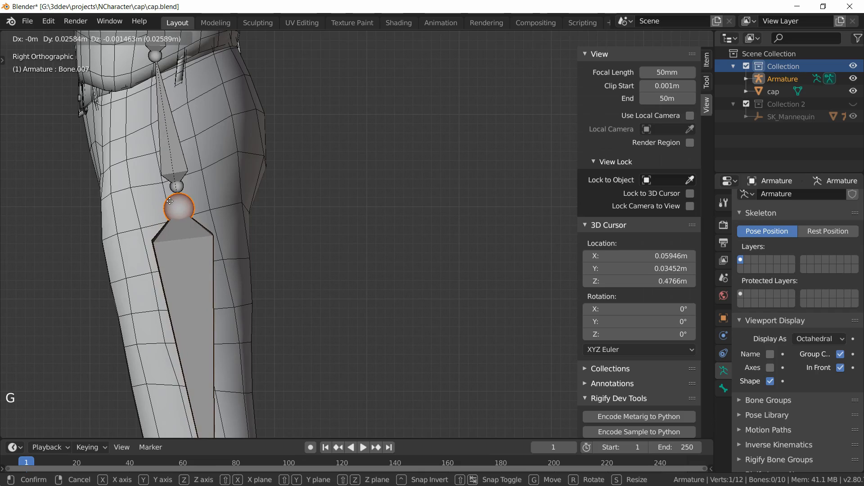
click(169, 201)
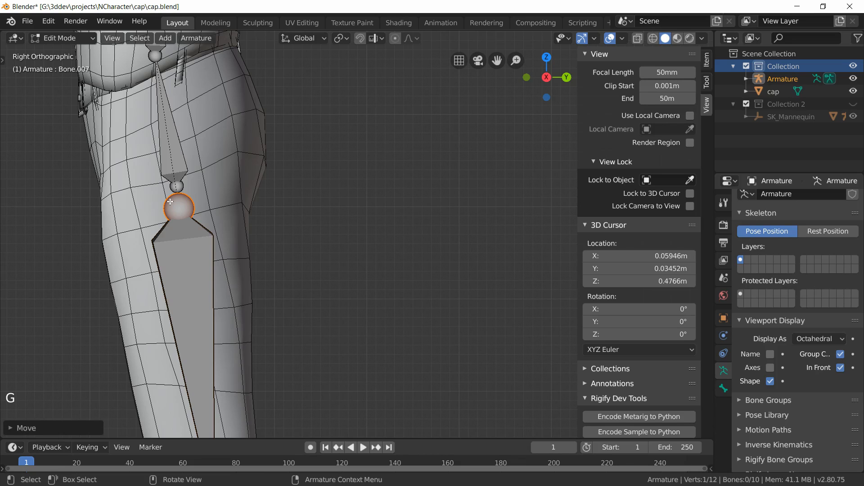
Step: Box-select the ankle, foot and toe joints and move them about 0.006 m along X into the shoe's center
key(KP_1)
scroll(299, 138, down, 5)
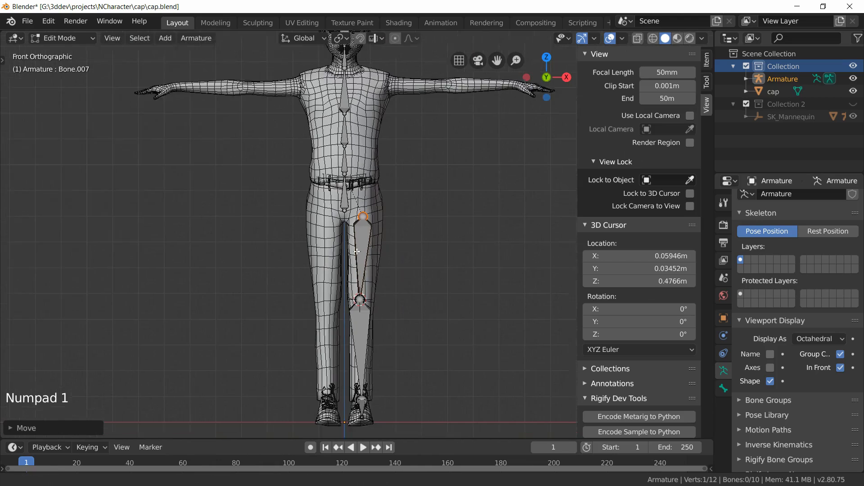
scroll(299, 138, up, 3)
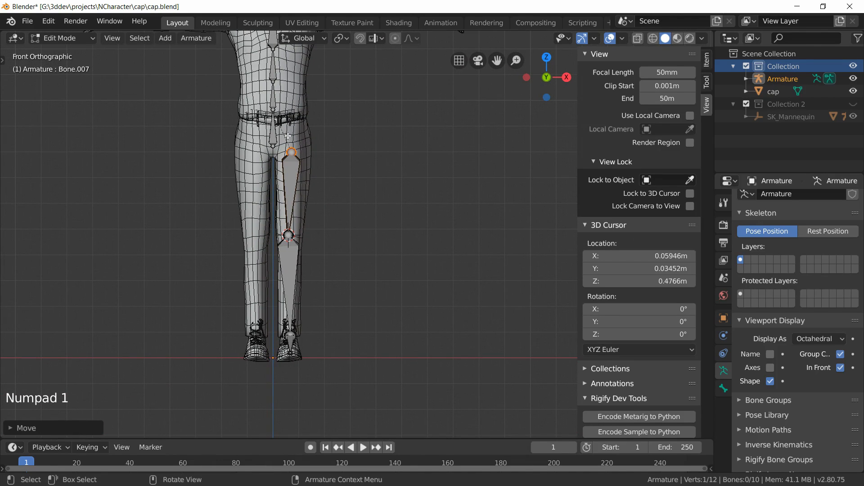
scroll(291, 180, up, 3)
shift+middle_drag(317, 308, 358, 131)
scroll(338, 212, up, 3)
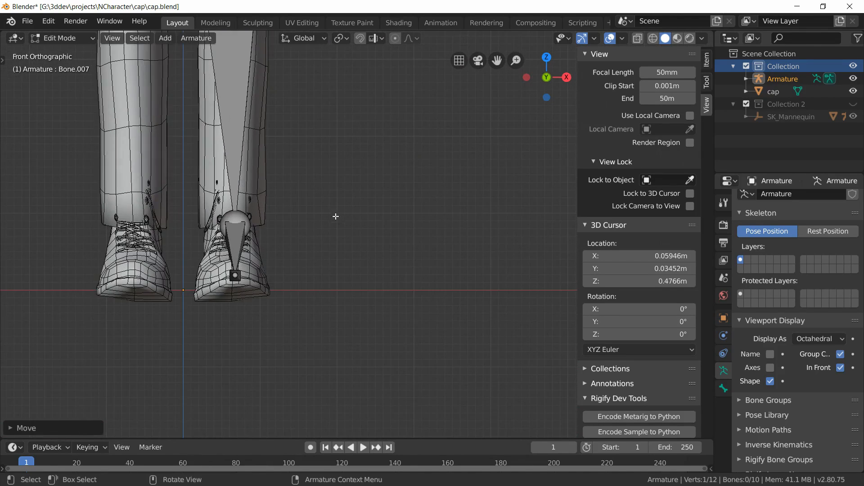
click(239, 227)
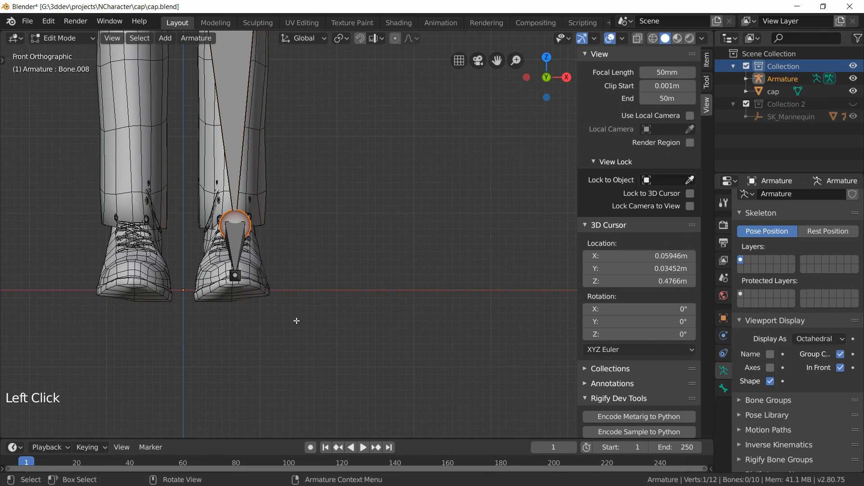
key(b)
drag(343, 375, 205, 214)
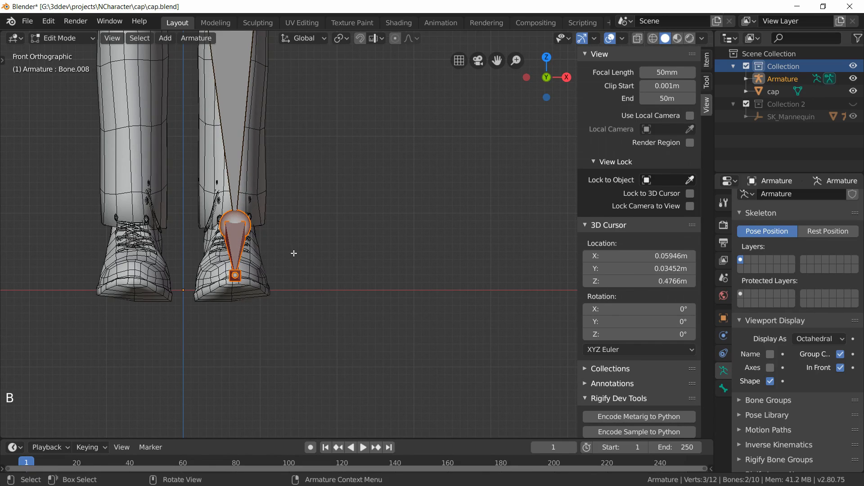
key(g)
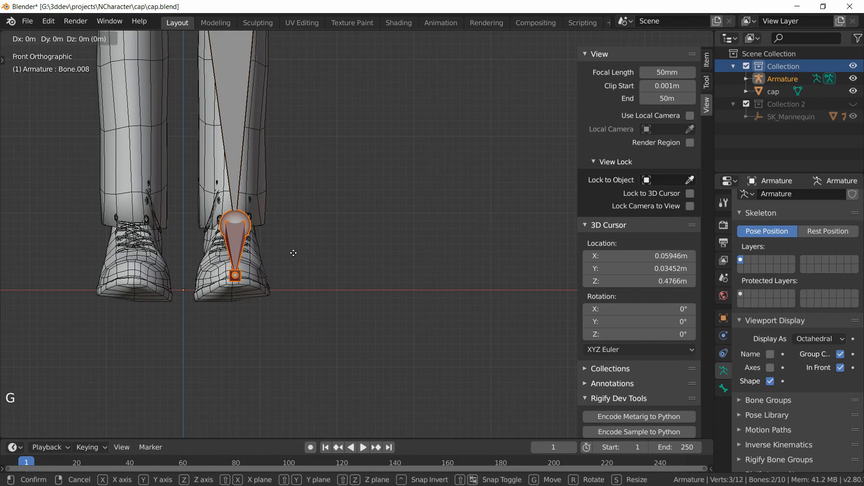
key(x)
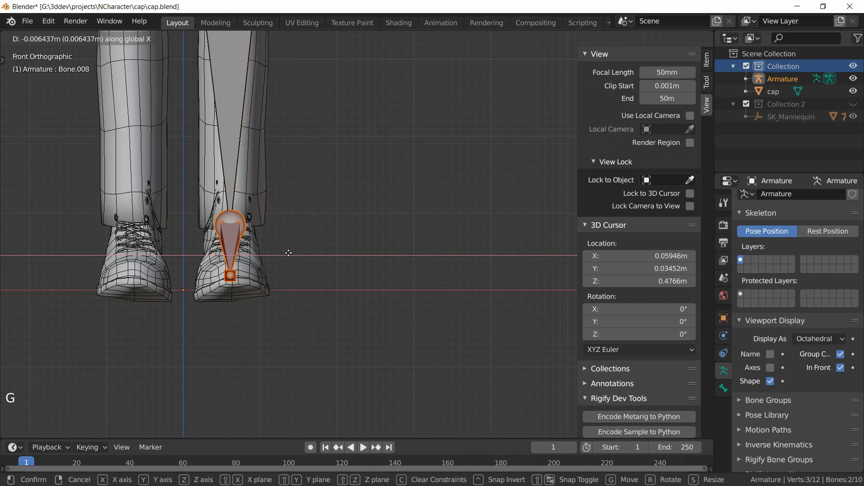
click(288, 253)
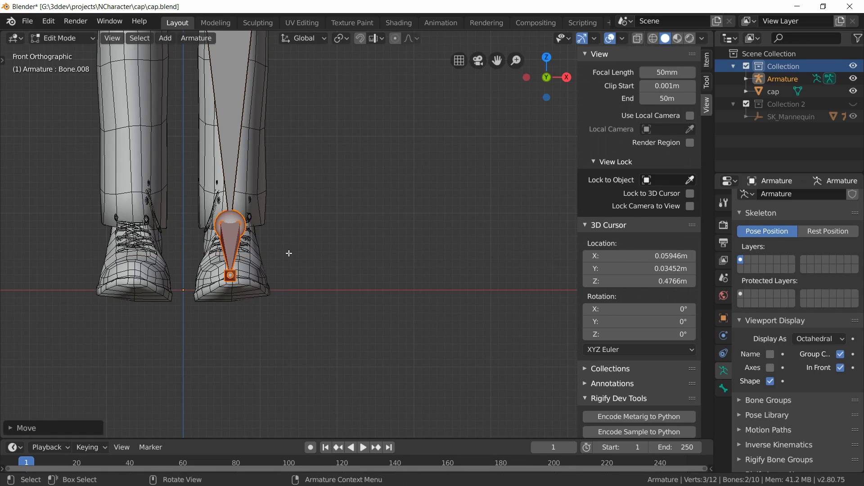
Step: Move the thigh bone's top joint about 0.01 m inward along X
scroll(290, 252, down, 4)
shift+middle_drag(338, 118, 328, 259)
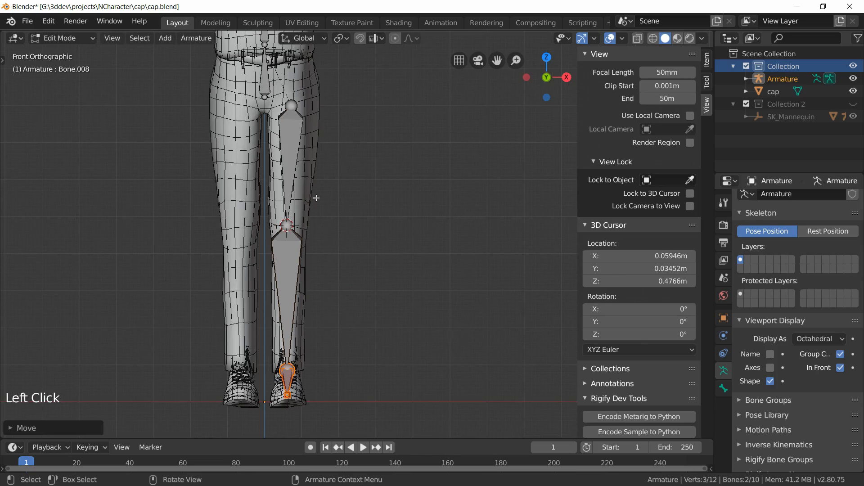
scroll(317, 198, up, 1)
shift+middle_drag(294, 149, 292, 234)
click(279, 165)
scroll(279, 174, up, 3)
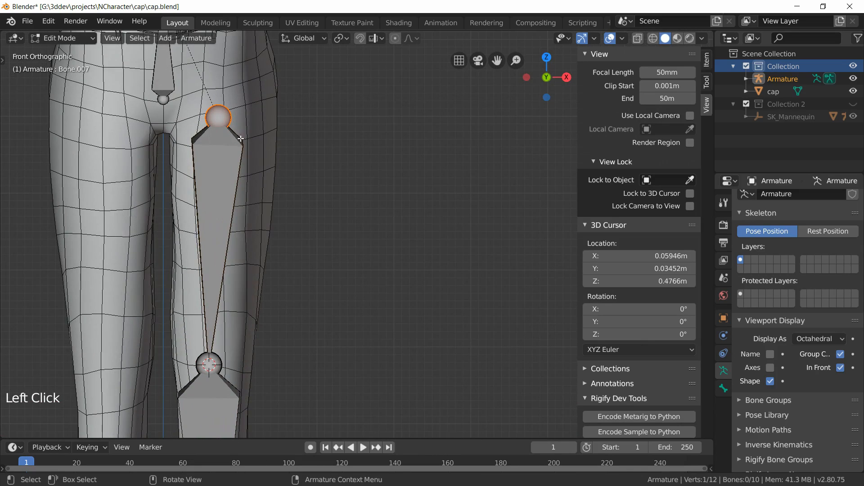
key(g)
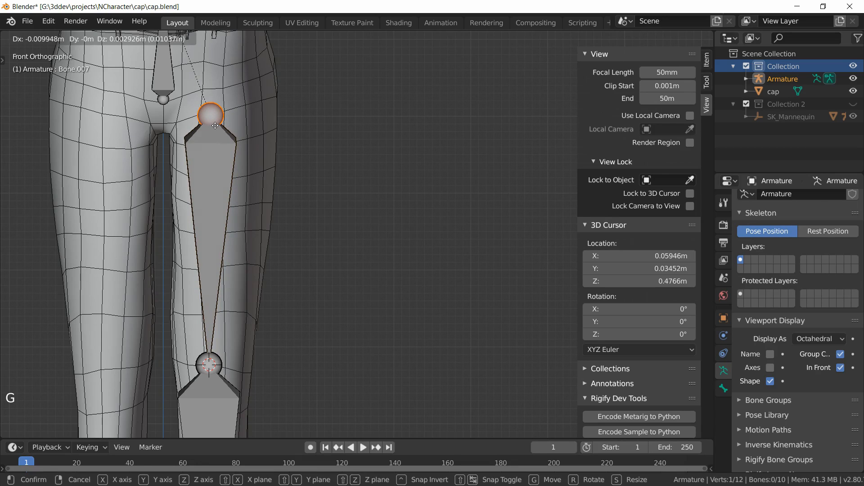
click(216, 126)
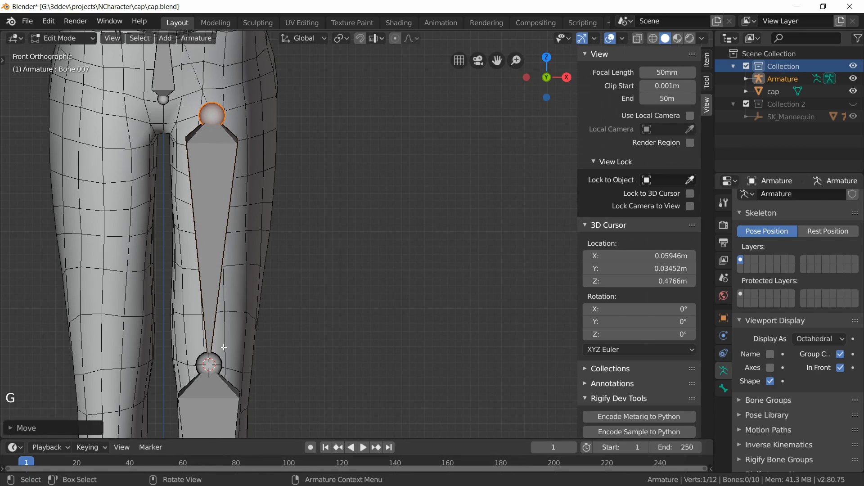
Step: Nudge the knee joint to center it within the leg from the front
shift+middle_drag(223, 347, 208, 258)
click(208, 258)
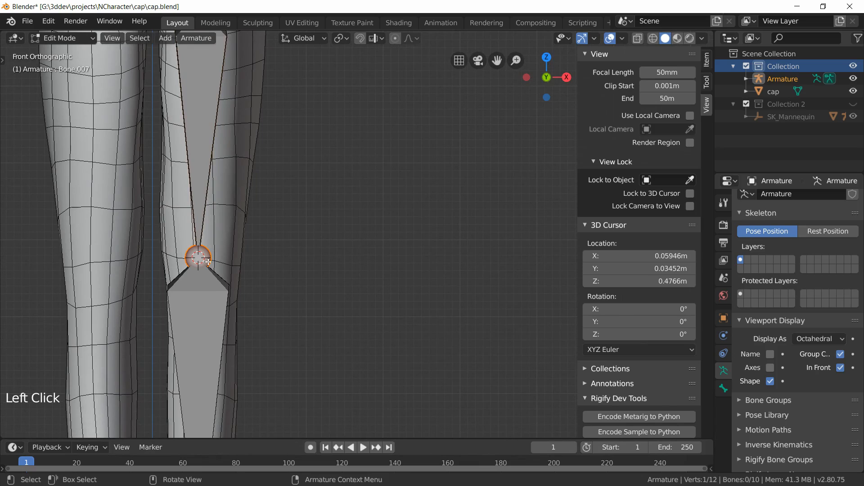
key(g)
click(210, 262)
scroll(214, 268, down, 3)
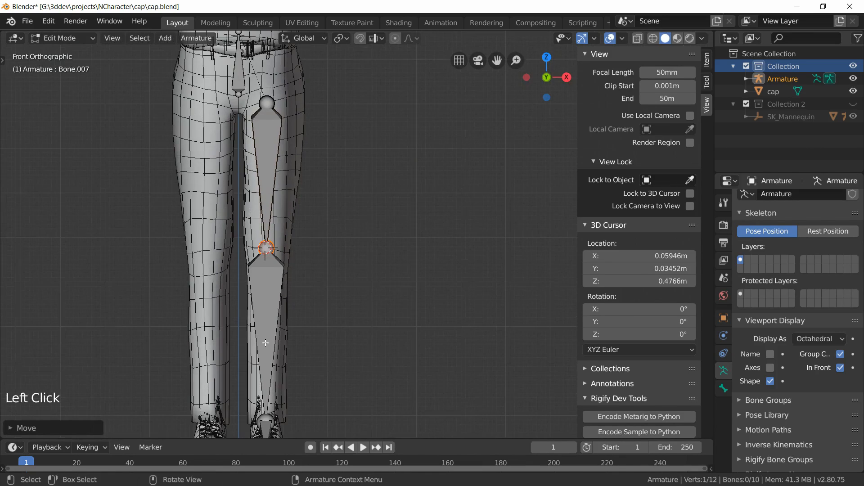
shift+middle_drag(266, 349, 228, 243)
scroll(237, 321, up, 2)
shift+middle_drag(206, 169, 255, 300)
scroll(255, 301, down, 3)
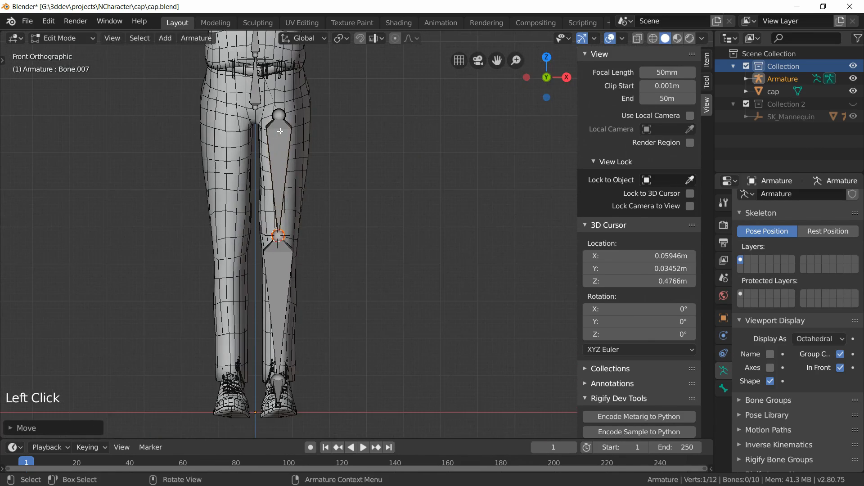
shift+middle_drag(292, 153, 295, 190)
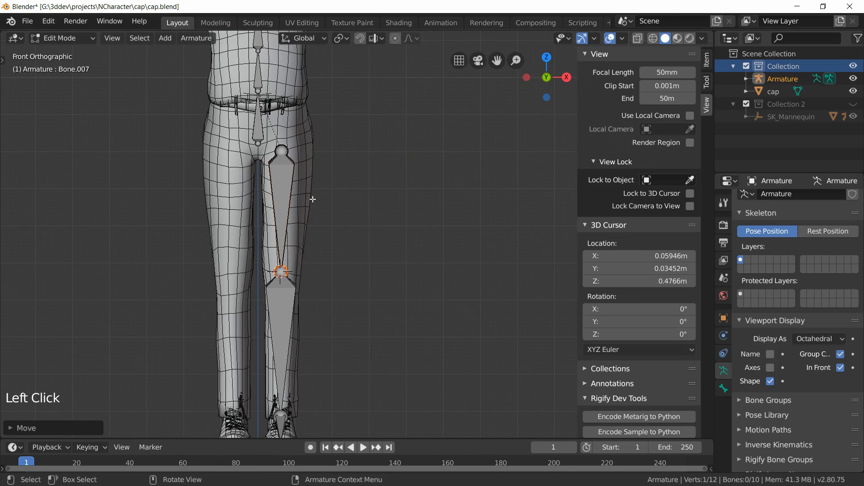
Step: Deselect all bones in the armature
key(alt+a)
shift+middle_drag(363, 197, 338, 293)
scroll(338, 293, down, 2)
scroll(299, 303, up, 4)
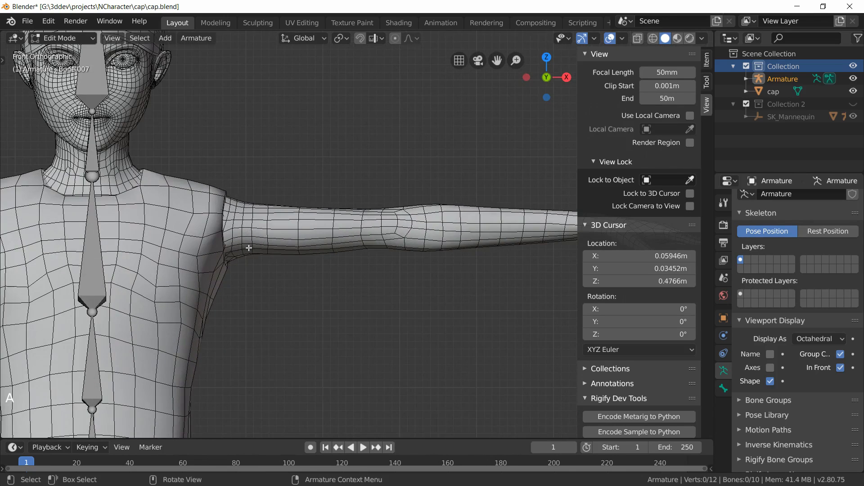
Step: Extrude a new bone from the neck joint down and outward about 0.07 m toward the character's left chest
shift+middle_drag(249, 248, 282, 304)
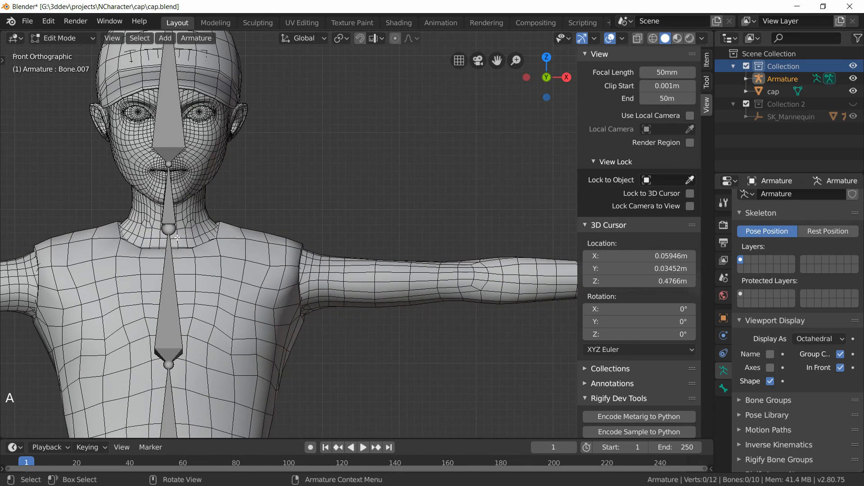
click(170, 271)
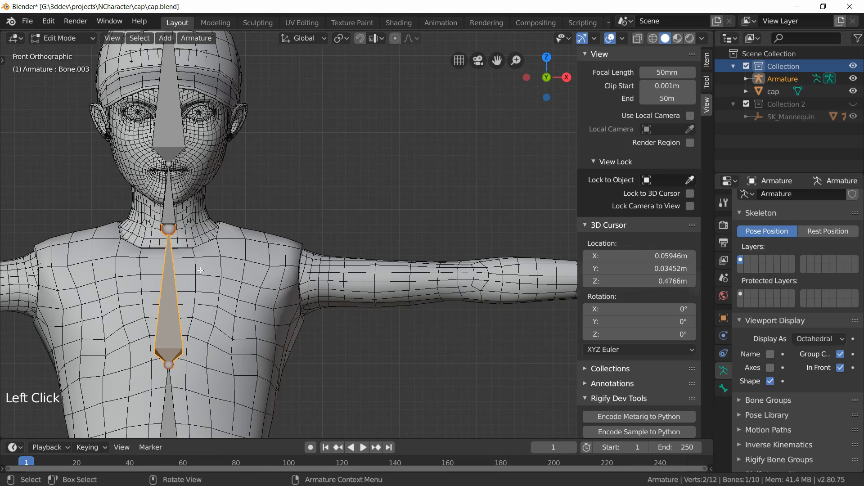
key(e)
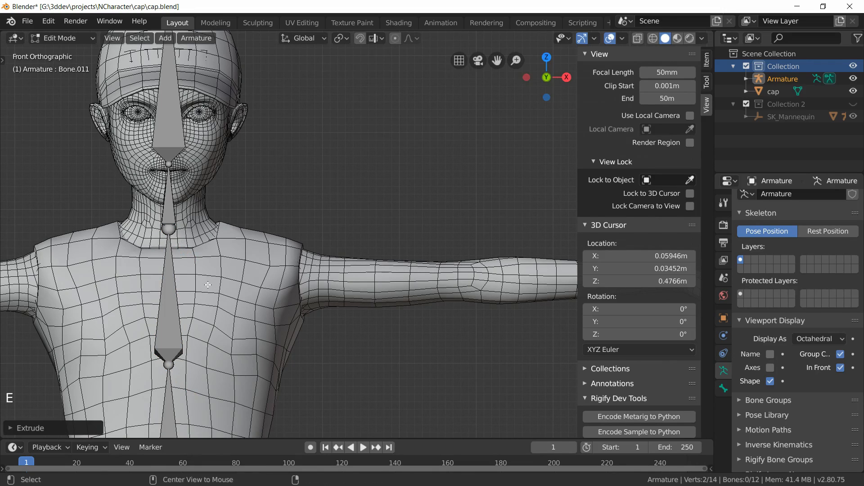
key(alt+a)
click(168, 231)
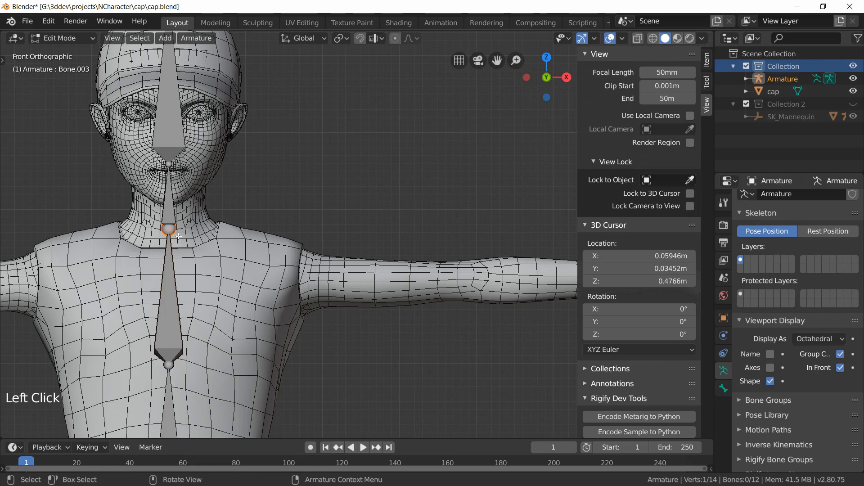
key(e)
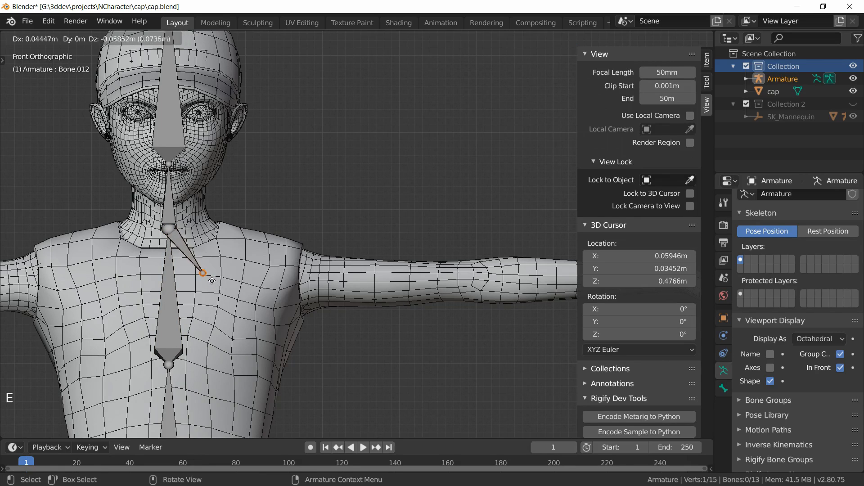
click(211, 287)
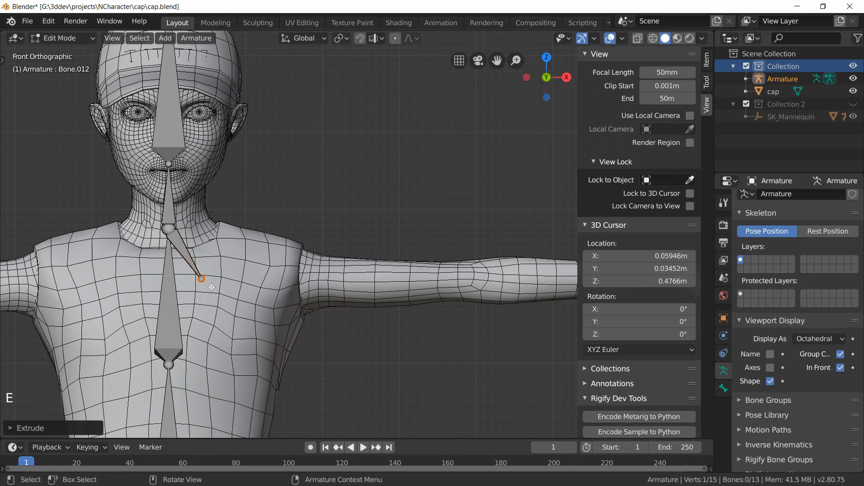
Step: Continue the chain with a bone about 0.09 m outward and another about 0.04 m down to the shoulder
key(e)
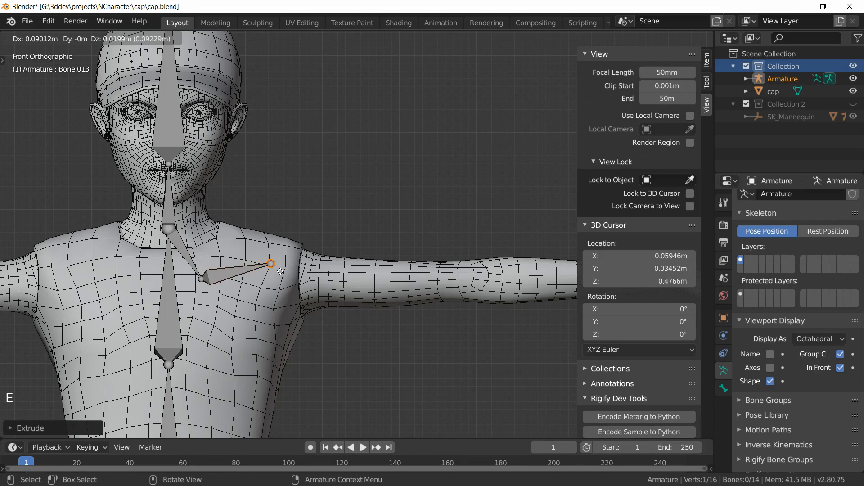
click(282, 274)
key(e)
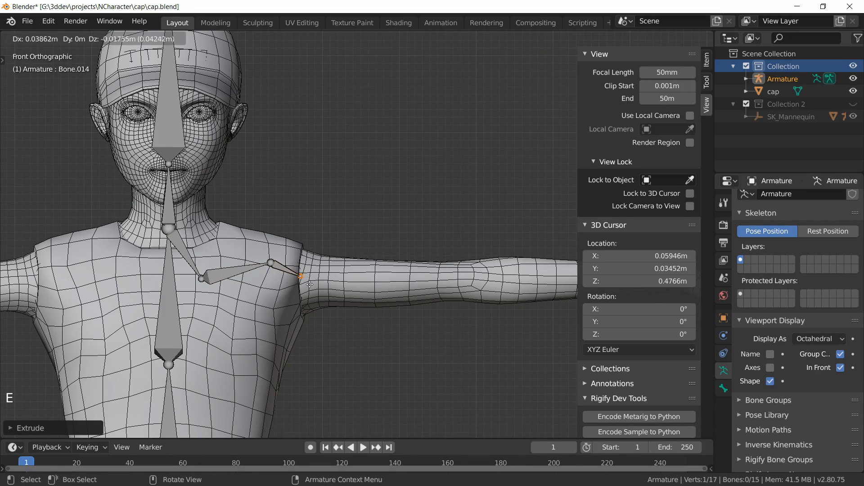
click(309, 284)
Step: Extrude the arm chain: upper arm about 0.23 m, forearm about 0.24 m, and hand about 0.065 m
key(e)
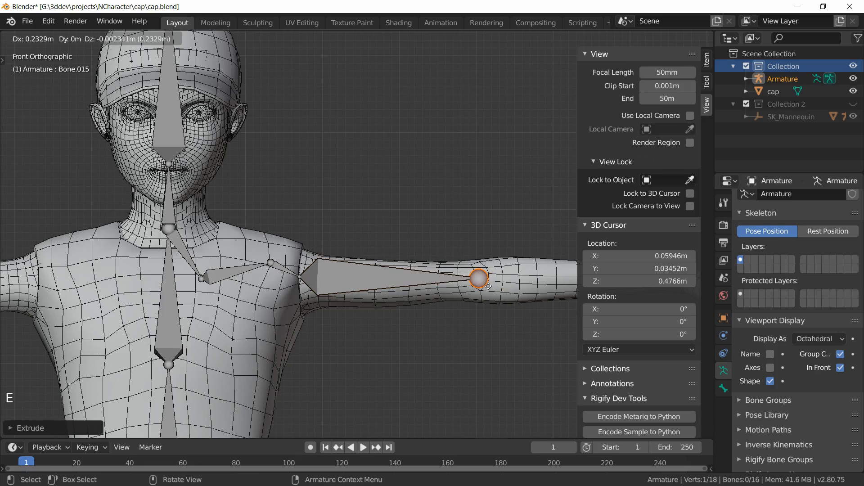
click(488, 287)
shift+middle_drag(500, 296, 175, 289)
key(e)
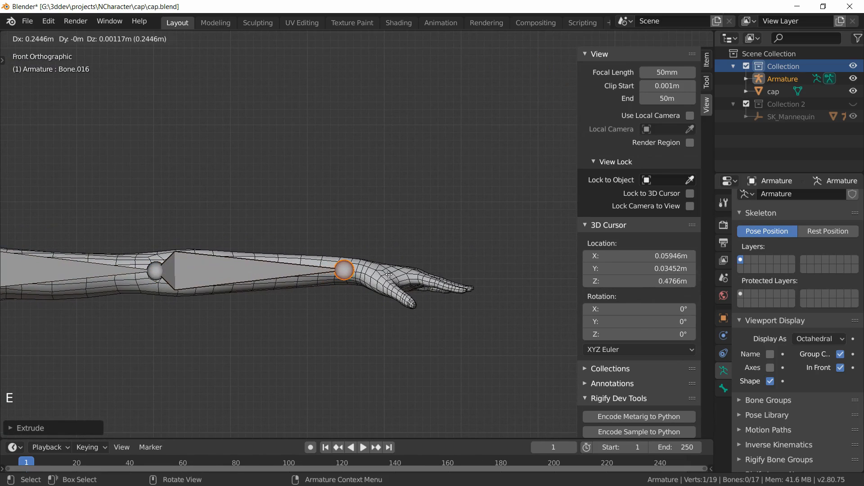
click(358, 269)
key(e)
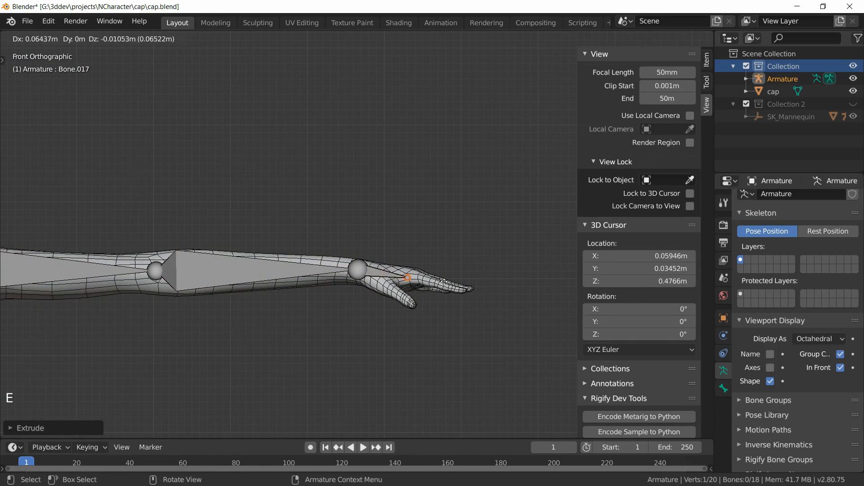
click(446, 280)
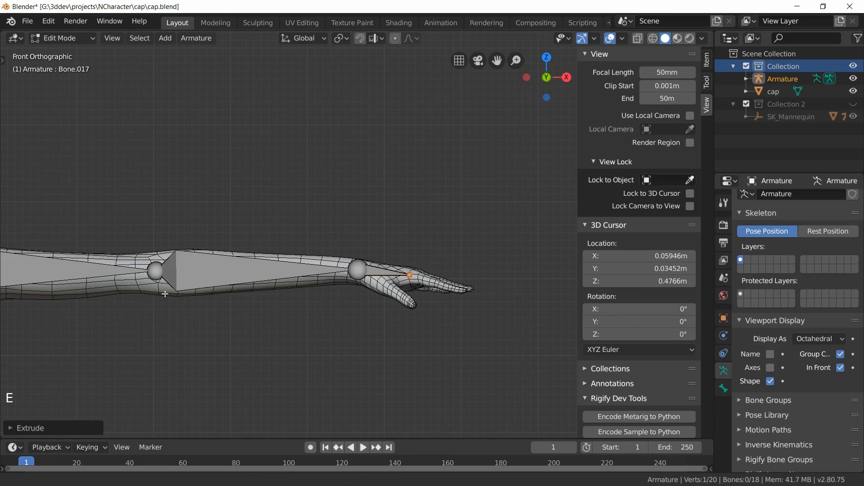
Step: Delete the neck-to-chest bone and the short bone between the clavicle and the shoulder
click(168, 256)
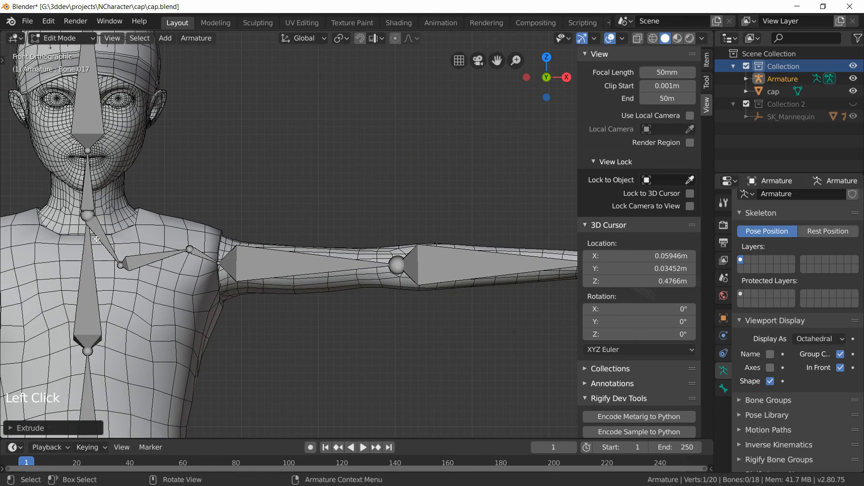
click(96, 239)
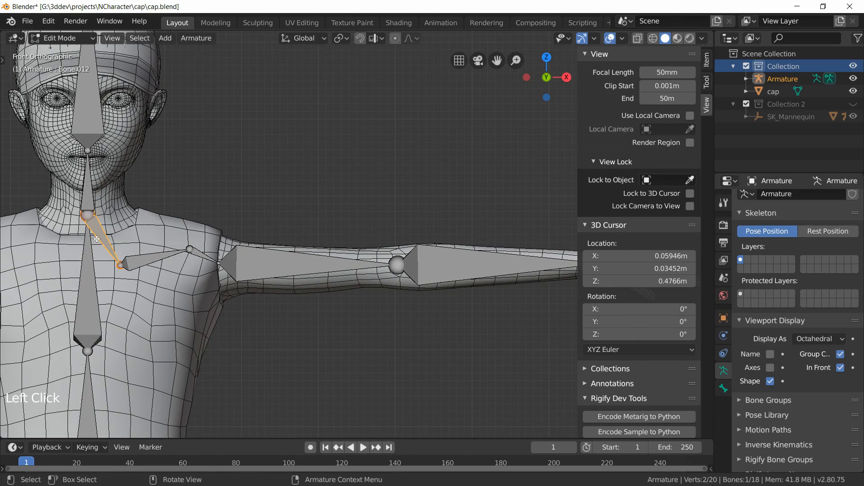
key(x)
click(96, 238)
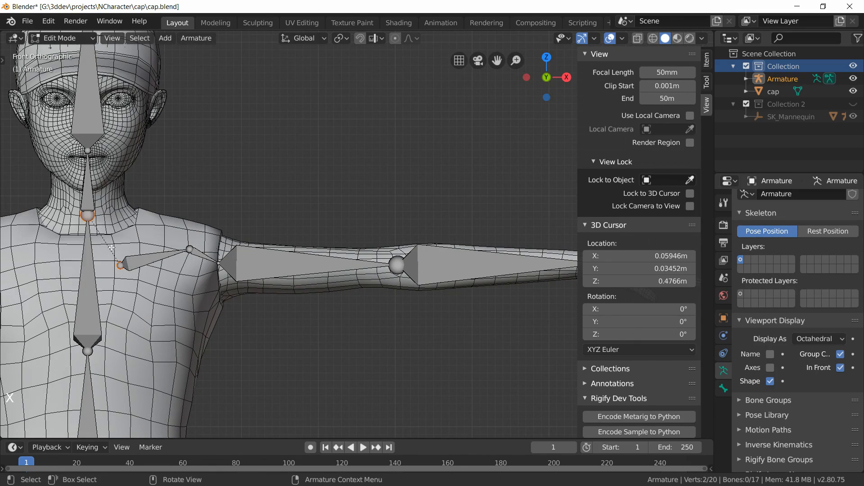
click(94, 269)
click(136, 264)
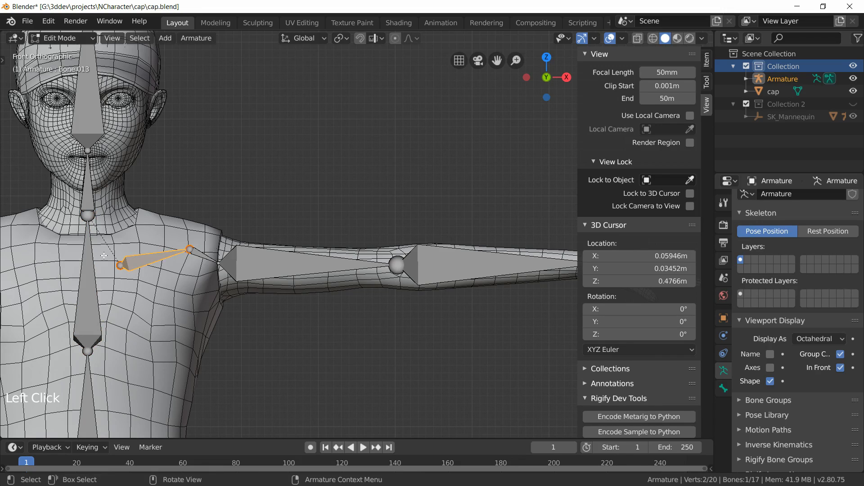
key(x)
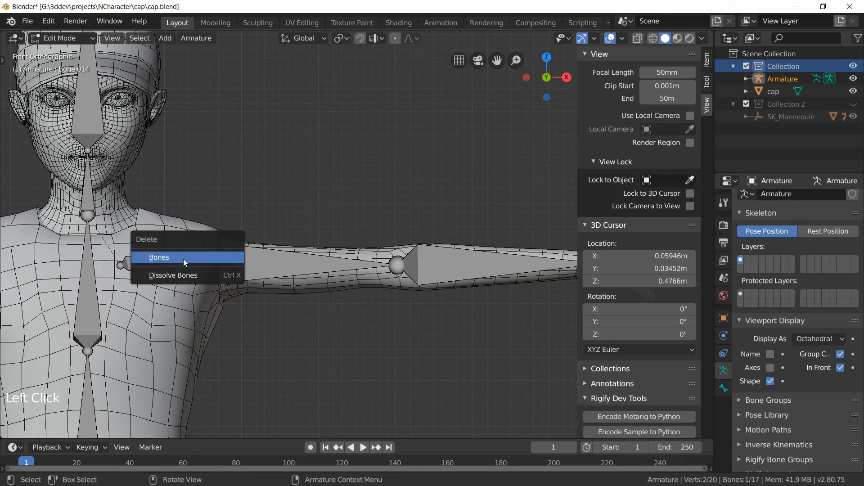
click(184, 258)
click(188, 258)
Step: Move the clavicle bone's inner joint up about 0.03 m toward the base of the neck
click(166, 254)
scroll(166, 255, up, 3)
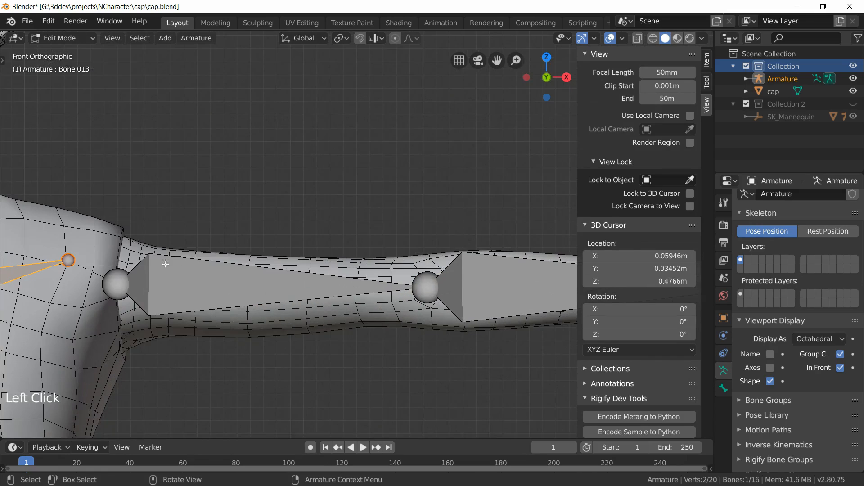
shift+middle_drag(166, 255, 396, 247)
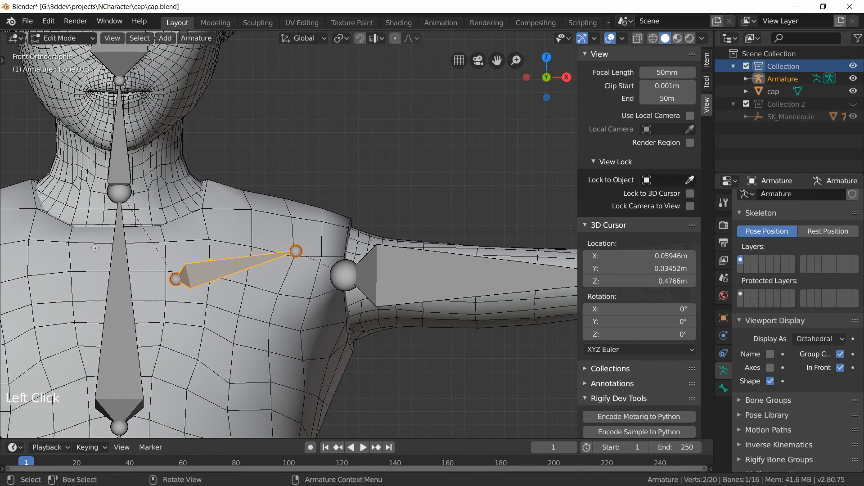
click(122, 274)
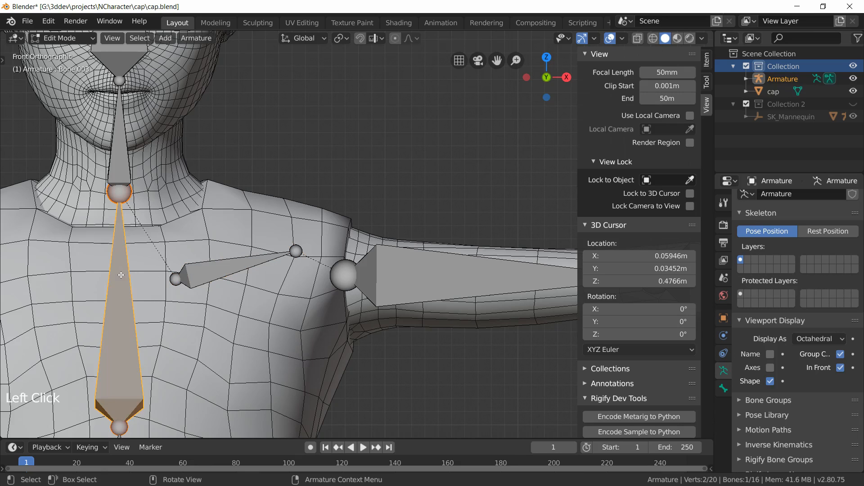
scroll(202, 266, down, 4)
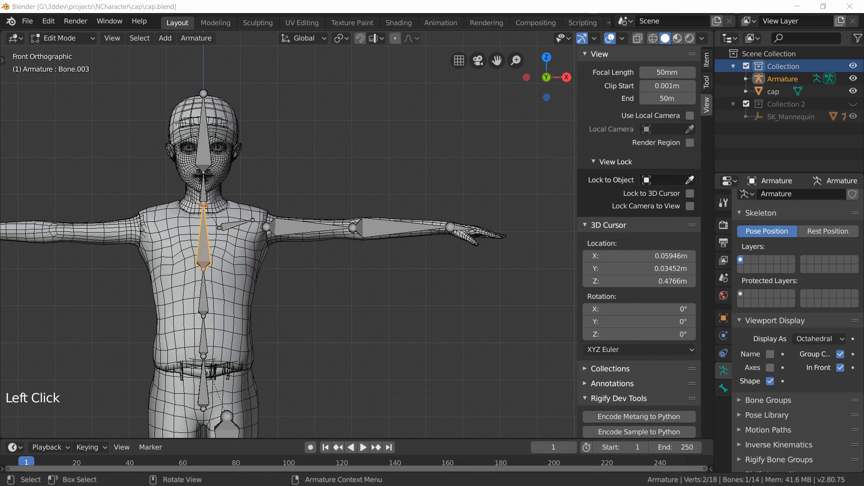
click(241, 225)
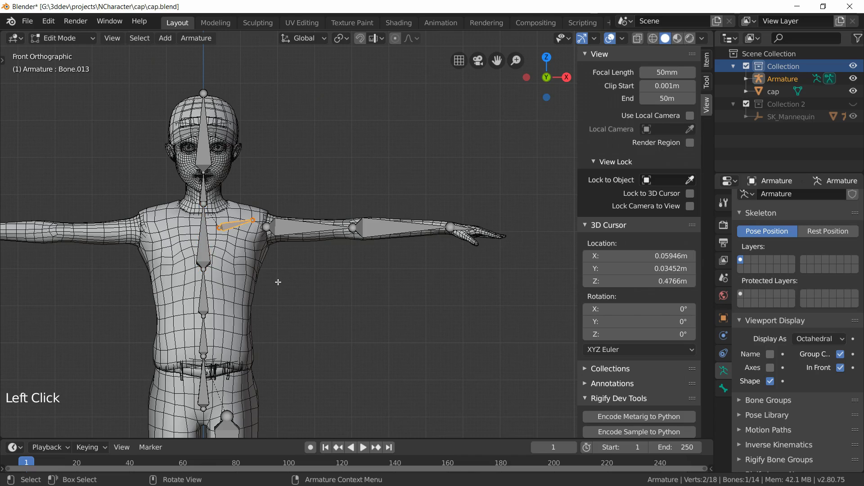
scroll(279, 284, up, 4)
scroll(174, 283, up, 2)
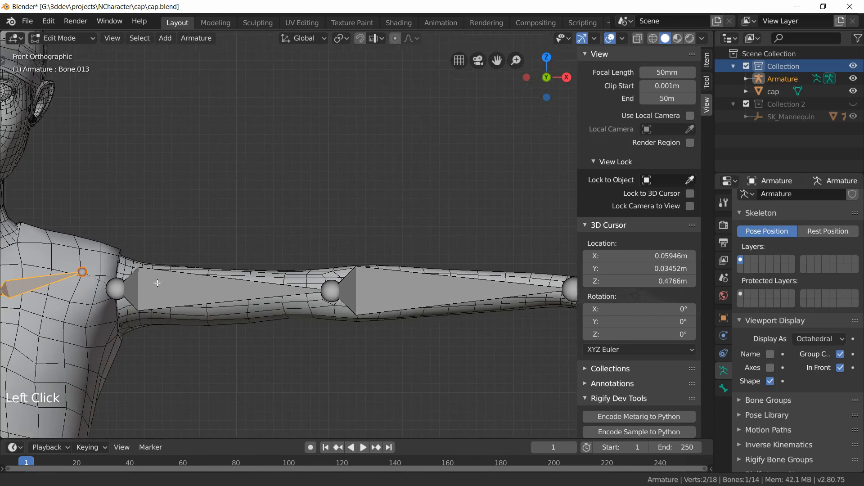
click(126, 264)
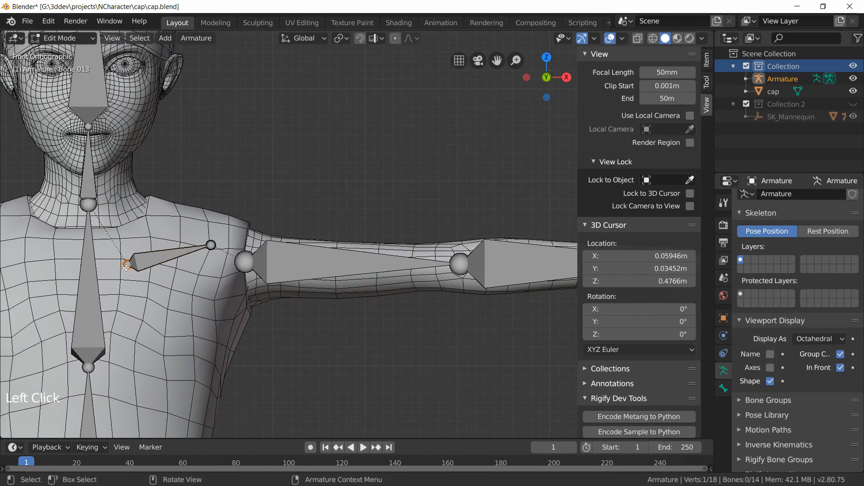
key(g)
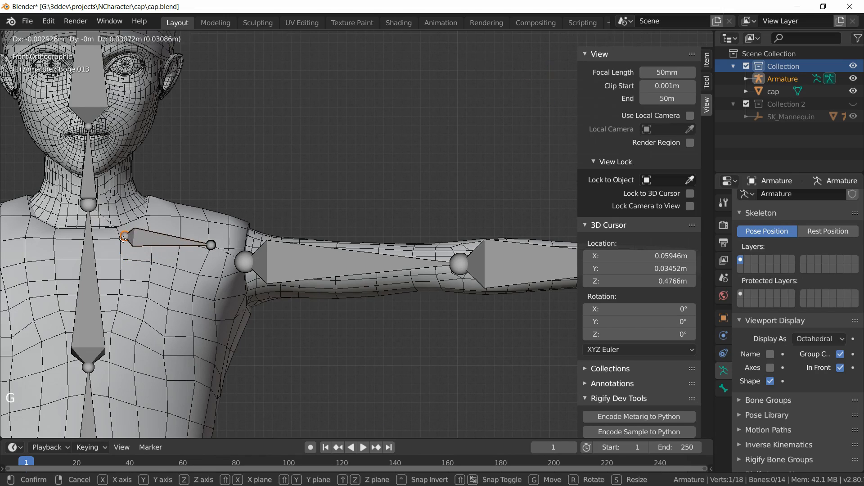
click(124, 238)
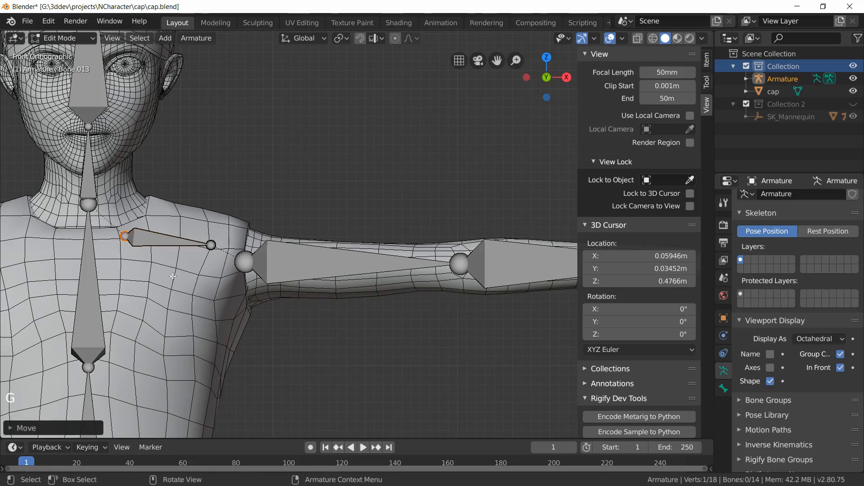
Step: Move the clavicle's inner joint about 0.036 m along Y to sit inside the body
middle_drag(173, 276, 210, 320)
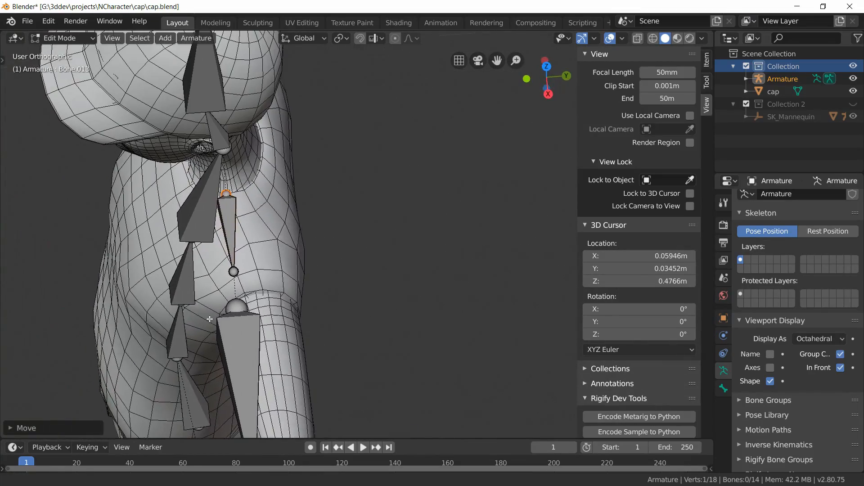
key(KP_7)
scroll(272, 322, up, 3)
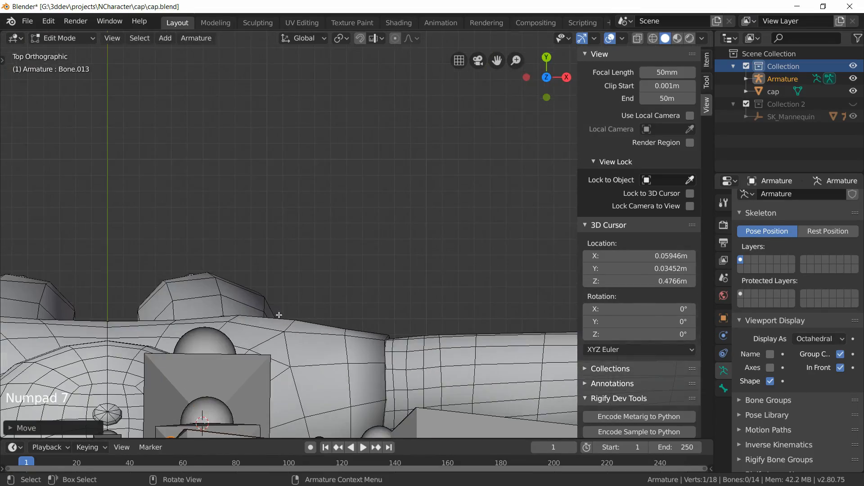
shift+middle_drag(291, 298, 297, 296)
scroll(227, 76, up, 1)
shift+middle_drag(224, 57, 245, 126)
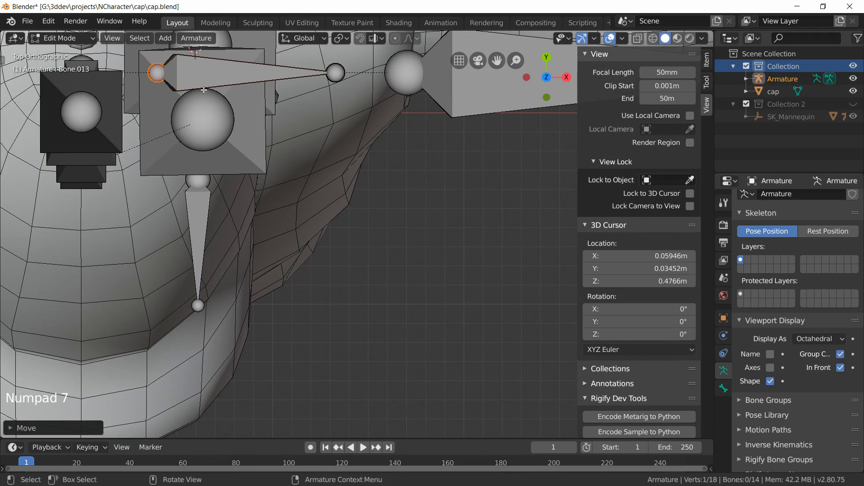
key(g)
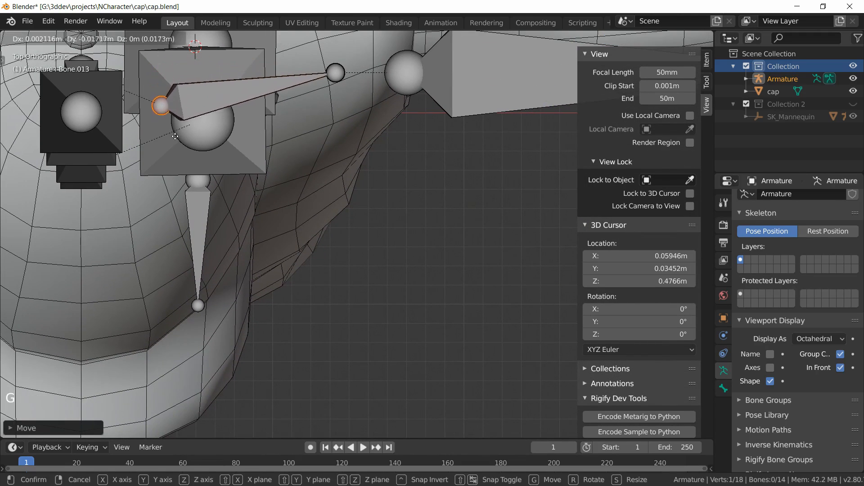
click(175, 169)
Step: Move the clavicle's outer joint about 0.018 m outward and down toward the shoulder
middle_drag(175, 169, 275, 245)
scroll(275, 245, up, 3)
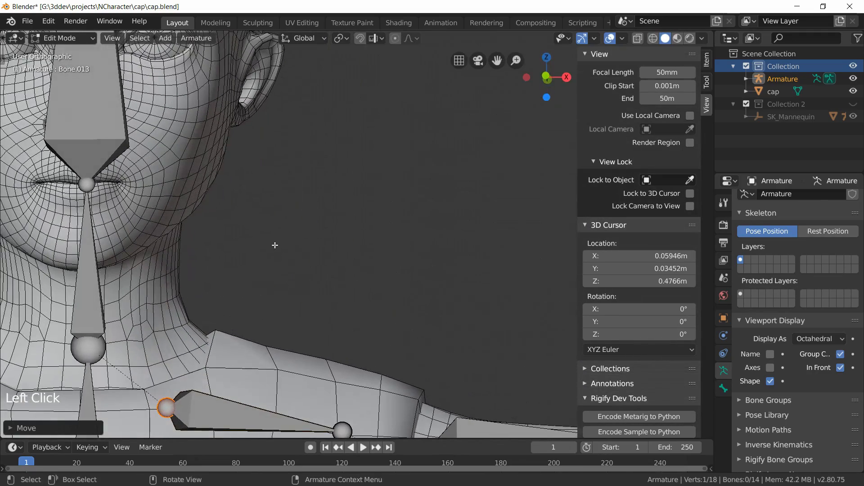
key(KP_1)
scroll(337, 181, up, 3)
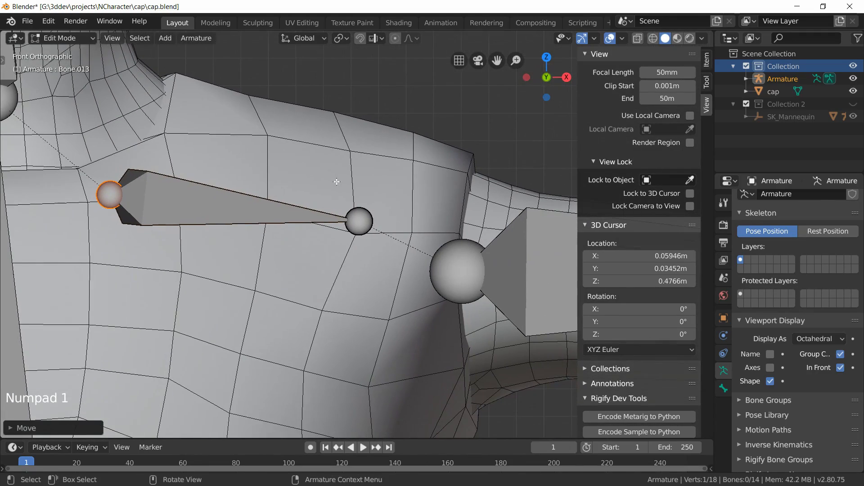
click(362, 221)
key(g)
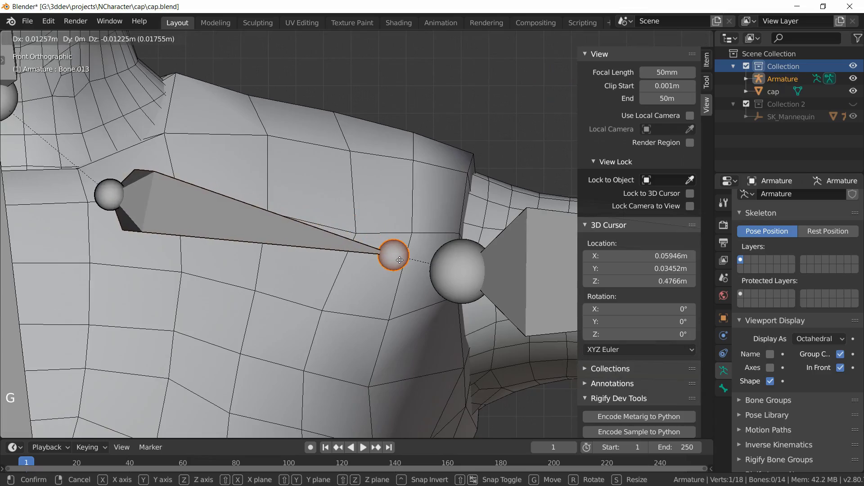
click(397, 253)
Step: Move the clavicle's outer joint about 0.025 m back along Y in top view to line up with the shoulder
middle_drag(398, 253, 485, 326)
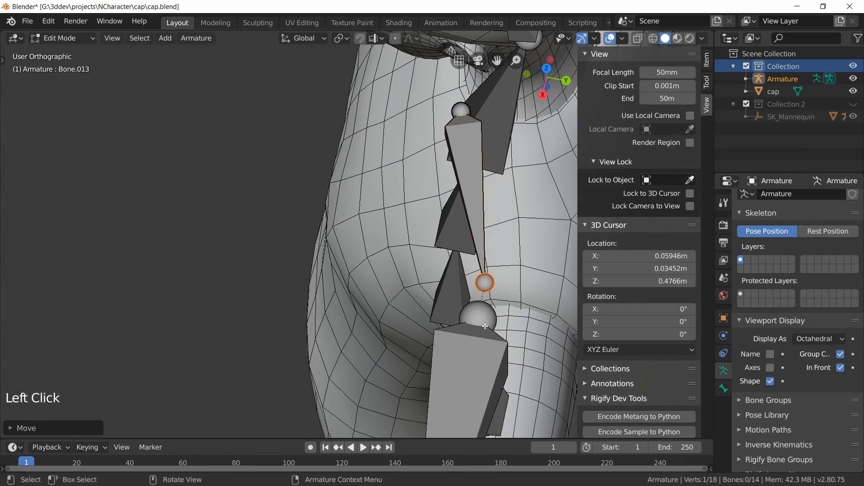
key(KP_7)
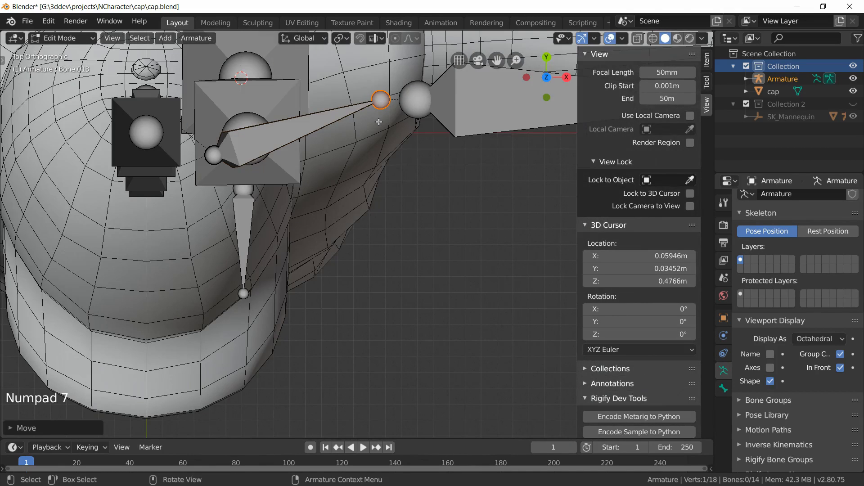
shift+middle_drag(379, 121, 290, 342)
scroll(290, 341, up, 2)
key(g)
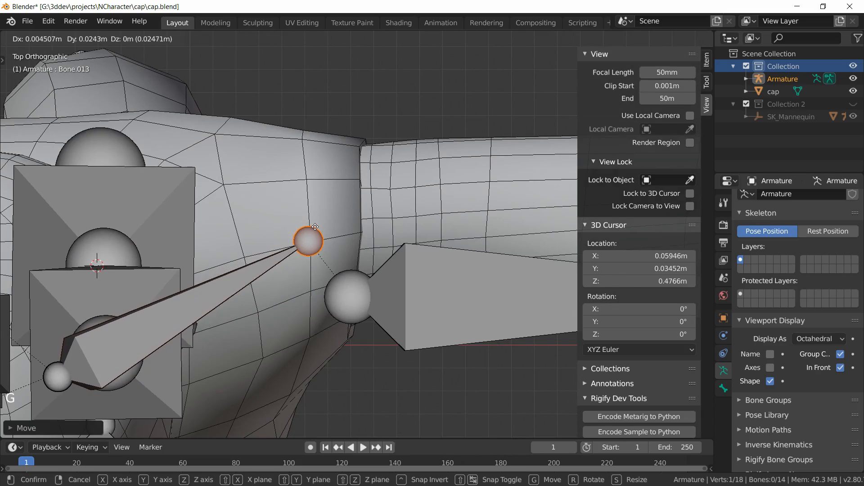
click(311, 223)
Step: Inspect the arm bones along the length of the arm from top and perspective views
scroll(349, 266, down, 3)
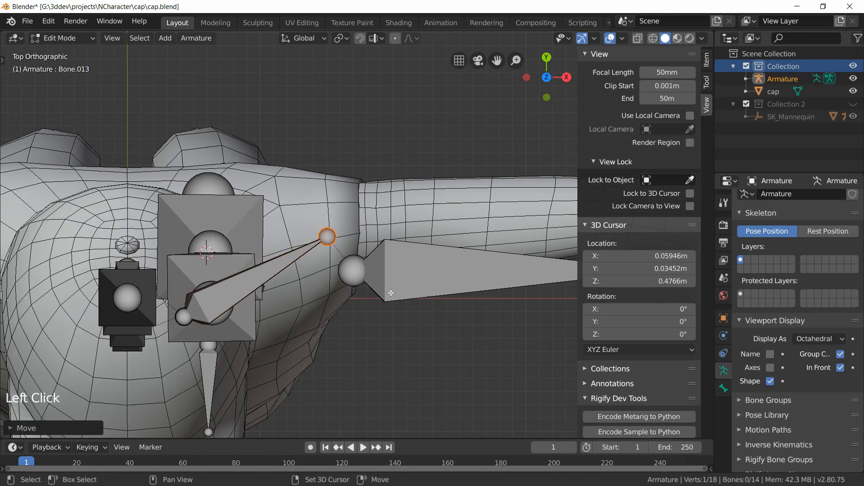
shift+middle_drag(350, 267, 96, 294)
scroll(333, 257, down, 3)
scroll(333, 257, down, 1)
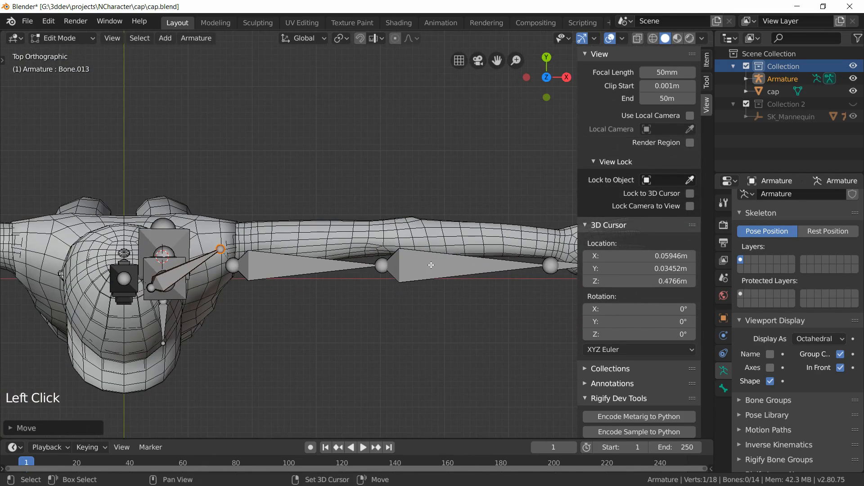
shift+middle_drag(376, 282, 334, 286)
scroll(337, 302, up, 3)
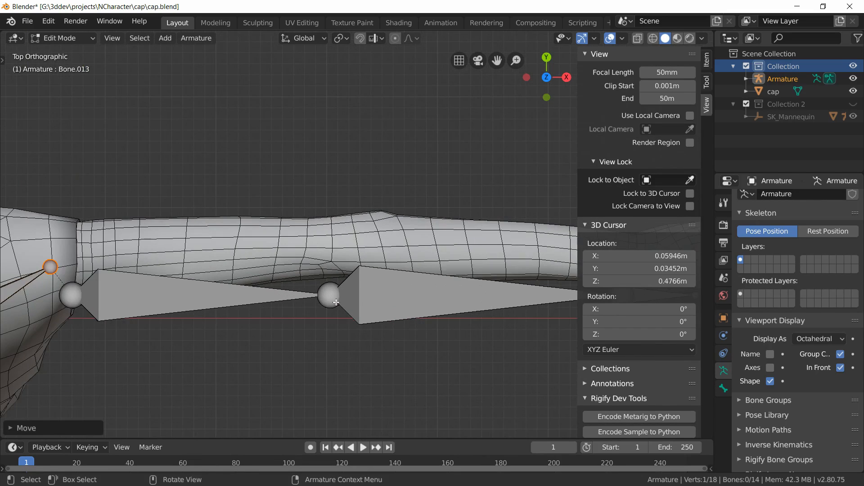
shift+middle_drag(250, 304, 350, 303)
scroll(153, 288, up, 2)
scroll(102, 300, up, 1)
middle_drag(103, 300, 79, 175)
scroll(135, 299, down, 3)
middle_drag(136, 301, 231, 331)
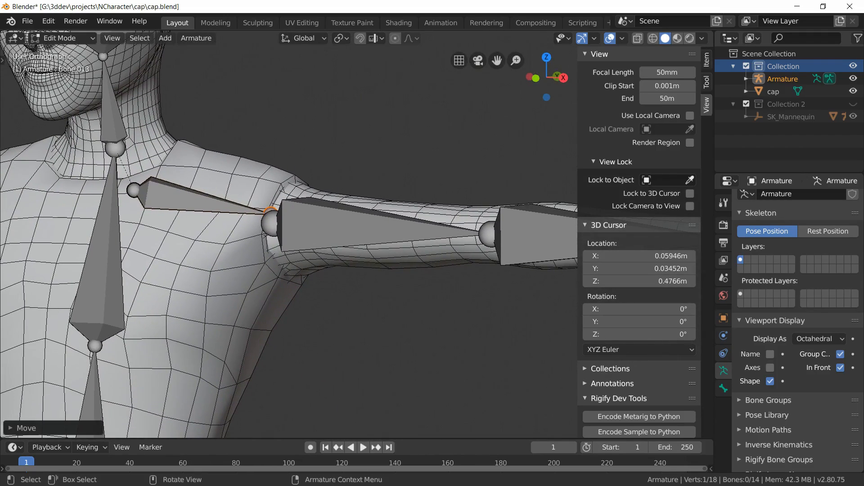
Step: Enter Edit Mode on the cap mesh and select the edge loop around the shoulder in wireframe shading
click(67, 38)
click(72, 53)
click(223, 269)
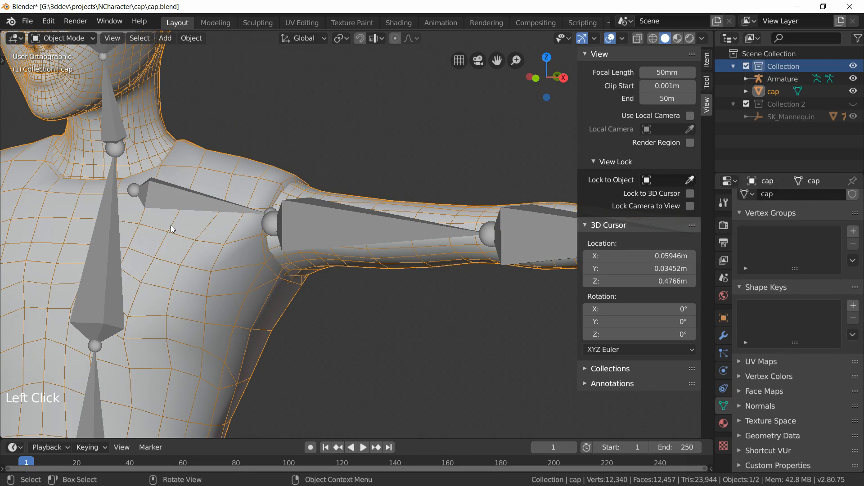
key(Tab)
scroll(291, 306, up, 5)
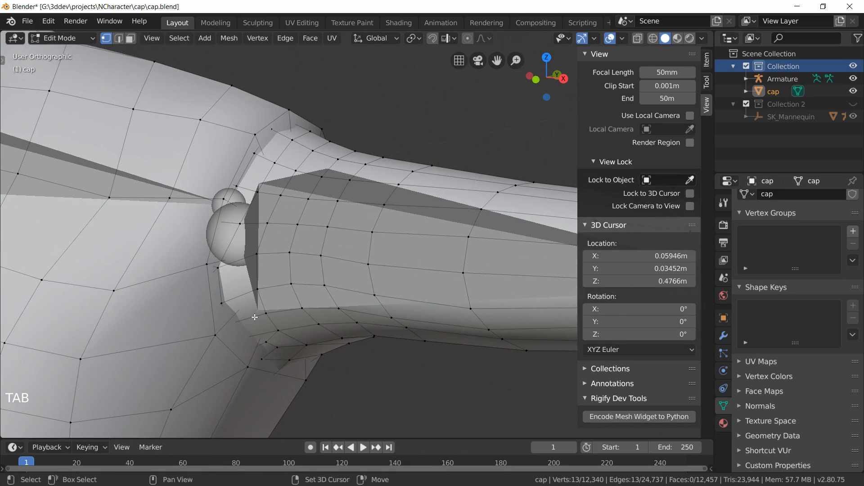
middle_drag(254, 317, 244, 303)
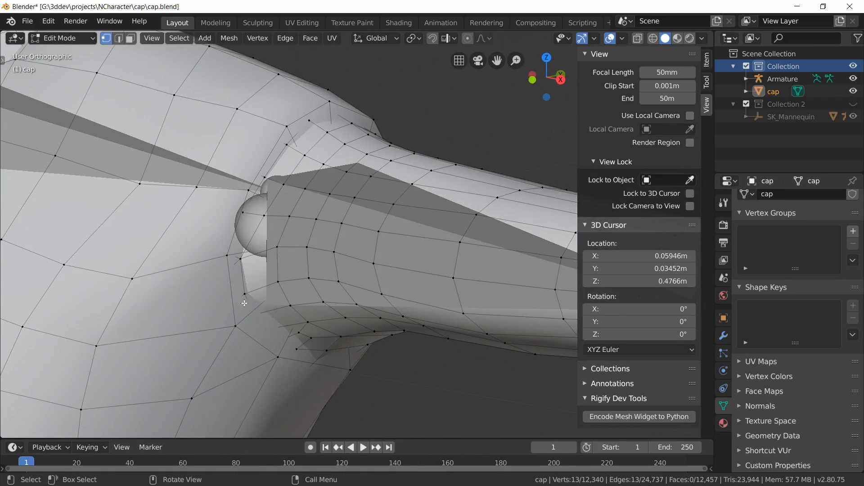
alt+shift+click(243, 274)
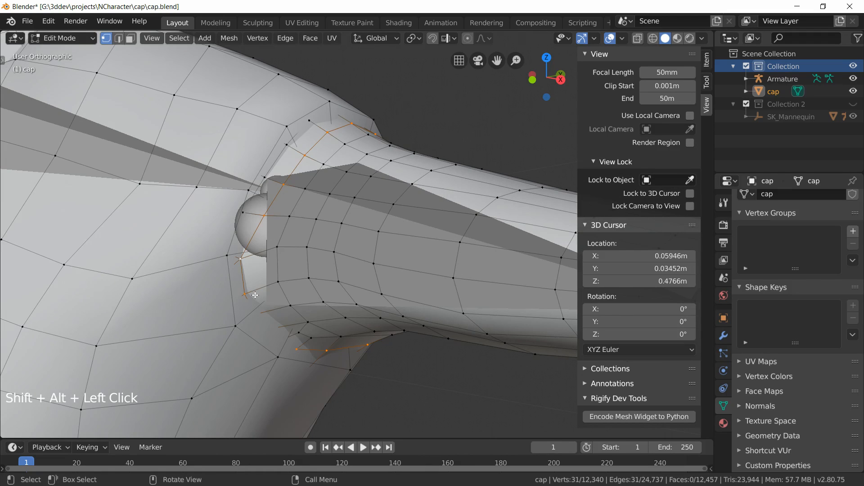
middle_drag(255, 296, 281, 302)
key(alt+a)
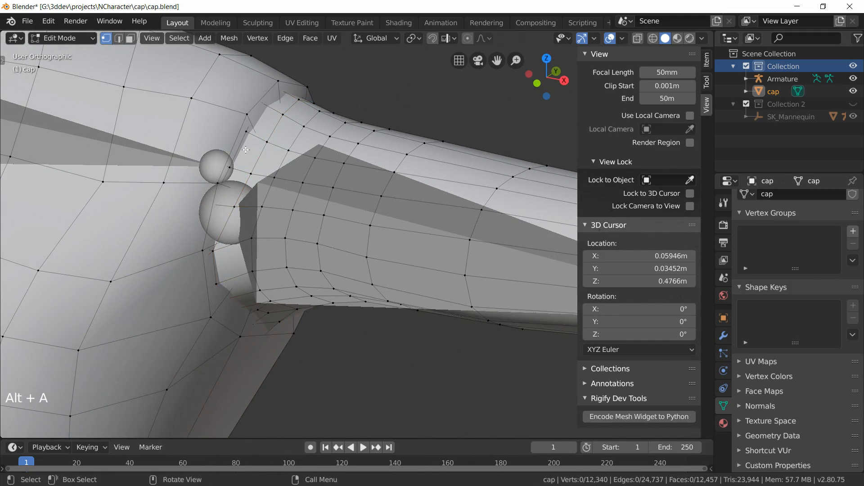
alt+shift+click(242, 141)
key(alt+a)
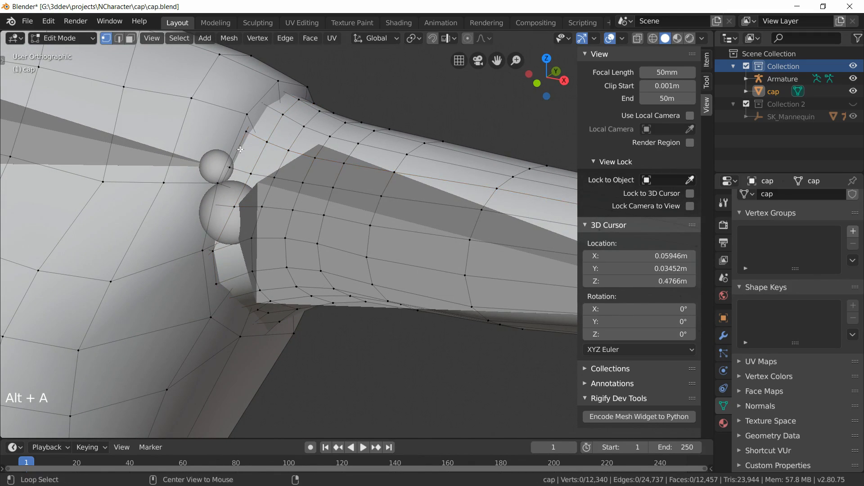
alt+shift+click(241, 147)
scroll(241, 157, up, 2)
key(z)
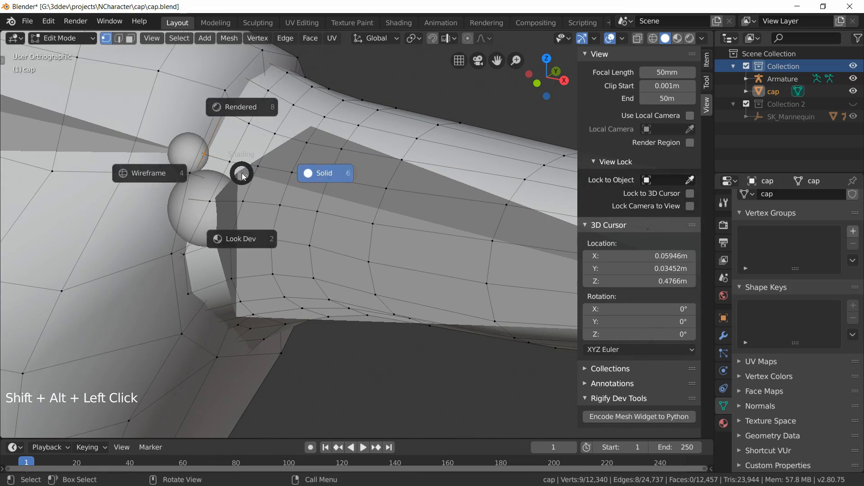
click(152, 175)
mouse_move(220, 243)
middle_down()
mouse_move(196, 223)
mouse_move(210, 208)
mouse_move(219, 224)
mouse_move(207, 222)
mouse_move(218, 210)
mouse_move(212, 241)
mouse_move(247, 273)
mouse_move(177, 252)
middle_up()
key(alt+a)
alt+shift+click(213, 240)
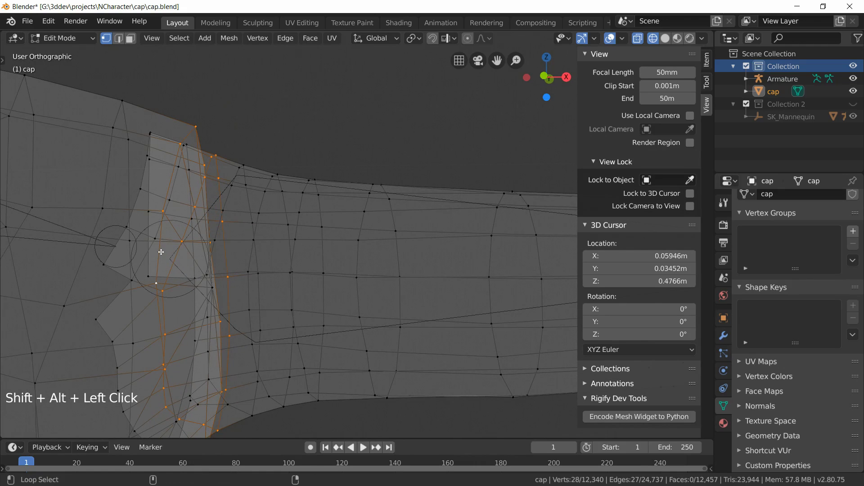
key(alt+a)
alt+shift+click(169, 264)
mouse_move(169, 265)
middle_down()
mouse_move(184, 279)
mouse_move(139, 266)
mouse_move(113, 279)
mouse_move(171, 271)
middle_up()
Step: Snap the 3D cursor to the selected shoulder loop and return to solid shading
key(KP_1)
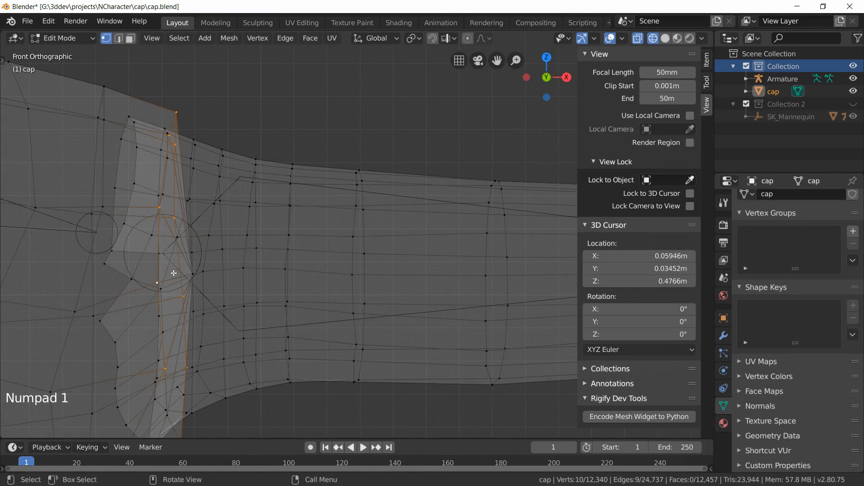
scroll(246, 260, down, 1)
scroll(293, 301, down, 2)
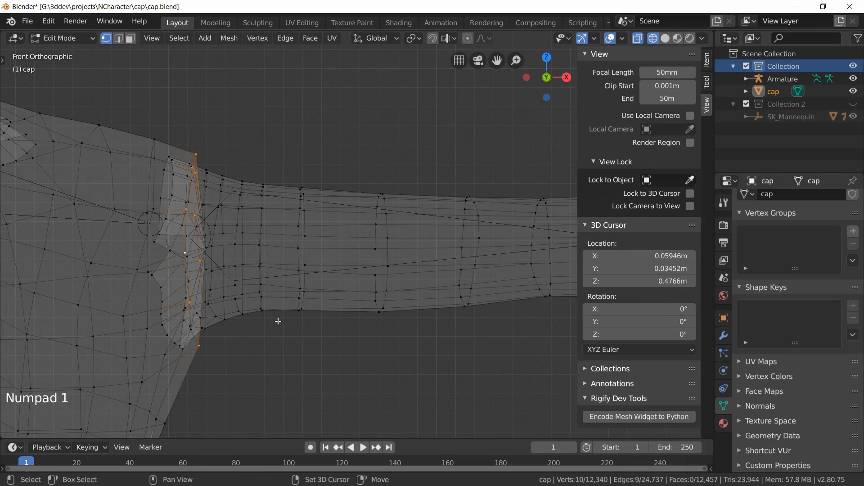
key(shift+s)
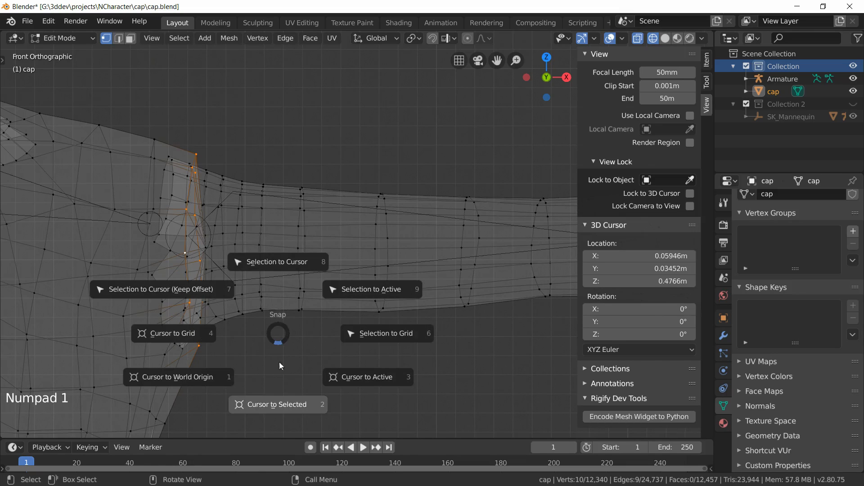
click(281, 405)
key(z)
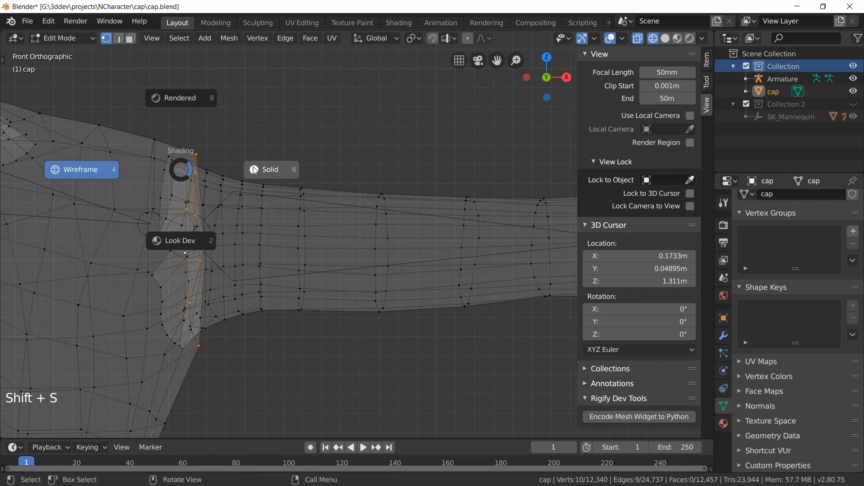
click(247, 167)
Step: Edit the armature and snap the upper arm's shoulder joint to the 3D cursor
click(63, 38)
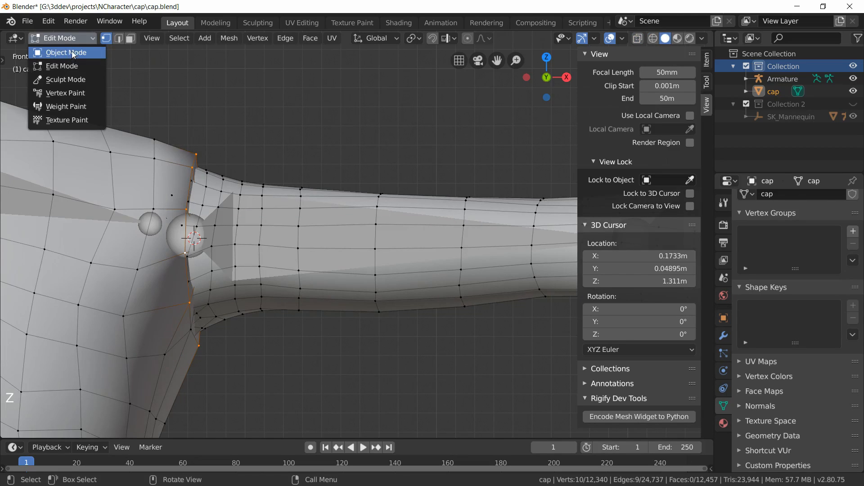
click(71, 51)
click(286, 238)
click(59, 38)
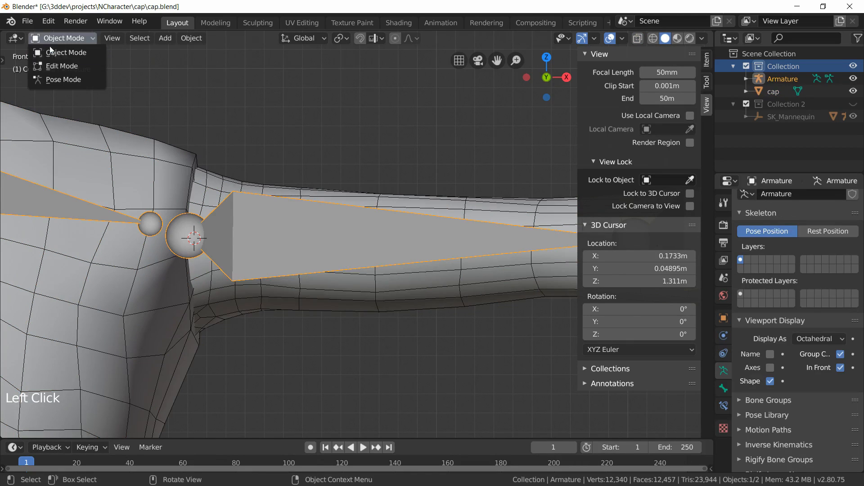
click(68, 67)
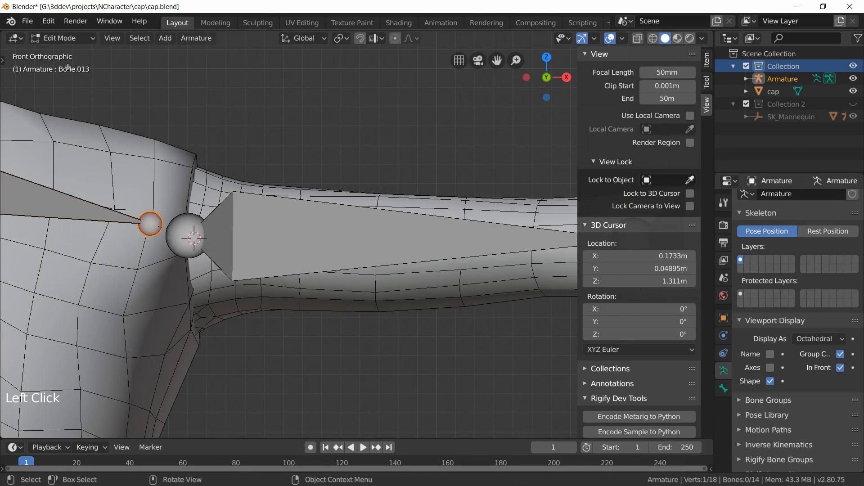
click(190, 223)
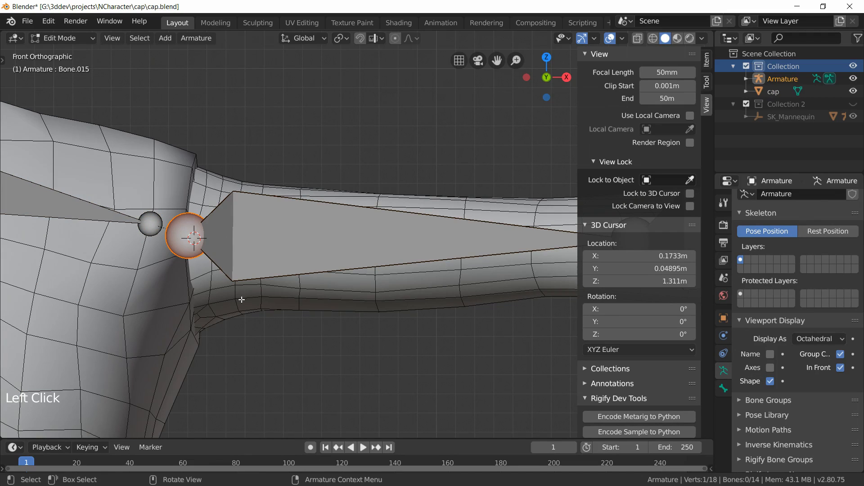
key(shift+s)
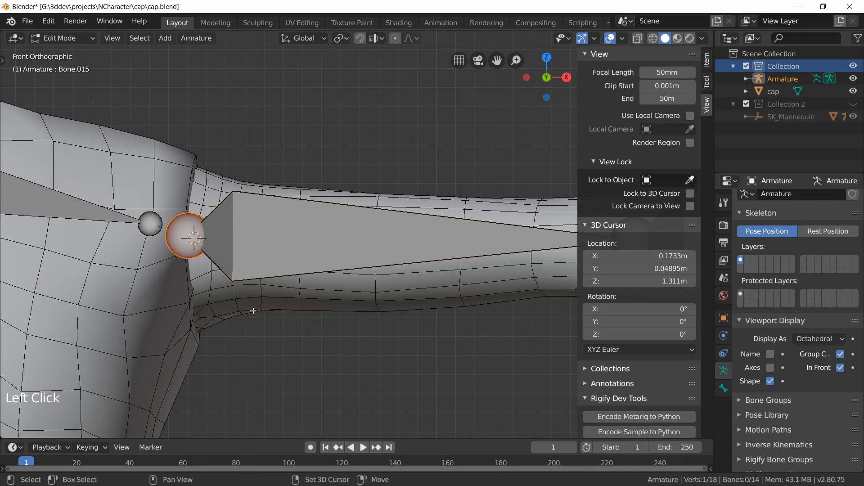
key(shift+s)
Step: Select the edge loop around the elbow on the cap mesh and snap the 3D cursor to it
middle_drag(241, 270, 91, 201)
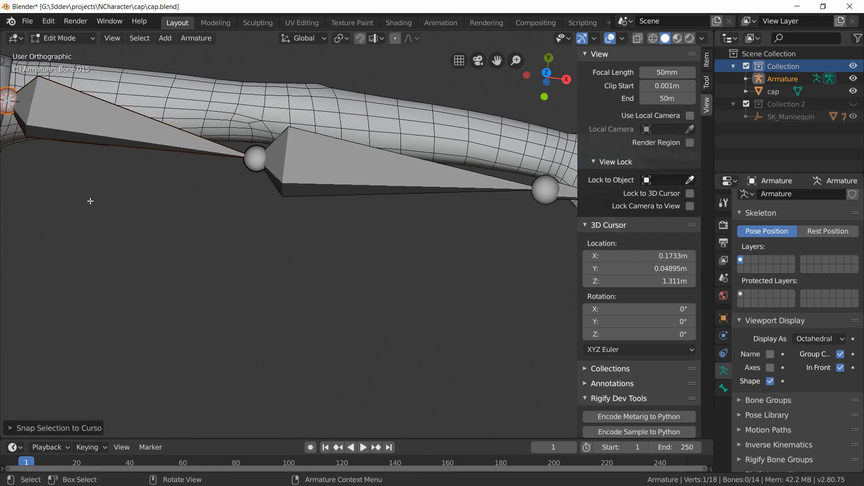
shift+middle_drag(137, 187, 189, 246)
scroll(254, 247, up, 2)
shift+middle_drag(324, 187, 241, 261)
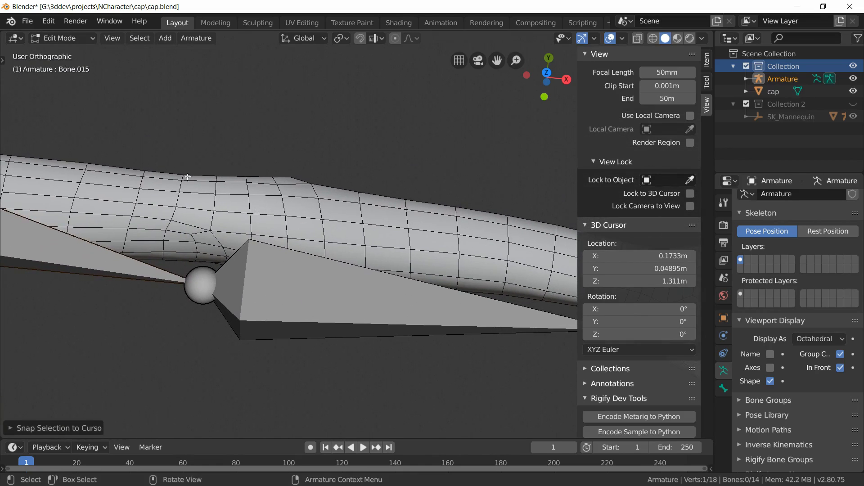
click(63, 38)
click(65, 52)
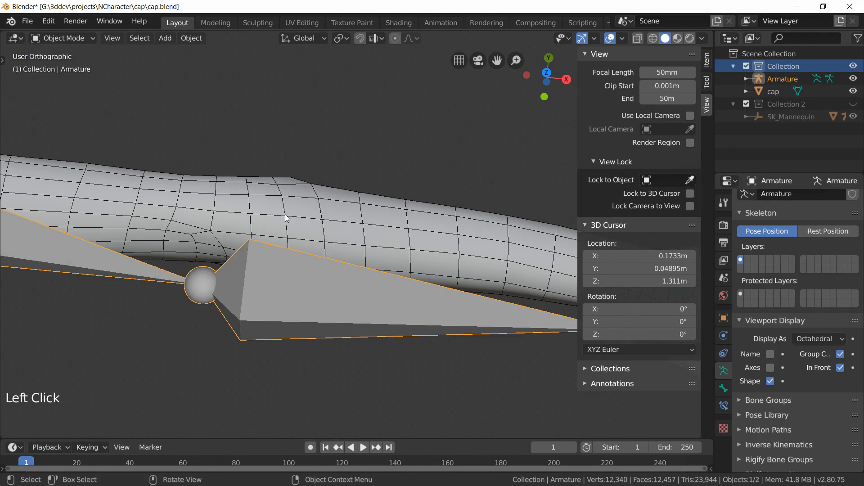
click(270, 199)
key(Tab)
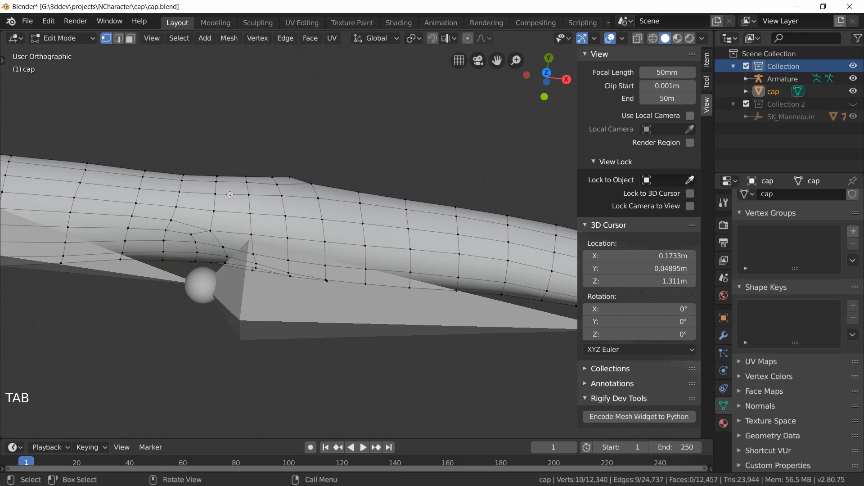
key(alt)
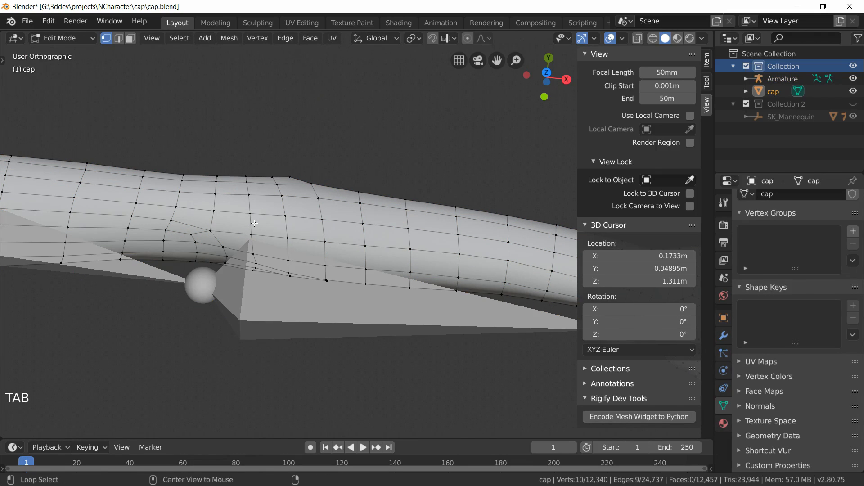
key(alt+a)
alt+click(253, 225)
key(shift+s)
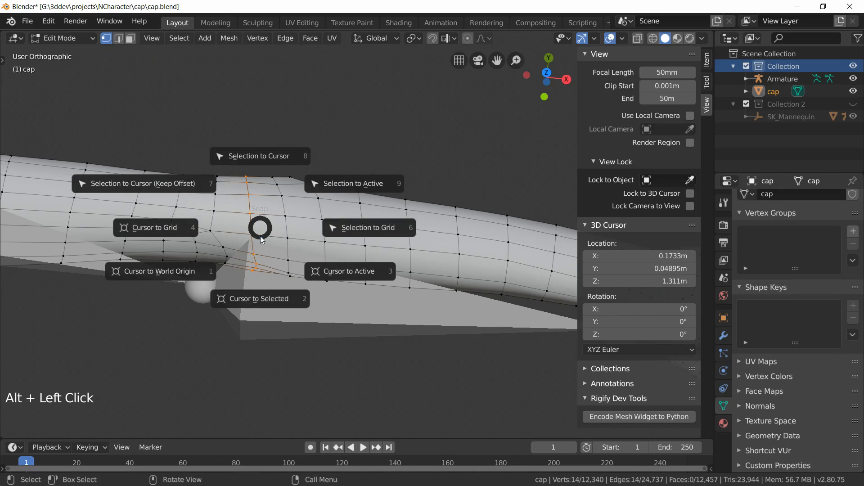
click(262, 298)
Step: Edit the armature and snap the elbow joint to the 3D cursor
key(Tab)
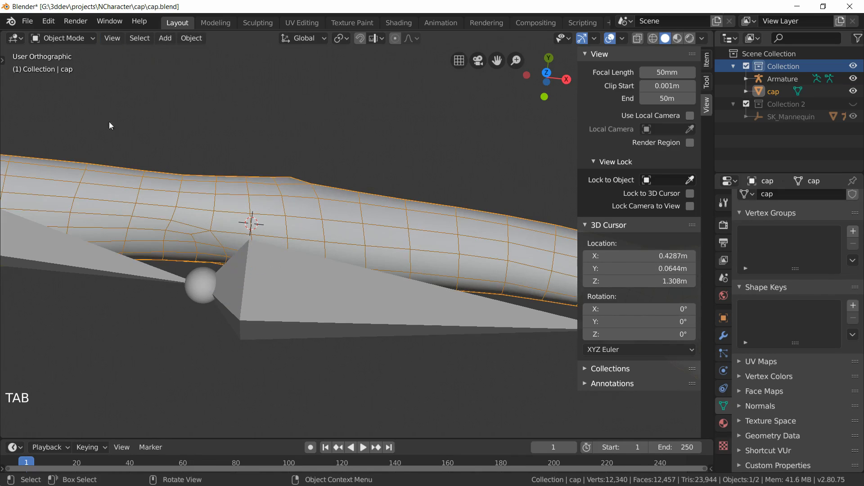
click(271, 265)
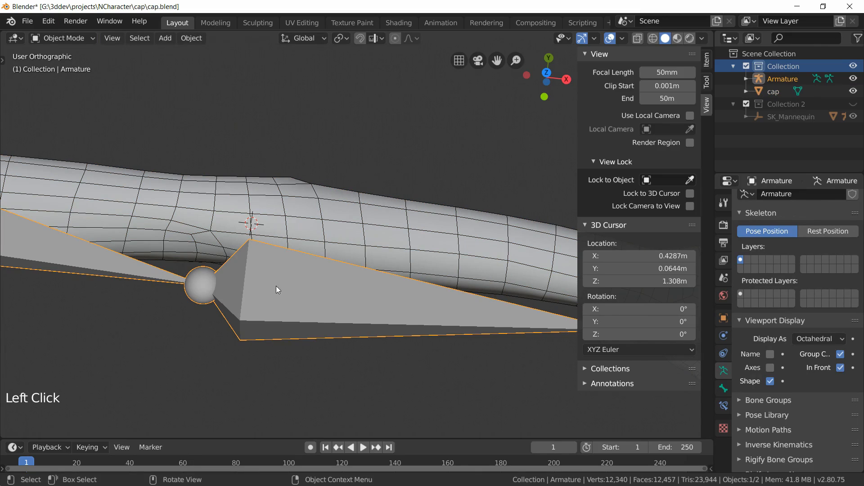
key(Tab)
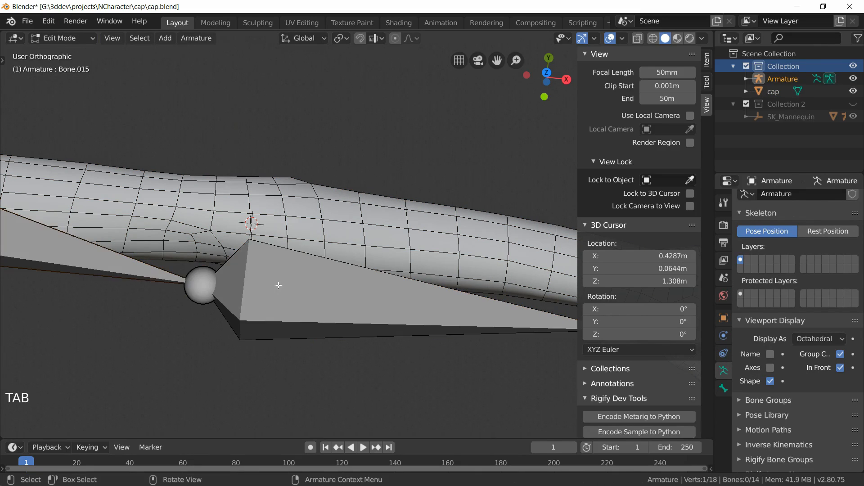
click(199, 282)
key(shift+s)
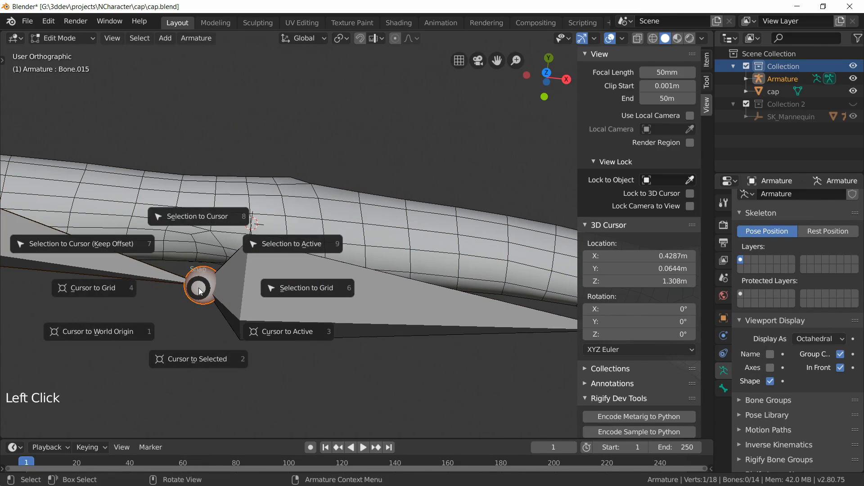
click(202, 218)
shift+middle_drag(301, 278, 43, 242)
shift+middle_drag(368, 296, 283, 291)
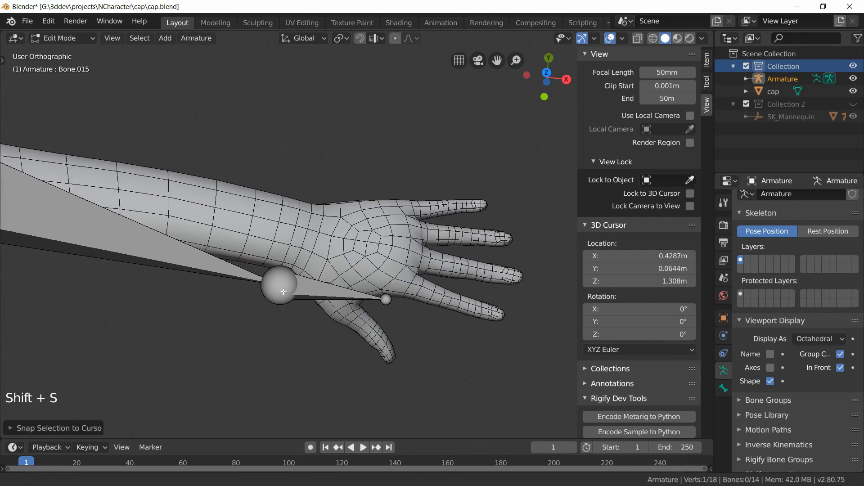
Step: Edit the cap mesh, select the edge loop around the wrist, and snap the 3D cursor to it
scroll(277, 284, up, 2)
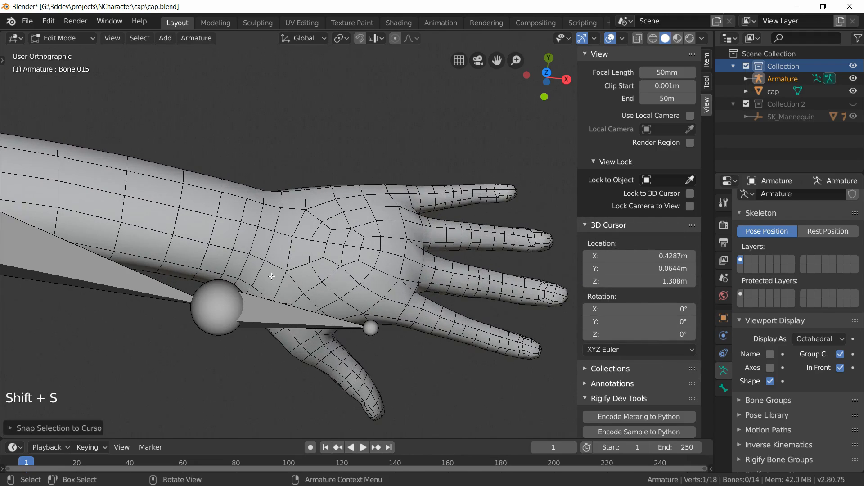
key(Tab)
click(250, 245)
key(Tab)
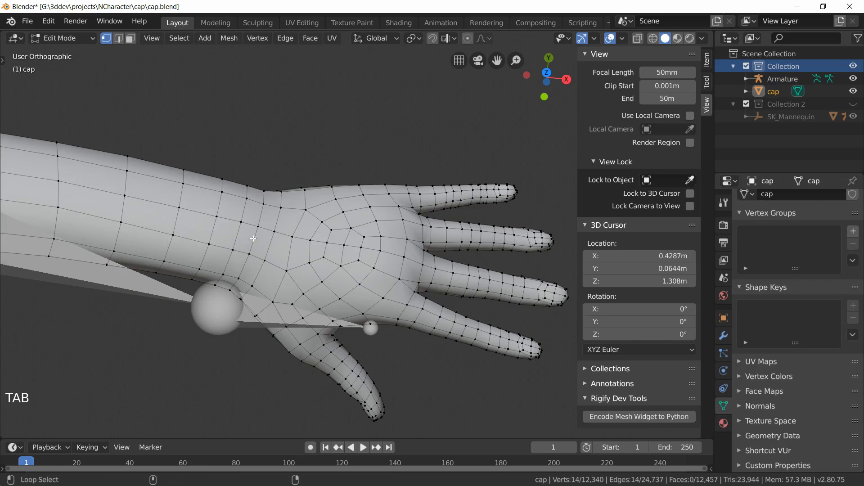
alt+shift+click(254, 239)
key(shift+s)
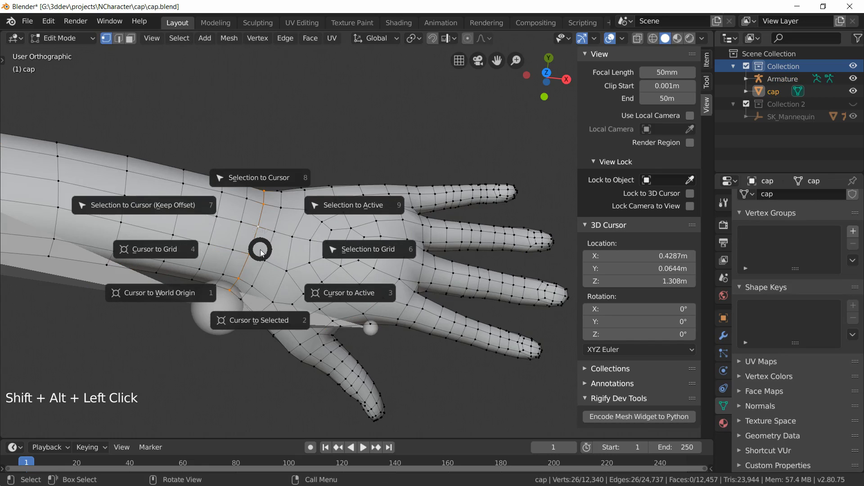
click(264, 318)
key(shift+s)
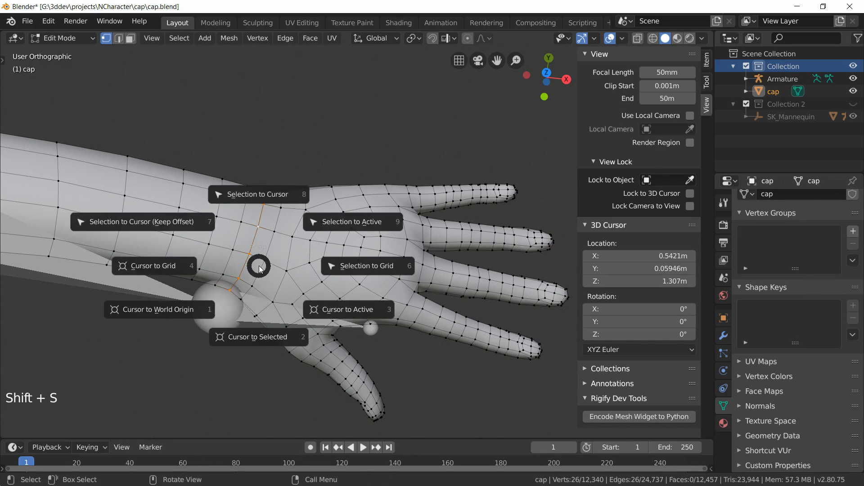
click(253, 261)
key(alt+a)
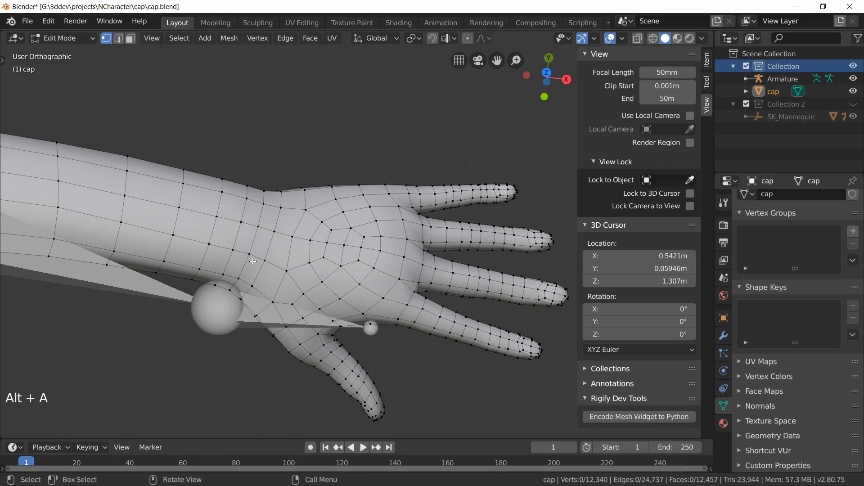
alt+click(258, 240)
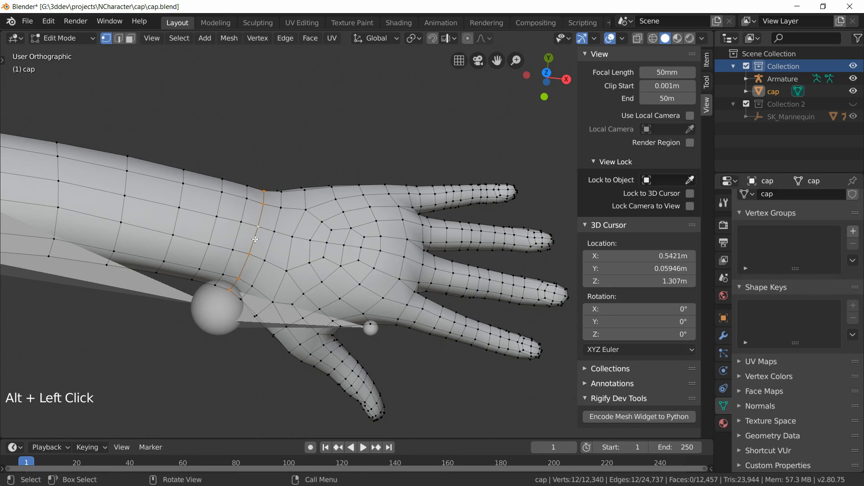
key(shift+s)
click(251, 309)
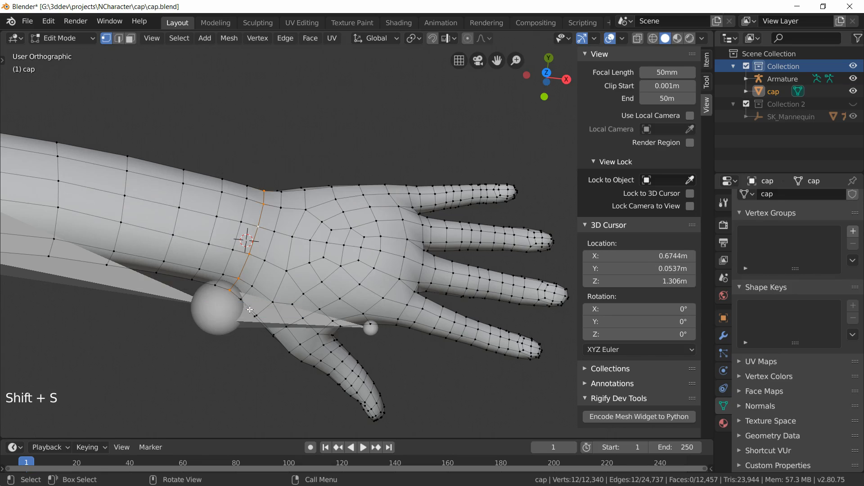
Step: Edit the armature and snap the wrist joint of the arm chain to the 3D cursor
key(Tab)
click(213, 314)
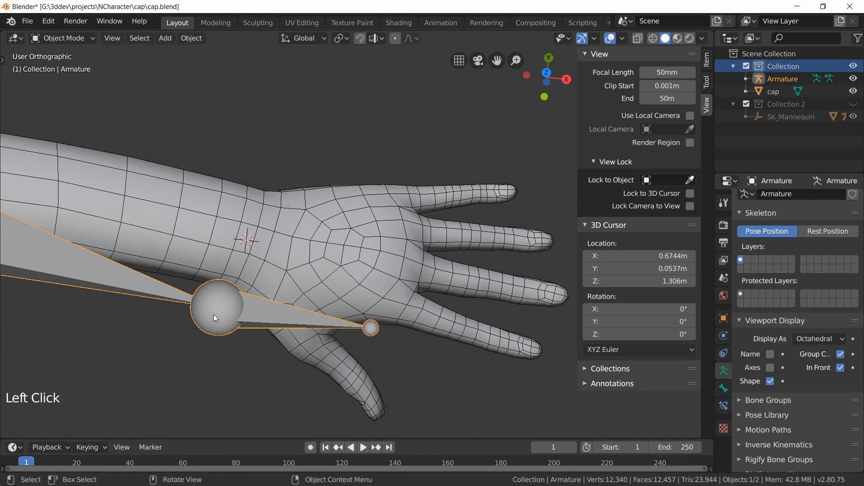
key(Tab)
click(215, 313)
key(shift+s)
click(218, 242)
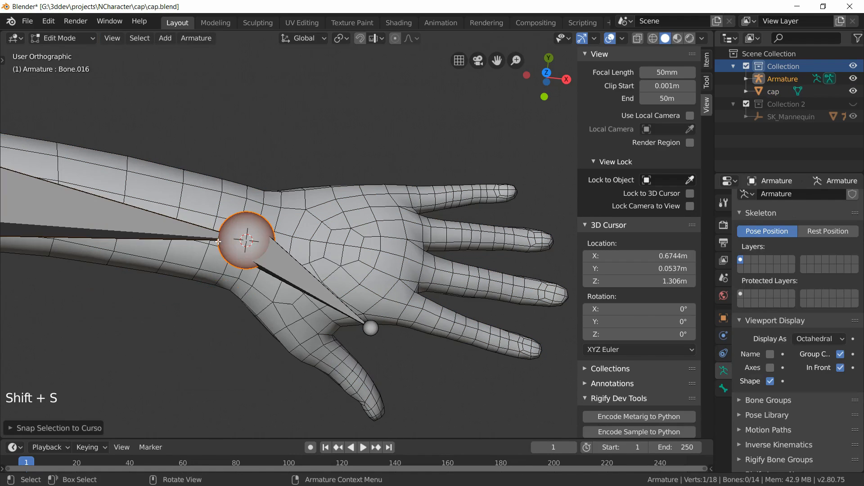
Step: Move the hand bone's tip toward the base of the middle finger in top view
click(372, 331)
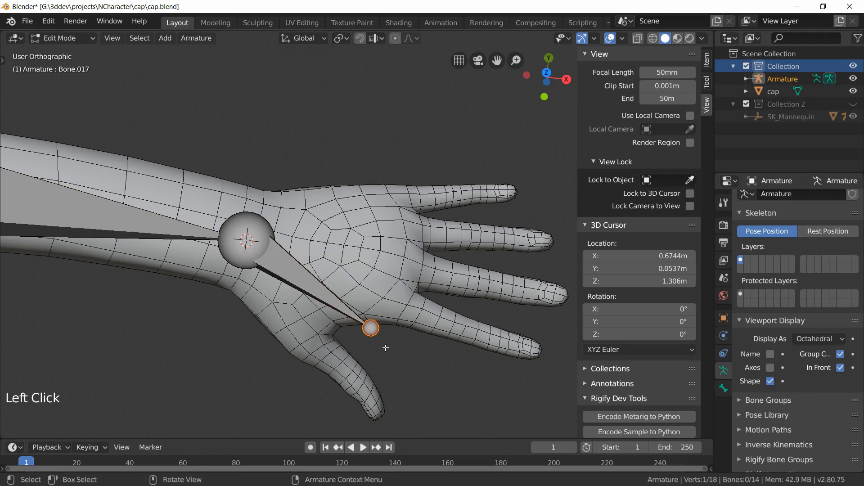
key(g)
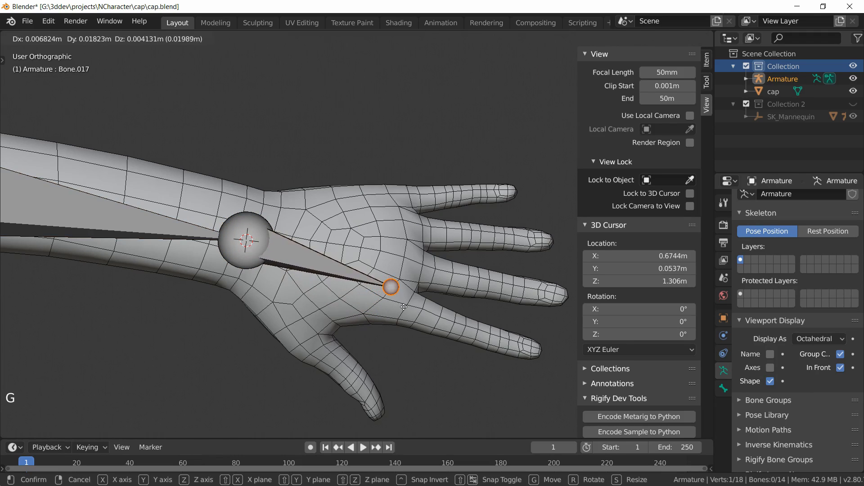
click(403, 307)
Step: Adjust the hand bone tip's height inside the hand from the front view
mouse_move(387, 358)
middle_down()
mouse_move(326, 295)
mouse_move(382, 366)
middle_up()
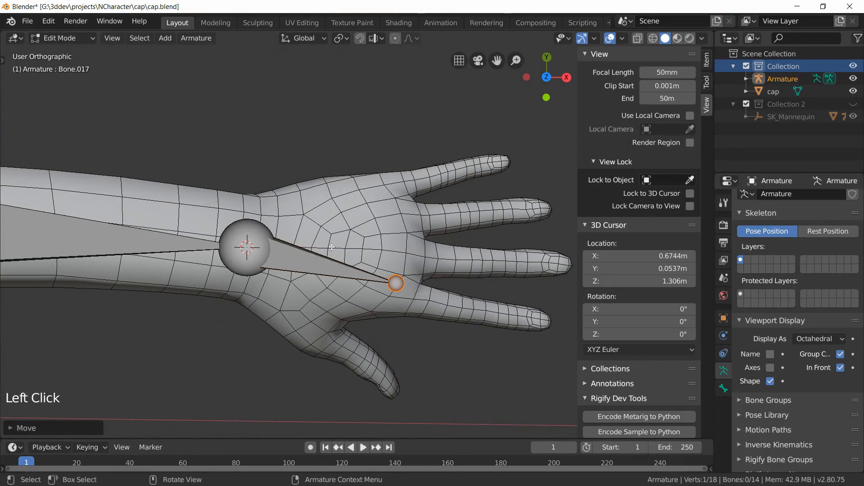
middle_drag(406, 253, 457, 317)
key(KP_7)
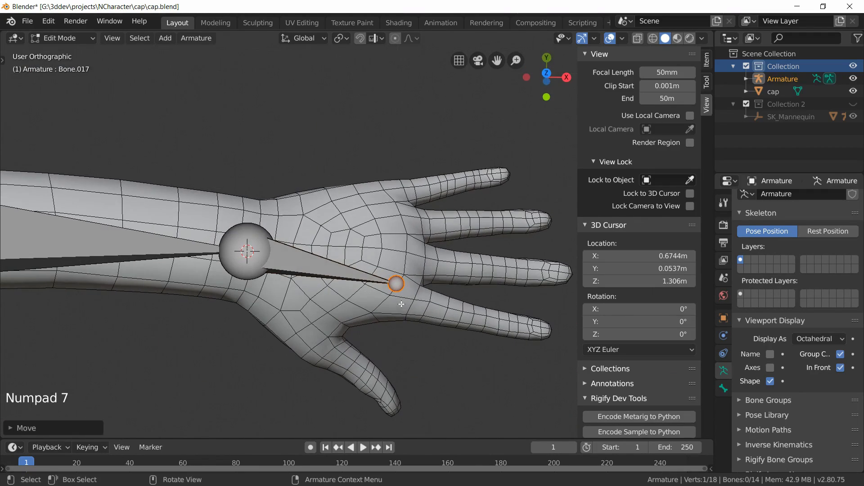
key(KP_1)
scroll(432, 266, up, 2)
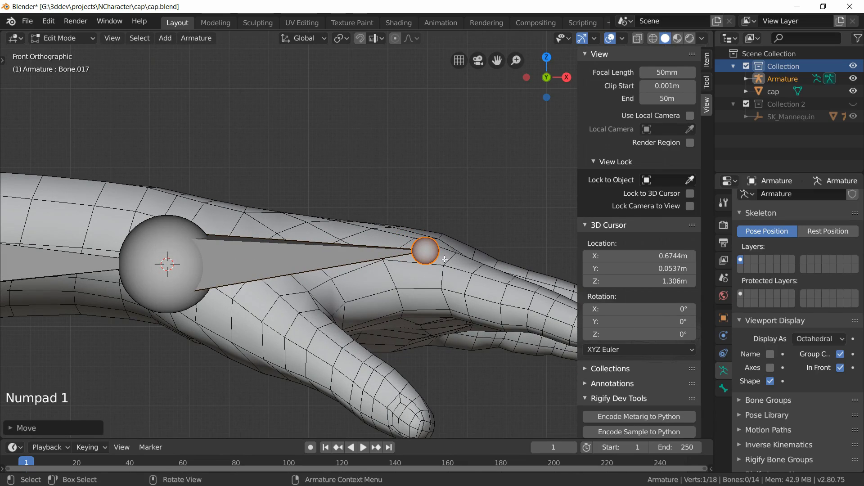
key(g)
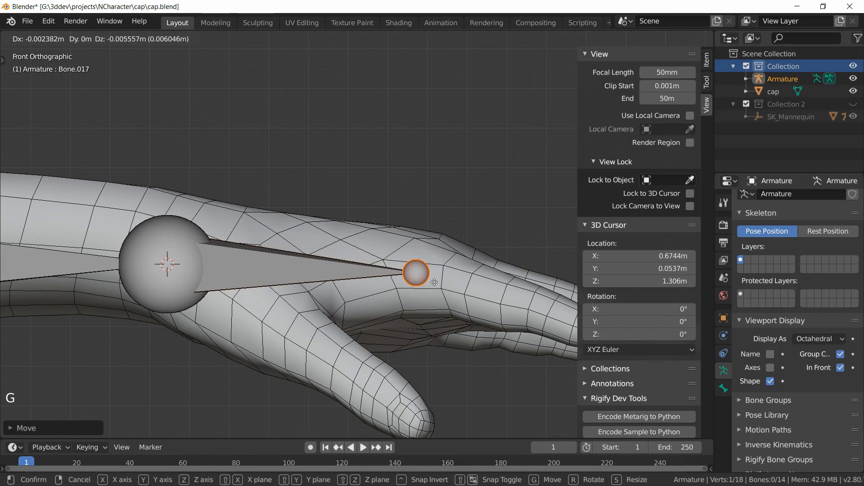
click(430, 279)
Step: Refine the hand bone tip's position from the top view
middle_drag(430, 279, 323, 396)
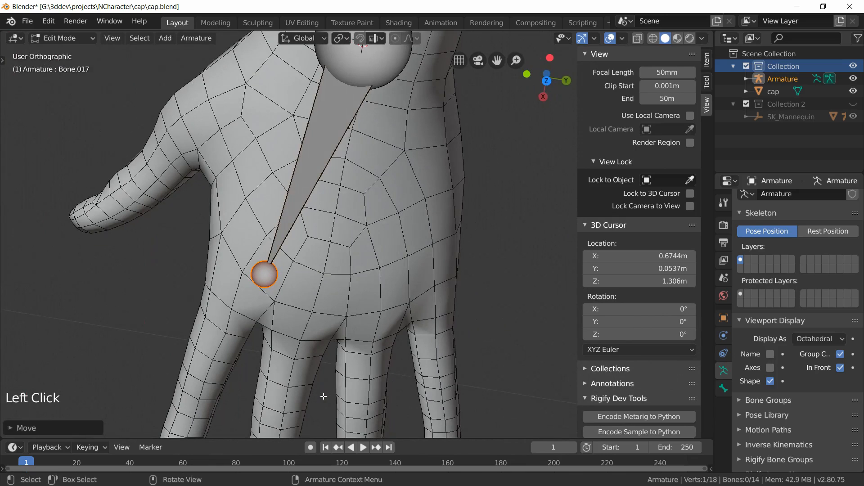
key(KP_7)
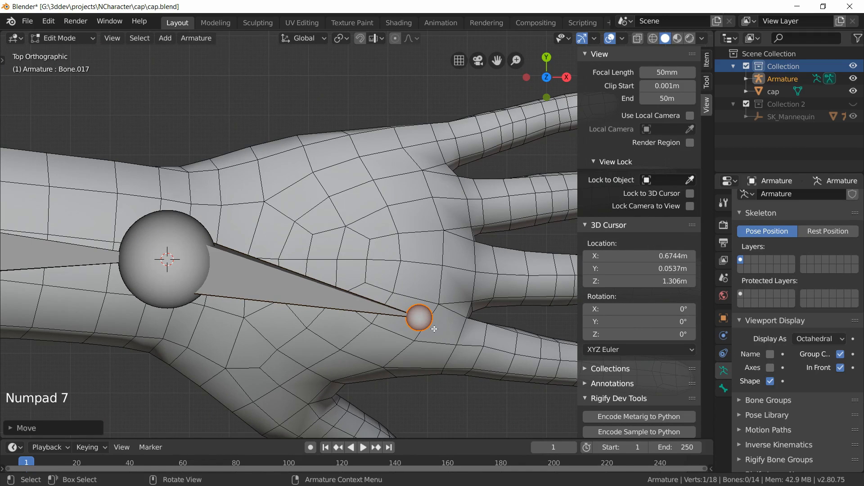
key(g)
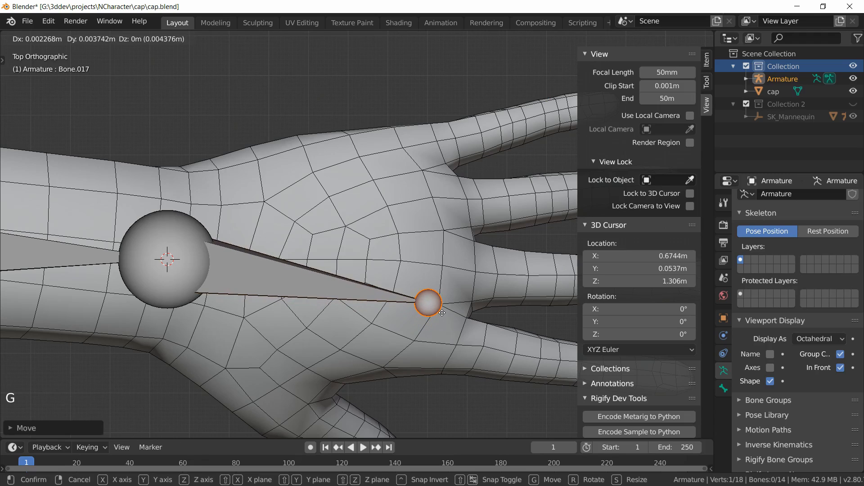
click(441, 311)
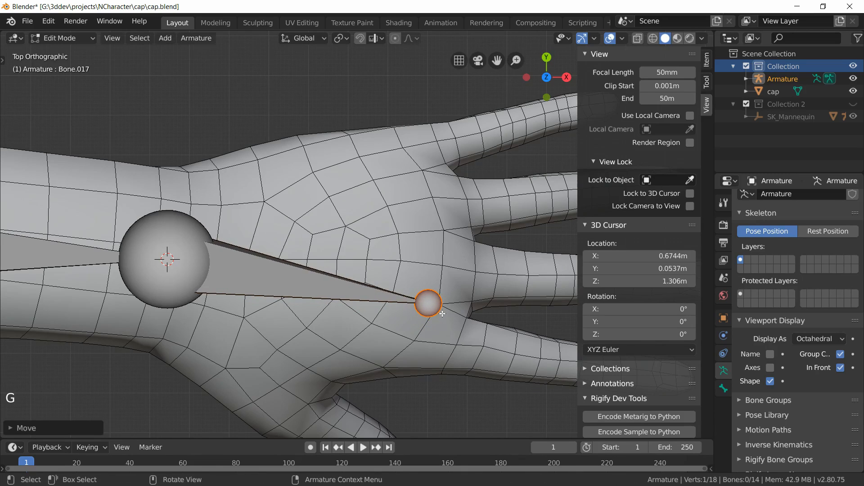
Step: Select the clavicle bone's outer tip near the shoulder and nudge it slightly in top view
scroll(334, 268, down, 8)
scroll(348, 226, down, 2)
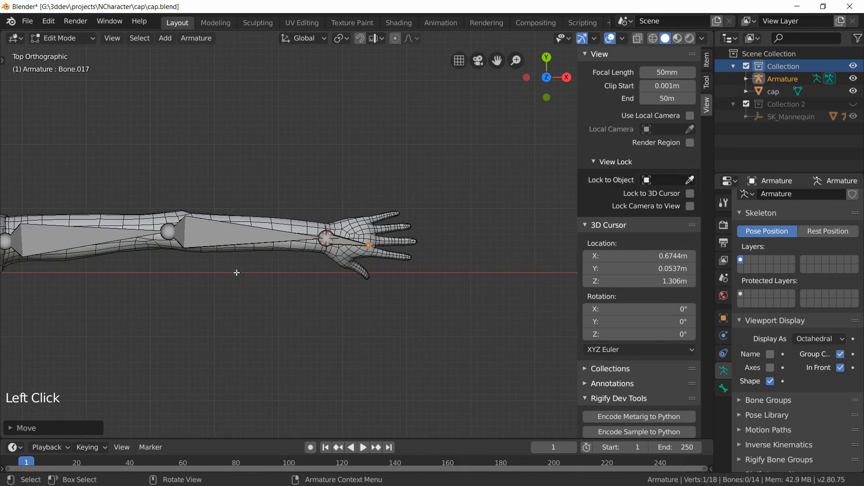
scroll(236, 272, down, 1)
middle_drag(220, 301, 192, 237)
shift+middle_drag(115, 247, 349, 278)
scroll(345, 274, up, 3)
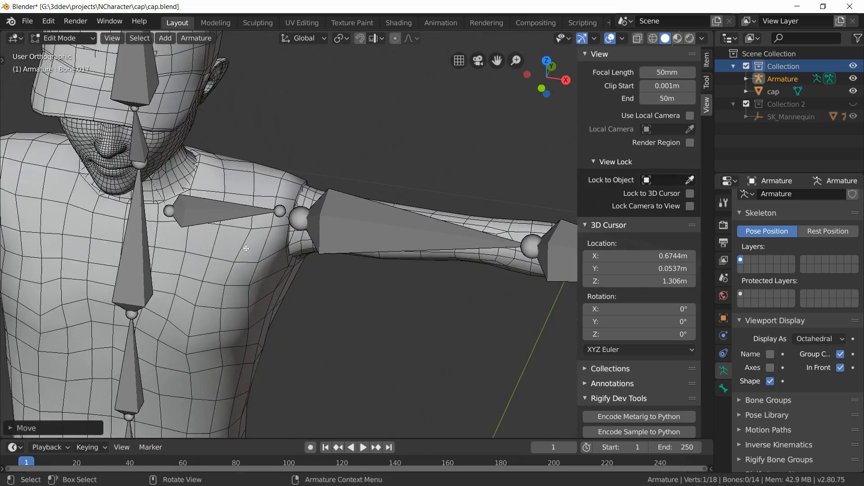
middle_drag(247, 247, 285, 331)
click(377, 181)
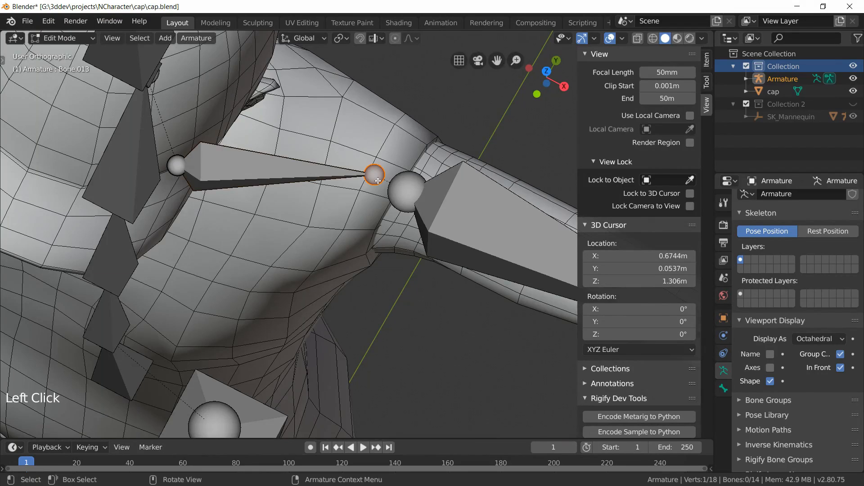
key(KP_7)
scroll(324, 174, up, 4)
shift+middle_drag(324, 174, 330, 186)
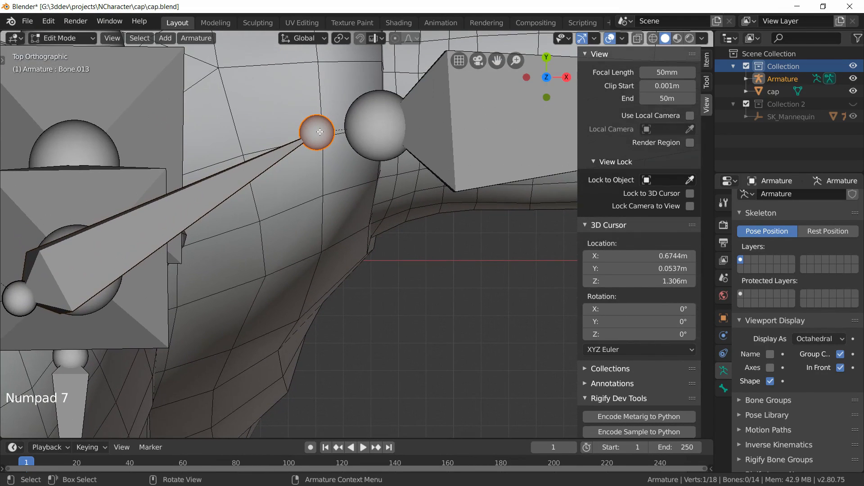
key(g)
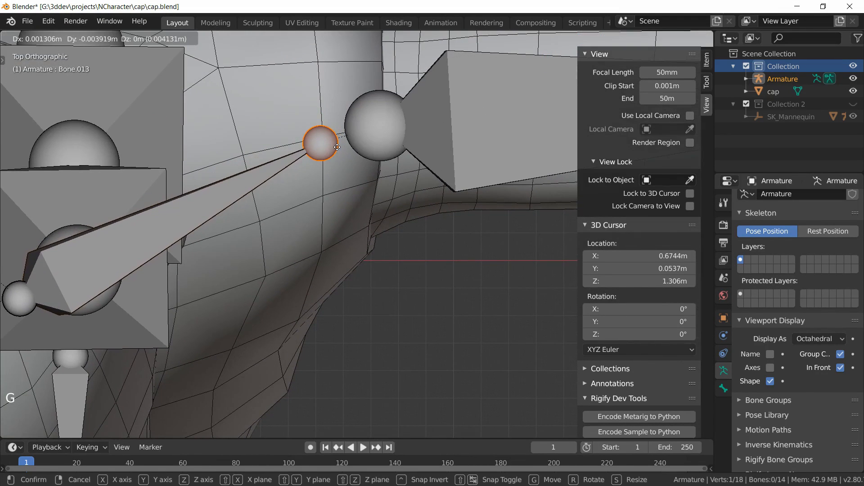
click(337, 146)
Step: Review the arm chain from the front and an orbited view, then save the blend file
scroll(339, 218, down, 5)
middle_drag(340, 219, 358, 271)
scroll(360, 288, down, 3)
key(KP_1)
scroll(396, 322, down, 4)
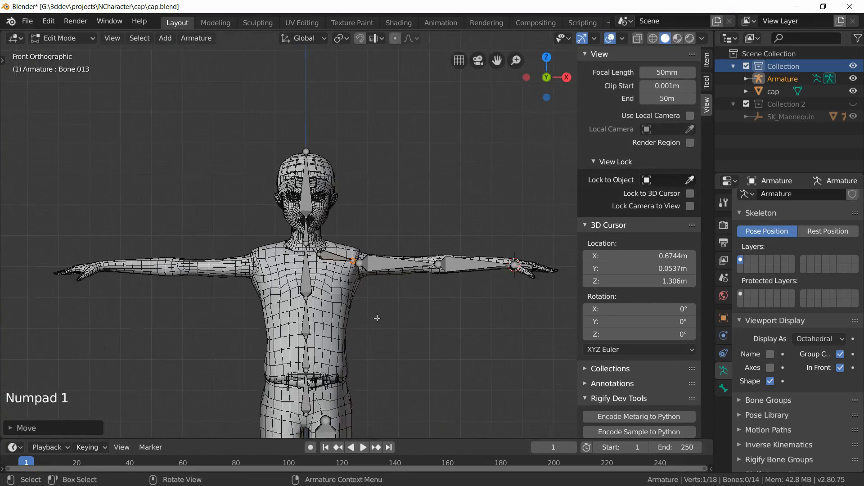
shift+middle_drag(400, 328, 360, 294)
scroll(217, 331, up, 5)
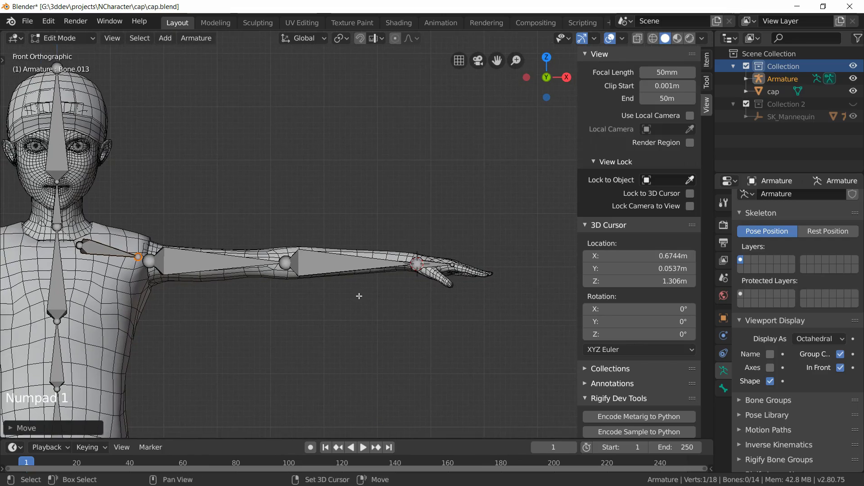
middle_drag(376, 323, 350, 358)
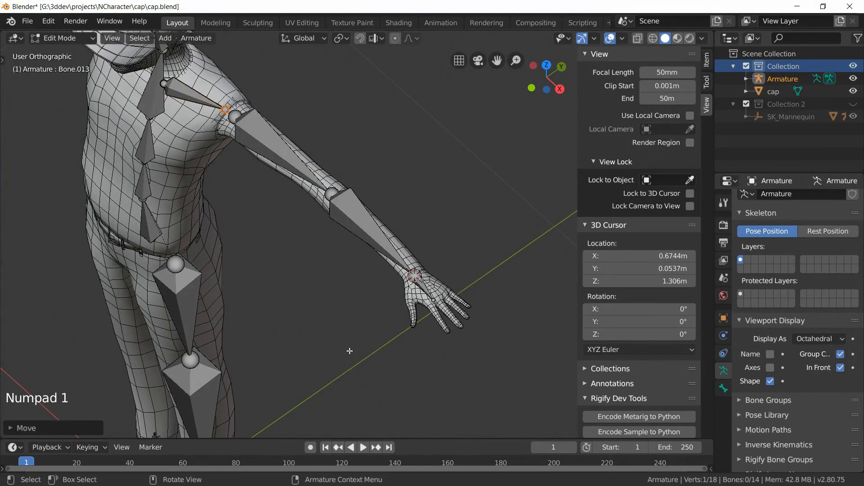
key(ctrl+s)
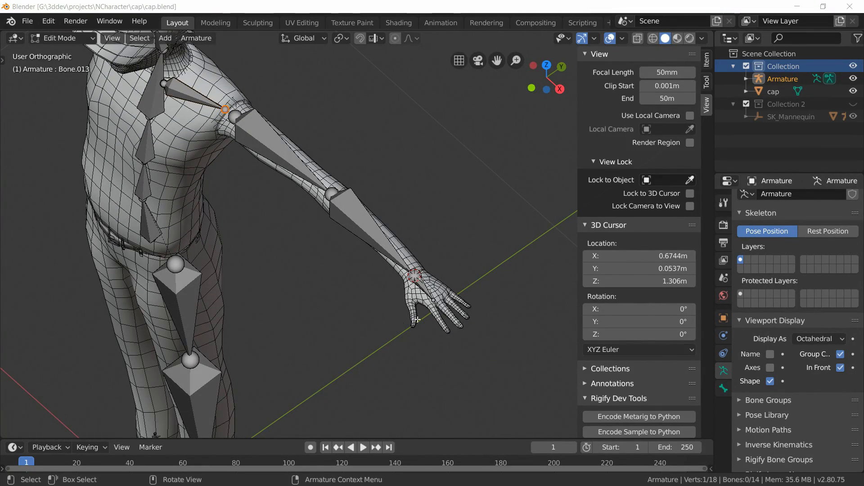
Step: Select the hand bone's tip in top view and extrude a new bone from it
click(430, 291)
scroll(441, 303, up, 4)
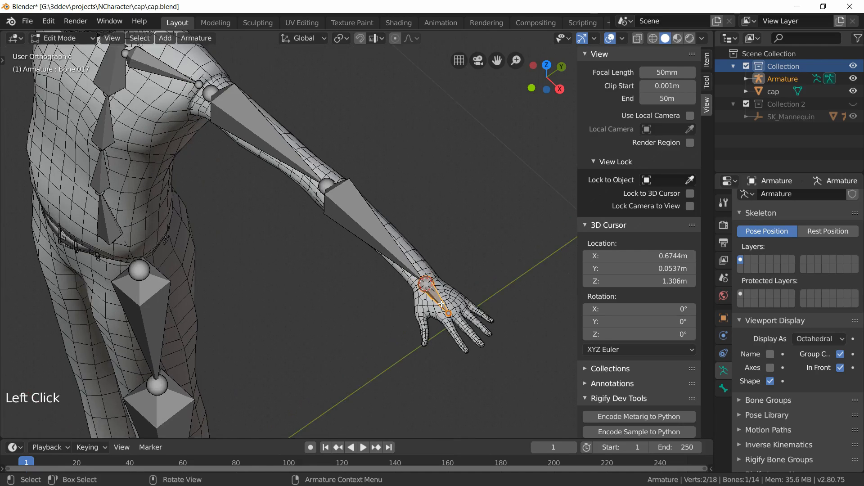
shift+middle_drag(458, 324, 227, 188)
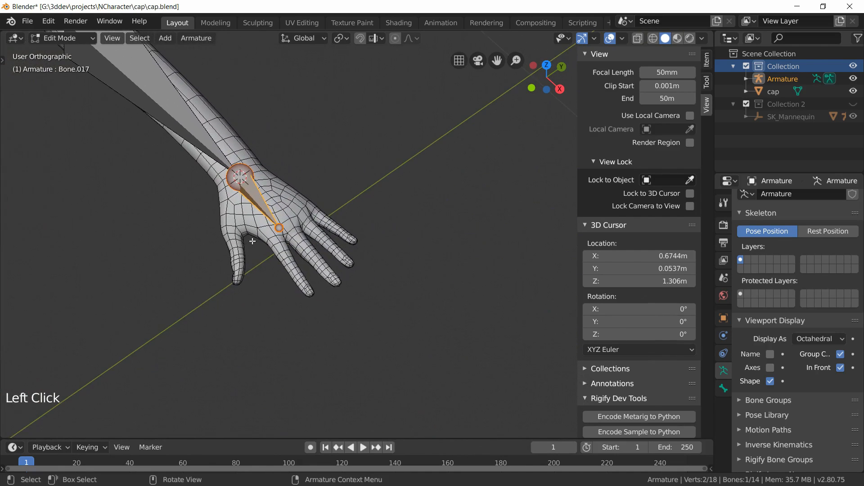
scroll(253, 251, up, 2)
key(KP_7)
shift+middle_drag(253, 251, 228, 191)
click(189, 233)
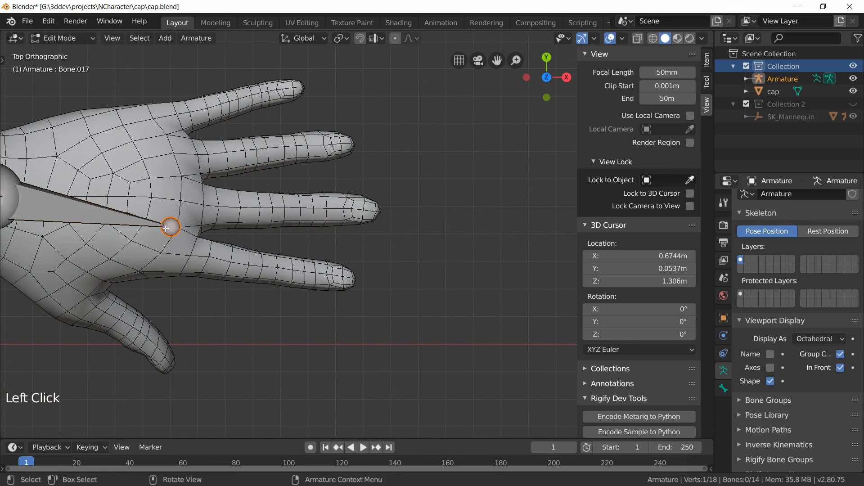
key(e)
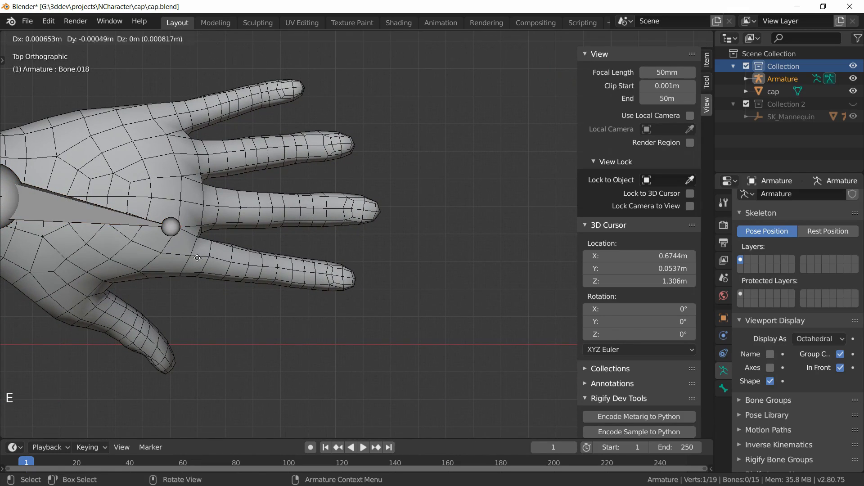
Step: Extrude a new bone from the hand joint along the index finger to its fingertip
click(216, 285)
key(e)
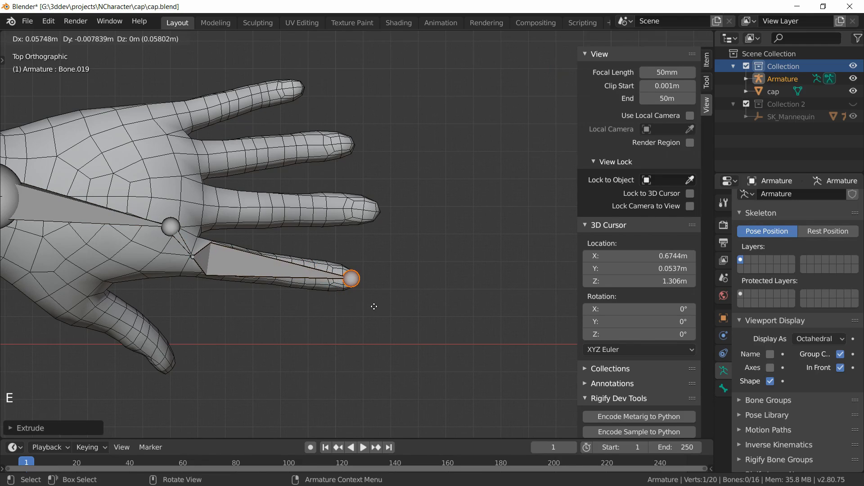
click(372, 307)
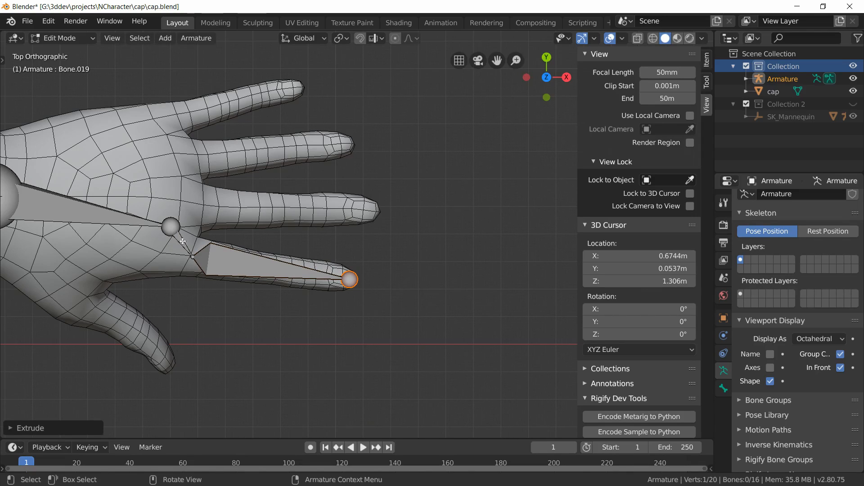
Step: Delete the short connecting bone between the hand bone and the index finger bone
click(182, 242)
key(x)
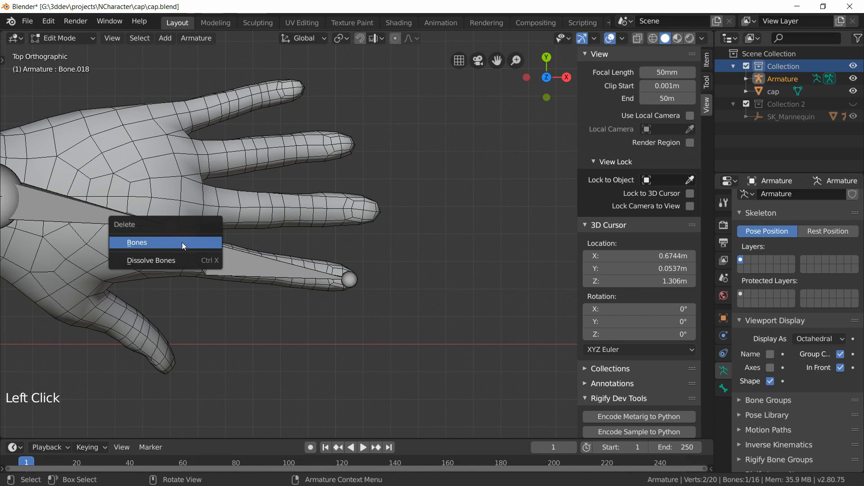
click(182, 242)
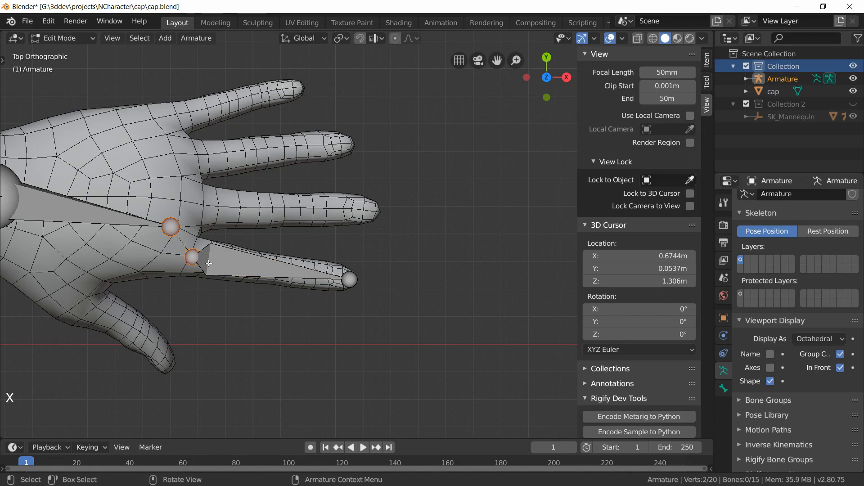
Step: Duplicate the index finger bone onto the middle finger and move its tip to the middle fingertip
click(209, 264)
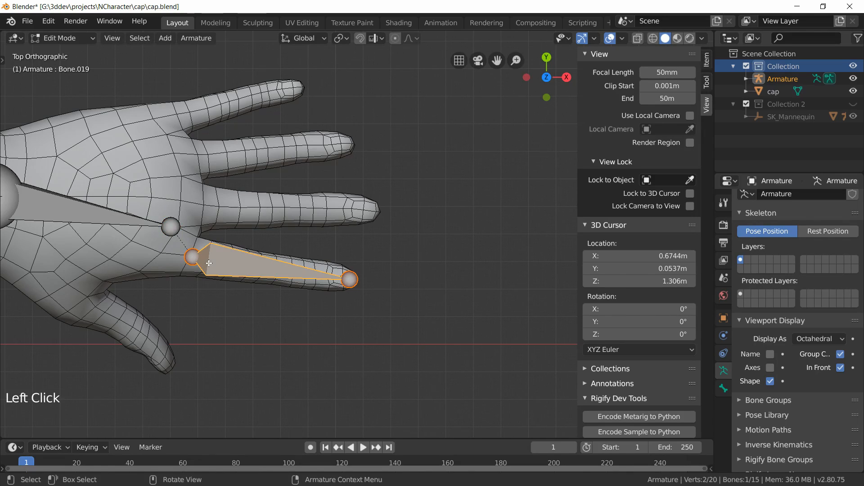
click(135, 224)
click(229, 255)
key(shift+d)
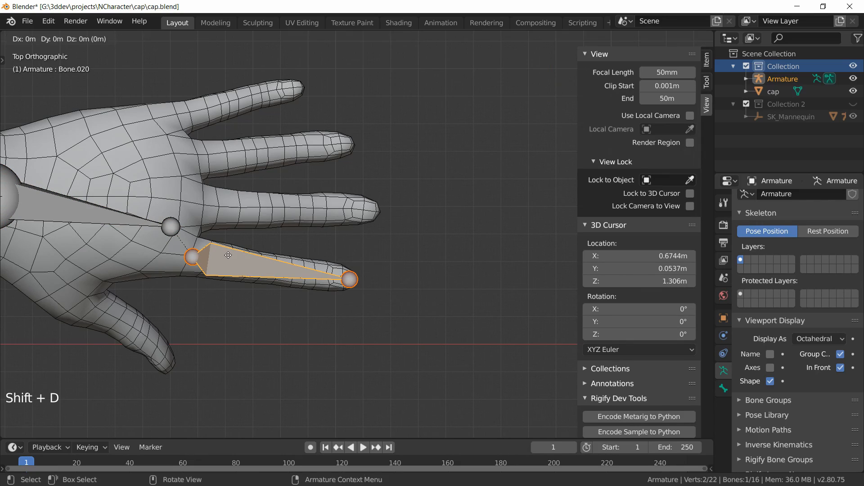
click(256, 212)
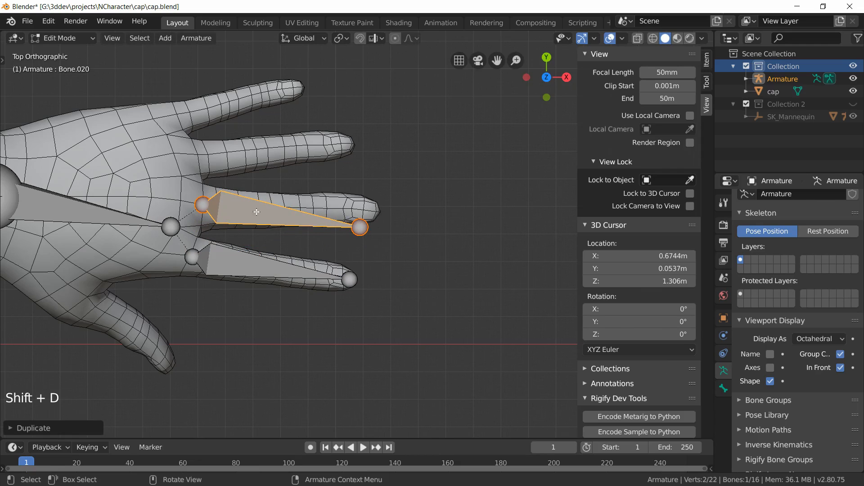
click(368, 227)
key(g)
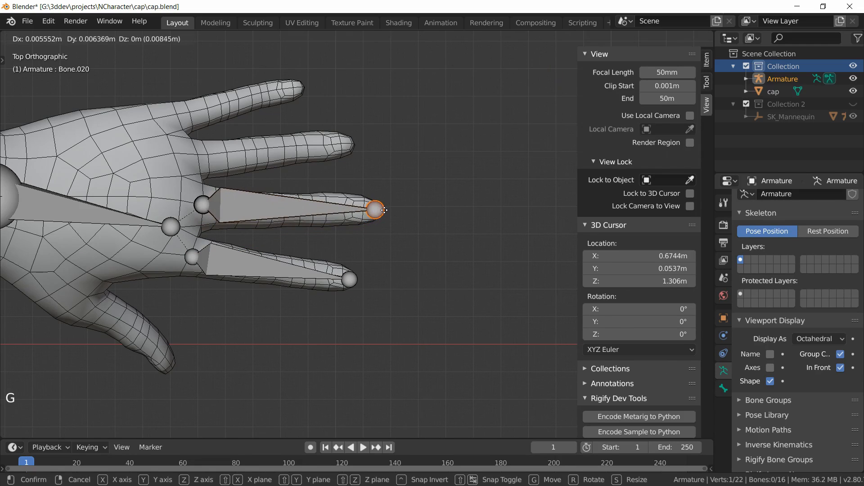
click(386, 211)
Step: Duplicate the middle finger bone onto the ring finger and pull its tip to the ring fingertip
click(276, 202)
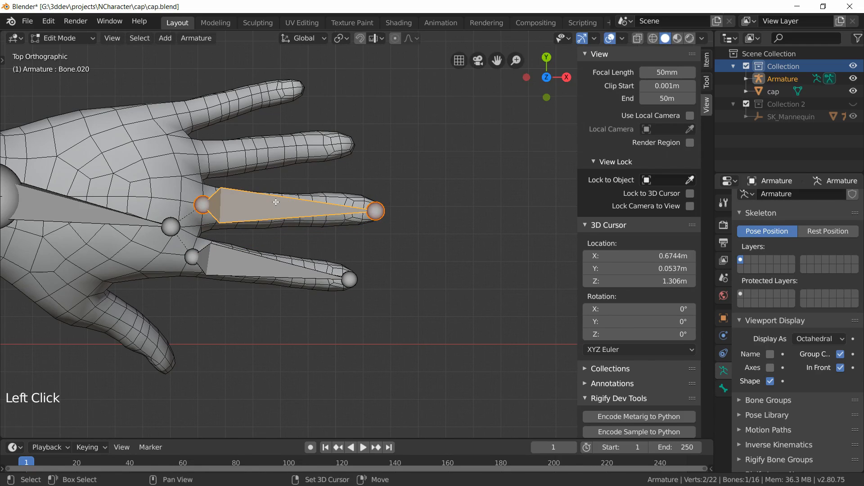
key(shift+d)
click(310, 157)
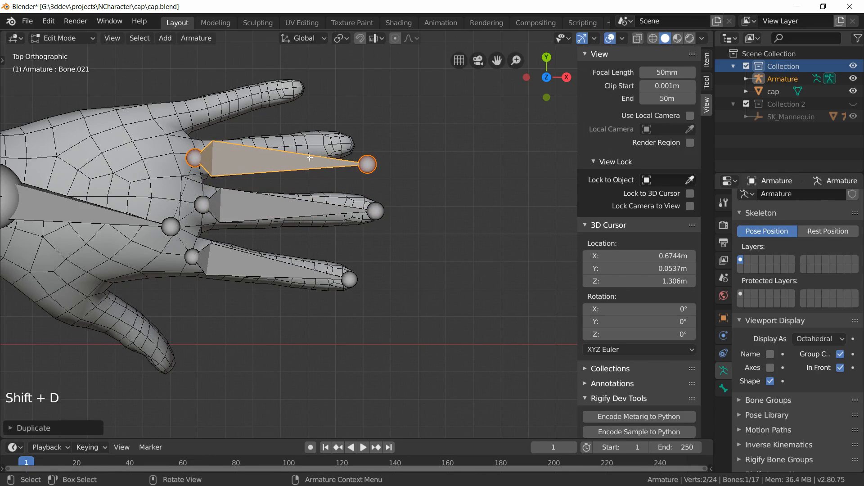
click(369, 165)
drag(368, 164, 354, 142)
Step: Duplicate the ring finger bone onto the little finger and move its tip to the little fingertip
click(277, 149)
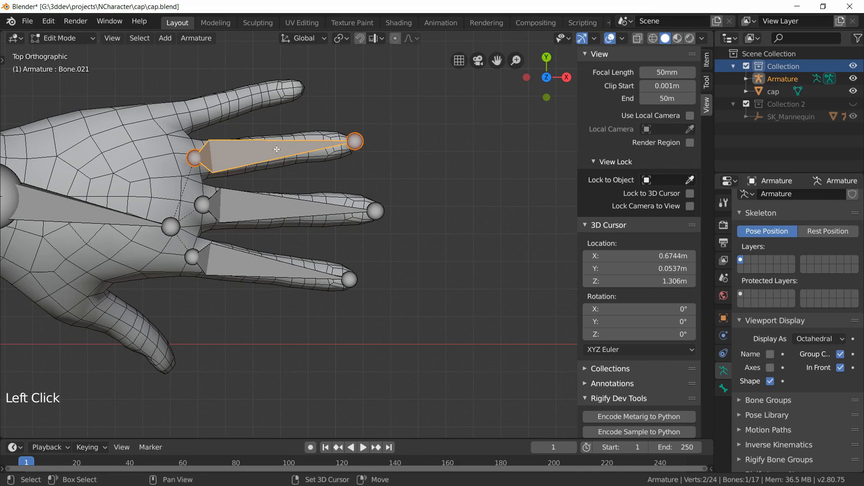
key(shift+d)
click(317, 106)
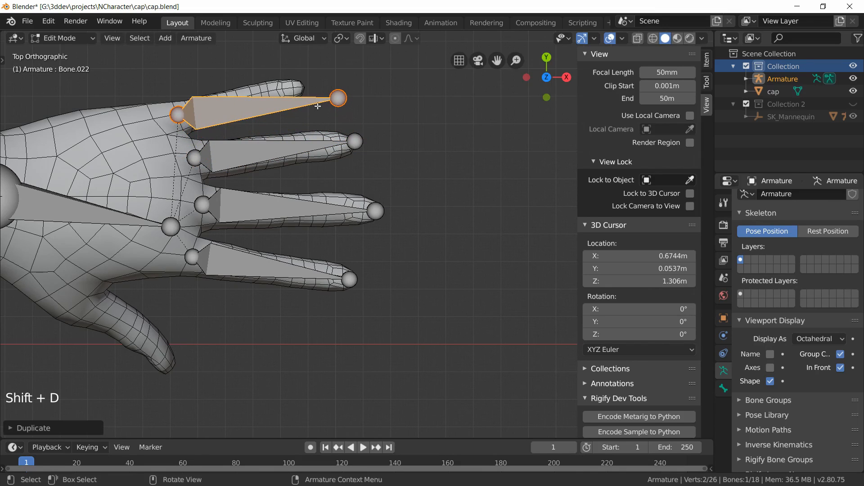
click(339, 98)
key(g)
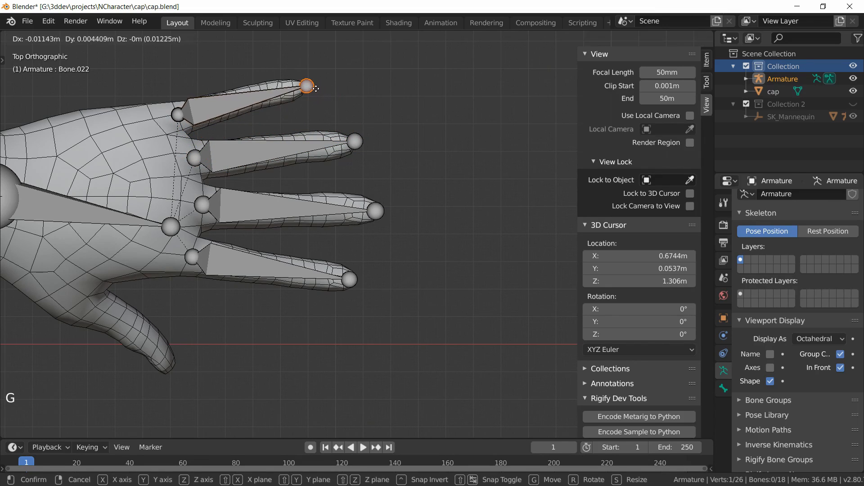
click(315, 89)
Step: Duplicate the index finger bone onto the thumb and move its tip to the thumb tip
shift+middle_drag(229, 256, 359, 239)
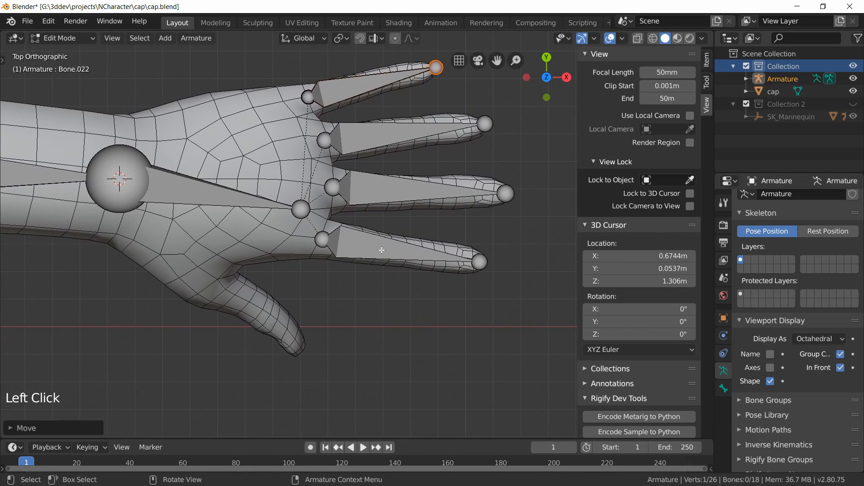
click(360, 239)
key(shift+d)
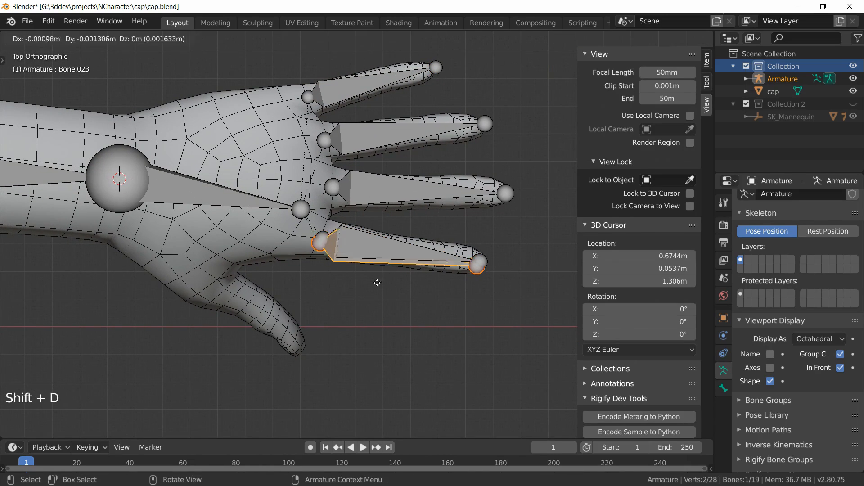
click(227, 286)
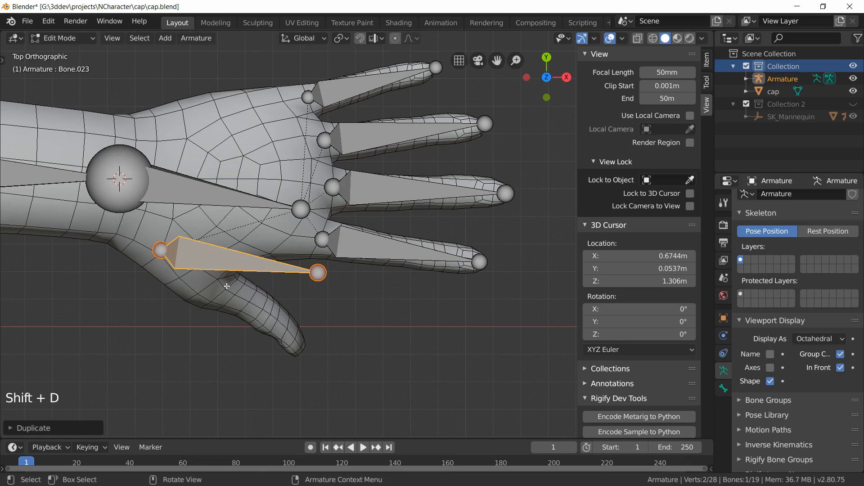
click(320, 274)
key(g)
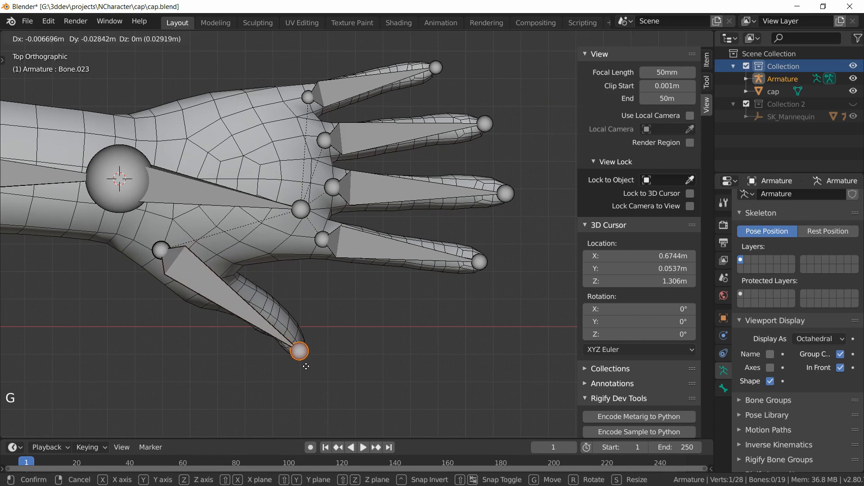
click(309, 368)
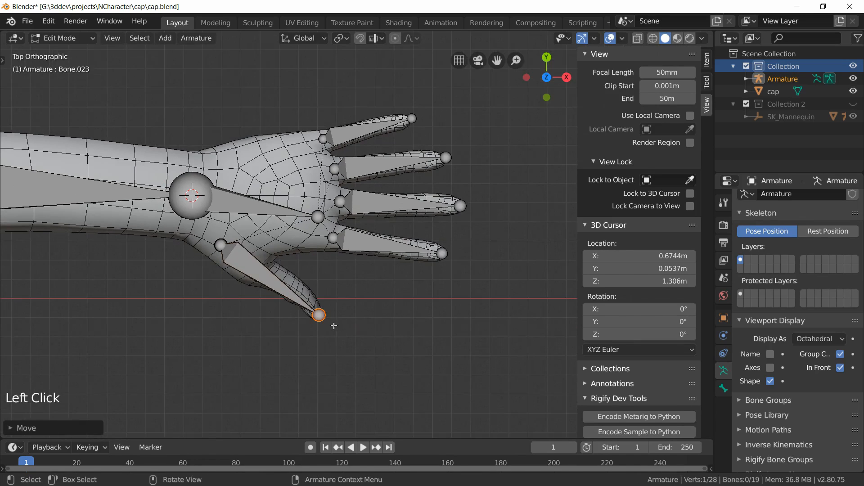
Step: Adjust the thumb bone's tip and base positions in depth from orbited views to sit inside the thumb
middle_drag(334, 327, 356, 194)
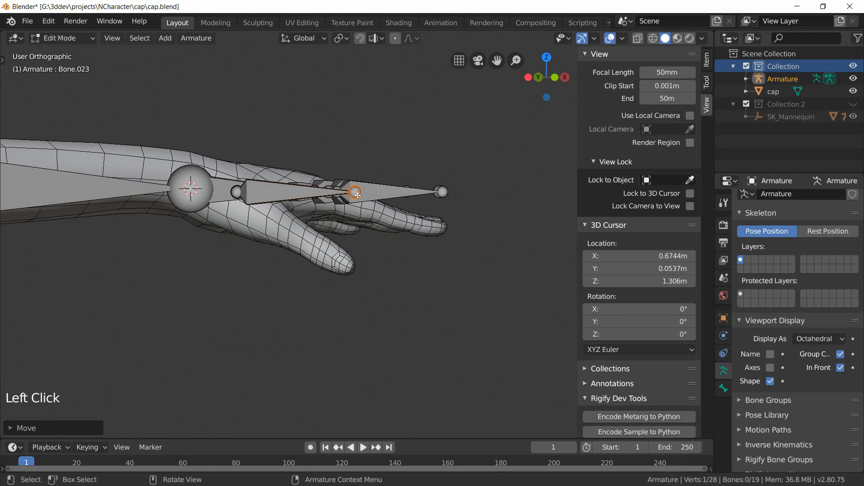
key(g)
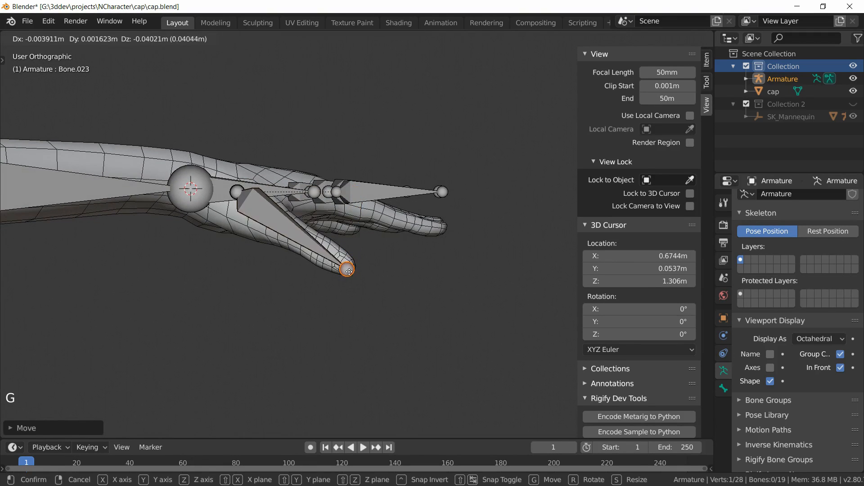
click(309, 233)
click(235, 188)
key(g)
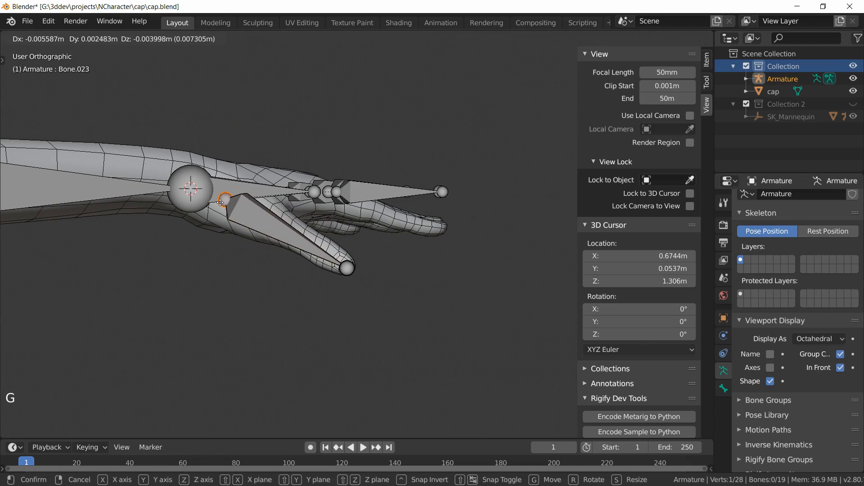
click(223, 193)
middle_drag(364, 264, 226, 136)
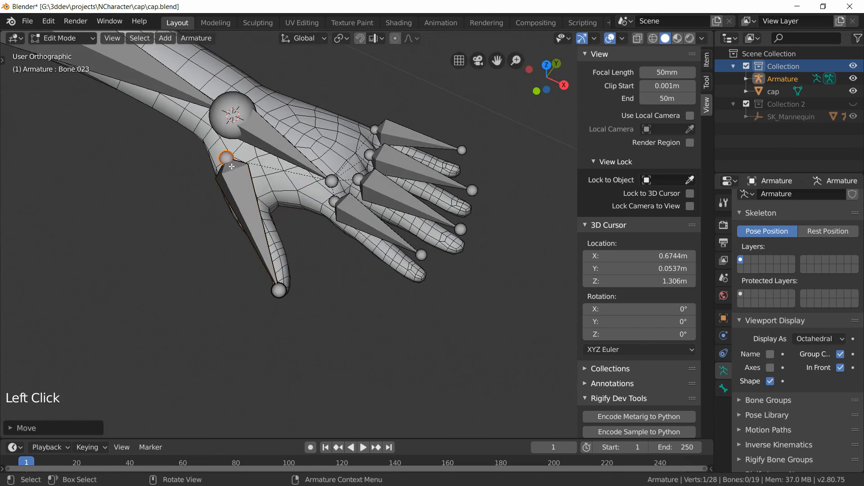
key(g)
click(248, 174)
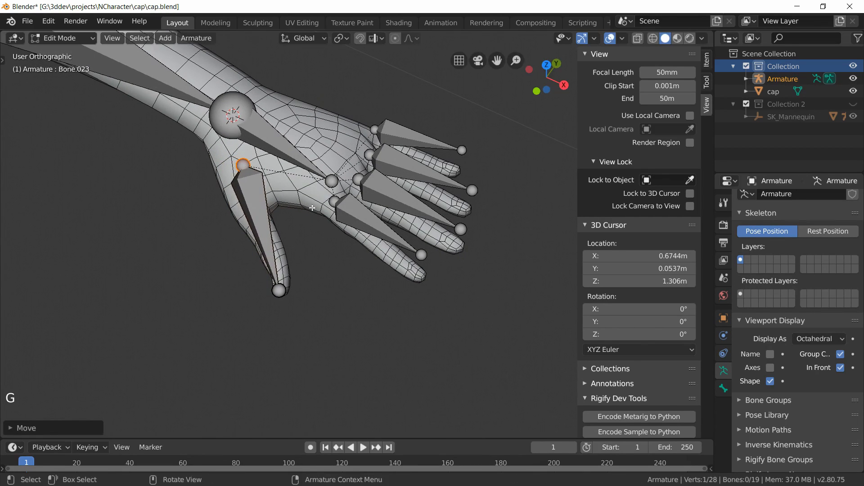
Step: Hide the little, ring, middle and thumb bones, leaving only the index finger bone visible
middle_drag(312, 208, 335, 209)
key(KP_1)
scroll(351, 278, up, 5)
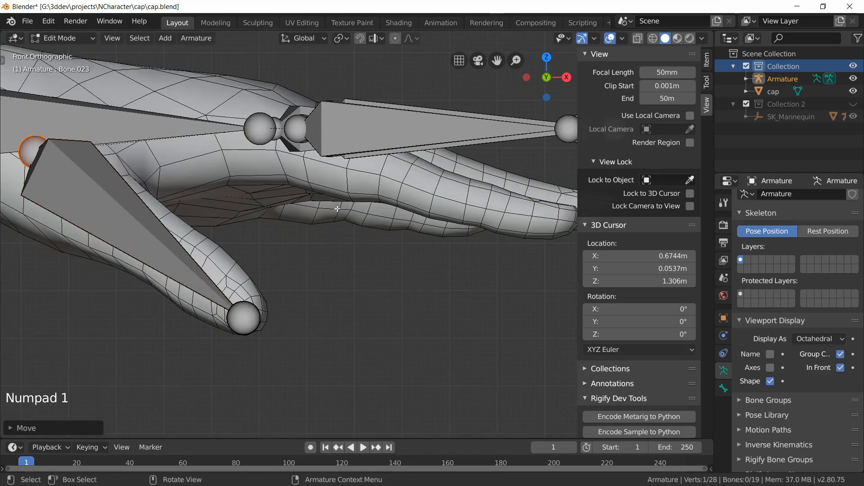
scroll(351, 277, down, 4)
middle_drag(347, 285, 377, 279)
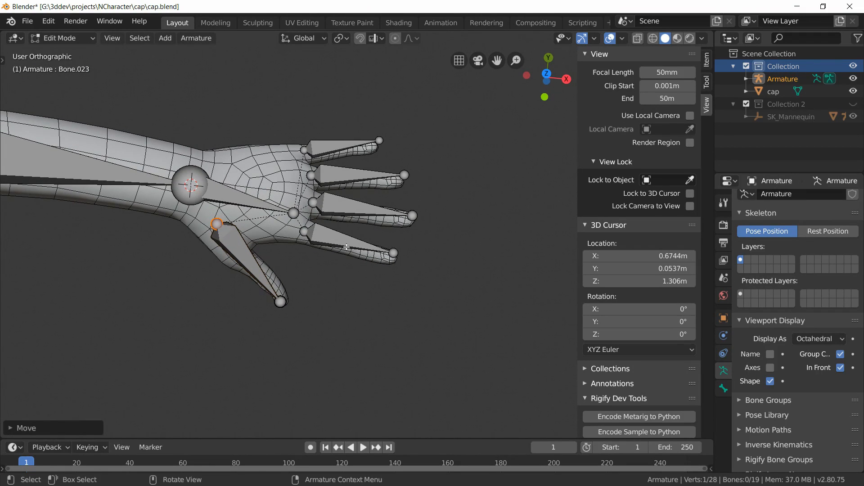
click(351, 145)
shift+click(352, 167)
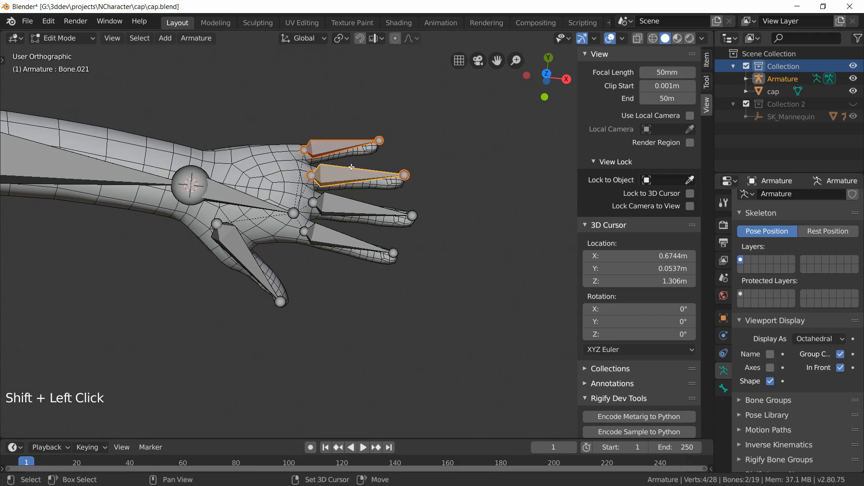
shift+click(352, 201)
shift+click(232, 262)
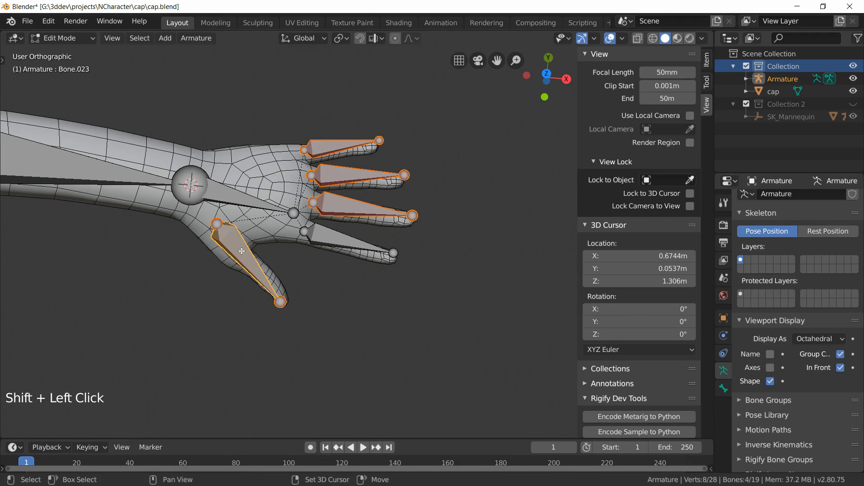
key(h)
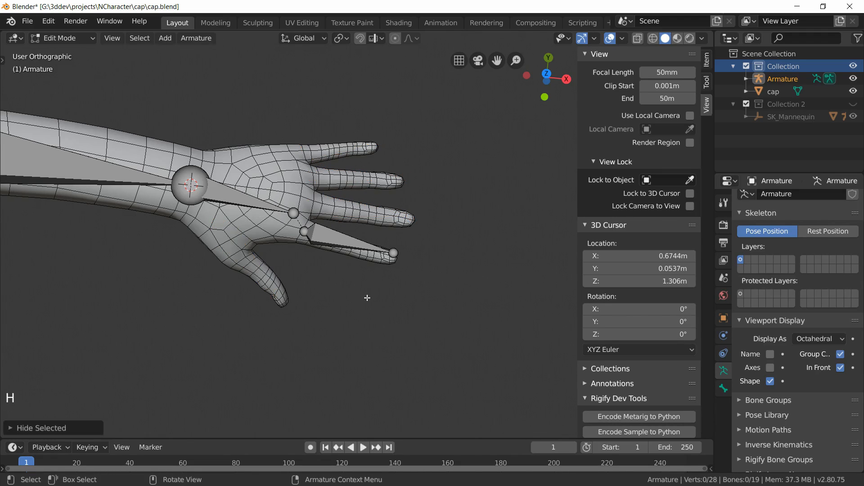
Step: Select the cap mesh in Edit Mode, loop-select the edge ring at the index finger's base, and snap the 3D cursor to it
scroll(378, 296, up, 2)
click(342, 258)
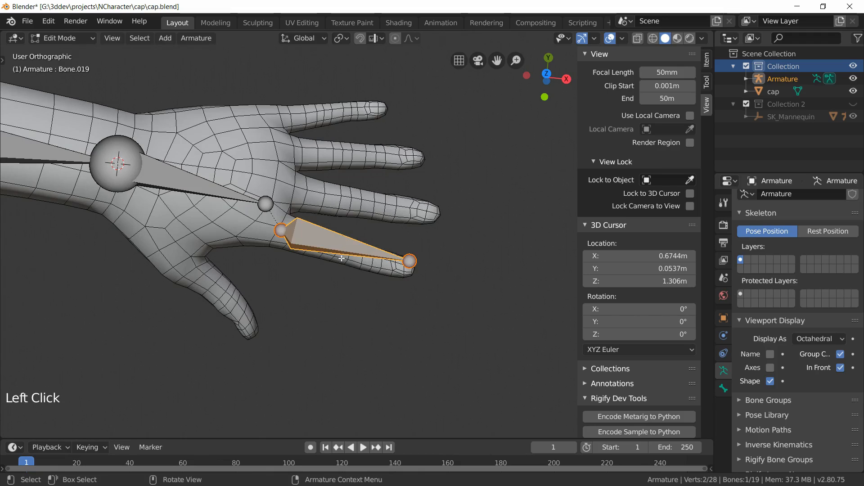
key(KP_1)
scroll(231, 320, up, 4)
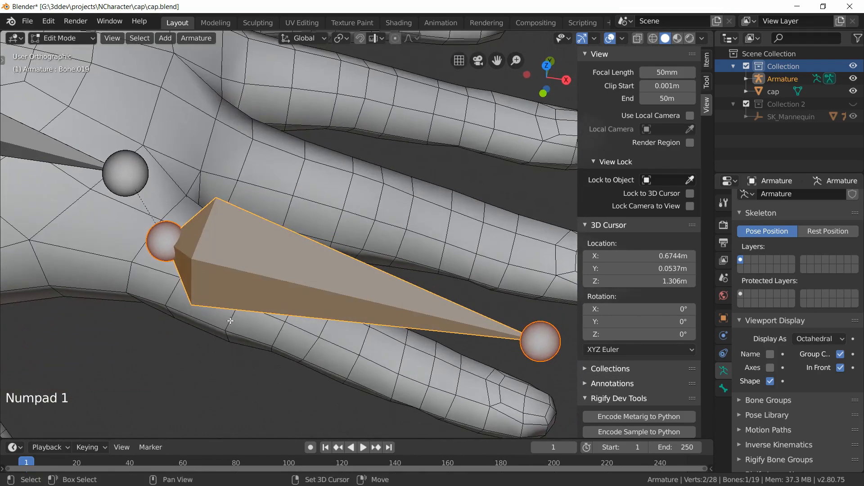
shift+middle_drag(230, 320, 317, 264)
key(Tab)
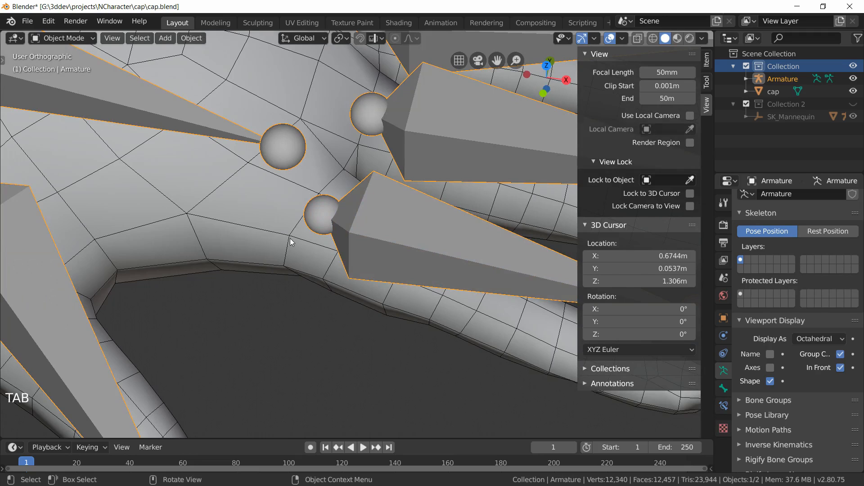
click(322, 259)
key(Tab)
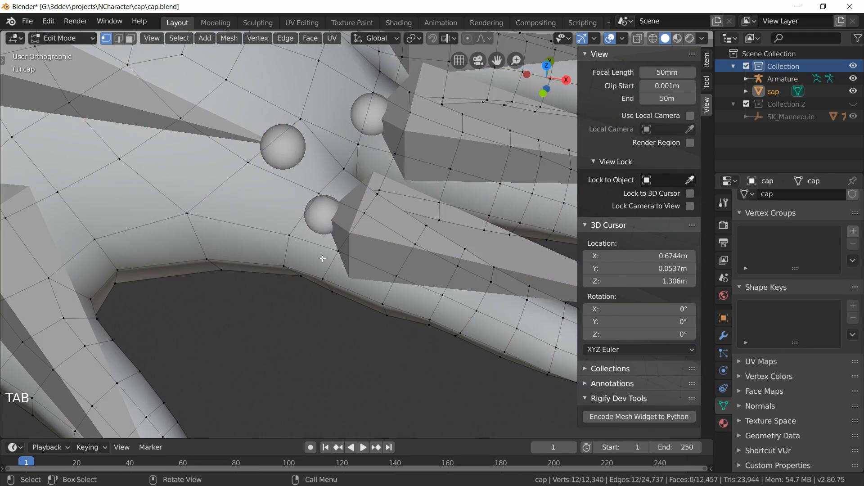
key(alt+a)
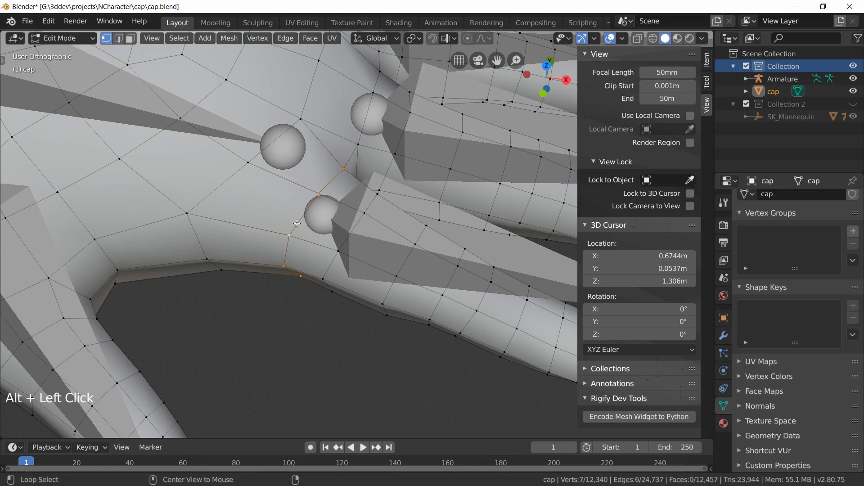
middle_drag(297, 223, 310, 231)
key(shift+s)
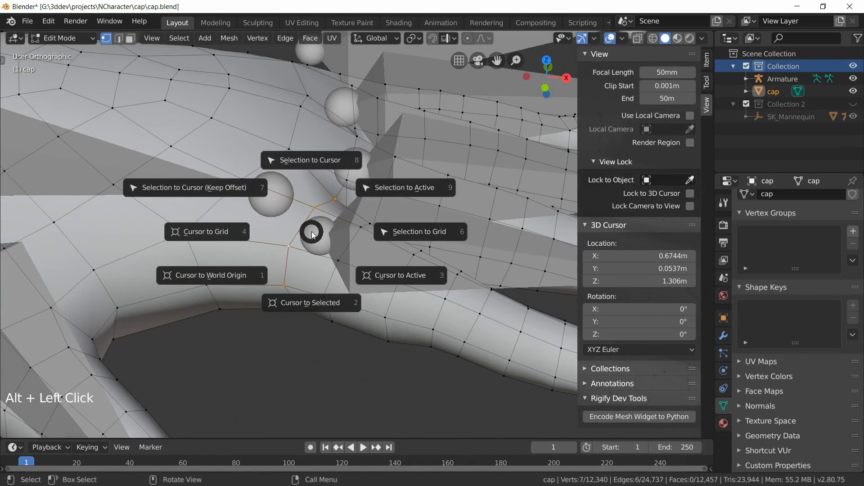
click(310, 298)
Step: Snap the index finger bone's base to the 3D cursor at the finger's base
scroll(328, 310, up, 2)
key(Tab)
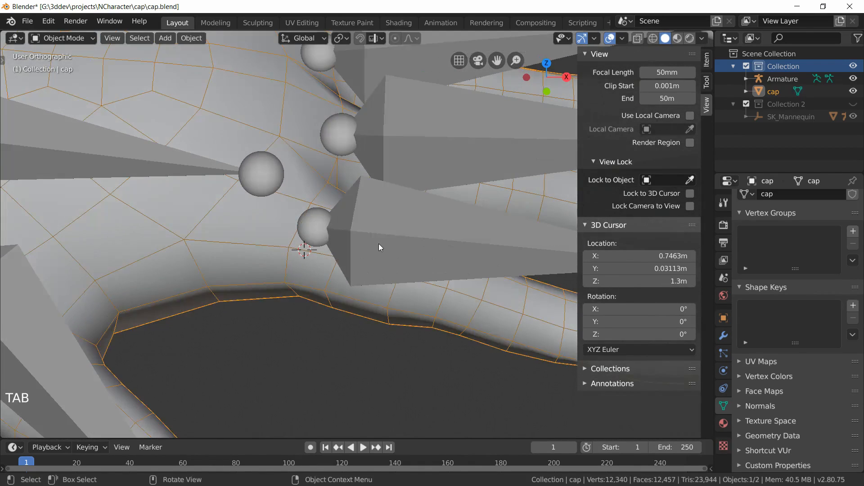
click(374, 239)
key(Tab)
click(321, 232)
key(shift+s)
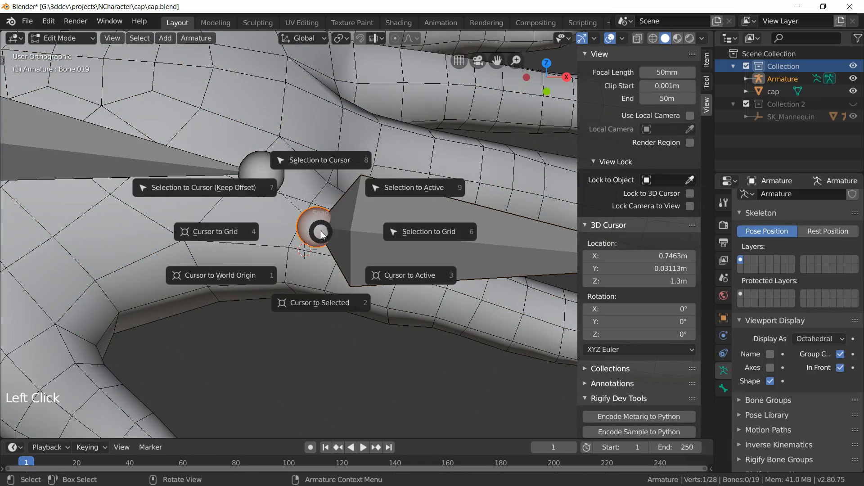
click(315, 162)
middle_drag(314, 162, 321, 252)
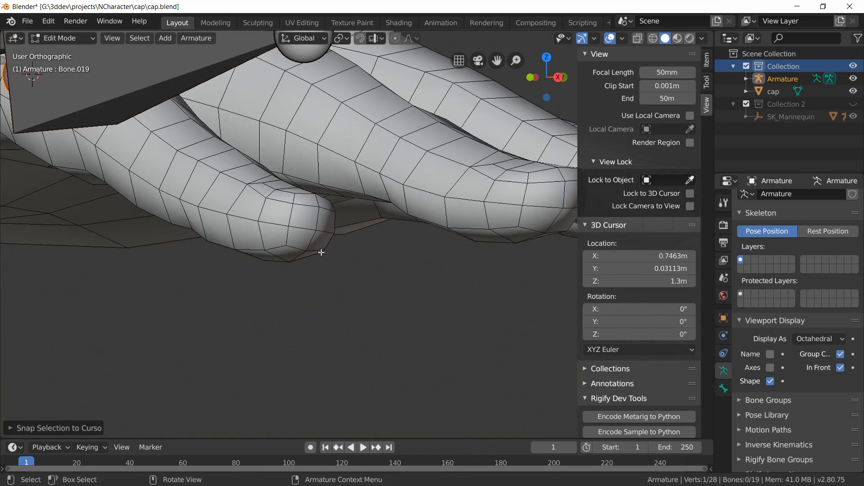
Step: Loop-select the edge ring at the index fingertip on the cap mesh and snap the 3D cursor to it
key(Tab)
click(315, 227)
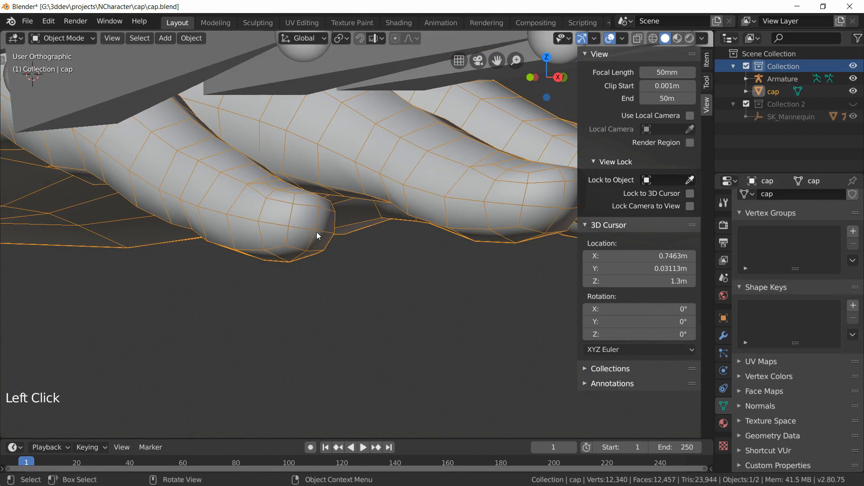
key(Tab)
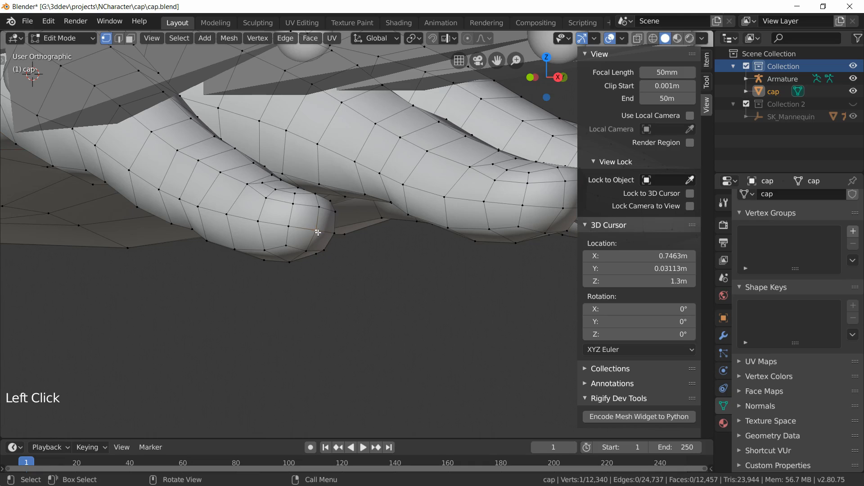
middle_drag(336, 242, 336, 242)
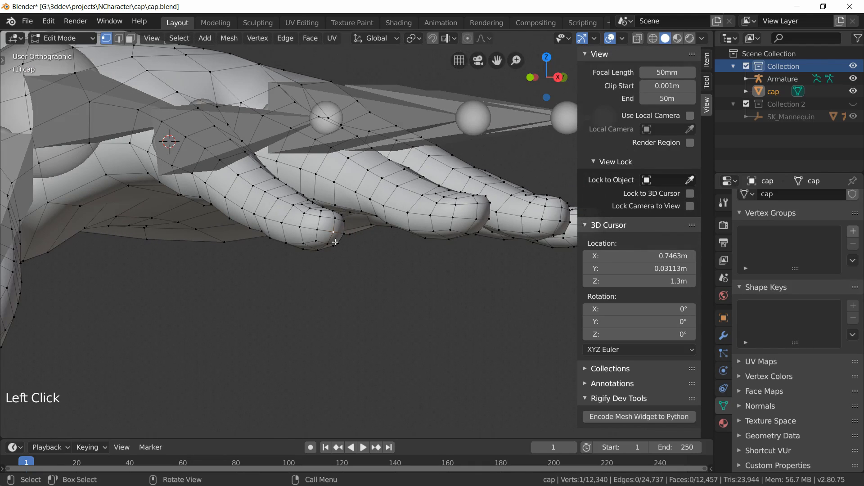
key(shift+s)
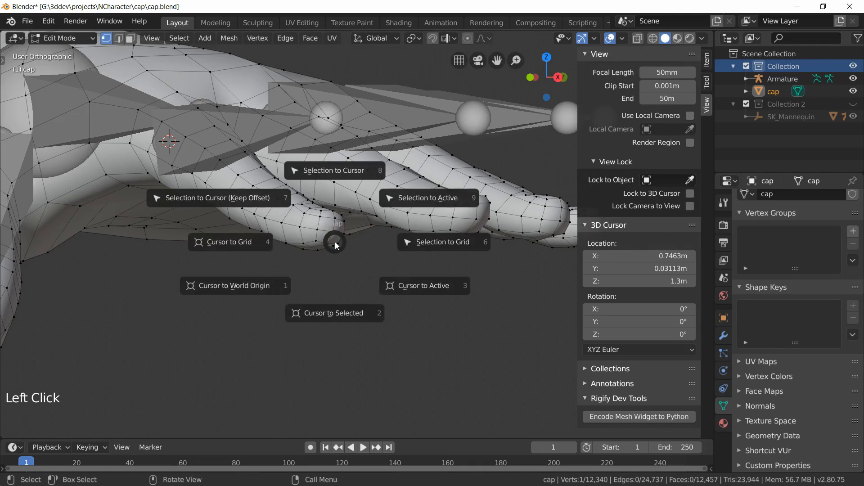
click(336, 313)
Step: Snap the index finger bone's tip to the 3D cursor at the fingertip
key(Tab)
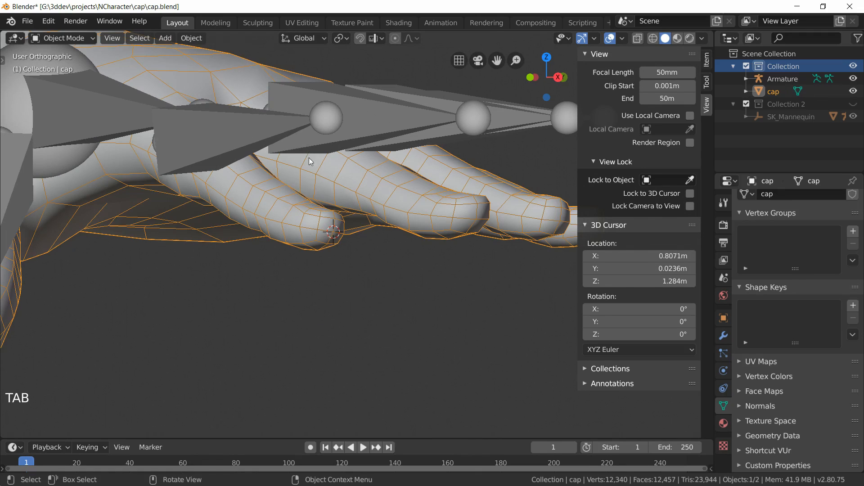
click(328, 117)
key(Tab)
click(328, 118)
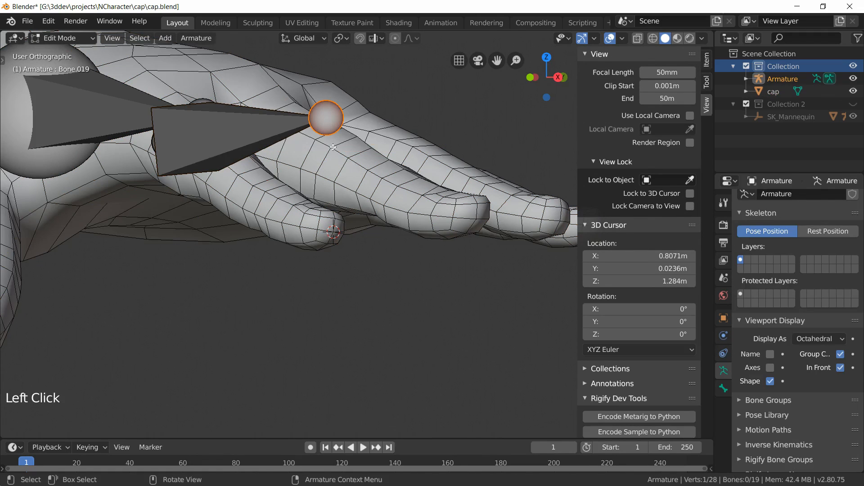
key(shift+s)
click(329, 81)
middle_drag(329, 81, 362, 273)
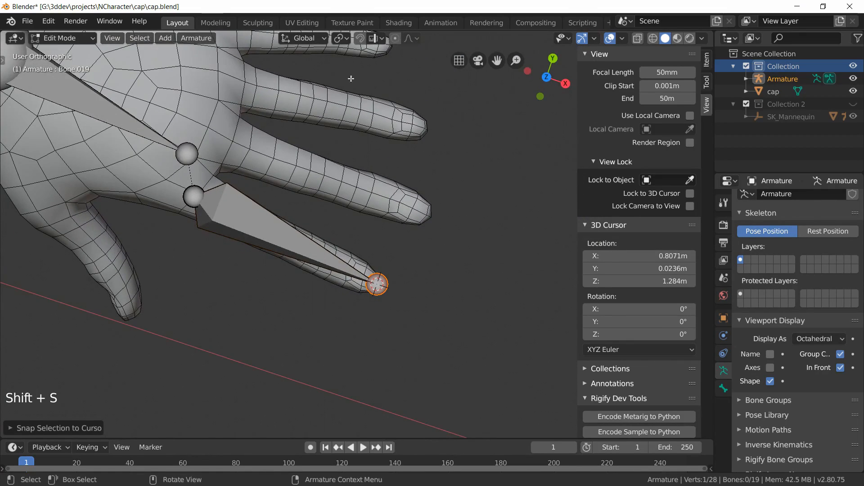
shift+middle_drag(339, 158, 392, 225)
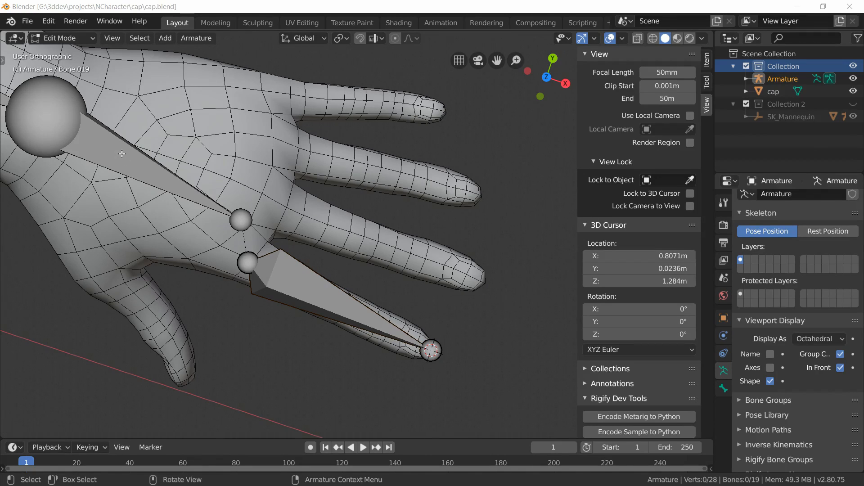
Step: Enter Edit Mode on the cap mesh and loop-select the edge ring at the index finger's first knuckle
click(56, 40)
click(61, 51)
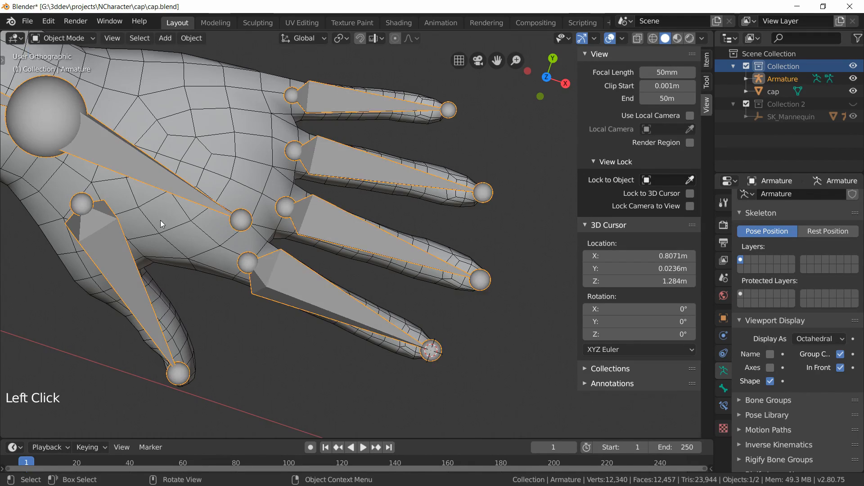
click(248, 322)
key(Tab)
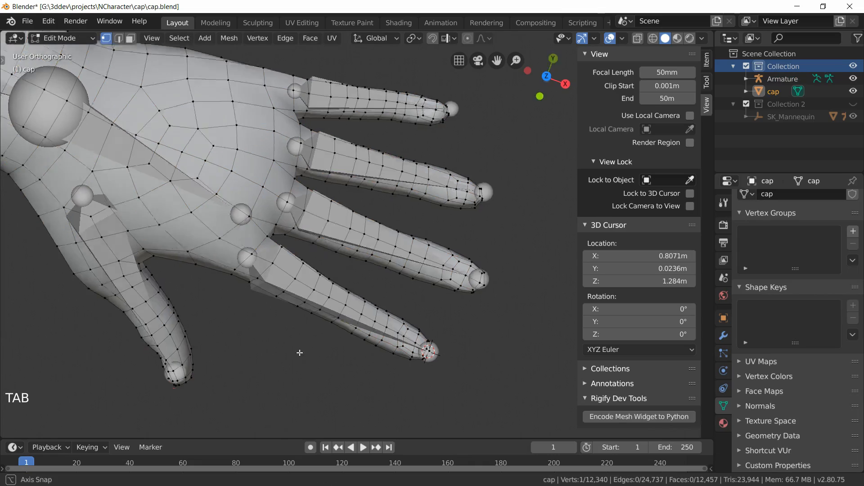
middle_drag(272, 361, 268, 320)
scroll(295, 290, up, 4)
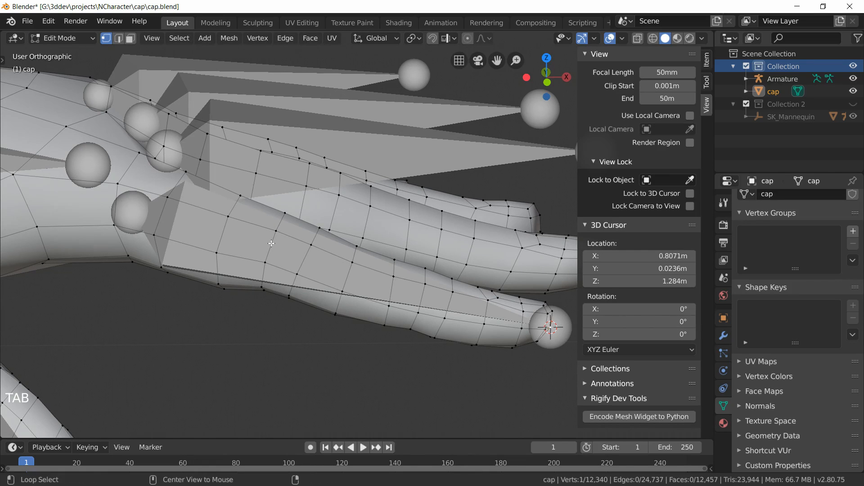
Step: Switch the viewport to Material Preview shading and snap the 3D cursor to the selected edge ring
click(678, 39)
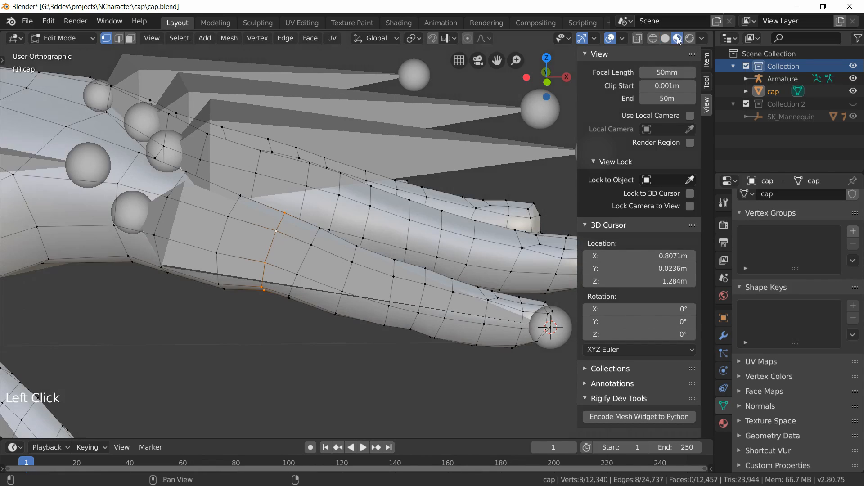
middle_drag(289, 320, 279, 339)
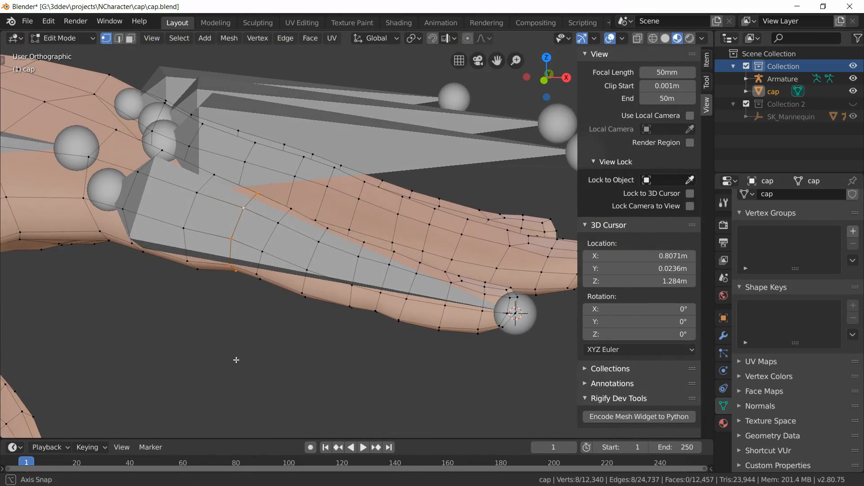
key(shift+s)
click(235, 432)
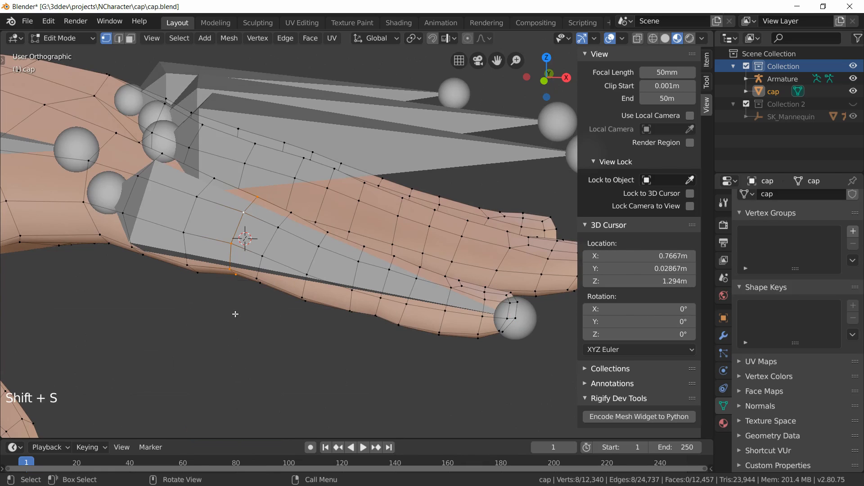
Step: Subdivide the index finger bone into two bones in the armature's Edit Mode
shift+middle_drag(234, 311, 278, 321)
key(Tab)
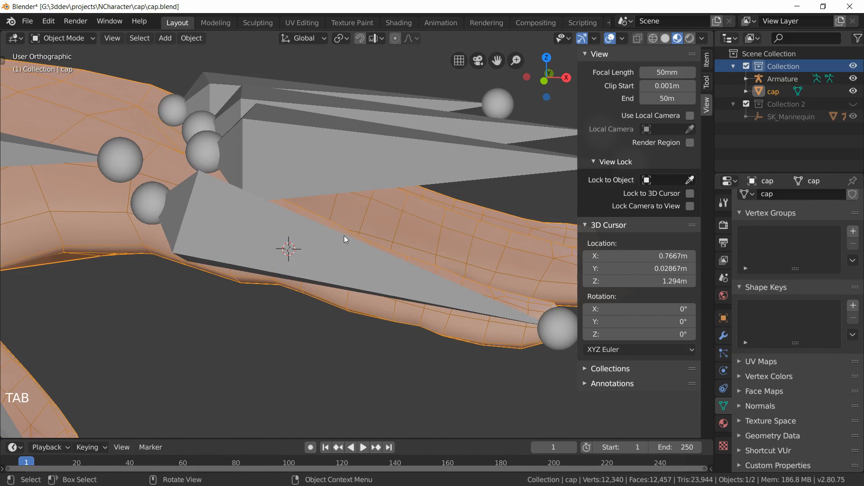
click(340, 263)
scroll(339, 270, down, 3)
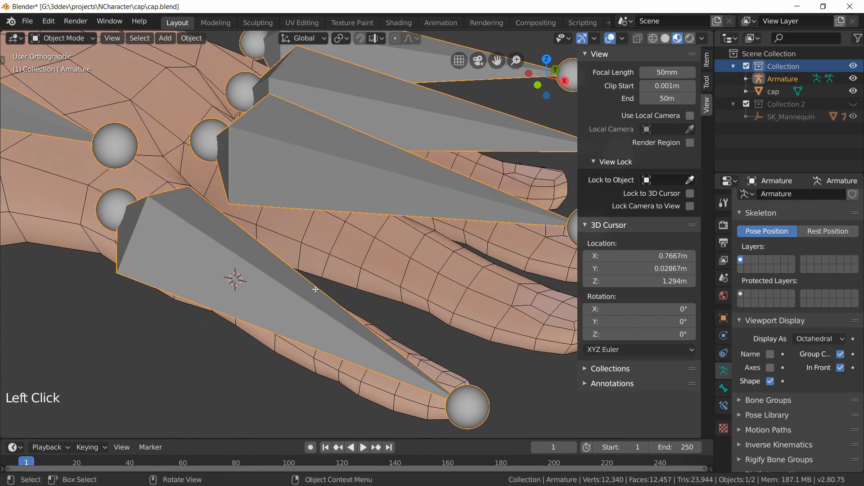
key(Tab)
scroll(318, 285, up, 3)
shift+middle_drag(252, 369, 378, 349)
click(333, 282)
right_click(328, 310)
click(303, 286)
Step: Snap the new joint between the two index finger bones to the 3D cursor
click(375, 333)
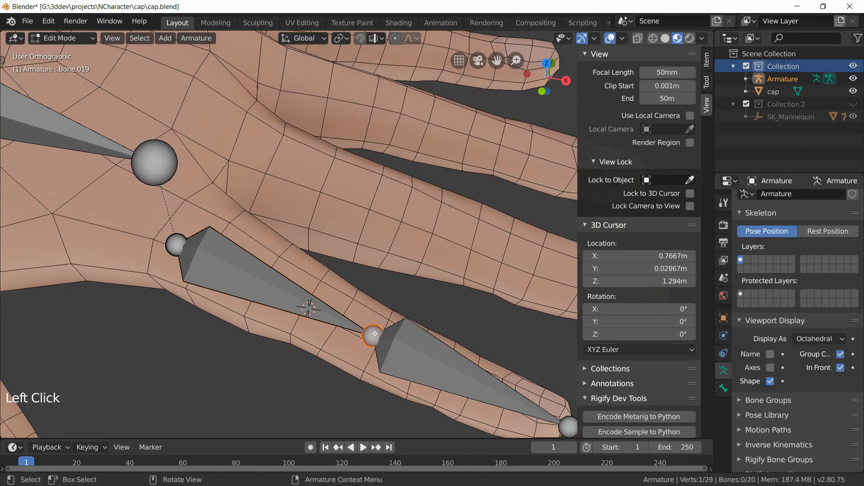
key(shift+s)
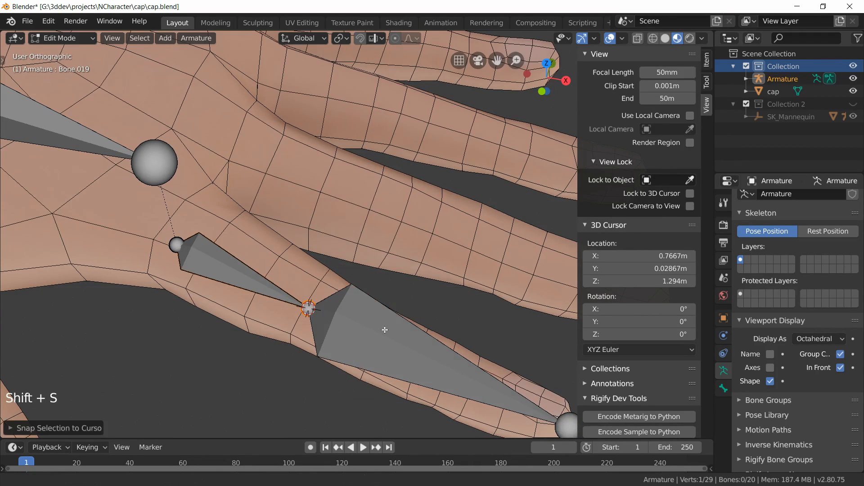
shift+middle_drag(385, 330, 270, 257)
Step: Loop-select the edge ring at the index finger's second knuckle on the cap mesh and snap the 3D cursor to it
key(Tab)
click(296, 275)
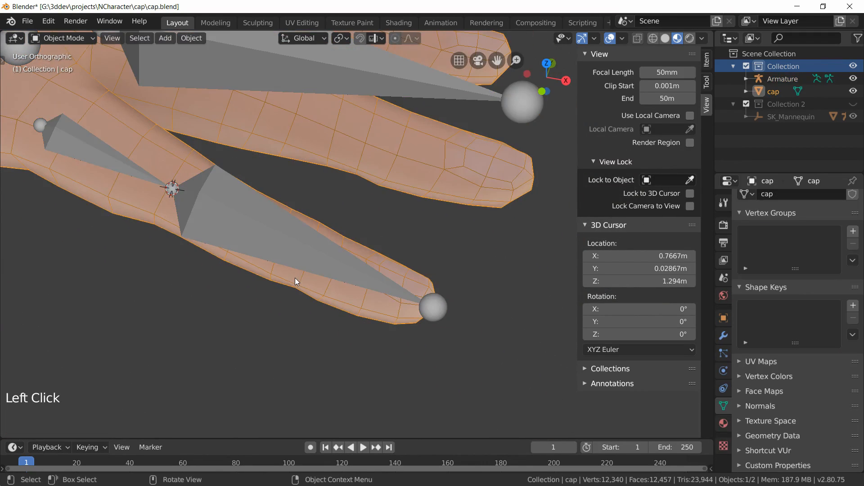
key(Tab)
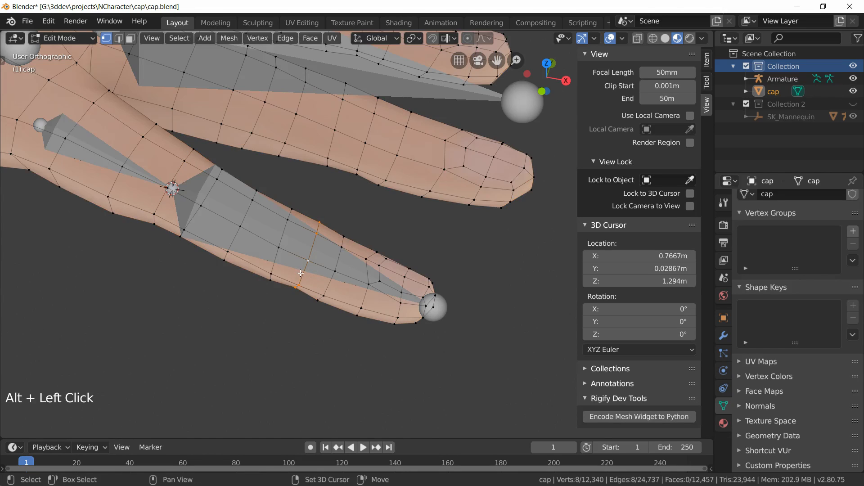
key(shift+s)
key(shift+s)
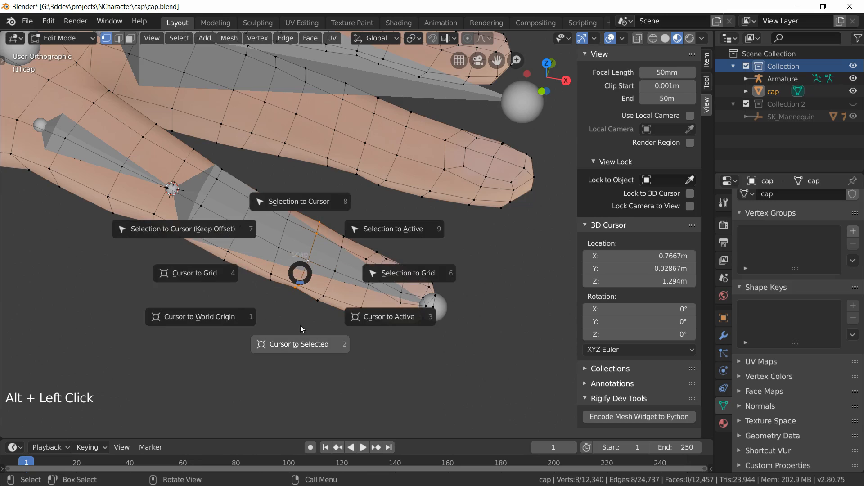
click(302, 342)
Step: Subdivide the outer index finger bone into two bones
click(266, 230)
key(Tab)
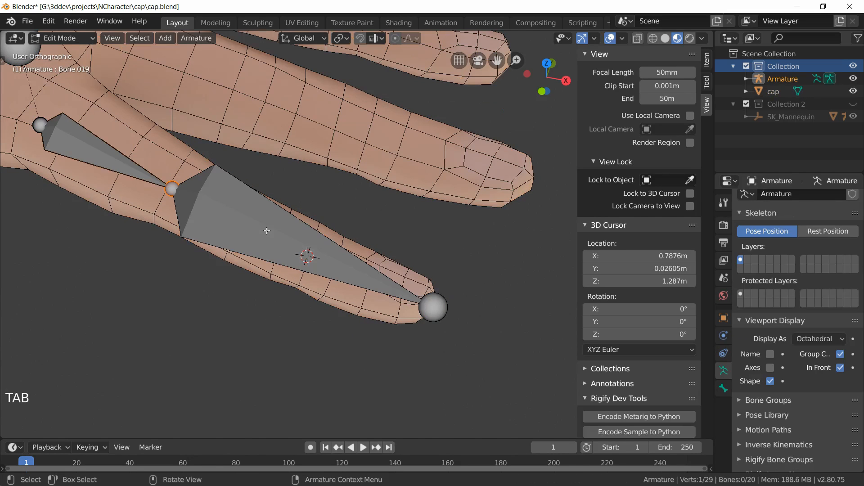
right_click(267, 230)
click(284, 234)
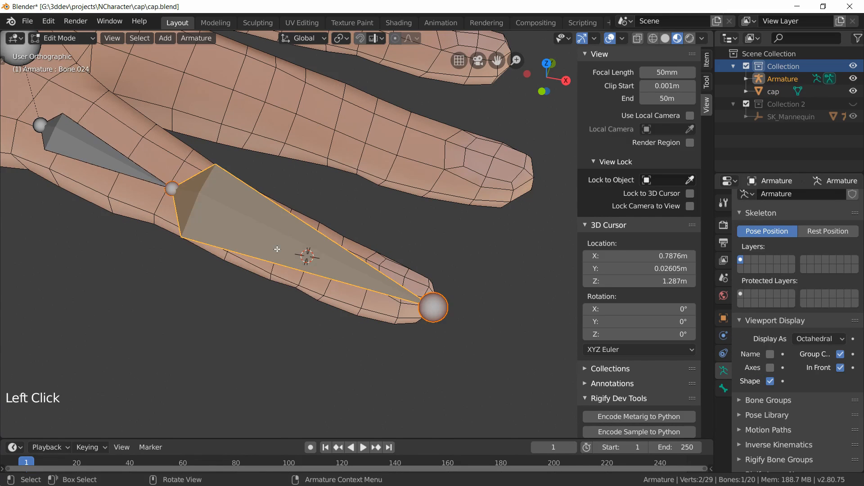
right_click(283, 249)
click(259, 251)
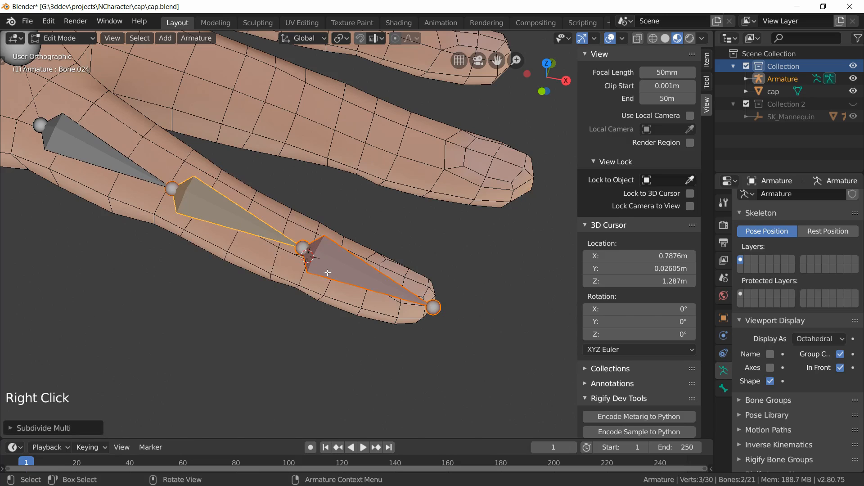
Step: Snap the new joint of the outer index finger bones to the 3D cursor
click(299, 244)
key(shift+s)
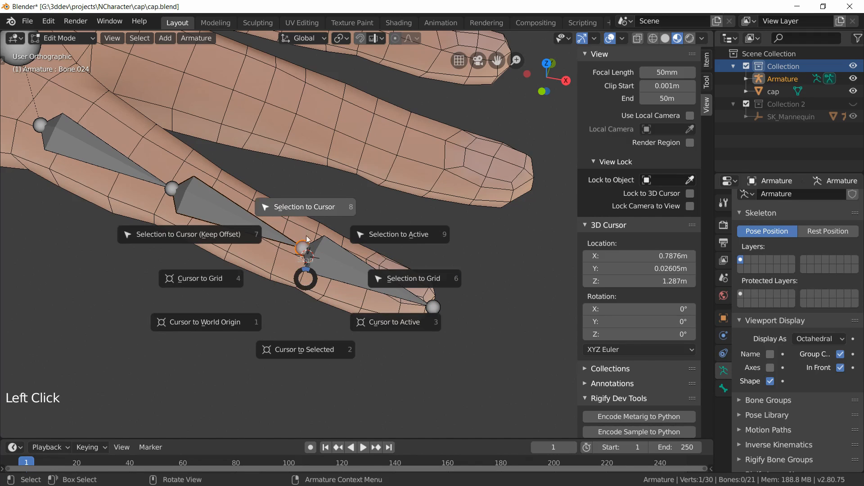
scroll(329, 301, up, 1)
scroll(331, 304, down, 4)
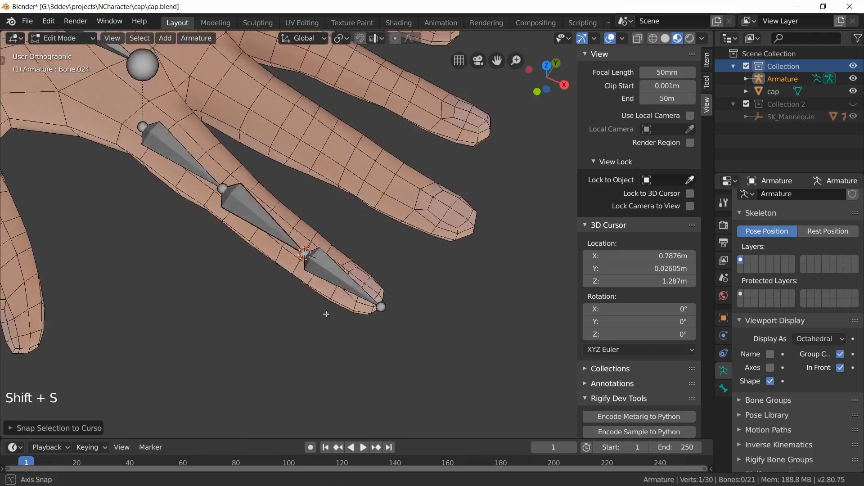
middle_drag(328, 308, 298, 183)
Step: Snap another finger bone's tip to the 3D cursor placed at its fingertip
scroll(309, 151, up, 2)
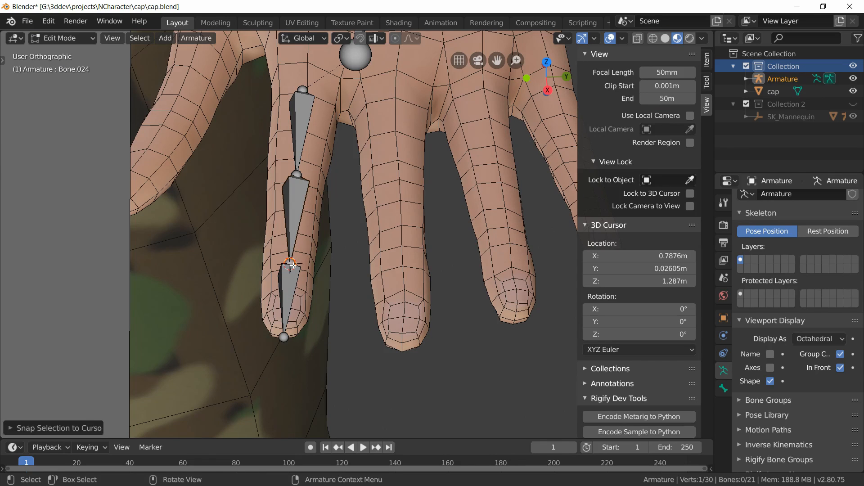
middle_drag(292, 266, 339, 317)
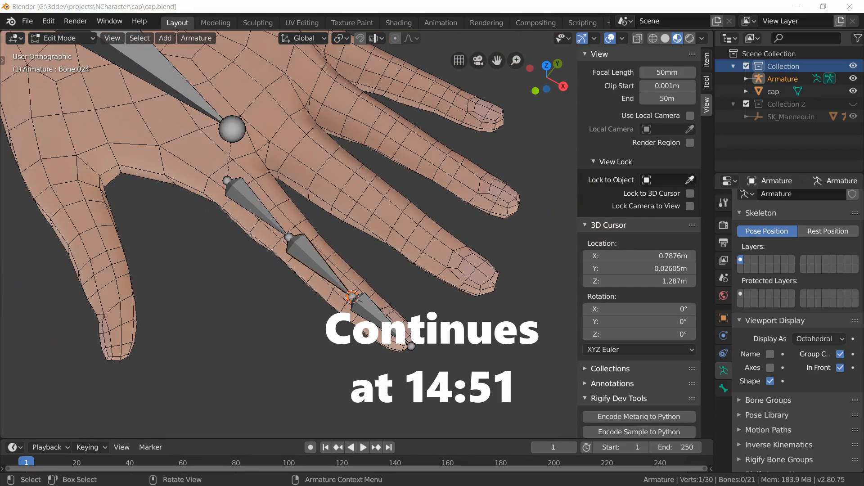
key(alt+a)
click(338, 253)
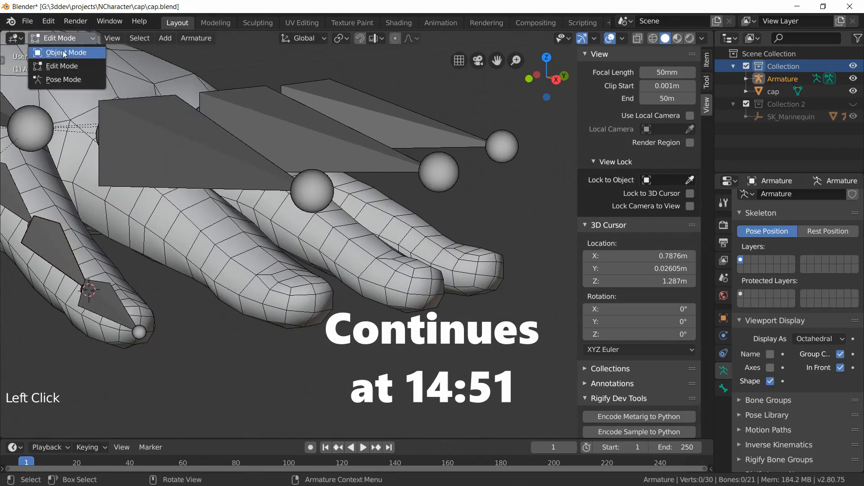
key(shift+s)
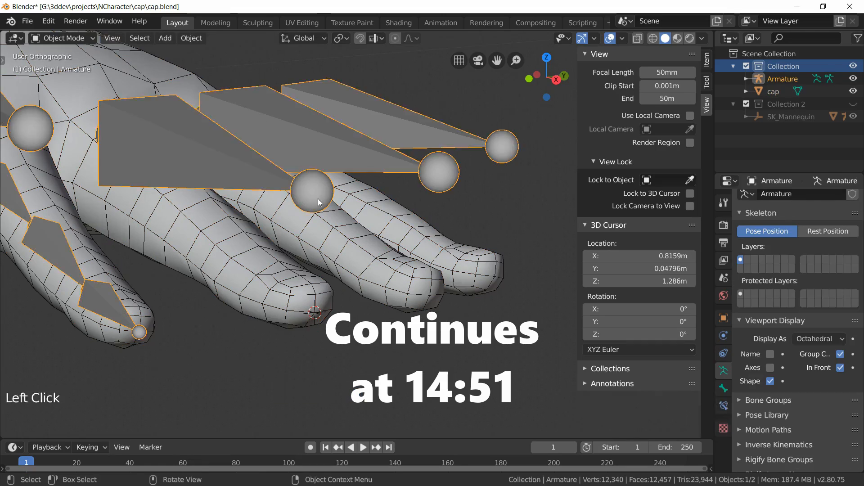
key(shift+s)
key(Tab)
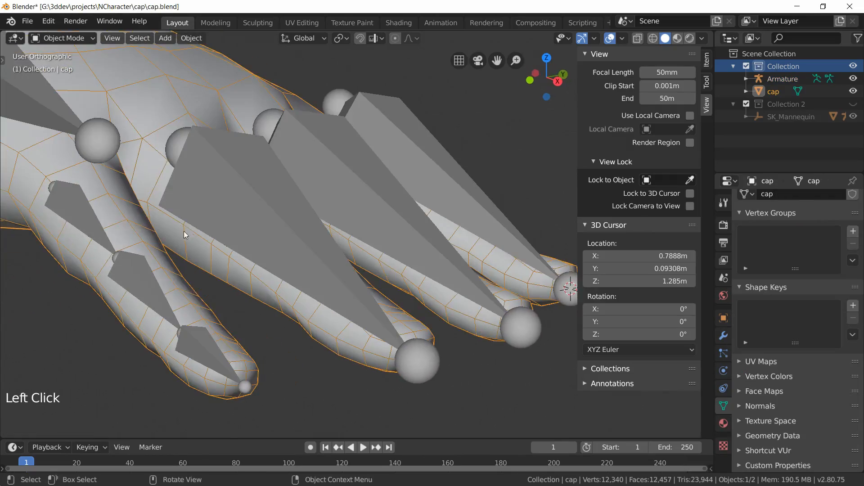
Step: Loop-select the edge ring at a finger knuckle on the cap mesh and snap the 3D cursor to it
key(z)
mouse_move(166, 201)
shift+middle_down()
mouse_move(220, 241)
mouse_move(258, 241)
mouse_move(312, 177)
mouse_move(328, 304)
mouse_move(434, 212)
mouse_move(293, 350)
mouse_move(295, 290)
shift+middle_up()
scroll(220, 241, up, 5)
key(Tab)
alt+shift+click(270, 227)
alt+shift+click(328, 305)
shift+click(295, 343)
scroll(293, 350, down, 3)
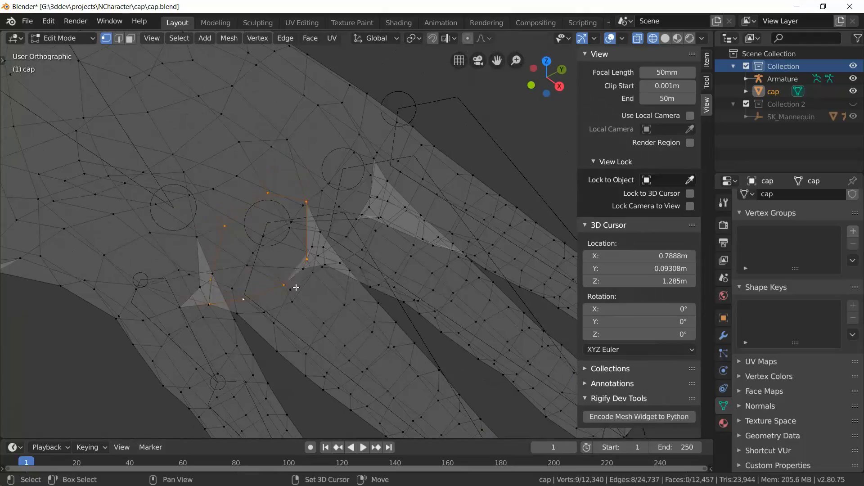
key(shift+s)
middle_drag(297, 321, 399, 188)
key(shift+s)
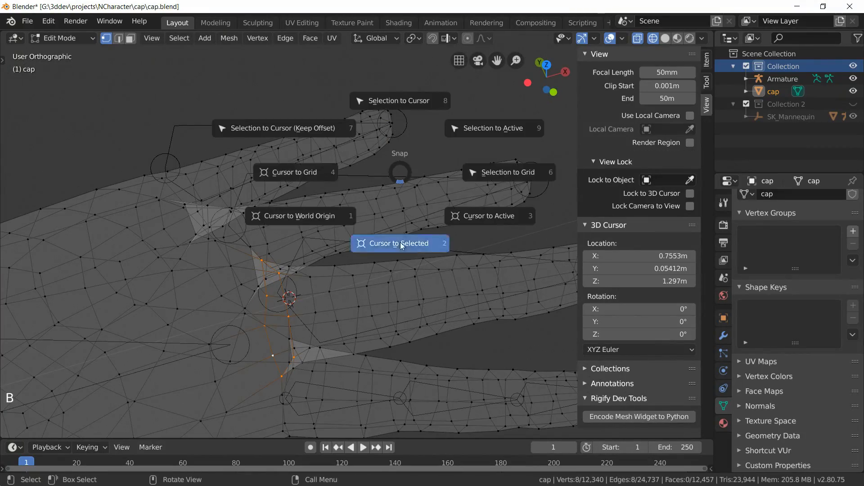
middle_drag(402, 245, 329, 260)
Step: Snap the matching finger bone joint of the armature to the 3D cursor
key(Tab)
key(z)
click(330, 255)
key(Tab)
click(268, 252)
key(shift+s)
middle_drag(209, 286, 176, 265)
Step: Loop-select the edge ring at the next finger knuckle on the cap mesh and snap the 3D cursor there
key(Tab)
click(159, 200)
Step: Move the corresponding armature bone joint onto the 3D cursor
key(Tab)
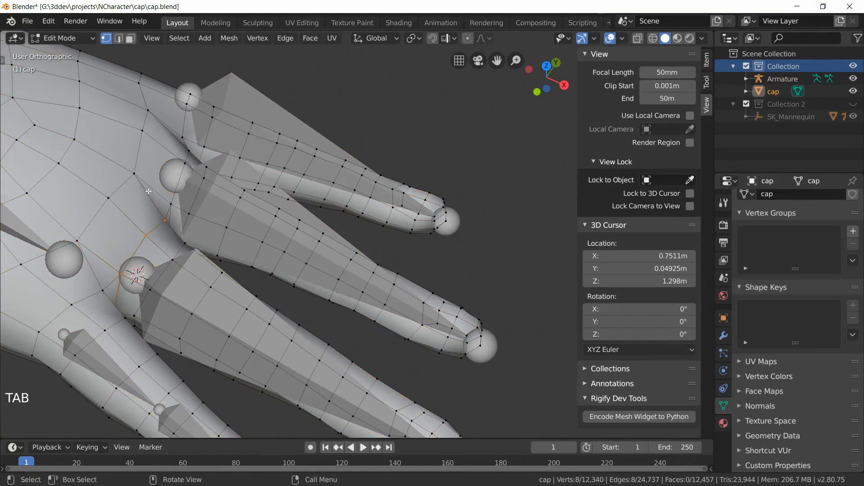
key(z)
key(alt+a)
scroll(174, 214, up, 3)
alt+shift+click(278, 310)
middle_drag(298, 307, 318, 285)
alt+shift+click(258, 312)
key(shift+s)
click(309, 350)
key(Tab)
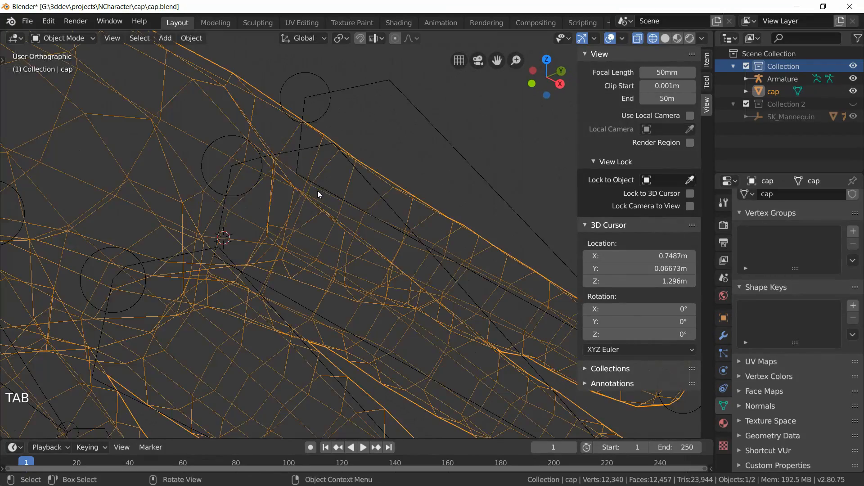
key(z)
click(335, 192)
Step: Loop-select another knuckle ring on the cap mesh and place the 3D cursor at its center
key(Tab)
click(233, 161)
key(shift+s)
key(a)
Step: Snap the corresponding finger bone joint to the 3D cursor
key(Tab)
click(230, 203)
key(Tab)
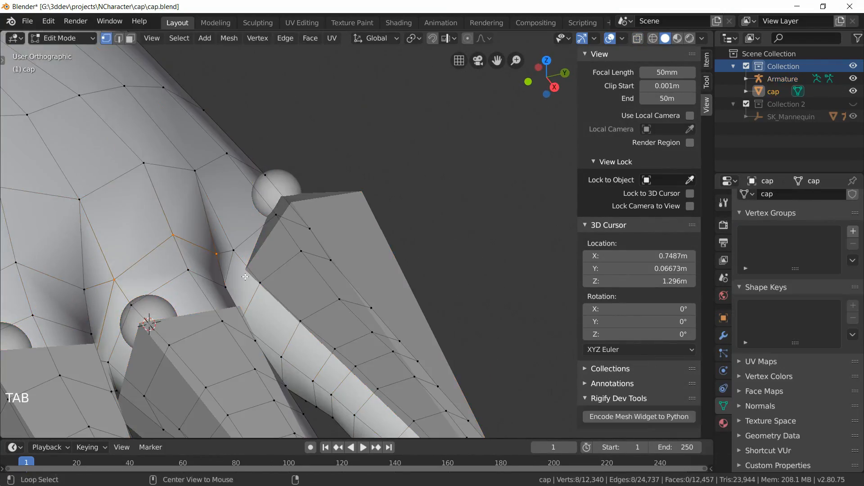
key(z)
alt+shift+click(276, 382)
mouse_move(245, 239)
middle_down()
mouse_move(270, 315)
mouse_move(280, 226)
middle_up()
key(shift+s)
click(244, 329)
key(Tab)
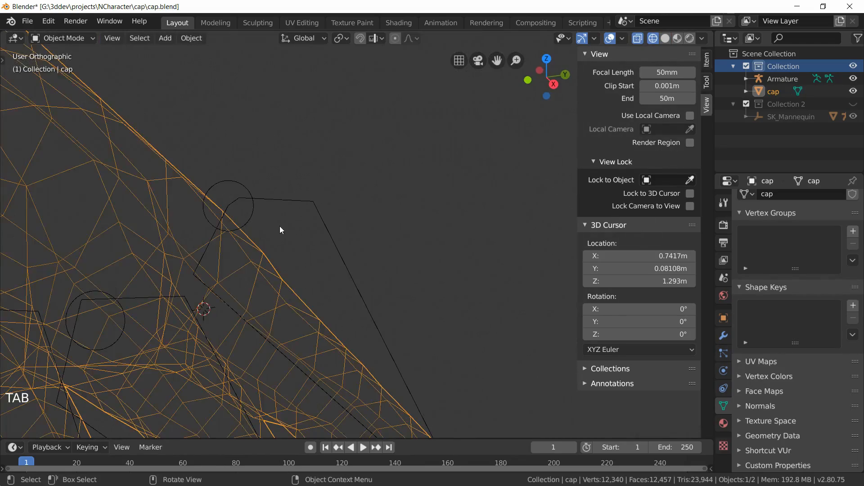
key(z)
click(229, 191)
Step: In top view, loop-select the edge ring at a finger's knuckle on the cap mesh and snap the 3D cursor to it
key(Tab)
click(229, 190)
key(shift+s)
click(225, 122)
key(a)
middle_drag(302, 320, 252, 216)
scroll(287, 255, up, 4)
key(Tab)
click(158, 116)
key(Tab)
key(KP_7)
key(alt+a)
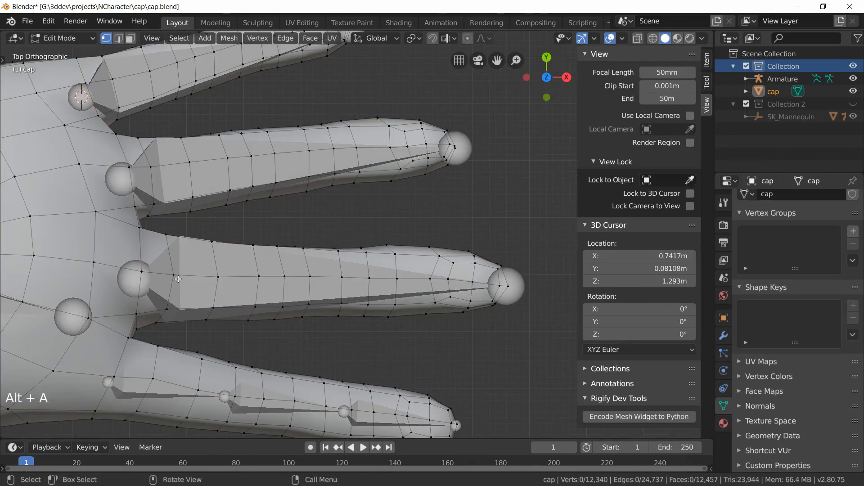
Step: Snap that finger's bone joint to the 3D cursor
key(Tab)
click(274, 284)
key(Tab)
click(320, 283)
key(shift+s)
click(321, 216)
key(Tab)
click(371, 290)
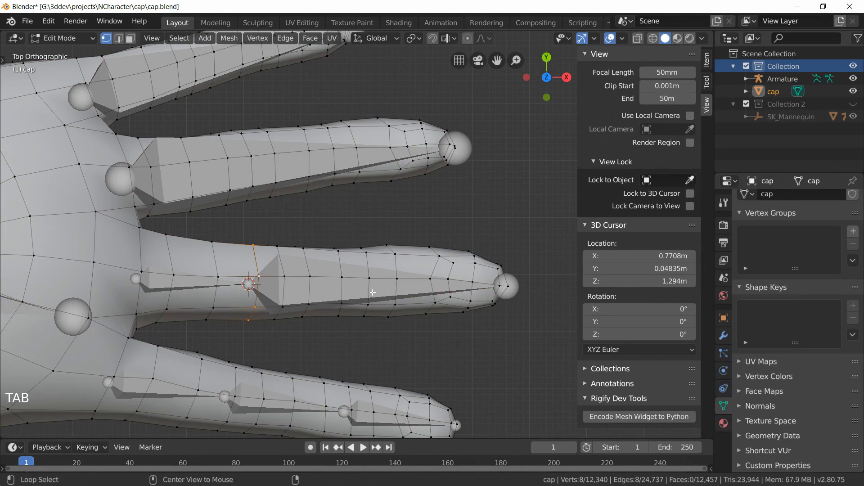
key(Tab)
click(342, 286)
key(Tab)
click(379, 286)
key(shift+s)
click(379, 226)
shift+middle_drag(308, 177, 324, 210)
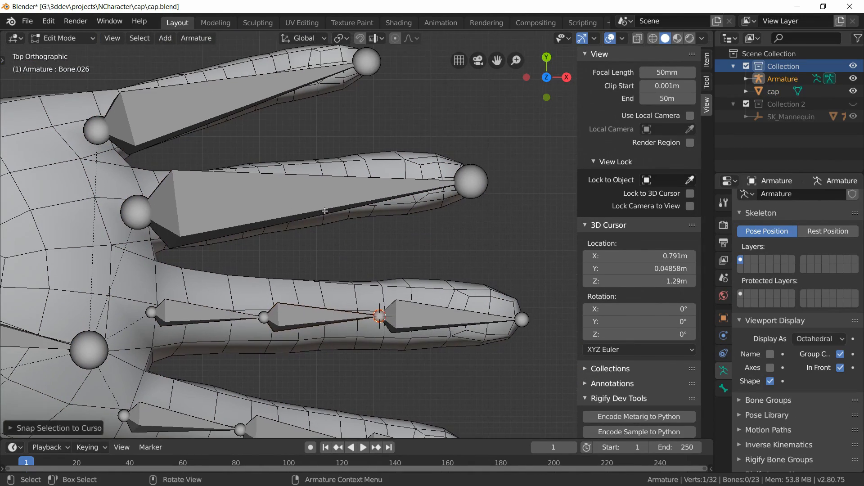
Step: Loop-select the knuckle ring on the neighbouring finger and snap the 3D cursor to it
key(Tab)
click(100, 221)
key(Tab)
alt+click(244, 202)
middle_drag(244, 202, 273, 245)
key(KP_7)
key(shift+s)
click(258, 249)
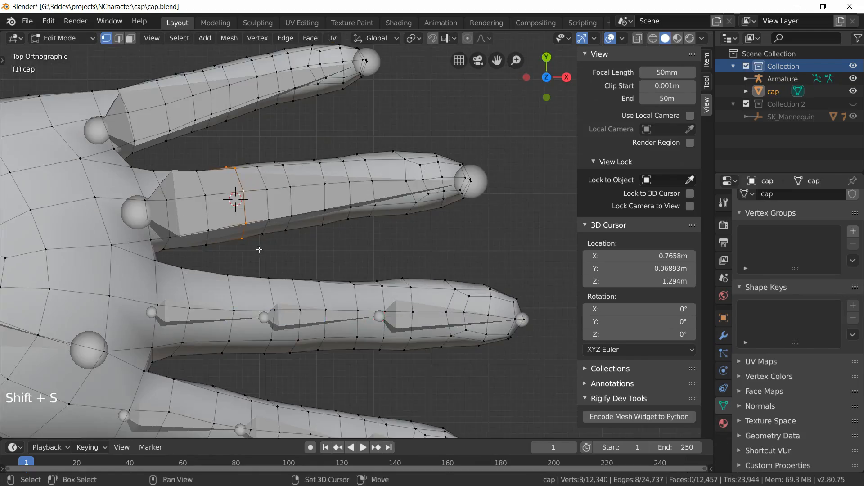
Step: Snap the neighbouring finger's bone joint to the 3D cursor and re-center the cursor on its next knuckle ring
key(Tab)
click(315, 223)
key(shift+s)
key(Tab)
Step: Move the next bone joint of that finger onto the 3D cursor
key(Tab)
key(alt+a)
key(KP_7)
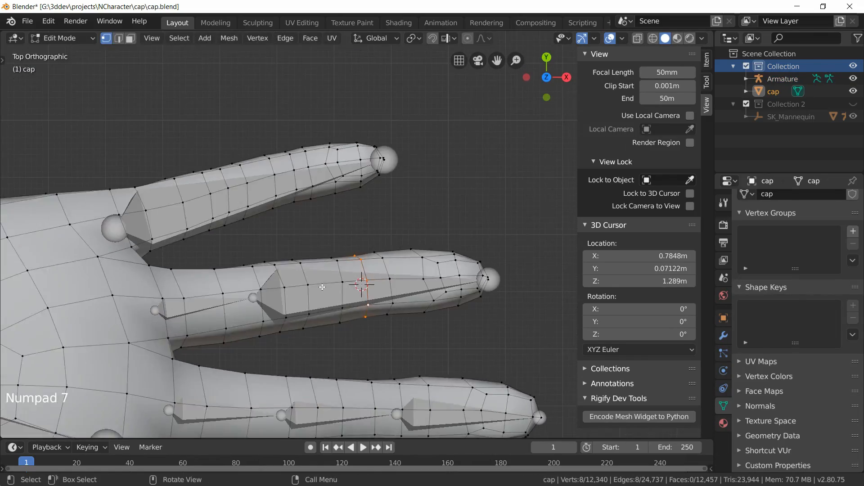
Step: Loop-select the knuckle ring on the adjacent finger of the cap mesh and snap the 3D cursor to it
key(Tab)
right_click(372, 290)
key(shift+s)
click(372, 232)
key(Tab)
click(312, 190)
key(KP_7)
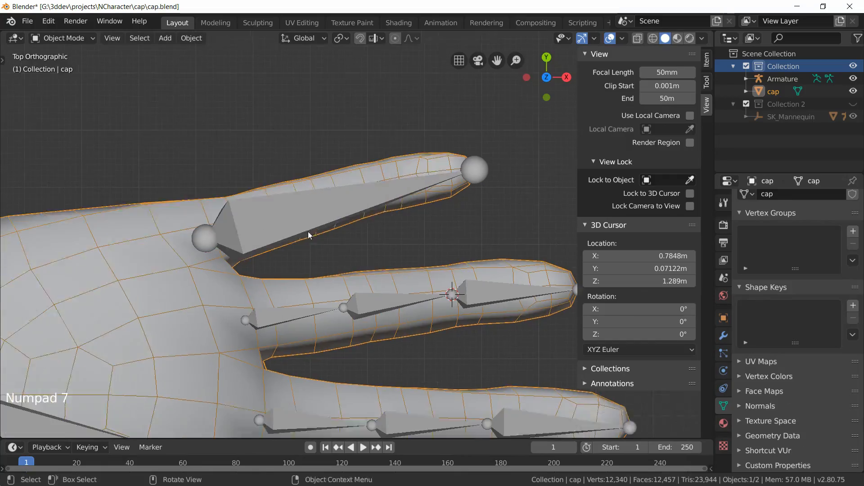
Step: Snap the adjacent finger's bone joint to the 3D cursor
key(Tab)
alt+click(304, 207)
mouse_move(304, 207)
middle_down()
mouse_move(237, 180)
mouse_move(288, 203)
middle_up()
key(shift+s)
Step: Loop-select the ring at the little finger's next knuckle and snap the 3D cursor to it
key(Tab)
click(359, 190)
key(Tab)
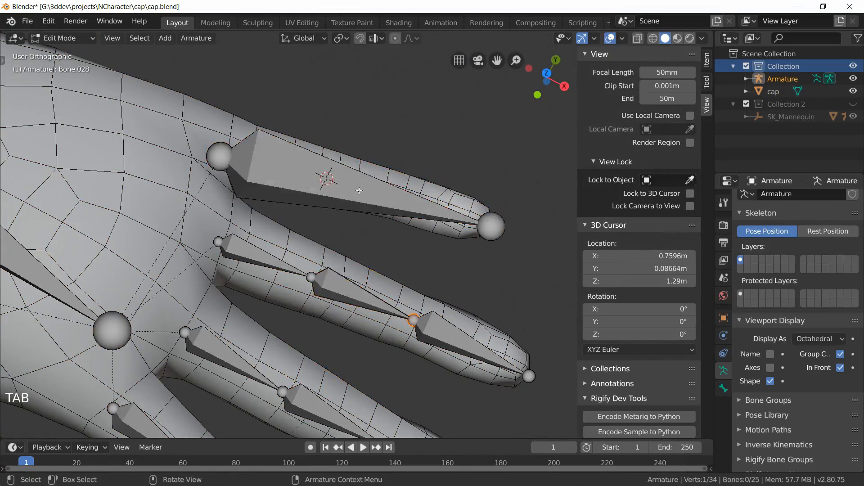
click(353, 191)
key(shift+s)
click(346, 130)
middle_drag(347, 180, 405, 193)
Step: Snap the little finger's bone joint to the 3D cursor
key(Tab)
key(alt+a)
alt+click(427, 241)
key(shift+s)
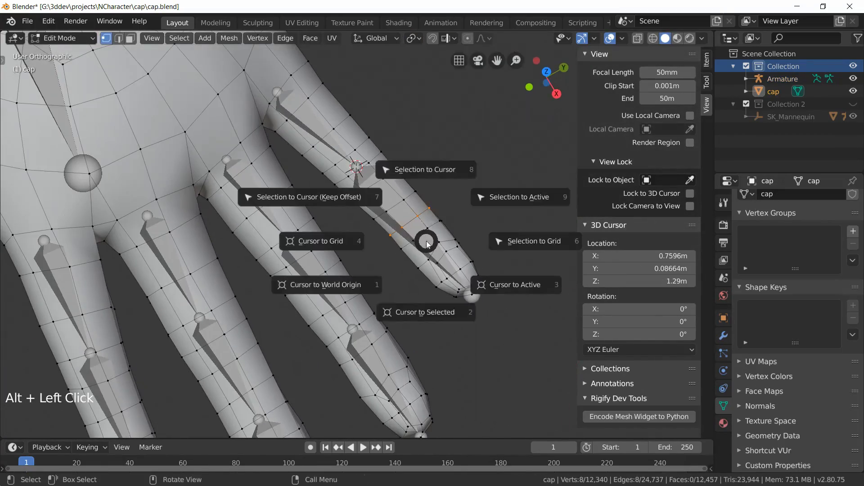
click(426, 307)
click(425, 242)
key(Tab)
click(309, 218)
click(307, 219)
Step: Loop-select the edge ring at the thumb's upper knuckle and snap the 3D cursor to it
key(Tab)
click(311, 220)
key(shift+s)
click(315, 158)
key(alt+a)
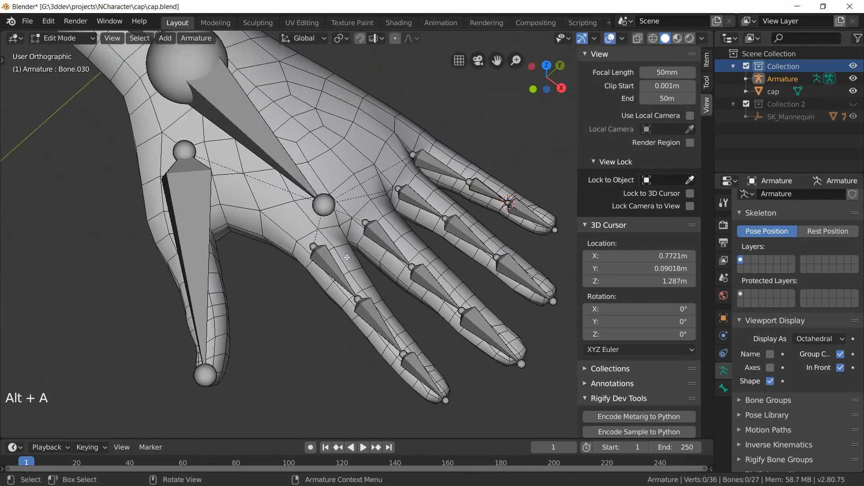
key(Tab)
click(127, 174)
Step: Snap the thumb's upper bone joint to the 3D cursor
key(Tab)
alt+shift+click(146, 209)
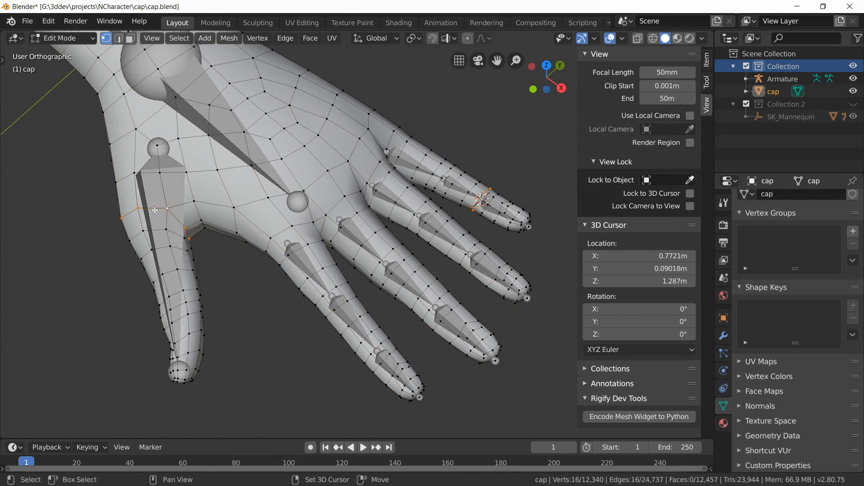
key(shift+s)
click(192, 281)
alt+click(146, 208)
key(shift+s)
click(192, 285)
key(Tab)
click(171, 212)
Step: Loop-select the thumb's lower knuckle ring and snap the 3D cursor to it
key(Tab)
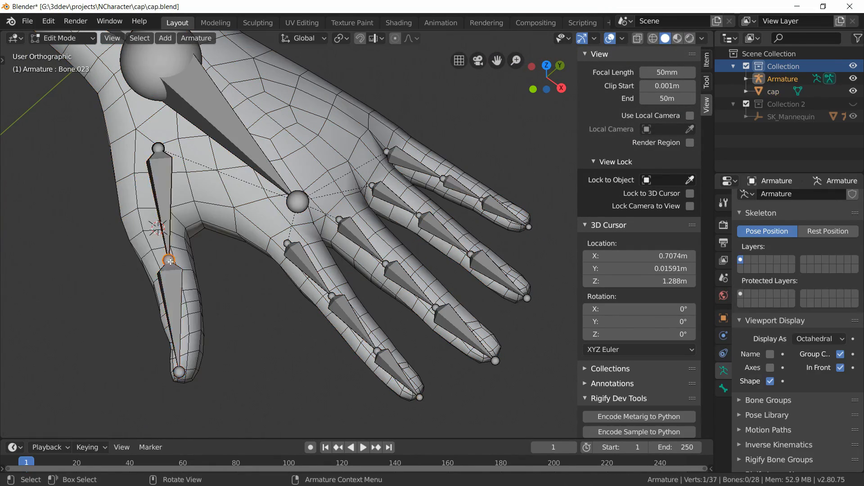
key(shift+s)
click(192, 192)
key(Tab)
click(190, 308)
Step: Move the thumb's next bone joint onto the 3D cursor
key(Tab)
alt+click(193, 301)
key(shift+s)
click(192, 372)
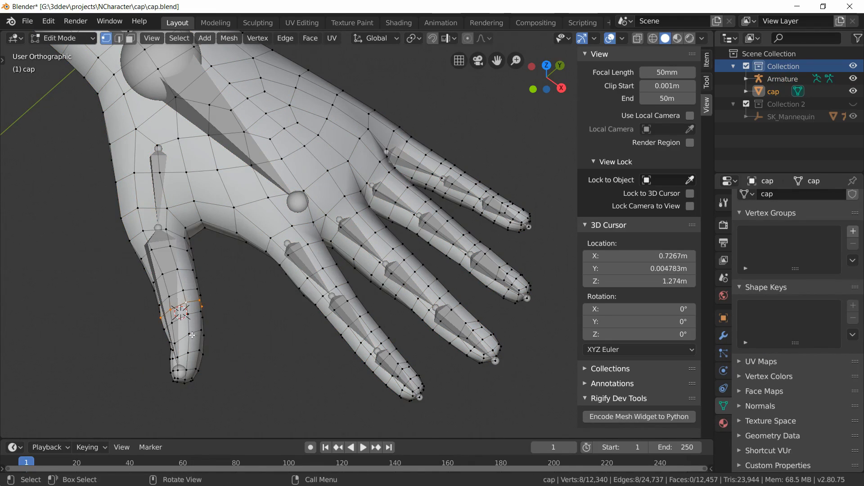
key(Tab)
click(180, 216)
key(Tab)
click(186, 263)
key(shift+s)
click(190, 201)
scroll(187, 297, down, 1)
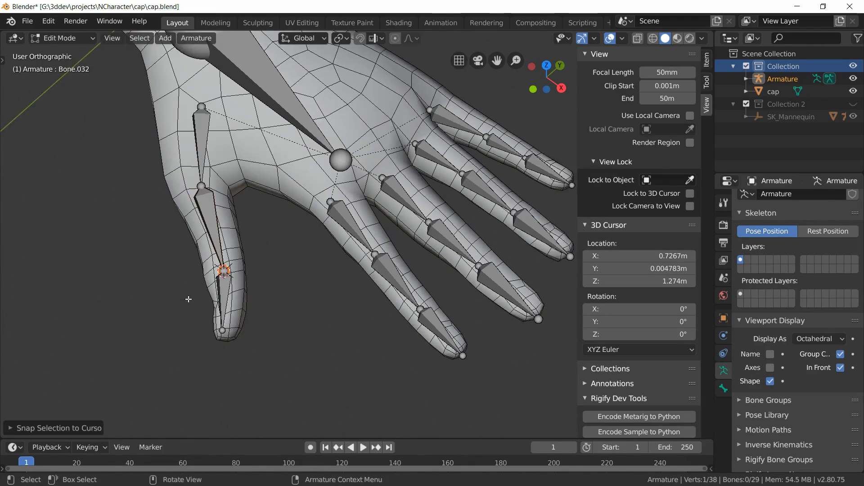
Step: Select the thumb-tip vertices and snap the 3D cursor to them
middle_drag(188, 299, 175, 272)
scroll(180, 273, up, 3)
key(Tab)
click(202, 278)
key(Tab)
alt+click(197, 278)
key(shift+s)
click(196, 348)
Step: Snap the tip of the thumb's end bone to the 3D cursor
key(Tab)
click(193, 248)
key(Tab)
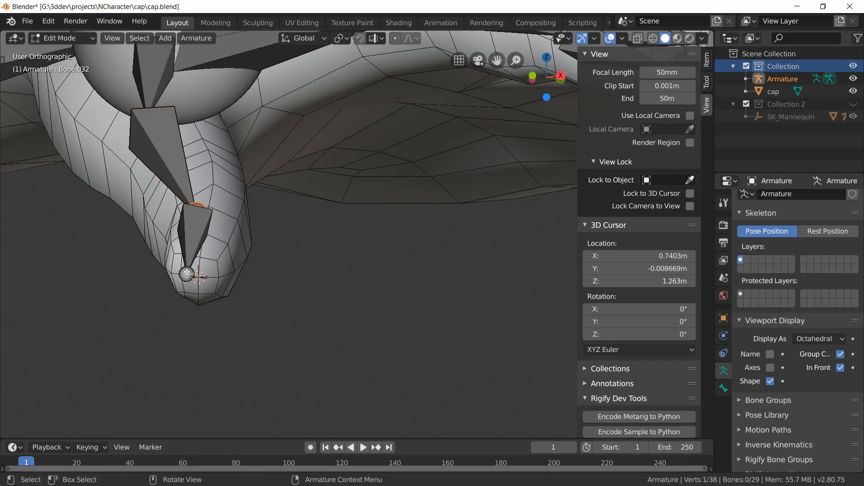
click(188, 274)
middle_drag(312, 290, 299, 303)
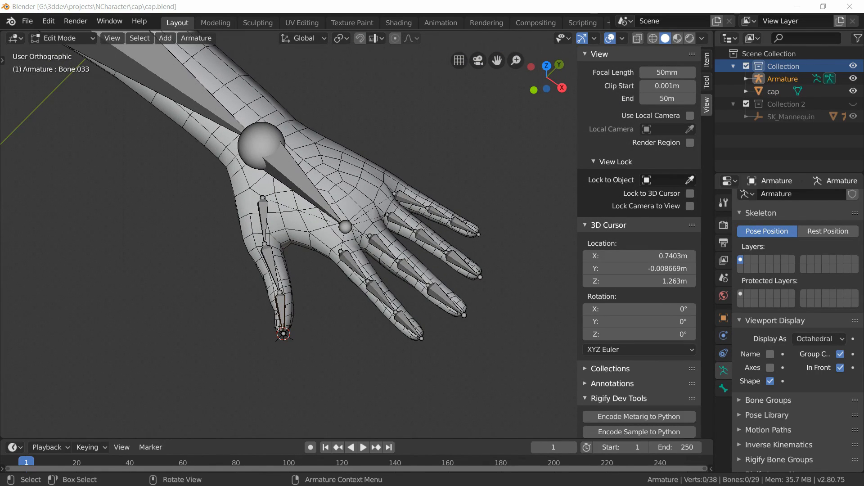
Step: Turn on bone name display for the armature
key(KP_1)
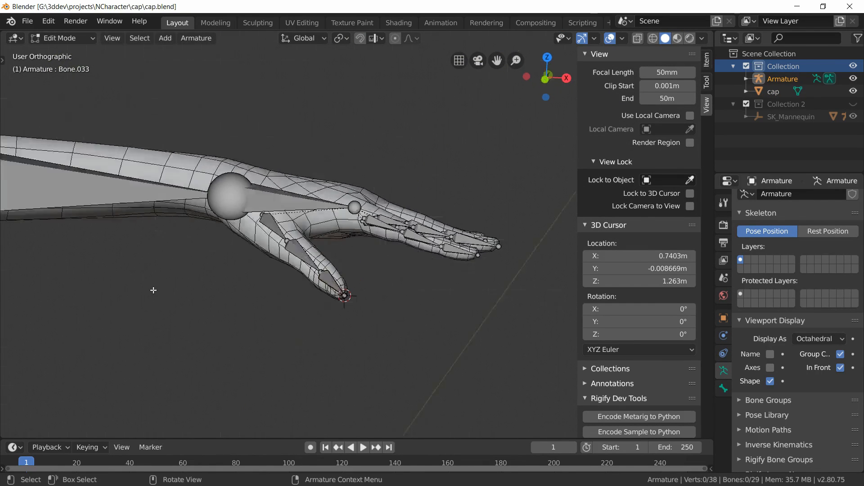
scroll(153, 290, down, 9)
shift+middle_drag(204, 312, 254, 213)
middle_drag(377, 264, 387, 293)
click(770, 355)
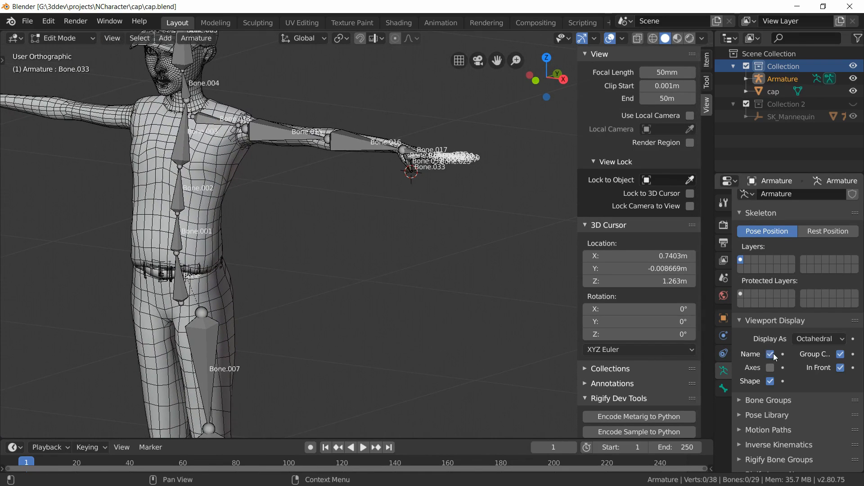
Step: Show the armature's bone axes and inspect the orientation of the spine bones
click(770, 368)
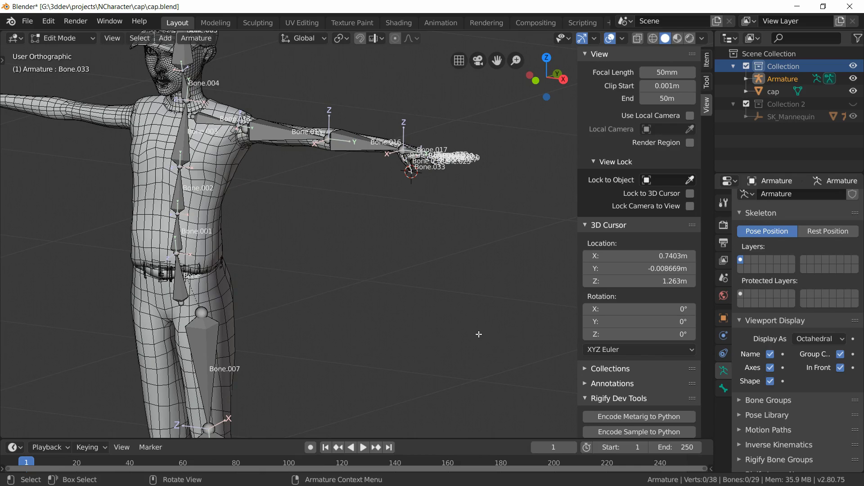
middle_drag(302, 356, 288, 345)
shift+middle_drag(306, 306, 315, 334)
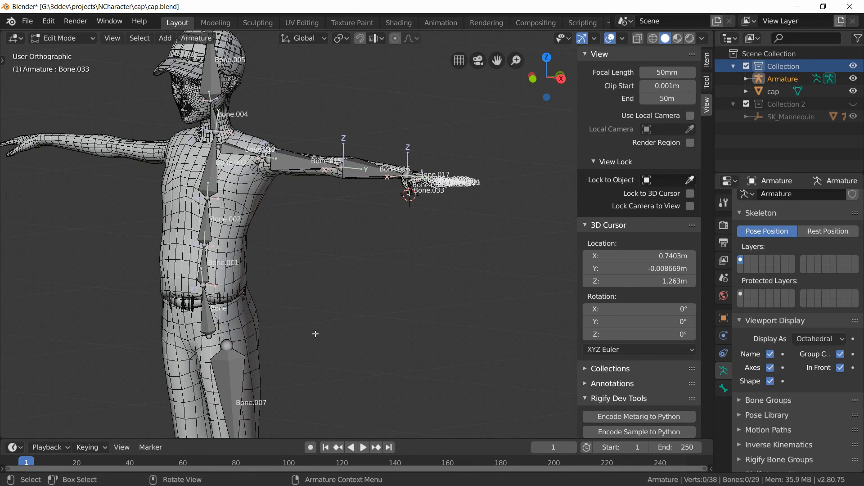
click(206, 261)
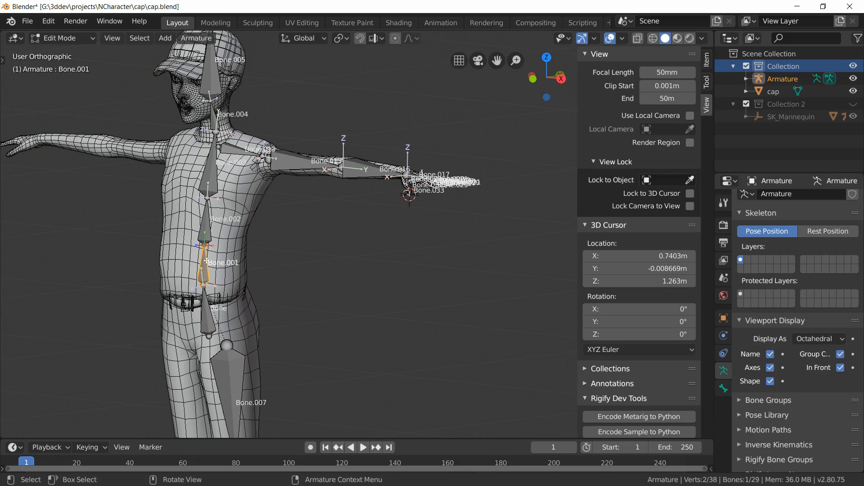
click(207, 227)
click(211, 321)
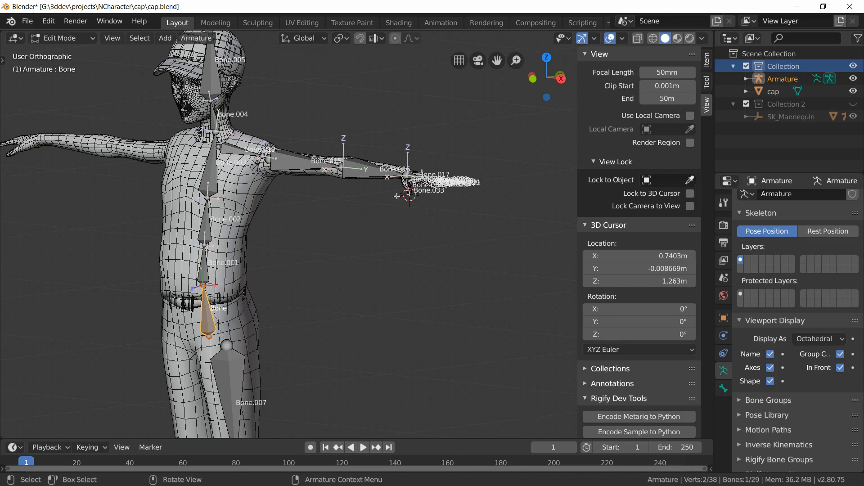
Step: Unhide the SK_Mannequin collection and enable In Front and name display for its root armature
scroll(397, 196, down, 2)
click(853, 104)
scroll(444, 246, down, 1)
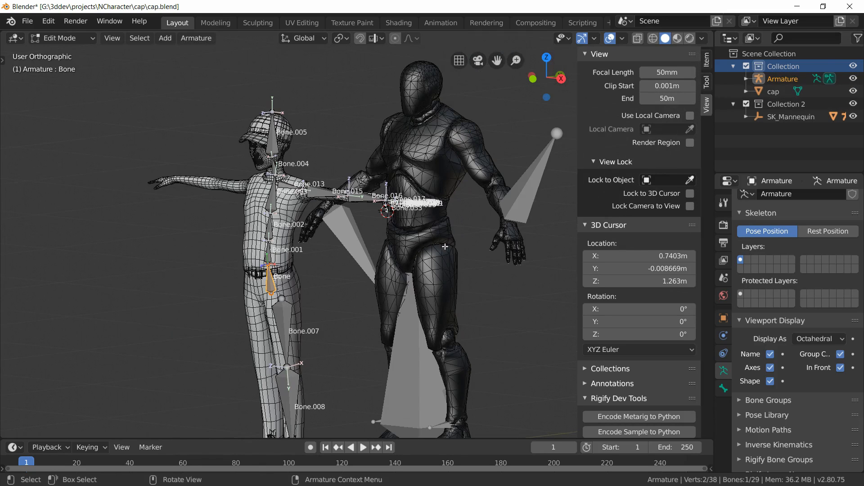
key(Tab)
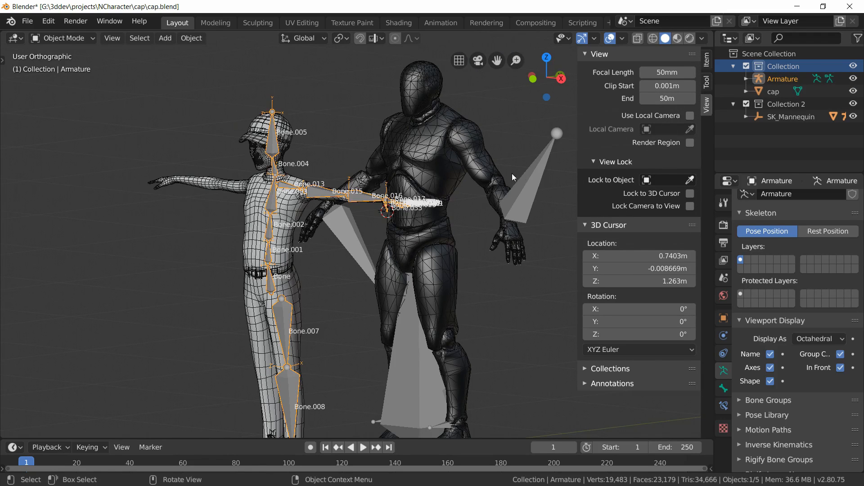
click(527, 175)
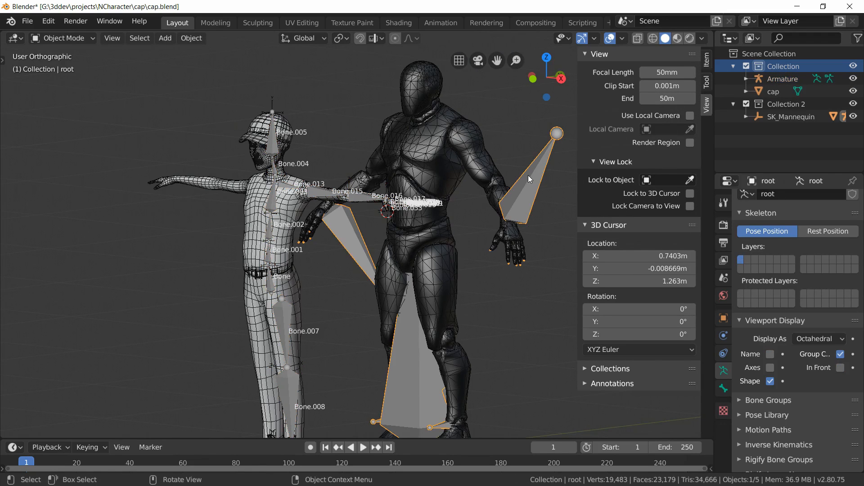
click(840, 368)
click(770, 355)
scroll(457, 269, up, 1)
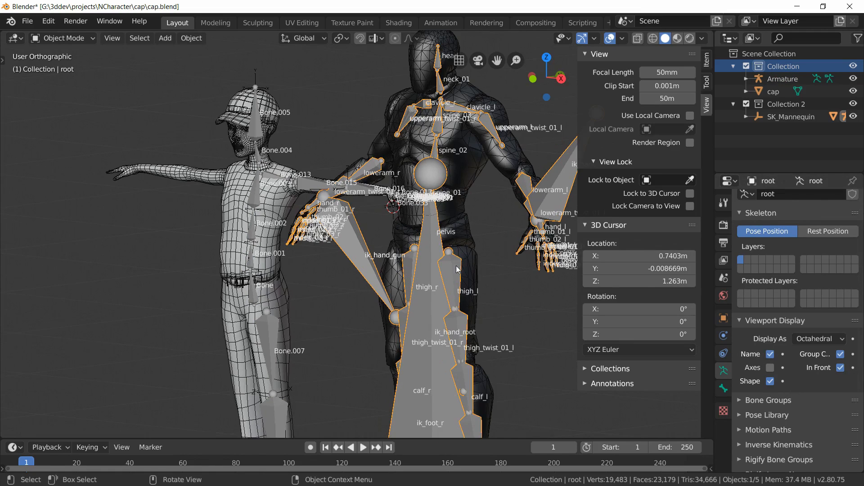
Step: In Edit Mode, hide the mannequin's large ik_hand_root bone
key(Tab)
click(434, 306)
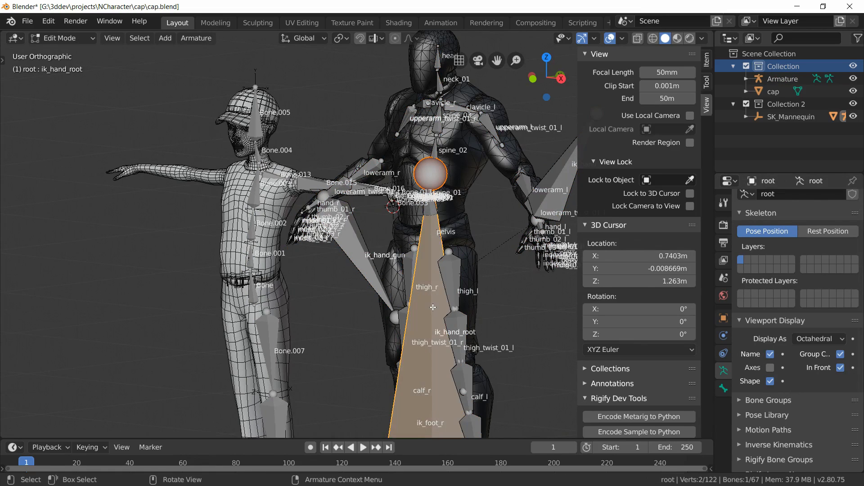
key(h)
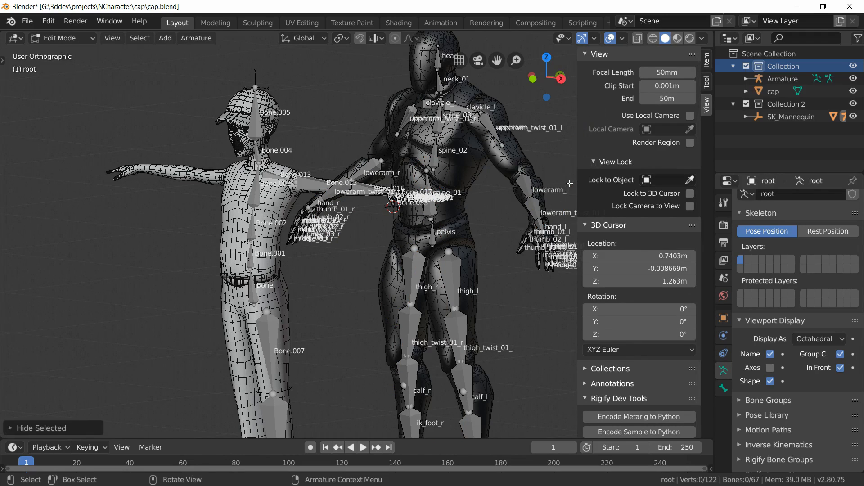
Step: Examine the mannequin's spine and arm bones alongside the cap character's armature
scroll(457, 242, down, 2)
scroll(457, 241, up, 4)
middle_drag(463, 243, 346, 275)
scroll(348, 225, up, 3)
click(343, 219)
click(340, 196)
shift+middle_drag(361, 94, 352, 164)
click(352, 164)
scroll(349, 197, down, 3)
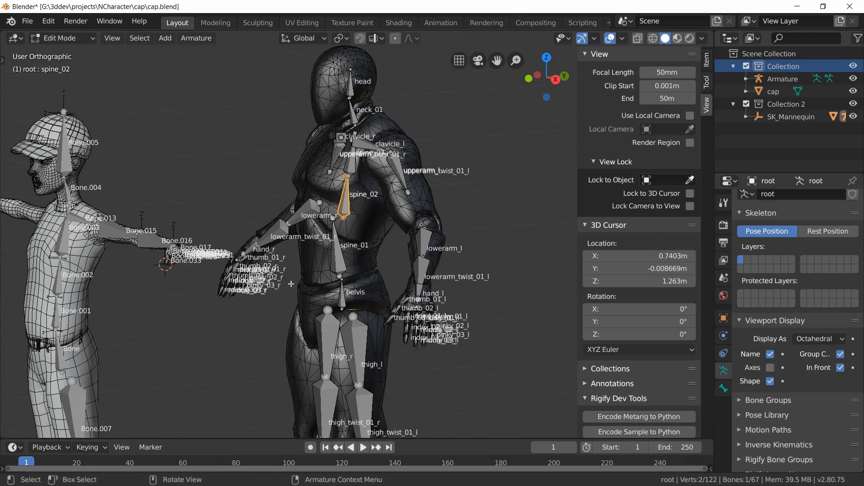
shift+middle_drag(292, 284, 334, 217)
middle_drag(333, 218, 362, 212)
shift+middle_drag(119, 253, 300, 297)
scroll(197, 244, up, 3)
scroll(225, 207, down, 1)
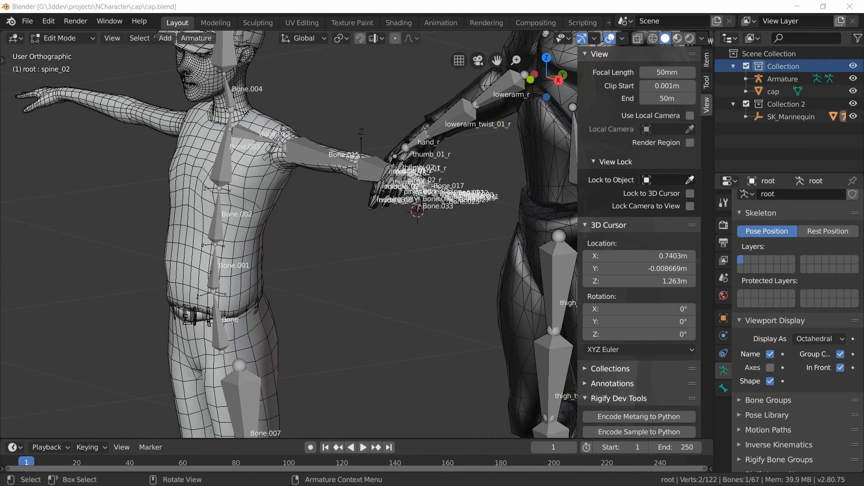
Step: Open uefy.py from the uefy folder in the Scripting workspace and run the script
click(583, 23)
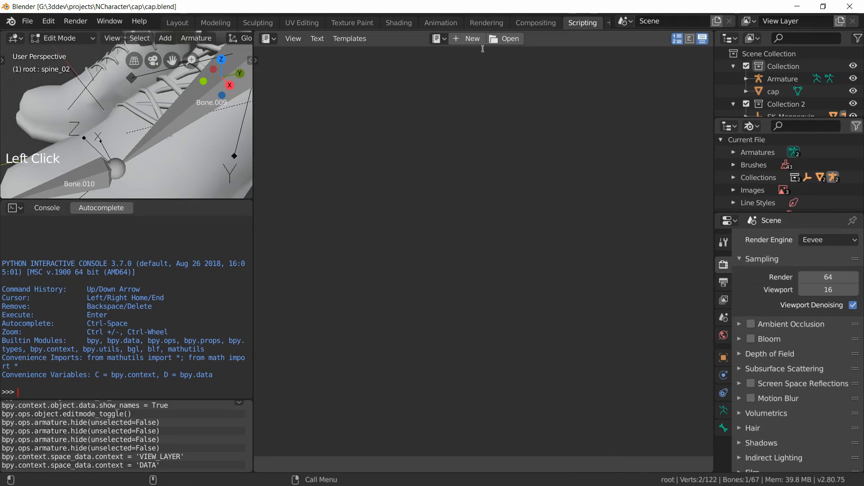
click(514, 40)
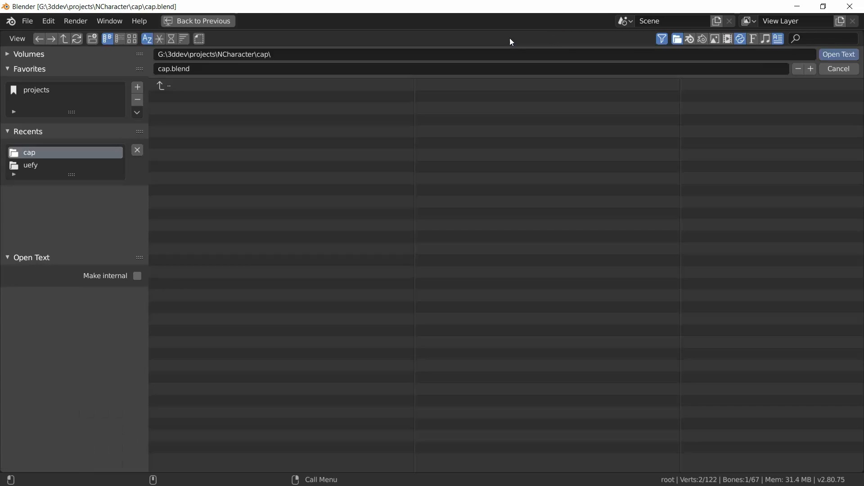
click(38, 165)
click(198, 96)
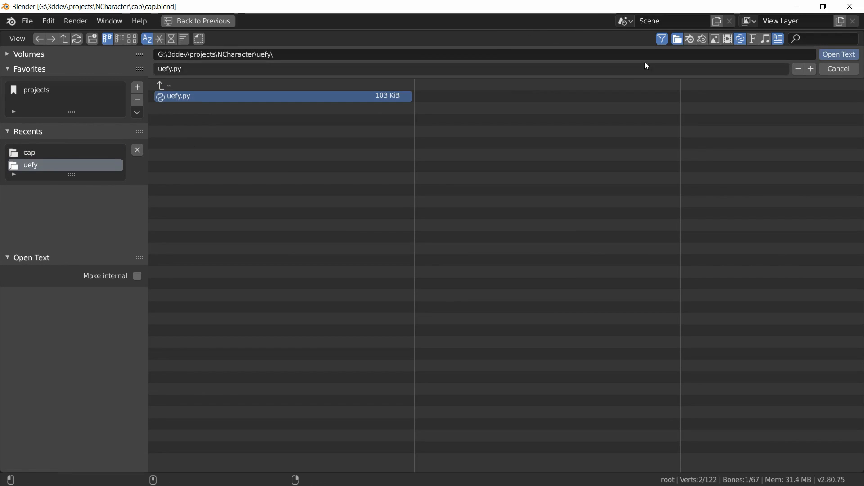
click(835, 55)
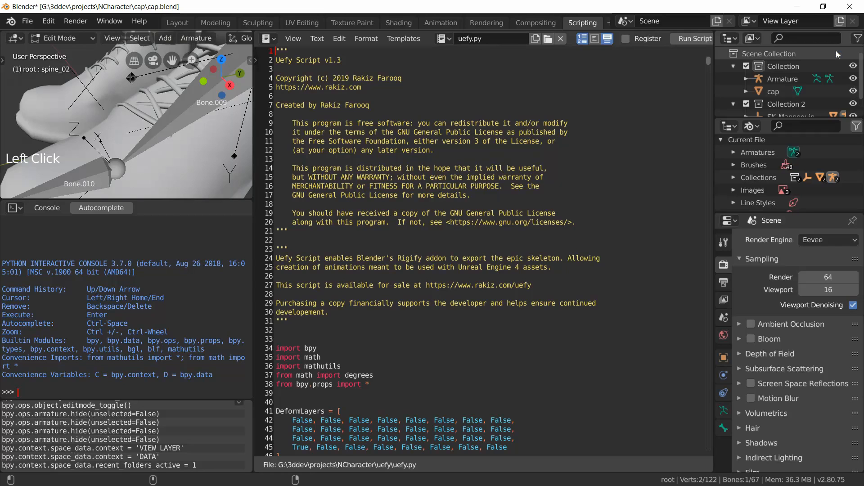
click(692, 41)
Step: Return to the Layout workspace and scroll to the Uefy Script Panel in the armature properties
click(176, 23)
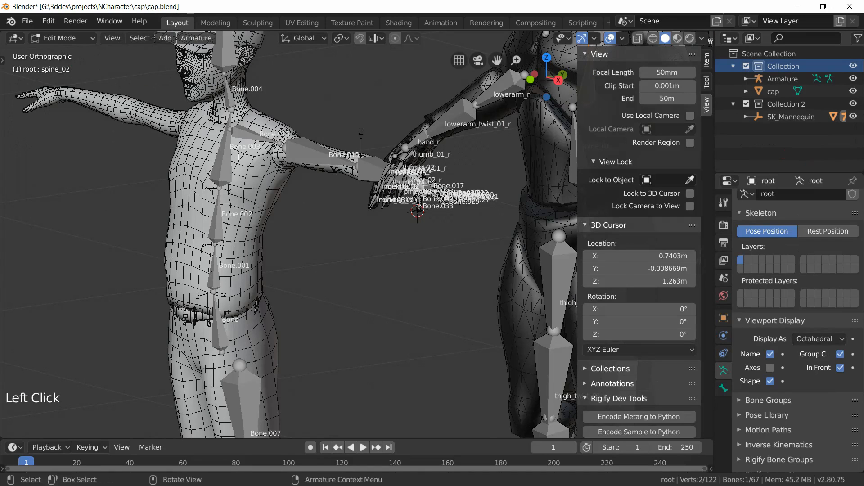
scroll(857, 380, down, 5)
scroll(814, 374, down, 10)
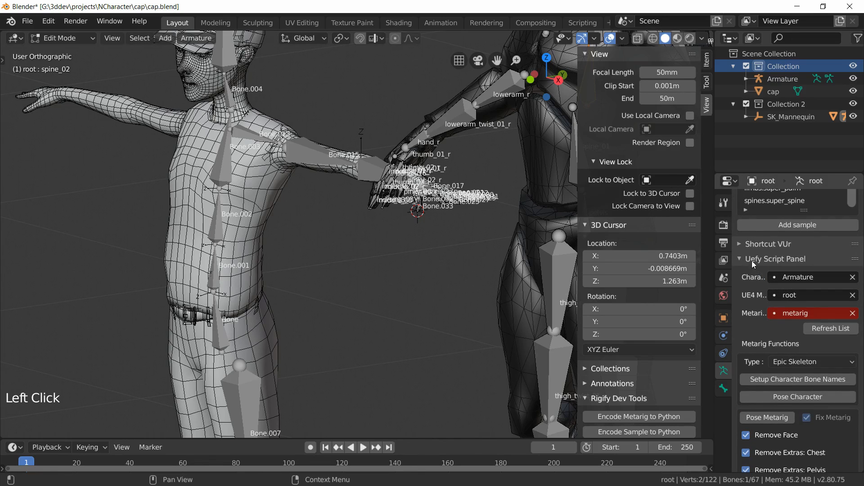
scroll(795, 353, down, 15)
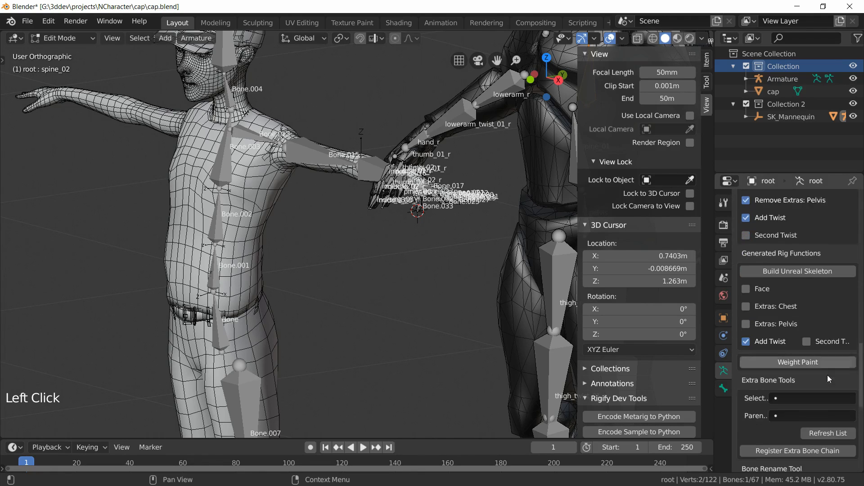
scroll(827, 378, down, 8)
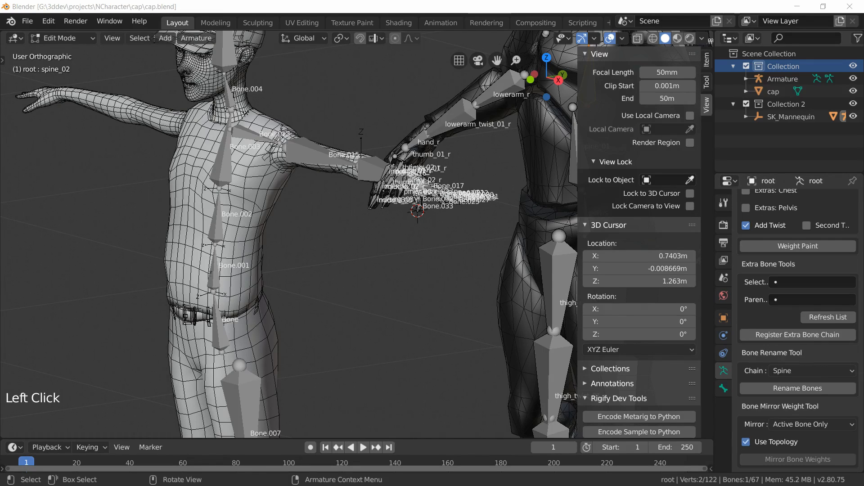
Step: Leave Edit Mode, select the cap character's Armature and hide the mannequin collection
click(221, 329)
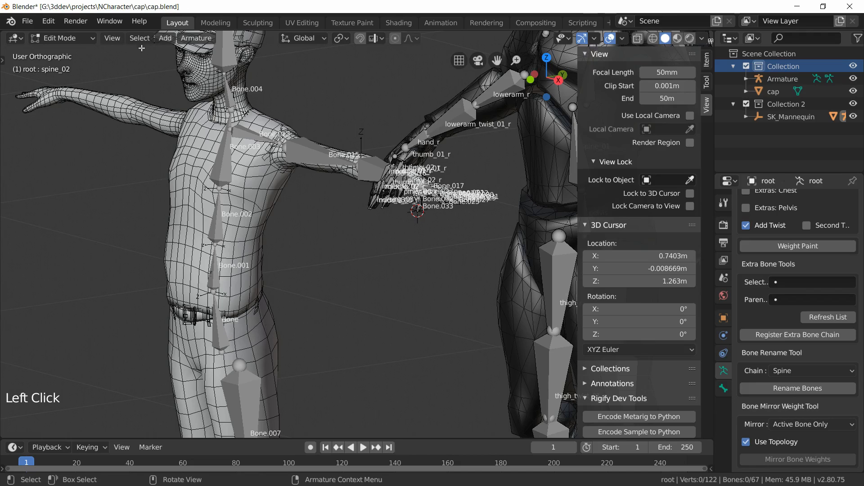
click(72, 38)
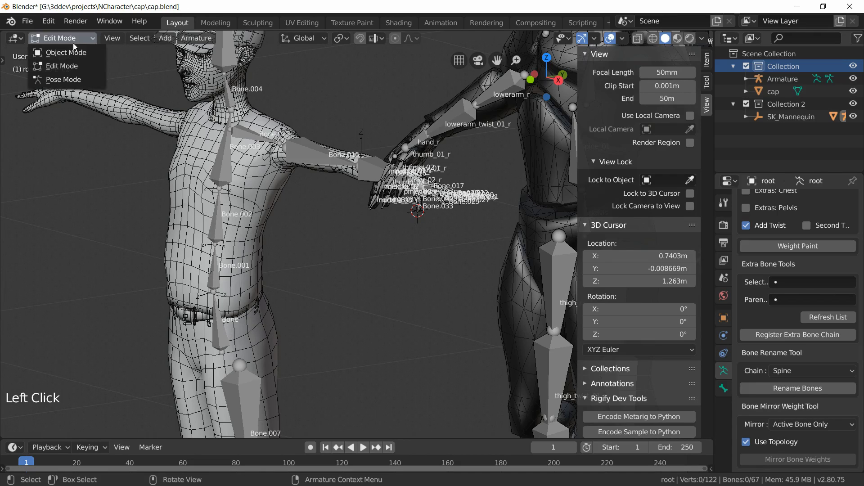
click(72, 53)
click(71, 39)
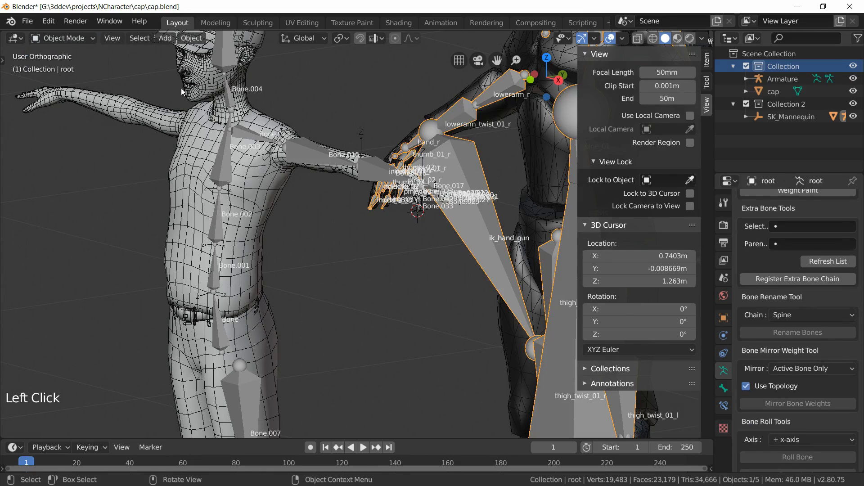
click(224, 153)
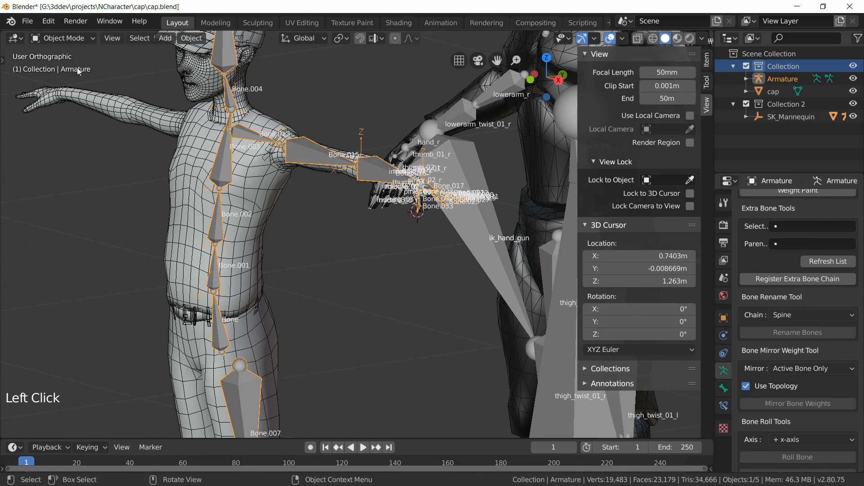
click(853, 103)
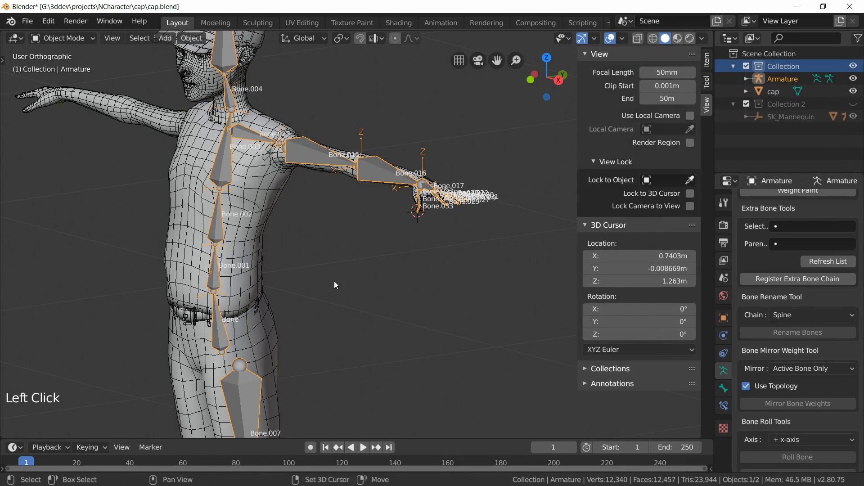
Step: In Edit Mode, rename the spine chain bones with Uefy's Rename Bones tool set to the Spine chain
shift+middle_drag(334, 284, 377, 240)
click(63, 37)
click(58, 63)
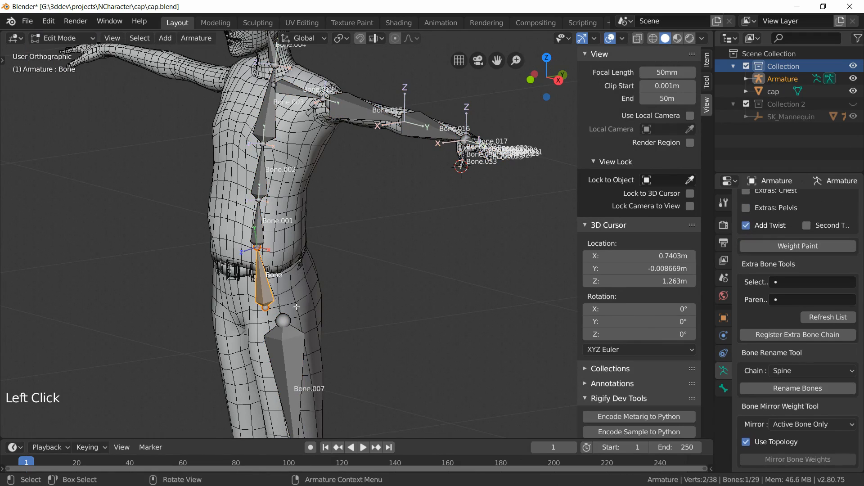
mouse_move(334, 285)
middle_down()
mouse_move(328, 273)
mouse_move(324, 295)
middle_up()
scroll(319, 301, up, 2)
scroll(324, 295, down, 1)
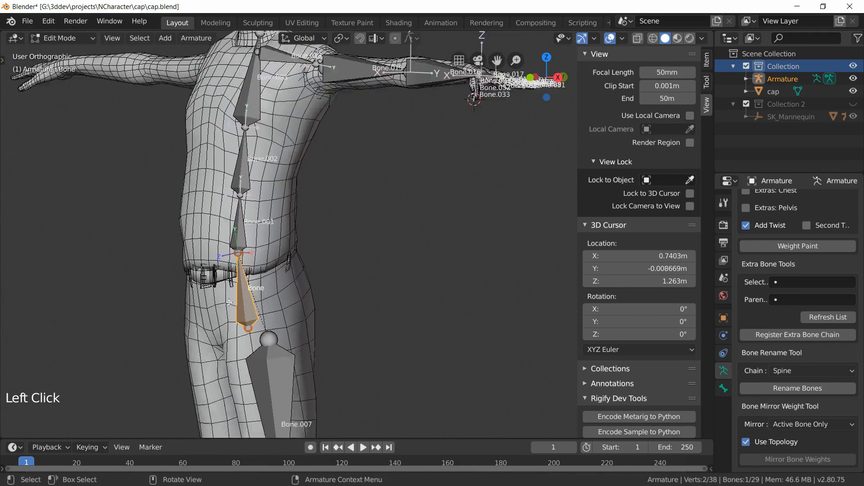
middle_drag(229, 303, 283, 295)
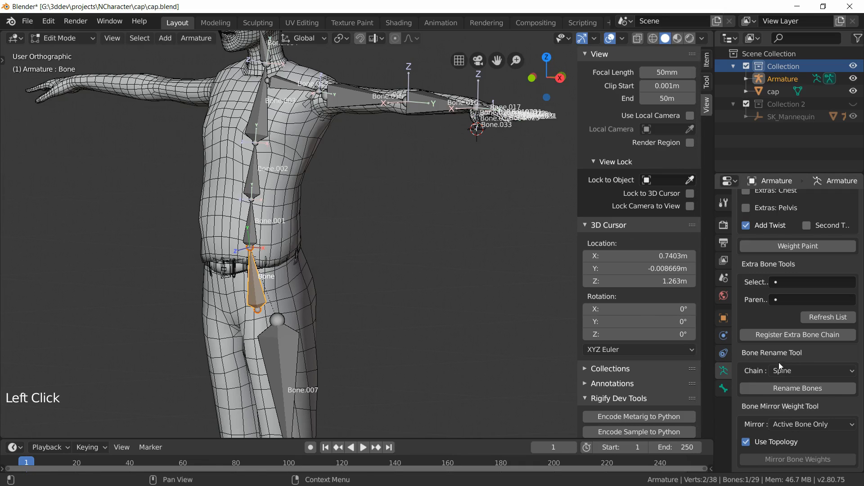
click(787, 390)
Step: Select the cap character's upper leg bone and rename the leg chain with Rename Bones set to Left Leg
middle_drag(289, 325, 302, 321)
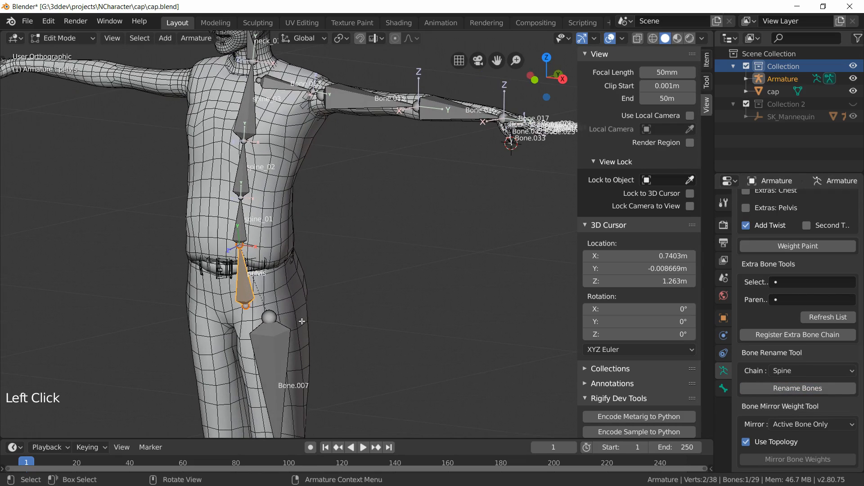
scroll(255, 239, down, 2)
middle_drag(255, 239, 282, 105)
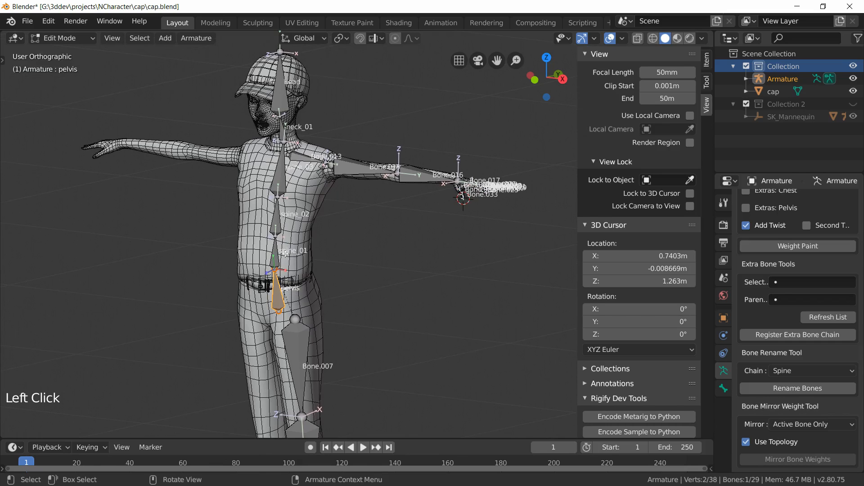
scroll(285, 254, up, 3)
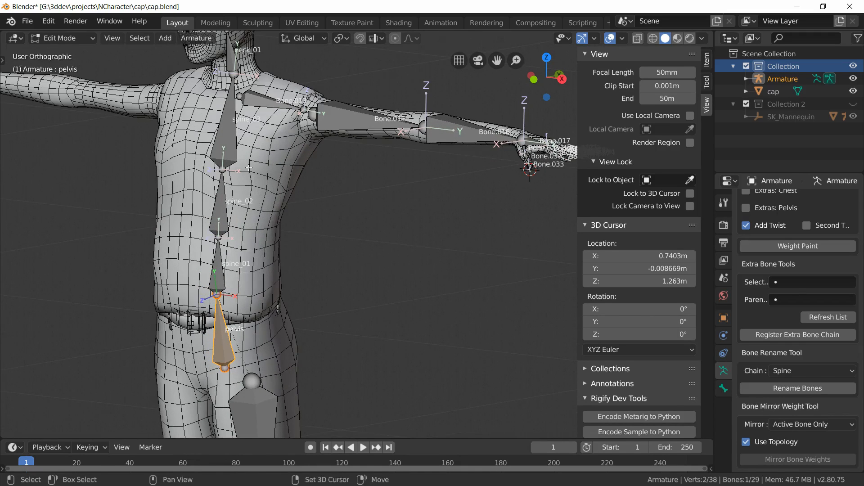
scroll(249, 167, down, 3)
shift+middle_drag(364, 344, 320, 175)
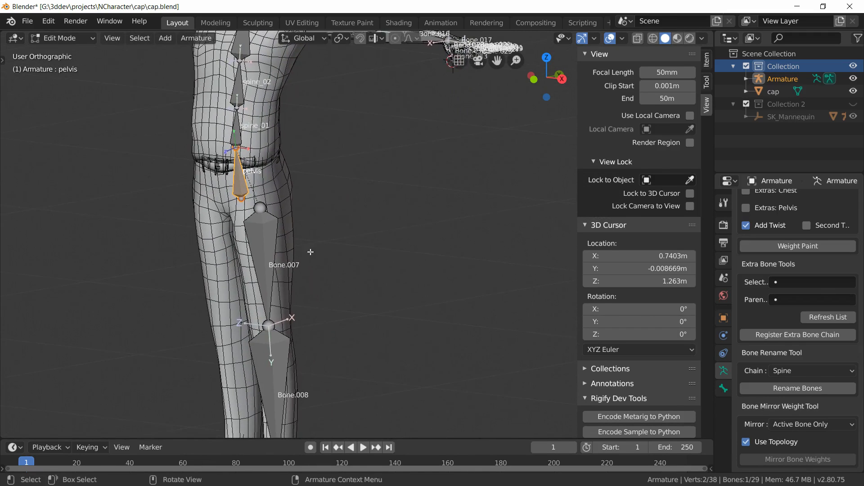
scroll(310, 251, down, 2)
click(292, 252)
shift+middle_drag(336, 280, 326, 242)
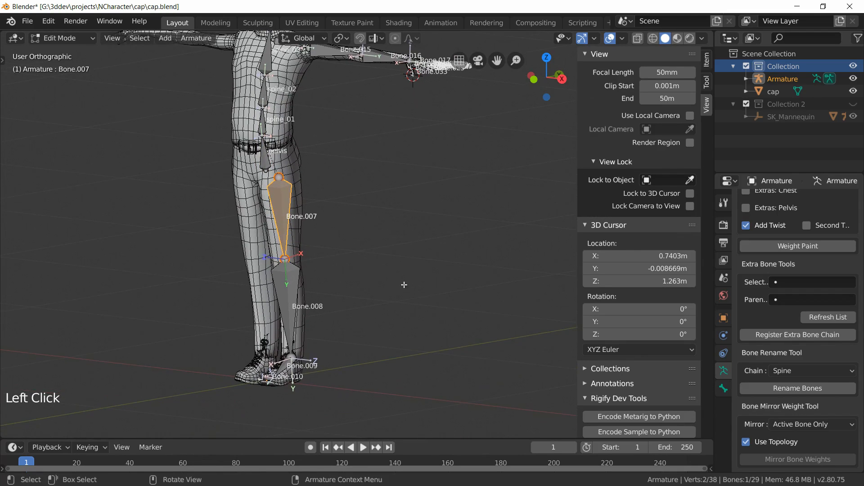
click(789, 370)
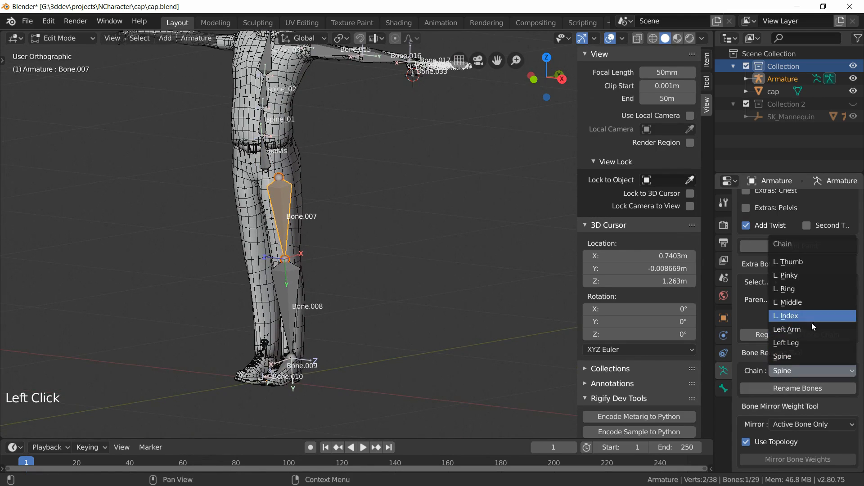
click(803, 343)
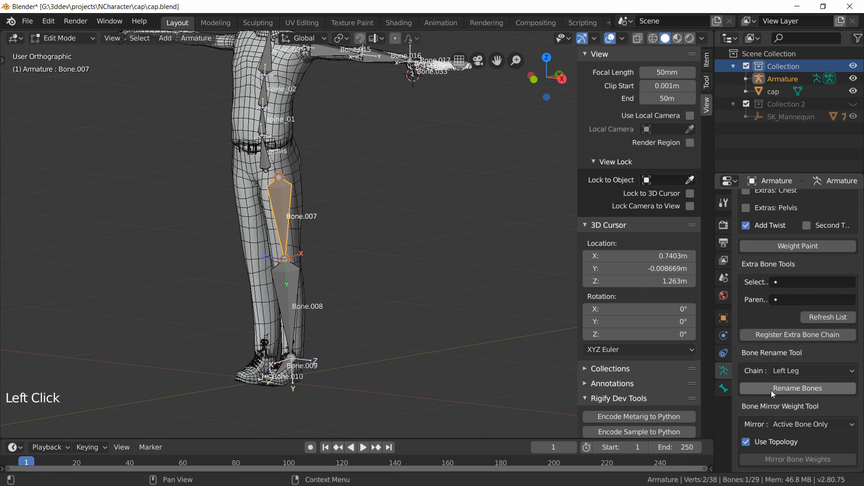
click(770, 388)
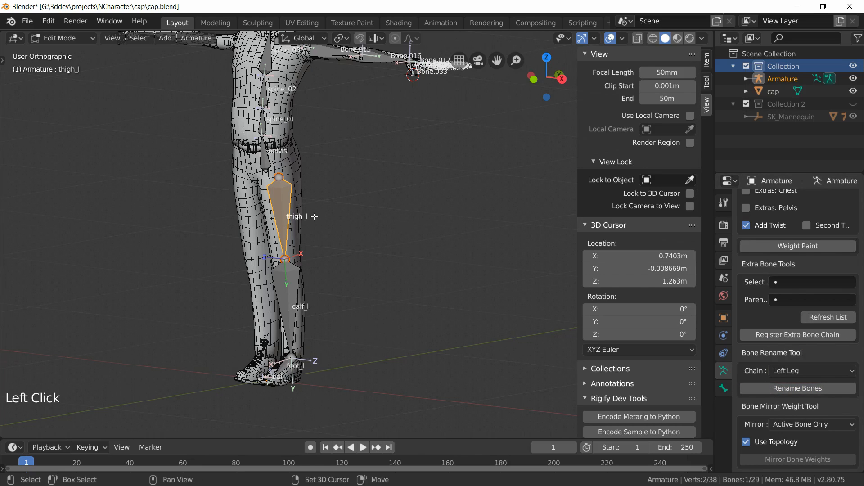
Step: Select the clavicle bone and rename the arm chain with Rename Bones set to Left Arm
shift+middle_drag(314, 217, 287, 331)
scroll(299, 180, up, 3)
shift+middle_drag(273, 239, 276, 281)
click(218, 181)
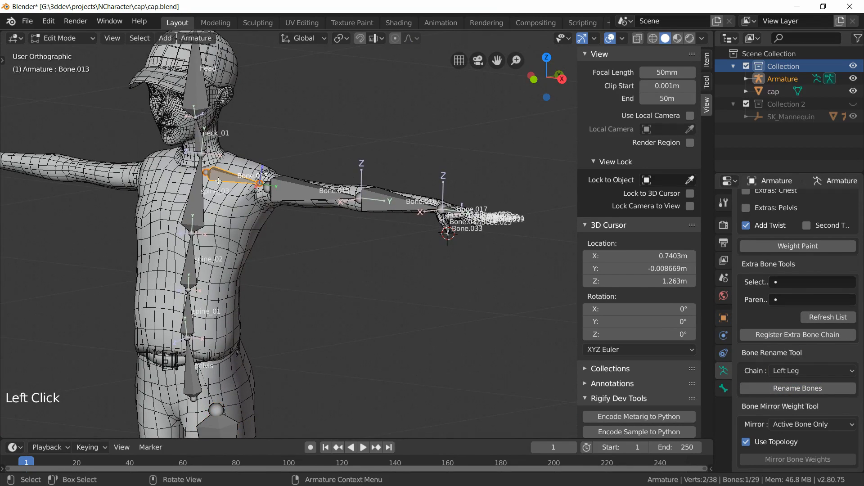
click(787, 370)
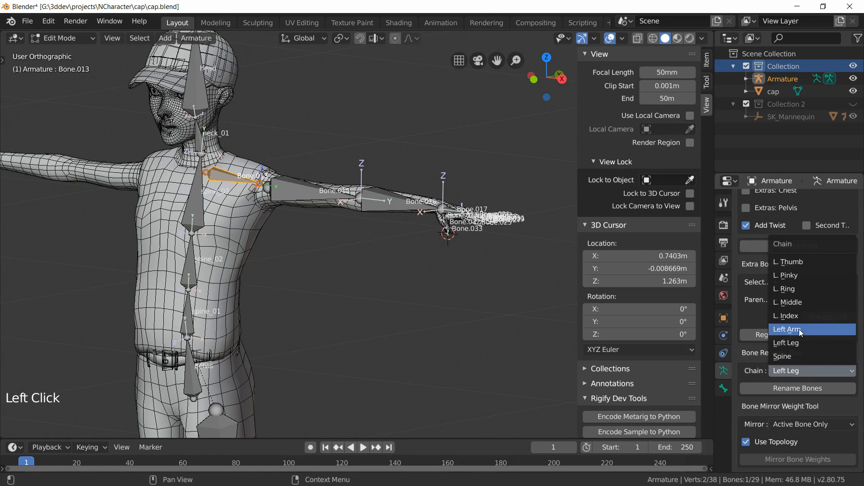
click(798, 329)
click(785, 388)
Step: Select the base bone of the index finger and rename its chain with the L. Index chain setting
middle_drag(302, 216, 278, 197)
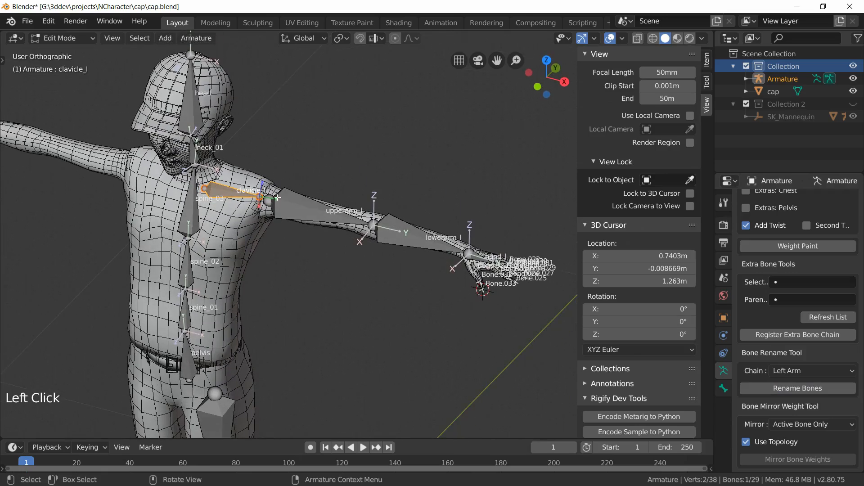
shift+middle_drag(494, 324, 293, 272)
scroll(283, 254, up, 4)
scroll(198, 179, up, 2)
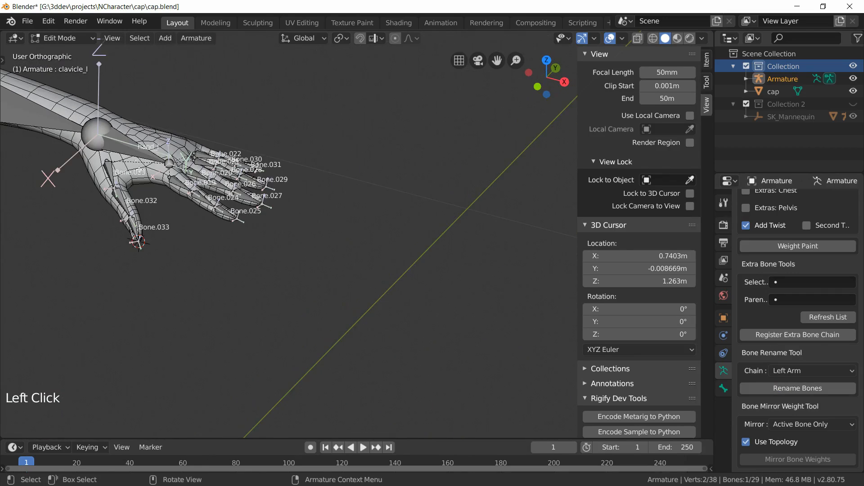
scroll(237, 270, up, 2)
shift+middle_drag(171, 219, 444, 162)
scroll(237, 270, up, 3)
click(212, 241)
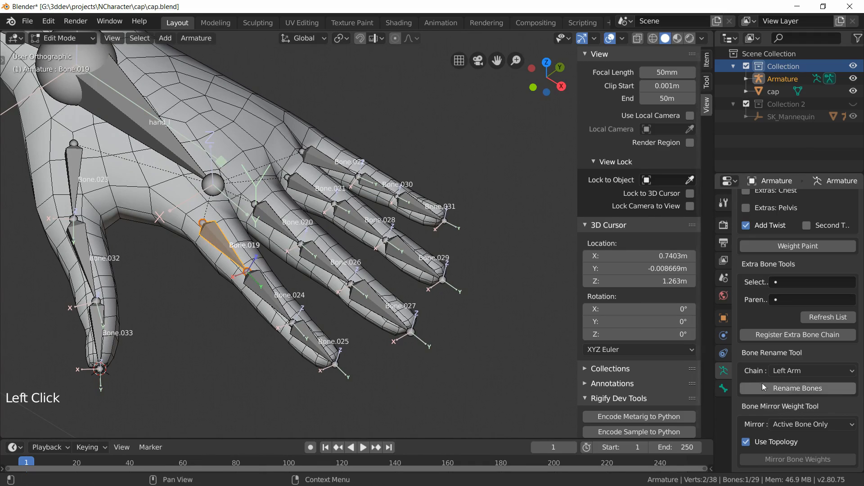
click(816, 372)
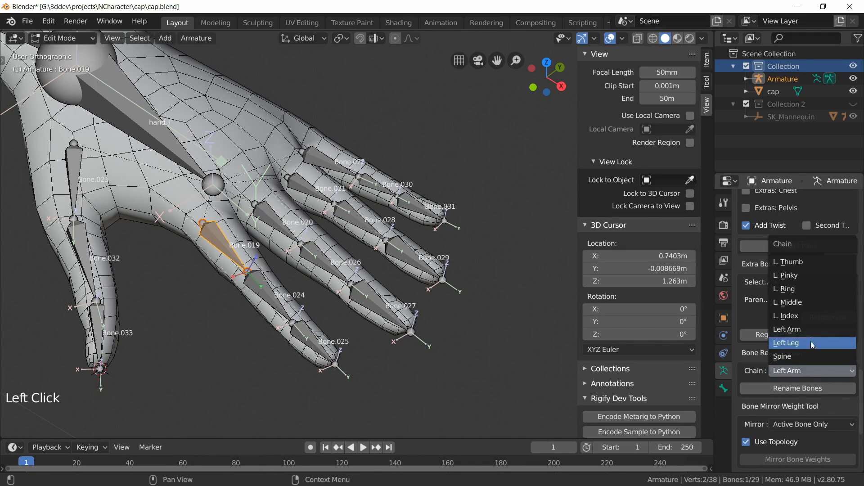
click(803, 315)
click(783, 388)
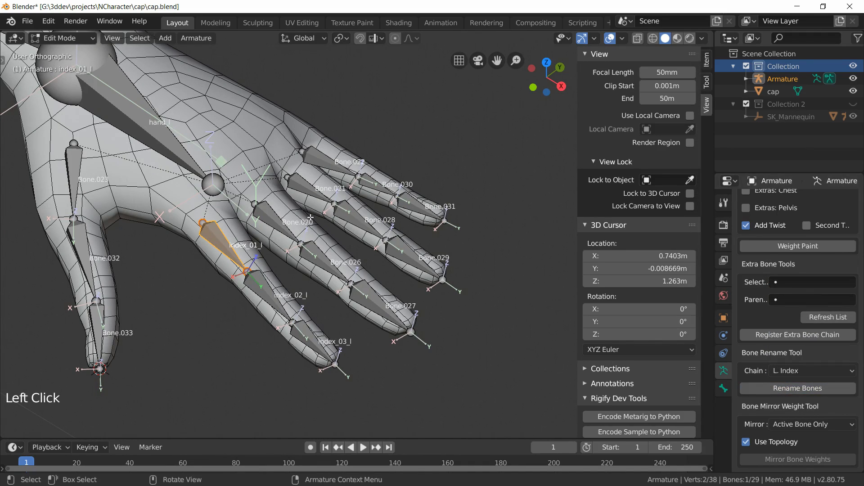
Step: Select the base bone of the middle finger and rename its chain with the L. Middle chain setting
click(251, 214)
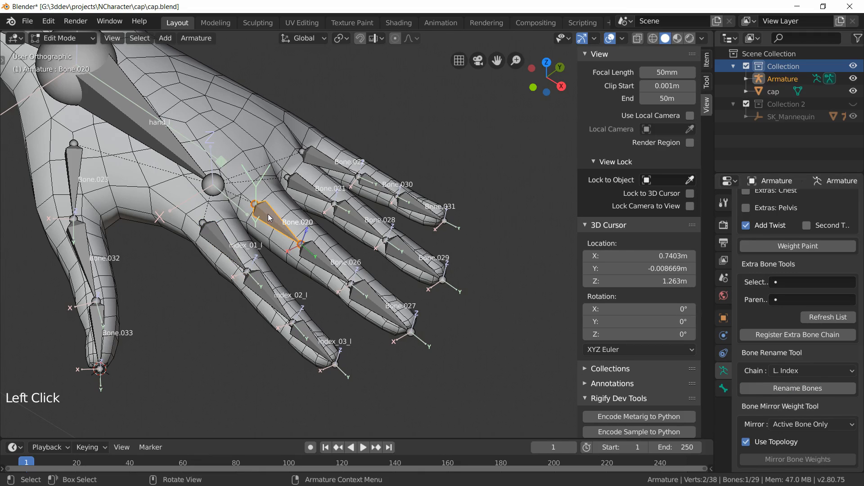
click(799, 371)
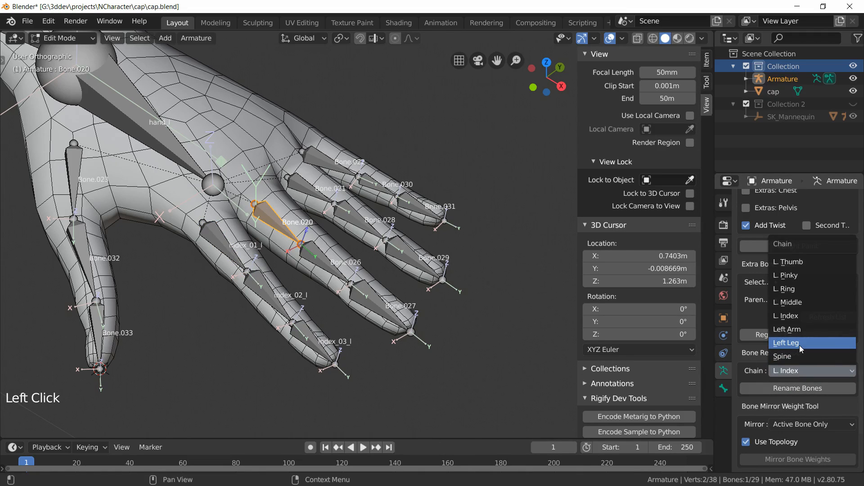
click(792, 302)
click(783, 388)
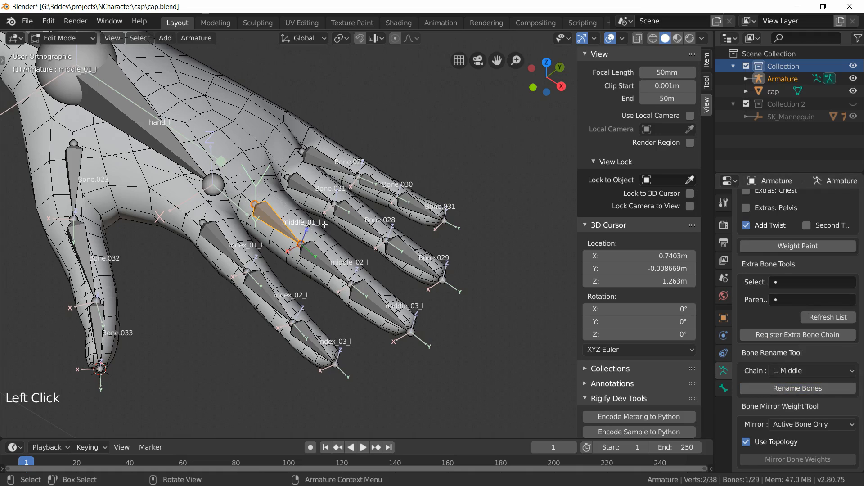
Step: Select the base bone of the ring finger and rename its chain with the L. Ring chain setting
click(304, 194)
click(805, 371)
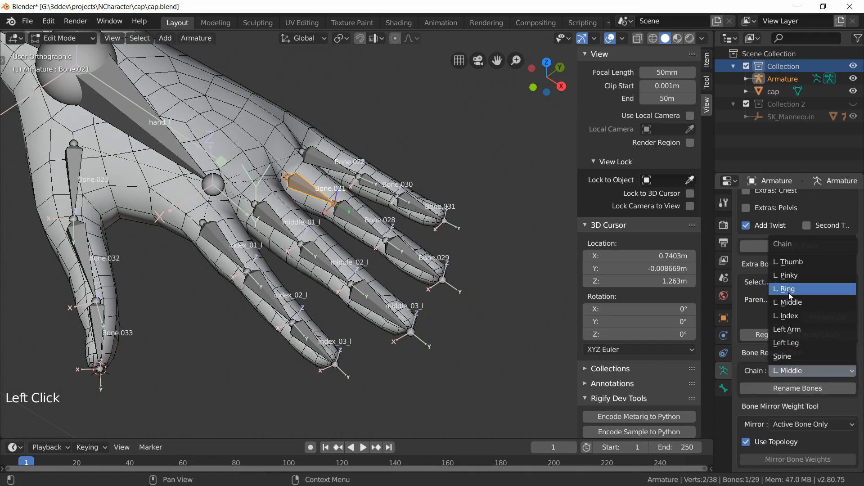
click(789, 291)
click(781, 389)
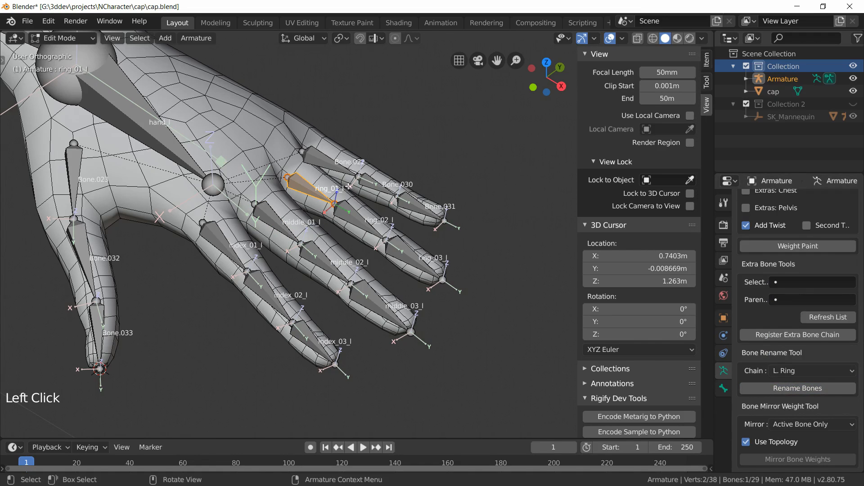
Step: Select the base bone of the pinky finger and rename its chain with the L. Pinky chain setting
click(326, 165)
click(794, 371)
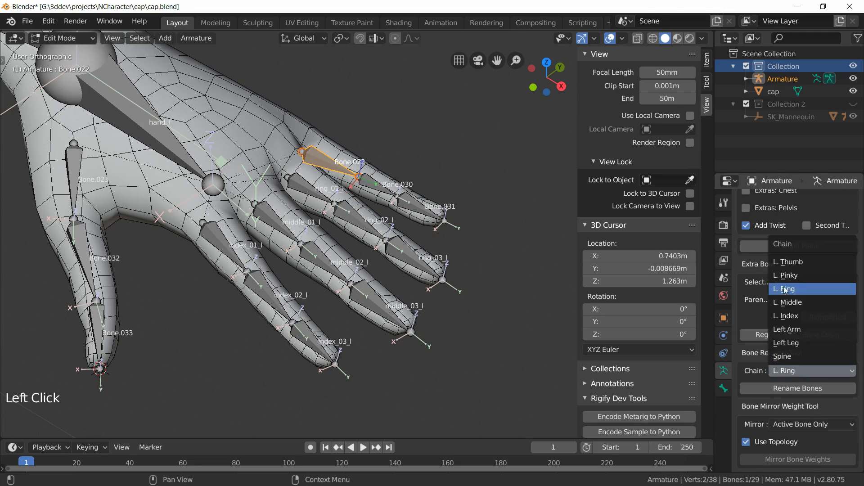
click(788, 275)
click(785, 388)
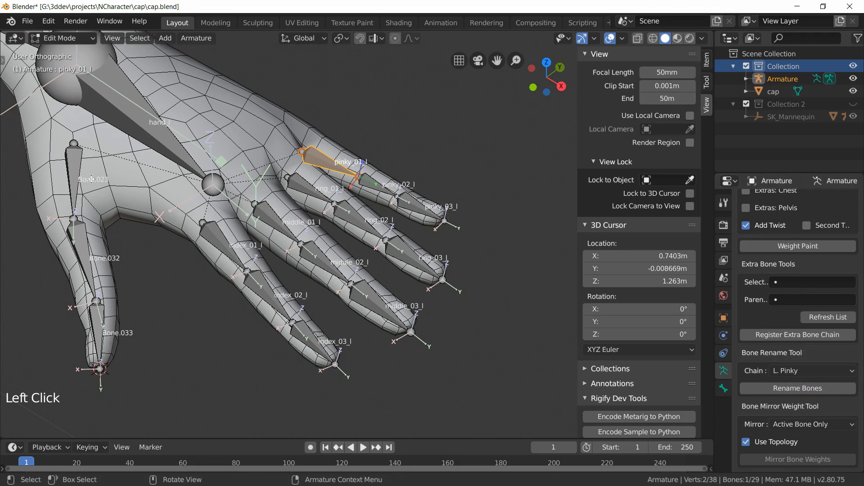
Step: Select the base bone of the thumb and rename its chain with the L. Thumb chain setting
click(91, 179)
click(793, 371)
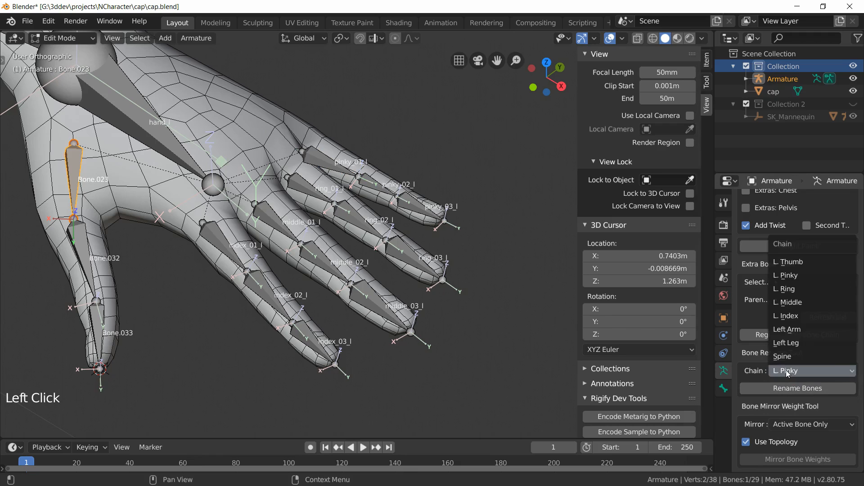
click(785, 262)
scroll(407, 270, down, 4)
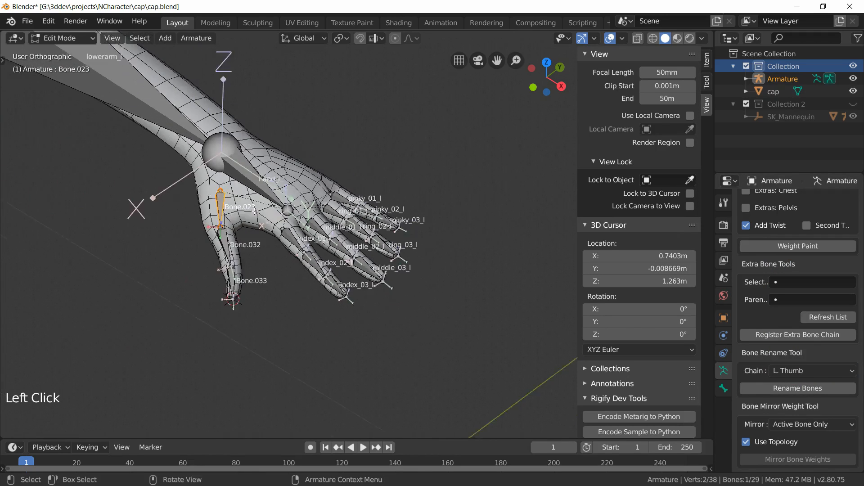
middle_drag(407, 270, 282, 244)
middle_drag(205, 237, 310, 224)
scroll(311, 224, up, 3)
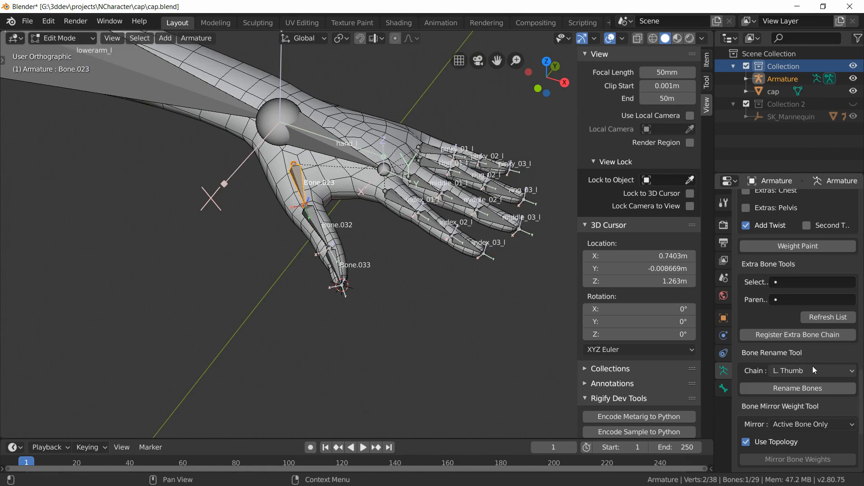
click(796, 388)
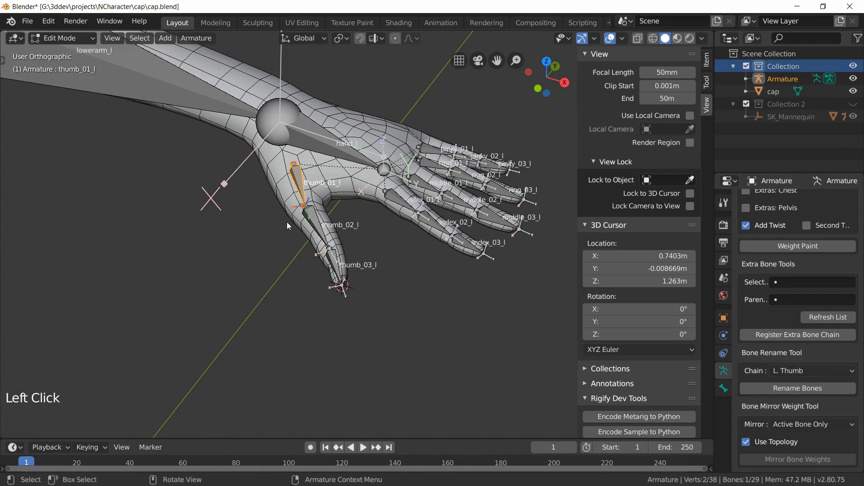
Step: Save the blend file
scroll(351, 246, down, 6)
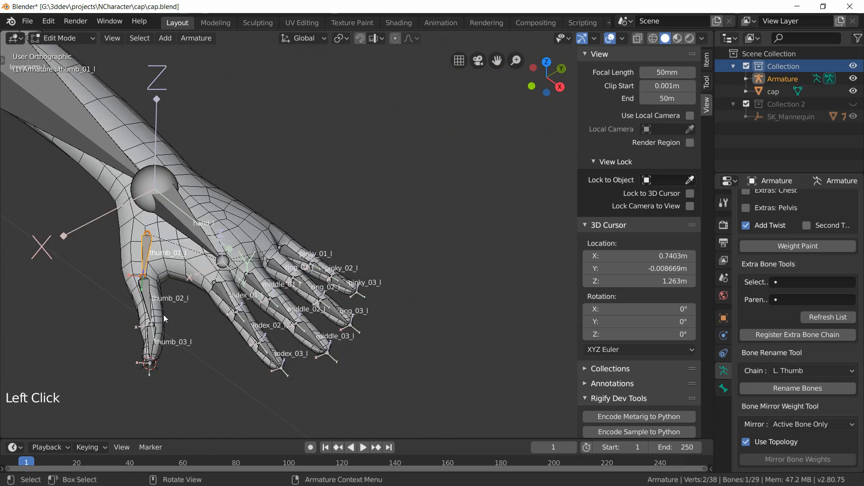
middle_drag(150, 307, 263, 250)
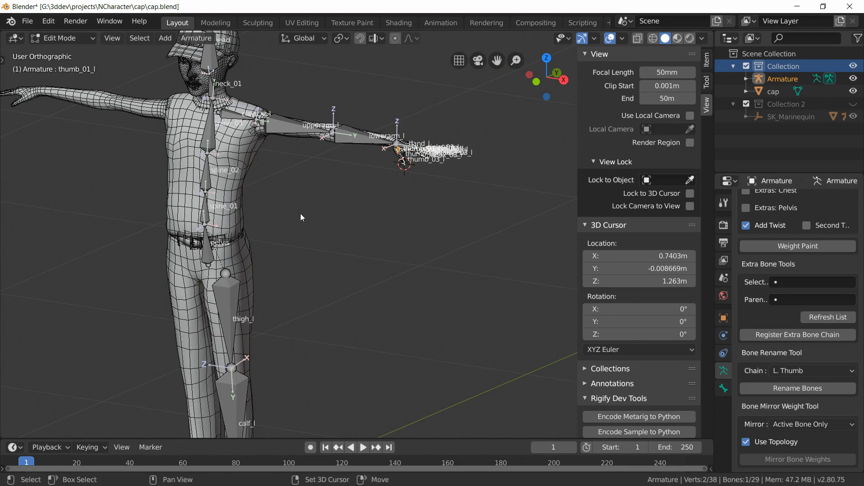
shift+middle_drag(300, 214, 274, 241)
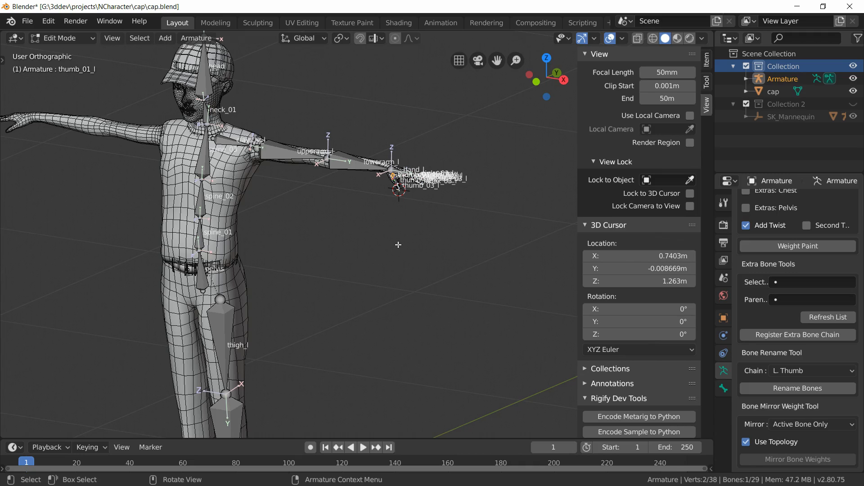
middle_drag(336, 285, 308, 256)
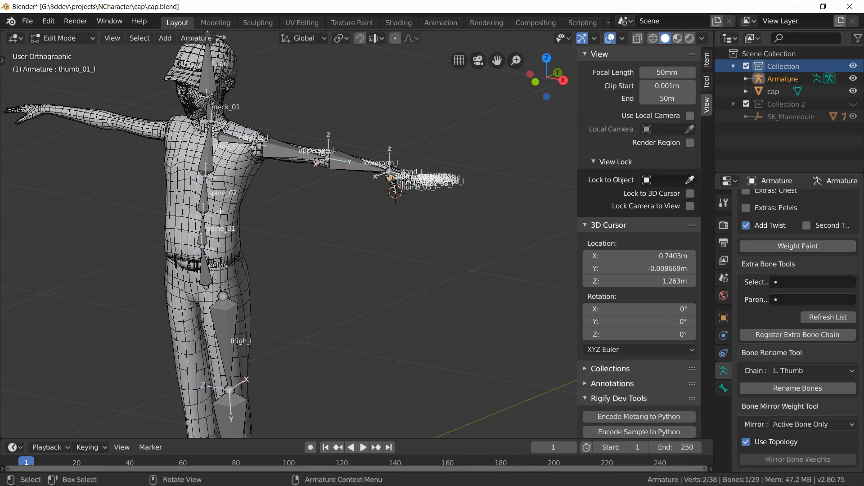
middle_drag(168, 241, 202, 250)
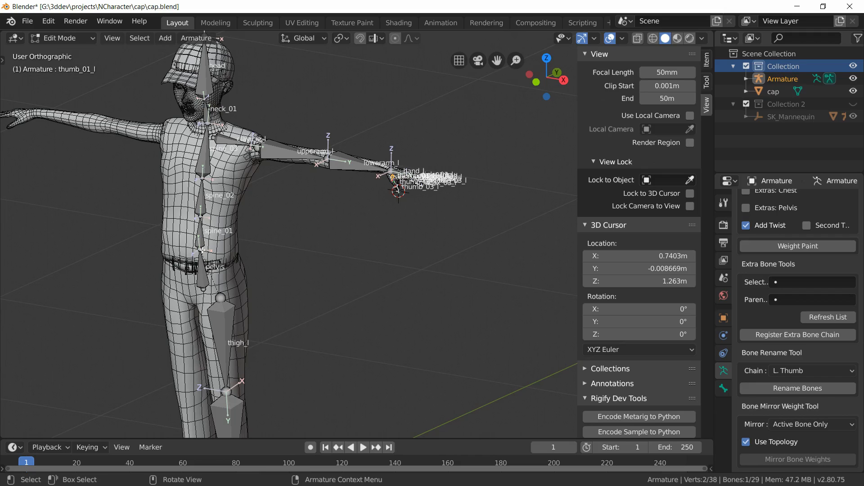
key(ctrl+s)
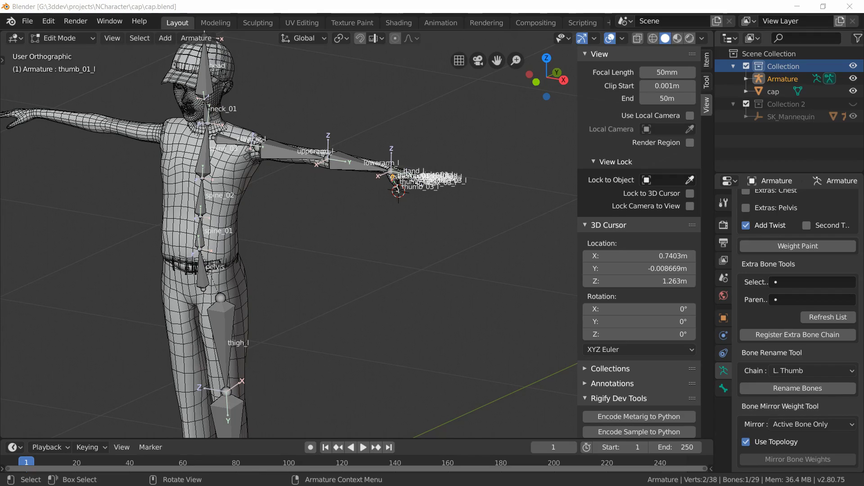
Step: Briefly show the mannequin collection to compare skeletons, then hide it again
scroll(837, 344, down, 8)
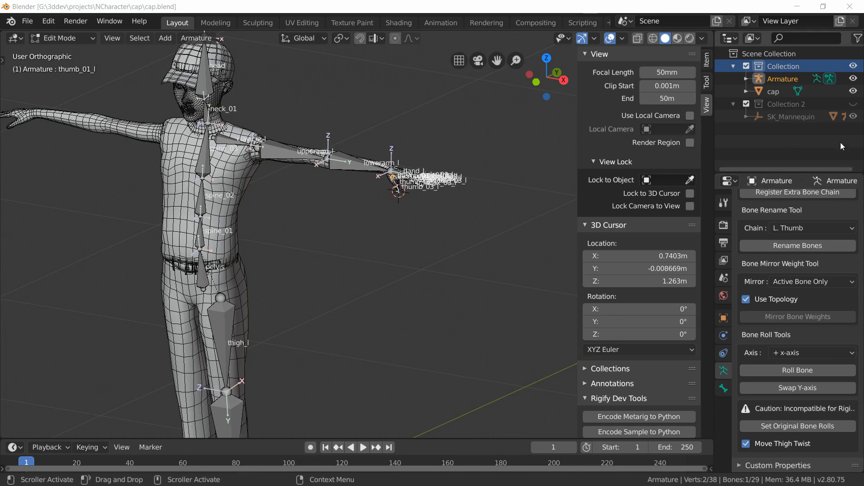
click(853, 104)
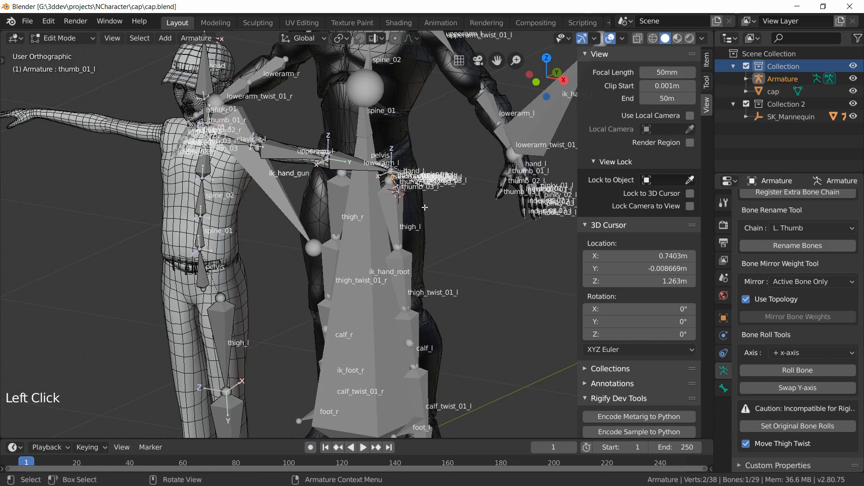
click(853, 104)
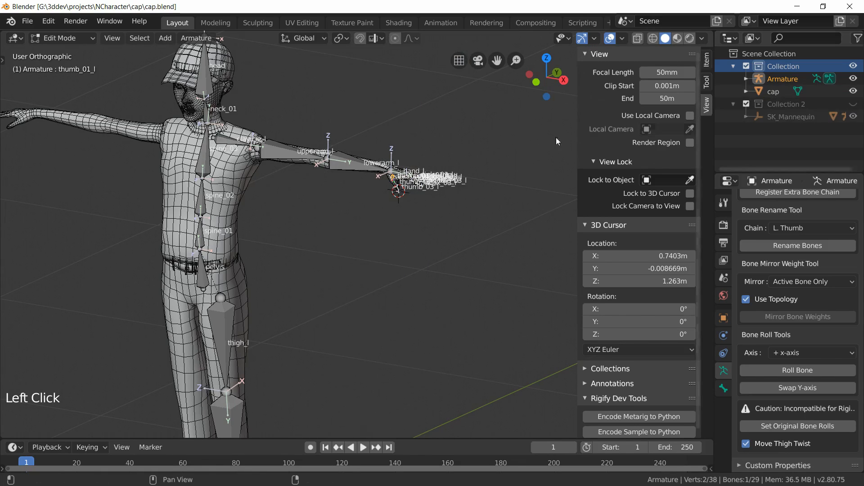
Step: Select the pelvis, spine_01 and spine_02 bones and roll them to the - z-axis with Roll Bone
middle_drag(247, 272, 256, 257)
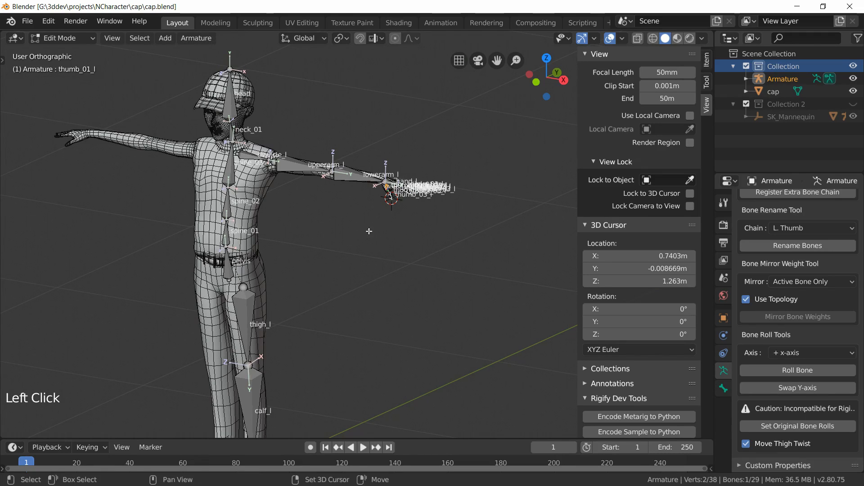
shift+middle_drag(369, 266, 380, 222)
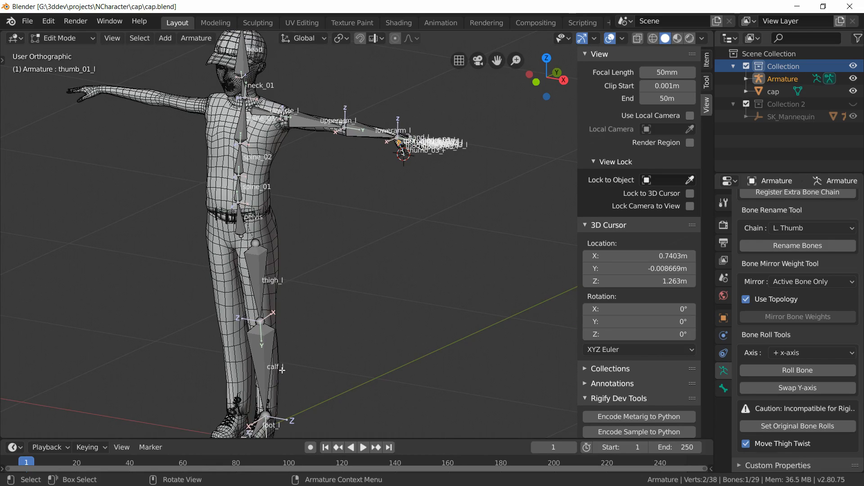
scroll(282, 370, up, 1)
scroll(243, 236, up, 1)
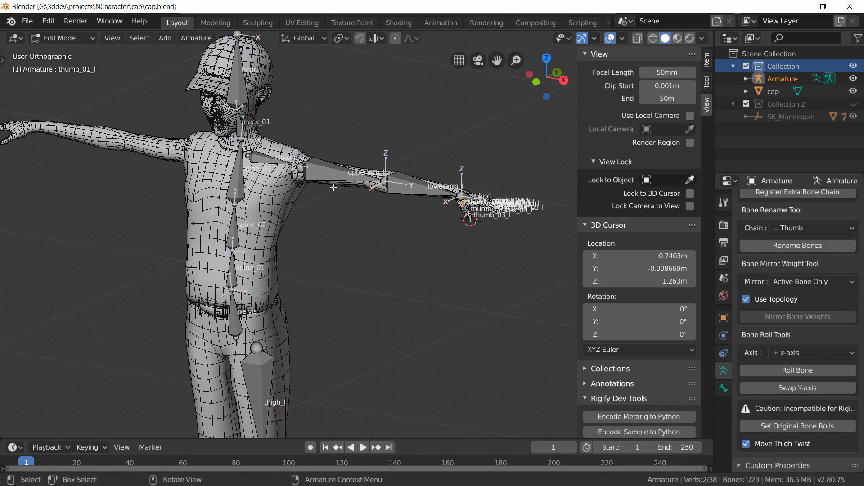
scroll(241, 239, up, 2)
scroll(149, 263, up, 2)
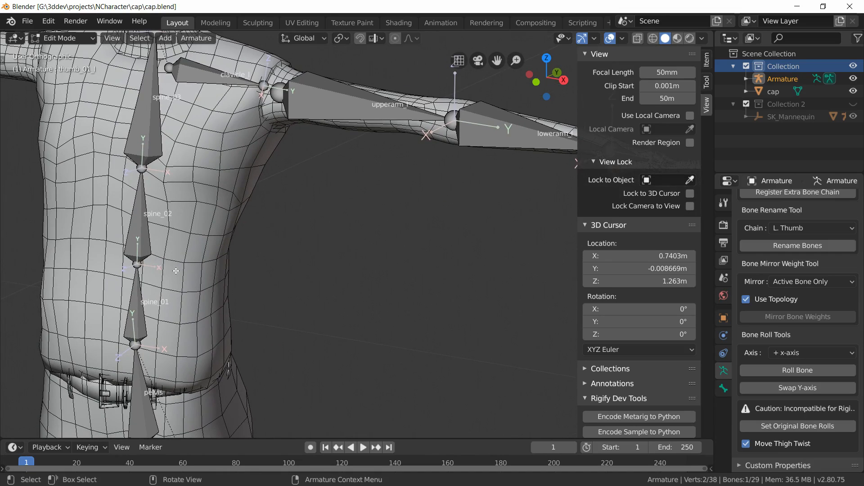
middle_drag(183, 291, 133, 279)
key(KP_3)
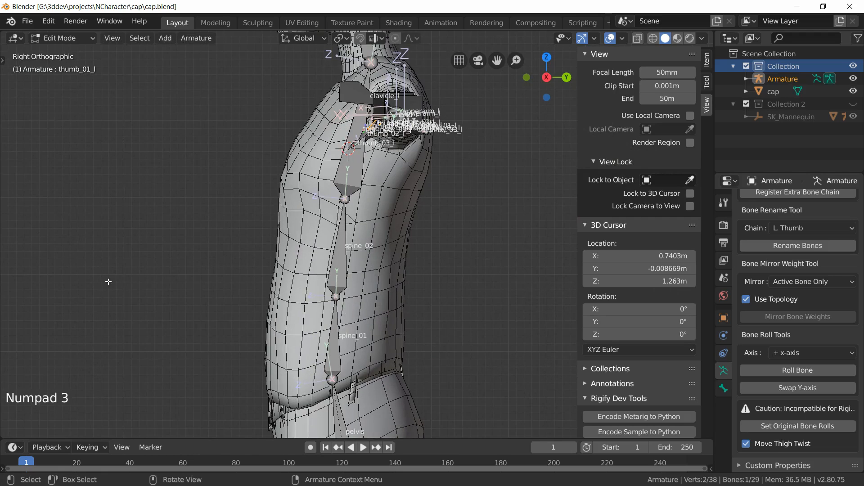
middle_drag(283, 268, 229, 331)
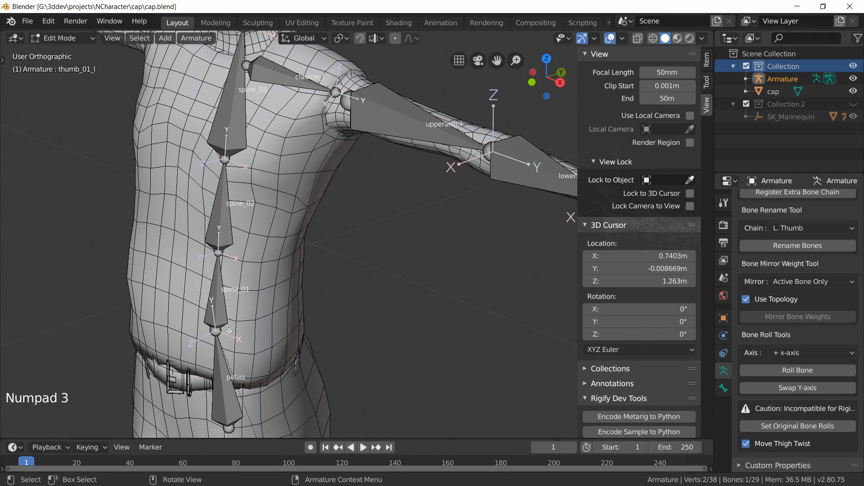
click(221, 383)
shift+click(217, 304)
shift+click(224, 186)
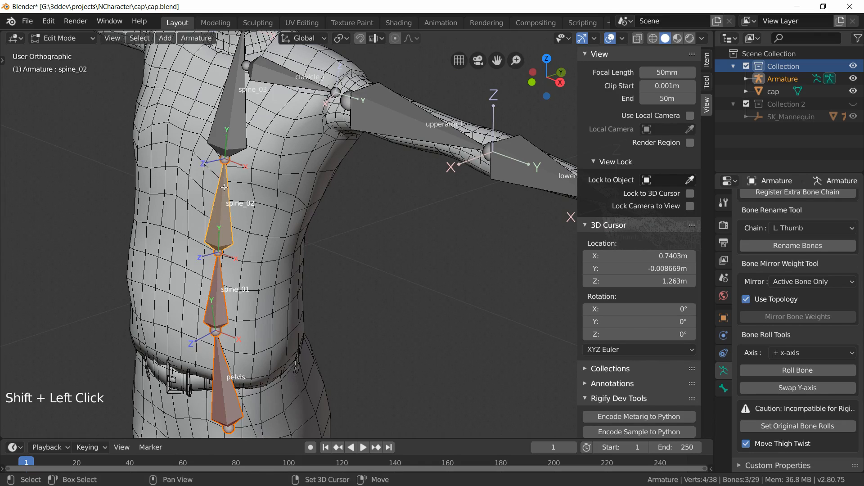
middle_drag(232, 162, 277, 193)
middle_drag(365, 266, 322, 263)
scroll(335, 274, down, 3)
scroll(322, 263, up, 2)
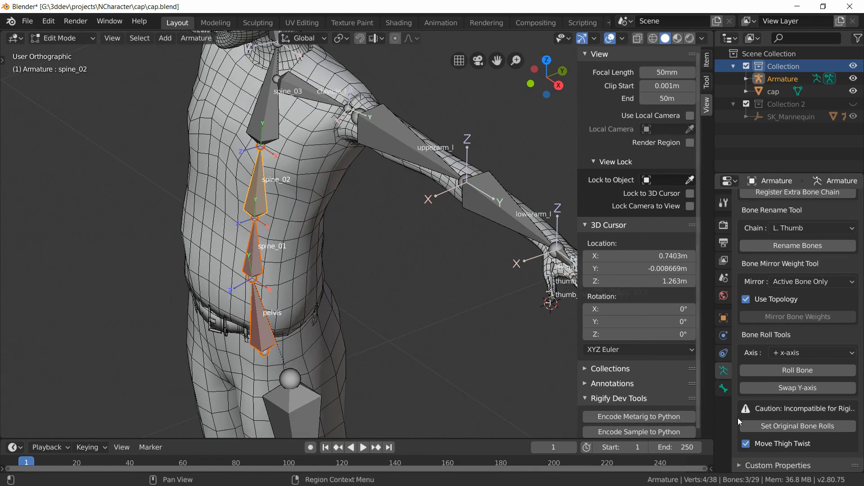
click(784, 353)
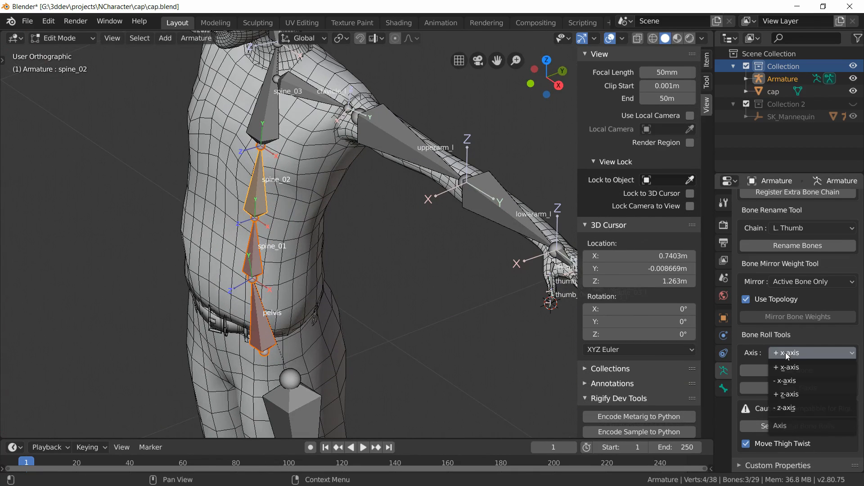
click(797, 406)
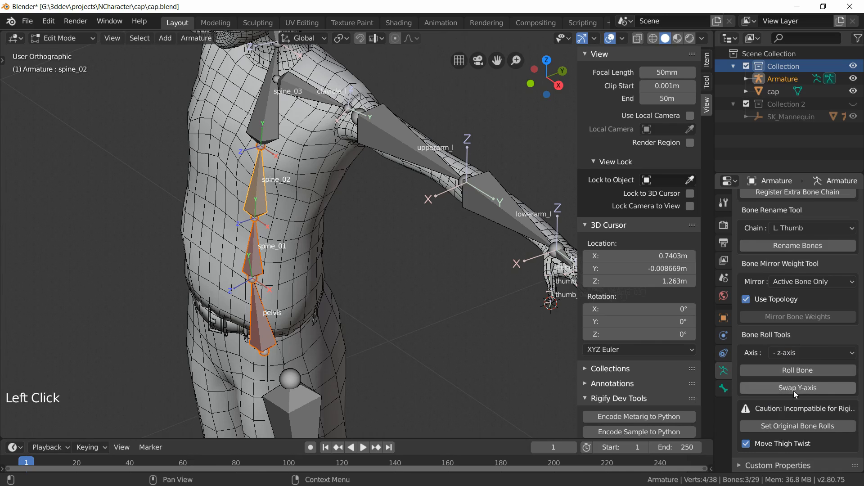
click(783, 369)
Step: Select the spine_03 bone and roll it to the - z-axis as well
shift+middle_drag(331, 232, 328, 258)
middle_drag(329, 258, 290, 239)
shift+middle_drag(331, 158, 293, 266)
click(296, 254)
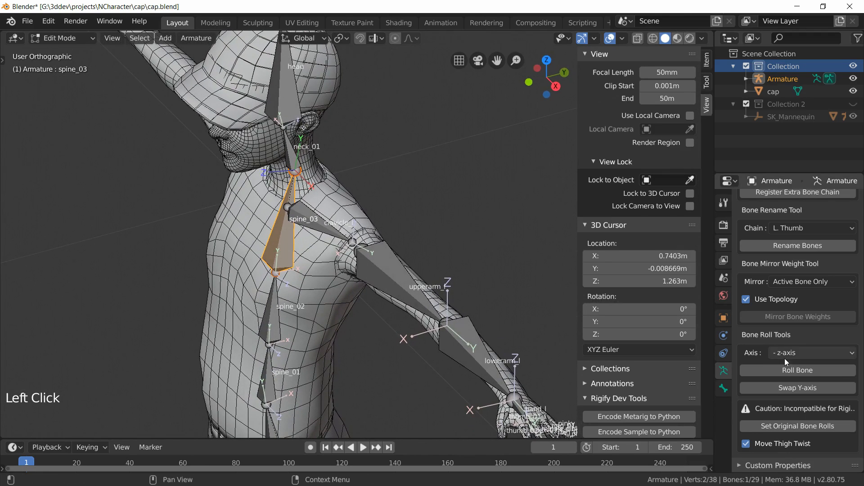
click(797, 370)
Step: Select the neck_01 bone and roll it to the + z-axis with Roll Bone
shift+middle_drag(360, 211, 375, 297)
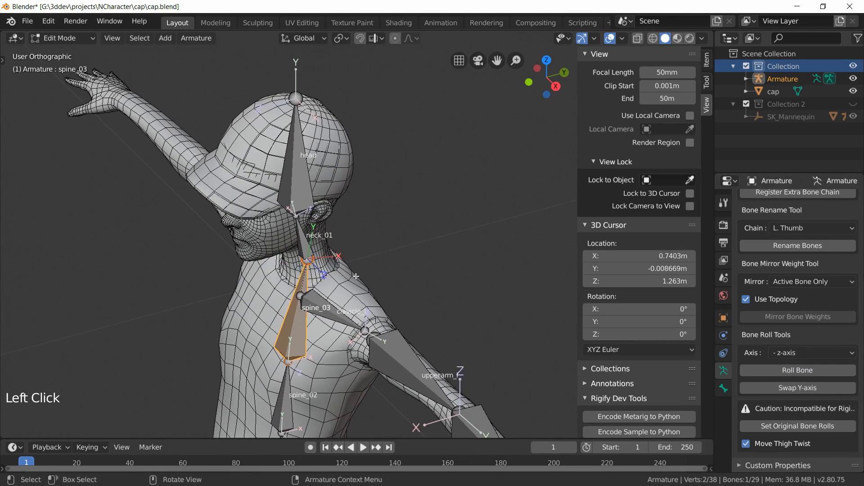
middle_drag(313, 234, 307, 224)
scroll(307, 224, up, 1)
click(301, 248)
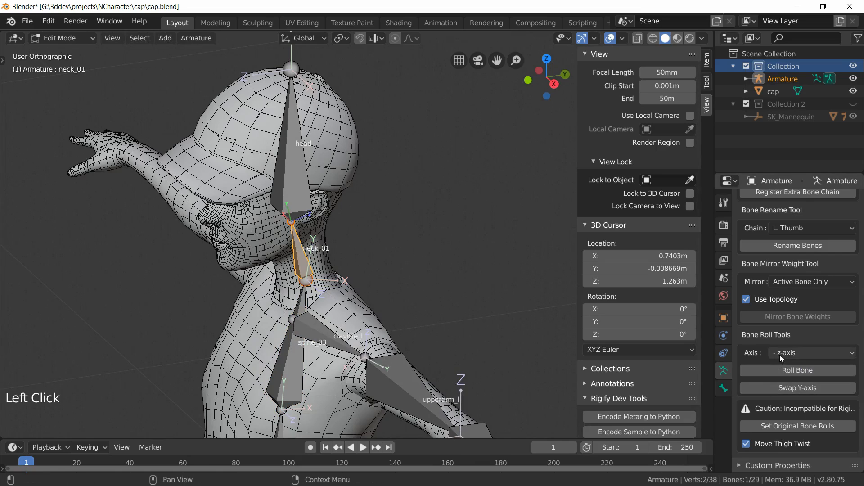
click(795, 355)
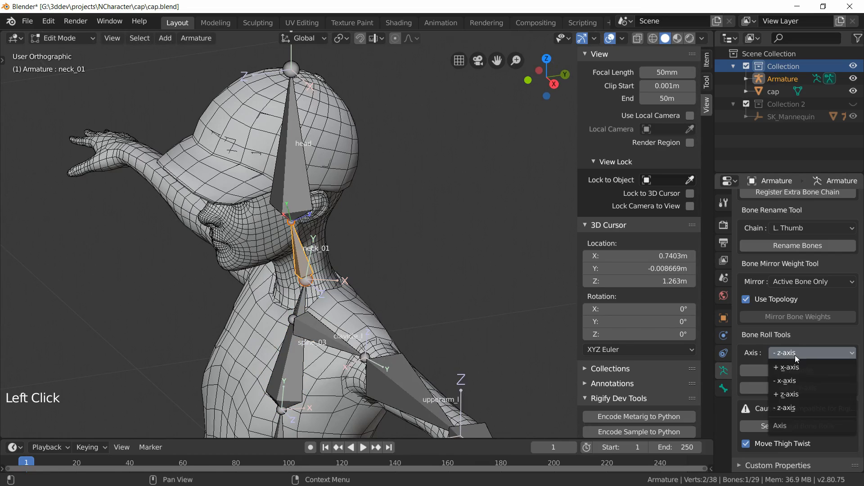
click(792, 394)
click(773, 370)
Step: Select the head bone and roll it to the - z-axis with Roll Bone
shift+middle_drag(288, 158, 304, 212)
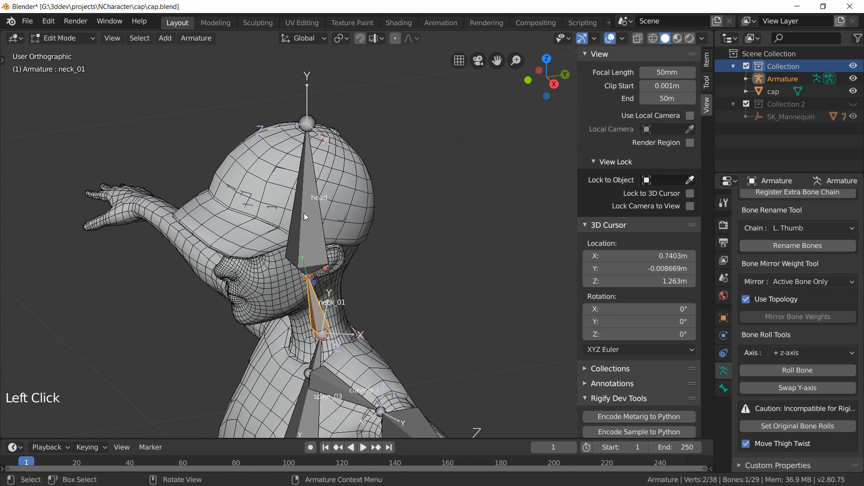
click(306, 212)
click(809, 352)
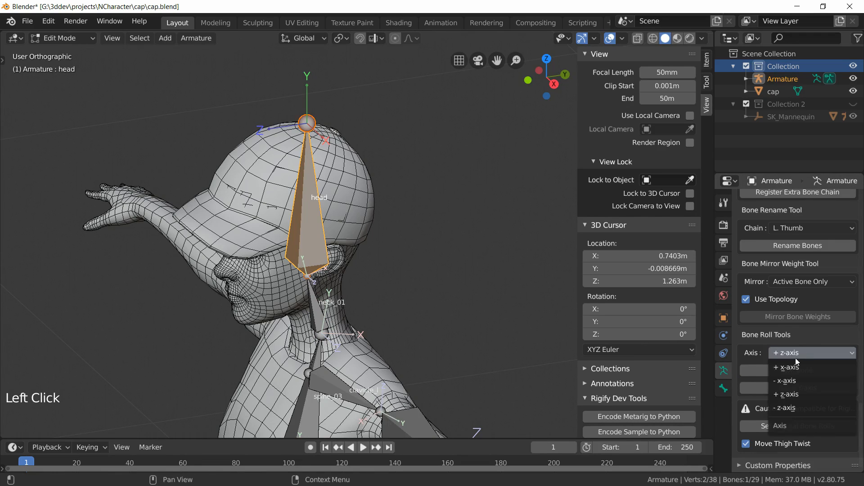
click(798, 399)
click(782, 367)
Step: Select the left calf bone and roll it to the - x-axis with Roll Bone
scroll(386, 244, down, 2)
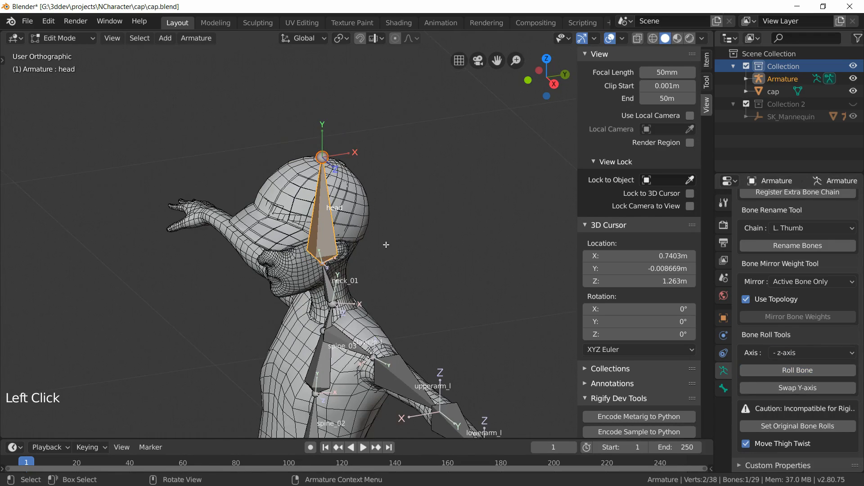
shift+middle_drag(386, 245, 344, 131)
middle_drag(341, 367, 323, 193)
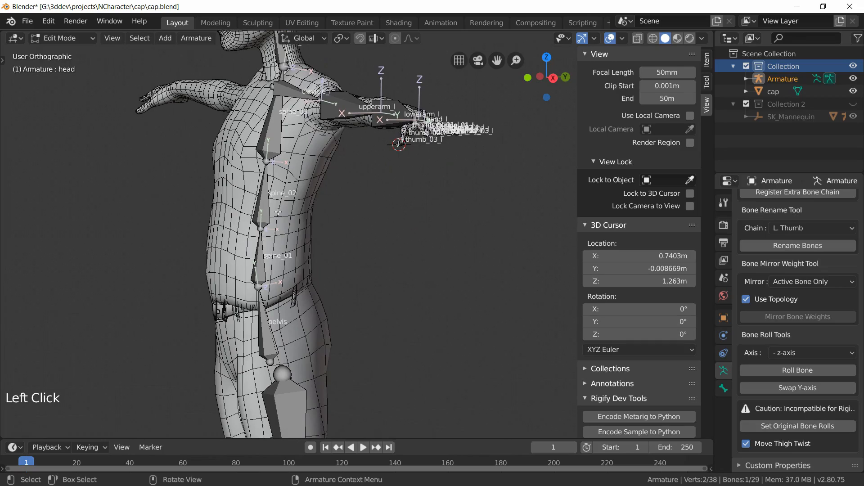
shift+middle_drag(277, 212, 277, 423)
middle_drag(304, 390, 265, 258)
middle_drag(362, 249, 260, 207)
click(259, 207)
shift+middle_drag(332, 332, 259, 235)
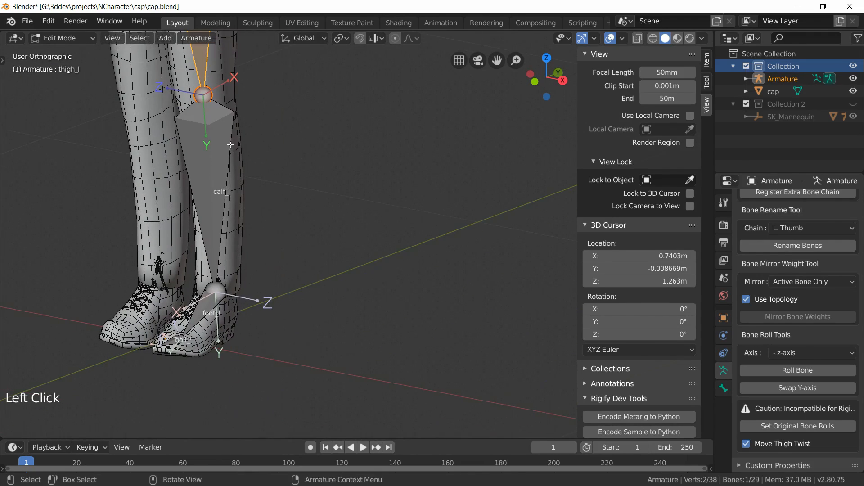
shift+middle_drag(269, 291, 223, 198)
click(198, 153)
shift+middle_drag(198, 153, 259, 238)
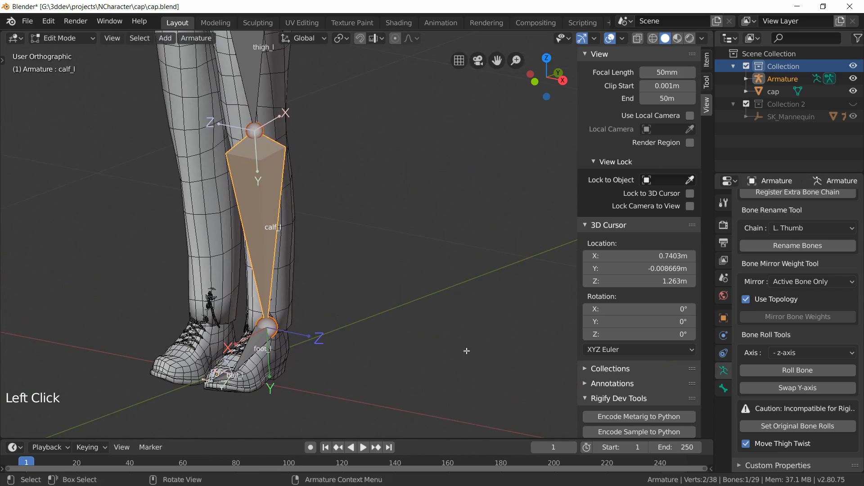
click(795, 352)
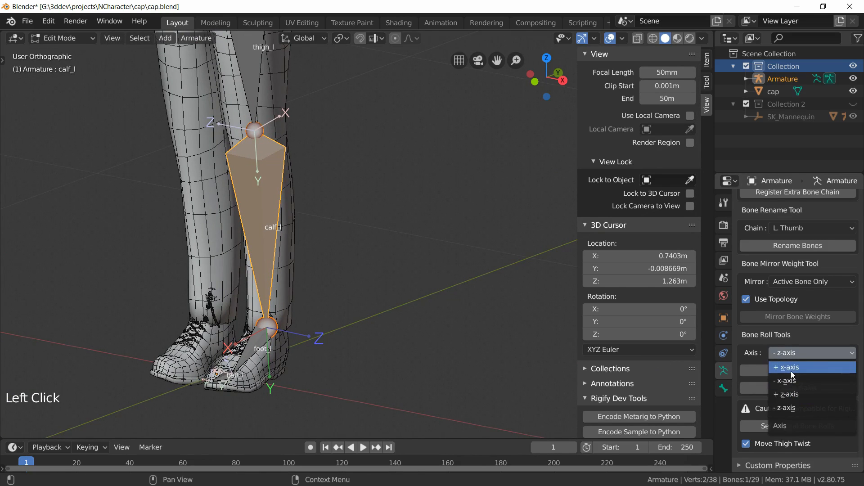
click(789, 380)
click(781, 369)
Step: Orbit and zoom around the left leg to examine the calf bone's axis orientation against the mesh
shift+middle_drag(338, 316, 230, 373)
shift+middle_drag(373, 171, 421, 246)
middle_drag(379, 275, 454, 239)
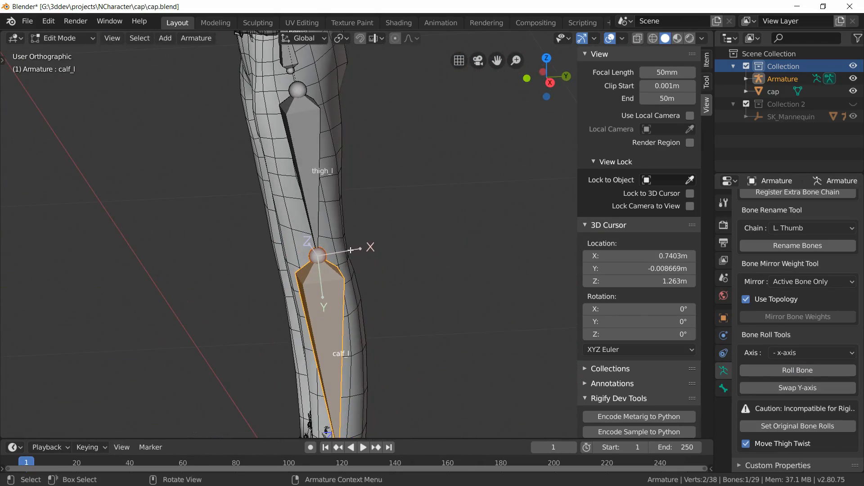
shift+middle_drag(430, 305, 244, 220)
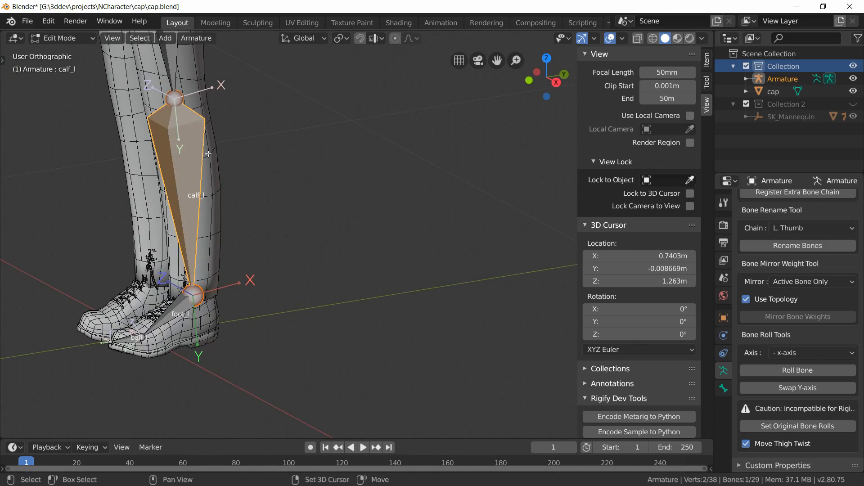
shift+middle_drag(189, 70, 220, 175)
shift+middle_drag(377, 325, 342, 268)
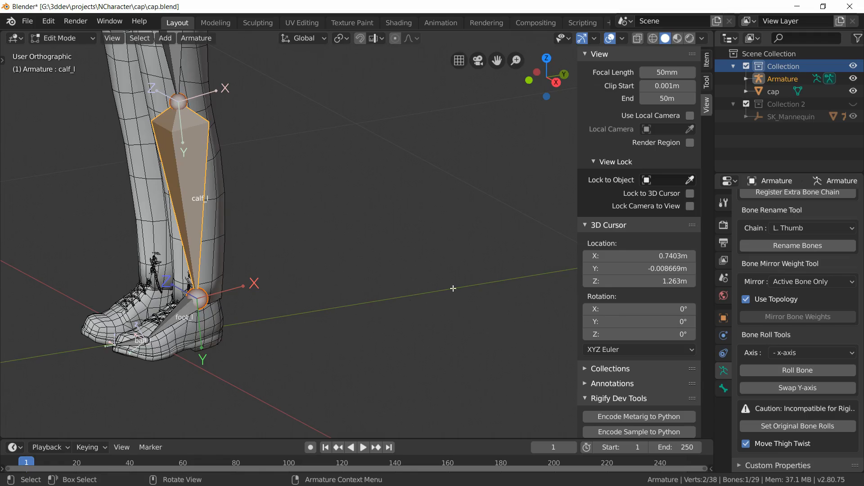
shift+middle_drag(245, 193, 433, 306)
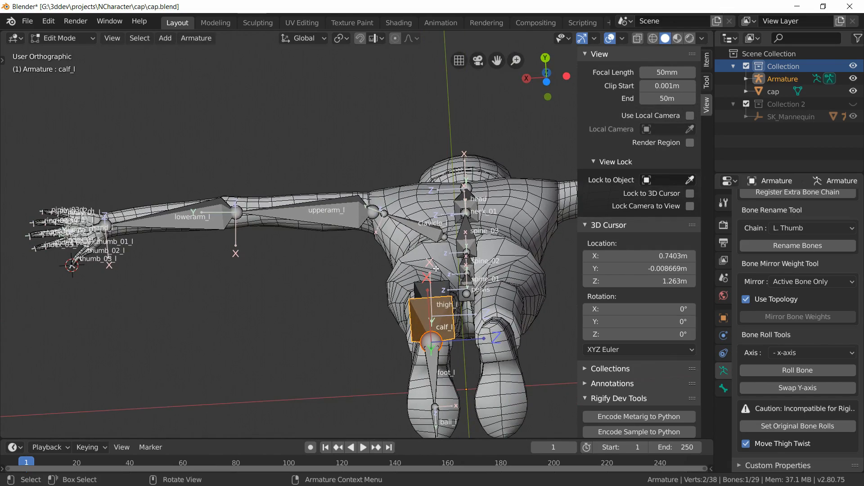
middle_drag(438, 297, 348, 370)
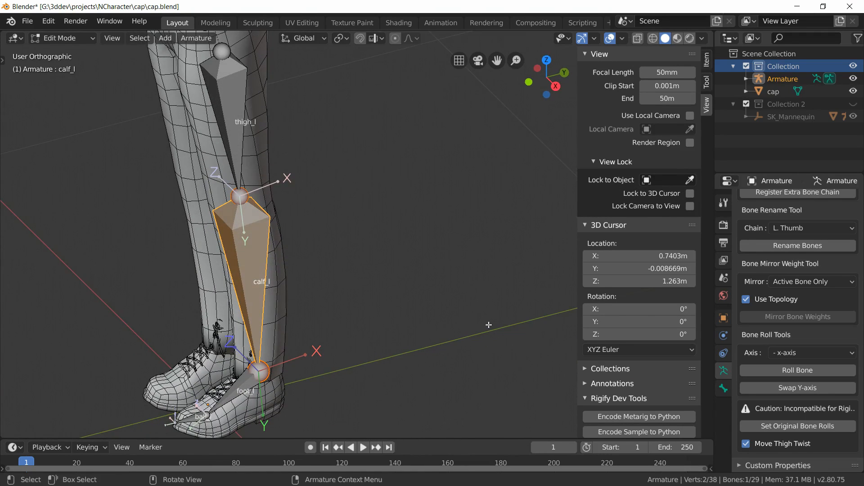
scroll(438, 333, down, 3)
middle_drag(331, 280, 361, 267)
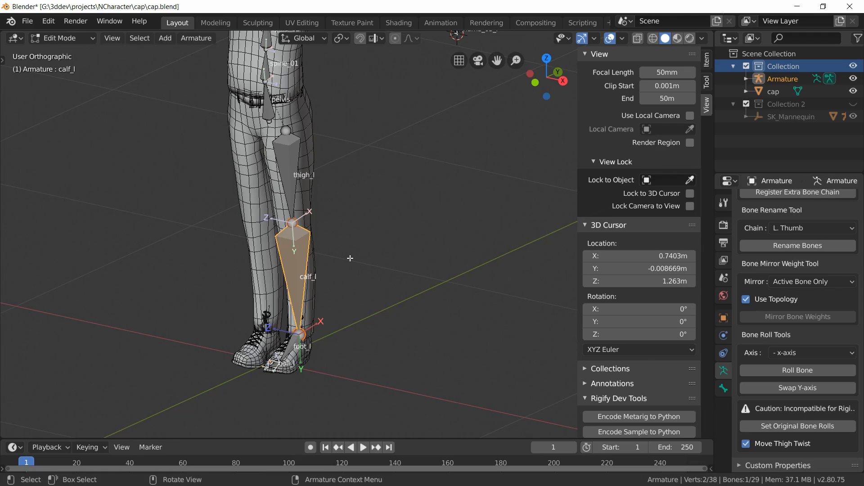
middle_drag(350, 258, 358, 252)
scroll(358, 250, down, 2)
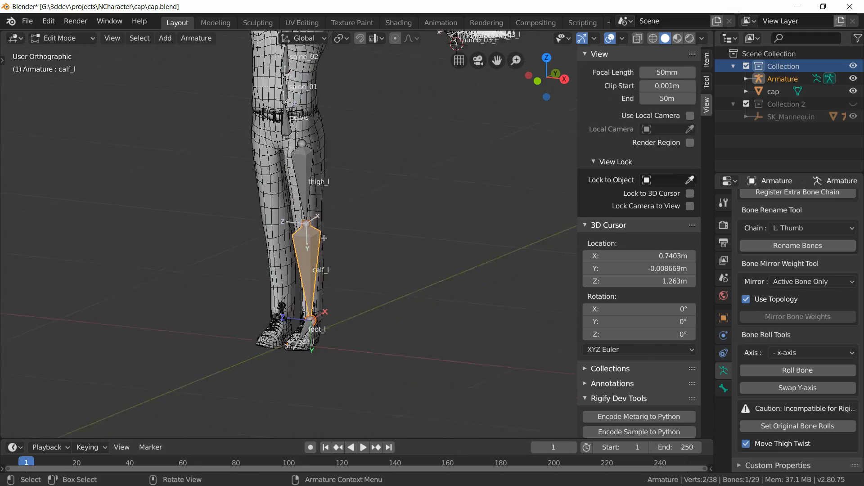
shift+middle_drag(359, 153, 334, 271)
scroll(334, 271, up, 3)
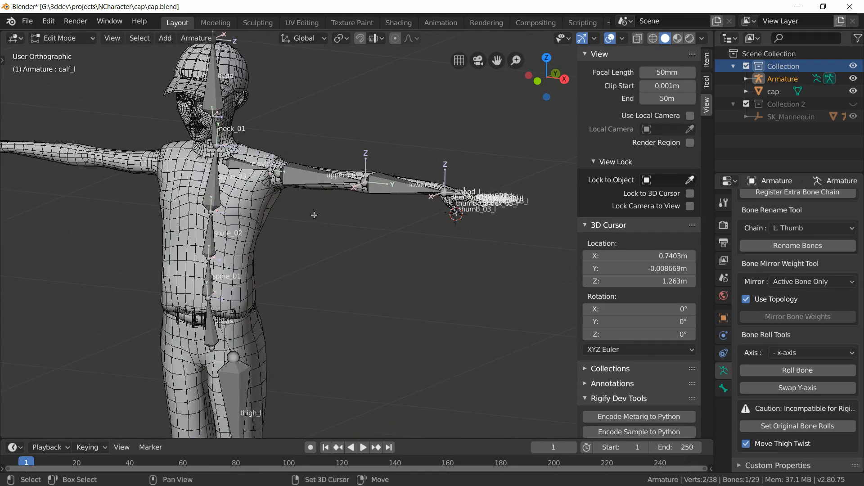
shift+middle_drag(315, 215, 318, 300)
scroll(318, 300, up, 4)
shift+middle_drag(186, 332, 303, 357)
scroll(336, 244, up, 3)
shift+middle_drag(225, 297, 393, 177)
Step: Select the left clavicle, upperarm and lowerarm bones and roll them to the - x-axis
click(122, 147)
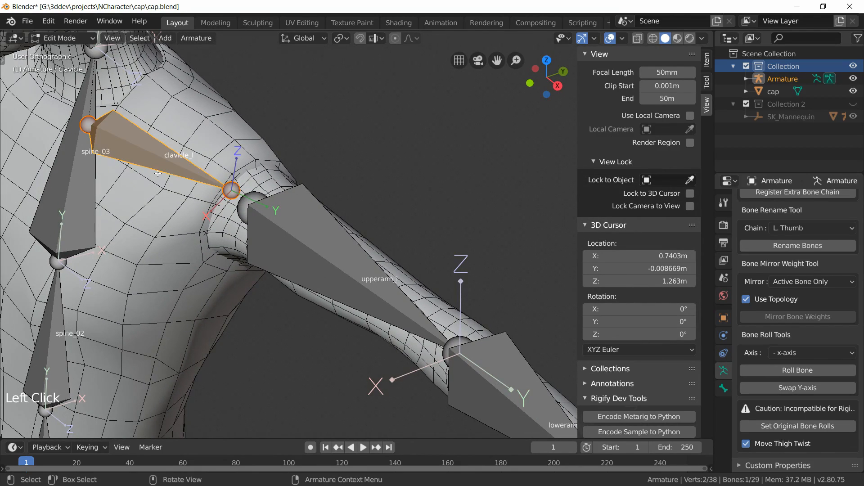
shift+click(348, 293)
shift+middle_drag(469, 400, 366, 289)
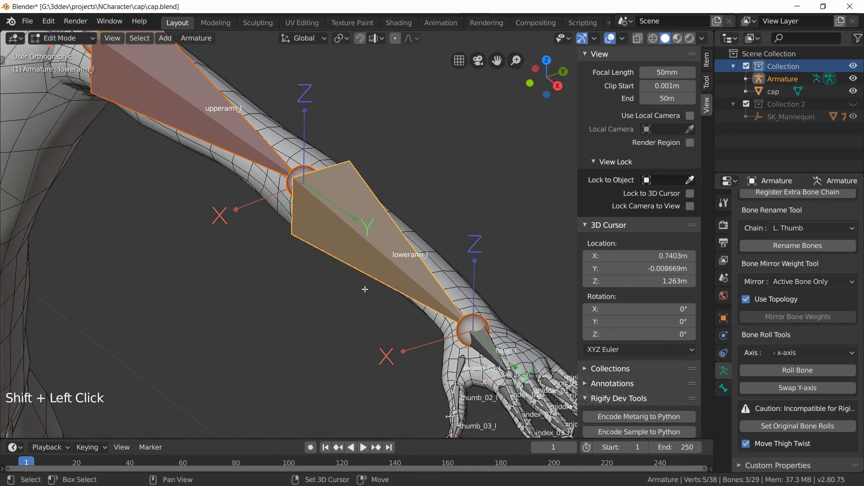
click(797, 370)
Step: Examine the left arm bones' axes from several angles, then deselect all bones
shift+middle_drag(326, 263, 399, 401)
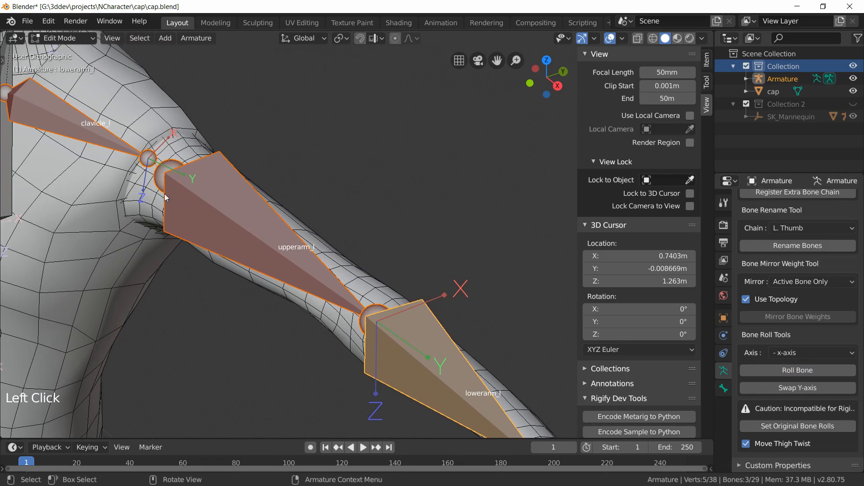
middle_drag(163, 135, 86, 131)
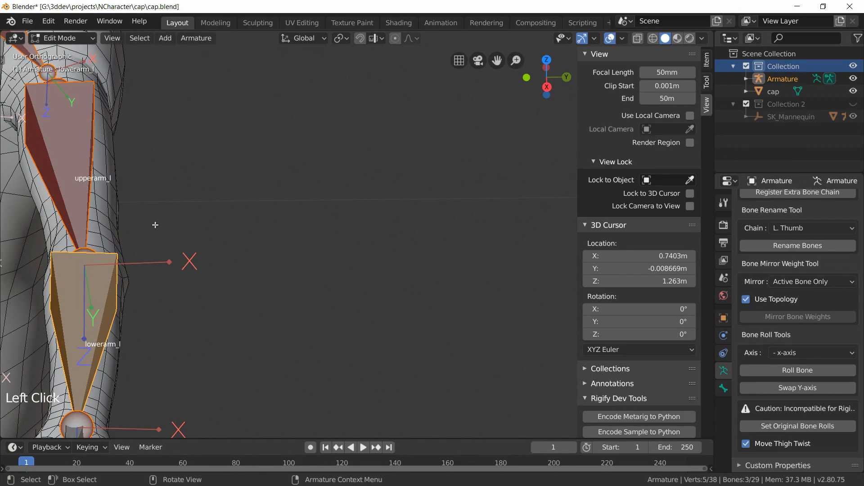
scroll(162, 265, down, 2)
shift+middle_drag(267, 272, 381, 166)
middle_drag(329, 247, 364, 252)
shift+middle_drag(441, 293, 291, 196)
scroll(296, 191, up, 3)
scroll(297, 191, up, 1)
shift+middle_drag(315, 127, 320, 223)
scroll(233, 217, down, 4)
shift+middle_drag(224, 215, 422, 331)
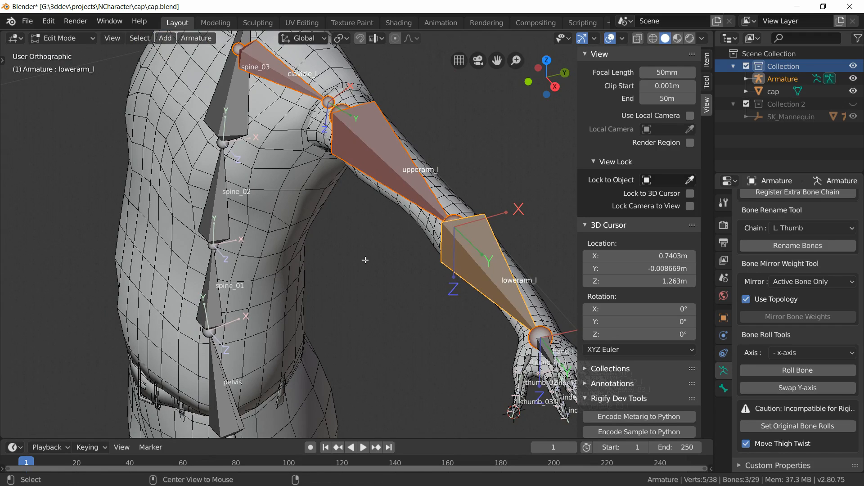
key(alt+a)
scroll(234, 141, up, 4)
shift+middle_drag(291, 172, 331, 311)
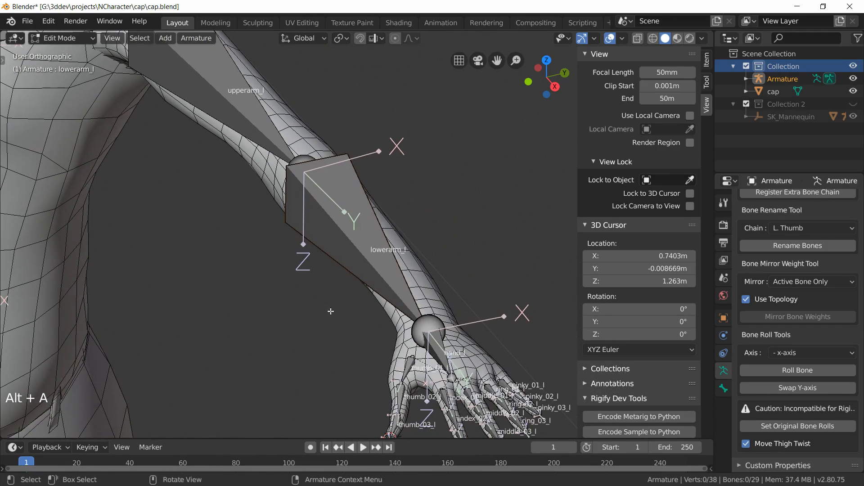
Step: Select the left hand bone and set its roll to 95° in the bone's transform properties
shift+middle_drag(417, 383, 321, 287)
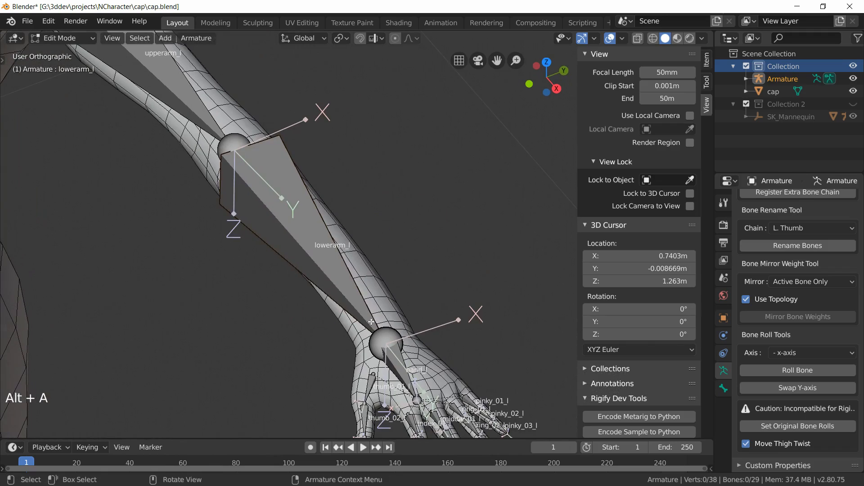
scroll(270, 230, up, 3)
shift+middle_drag(433, 425, 308, 311)
click(284, 197)
shift+middle_drag(308, 311, 440, 485)
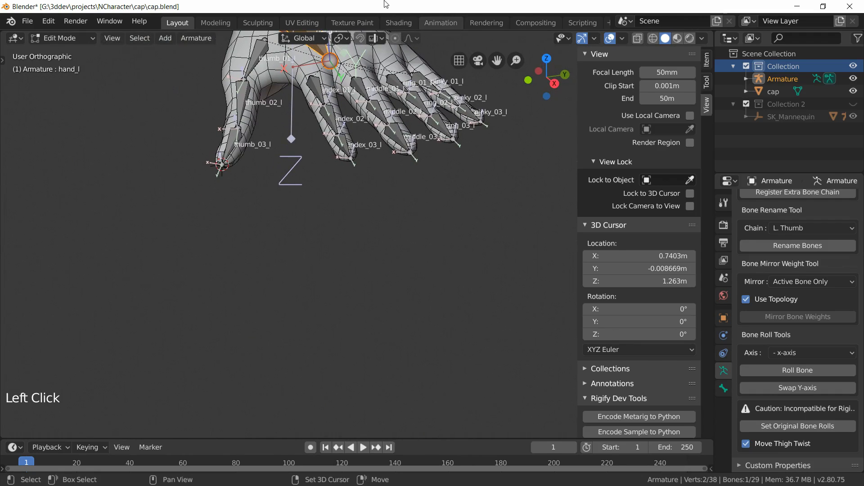
scroll(383, 18, down, 1)
scroll(331, 141, down, 2)
scroll(356, 59, up, 3)
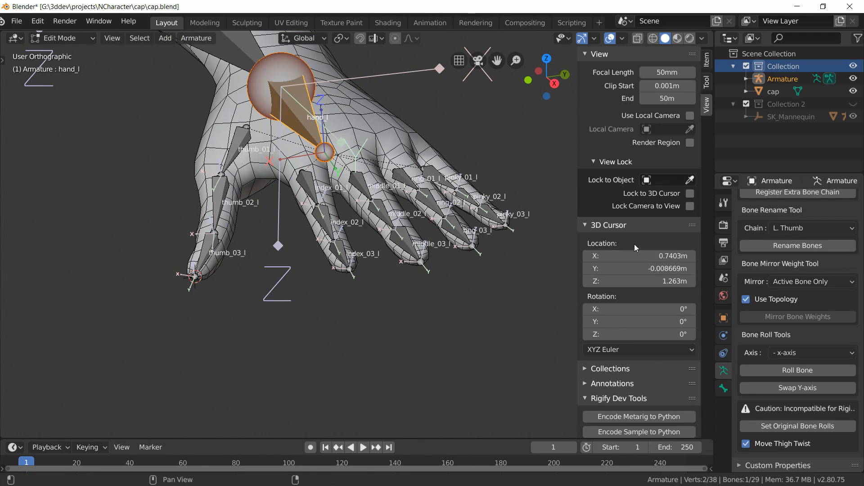
click(707, 61)
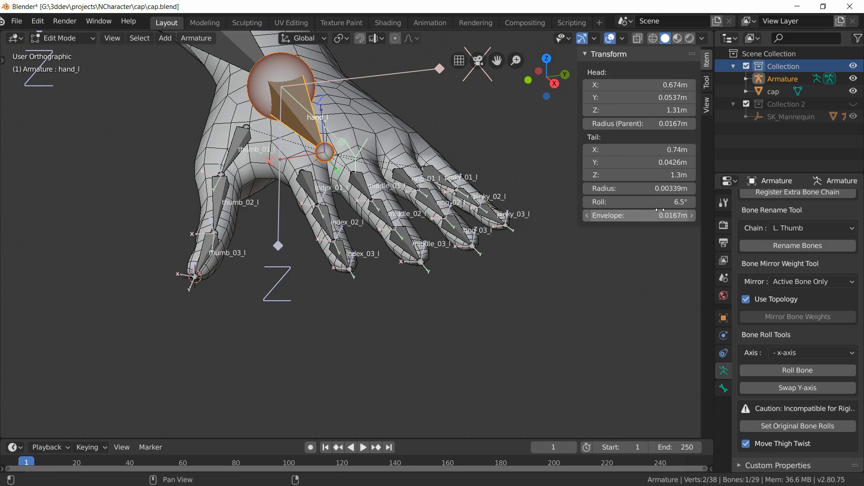
drag(671, 203, 700, 203)
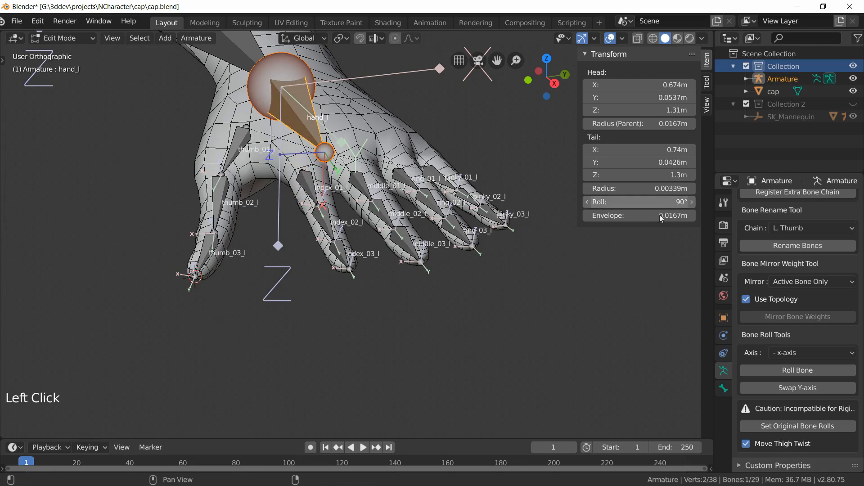
scroll(340, 295, down, 3)
shift+middle_drag(366, 319, 413, 395)
middle_drag(414, 391, 391, 340)
scroll(399, 339, up, 5)
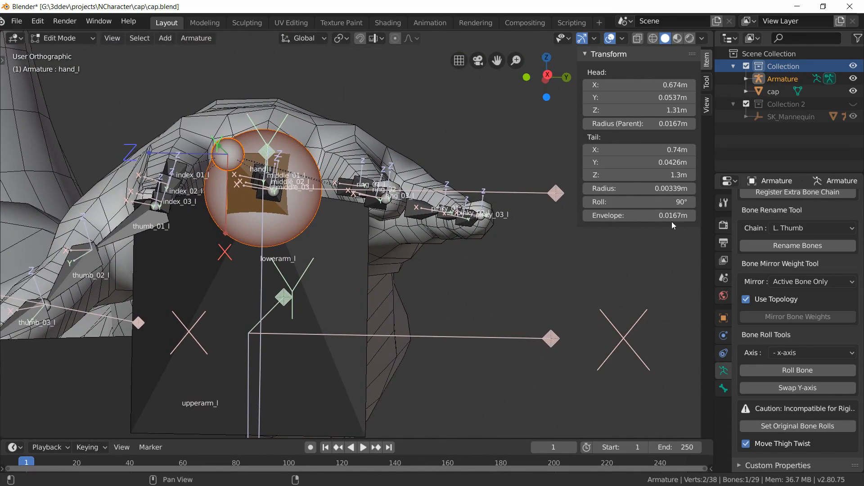
drag(639, 202, 654, 202)
scroll(262, 292, down, 6)
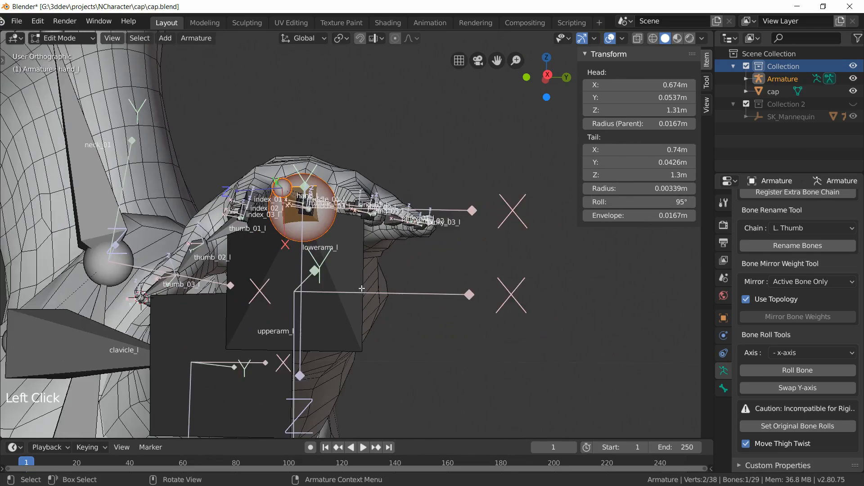
Step: In front view, box-select the body and arm bones and hide them, leaving only the finger bones visible
key(KP_1)
scroll(261, 251, down, 6)
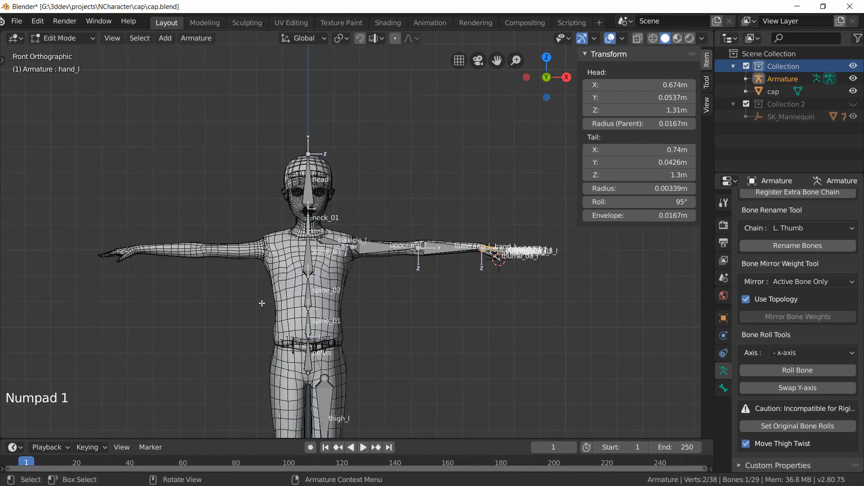
key(b)
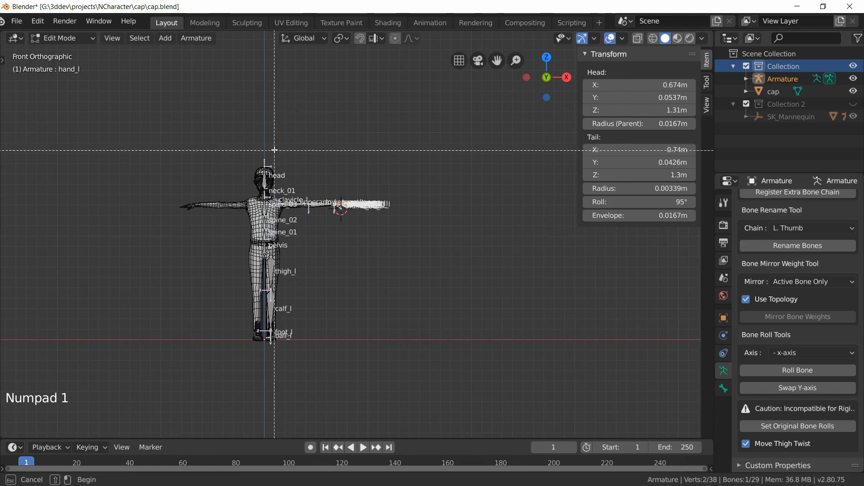
drag(216, 133, 330, 379)
scroll(329, 274, up, 8)
shift+scroll(277, 292, down, 5)
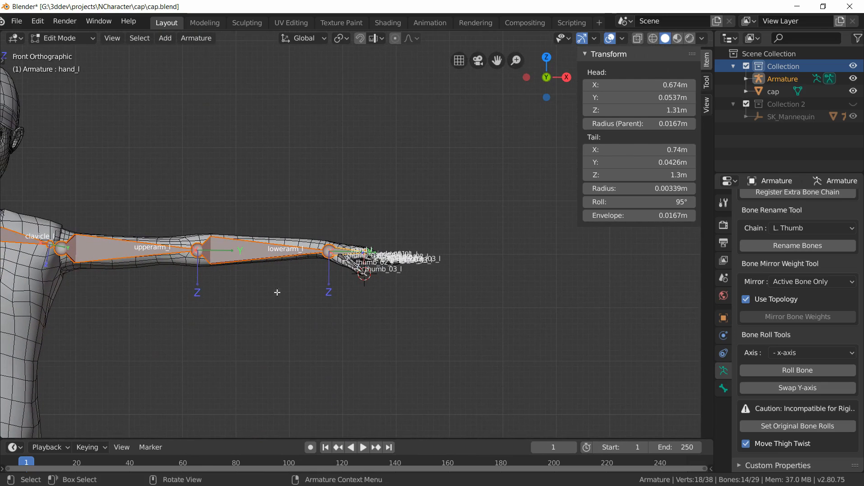
key(h)
middle_drag(293, 350, 328, 353)
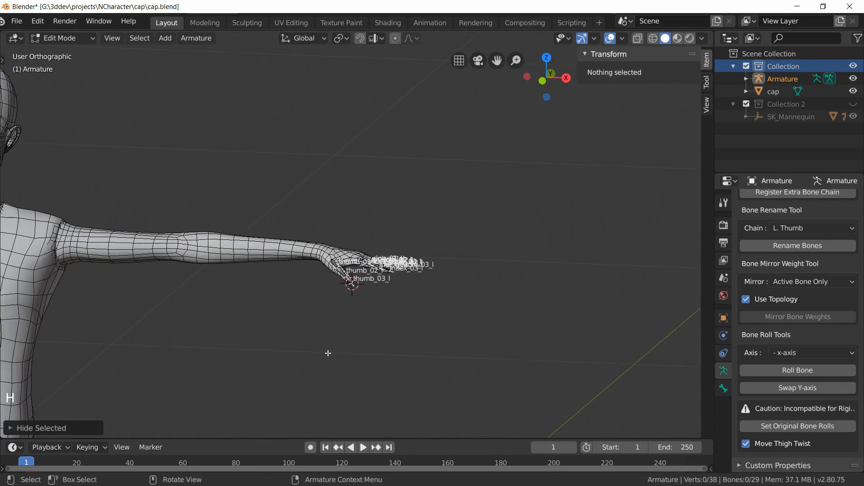
Step: Turn off bone name display in the armature's viewport display settings
scroll(773, 292, up, 20)
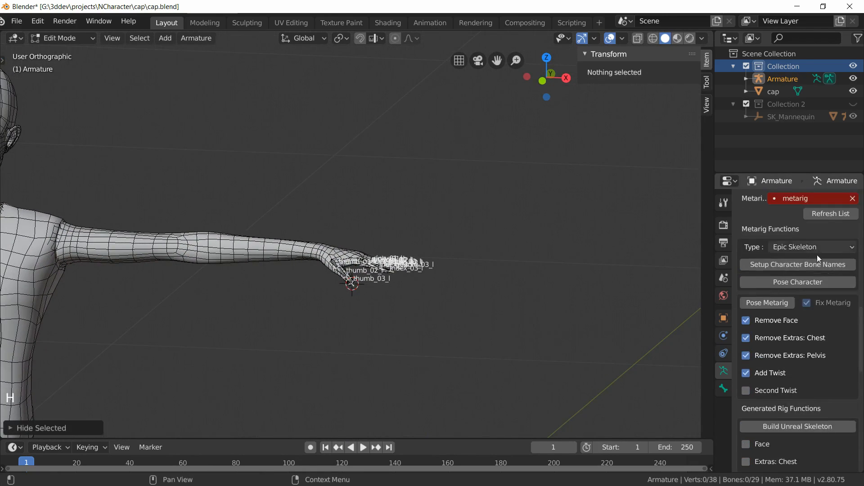
scroll(828, 280, up, 15)
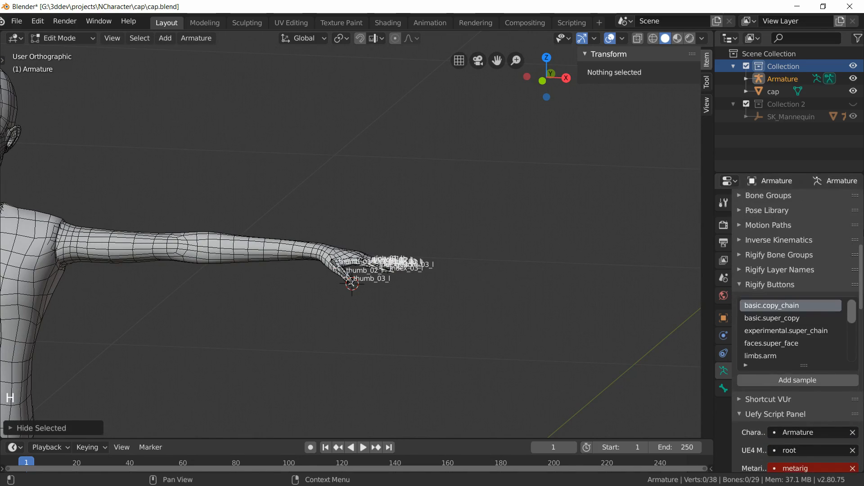
click(771, 239)
Step: Box-select the outer finger bones on the left hand and hide them
middle_drag(648, 262, 382, 314)
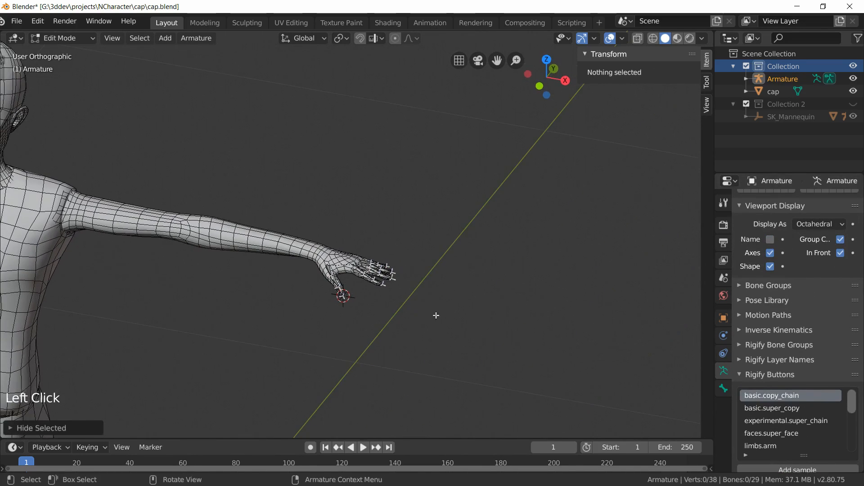
scroll(378, 342, up, 5)
shift+middle_drag(480, 382, 556, 327)
scroll(279, 225, up, 4)
middle_drag(466, 305, 478, 338)
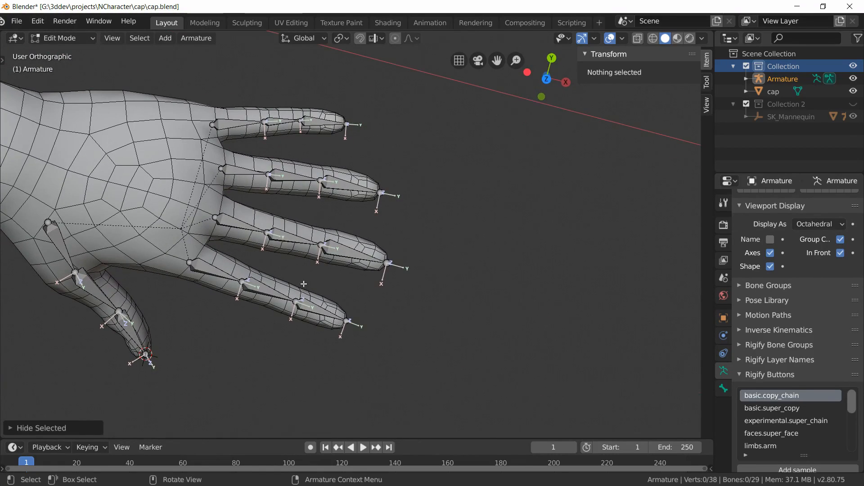
key(b)
drag(508, 411, 269, 57)
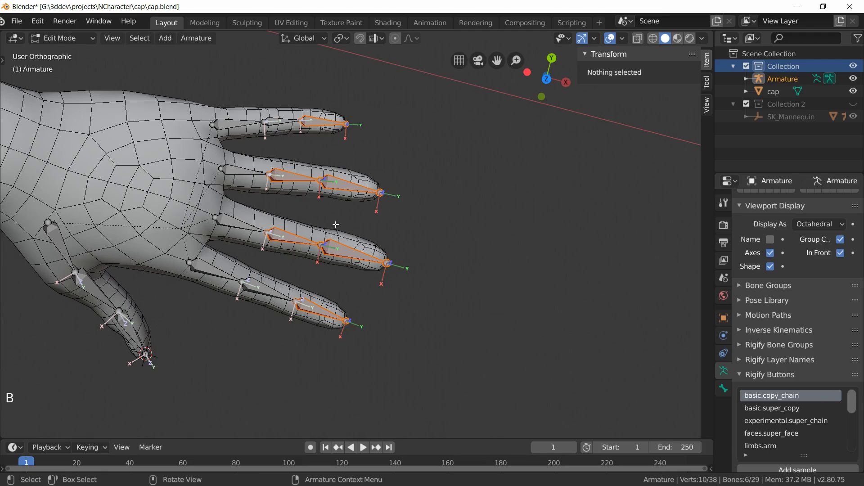
key(h)
Step: Hide the remaining second and third finger and thumb bones, leaving only the first segment of each digit
click(263, 292)
key(h)
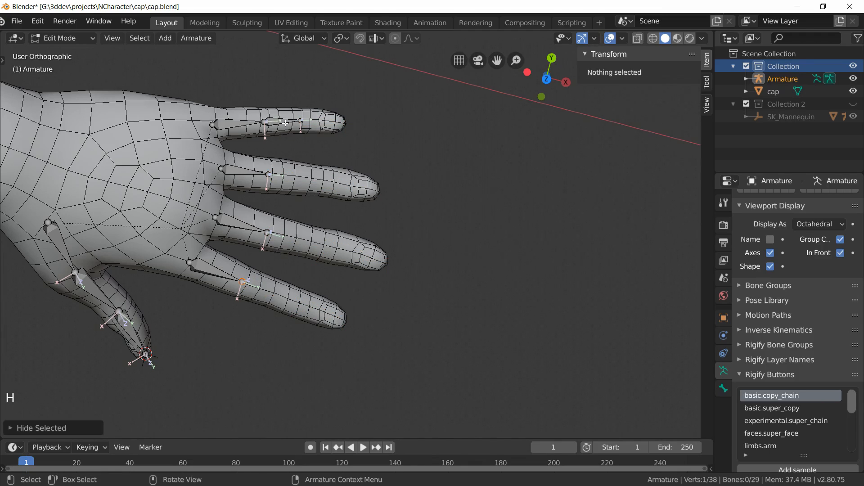
click(285, 123)
key(h)
click(88, 290)
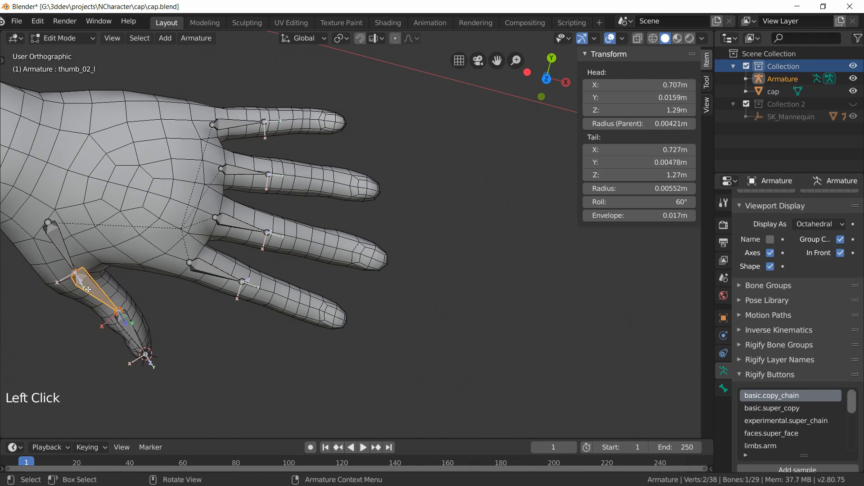
shift+click(129, 331)
key(h)
Step: Select the index_01_l bone and set its roll to 108°
scroll(195, 296, down, 2)
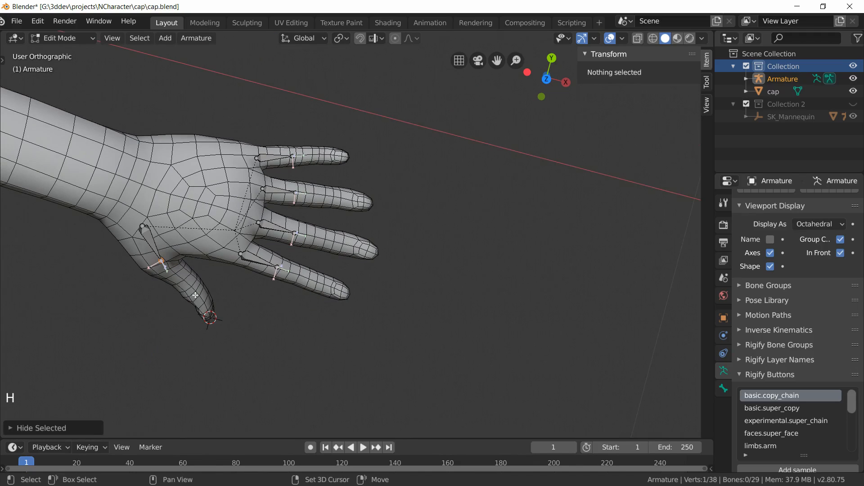
scroll(285, 304, up, 4)
key(KP_3)
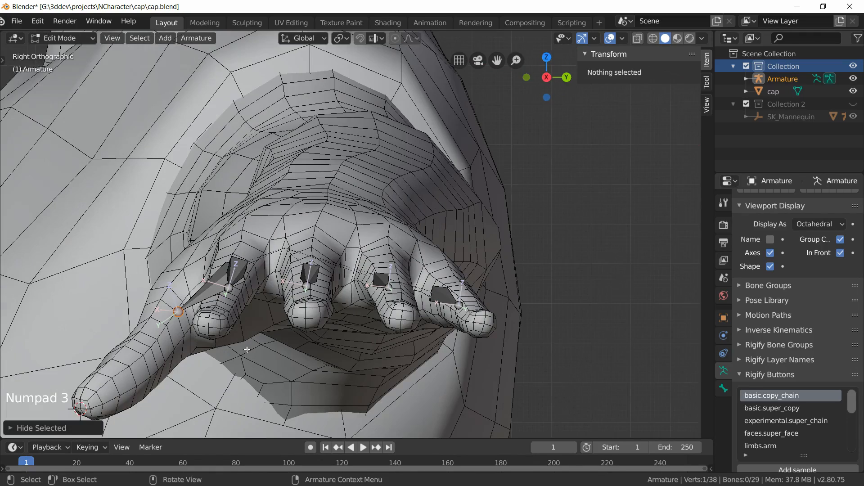
scroll(230, 376, up, 2)
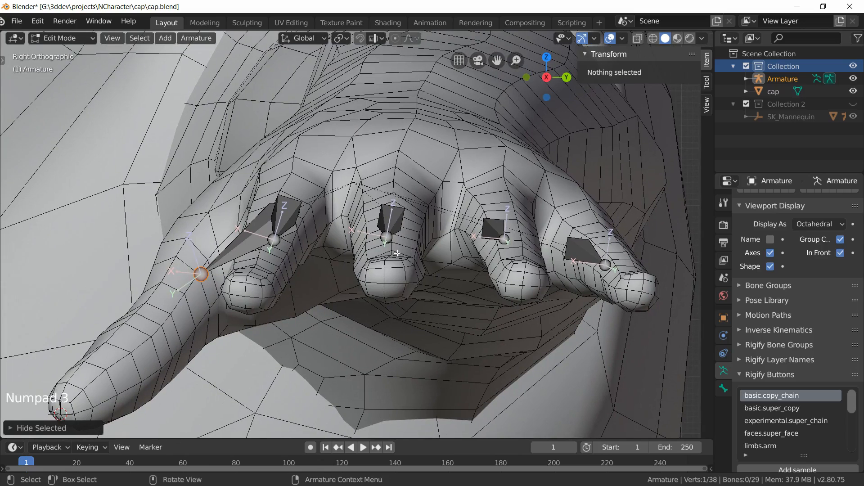
click(288, 225)
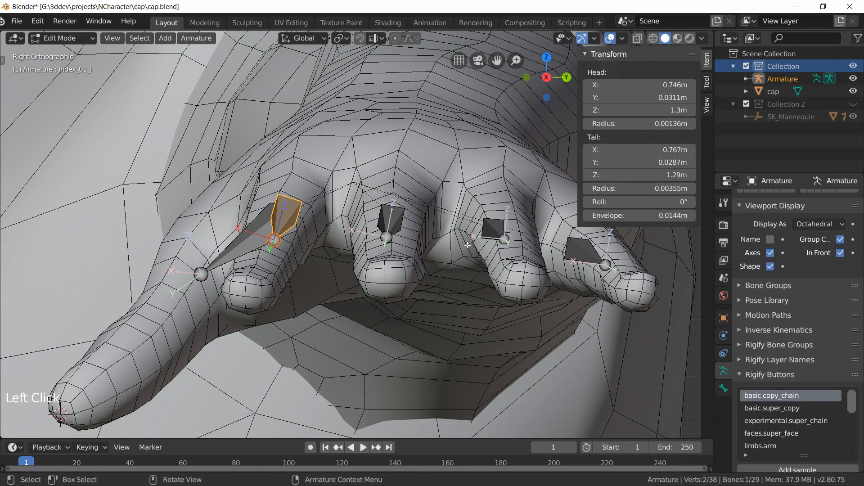
drag(675, 203, 731, 204)
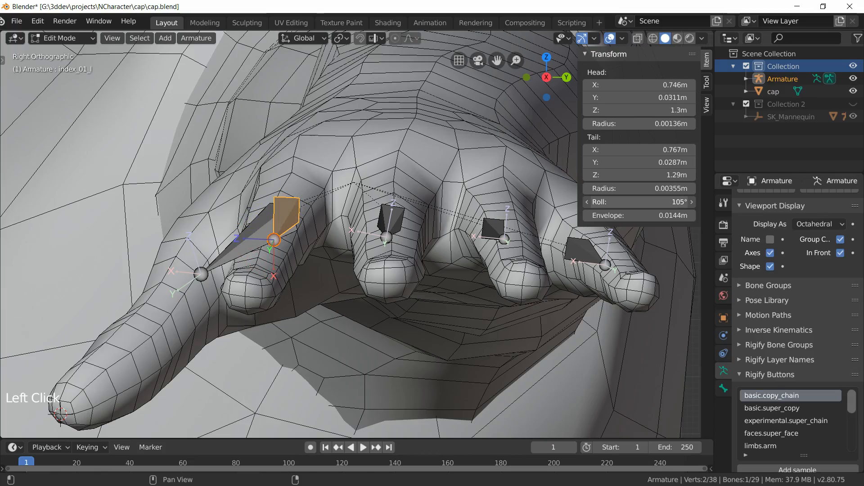
middle_drag(401, 284, 413, 269)
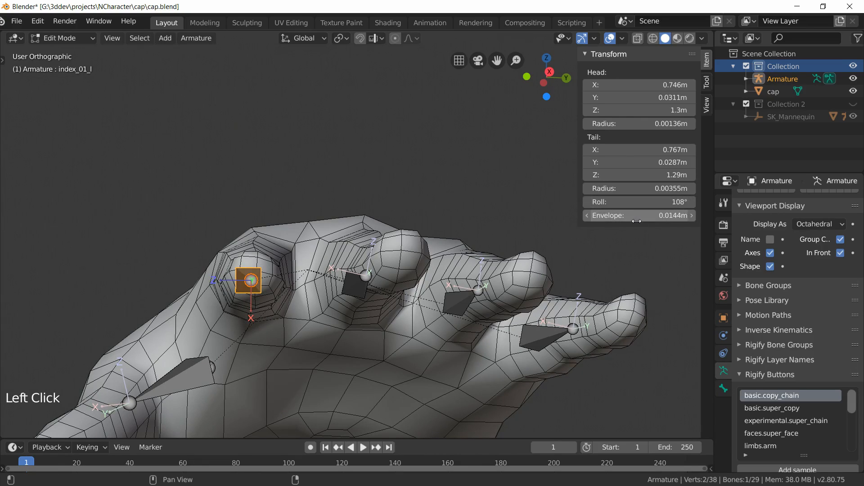
mouse_move(359, 297)
middle_down()
mouse_move(352, 304)
mouse_move(362, 297)
middle_up()
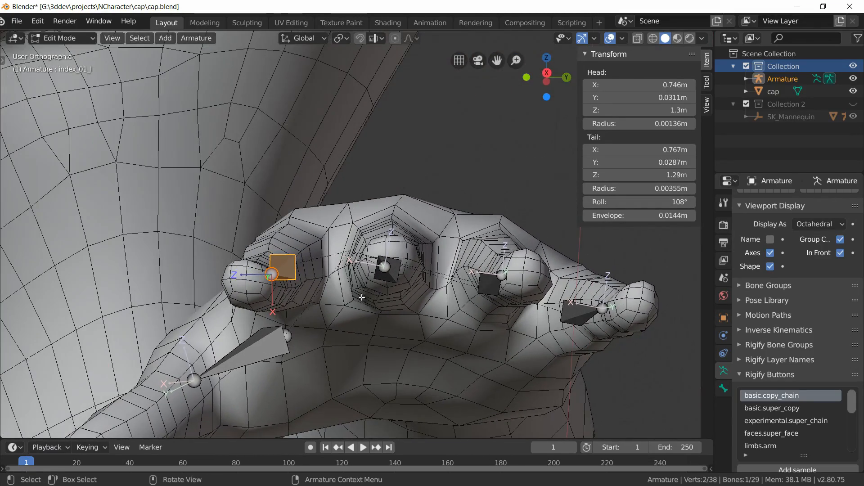
Step: Set the middle_01_l bone's roll to 104° and the ring_01_l bone's roll to 87°
click(396, 277)
drag(649, 206, 695, 206)
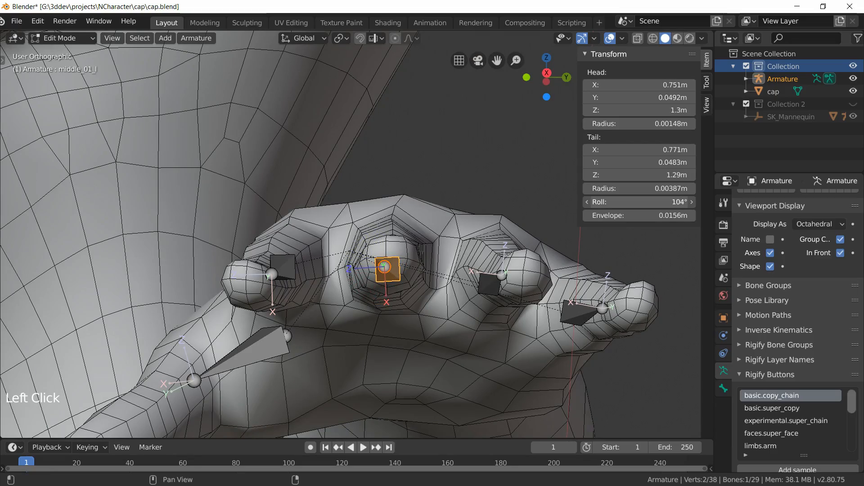
click(484, 288)
mouse_move(484, 289)
middle_down()
mouse_move(490, 298)
mouse_move(479, 299)
mouse_move(486, 298)
middle_up()
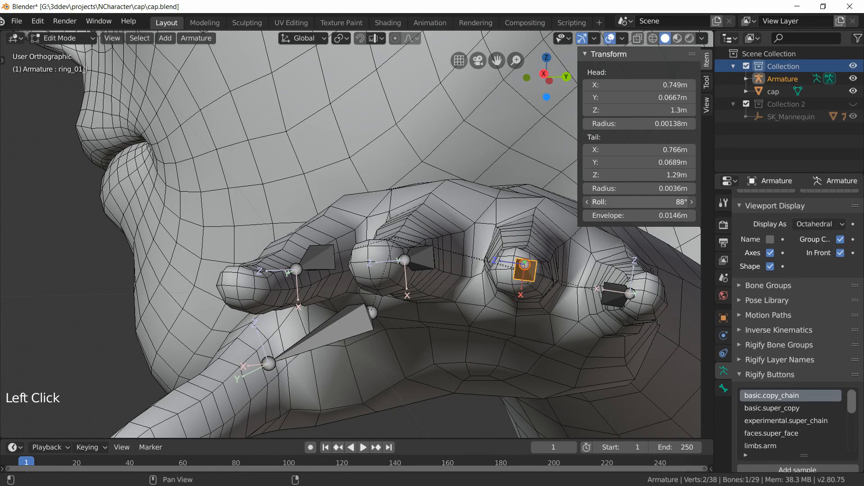
shift+middle_drag(498, 325, 231, 252)
middle_drag(232, 252, 242, 255)
drag(660, 204, 656, 205)
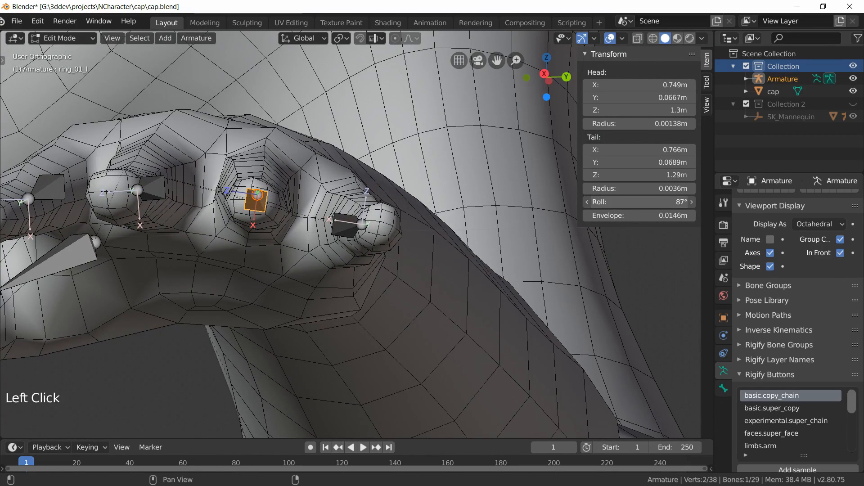
Step: Select the pinky_01_l bone and set its roll to 80°
click(337, 230)
middle_drag(396, 264, 384, 265)
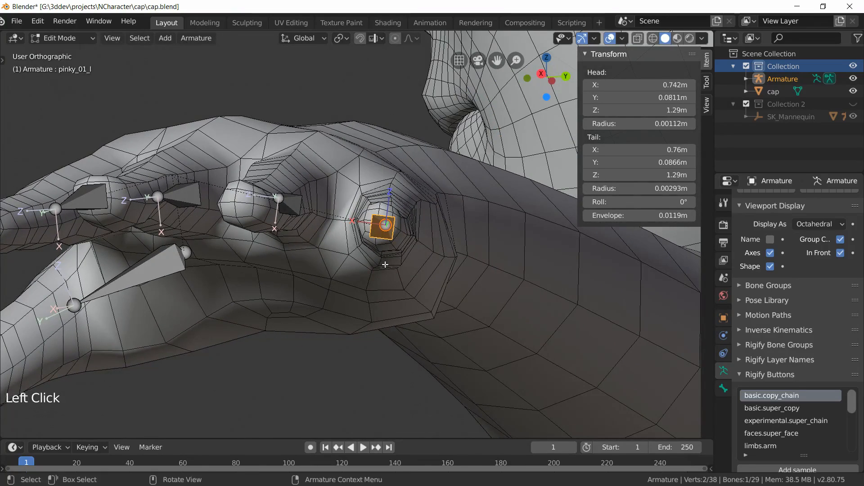
click(688, 201)
text(46)
key(Return)
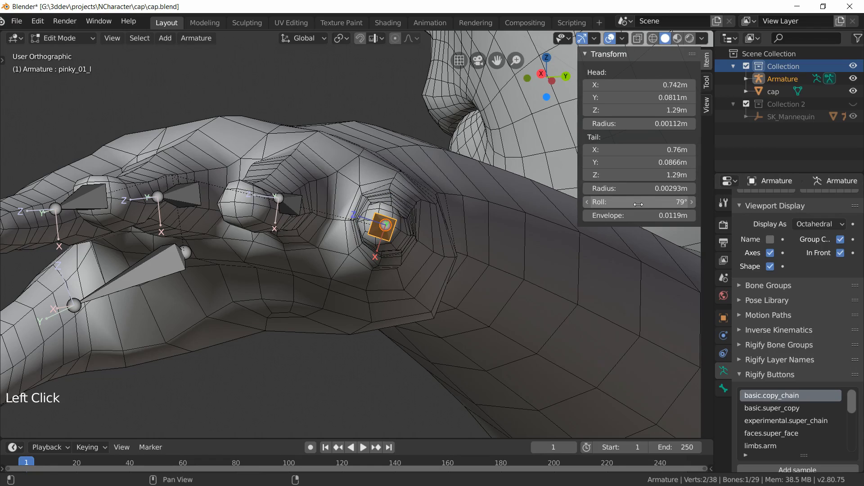
drag(641, 202, 642, 202)
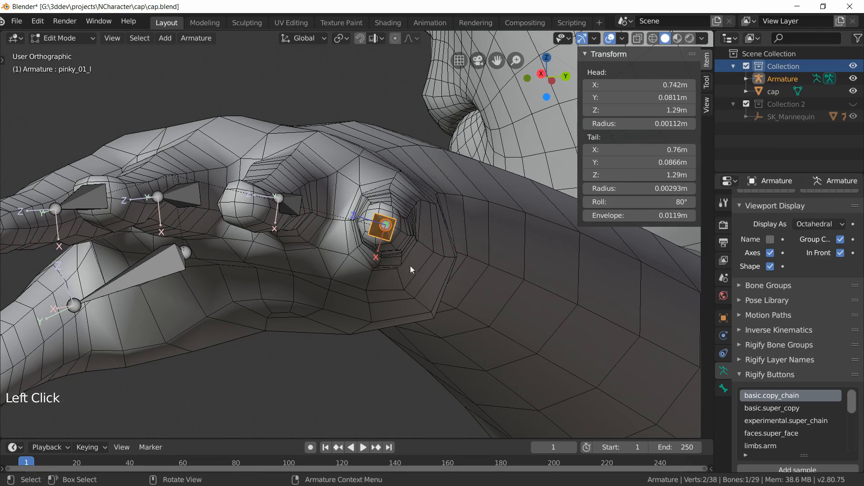
Step: Select the thumb_01_l bone, set its roll to 224°, and deselect all bones
scroll(405, 269, down, 2)
middle_drag(278, 275, 329, 293)
shift+middle_drag(85, 263, 526, 281)
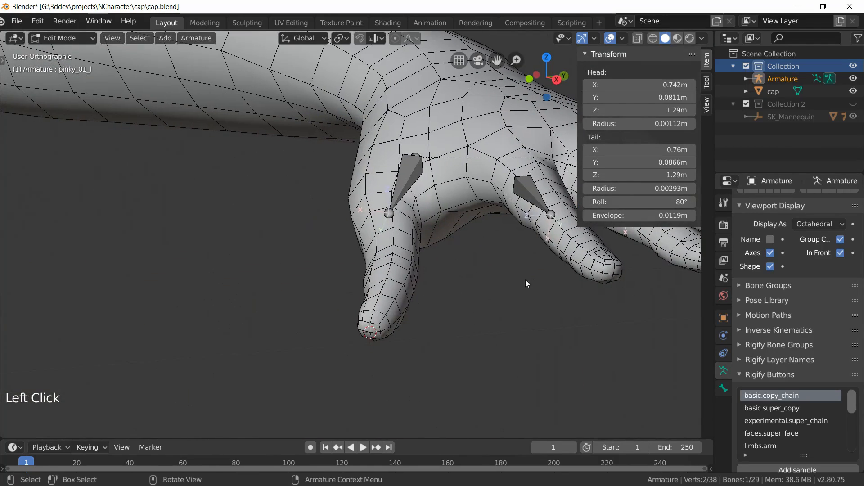
click(409, 169)
scroll(404, 211, up, 1)
shift+middle_drag(403, 219, 451, 273)
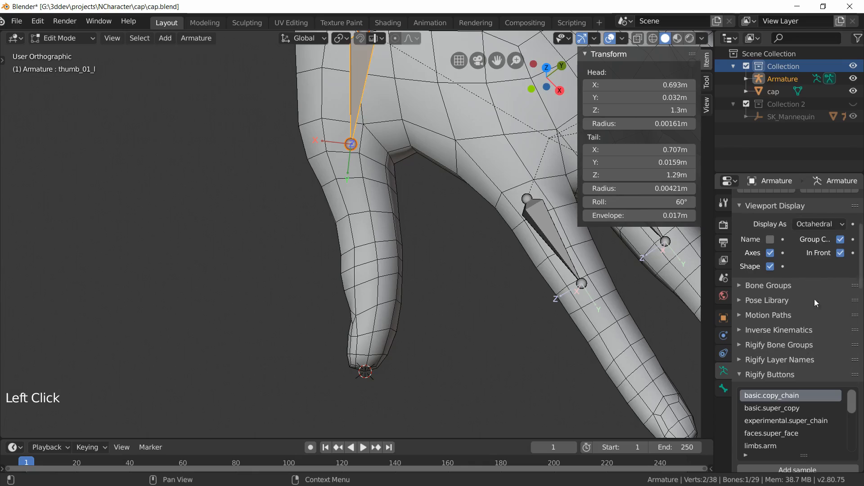
drag(639, 202, 697, 202)
middle_drag(230, 276, 328, 194)
drag(666, 202, 664, 202)
middle_drag(288, 315, 334, 295)
scroll(480, 292, down, 1)
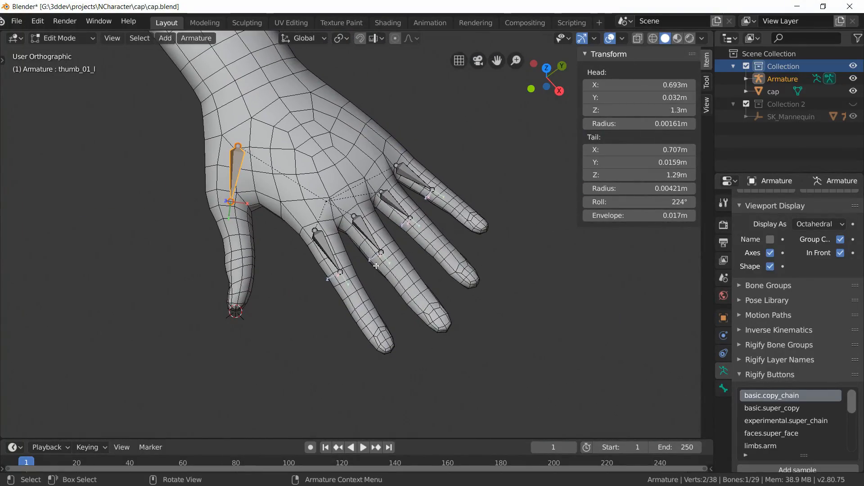
key(alt+a)
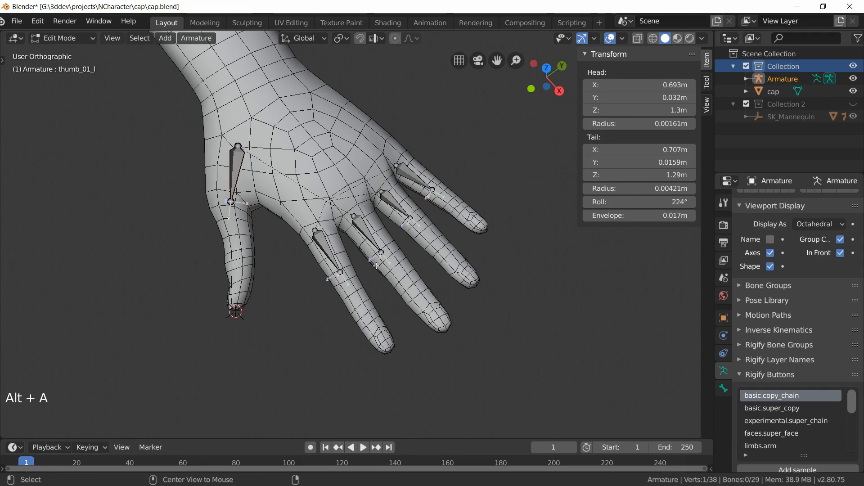
Step: Reveal all hidden bones of the armature
key(alt+h)
scroll(368, 261, up, 2)
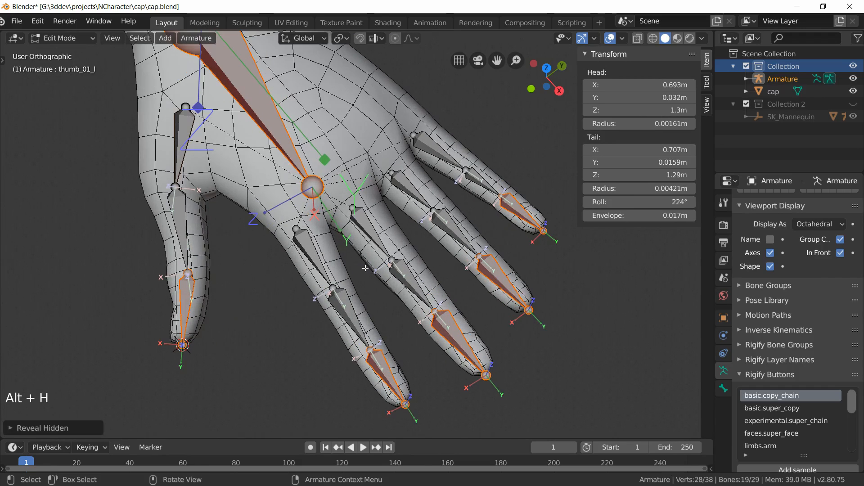
click(391, 335)
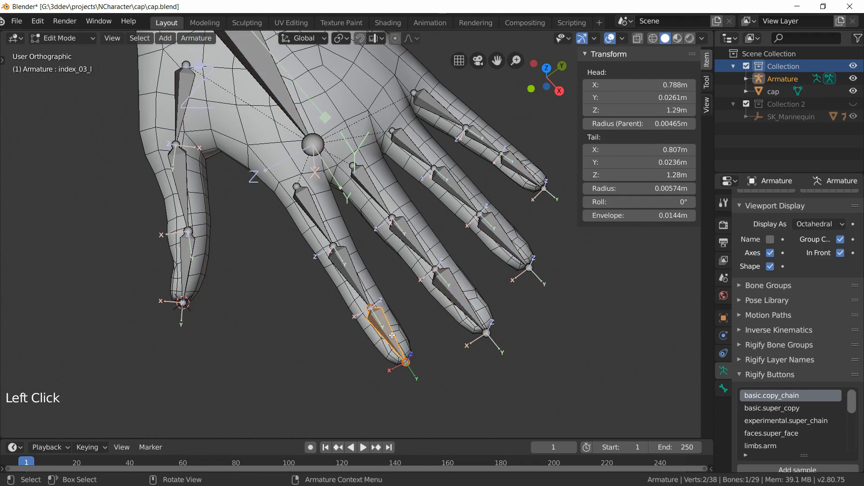
shift+click(350, 271)
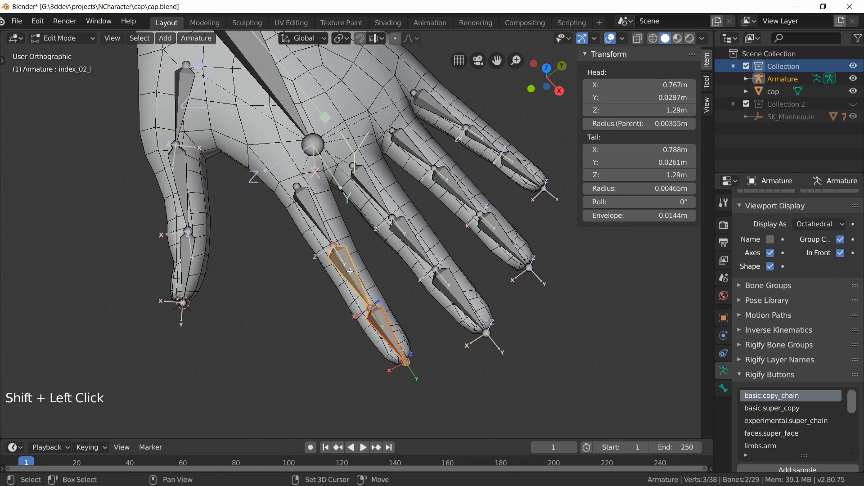
shift+click(314, 214)
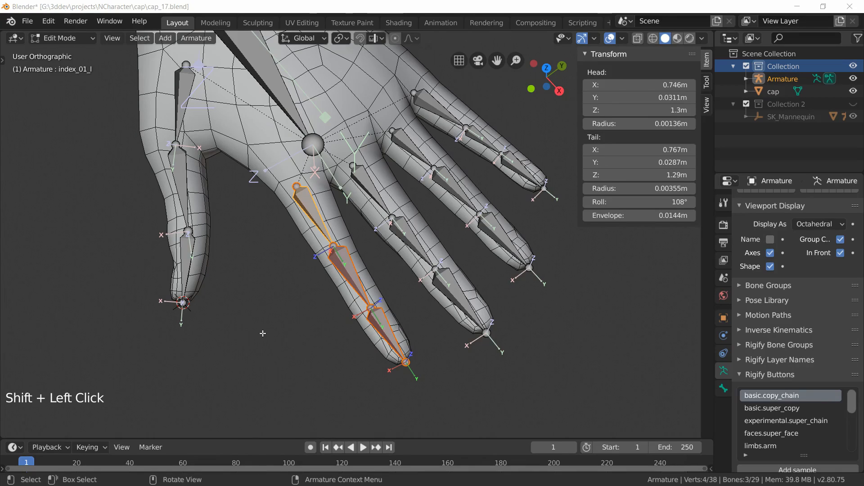
click(263, 333)
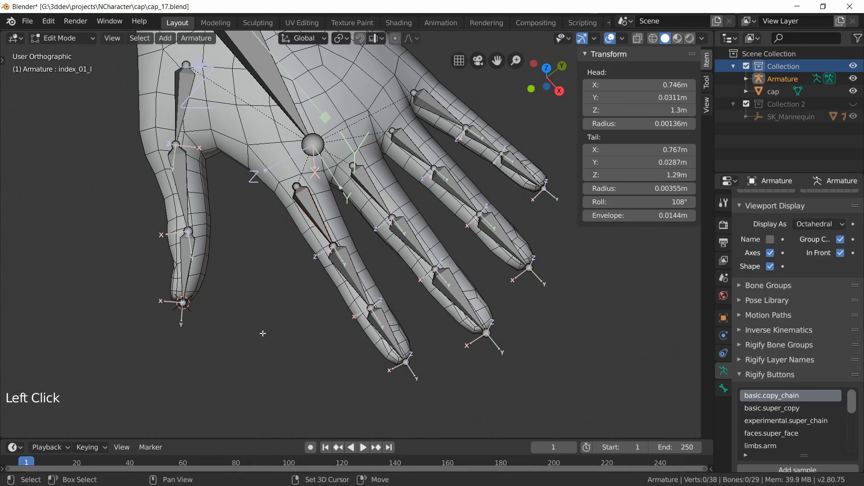
key(shift+n)
key(Escape)
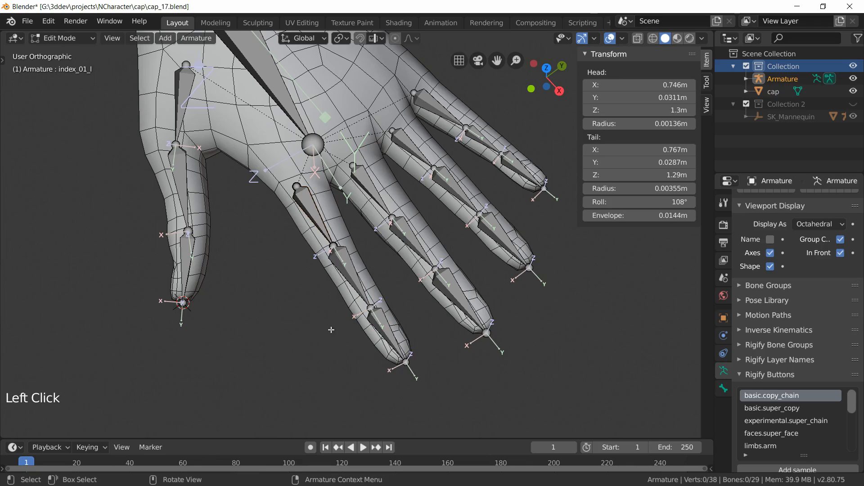
Step: Select the three index finger bones with index_01_l active and recalculate their roll to match the active bone
click(372, 326)
shift+click(342, 266)
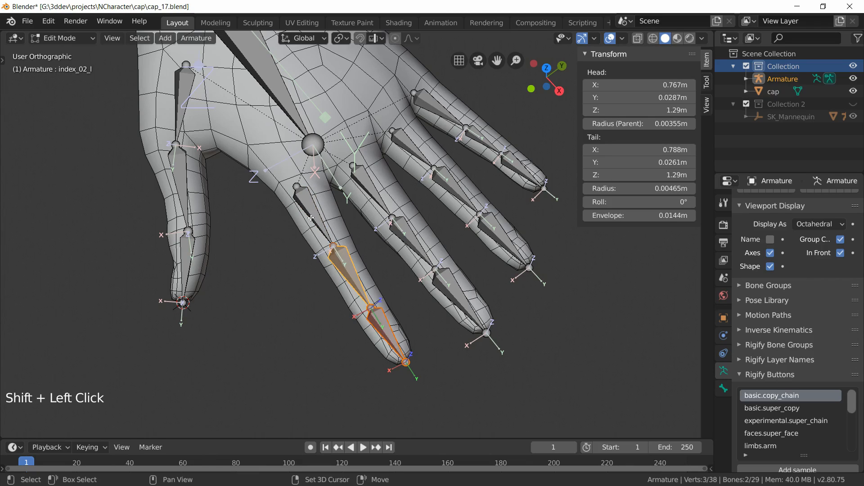
shift+click(311, 218)
key(shift+n)
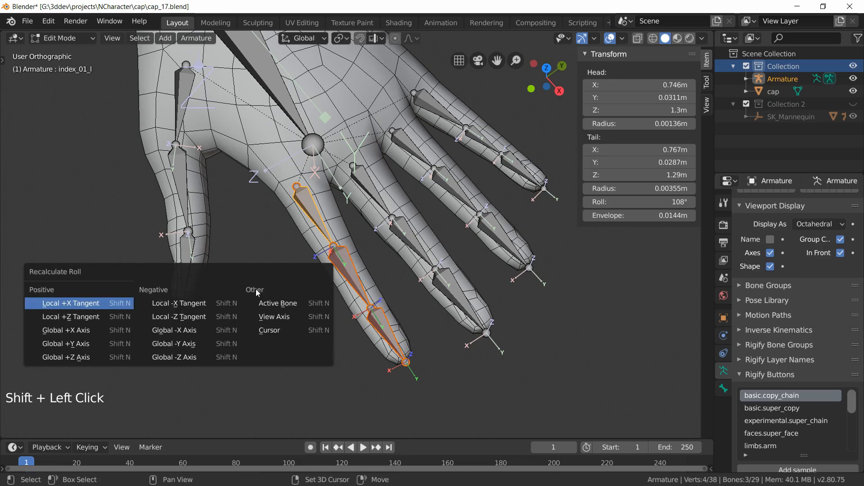
click(304, 303)
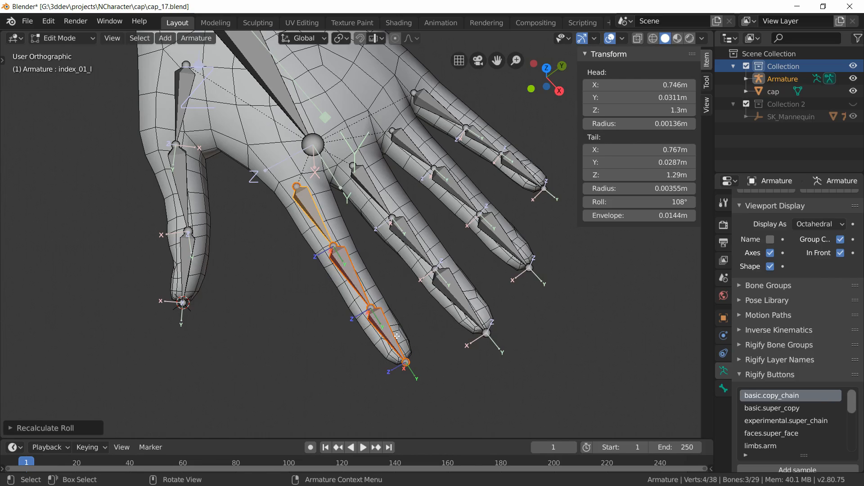
Step: Select the three middle finger bones with middle_01_l active and recalculate their roll to match the active bone
click(459, 295)
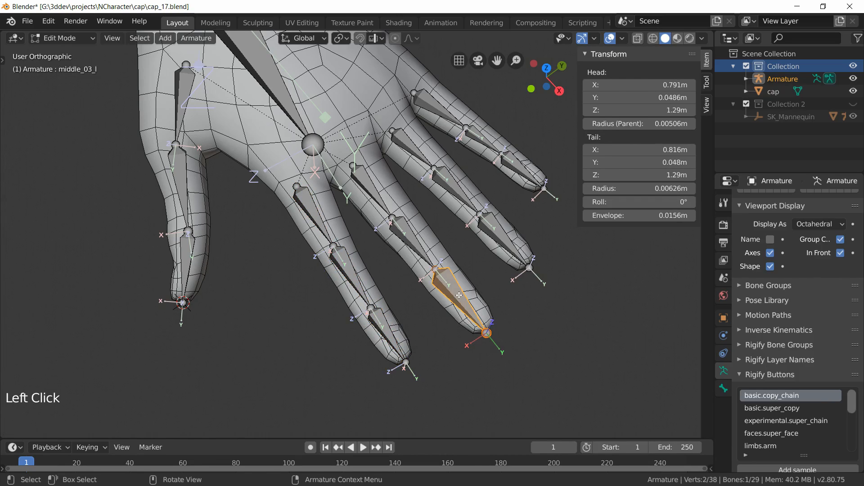
shift+click(408, 234)
shift+click(364, 187)
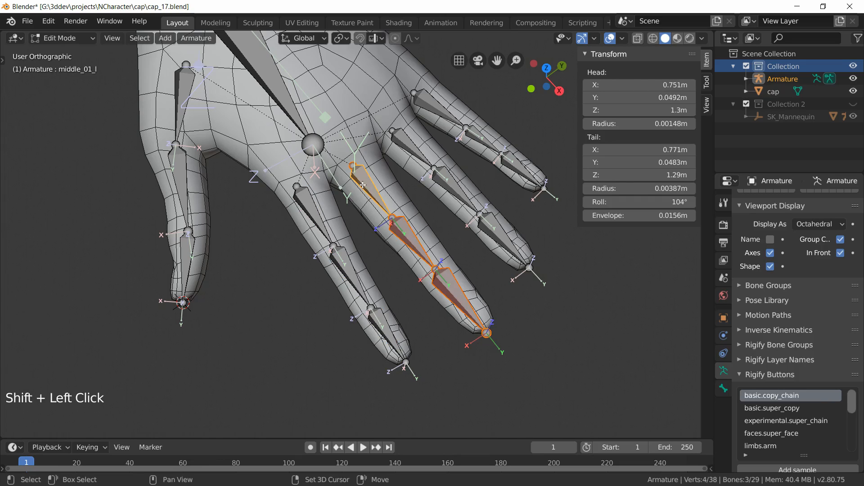
key(shift+n)
click(374, 227)
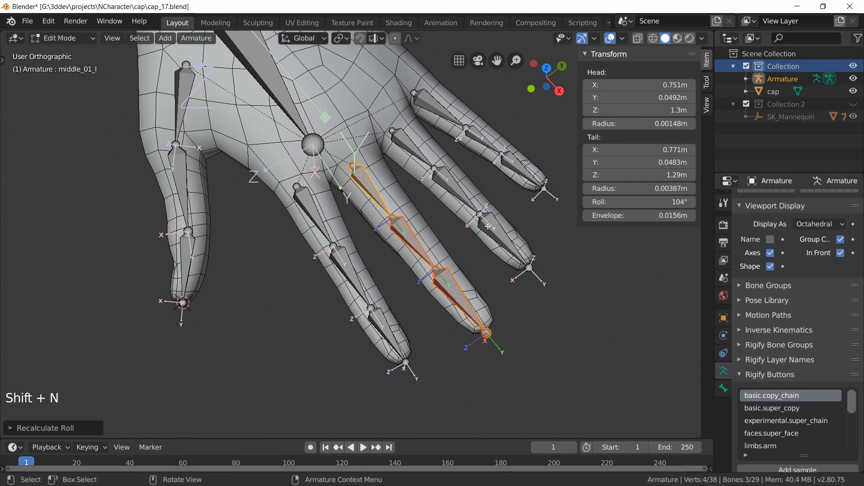
Step: Select the three ring finger bones with ring_01_l active and recalculate their roll to match the active bone
click(490, 232)
shift+click(455, 190)
shift+click(404, 143)
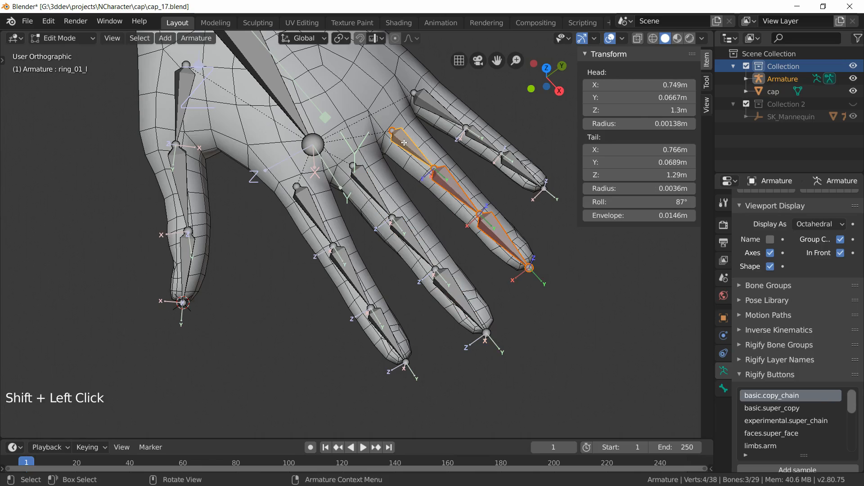
key(shift+n)
click(404, 142)
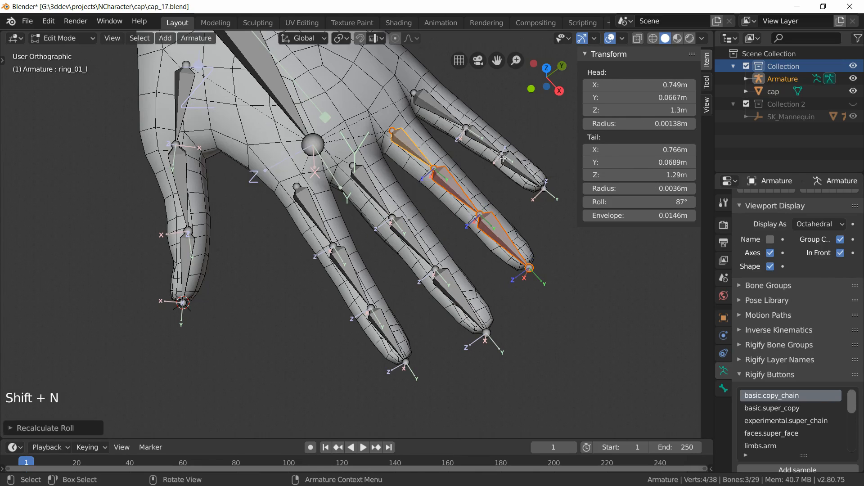
Step: Select the three pinky finger bones with pinky_01_l active and recalculate their roll to match the active bone
click(503, 159)
shift+click(484, 142)
shift+click(443, 111)
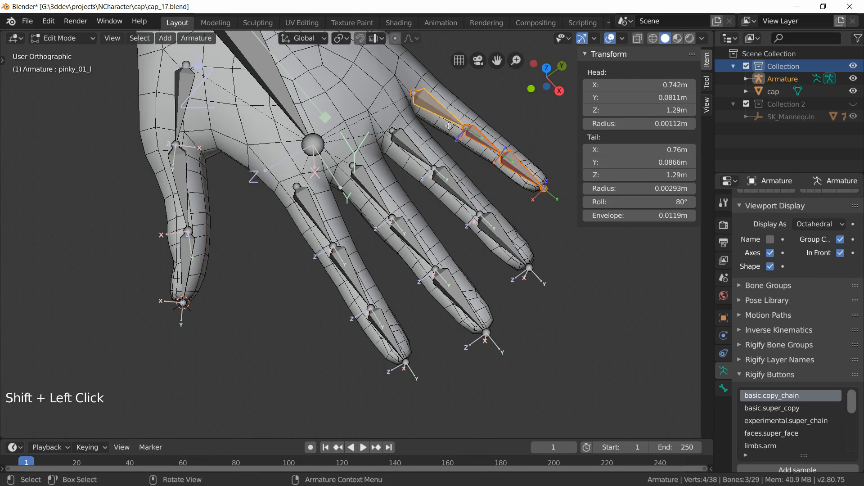
key(shift+n)
click(450, 130)
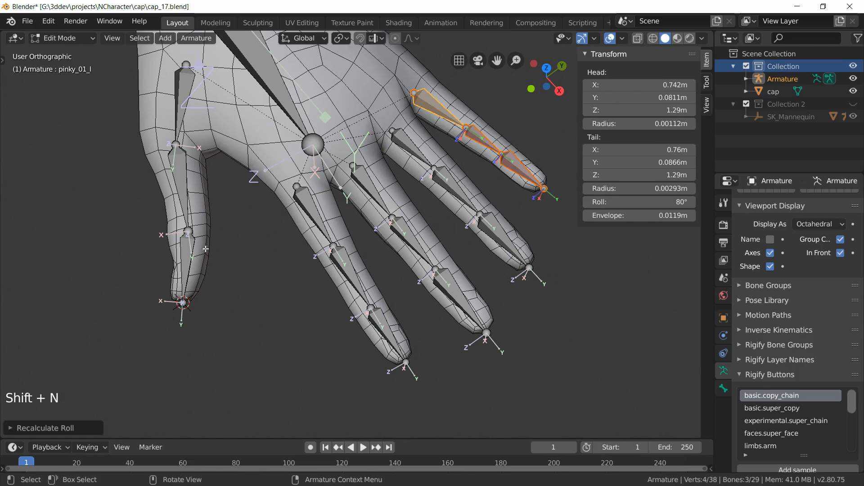
Step: Recalculate the three thumb bones' roll to match the active thumb_01_l bone, then deselect all bones
click(189, 260)
shift+click(181, 189)
shift+click(181, 90)
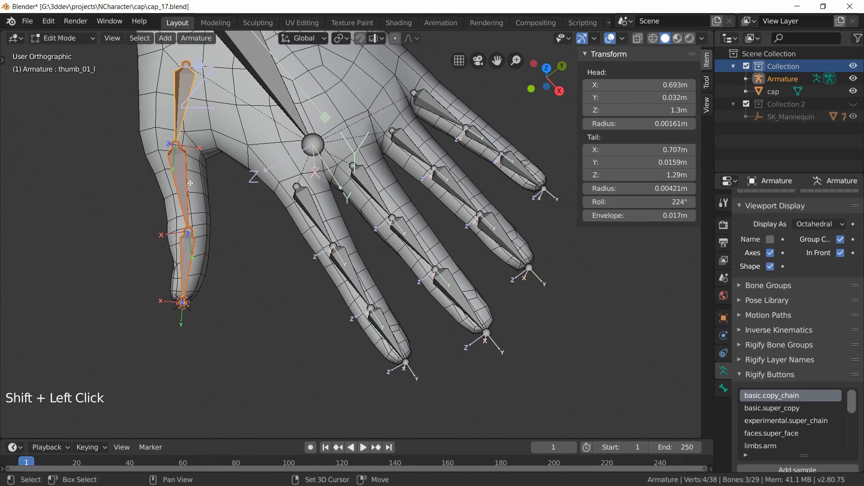
key(shift+n)
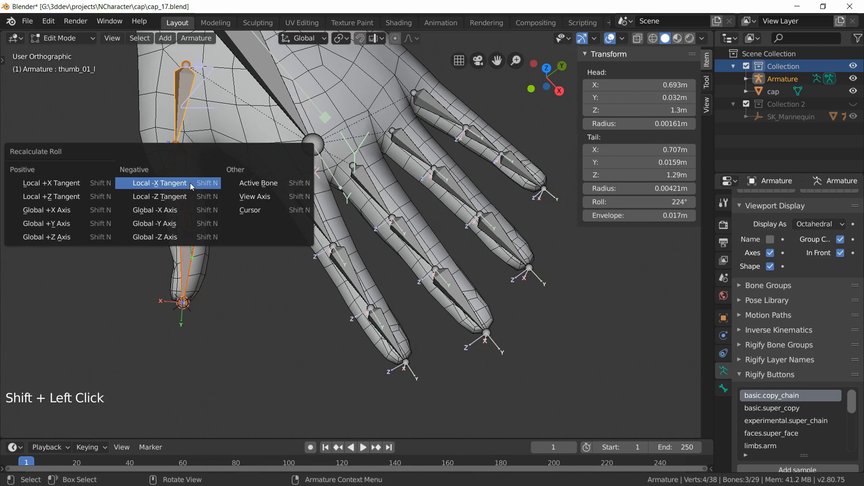
click(258, 185)
middle_drag(258, 184, 419, 271)
middle_drag(354, 244, 311, 268)
middle_drag(400, 255, 404, 221)
middle_drag(443, 325, 373, 356)
key(alt+a)
Step: Select the foot_l bone and roll it around the - x-axis using the Bone Roll Tools
shift+middle_drag(291, 349, 405, 137)
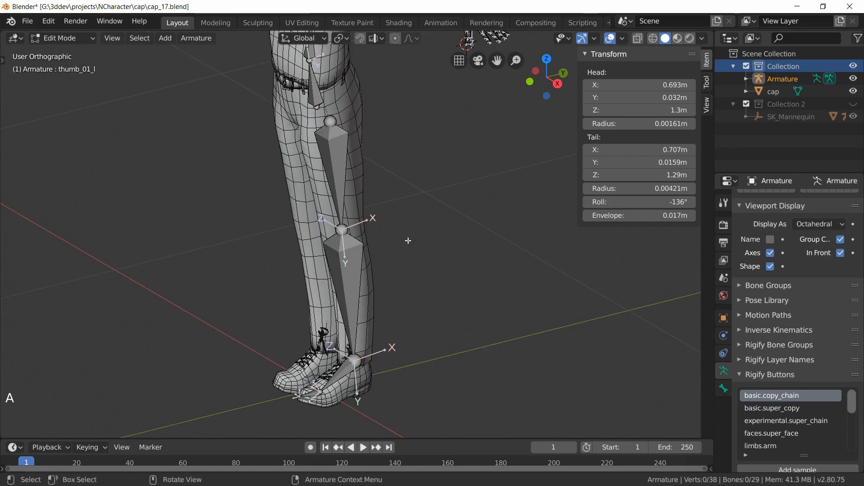
scroll(407, 239, up, 2)
shift+middle_drag(392, 355, 412, 101)
scroll(393, 147, up, 2)
shift+middle_drag(393, 147, 426, 107)
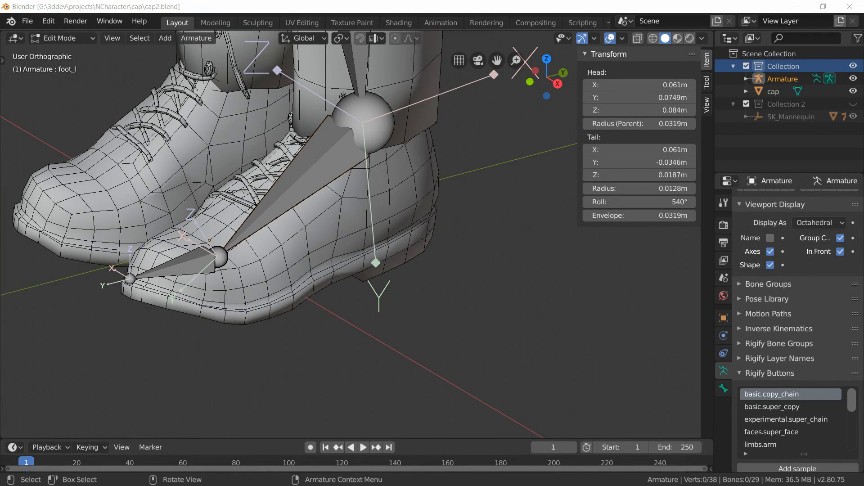
click(275, 209)
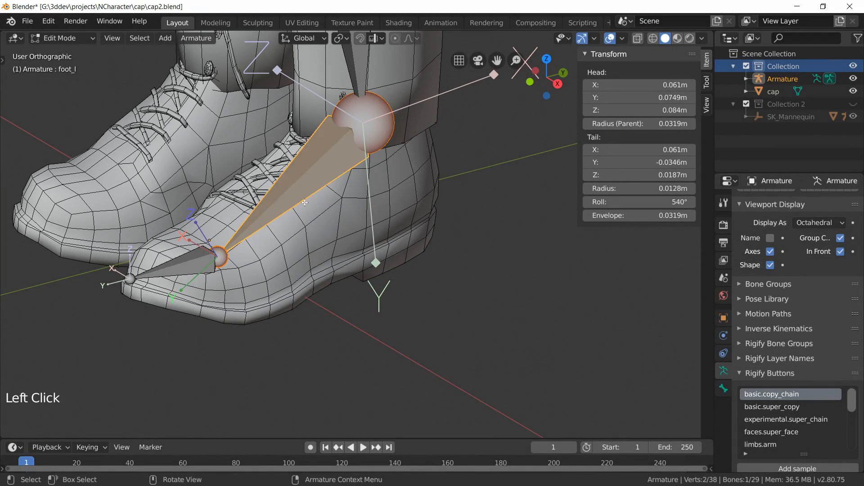
middle_drag(277, 260, 472, 222)
middle_drag(317, 287, 182, 257)
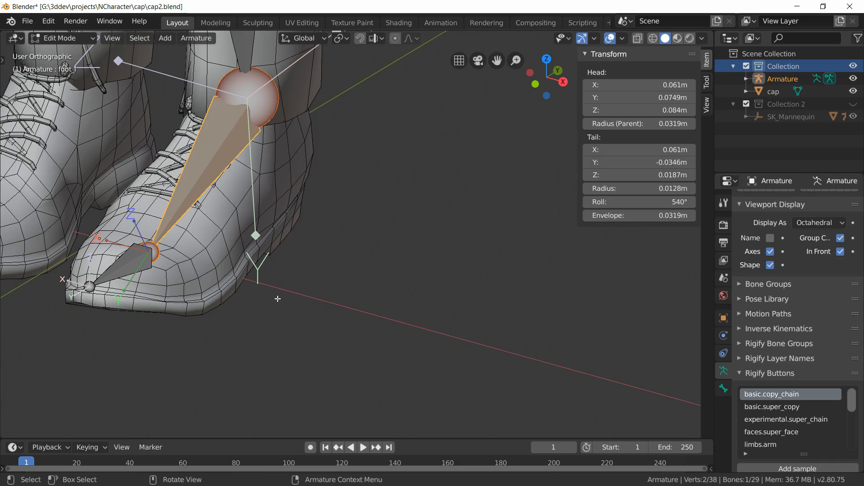
middle_drag(267, 292, 273, 292)
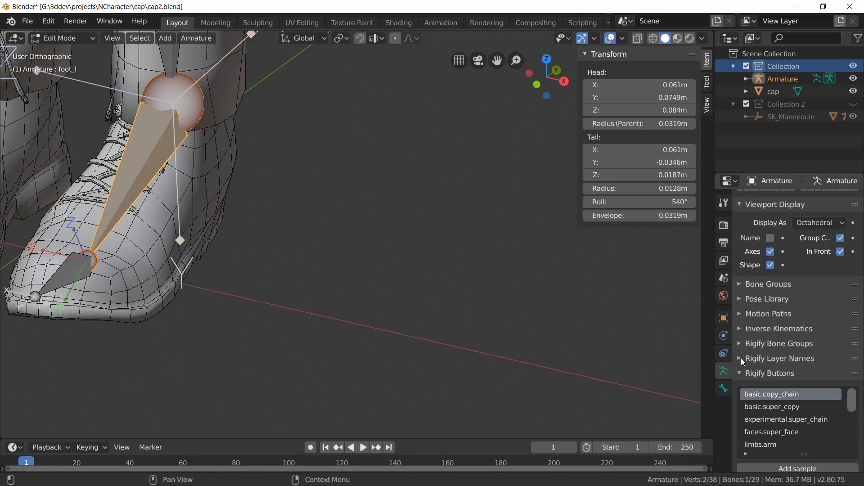
scroll(840, 309, down, 5)
scroll(841, 307, down, 20)
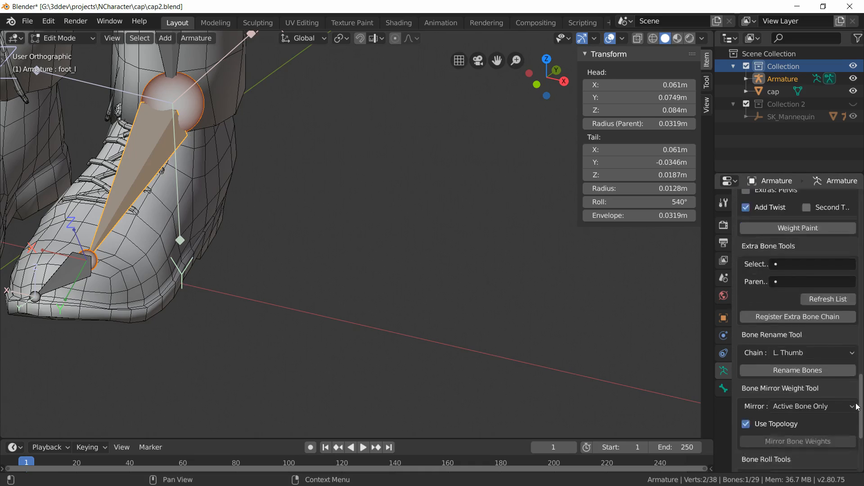
click(770, 368)
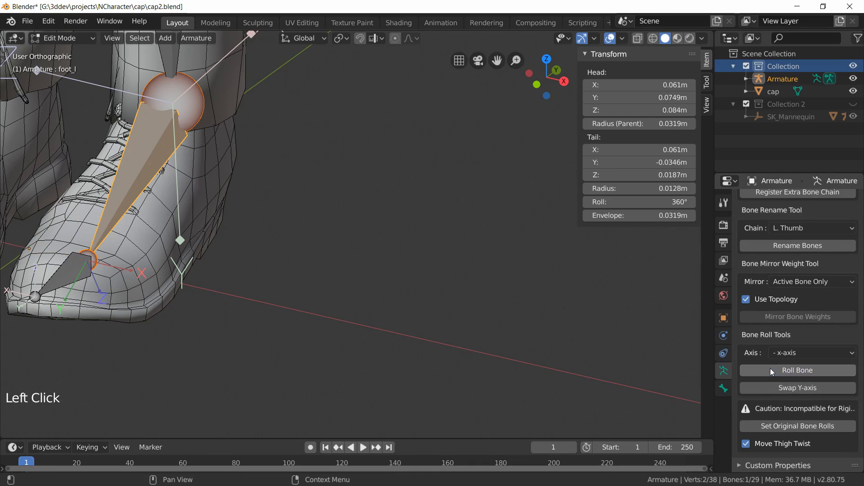
Step: Select the ball_l bone, set the roll axis to + z-axis, and roll the bone
middle_drag(251, 344, 236, 289)
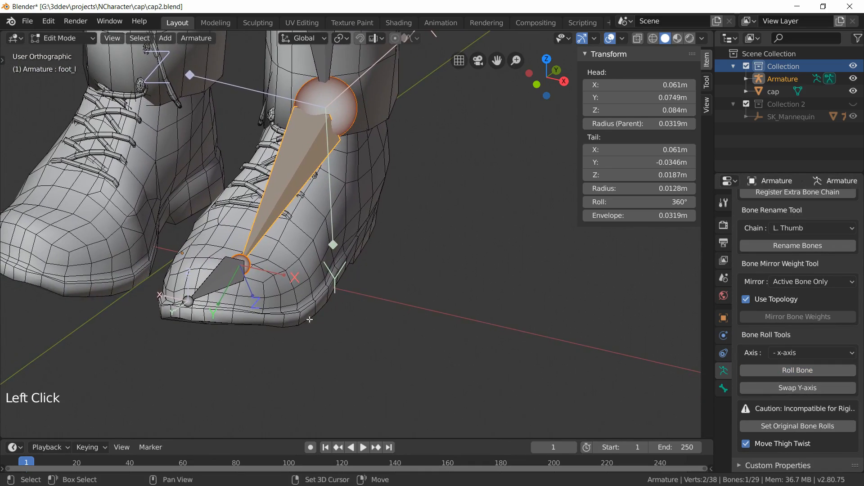
click(206, 287)
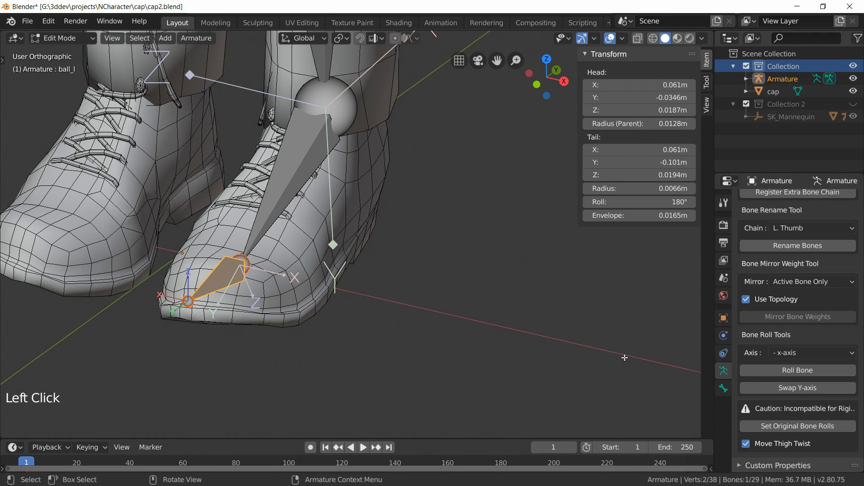
click(780, 353)
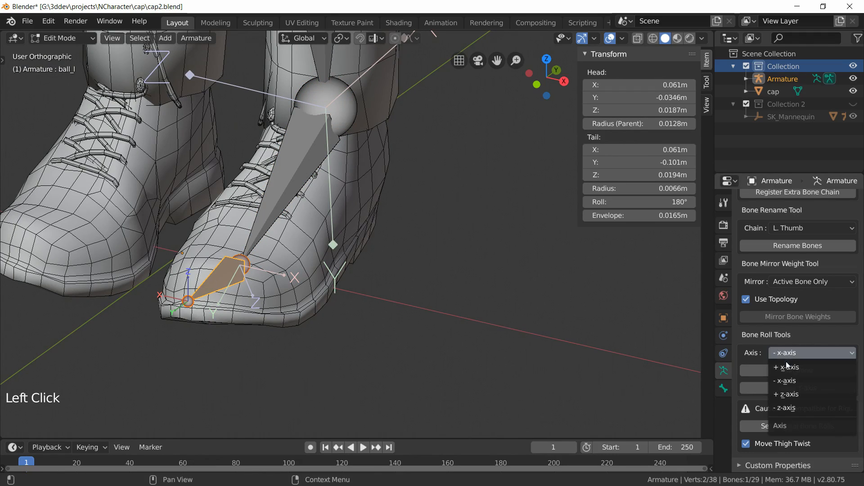
click(797, 393)
click(772, 368)
scroll(297, 281, down, 2)
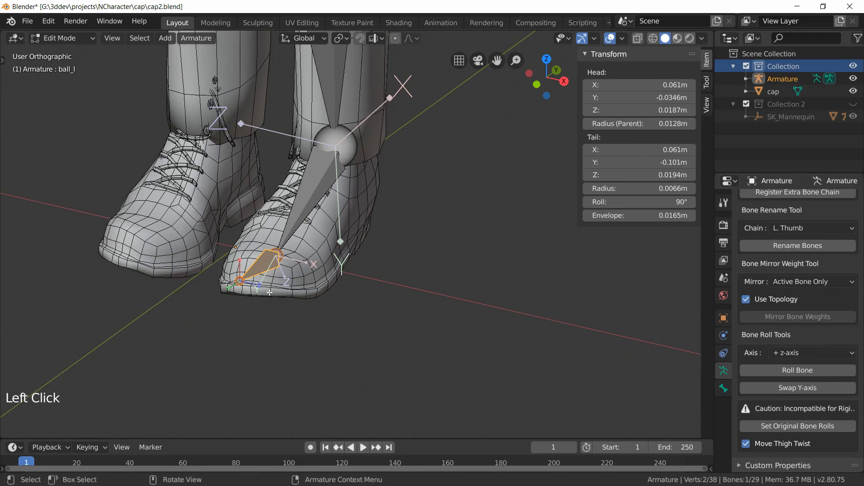
Step: Deselect all bones and turn off the display of bone axes in the viewport
middle_drag(337, 285, 420, 295)
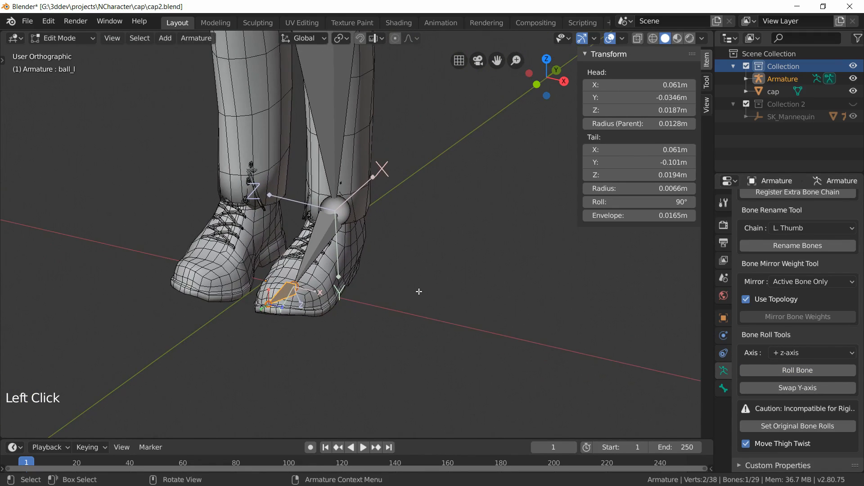
key(alt+a)
scroll(419, 297, down, 5)
middle_drag(423, 262, 434, 220)
scroll(836, 293, up, 4)
scroll(836, 293, up, 10)
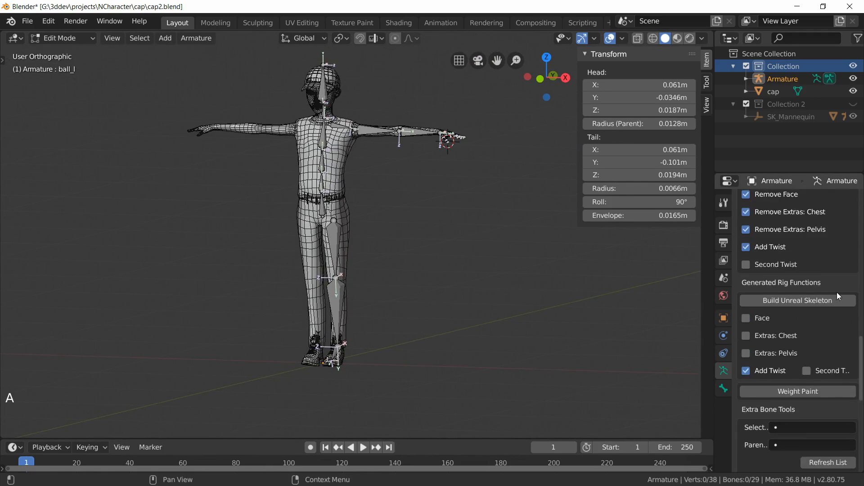
scroll(842, 233, up, 10)
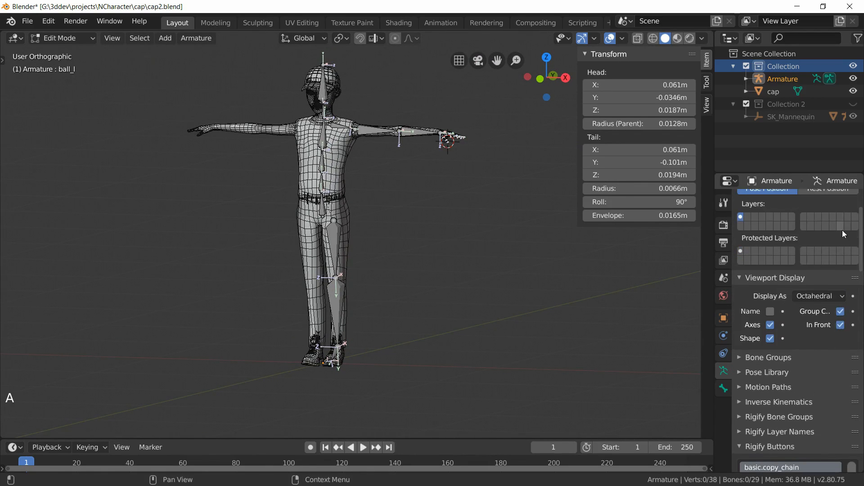
click(769, 375)
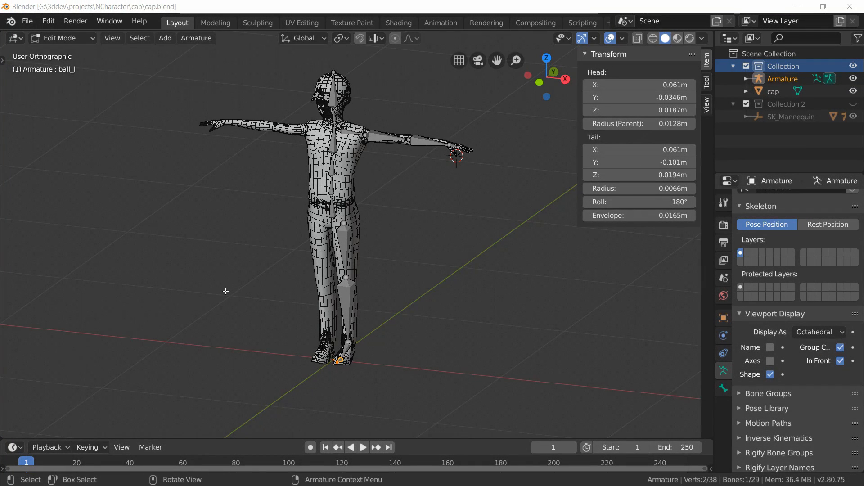
key(alt+a)
key(KP_1)
scroll(226, 291, up, 4)
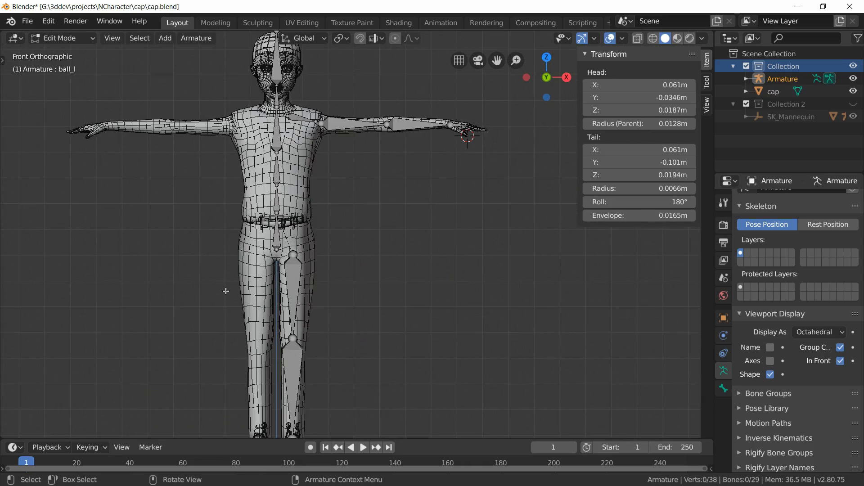
shift+middle_drag(226, 291, 313, 241)
shift+middle_drag(450, 266, 419, 260)
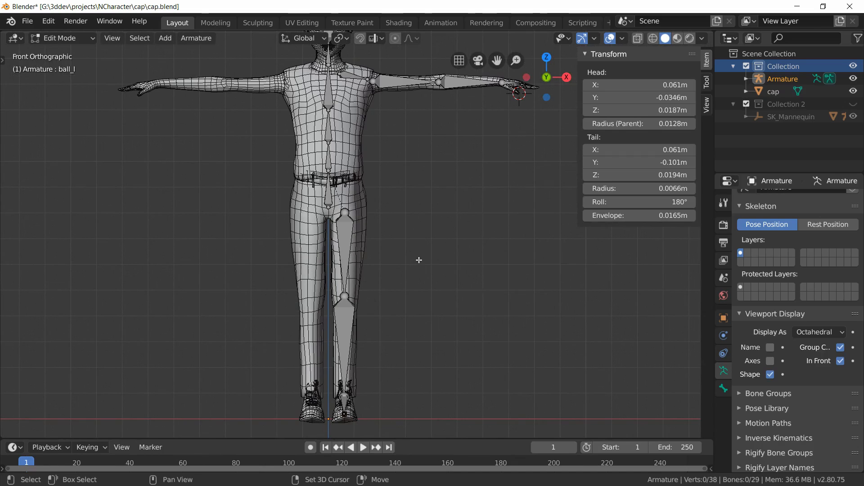
Step: Snap the 3D cursor to the world origin
key(shift+s)
click(307, 303)
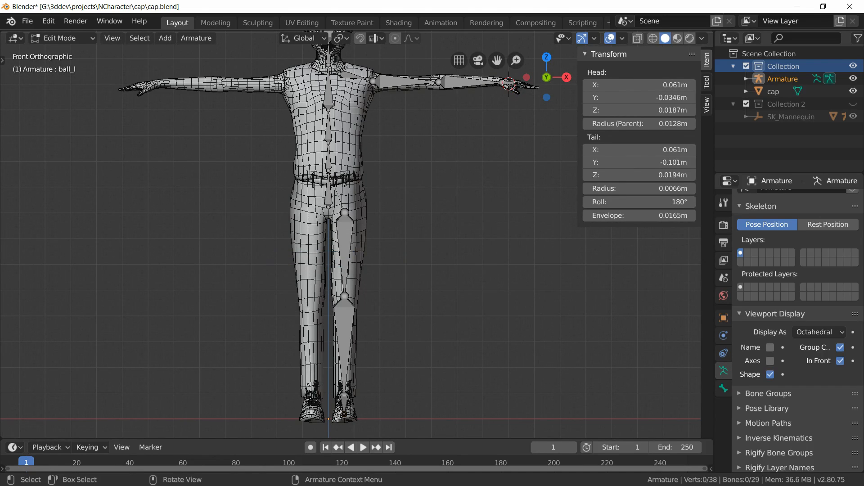
key(shift+s)
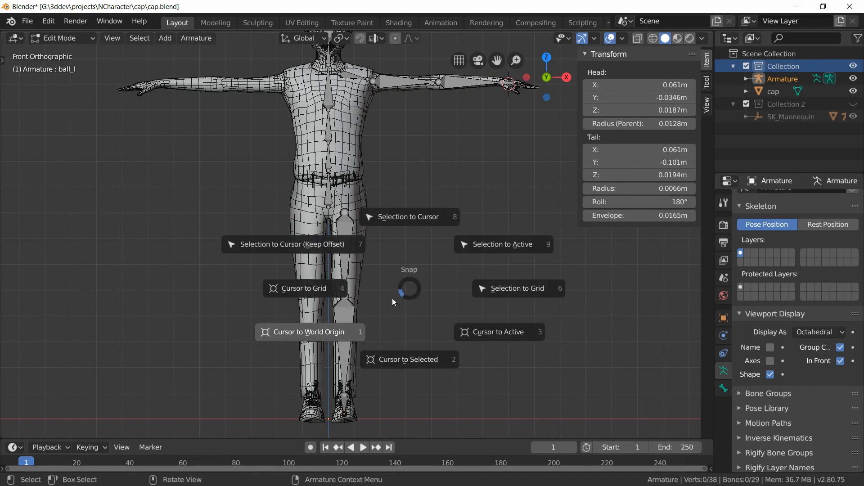
click(334, 331)
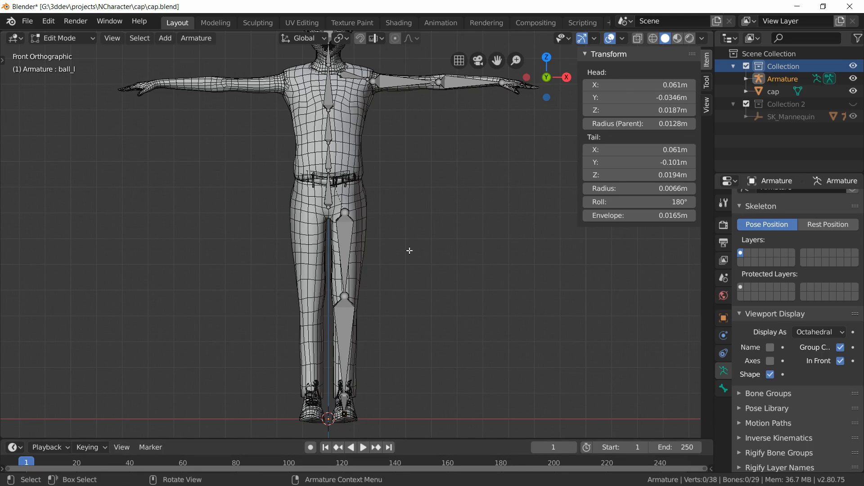
Step: Select all bones, symmetrize the armature to generate the matching right-side bones, and deselect all bones
scroll(392, 251, down, 2)
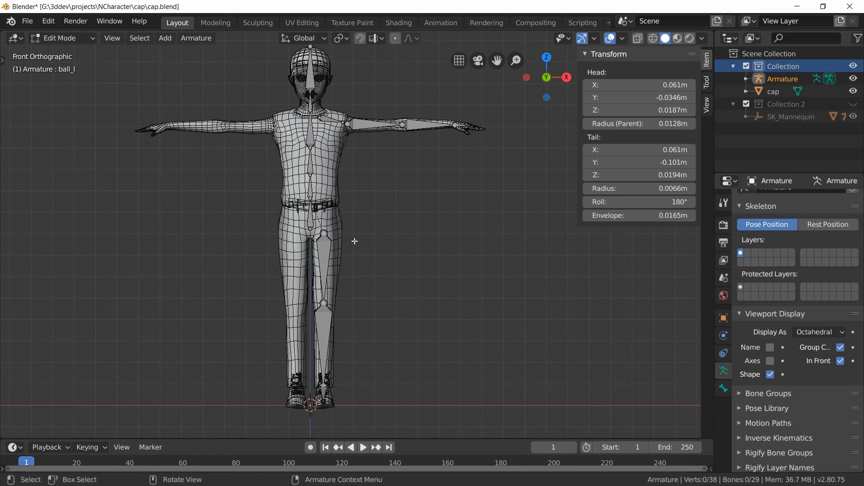
key(a)
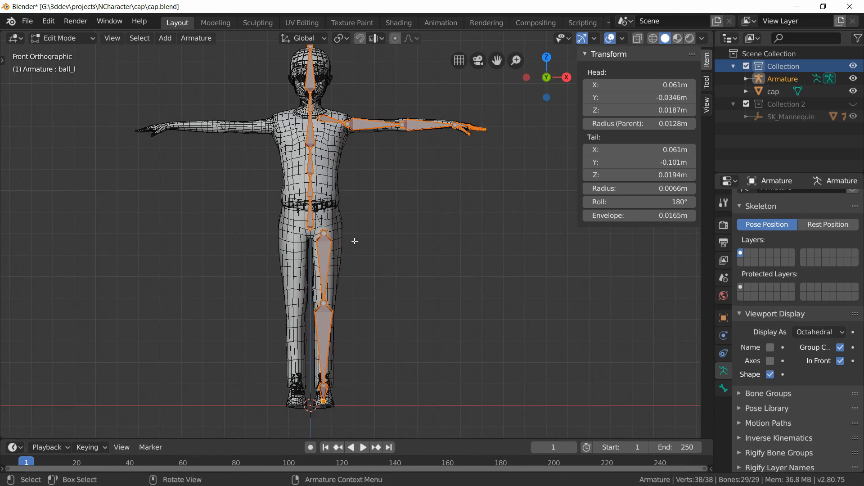
right_click(314, 170)
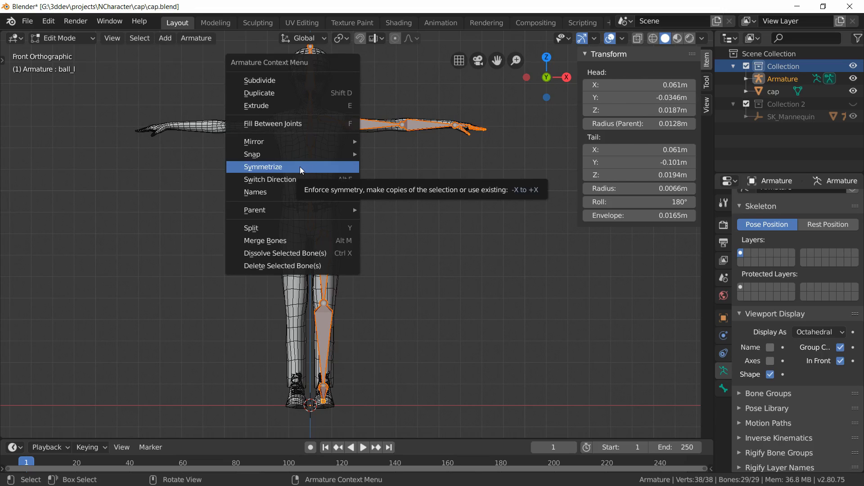
click(300, 167)
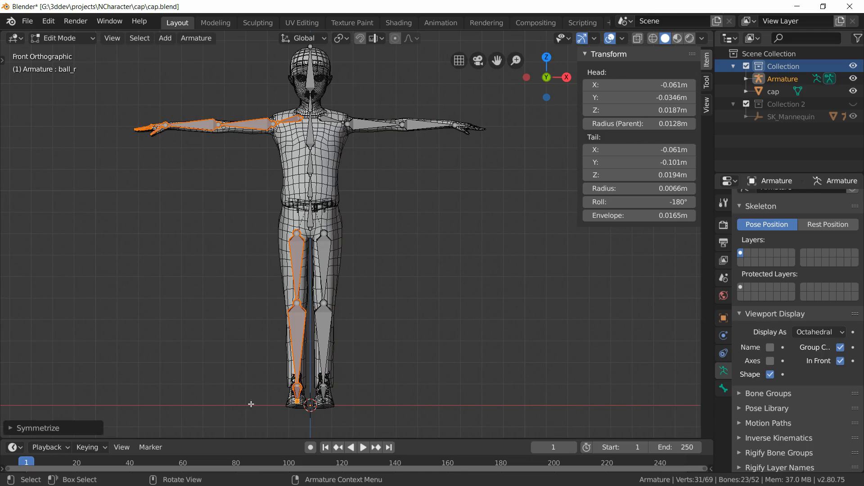
middle_drag(386, 279, 369, 274)
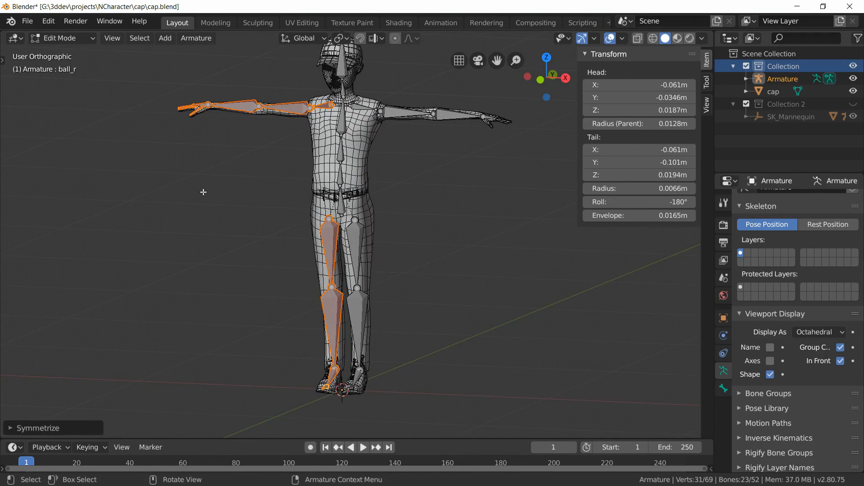
click(403, 214)
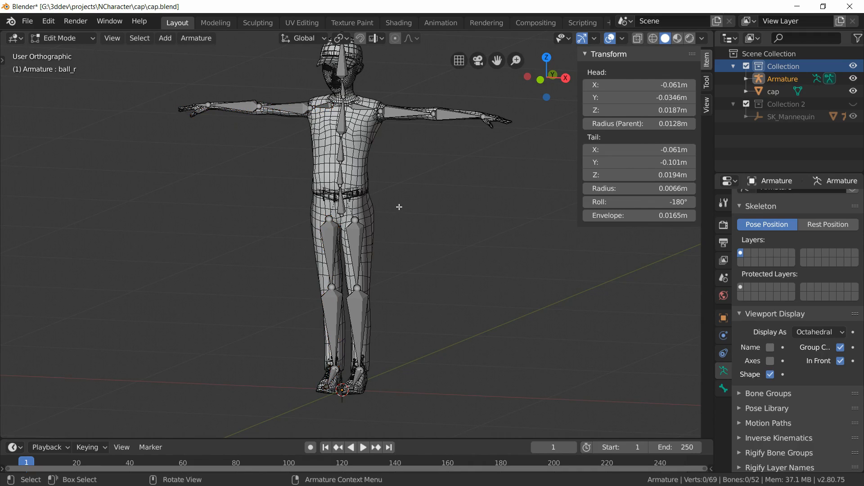
Step: Inspect the mirrored right arm, hand and finger bones from several viewing angles
scroll(403, 214, up, 6)
middle_drag(179, 297, 198, 295)
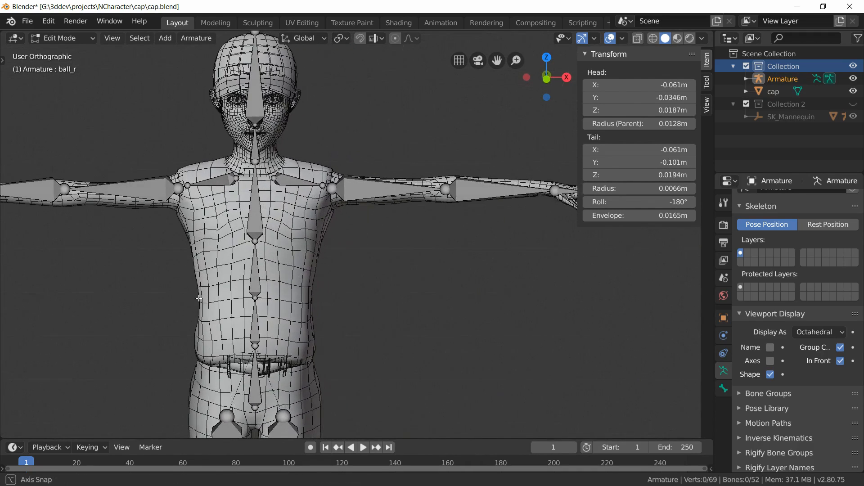
shift+middle_drag(129, 278, 462, 306)
scroll(340, 277, up, 4)
shift+middle_drag(255, 265, 438, 332)
scroll(439, 333, up, 4)
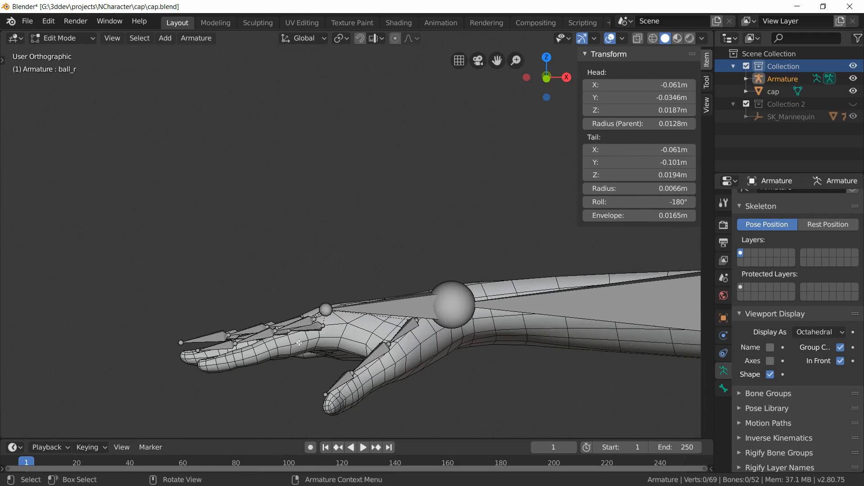
middle_drag(261, 334, 434, 347)
scroll(292, 302, up, 2)
middle_drag(285, 310, 277, 302)
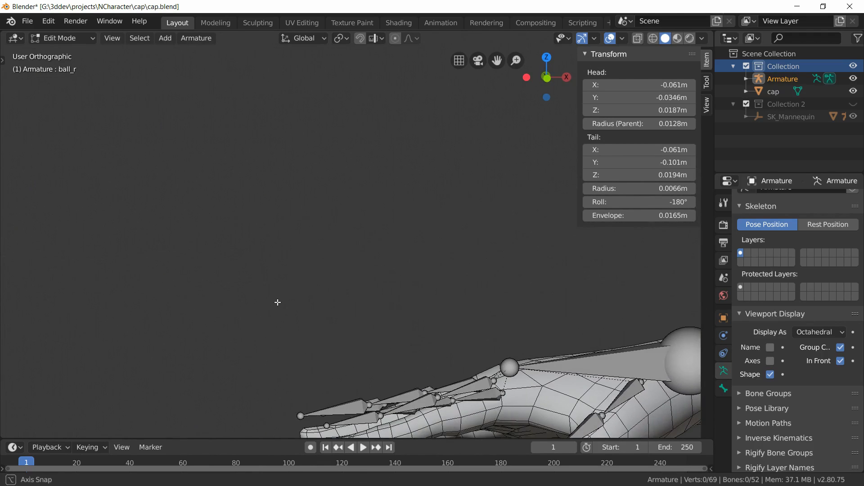
shift+middle_drag(435, 409, 351, 293)
scroll(487, 349, down, 8)
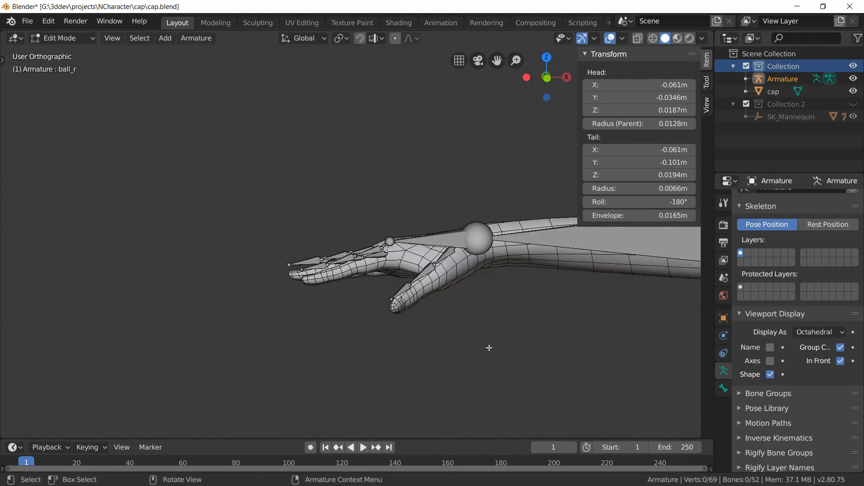
shift+middle_drag(511, 332, 225, 308)
scroll(288, 290, down, 3)
shift+middle_drag(427, 280, 335, 277)
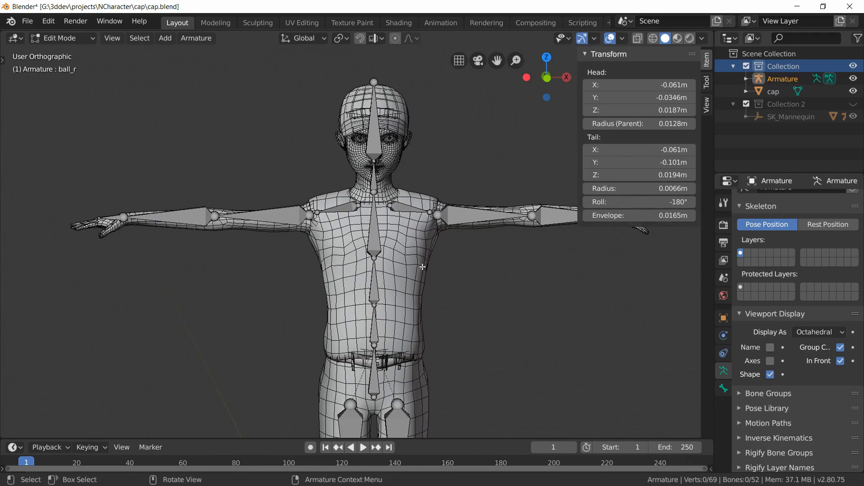
key(KP_1)
shift+middle_drag(445, 303, 379, 303)
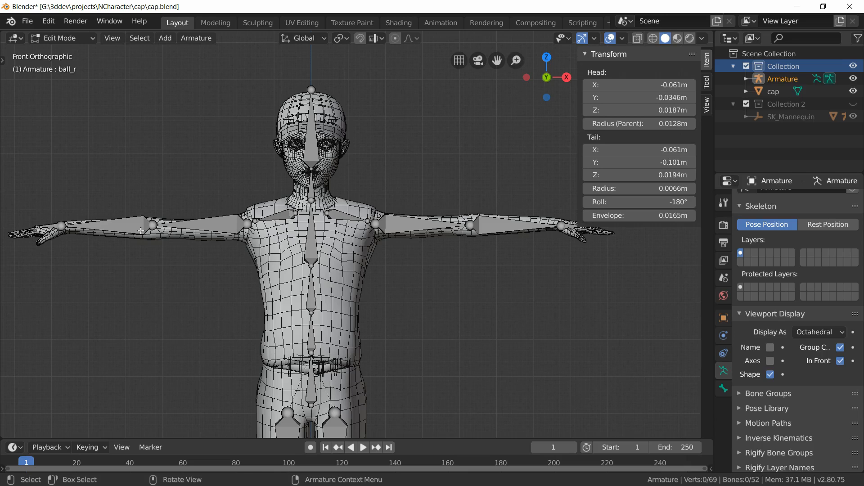
shift+middle_drag(344, 243, 357, 245)
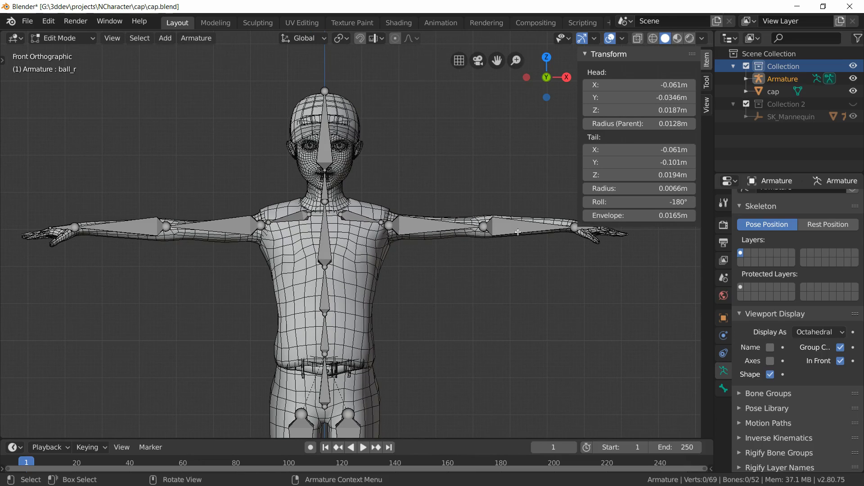
shift+middle_drag(385, 277, 444, 282)
shift+middle_drag(207, 269, 289, 267)
scroll(290, 267, up, 3)
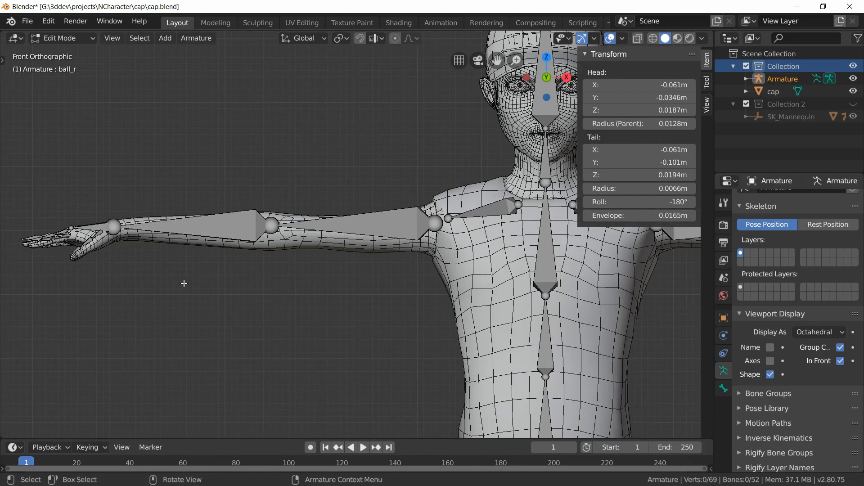
shift+middle_drag(184, 283, 201, 291)
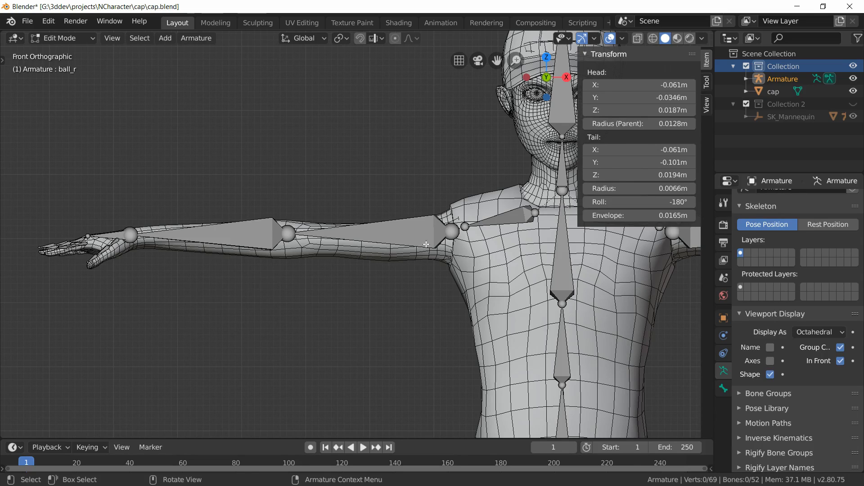
Step: Select the head of the right upper arm bone in wireframe view and snap the 3D cursor to it
click(459, 238)
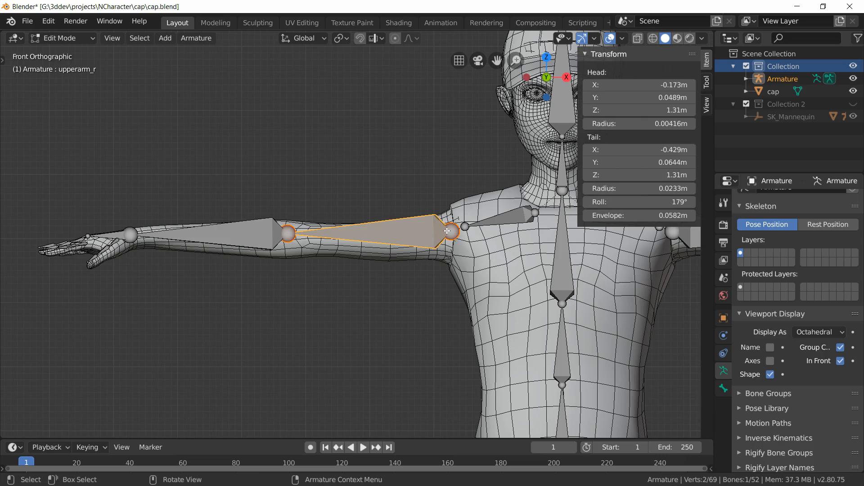
click(457, 234)
scroll(414, 278, up, 2)
shift+middle_drag(354, 287, 376, 287)
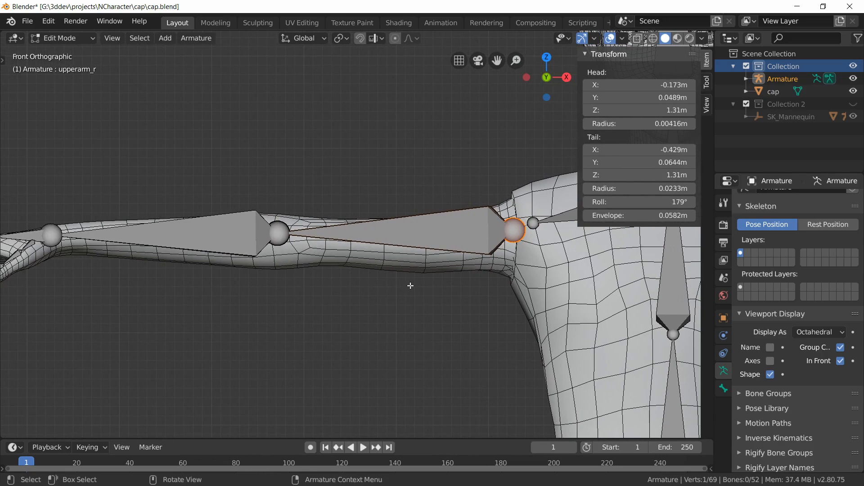
scroll(375, 286, down, 2)
key(z)
click(281, 289)
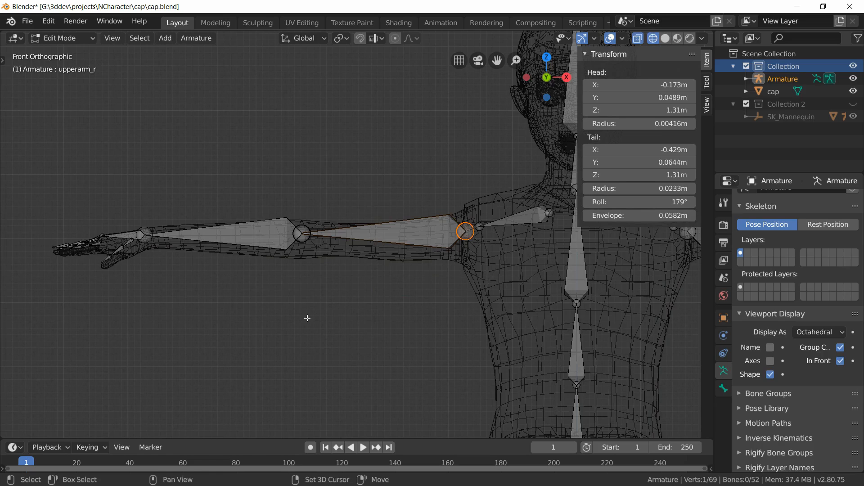
key(shift+s)
key(shift+s)
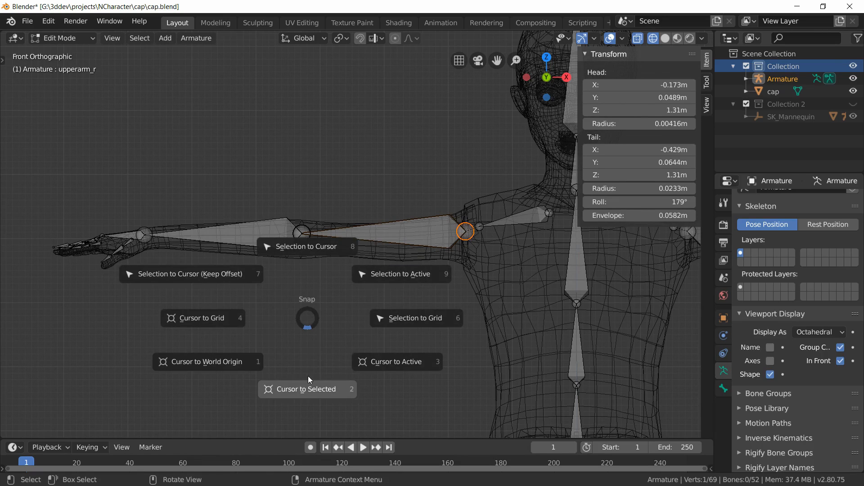
click(308, 392)
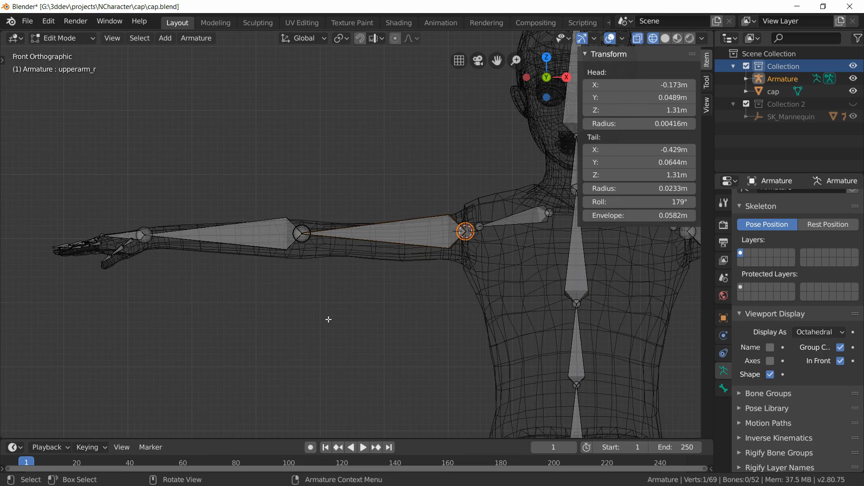
Step: Box-select all right arm and hand bones and set the pivot point to the 3D Cursor
shift+middle_drag(263, 297, 316, 301)
key(b)
drag(62, 158, 526, 327)
click(340, 40)
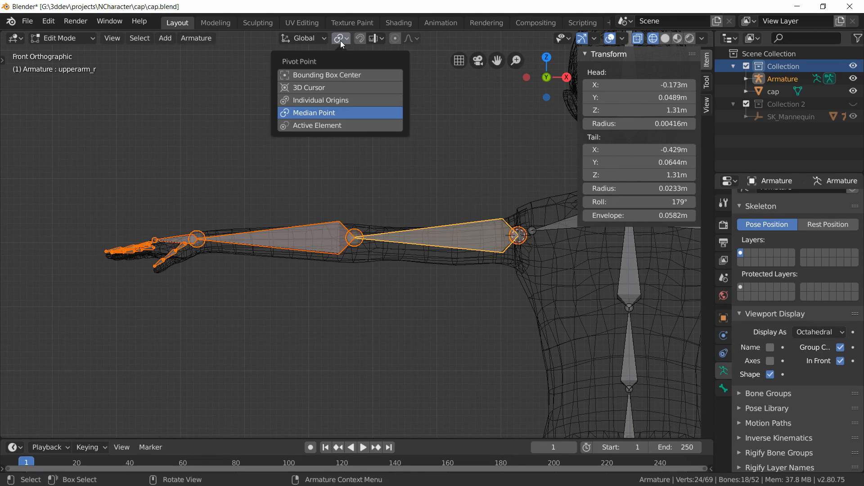
click(325, 88)
Step: Rotate the selected arm bones slightly around the shoulder in the front view to align with the mesh arm
scroll(43, 281, up, 2)
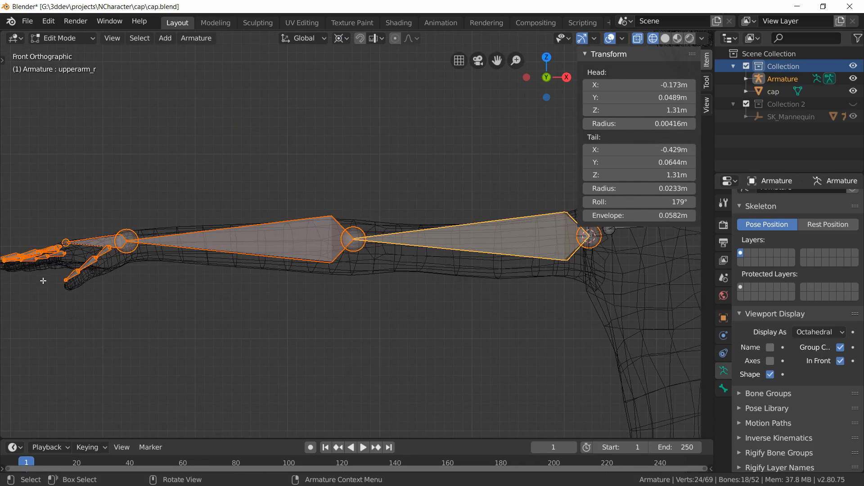
shift+middle_drag(43, 281, 297, 256)
scroll(225, 273, up, 3)
scroll(296, 256, up, 3)
scroll(295, 256, up, 1)
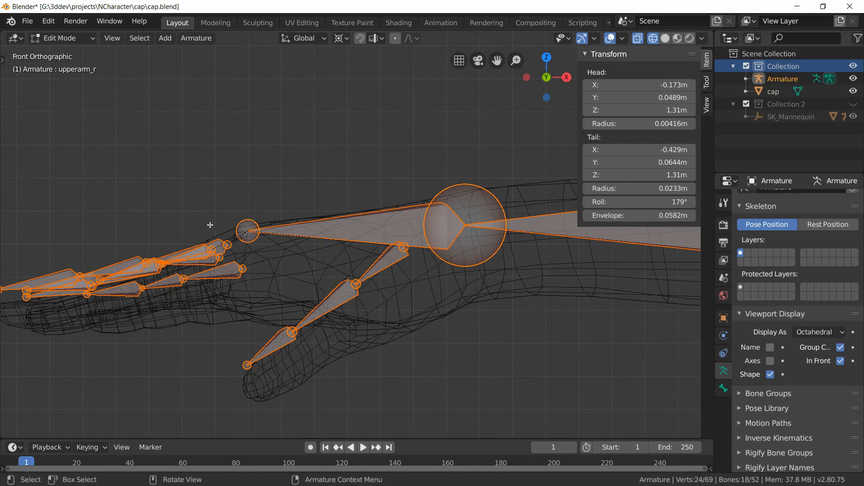
shift+middle_drag(161, 157, 239, 147)
key(r)
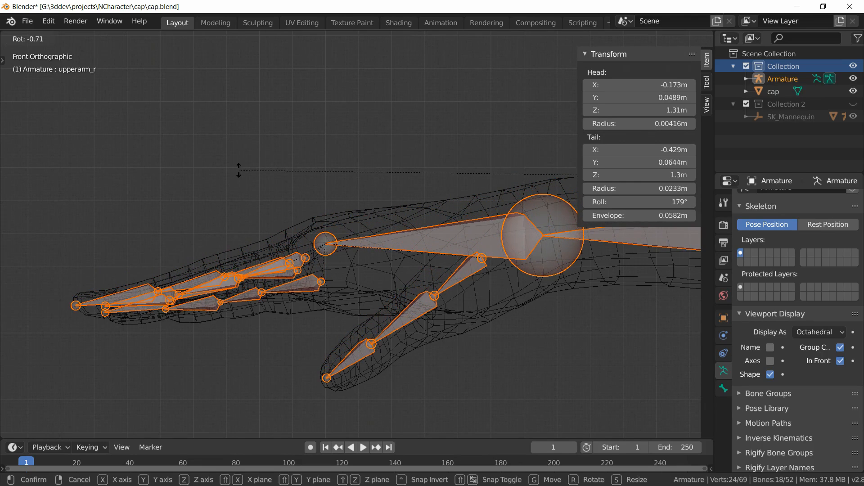
click(239, 170)
Step: In top view, rotate the selected arm bones by about -0.5° around the shoulder
key(KP_7)
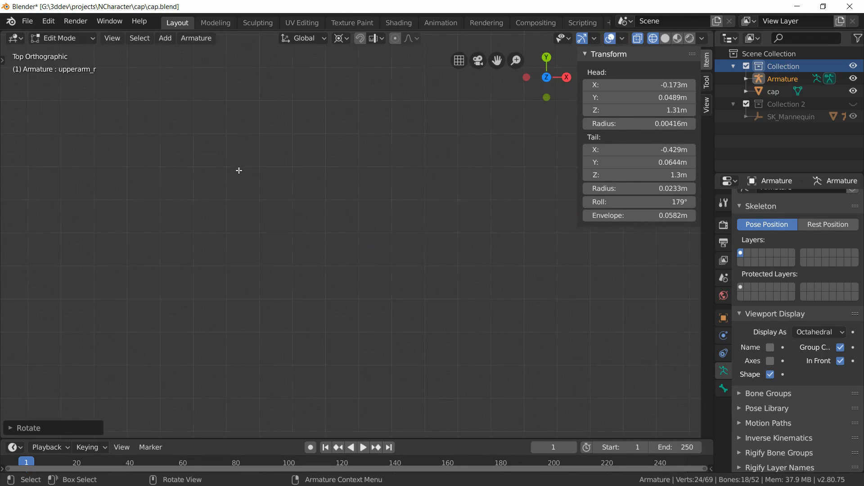
scroll(353, 140, down, 9)
shift+middle_drag(367, 164, 435, 258)
scroll(407, 223, up, 10)
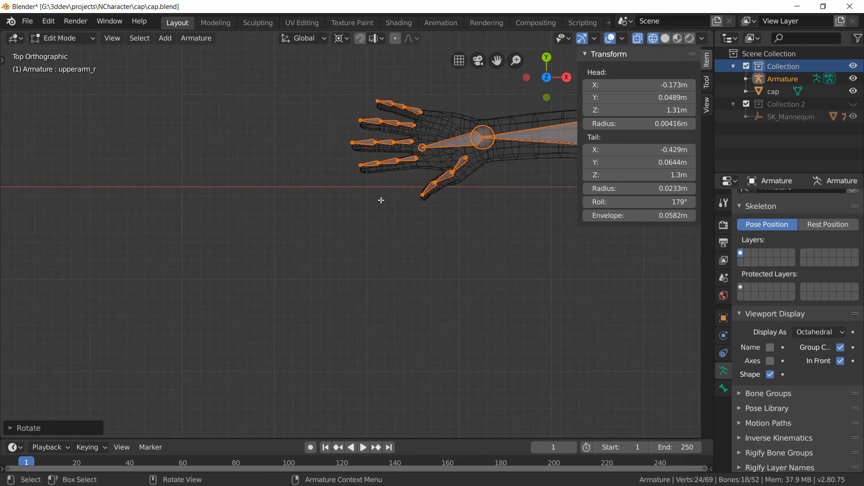
shift+middle_drag(334, 252, 110, 414)
shift+middle_drag(248, 297, 314, 301)
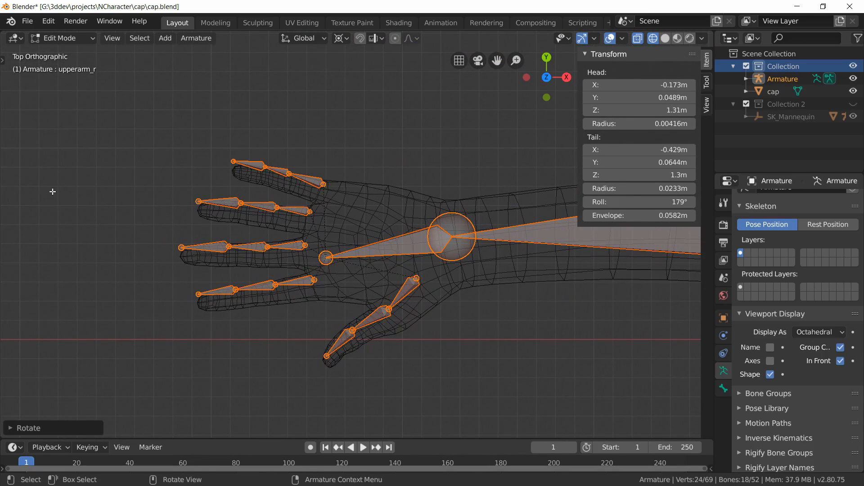
key(r)
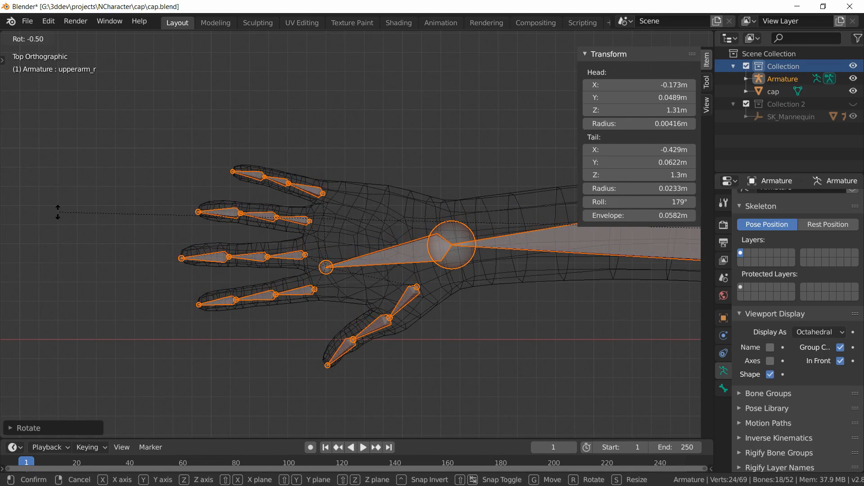
click(57, 210)
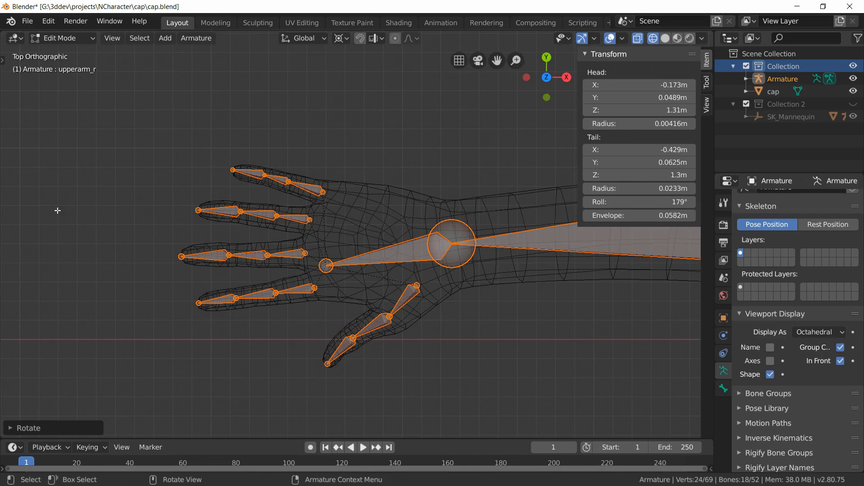
Step: Deselect all bones and snap the 3D cursor back to the world origin
scroll(388, 328, down, 6)
click(425, 310)
middle_drag(425, 310, 512, 303)
scroll(293, 264, up, 4)
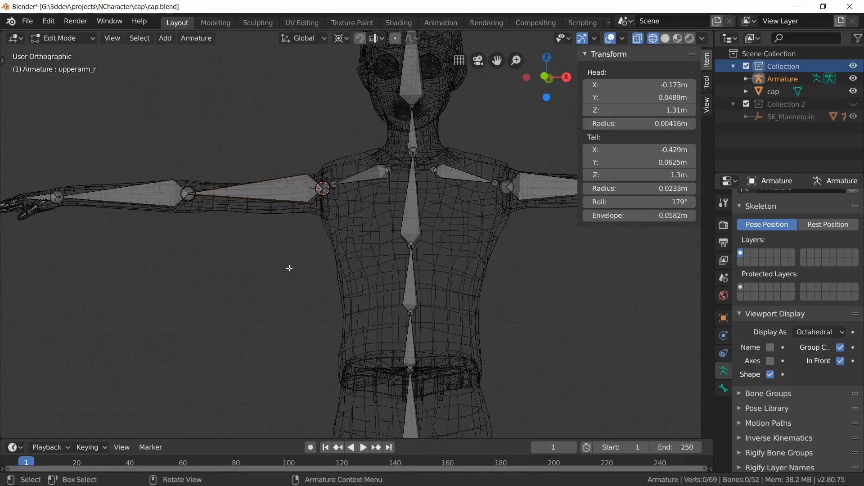
key(KP_1)
scroll(290, 268, down, 3)
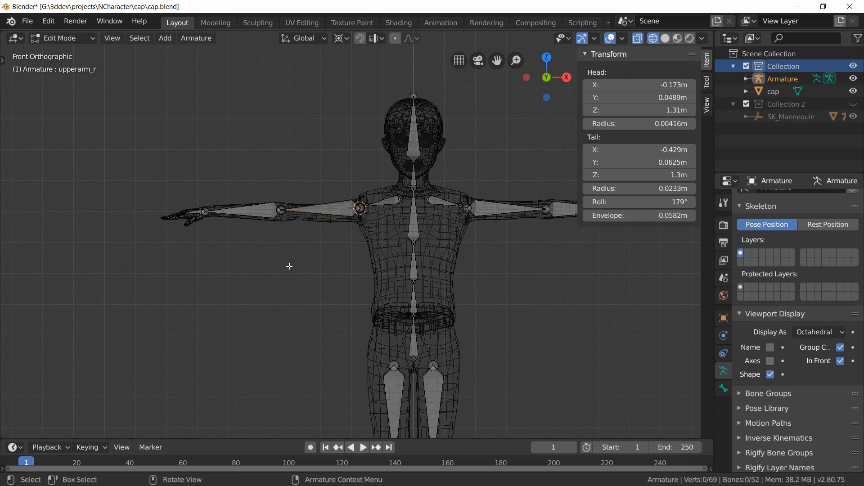
key(shift+s)
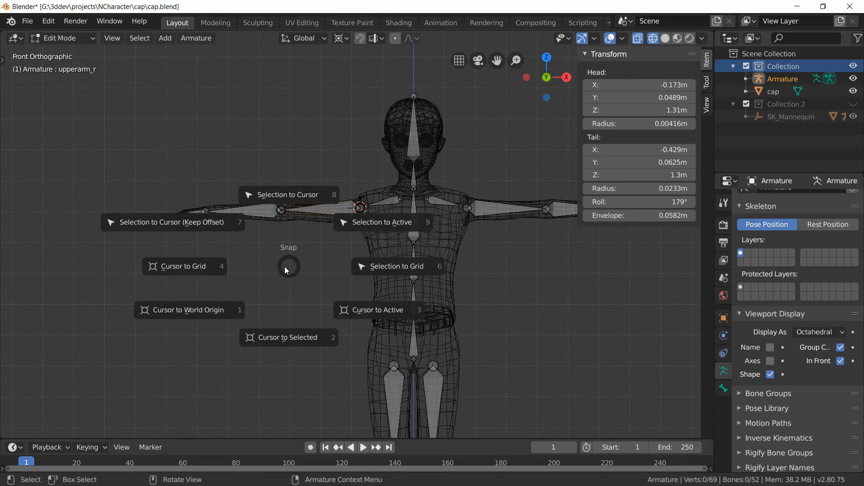
click(225, 317)
Step: Switch the viewport back to solid shading and save the file
mouse_move(488, 328)
shift+middle_down()
mouse_move(429, 274)
mouse_move(414, 284)
mouse_move(405, 239)
shift+middle_up()
scroll(429, 275, down, 2)
key(z)
click(508, 283)
scroll(472, 277, down, 3)
scroll(415, 285, up, 3)
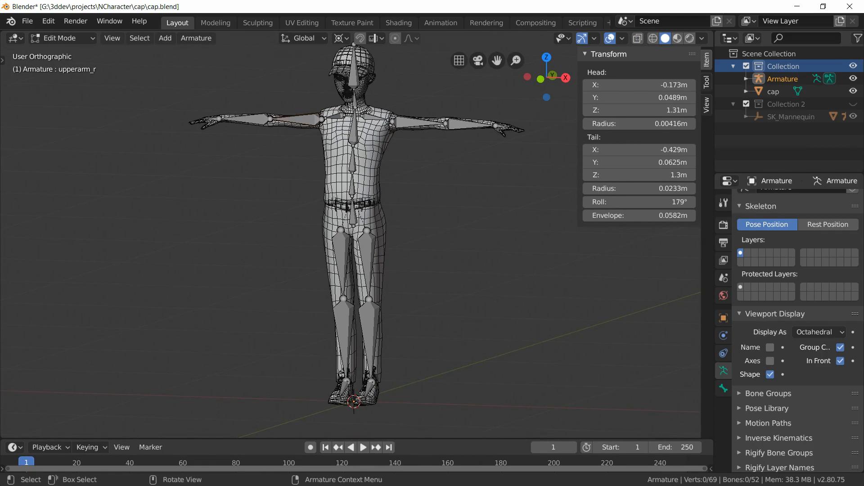
key(ctrl+s)
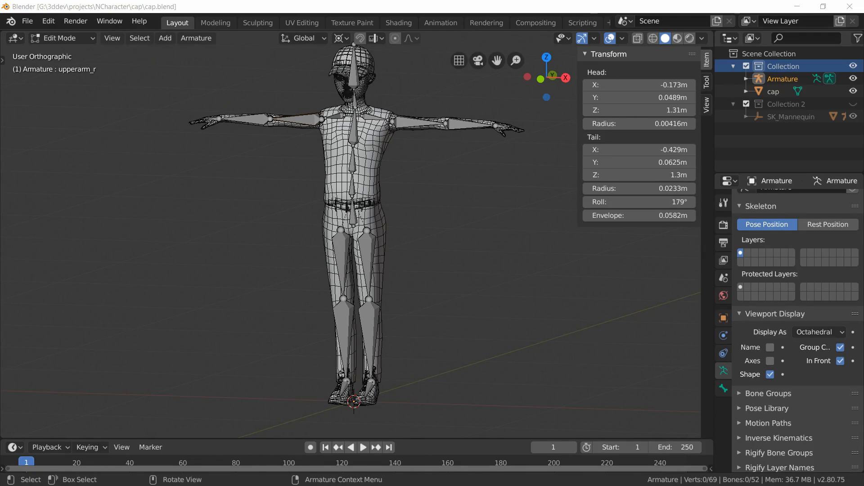
Step: Turn off the wireframe overlay and switch to Object Mode
click(623, 39)
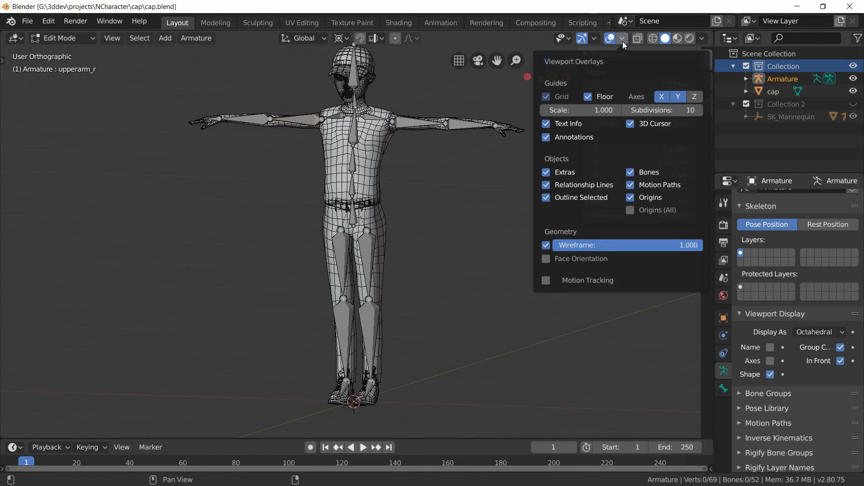
click(542, 245)
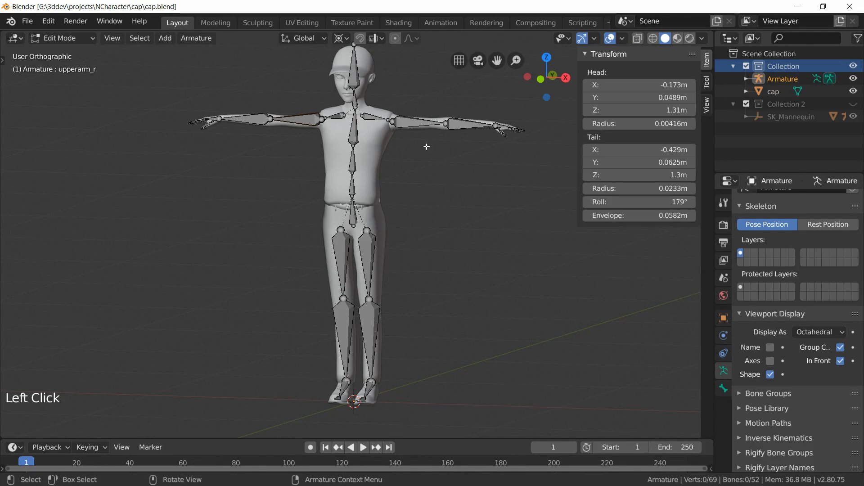
click(48, 38)
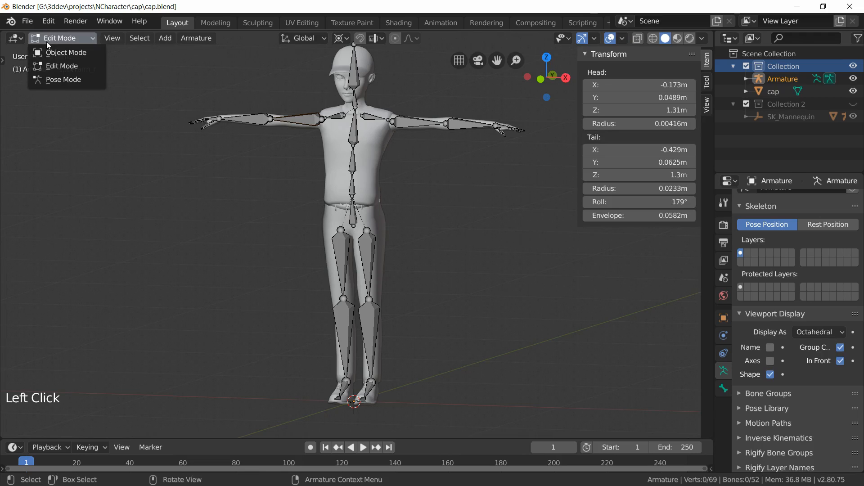
click(58, 54)
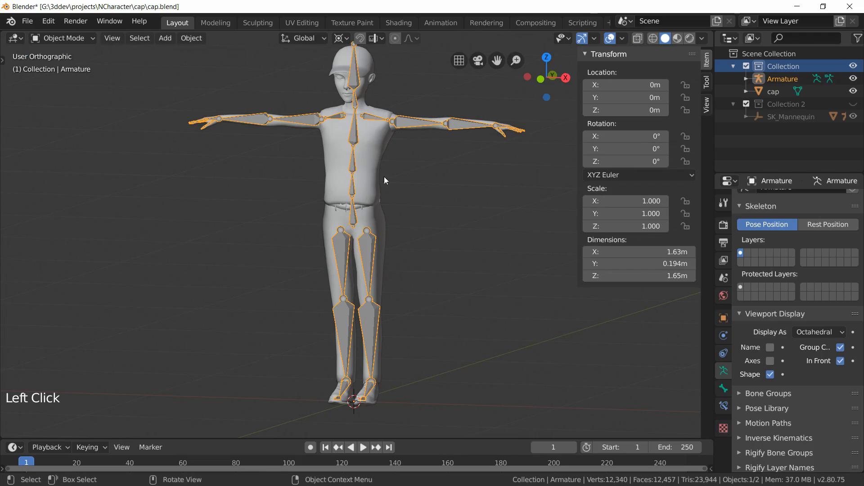
Step: Select the cap mesh and then the armature, and parent them With Automatic Weights
click(374, 144)
shift+click(412, 124)
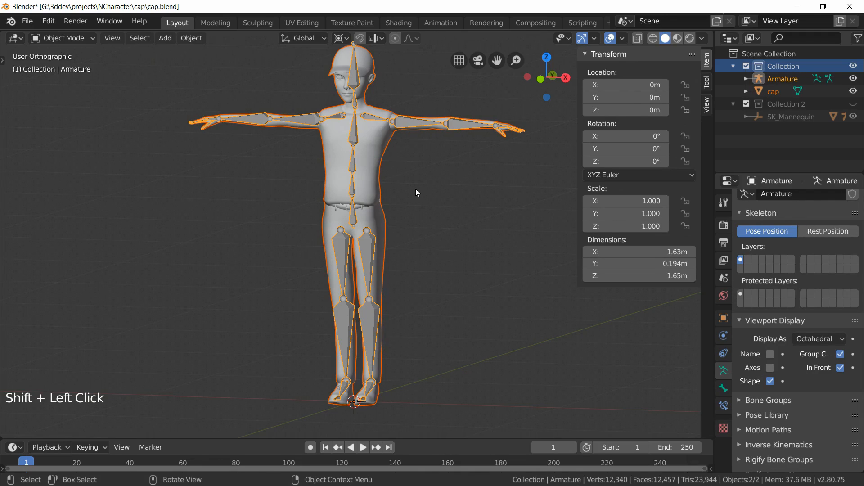
key(ctrl+p)
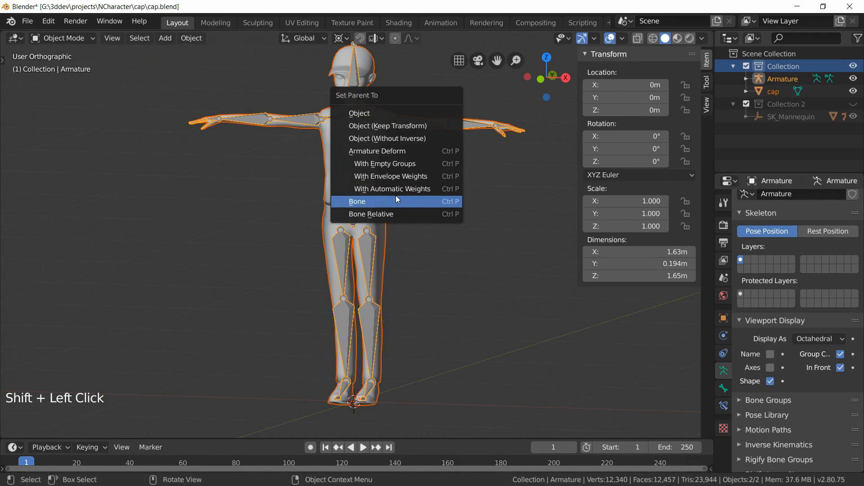
click(393, 188)
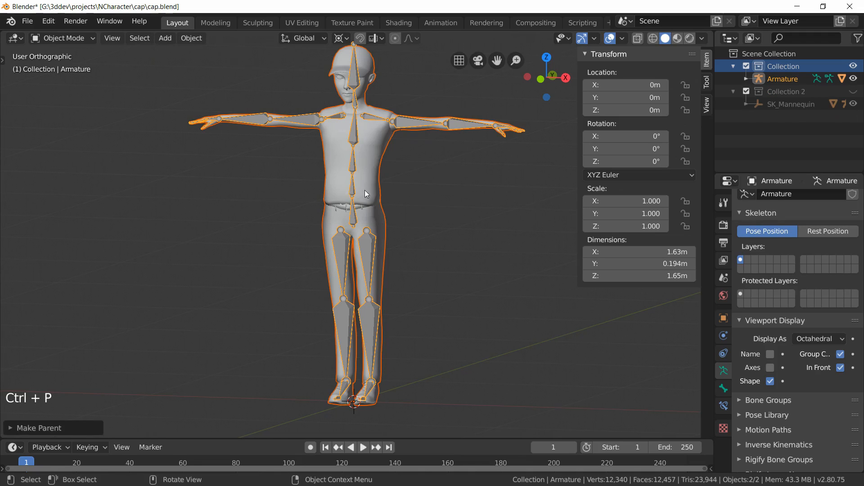
Step: Select the armature and the cap mesh, then enter Weight Paint mode
click(415, 122)
shift+click(374, 138)
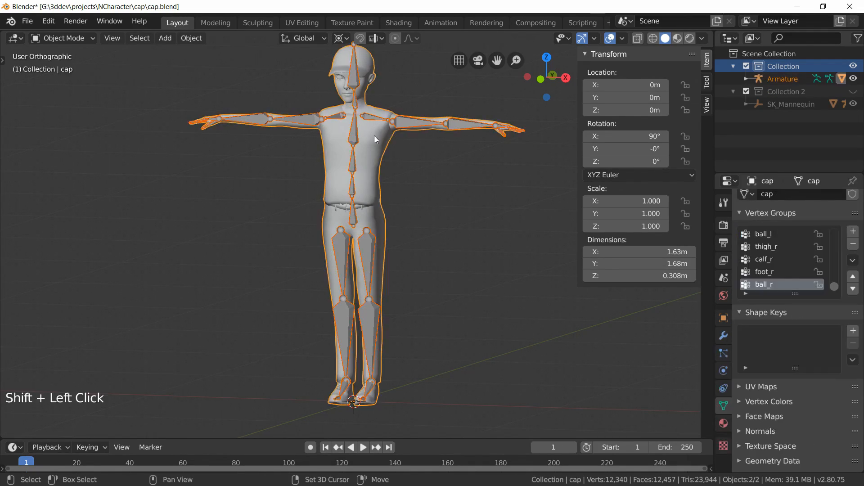
click(79, 38)
click(71, 106)
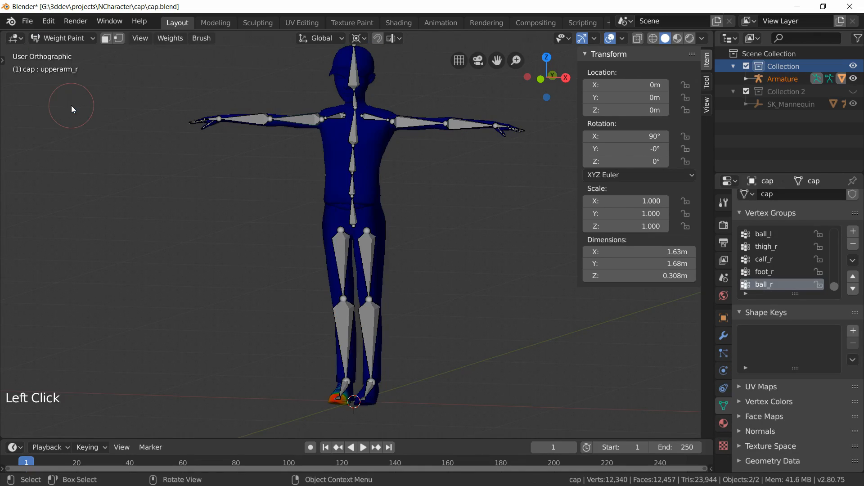
Step: Set the weight paint overlay's zero weights display to Active and turn on Show Wire
click(623, 38)
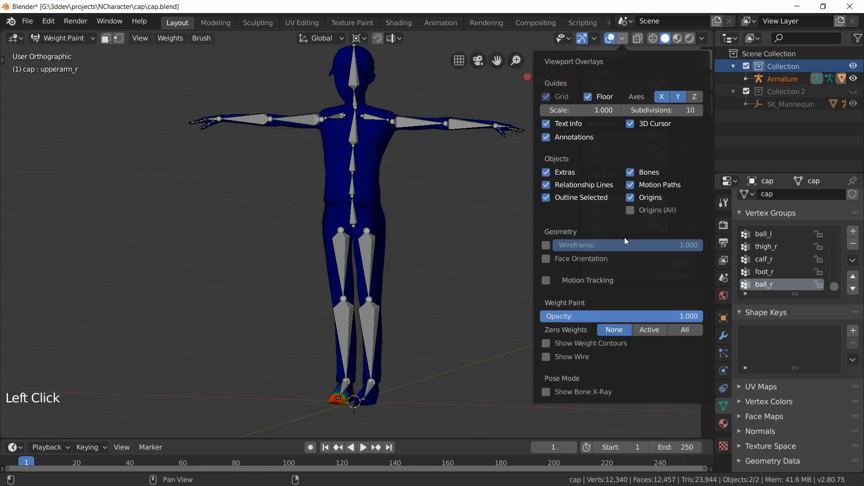
click(653, 333)
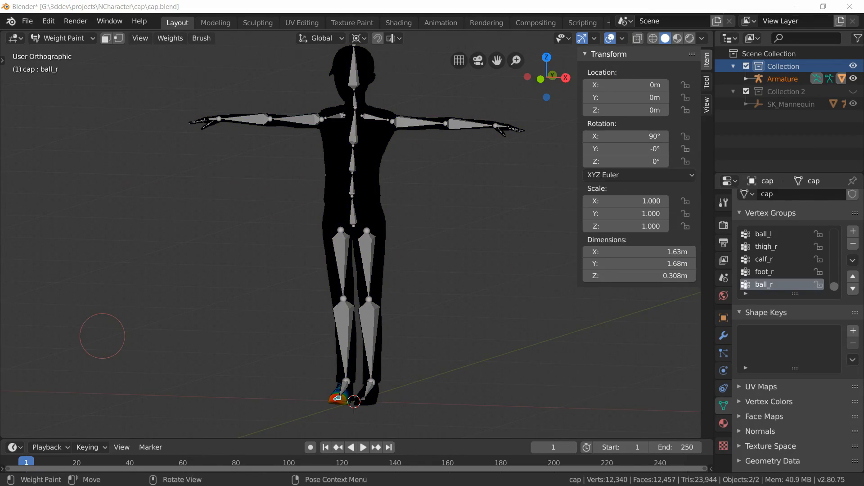
click(625, 39)
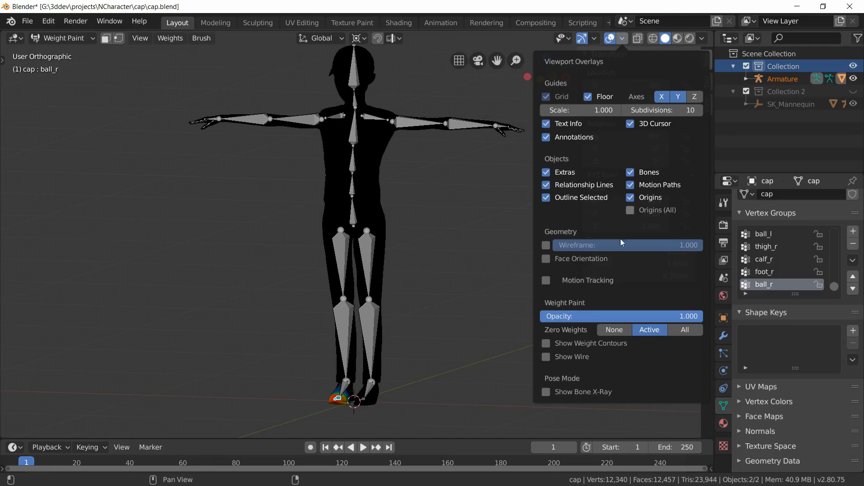
click(569, 357)
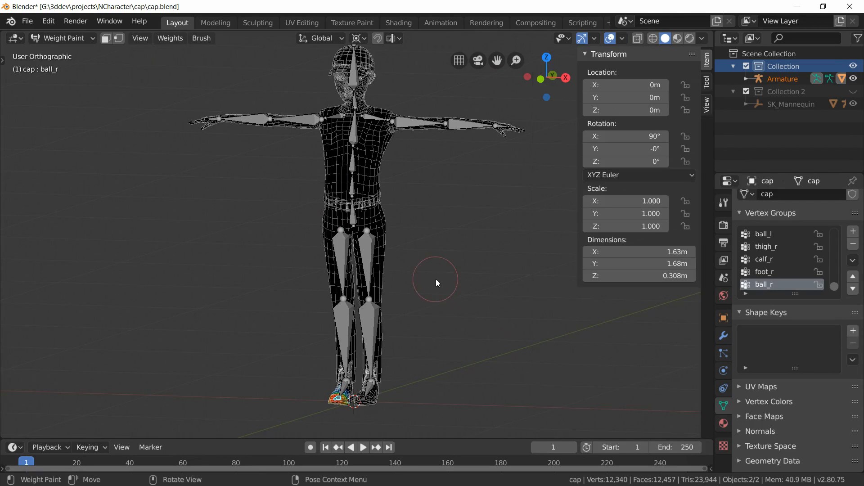
Step: Select spine bones in front view to inspect their automatic weights on the mesh
key(KP_1)
scroll(425, 238, up, 3)
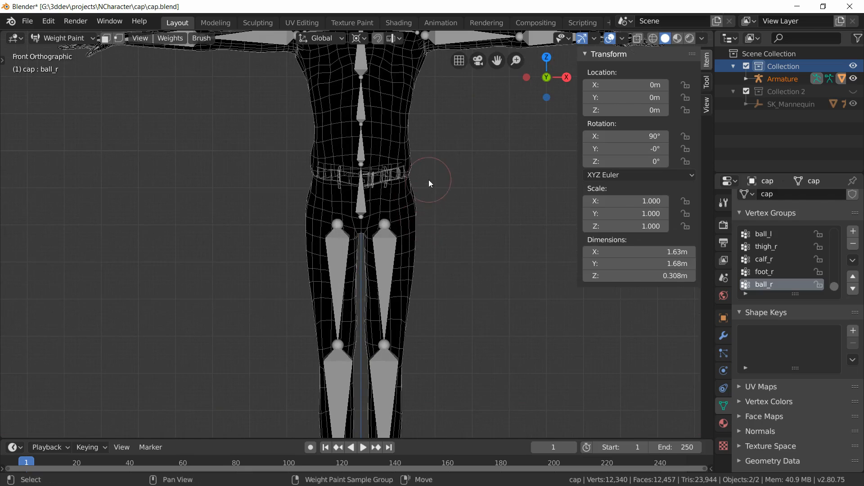
shift+middle_drag(429, 179, 398, 262)
ctrl+click(333, 234)
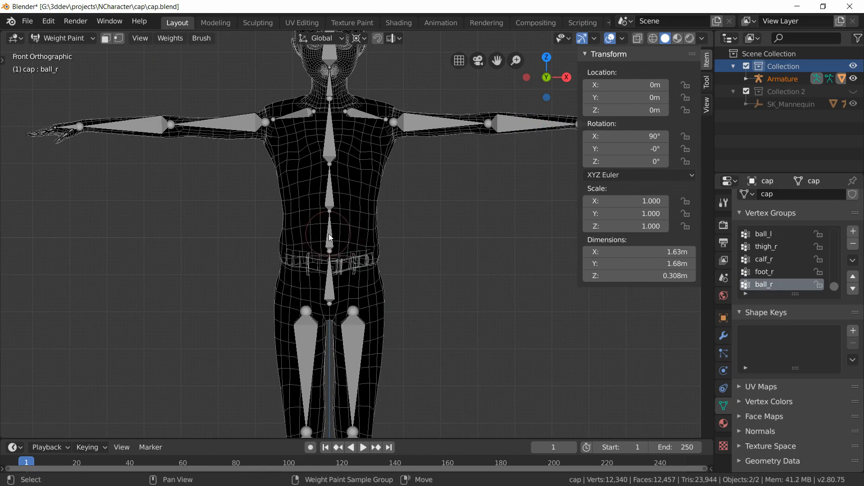
ctrl+click(334, 189)
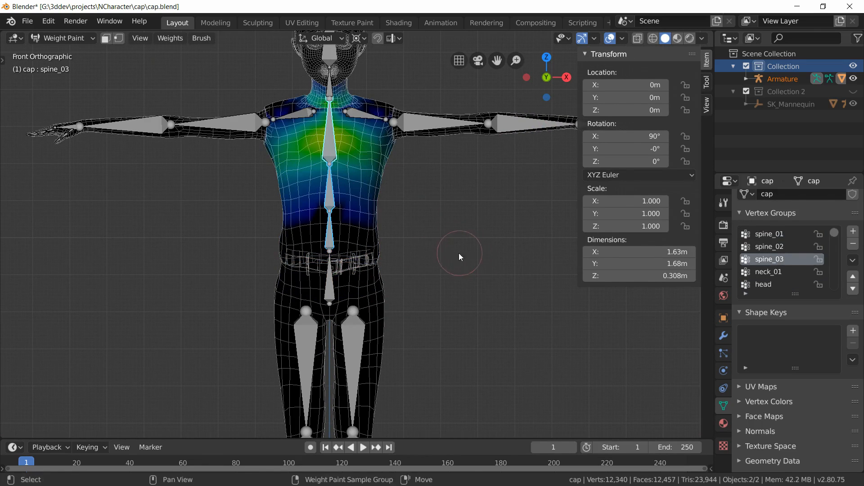
Step: Set the transform pivot point to Individual Origins and try a trackball rotation of the selected spine bone, cancelling it
shift+middle_drag(459, 255, 443, 303)
click(358, 39)
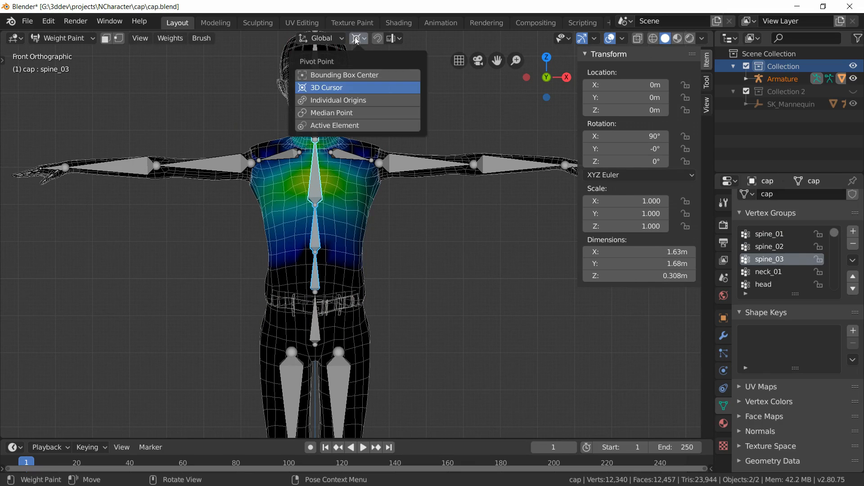
click(363, 102)
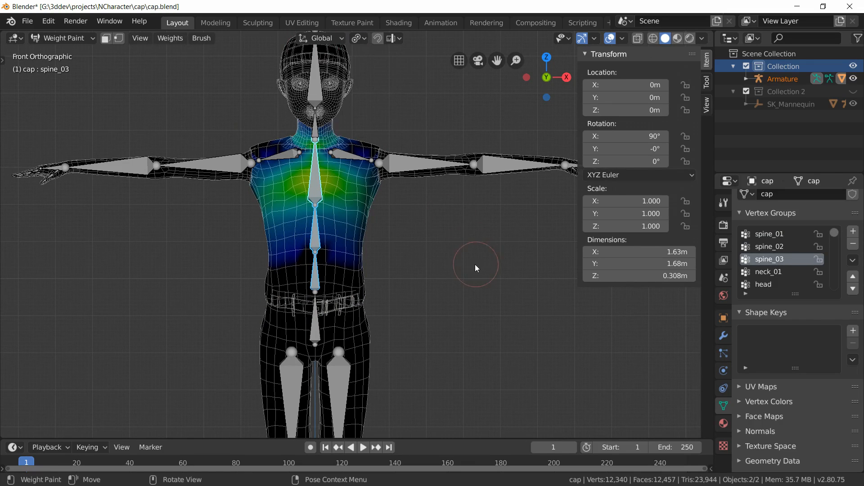
key(r)
key(r)
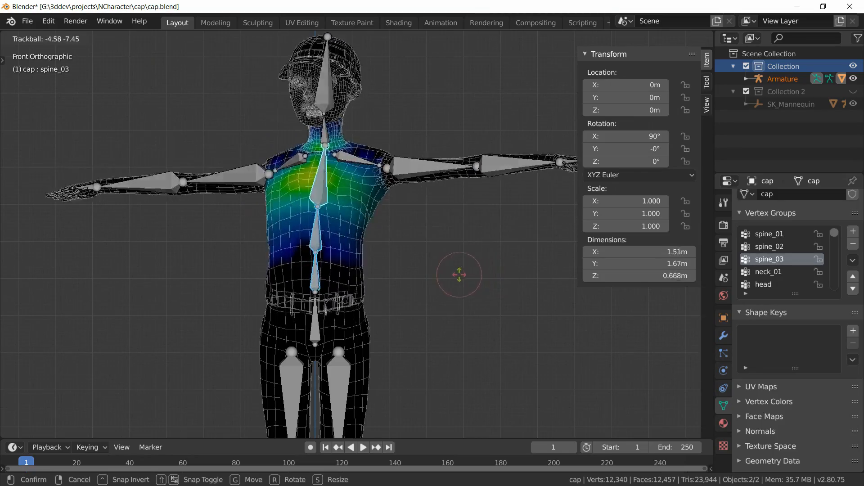
right_click(444, 248)
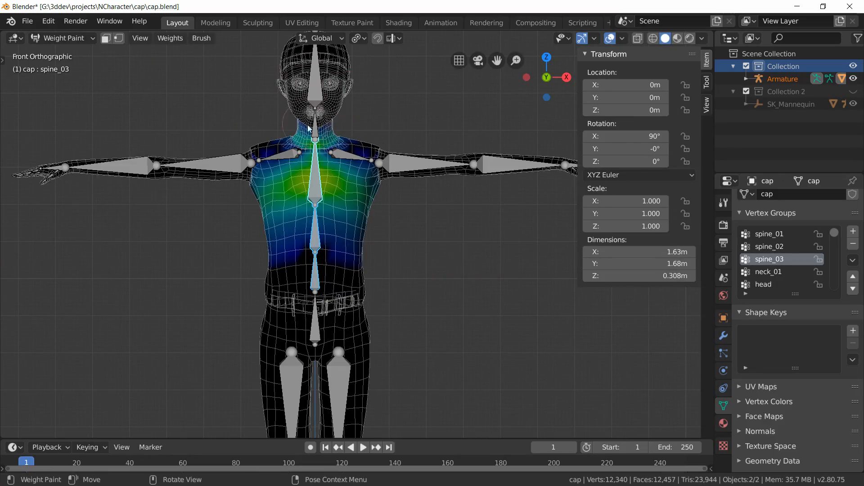
Step: Select the head and neck_01 bones in an orbited, zoomed view to inspect their weights on the head and neck
middle_drag(387, 184, 255, 79)
middle_drag(347, 96, 372, 167)
ctrl+click(332, 162)
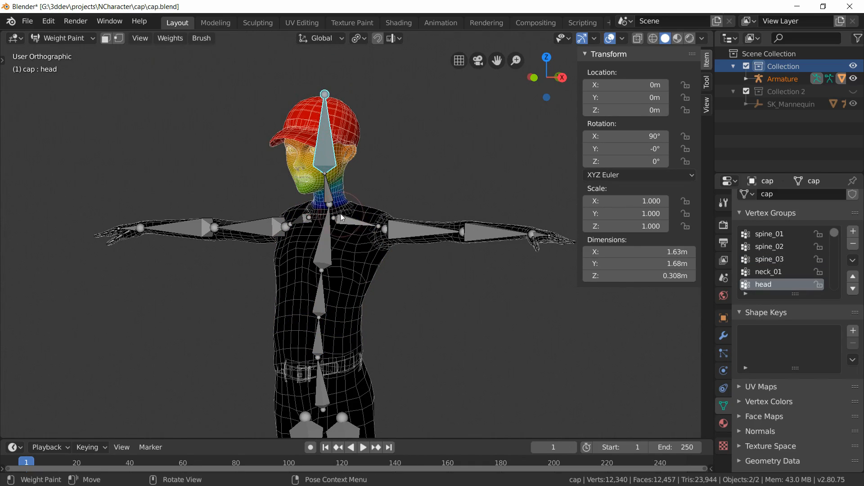
ctrl+click(335, 194)
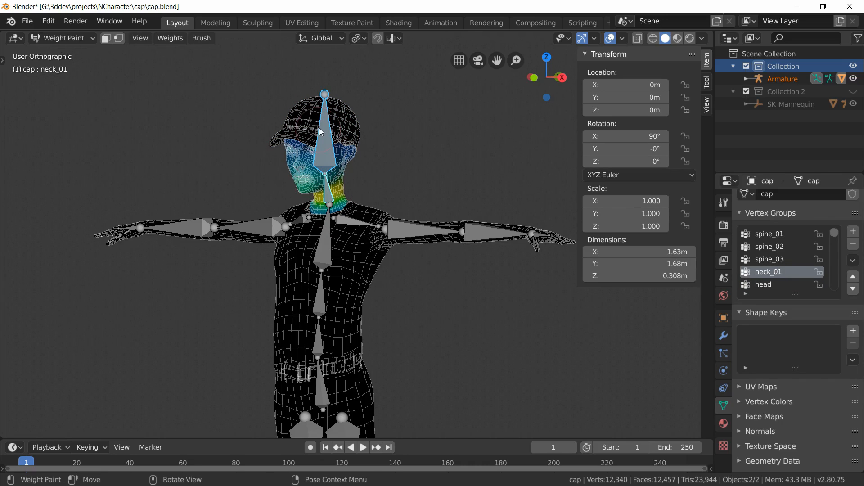
scroll(342, 183, up, 3)
scroll(318, 212, down, 2)
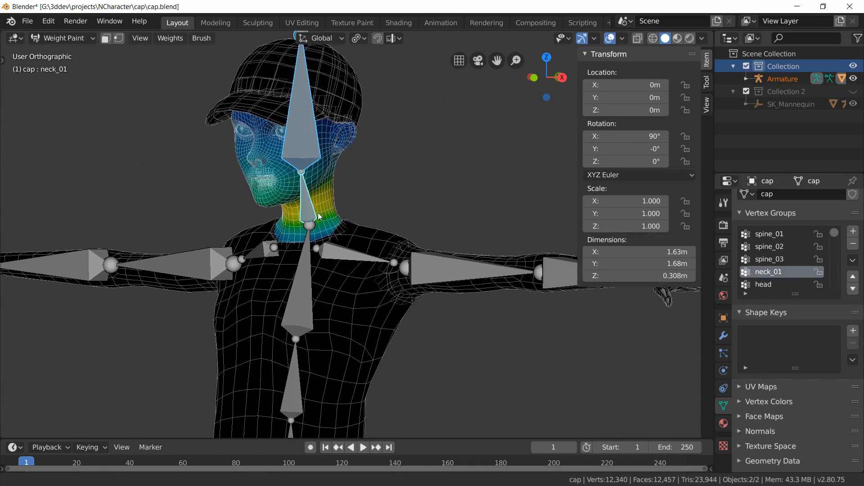
scroll(358, 206, down, 2)
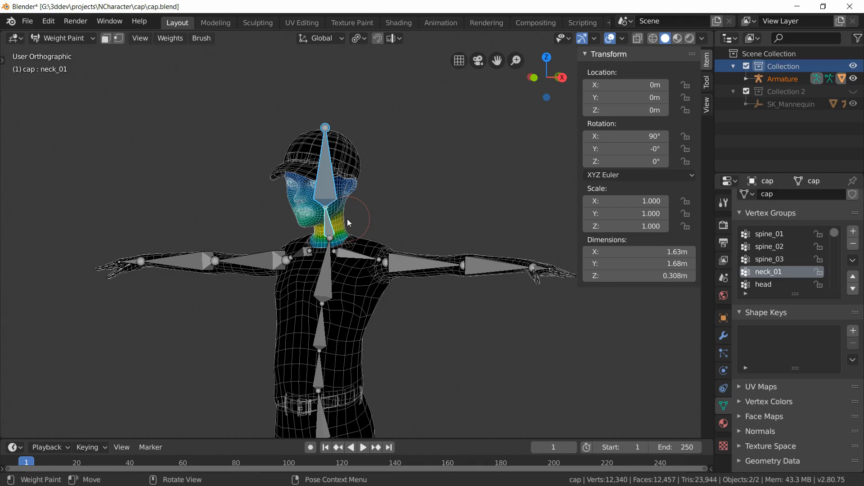
Step: Select the upperarm_l and thigh_l bones to inspect their weights on the arm and leg
ctrl+click(347, 219)
middle_drag(346, 219, 353, 194)
scroll(343, 220, down, 1)
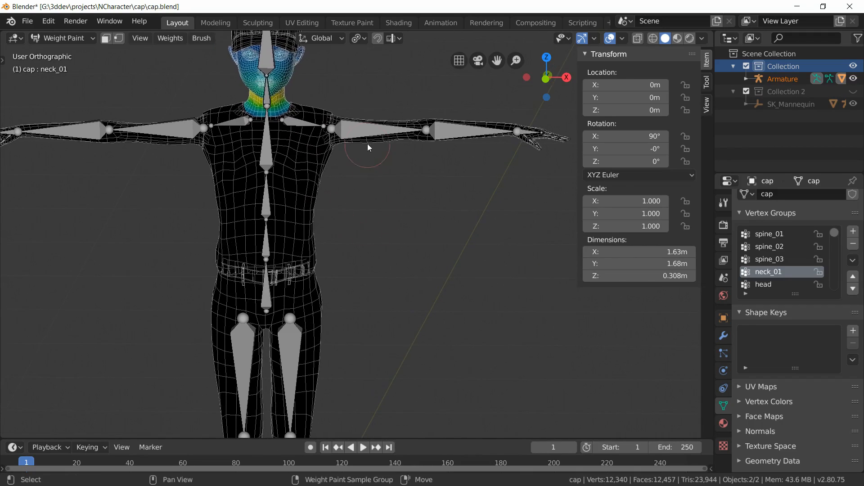
ctrl+click(356, 128)
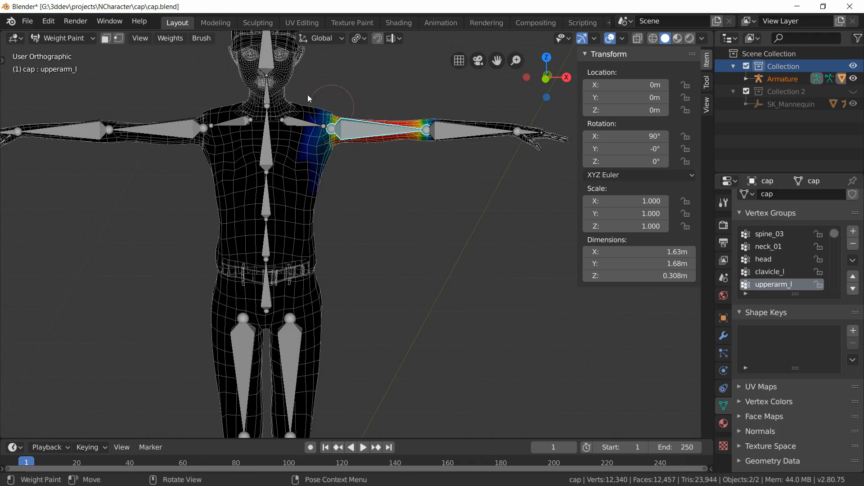
shift+middle_drag(367, 269, 349, 218)
ctrl+click(344, 237)
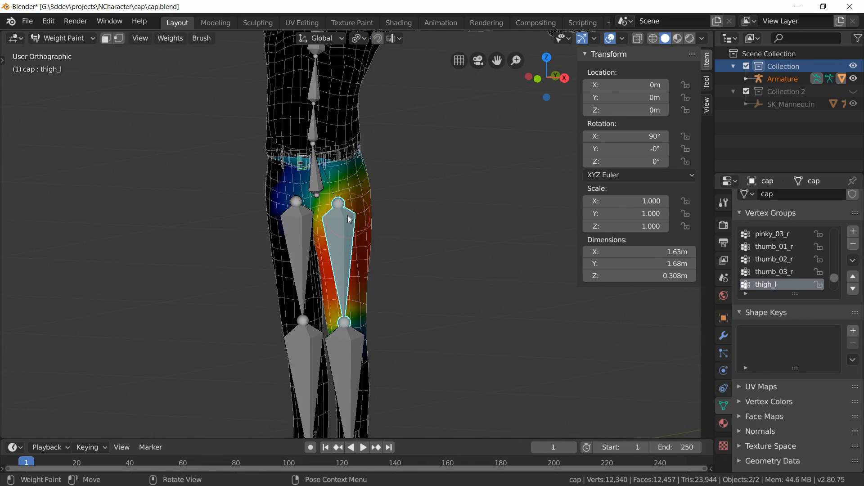
scroll(341, 214, down, 5)
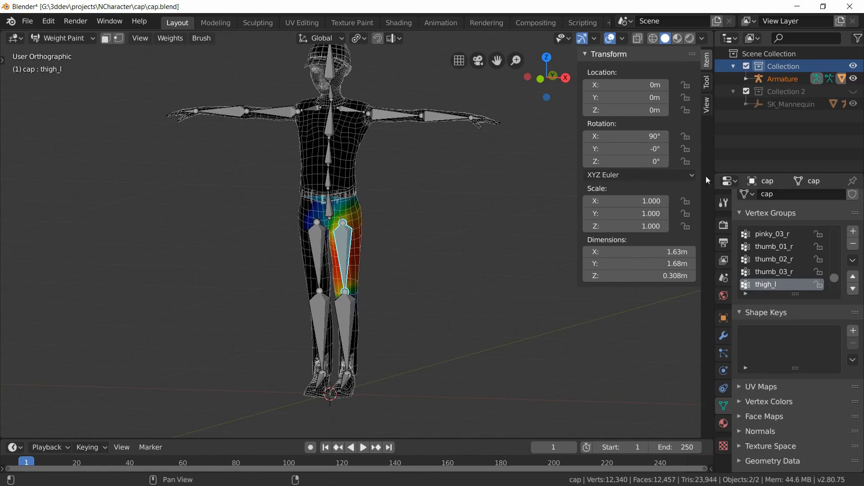
Step: Open the Draw brush settings and the weight paint toolbar while orbiting around the character
click(723, 203)
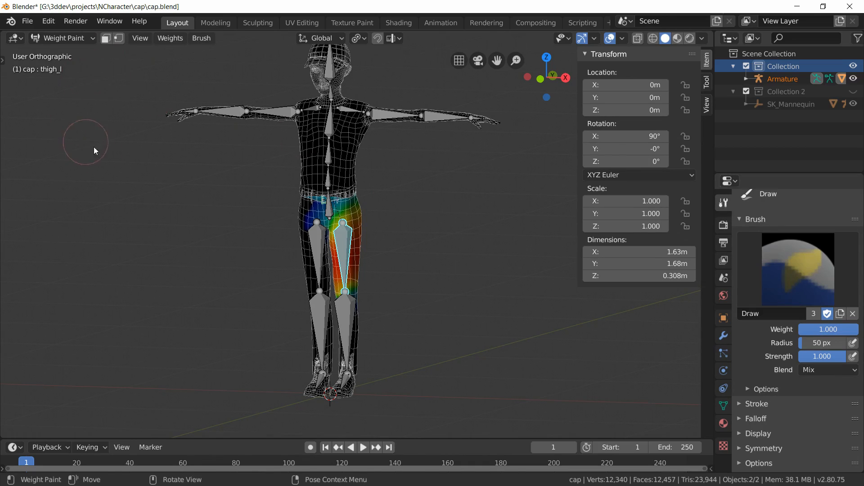
key(t)
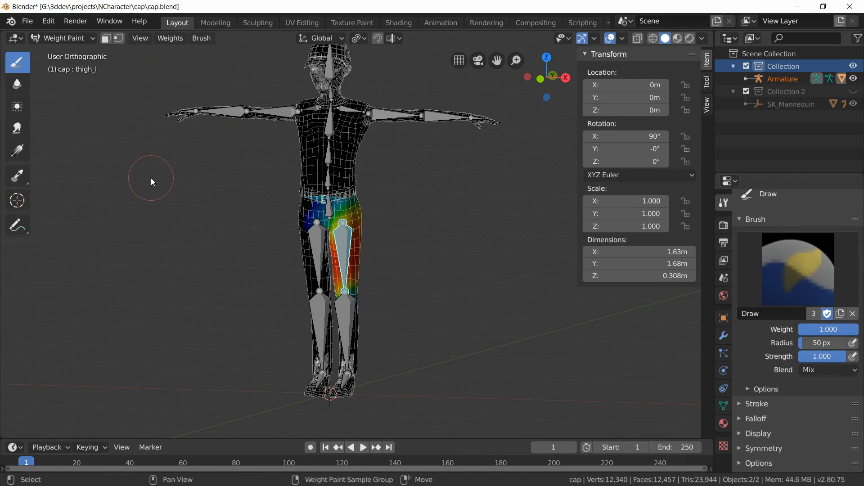
shift+middle_drag(150, 177, 143, 223)
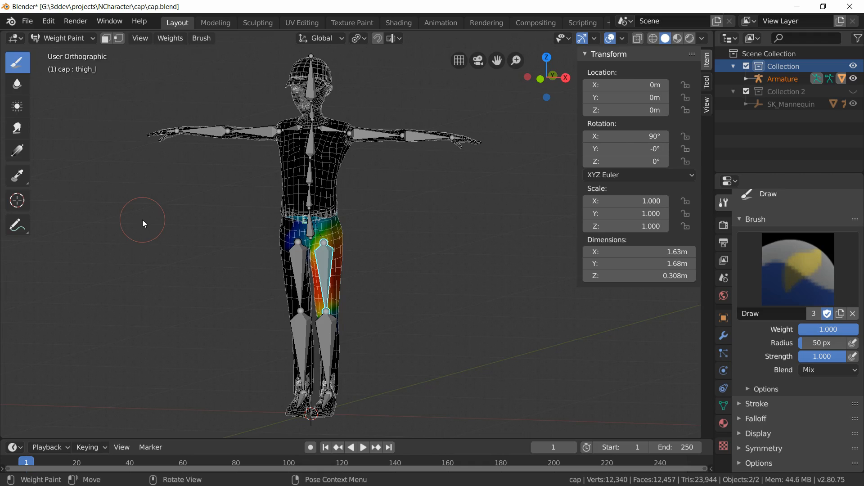
middle_drag(440, 201, 463, 226)
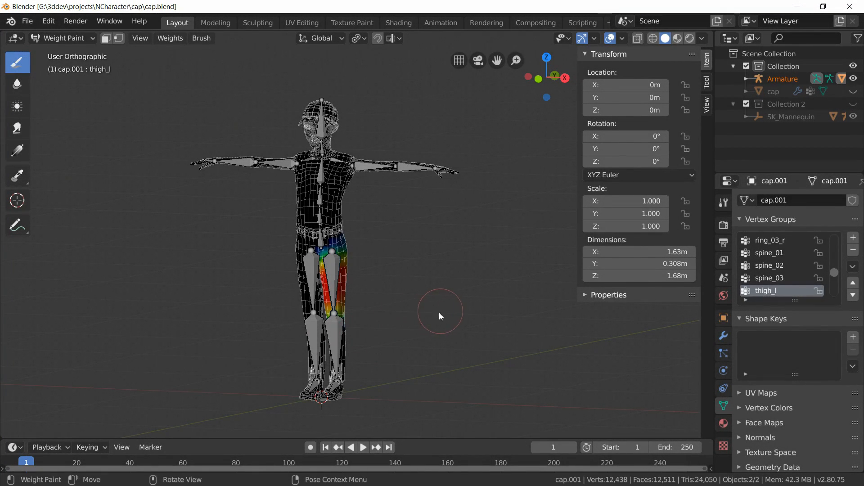
Step: Select the head, spine_03 and spine_01 bones on the rebound mesh to inspect their weights
scroll(423, 293, up, 3)
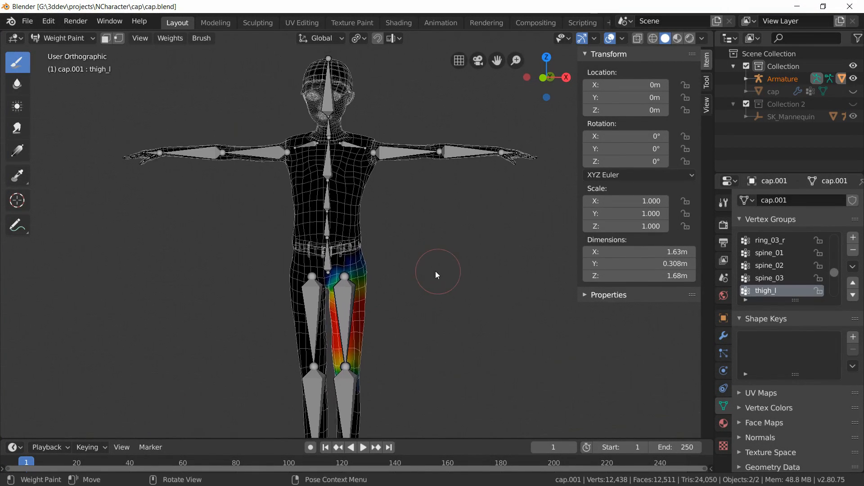
scroll(435, 271, up, 1)
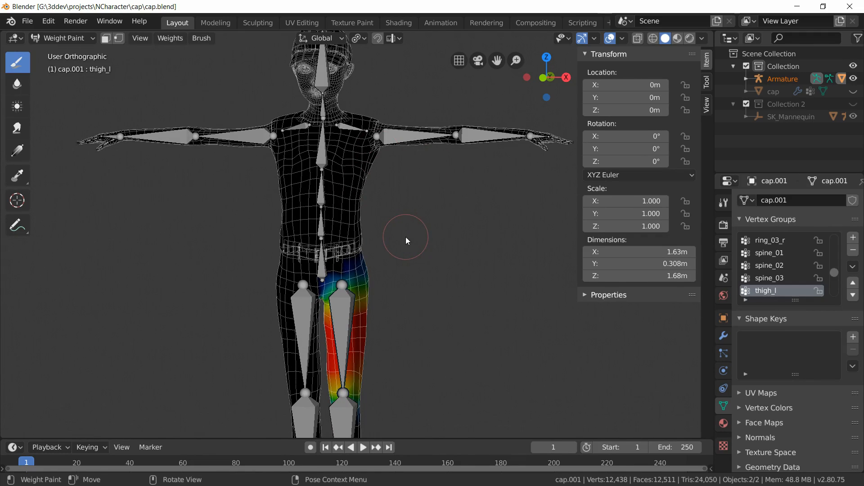
middle_drag(406, 236, 357, 136)
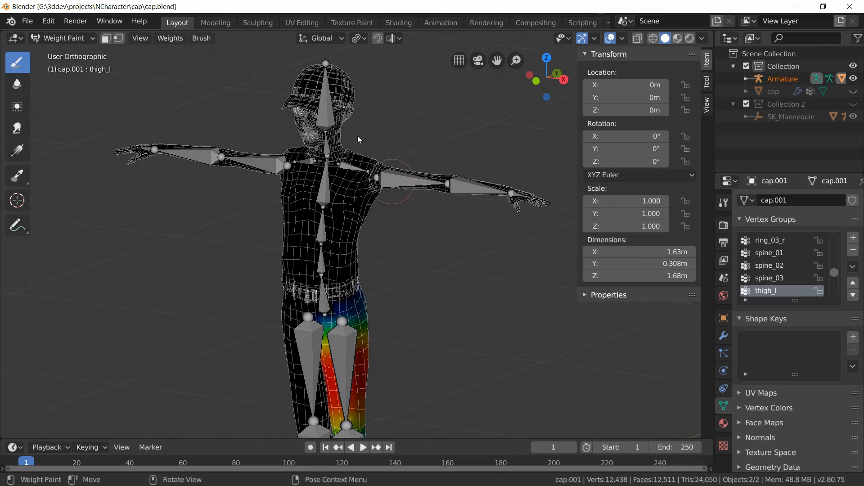
shift+right_click(327, 108)
click(326, 106)
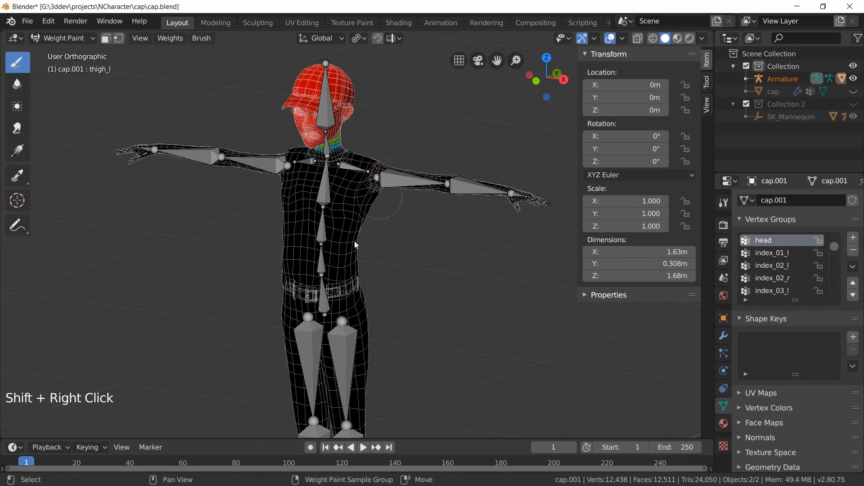
middle_drag(360, 356, 324, 188)
shift+click(320, 182)
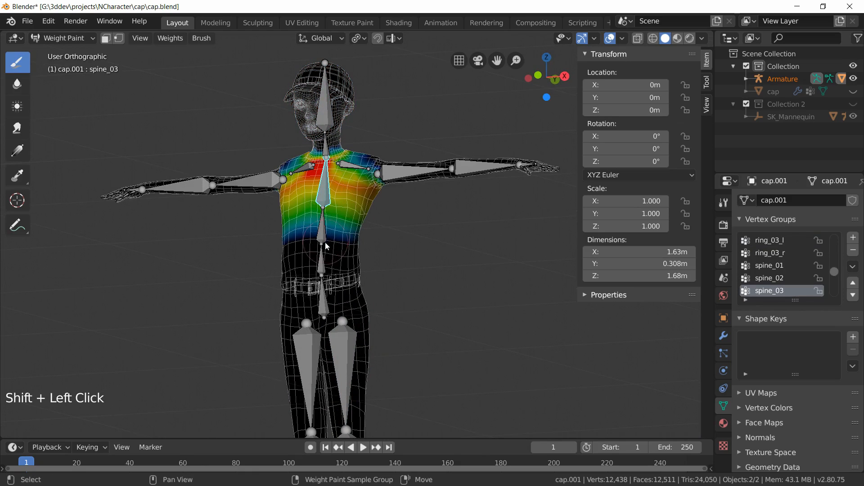
key(alt+a)
shift+click(321, 225)
shift+click(321, 261)
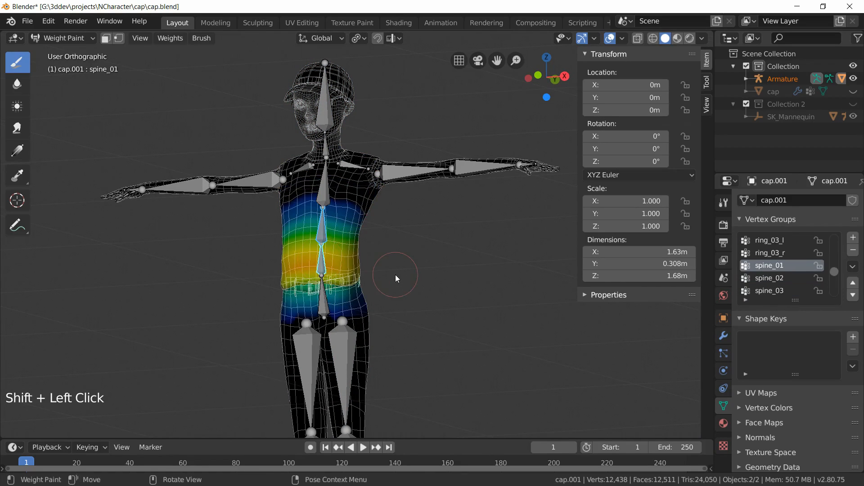
middle_drag(395, 274, 403, 282)
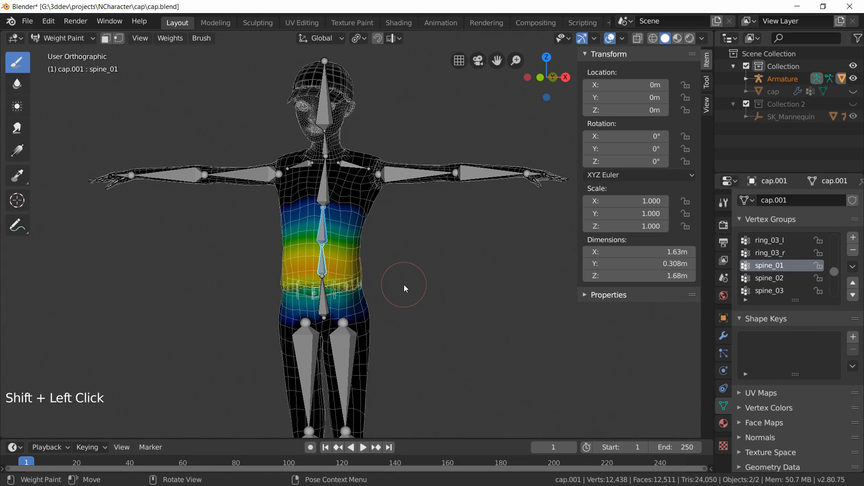
middle_drag(404, 284, 438, 288)
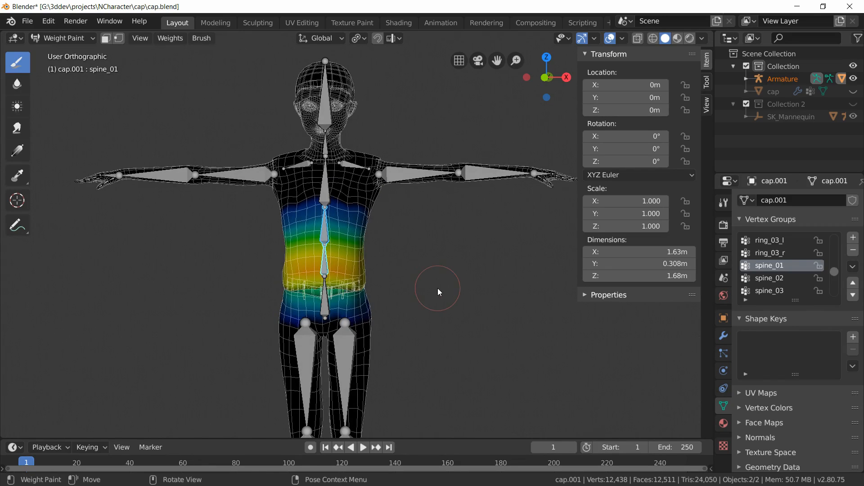
Step: Switch to Object Mode in front view and unhide Collection 2 containing the SK_Mannequin
click(66, 38)
click(70, 52)
key(alt+a)
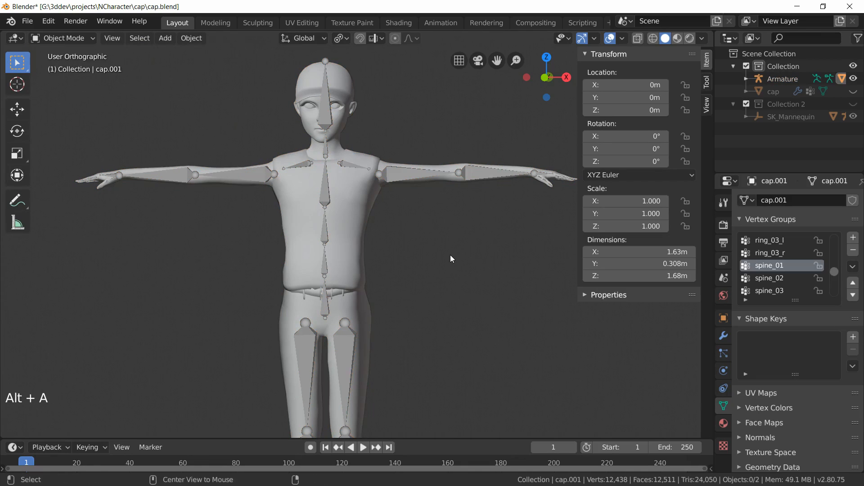
scroll(452, 255, down, 4)
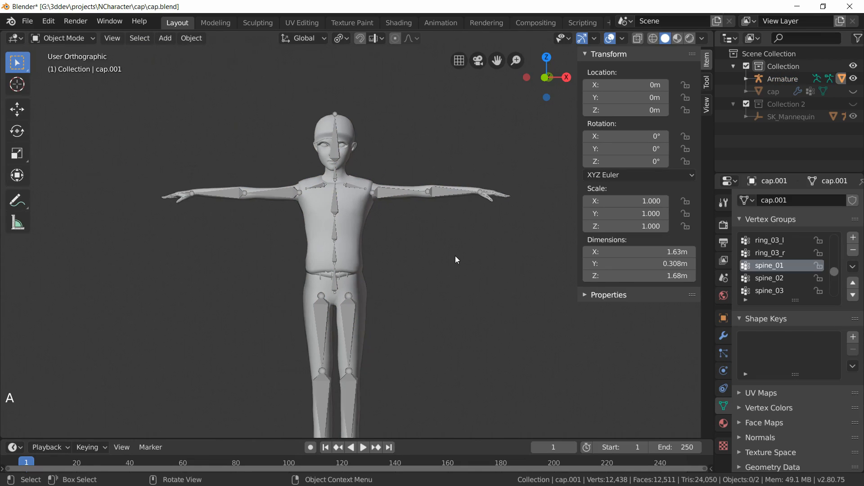
key(KP_1)
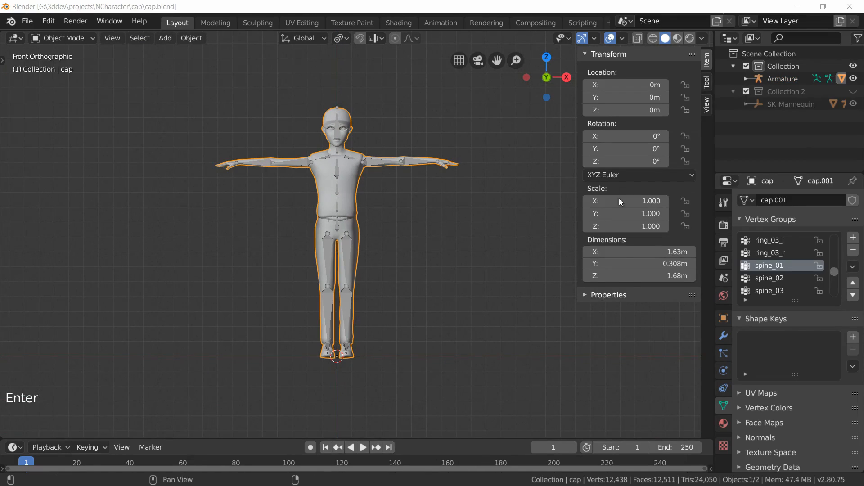
click(853, 91)
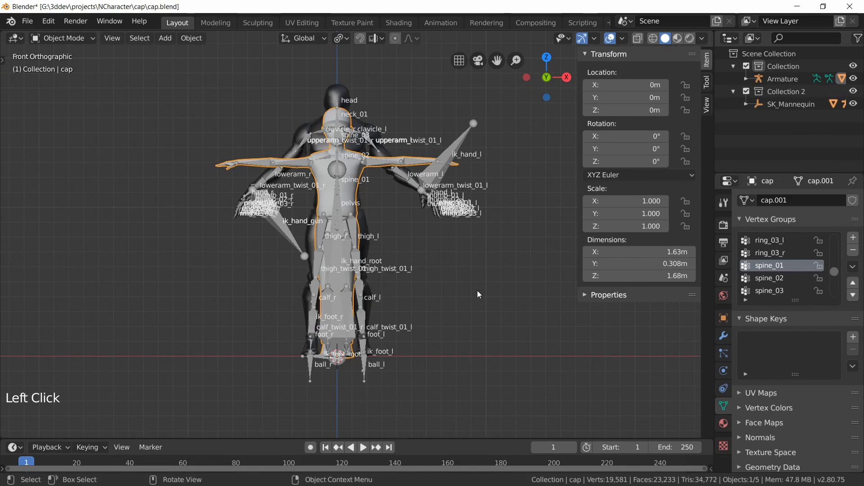
Step: Zoom in on the mannequin's feet, select its root armature and enter Edit Mode
middle_drag(477, 290, 436, 302)
scroll(467, 330, up, 9)
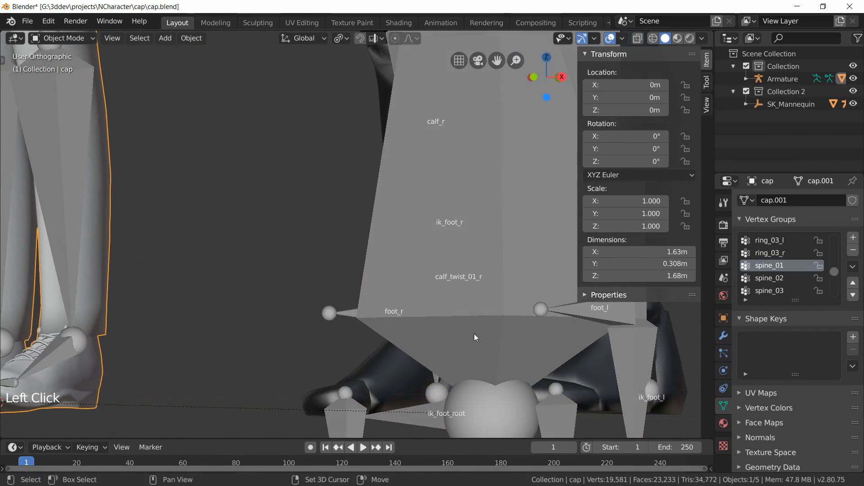
shift+middle_drag(474, 333, 287, 172)
middle_drag(287, 172, 332, 194)
click(327, 80)
key(Tab)
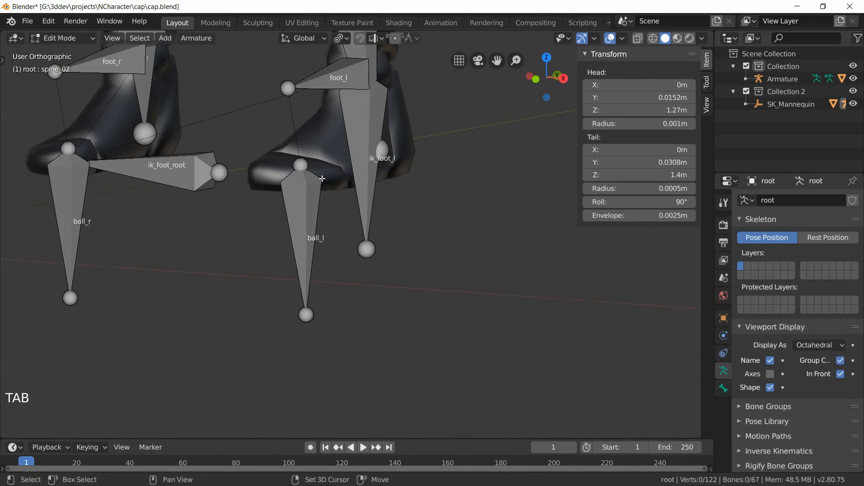
Step: Snap the foot_l bone's tail onto the head of ball_l using the 3D cursor
scroll(318, 241, up, 3)
click(273, 225)
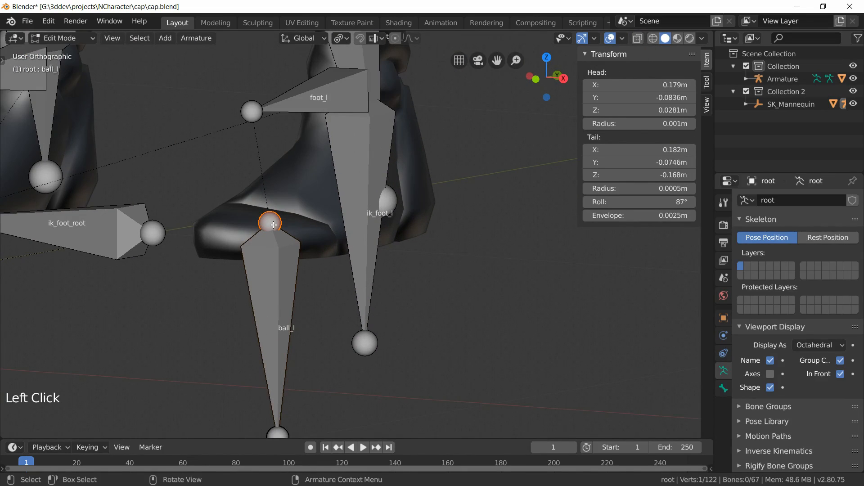
key(shift+s)
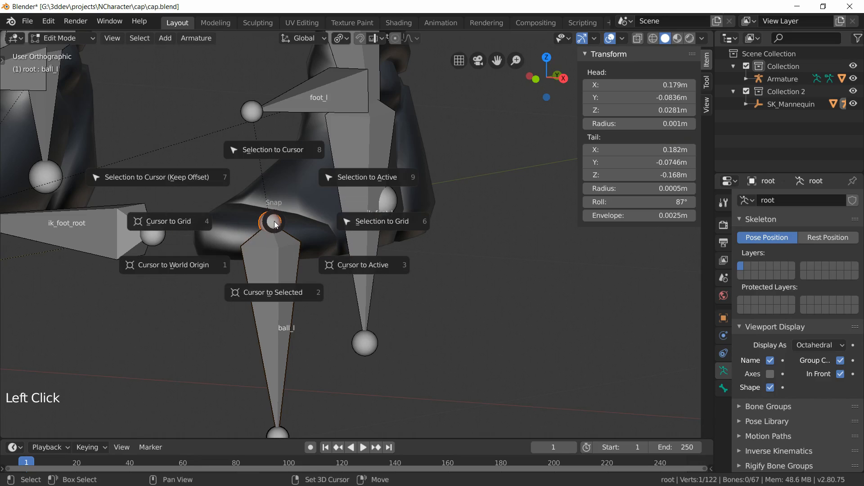
click(274, 292)
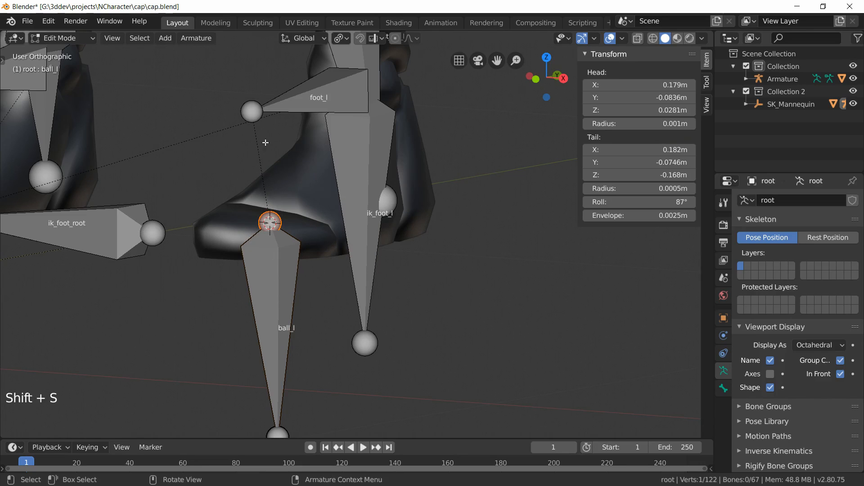
click(251, 116)
key(shift+s)
key(shift+s)
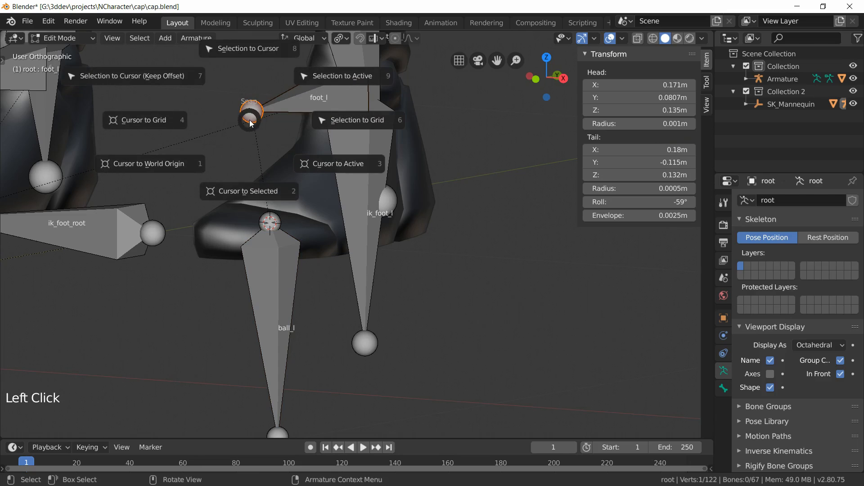
click(239, 50)
shift+middle_drag(315, 202, 315, 237)
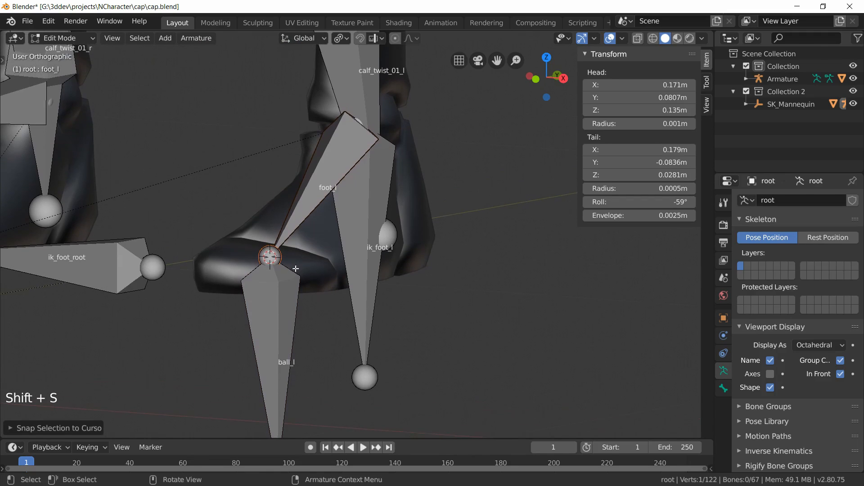
Step: Set the foot_l bone's roll to -10°
click(322, 189)
click(658, 201)
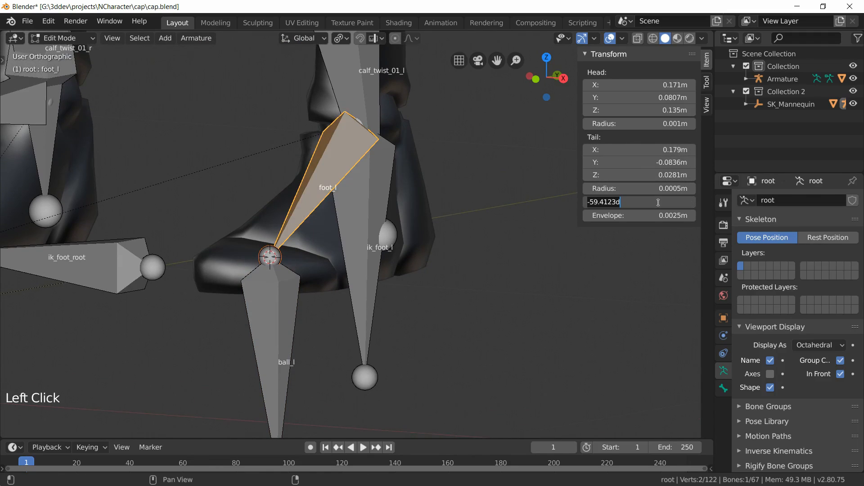
text(-10)
key(Return)
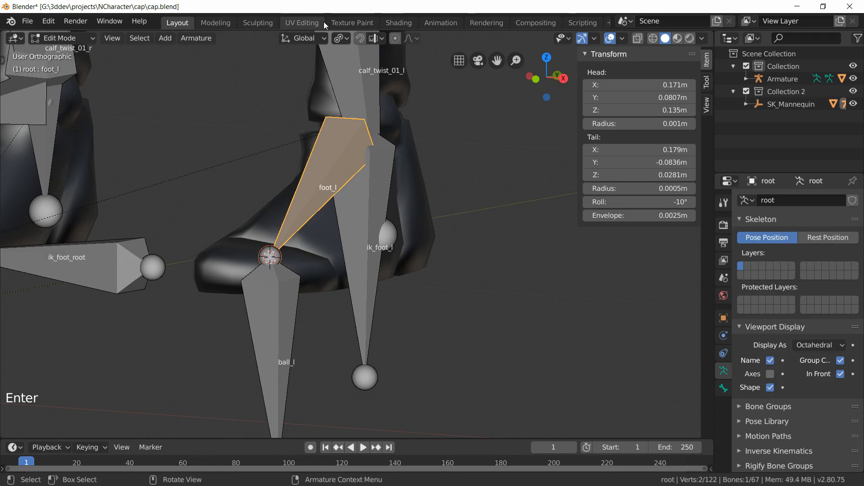
Step: Set the pivot to the 3D cursor and rotate the ball_l bone 90° around the X axis
click(338, 38)
click(337, 88)
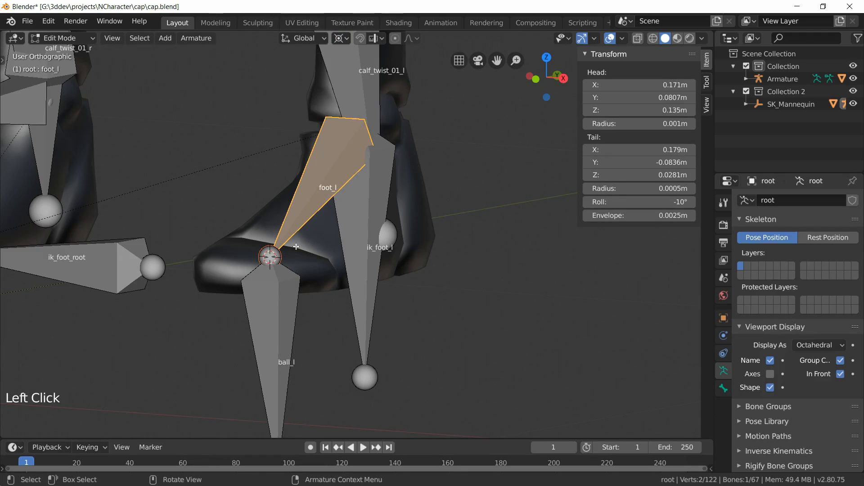
click(286, 323)
middle_drag(330, 396, 320, 395)
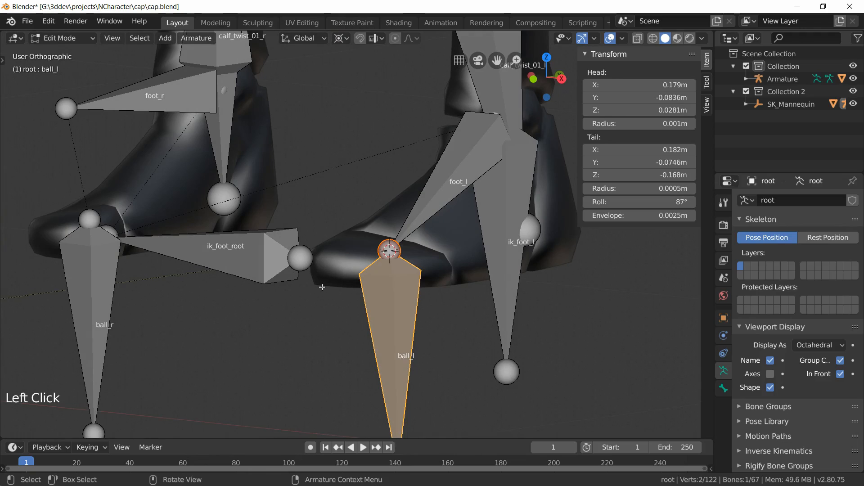
key(r)
key(x)
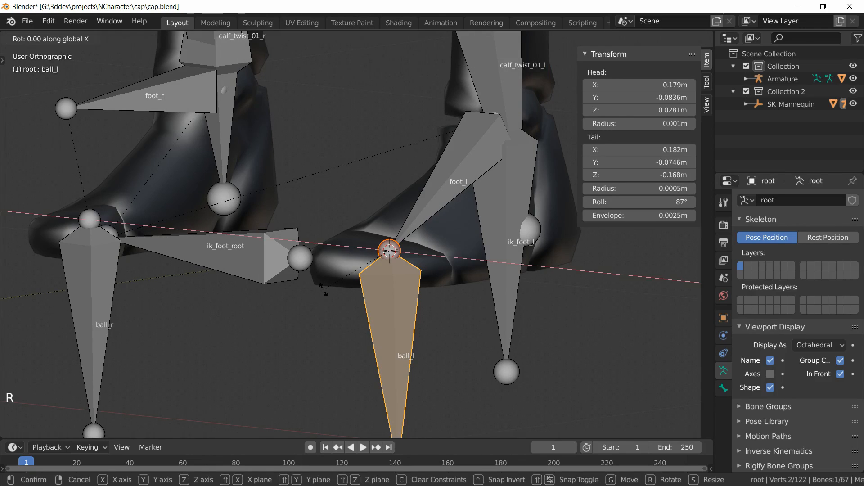
text(9)
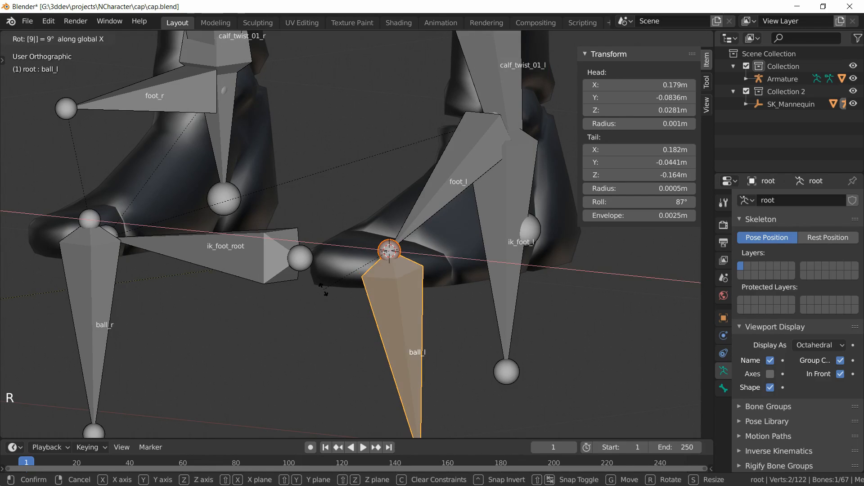
text(0)
key(Return)
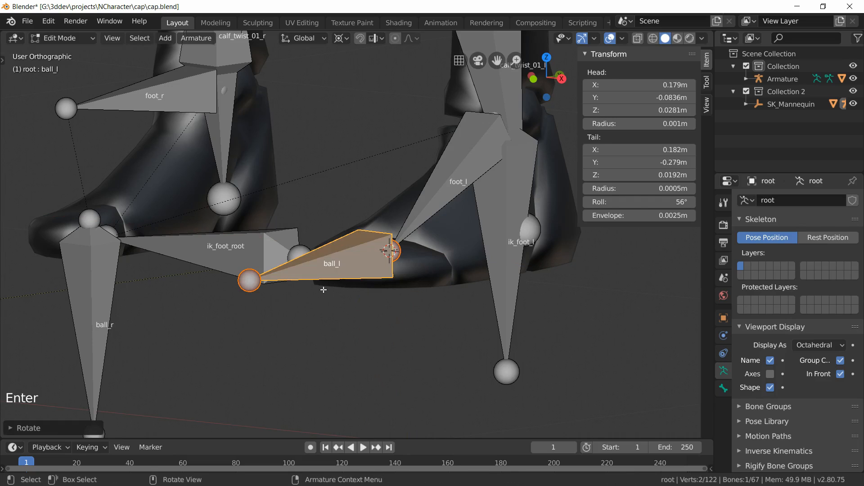
Step: In side view, move the ball_l bone's tail about 0.12 m along Y back toward the toe
click(249, 286)
middle_drag(328, 337, 318, 338)
key(KP_3)
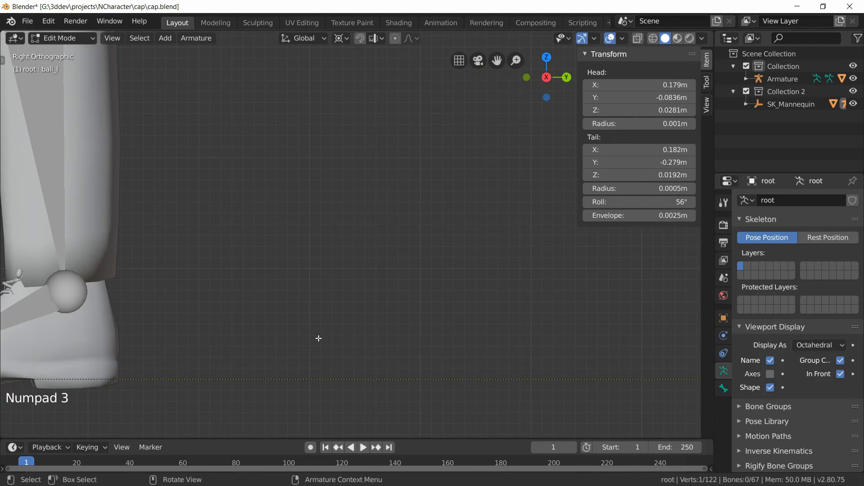
scroll(319, 339, down, 5)
scroll(315, 278, up, 3)
shift+middle_drag(418, 293, 276, 293)
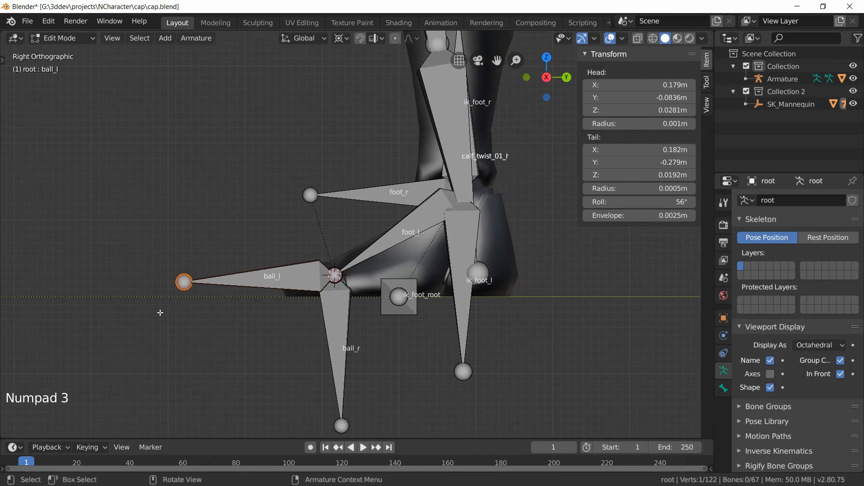
key(g)
key(y)
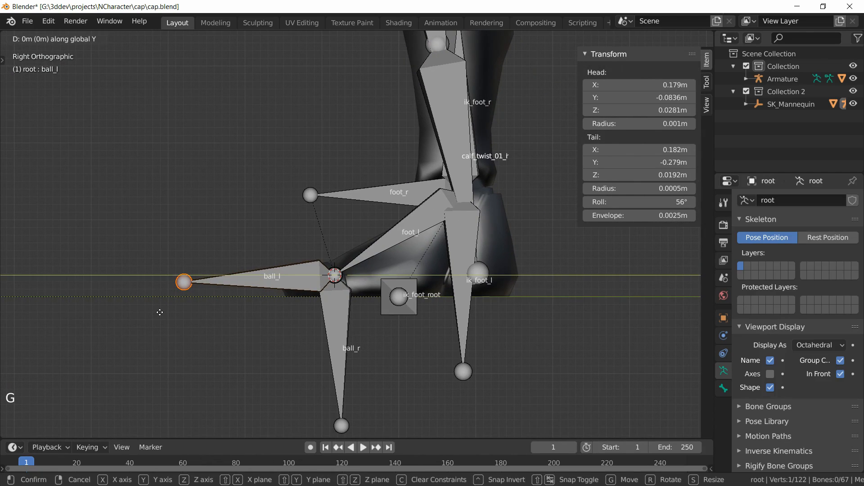
click(254, 301)
middle_drag(255, 301, 356, 268)
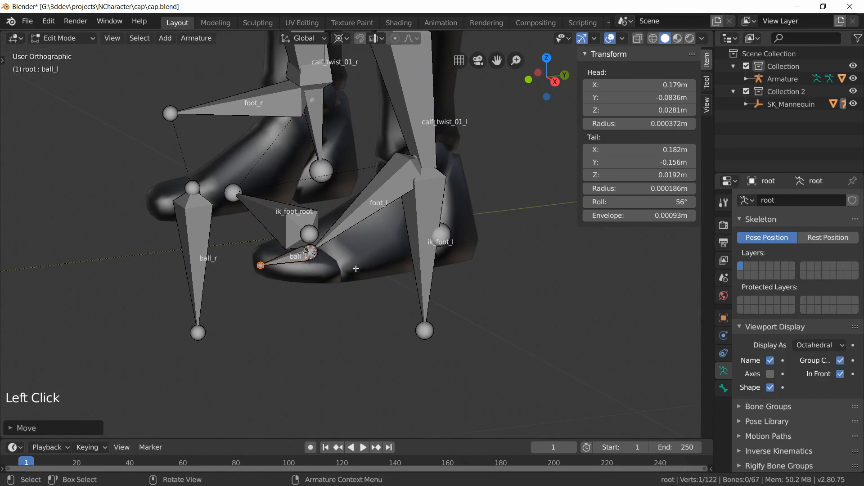
Step: Symmetrize the selected foot_l and ball_l bones to the right side
click(298, 258)
shift+click(287, 263)
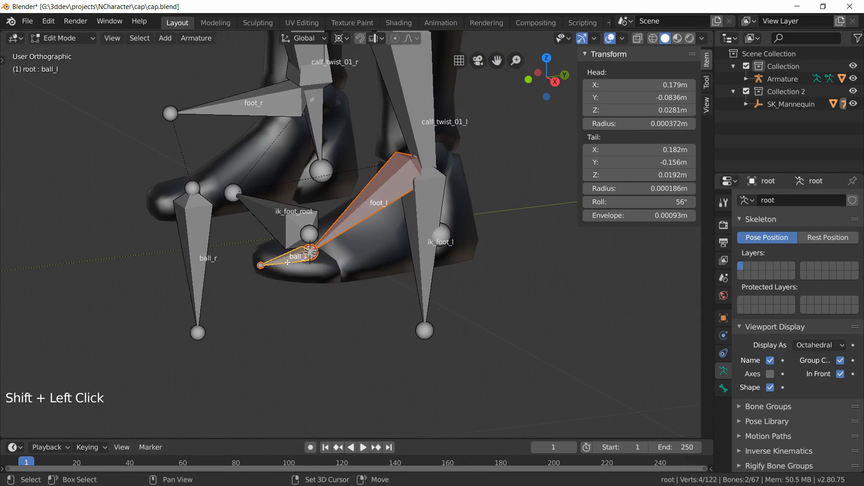
right_click(358, 212)
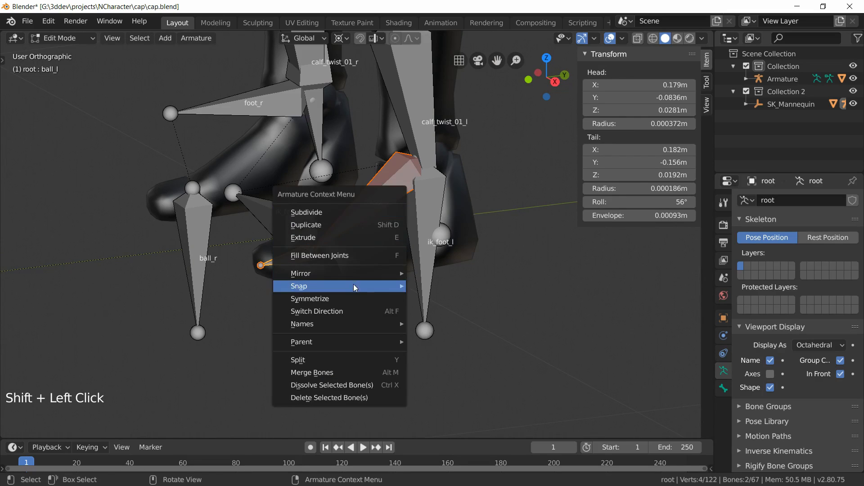
click(347, 299)
scroll(355, 288, down, 10)
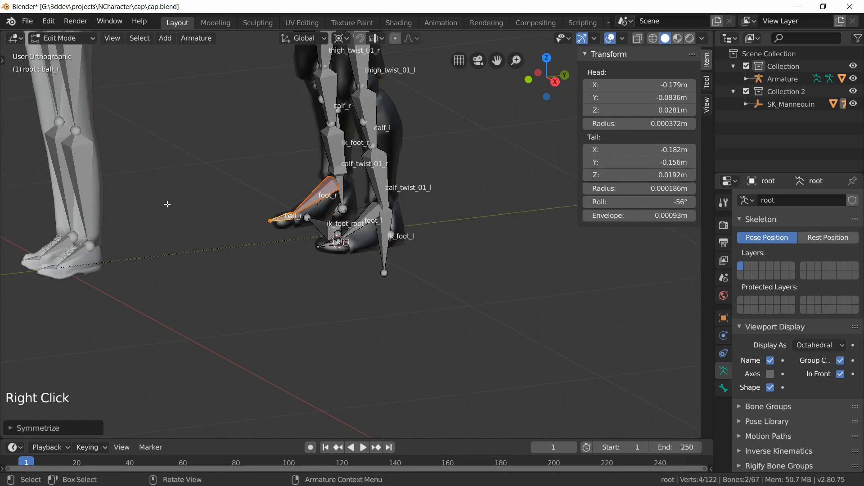
Step: Turn off bone name display for the armature
middle_drag(394, 276, 418, 272)
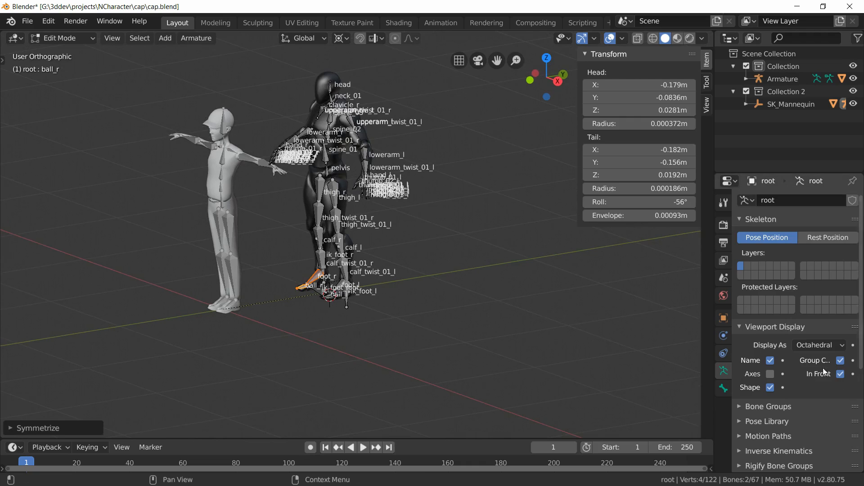
click(770, 360)
middle_drag(250, 240, 299, 234)
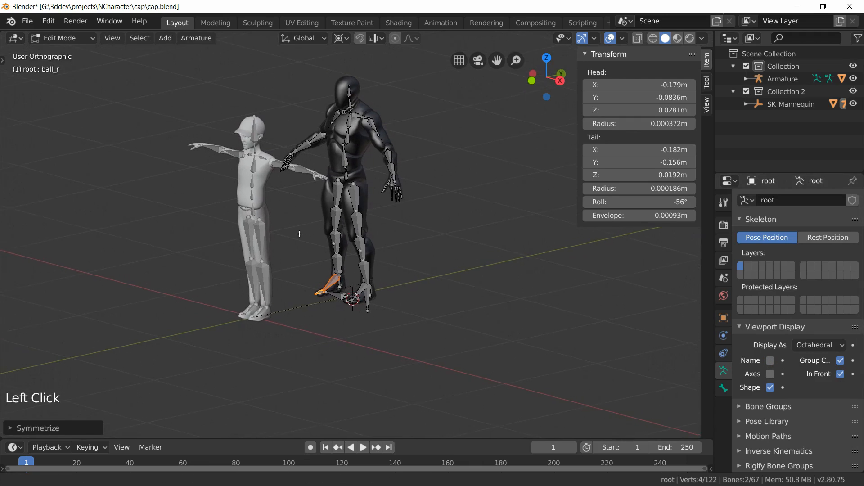
scroll(327, 239, up, 1)
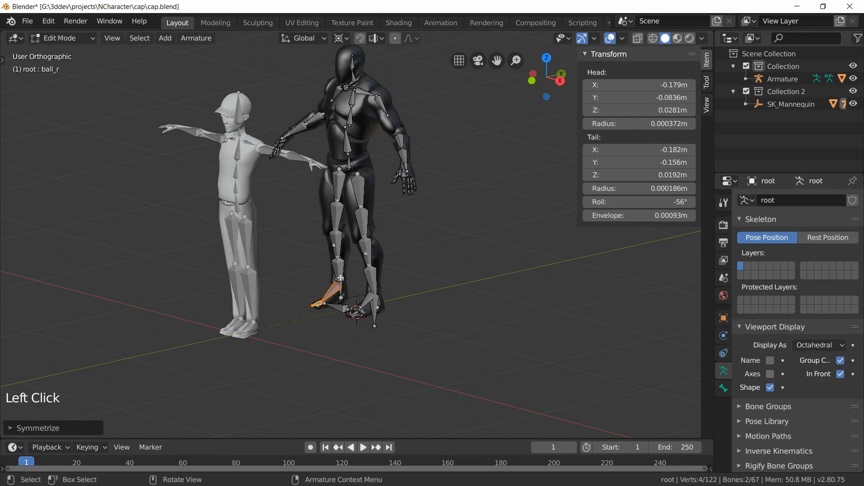
Step: Return to Object Mode and save the file
key(Tab)
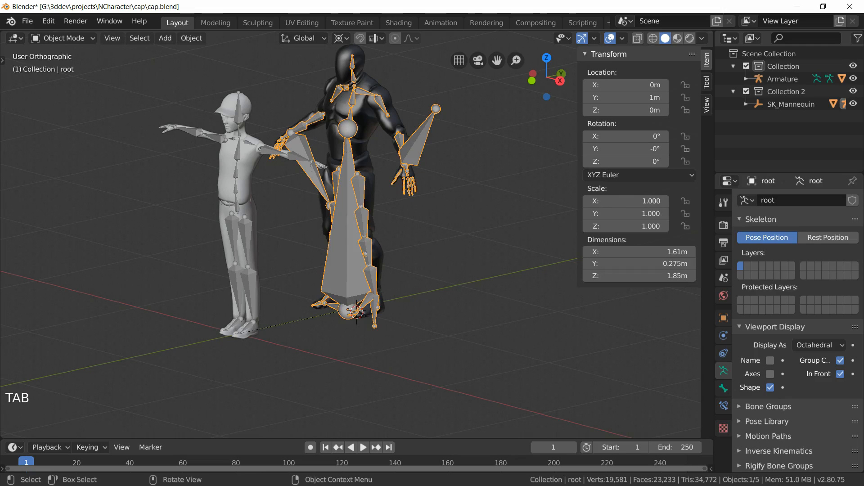
key(ctrl+s)
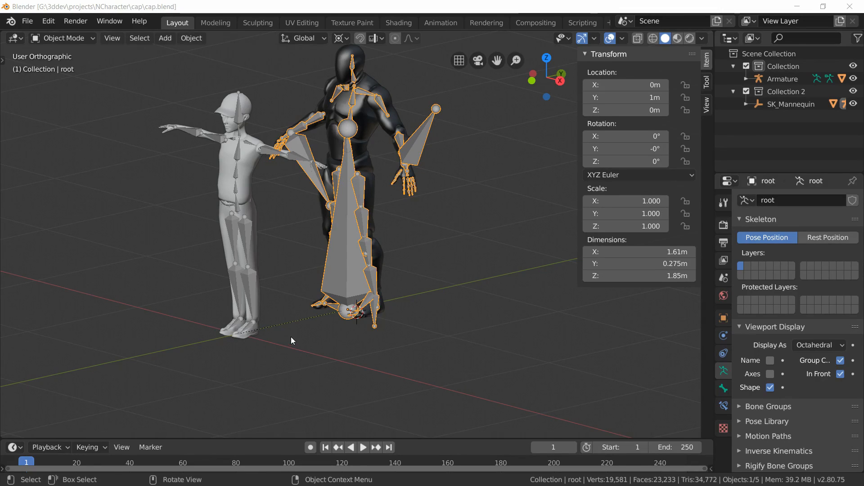
Step: Select the cap mesh and snap the 3D cursor to the world origin
click(252, 281)
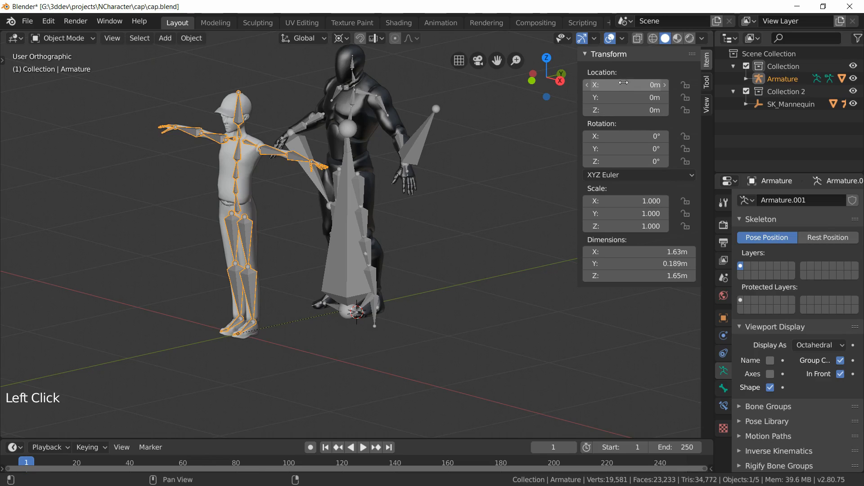
click(253, 163)
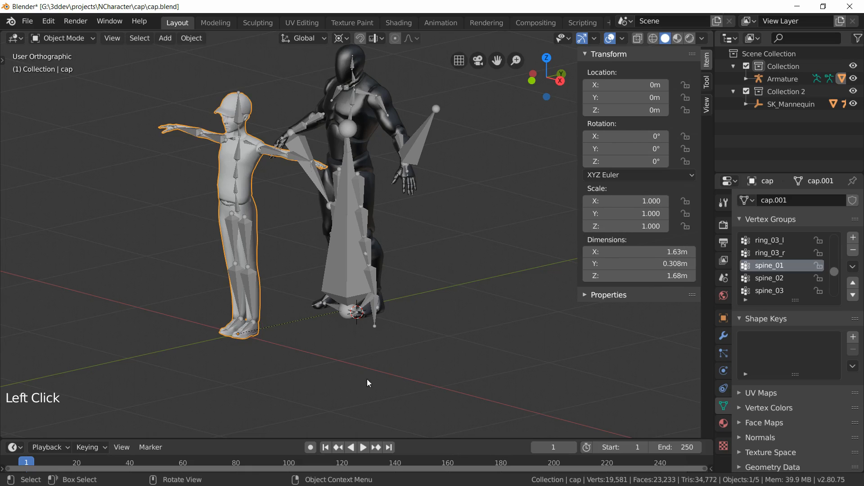
mouse_move(339, 369)
middle_down()
mouse_move(347, 366)
mouse_move(342, 375)
middle_up()
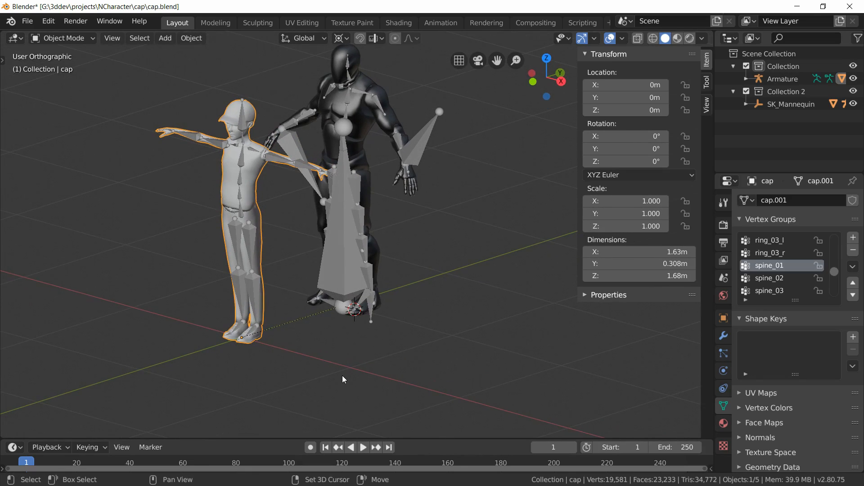
key(shift+s)
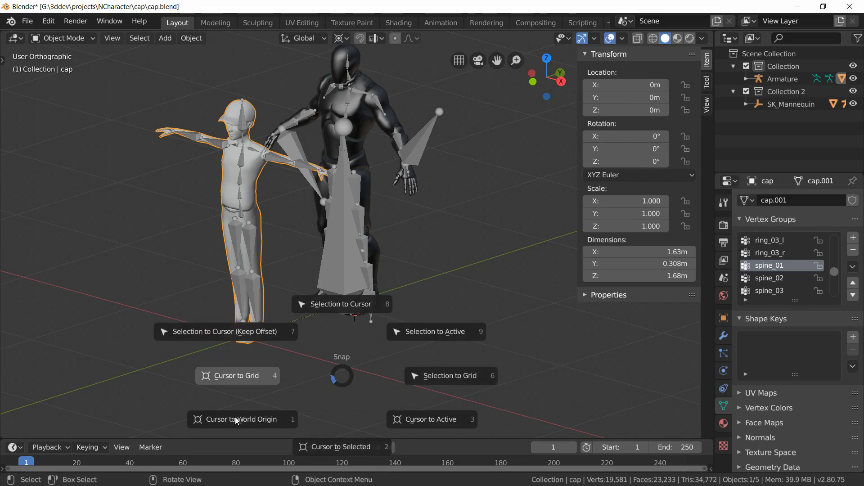
click(236, 422)
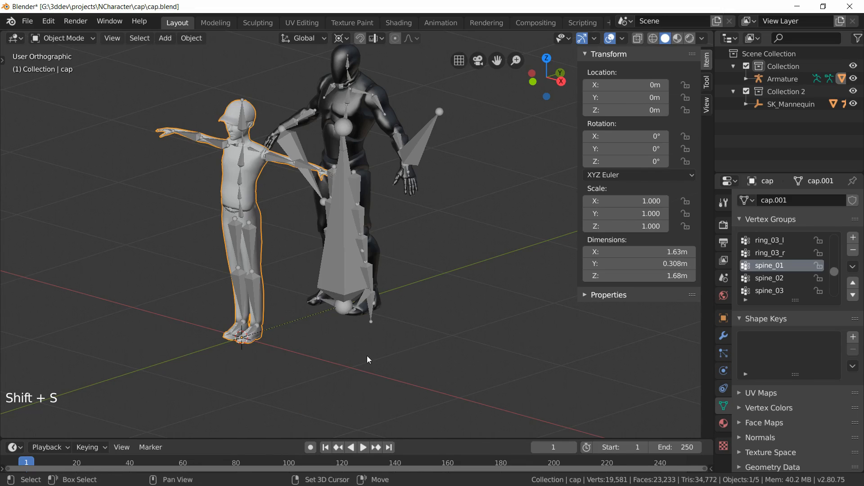
Step: Add a Human (Meta-Rig) armature at the cursor and scale it by 100
key(shift+a)
mouse_move(365, 326)
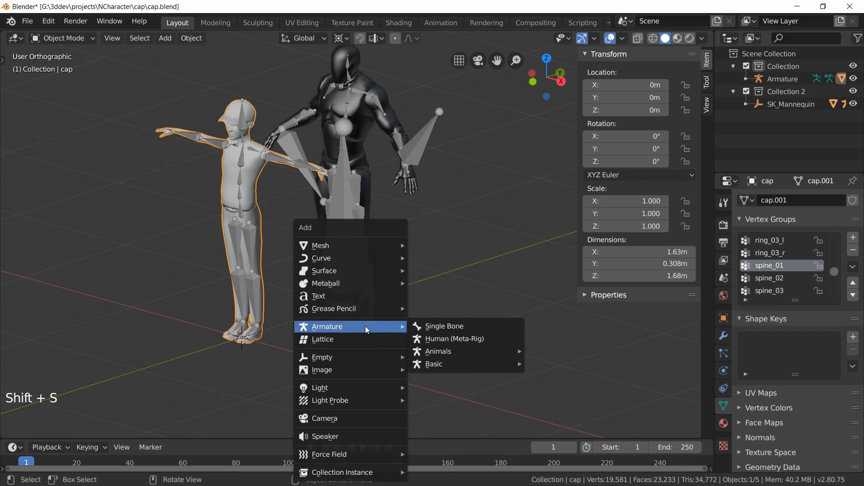
click(492, 338)
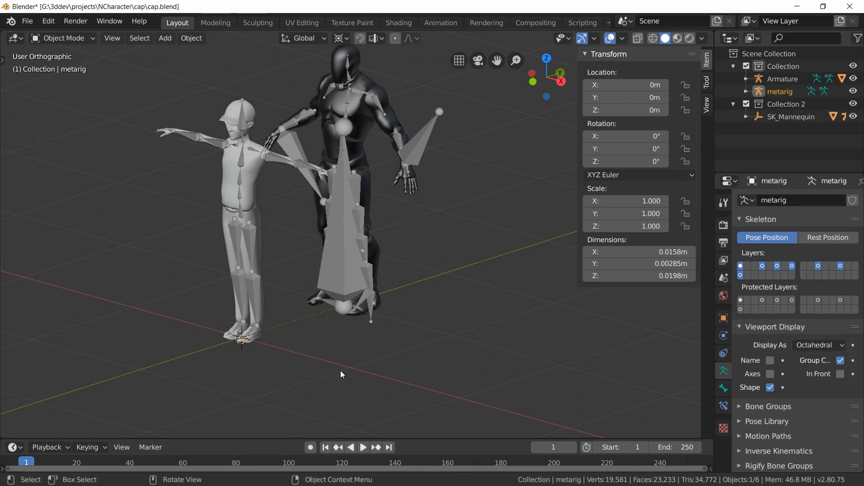
text(s)
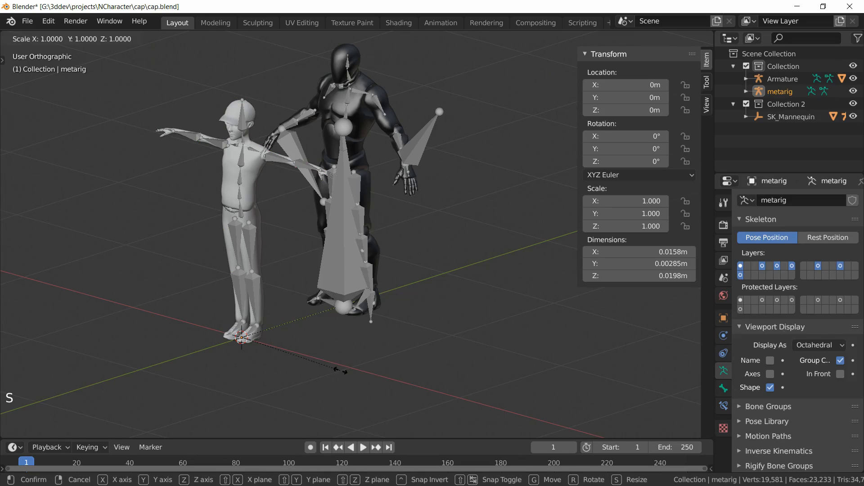
text(100)
key(Return)
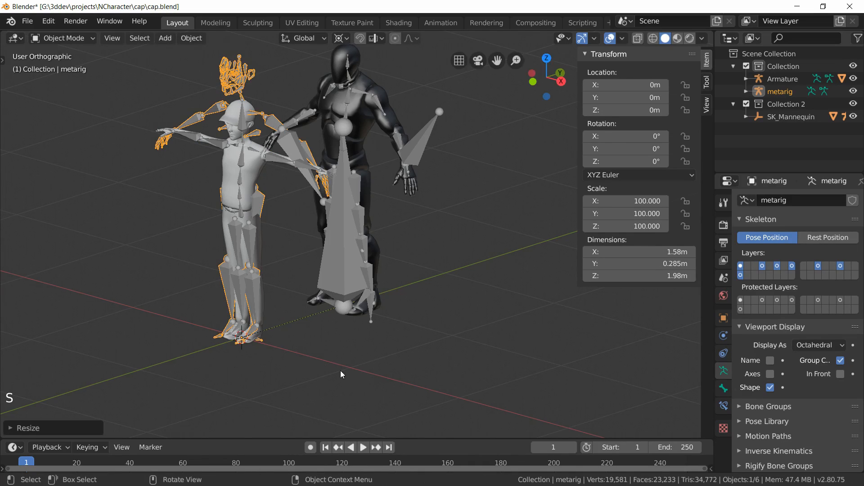
Step: Scale the metarig down to about 83.86 to fit the cap character and apply its rotation and scale
key(s)
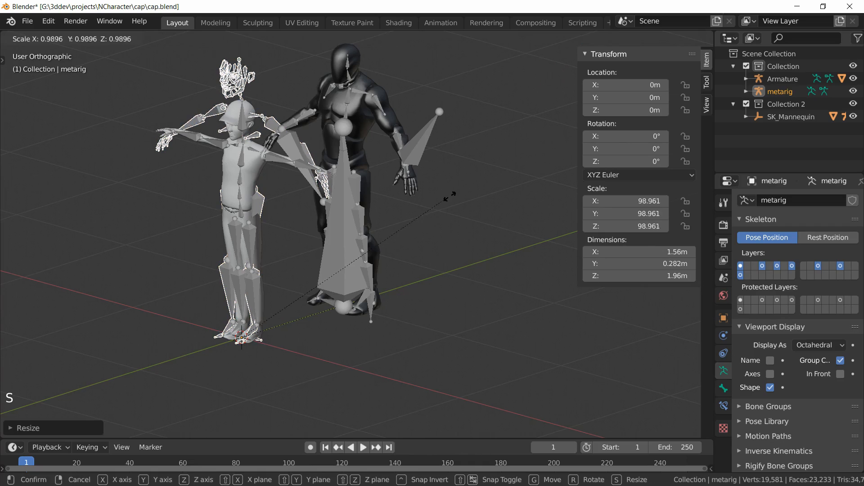
click(427, 232)
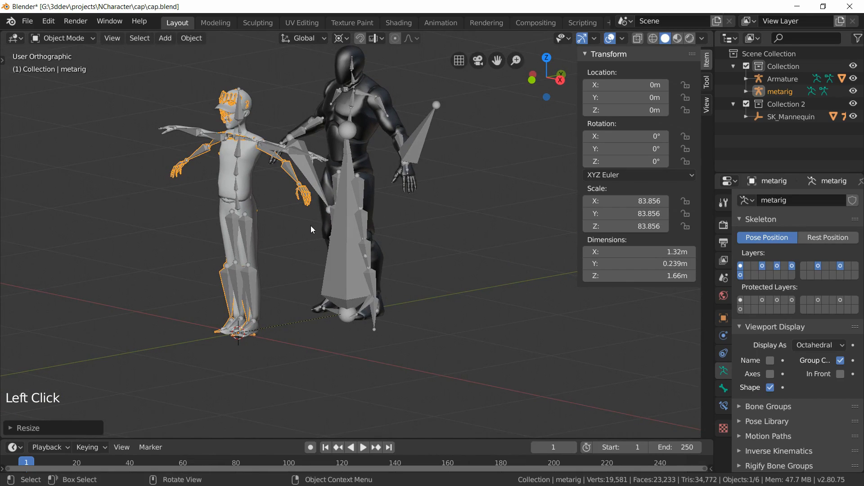
key(ctrl+a)
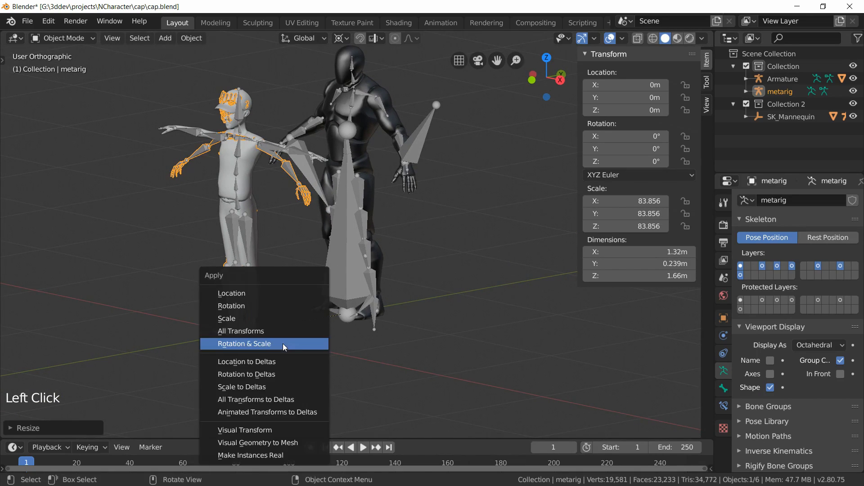
click(261, 345)
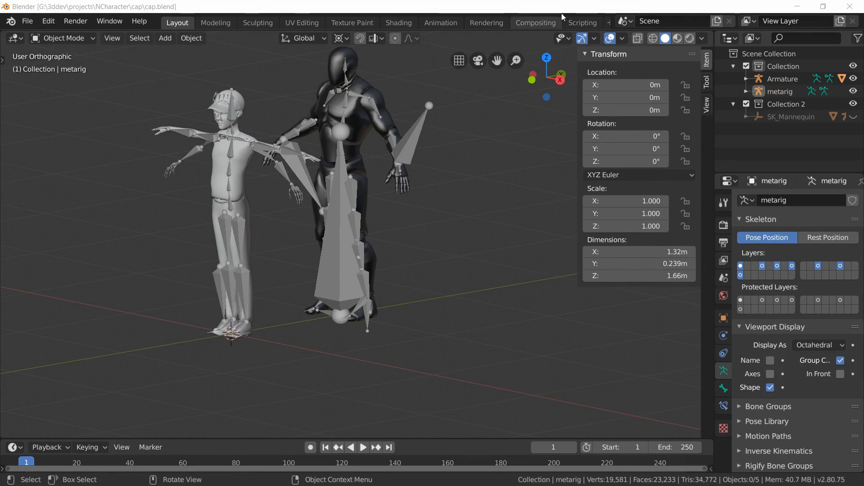
Step: Run the uefy.py script in the Scripting workspace and open the Uefy Script panel in the armature properties
click(583, 24)
click(691, 44)
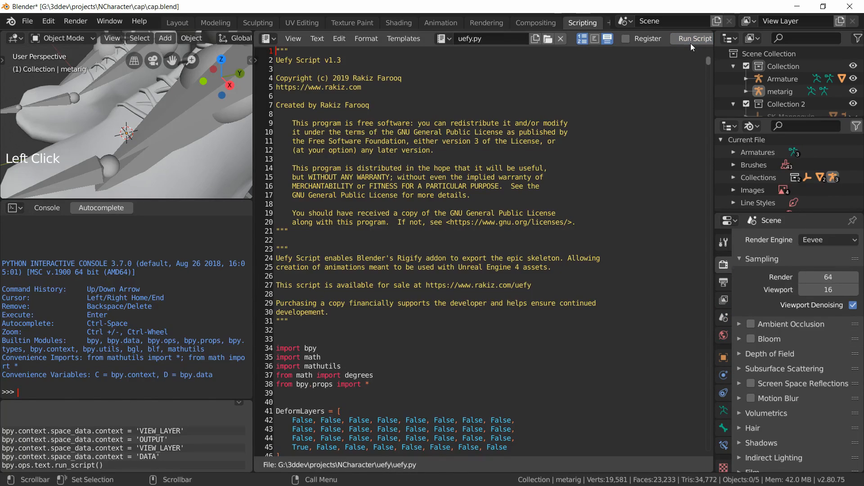
click(185, 20)
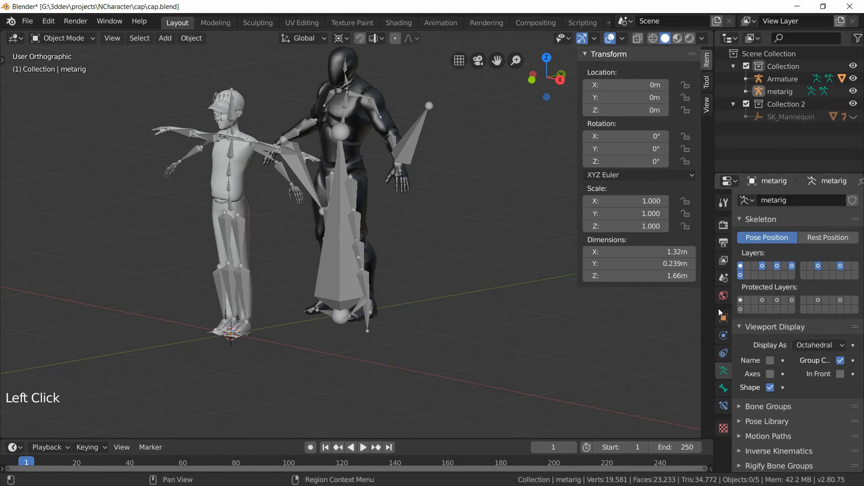
scroll(798, 330, down, 6)
scroll(798, 330, down, 6)
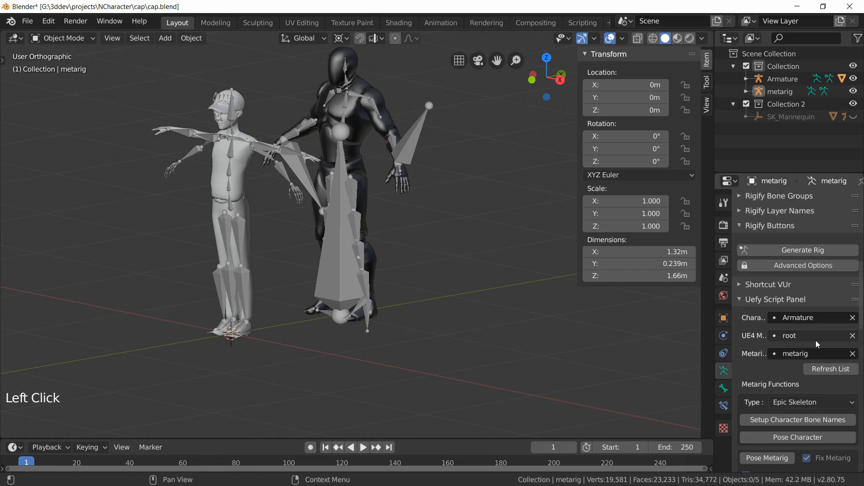
Step: Set up the character bone names and pose the character armature using the Uefy Script panel functions
scroll(831, 310, down, 2)
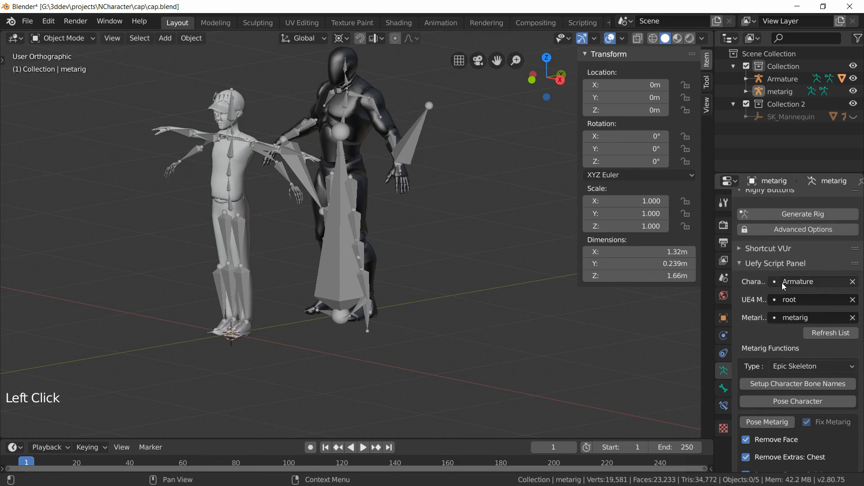
click(816, 284)
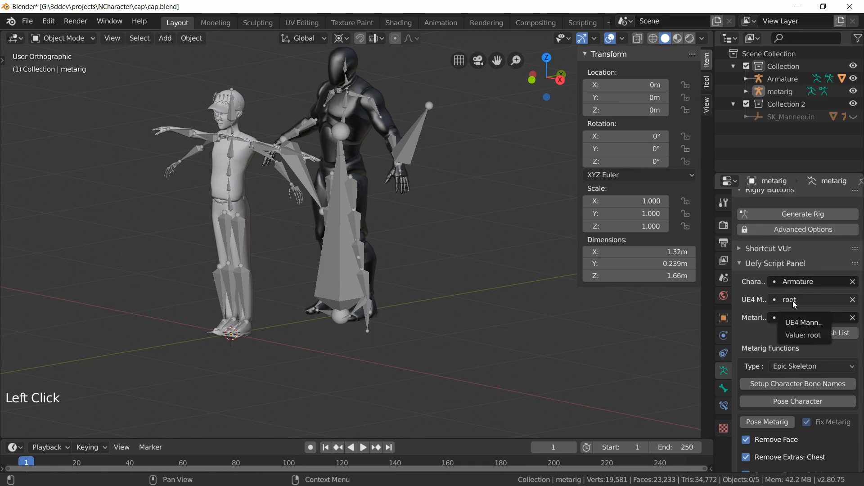
click(800, 321)
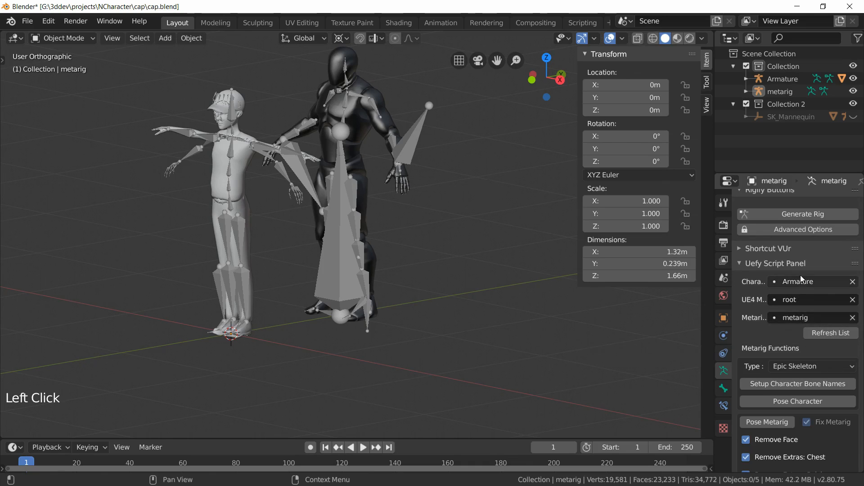
scroll(766, 334, down, 3)
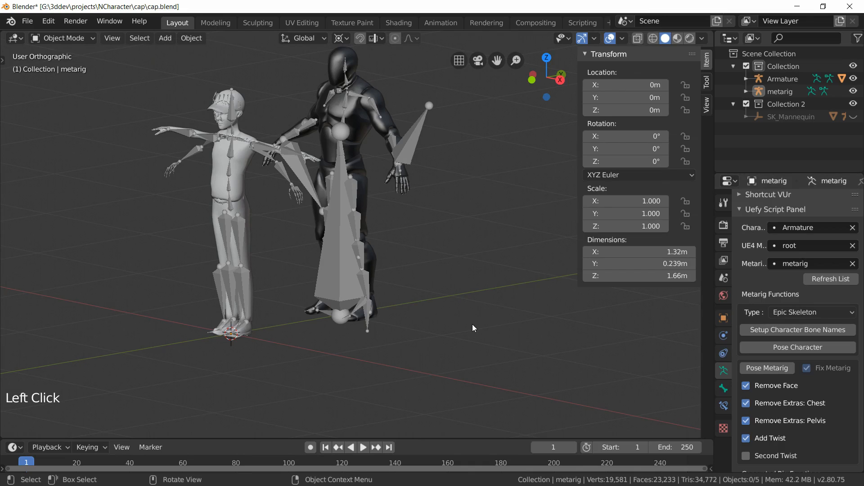
click(773, 329)
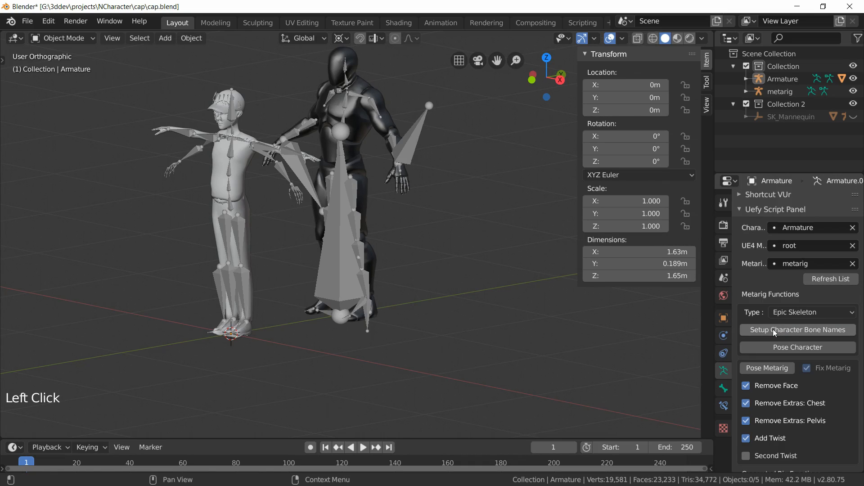
click(762, 350)
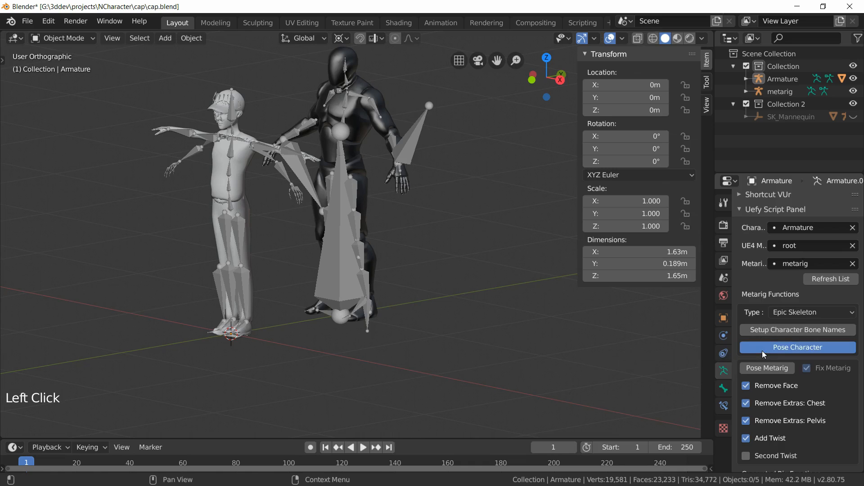
Step: Hide the metarig and Collection 2 in the viewport
shift+middle_drag(282, 276, 272, 298)
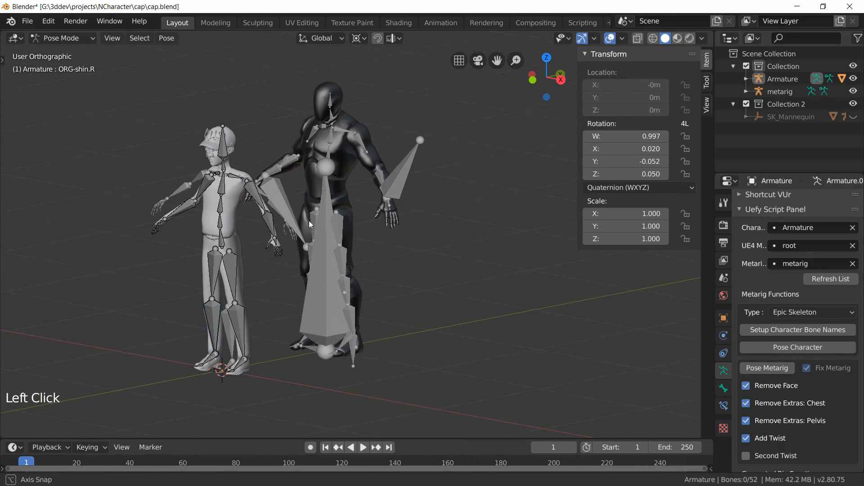
scroll(304, 219, up, 2)
shift+middle_drag(236, 242, 252, 242)
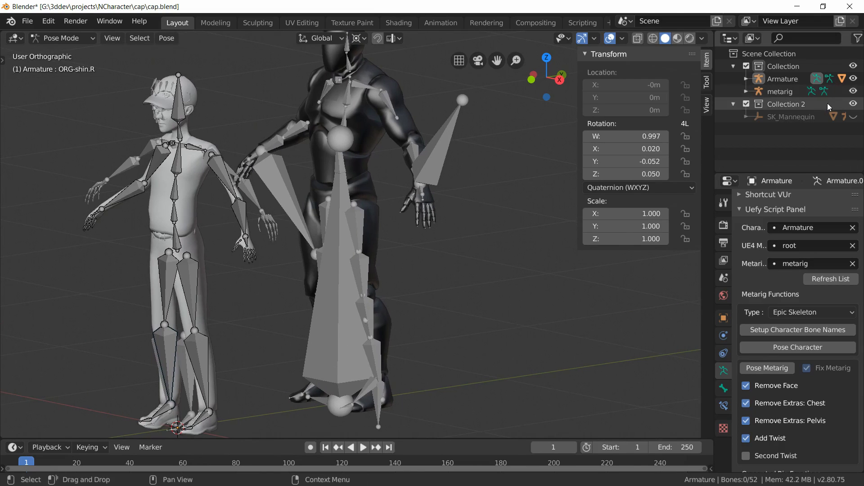
click(853, 91)
mouse_move(239, 284)
middle_down()
mouse_move(227, 258)
mouse_move(240, 252)
mouse_move(258, 279)
mouse_move(242, 278)
middle_up()
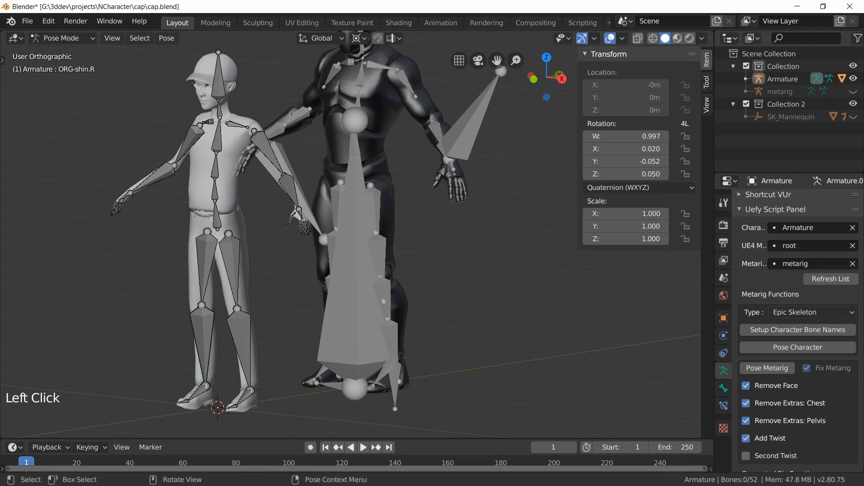
click(853, 105)
Step: Select the left foot bone in front view and set the pivot point to Individual Origins
key(KP_1)
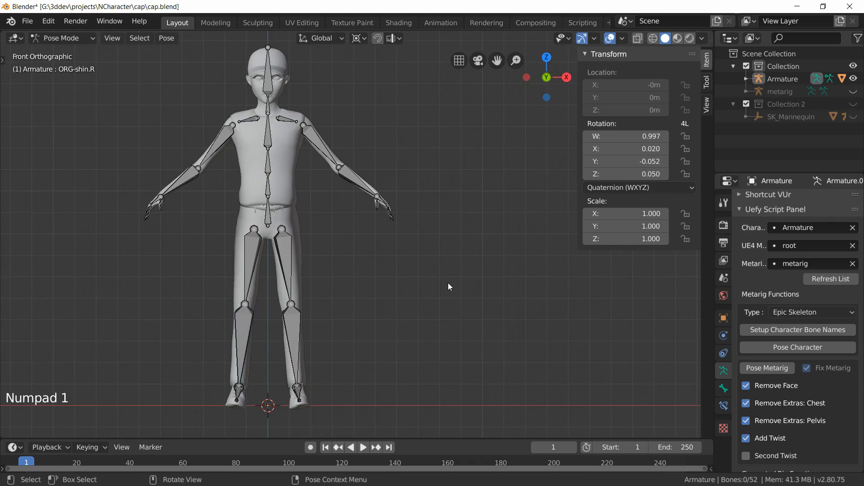
shift+middle_drag(389, 310, 413, 243)
scroll(412, 245, up, 5)
shift+middle_drag(417, 417, 421, 260)
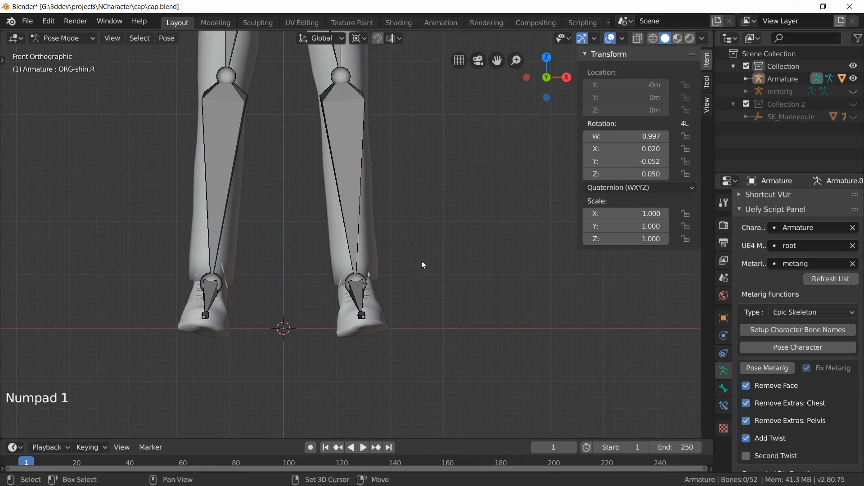
scroll(421, 262, up, 3)
shift+middle_drag(405, 341, 369, 238)
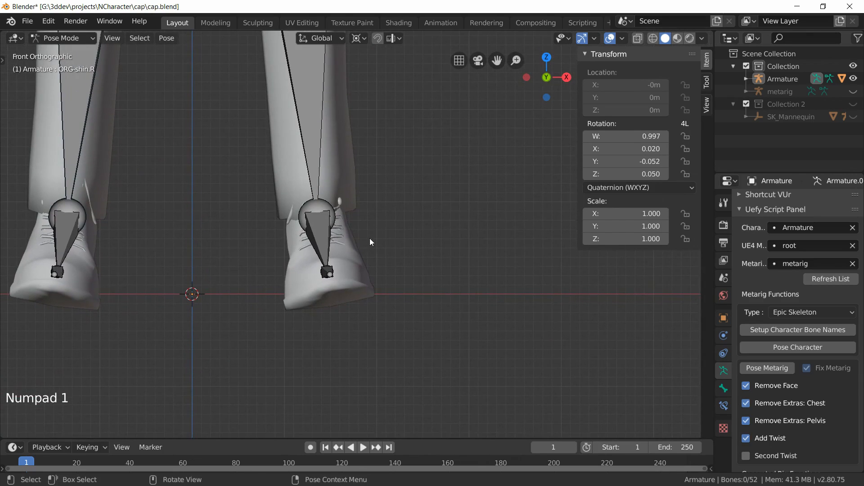
click(320, 241)
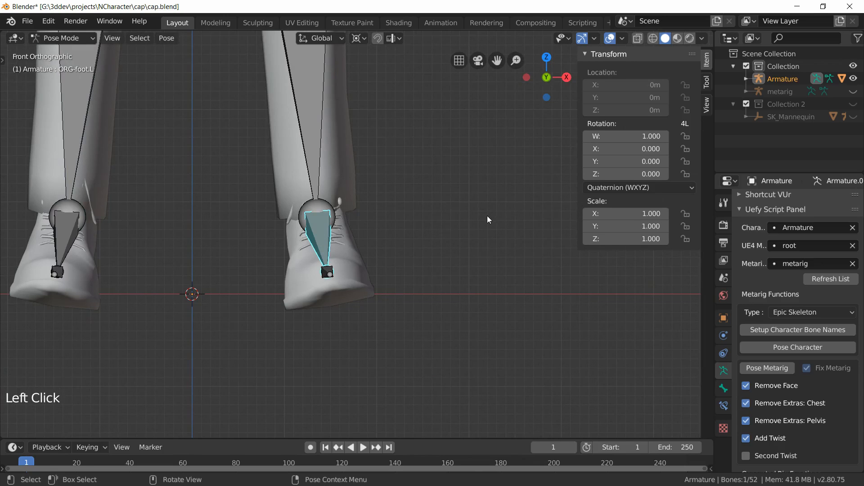
click(359, 37)
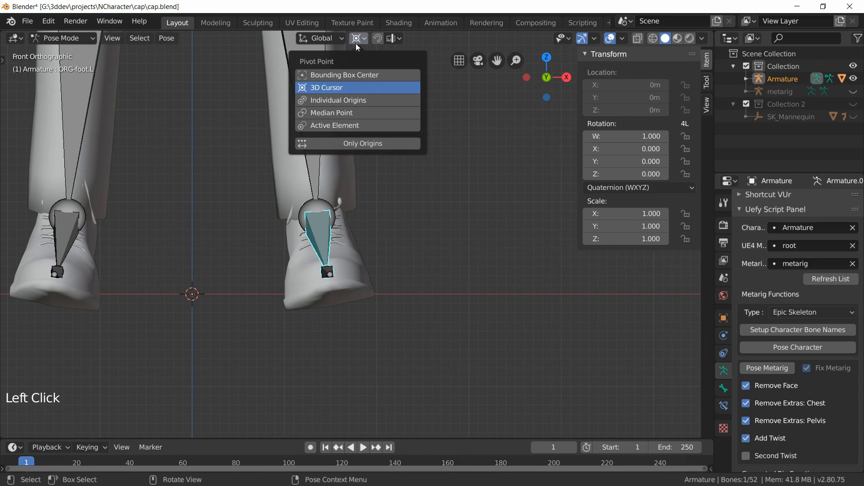
click(351, 99)
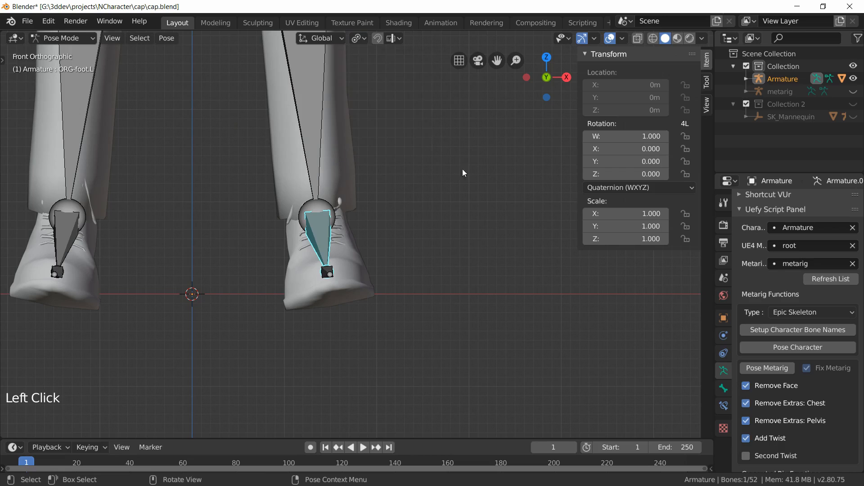
Step: Rotate the left foot bone to match the shoe and paste its flipped pose onto the right foot
key(r)
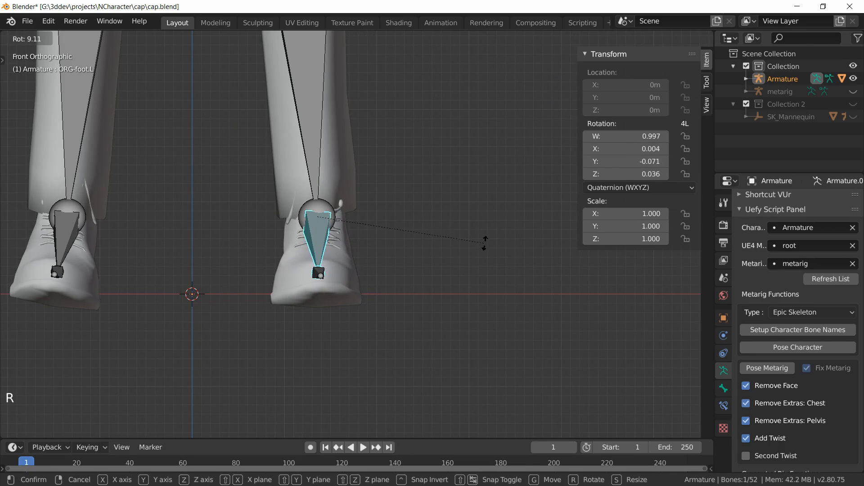
click(484, 243)
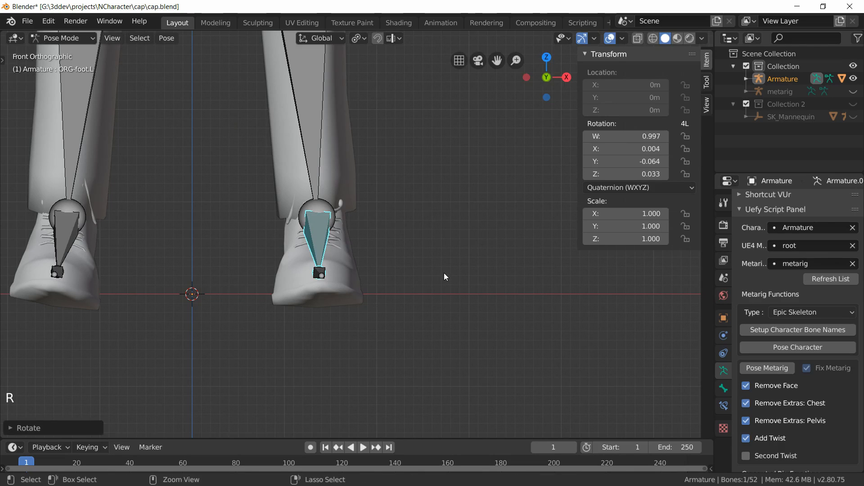
key(ctrl+c)
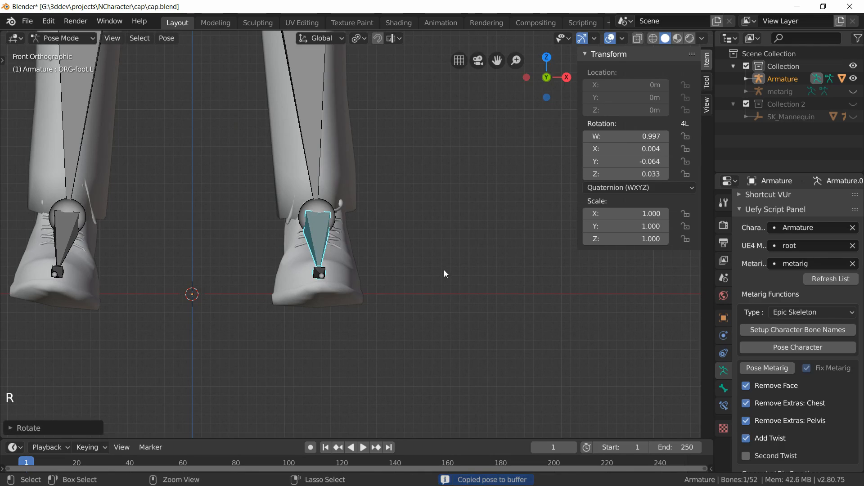
key(ctrl+shift+v)
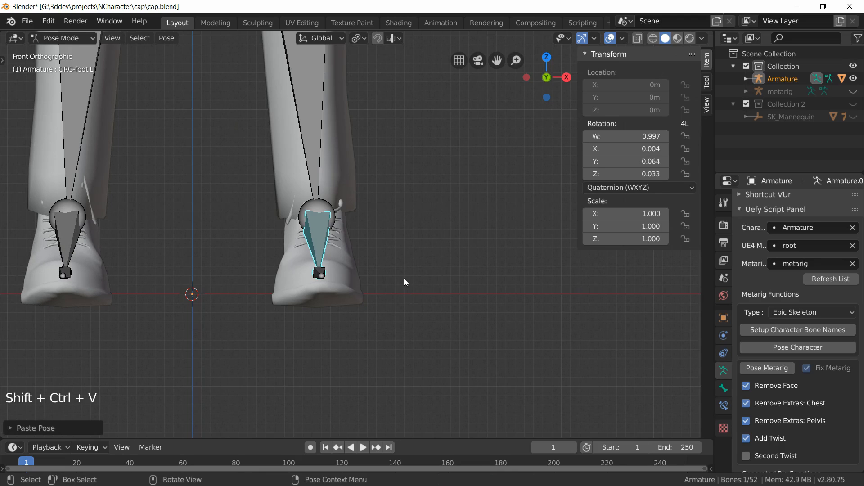
Step: Select both foot bones and rotate them in right side view to align with the shoes
key(KP_3)
scroll(404, 279, down, 5)
shift+middle_drag(317, 227, 452, 229)
scroll(455, 228, up, 5)
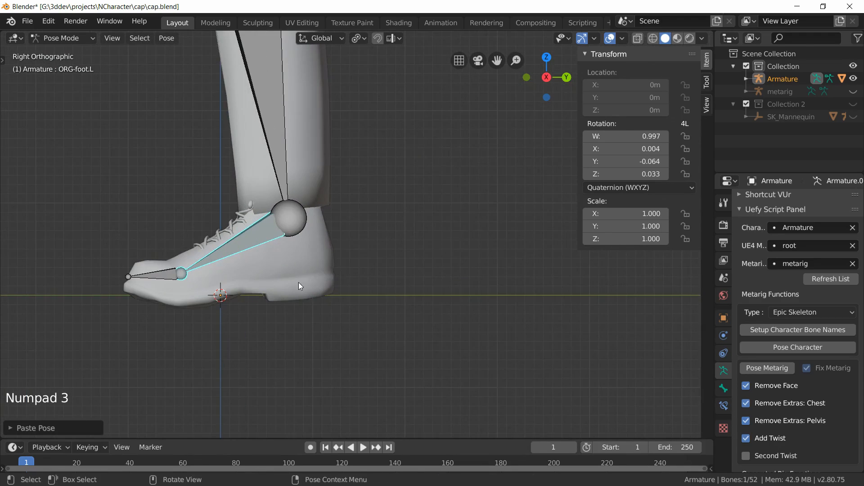
shift+middle_drag(298, 283, 384, 285)
key(alt+a)
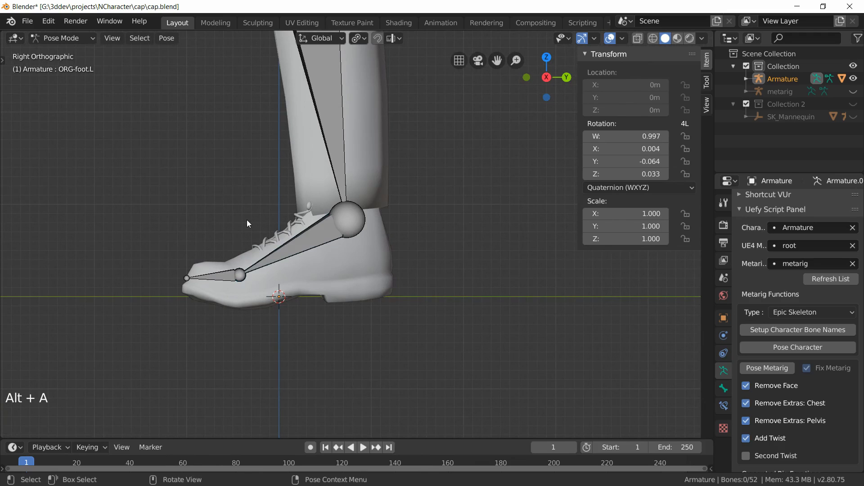
key(b)
drag(253, 216, 308, 272)
middle_drag(273, 274, 239, 214)
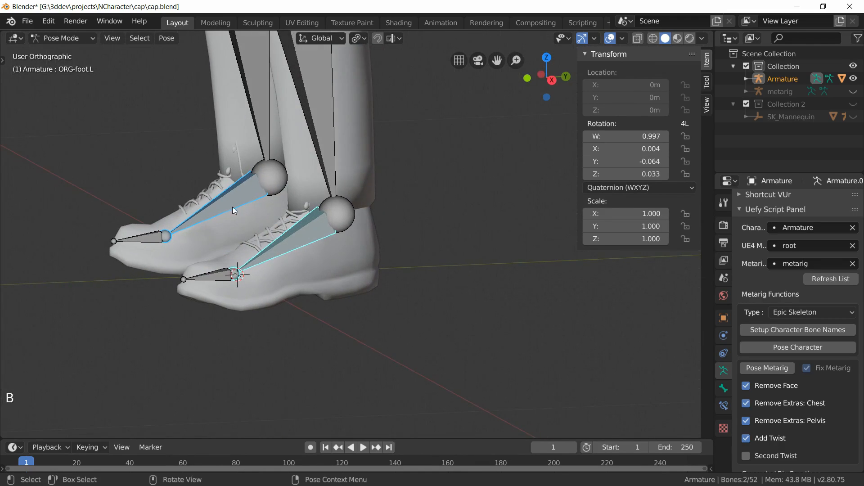
key(KP_3)
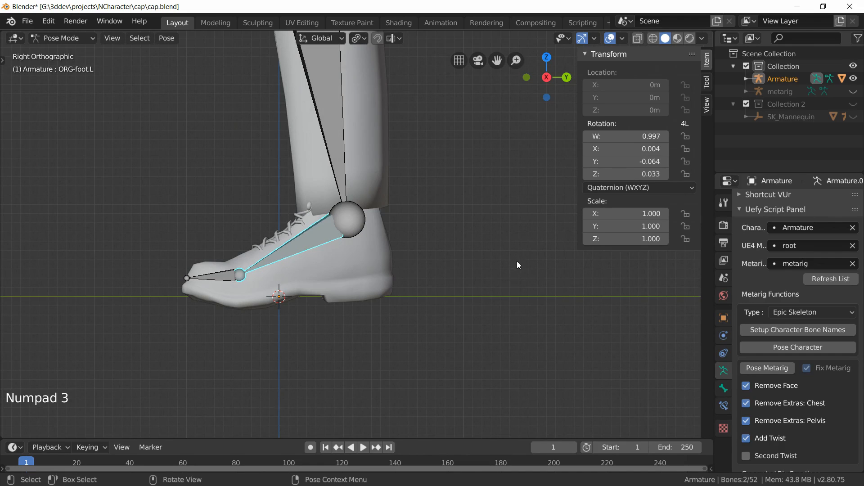
key(r)
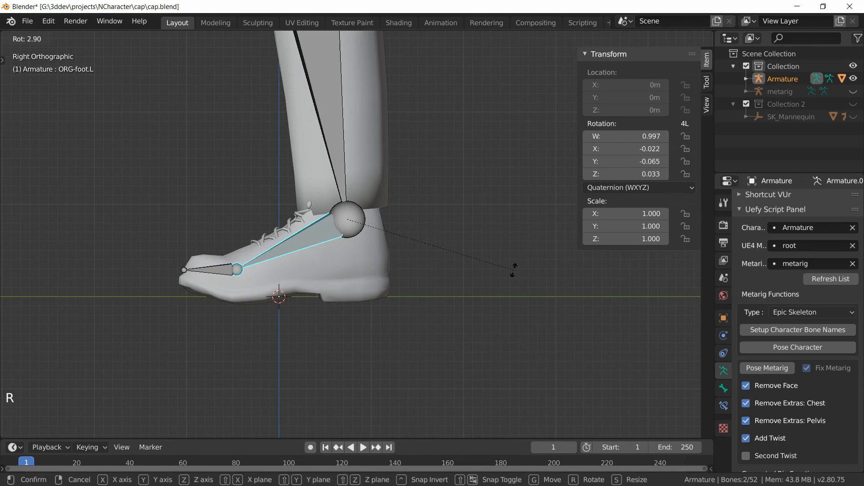
click(513, 270)
Step: Select all bones and move them slightly upward along the Z axis
key(a)
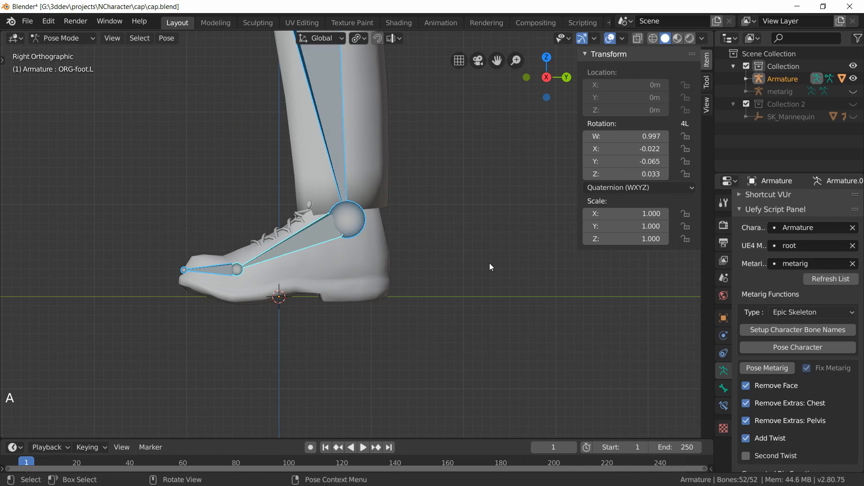
key(g)
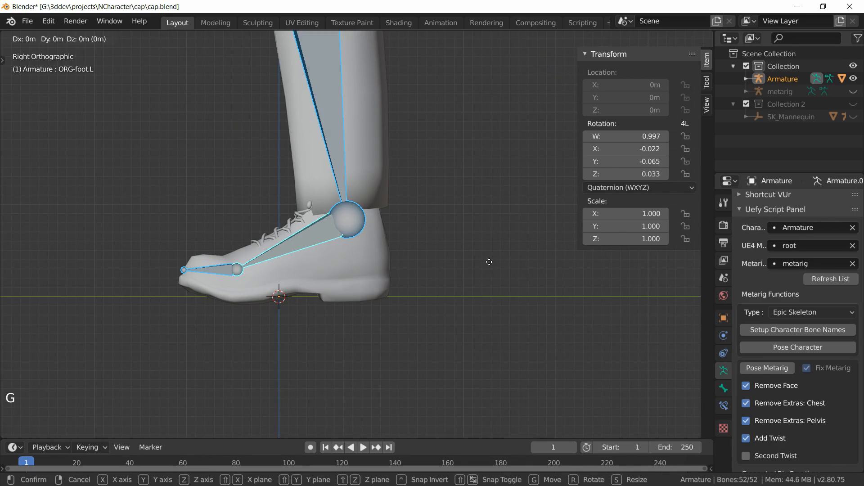
key(z)
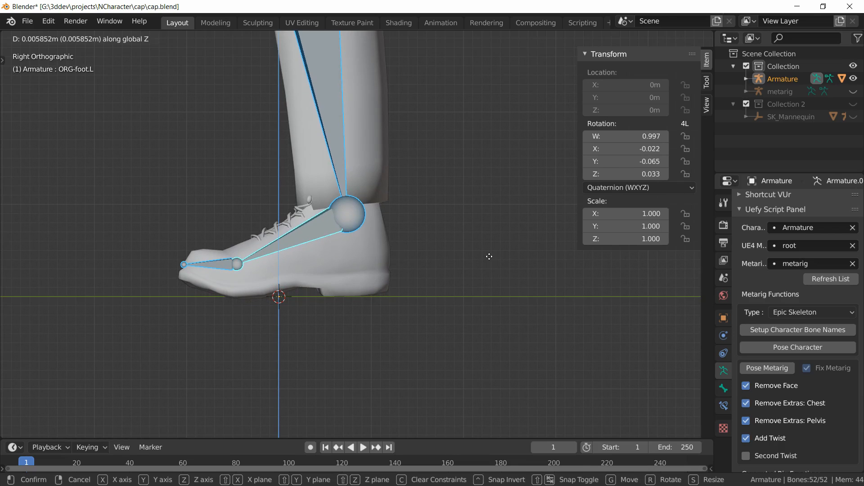
click(489, 258)
Step: Box-select the lower finger bones of the hand and clear their rotation
scroll(488, 258, down, 8)
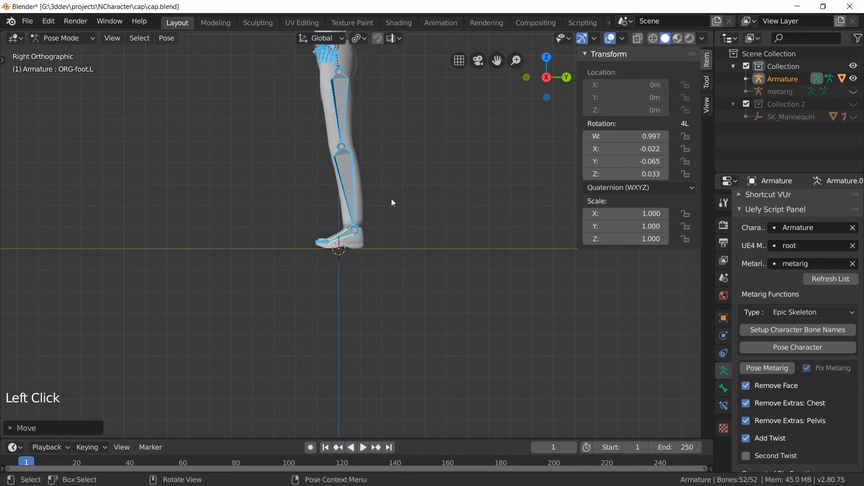
key(alt+a)
middle_drag(390, 199, 341, 109)
scroll(316, 185, up, 5)
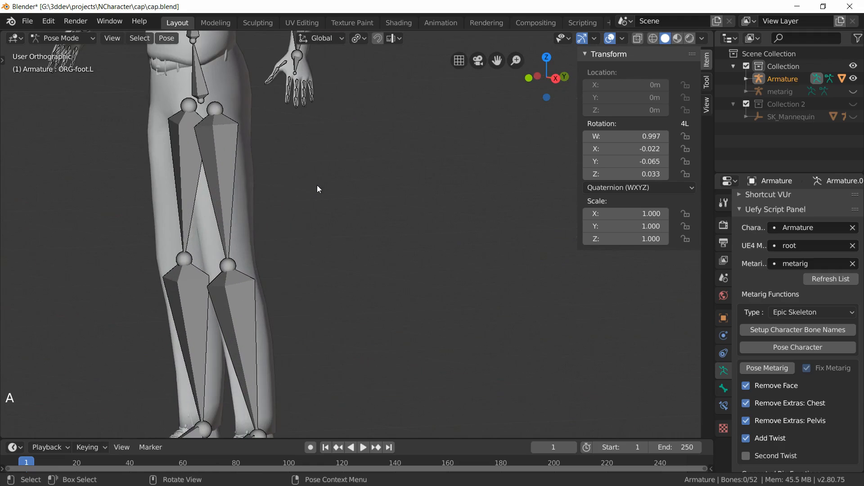
scroll(272, 239, up, 5)
shift+middle_drag(266, 120, 334, 308)
scroll(334, 308, up, 3)
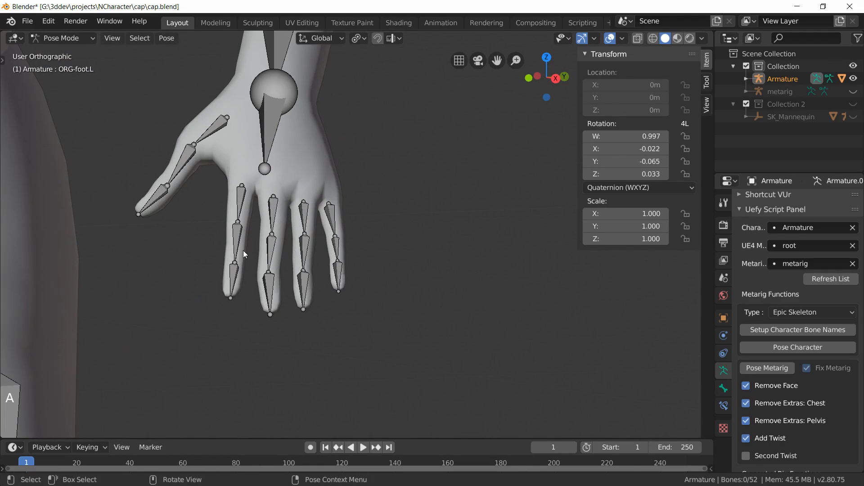
shift+middle_drag(243, 255, 304, 276)
scroll(302, 249, up, 2)
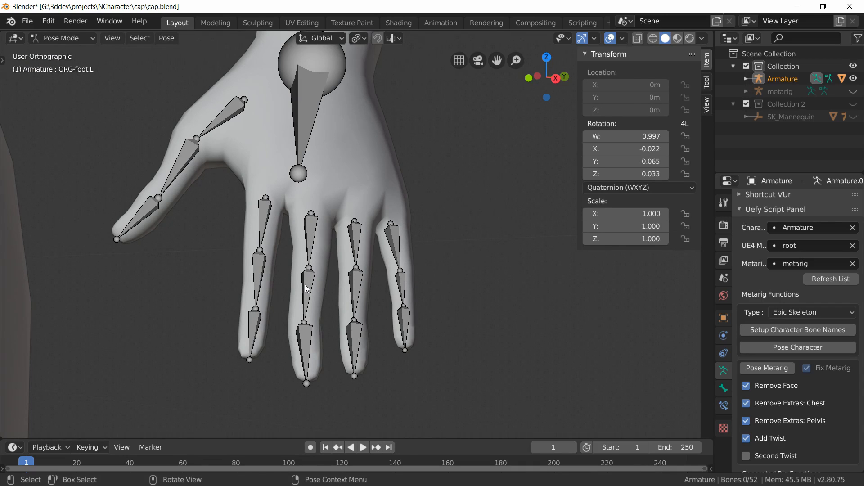
middle_drag(388, 310, 415, 327)
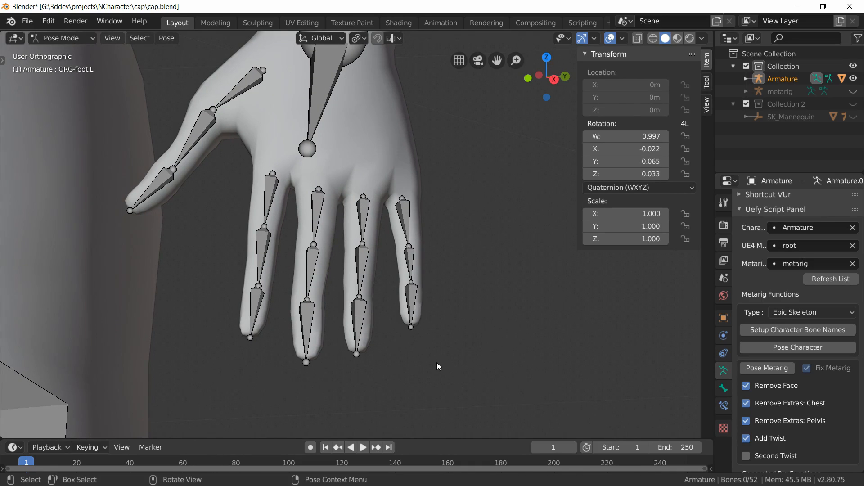
key(alt+a)
key(b)
drag(464, 413, 204, 252)
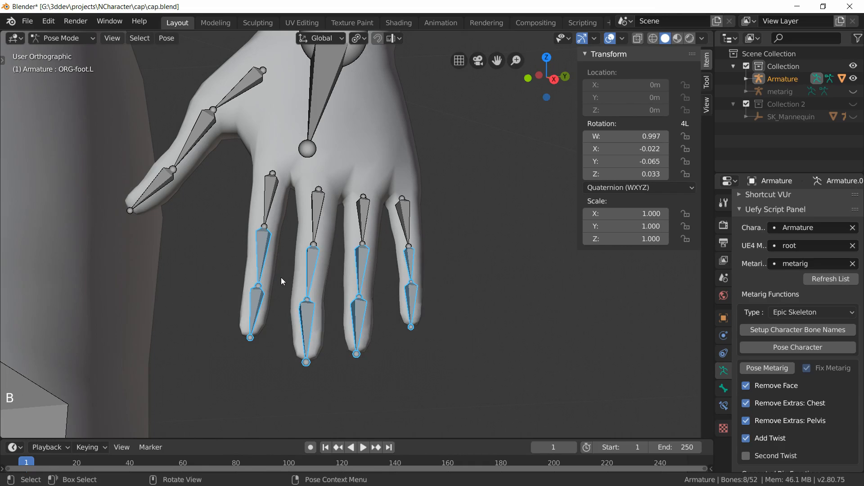
key(alt+r)
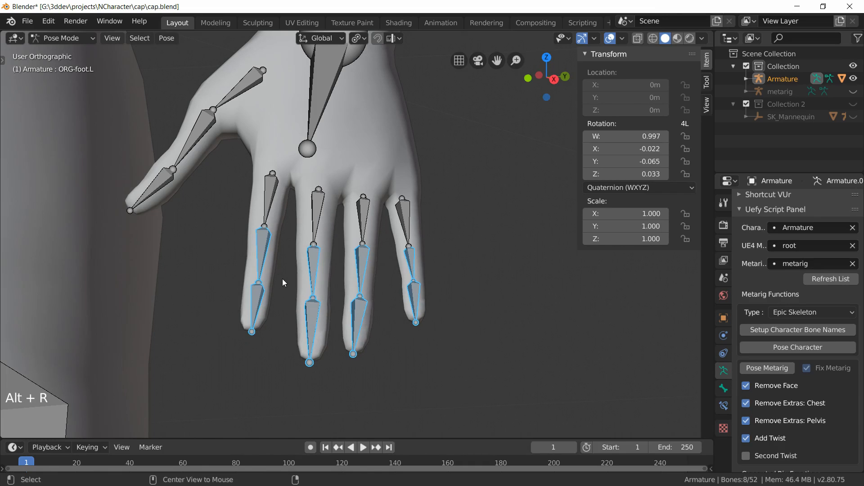
Step: Copy the pose of the selected finger bones
scroll(318, 269, down, 3)
middle_drag(318, 269, 230, 302)
key(ctrl+c)
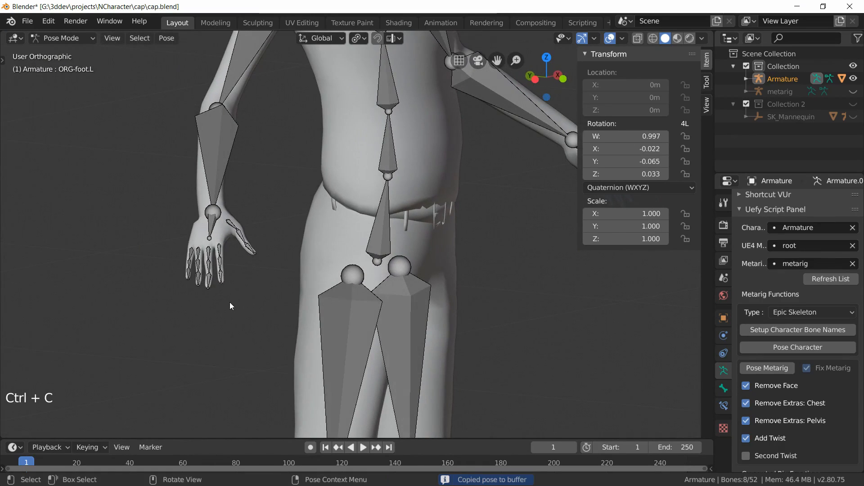
Step: Paste the copied finger pose mirrored onto the opposite hand, then deselect all bones
key(ctrl+shift+v)
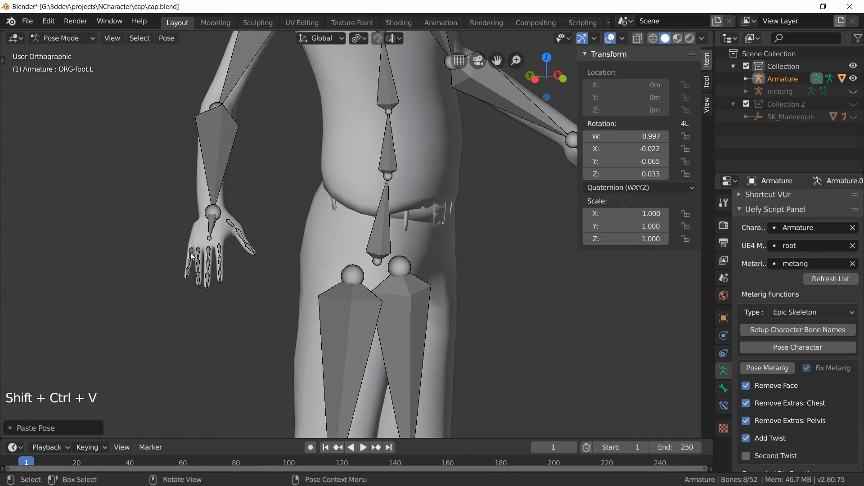
scroll(423, 318, down, 6)
middle_drag(464, 312, 417, 299)
key(alt+a)
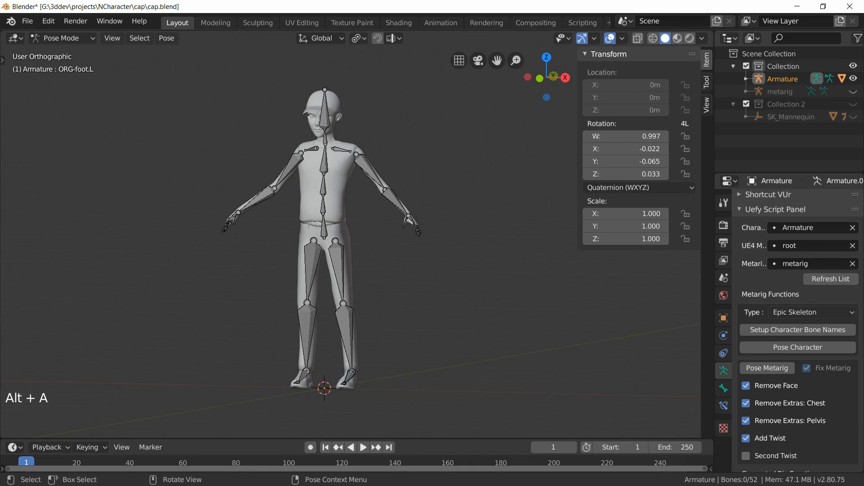
Step: Save the file and switch the armature back to Object Mode
key(ctrl+s)
click(71, 37)
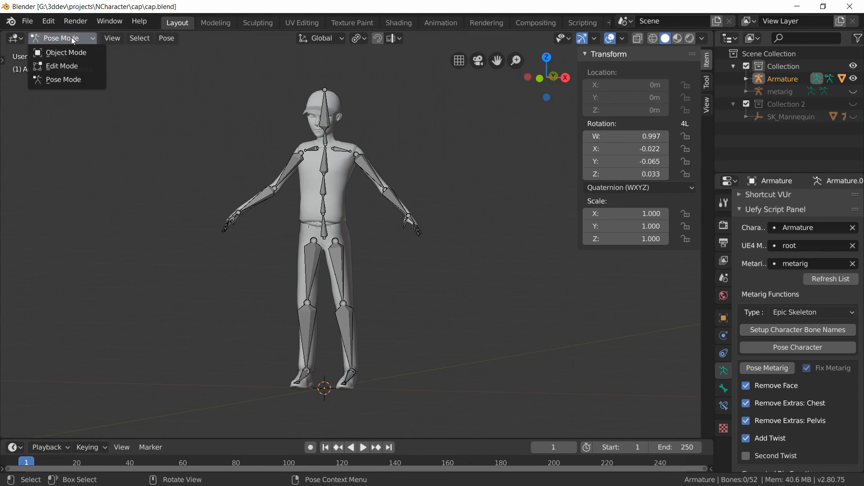
click(72, 64)
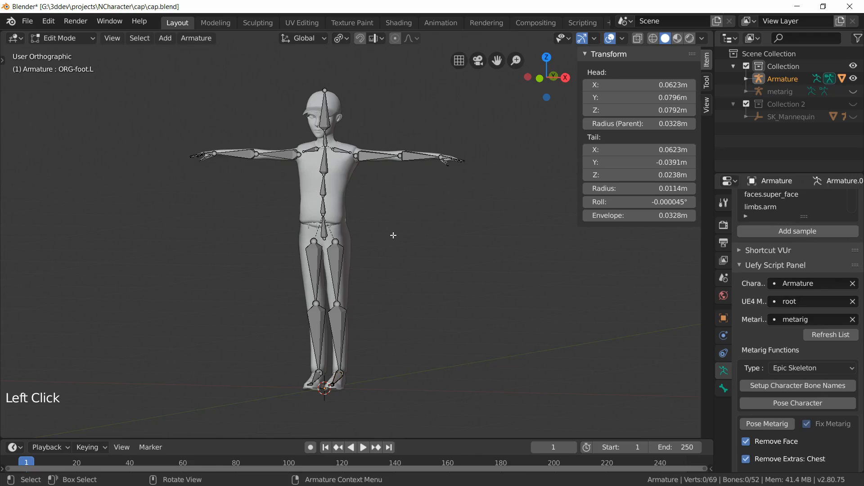
click(74, 39)
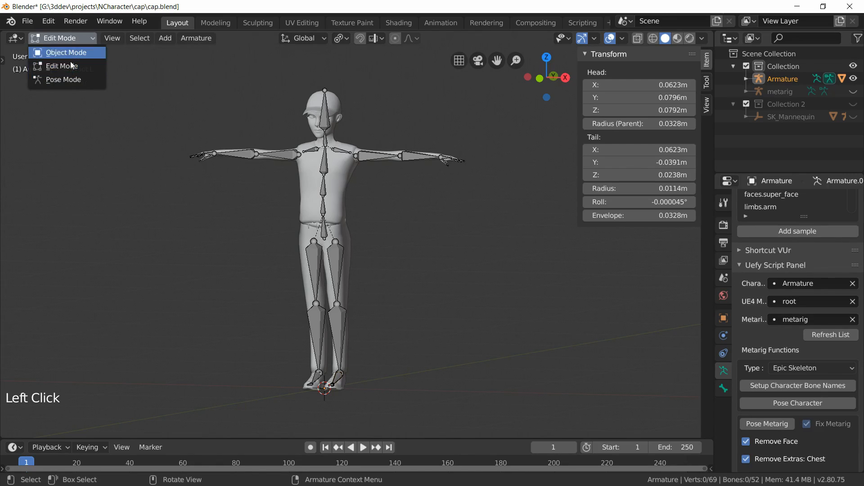
click(71, 80)
click(70, 44)
click(66, 54)
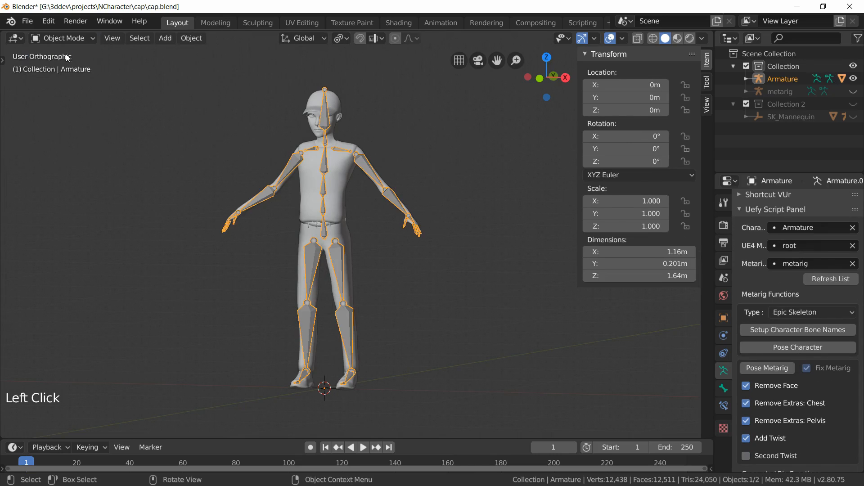
Step: Select the cap mesh, duplicate its Armature modifier, and apply the duplicate to bake the current pose into the mesh
click(334, 171)
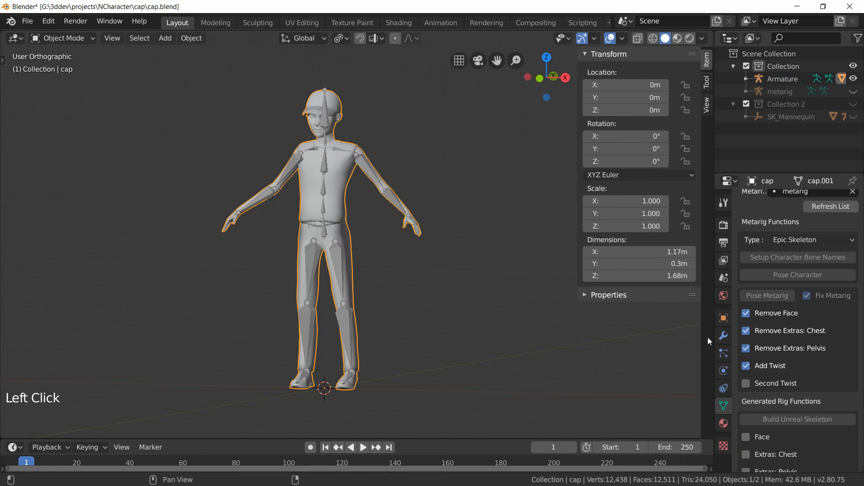
click(722, 335)
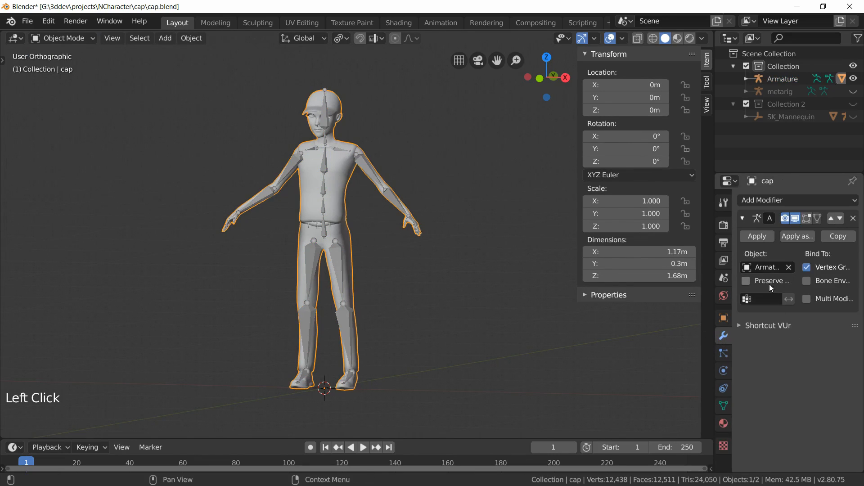
click(838, 237)
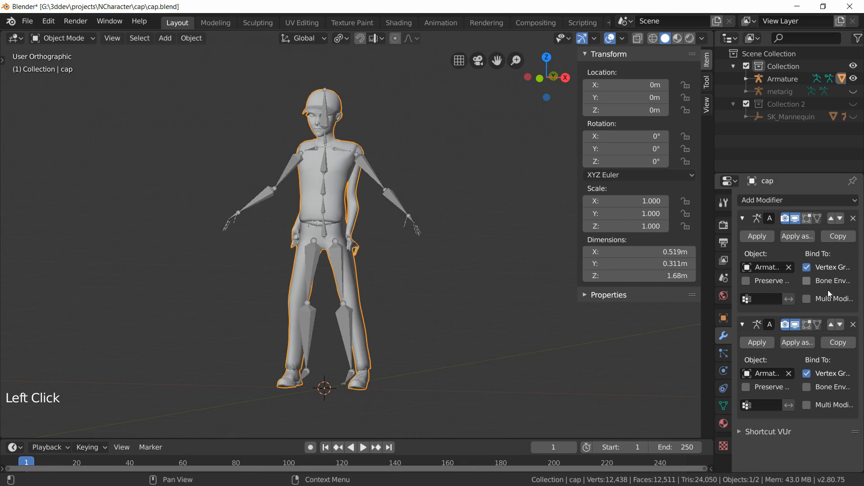
click(761, 343)
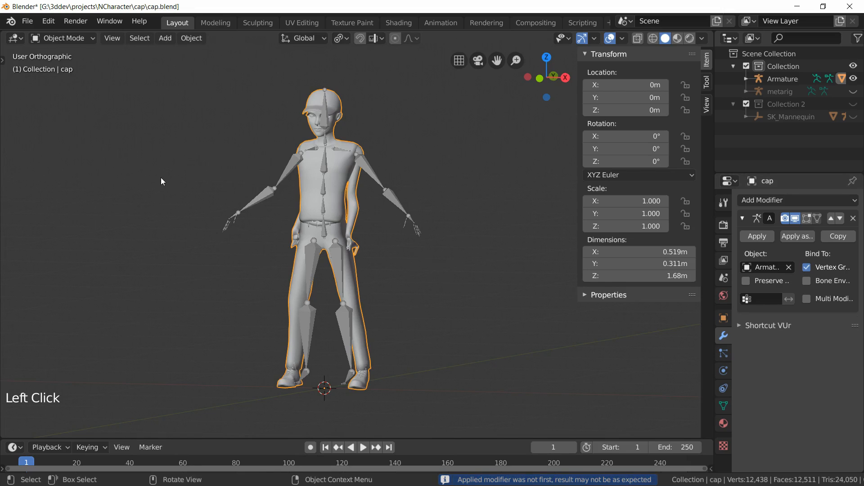
Step: Select the armature, enter Pose Mode, and apply the current pose as the rest pose
click(365, 168)
click(59, 38)
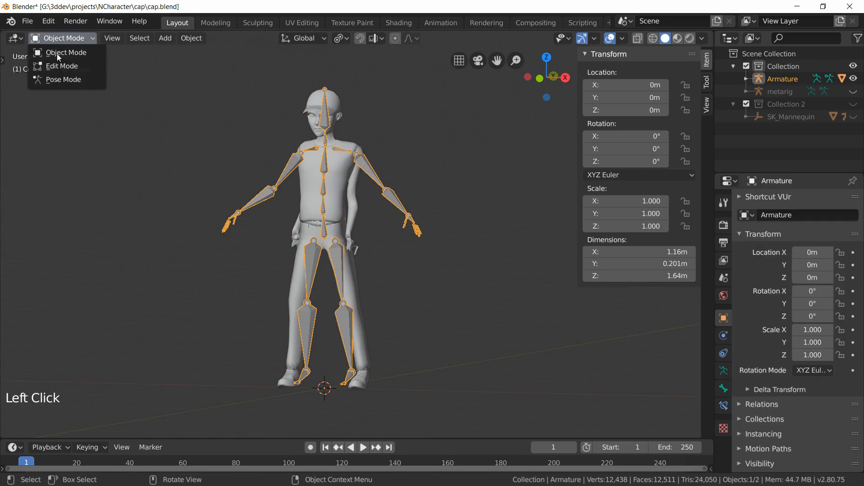
click(72, 79)
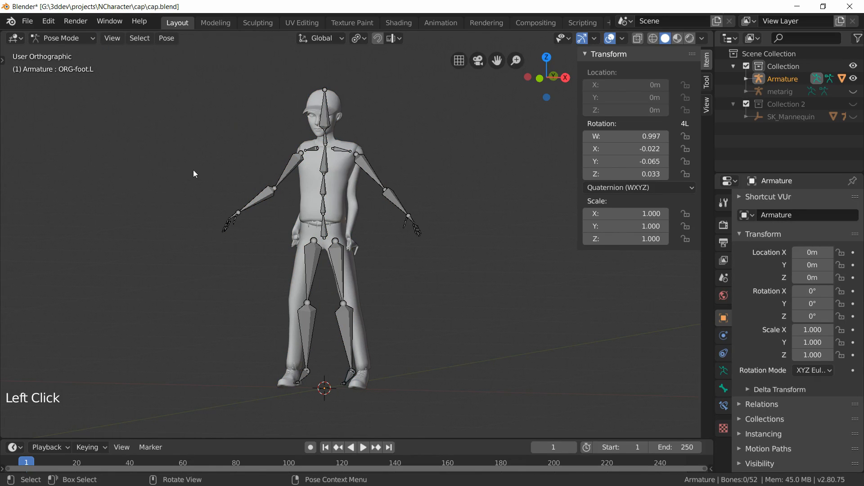
key(ctrl+a)
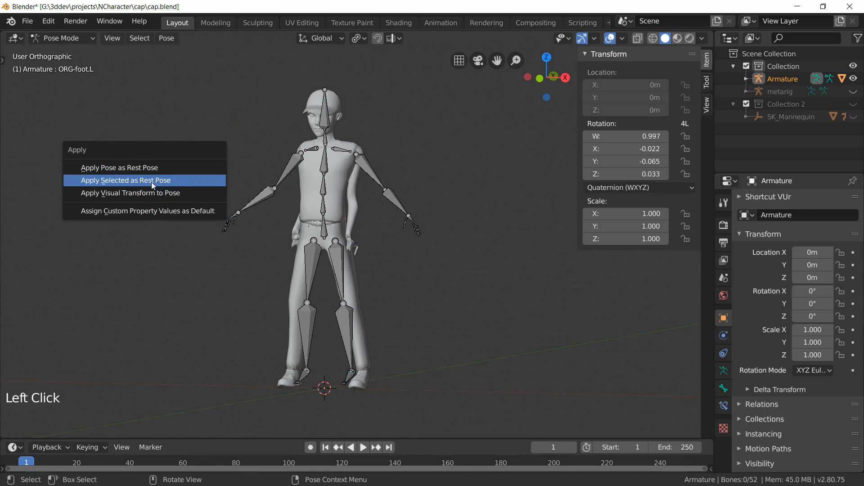
click(153, 170)
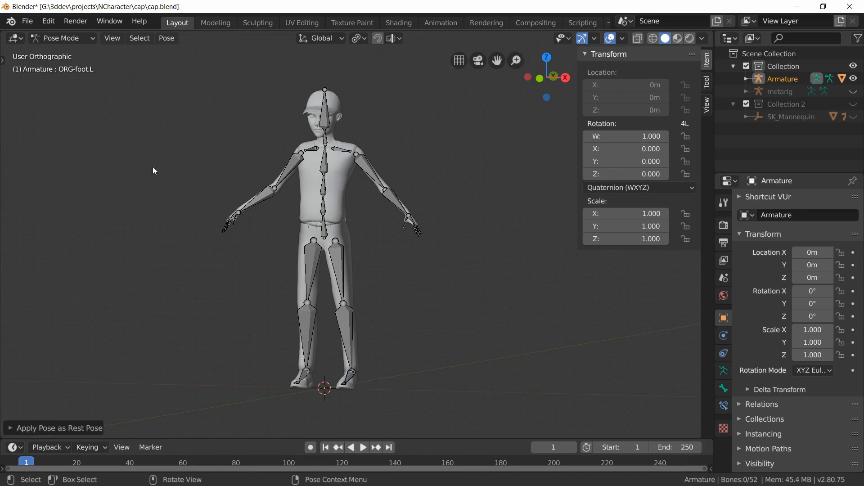
Step: Check the new rest pose in Edit and Pose Mode, then unhide the metarig object
middle_drag(480, 282, 461, 288)
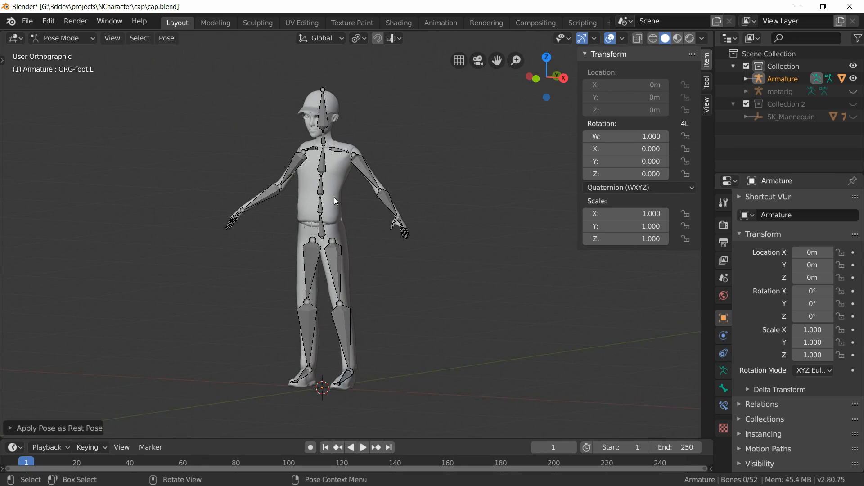
click(50, 37)
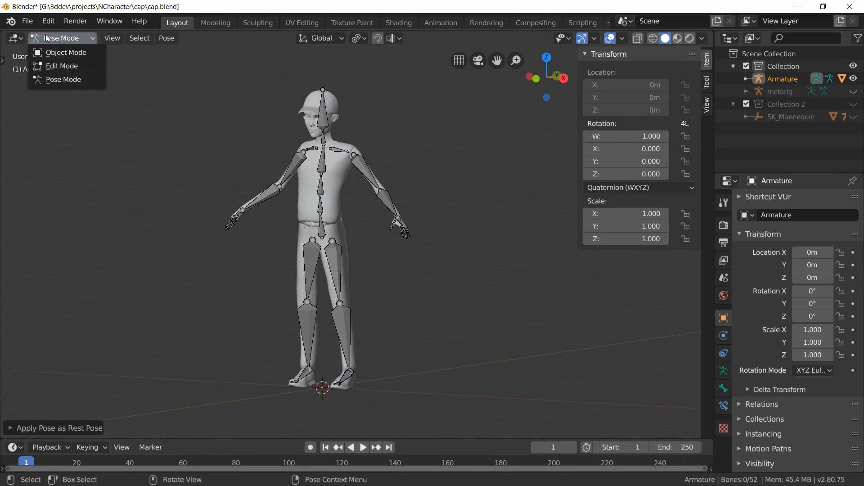
click(68, 63)
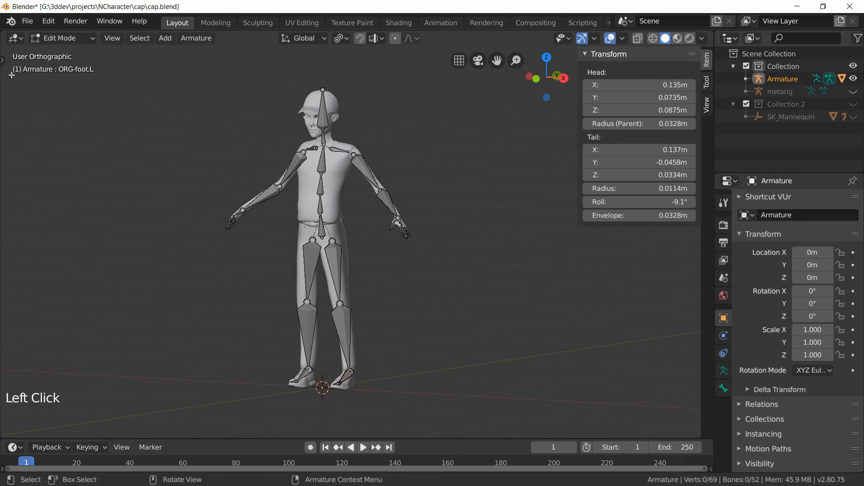
click(63, 39)
click(62, 80)
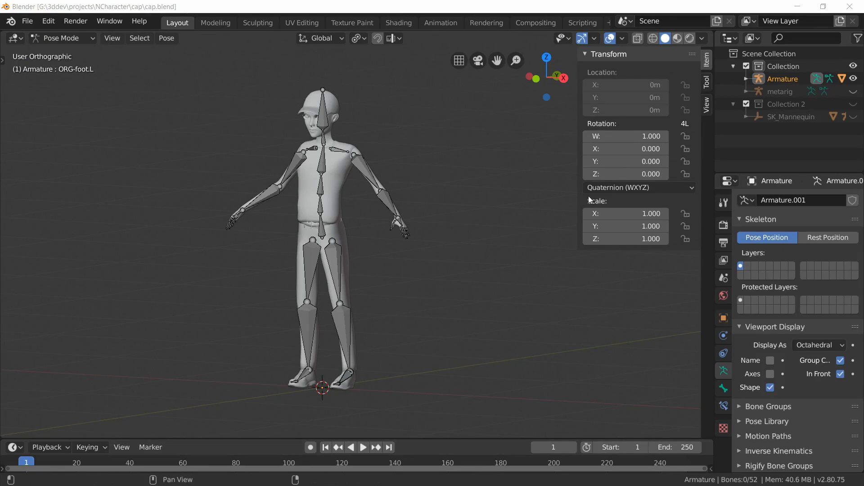
click(853, 91)
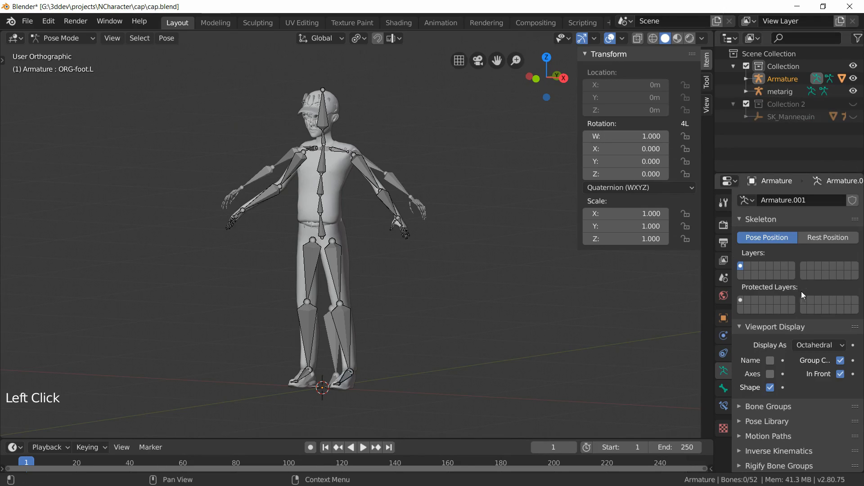
Step: Run Pose Metarig from the Uefy Script Panel
scroll(839, 333, down, 6)
scroll(843, 354, down, 10)
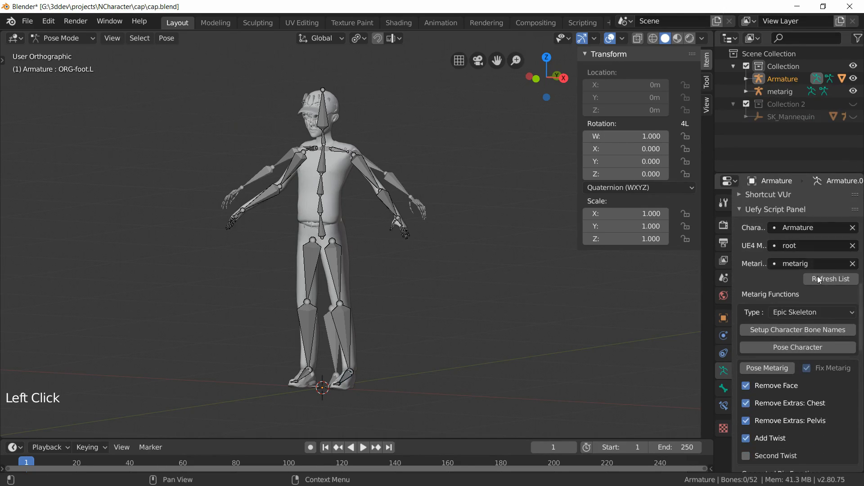
scroll(768, 324, down, 2)
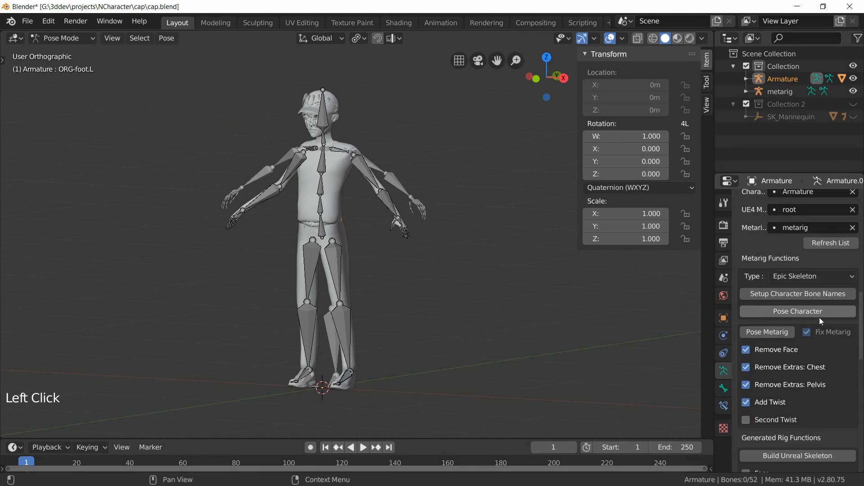
click(755, 333)
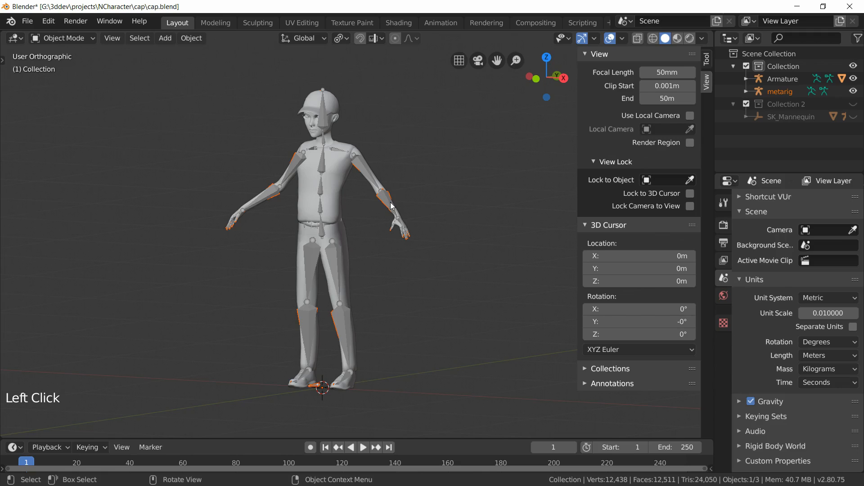
Step: Deselect everything and hide the cap mesh in the viewport
middle_drag(389, 290, 412, 291)
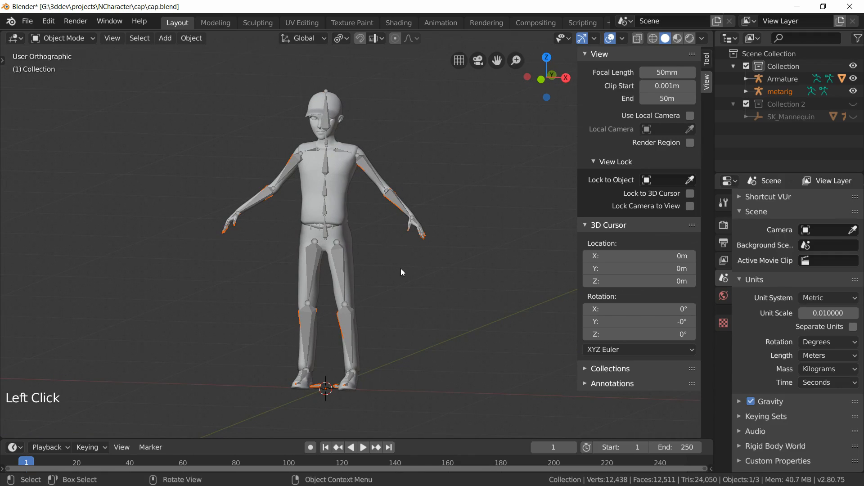
key(alt+a)
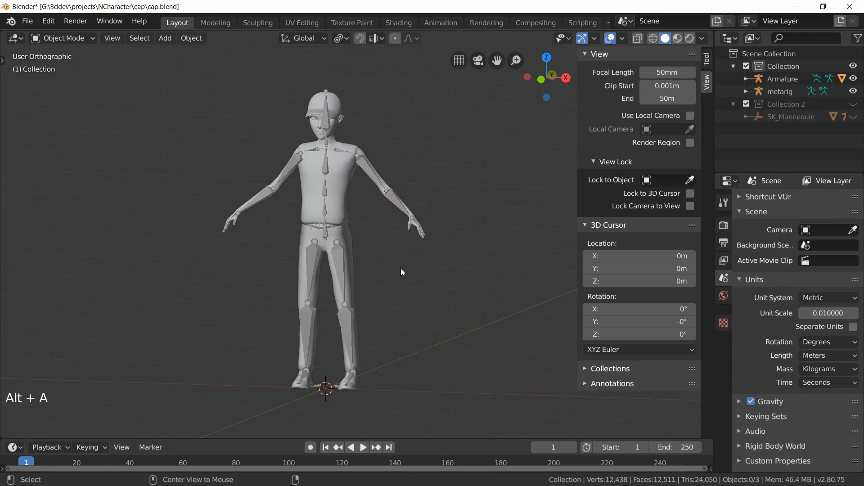
click(747, 80)
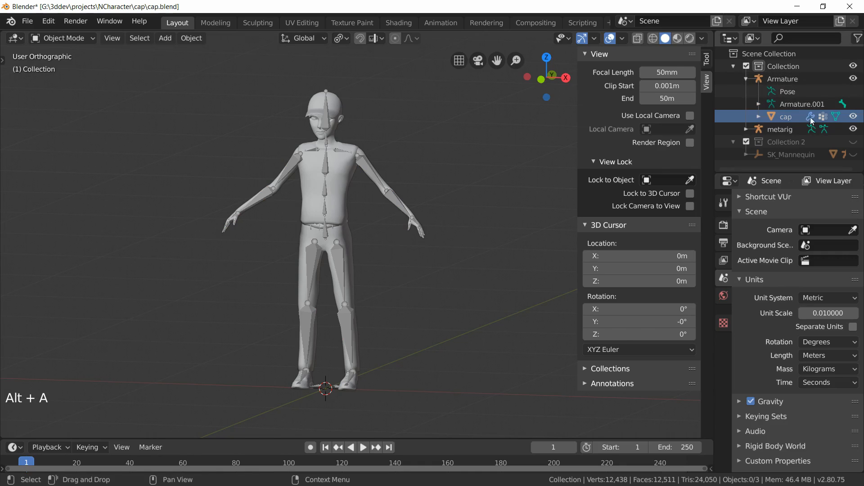
click(853, 117)
Step: Select both the metarig and the armature and enter Edit Mode on them together
middle_drag(391, 249, 385, 269)
key(KP_1)
scroll(362, 261, up, 5)
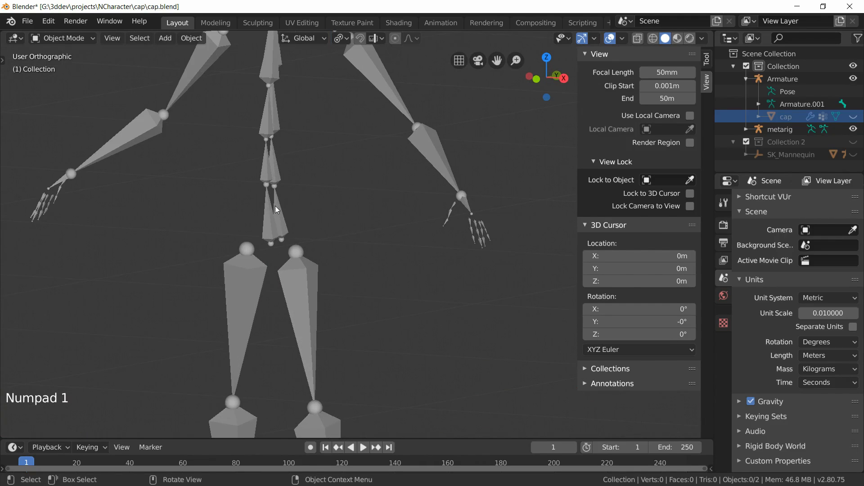
click(275, 208)
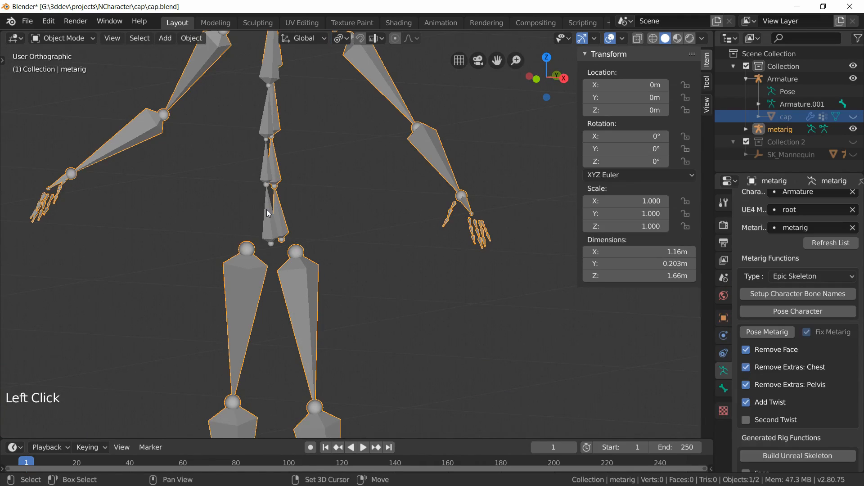
shift+click(266, 212)
scroll(341, 229, down, 2)
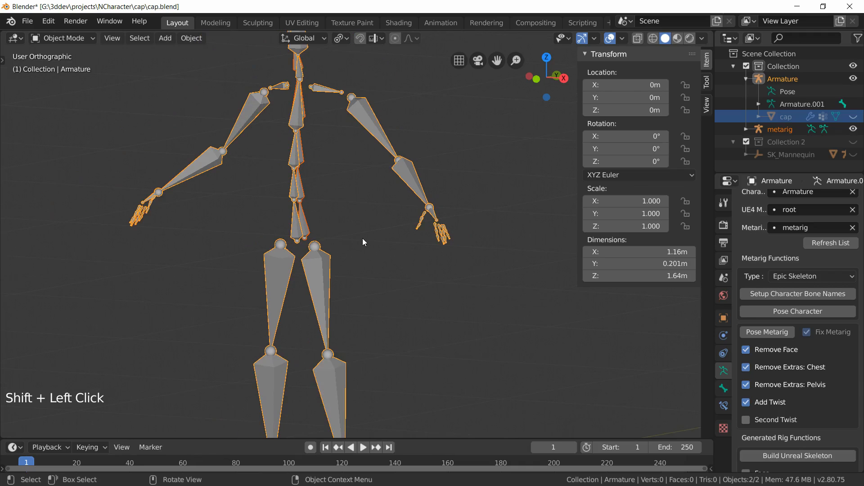
click(63, 45)
click(64, 39)
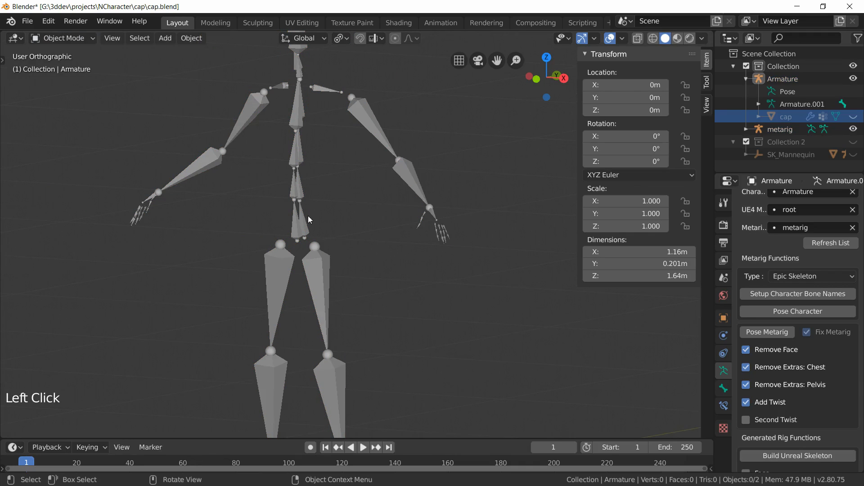
click(304, 220)
shift+click(303, 220)
click(94, 39)
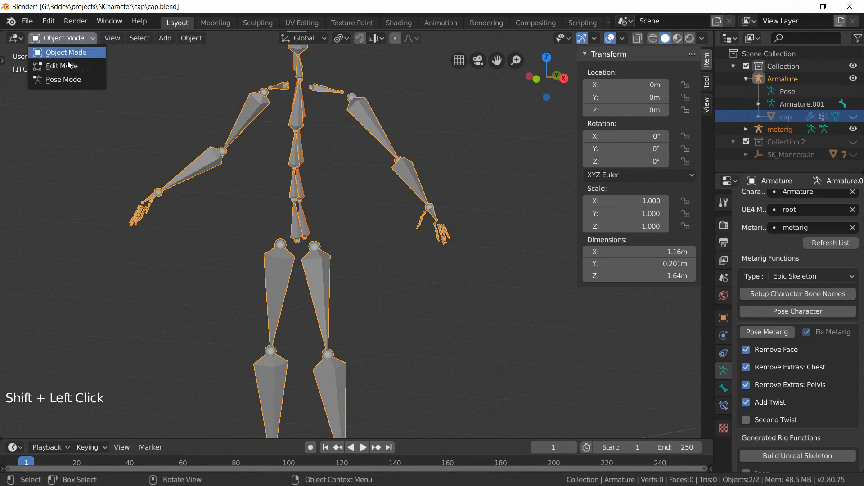
click(66, 67)
Step: In front view, box-select and hide the arm and leg bones on one side of both armatures
key(KP_1)
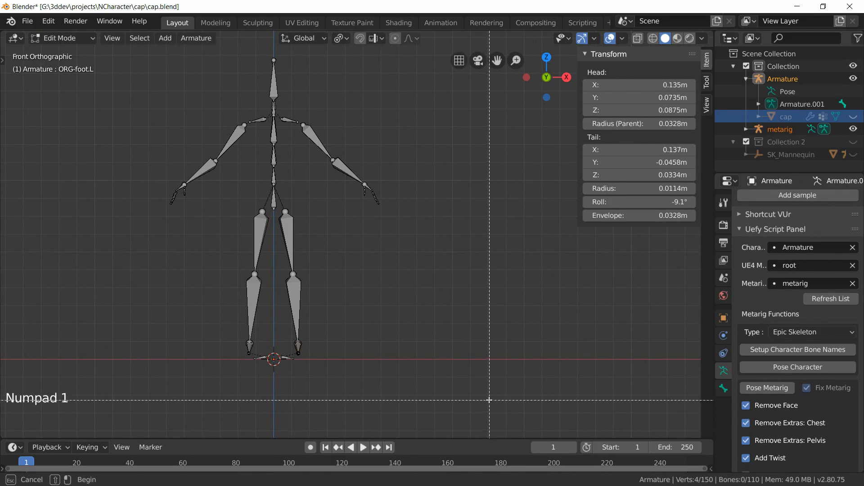
drag(483, 396, 278, 85)
key(h)
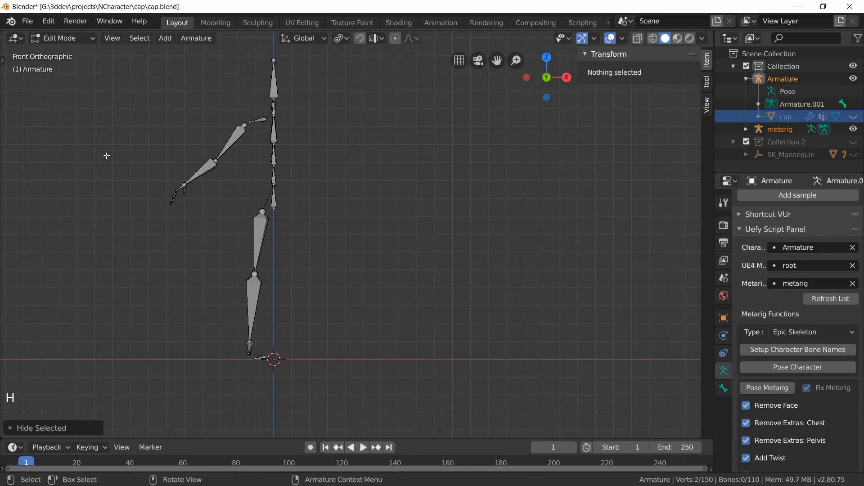
Step: Box-select and hide the remaining limb bones, then frame the spine chains in right side view
key(b)
drag(100, 91, 270, 358)
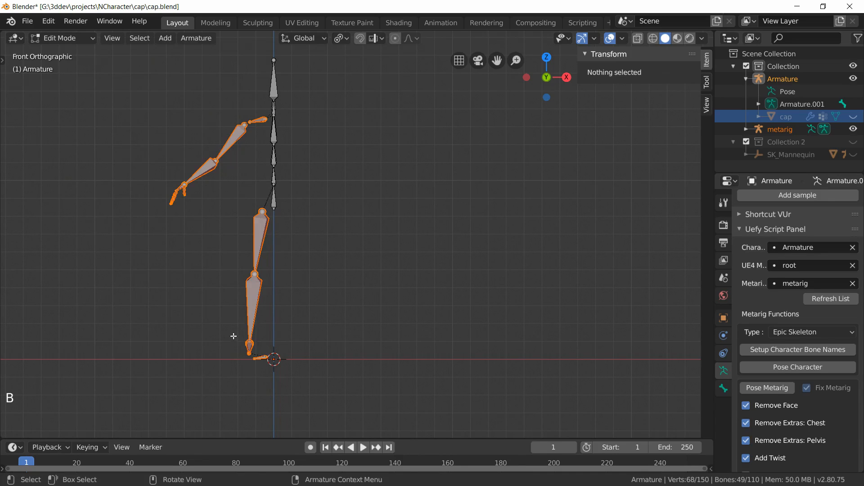
key(h)
key(KP_3)
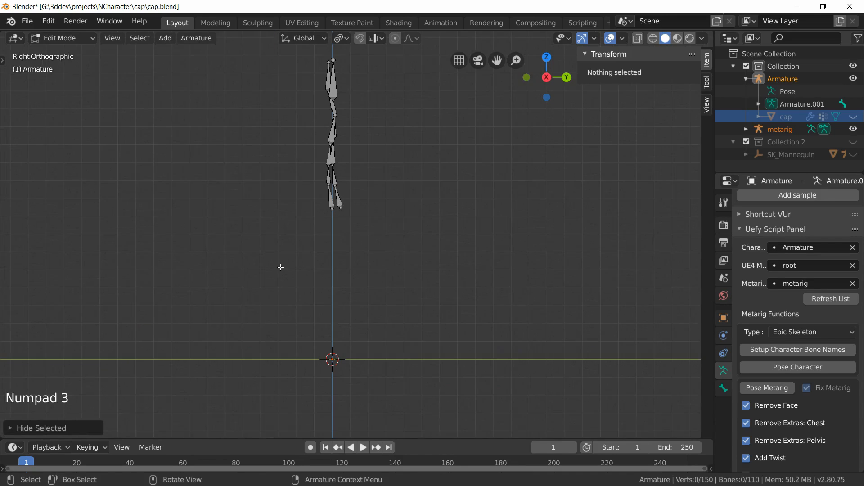
key(Home)
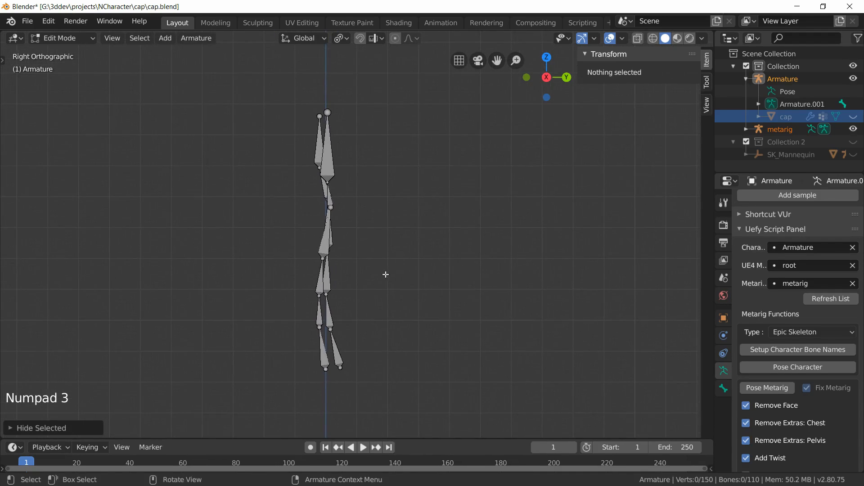
Step: Save the file and move the metarig's whole linked spine chain to line up with the armature's spine in side view
key(ctrl+s)
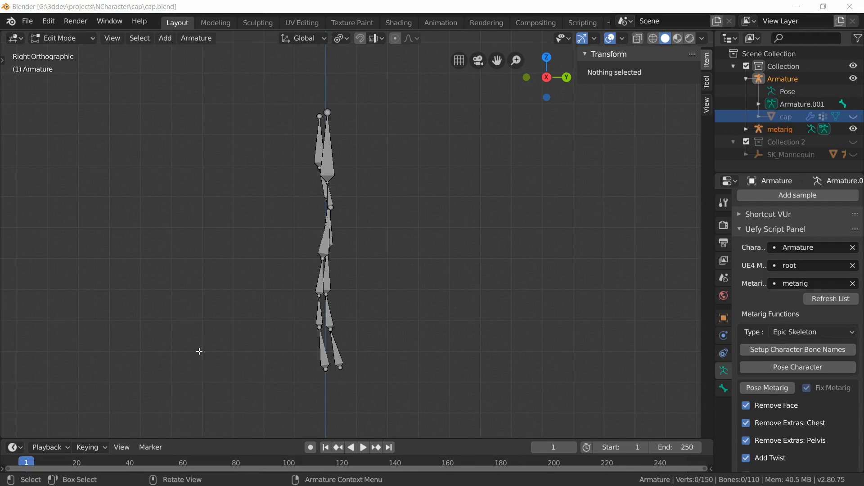
click(332, 318)
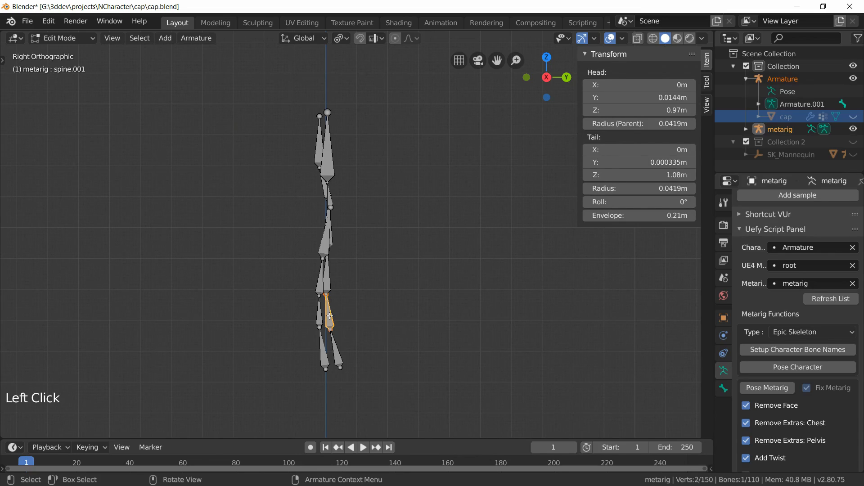
key(l)
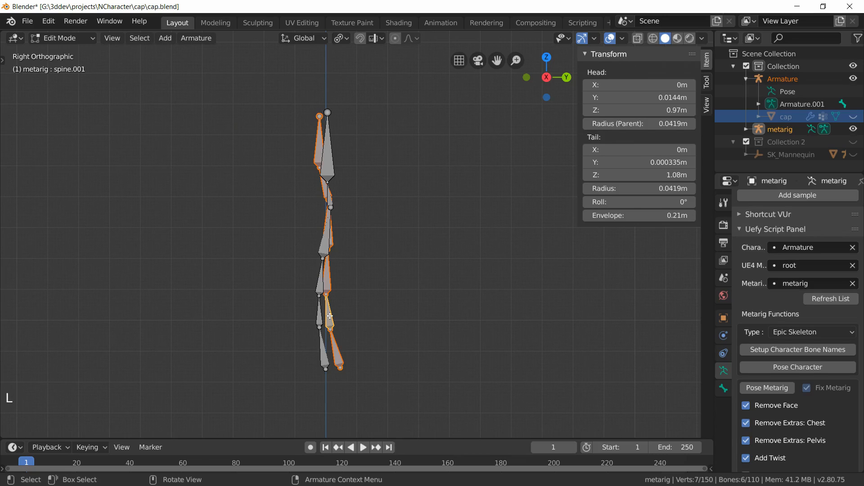
scroll(359, 254, up, 4)
scroll(359, 256, down, 2)
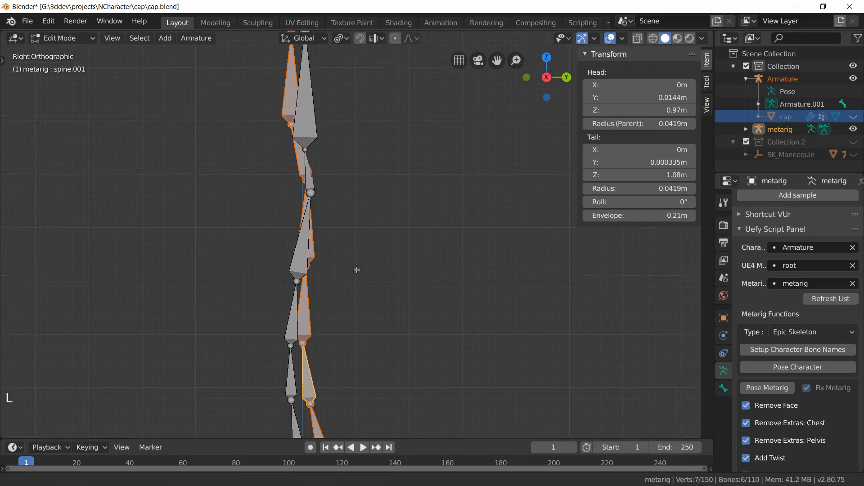
key(g)
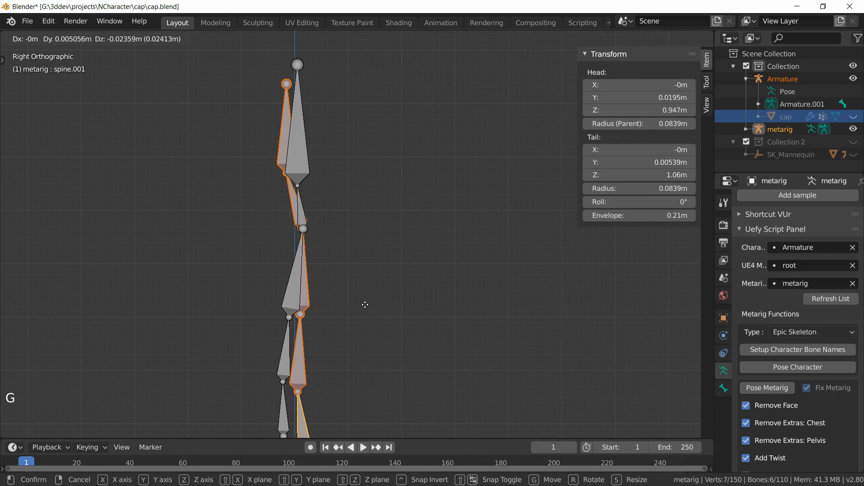
click(365, 305)
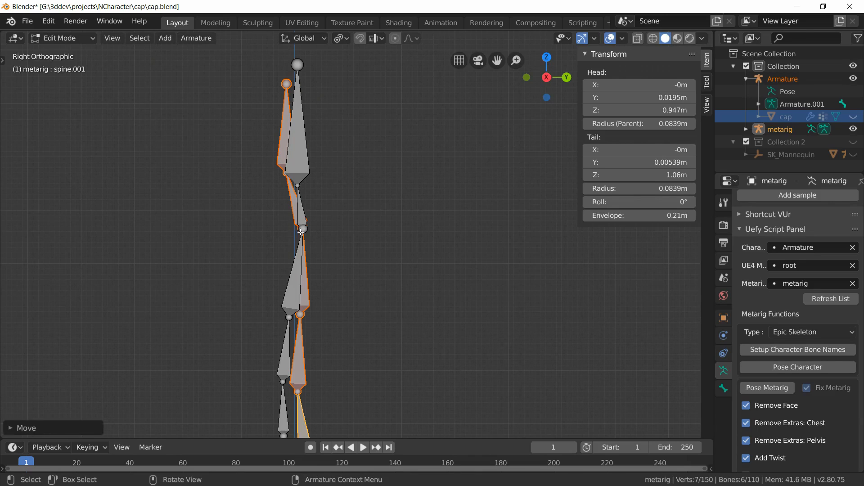
Step: Select the metarig's lower spine and pelvis bones and move them onto the armature's spine
alt+drag(372, 367, 341, 288)
key(KP_3)
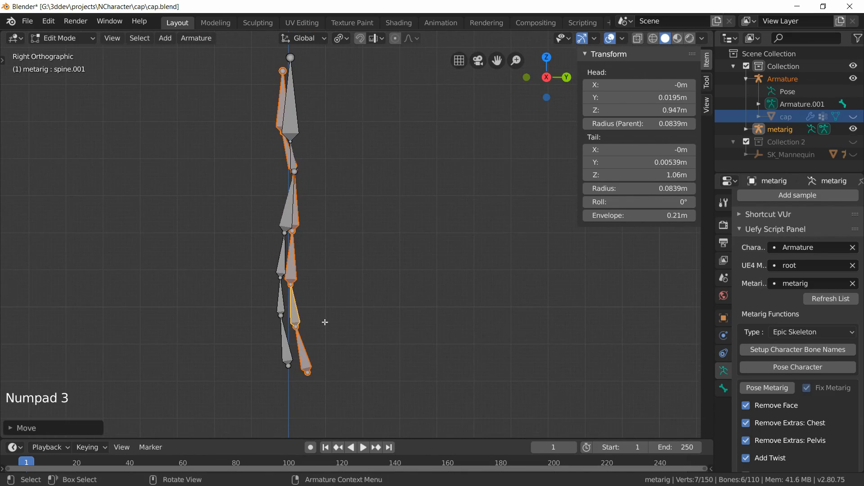
click(303, 356)
shift+click(294, 306)
shift+click(291, 259)
scroll(345, 266, up, 1)
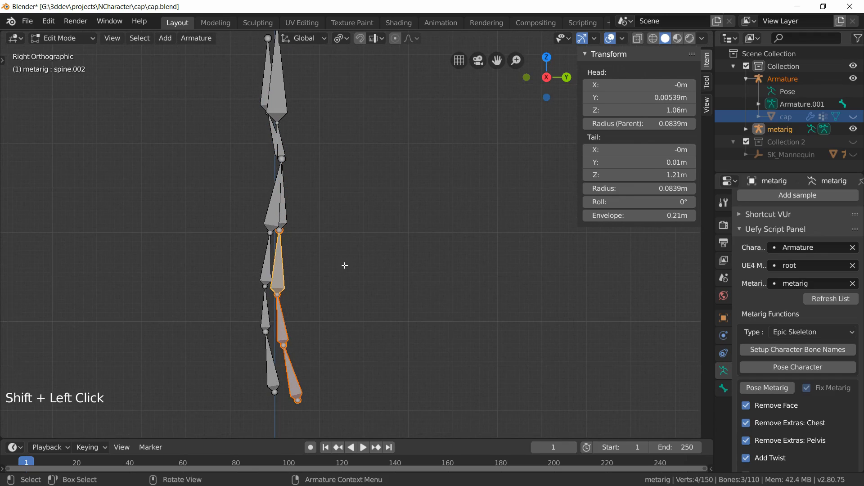
key(g)
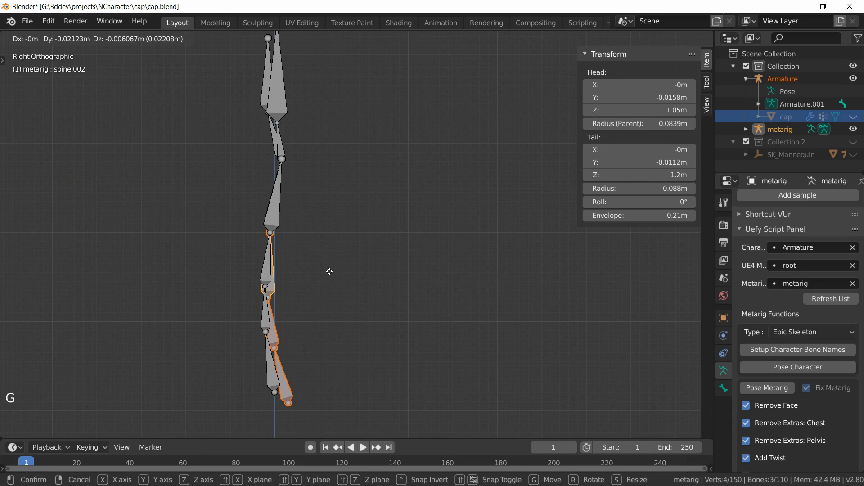
click(329, 270)
Step: Select spine.001 with the bones below it and shift them further into line with the armature
scroll(306, 288, up, 3)
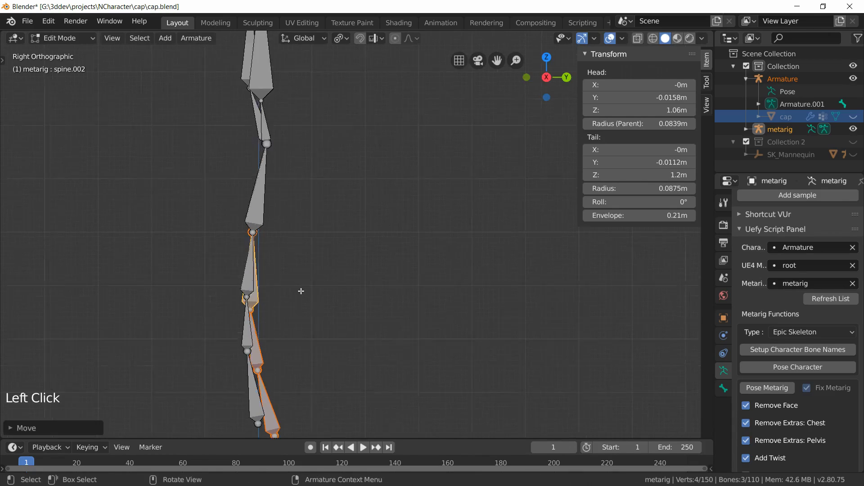
shift+middle_drag(301, 292, 411, 202)
click(336, 340)
shift+click(322, 288)
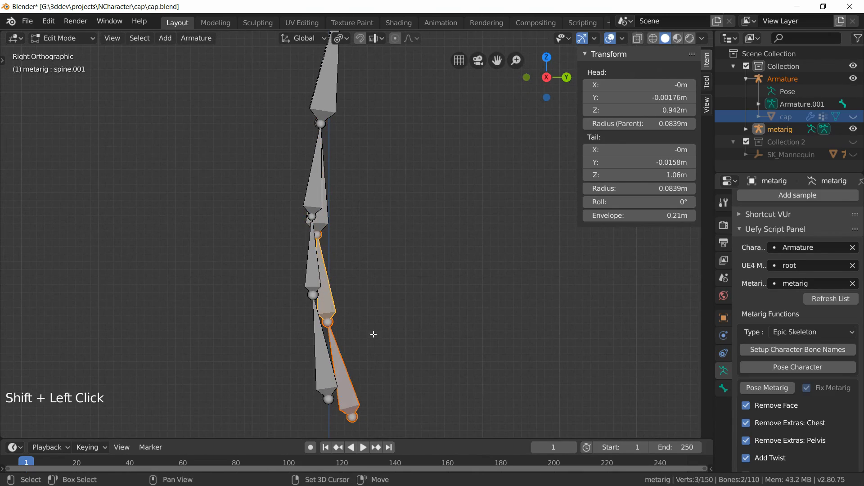
key(g)
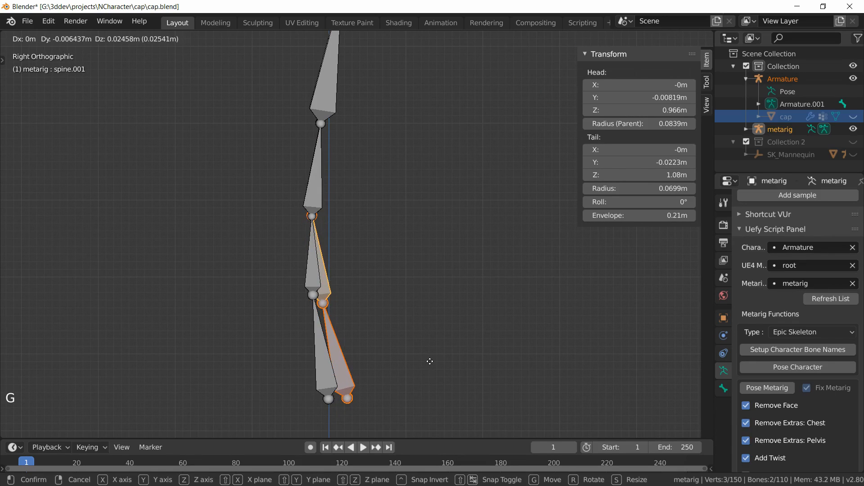
click(430, 362)
Step: Reposition the metarig's bottom spine bone and its lower joint to match the armature's pelvis
click(349, 374)
key(g)
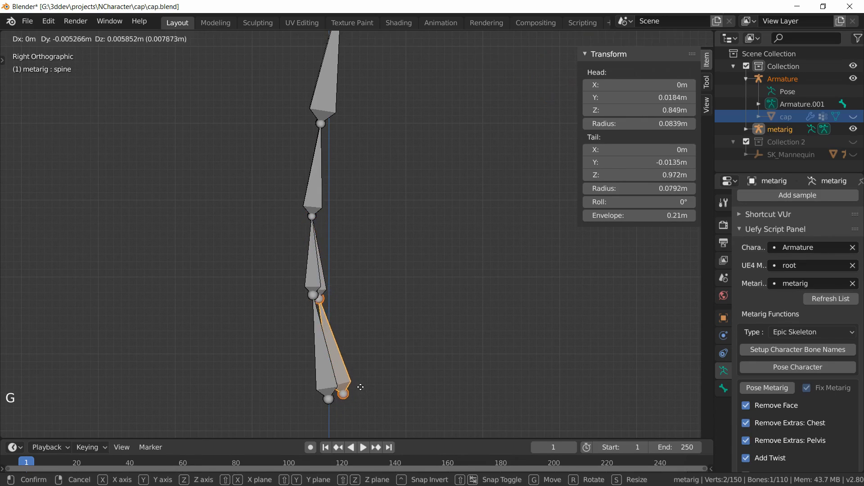
click(352, 386)
click(339, 392)
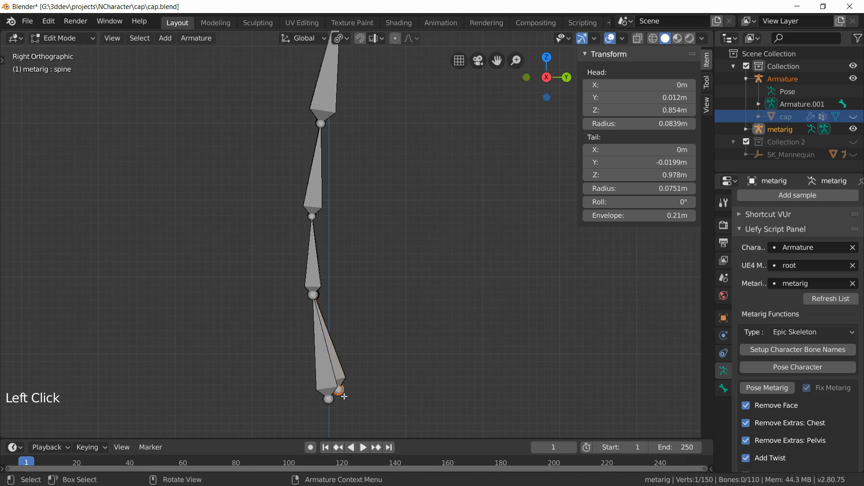
key(g)
click(333, 407)
Step: Move the metarig's neck-to-head joint onto the armature's head bone start
scroll(386, 170, down, 4)
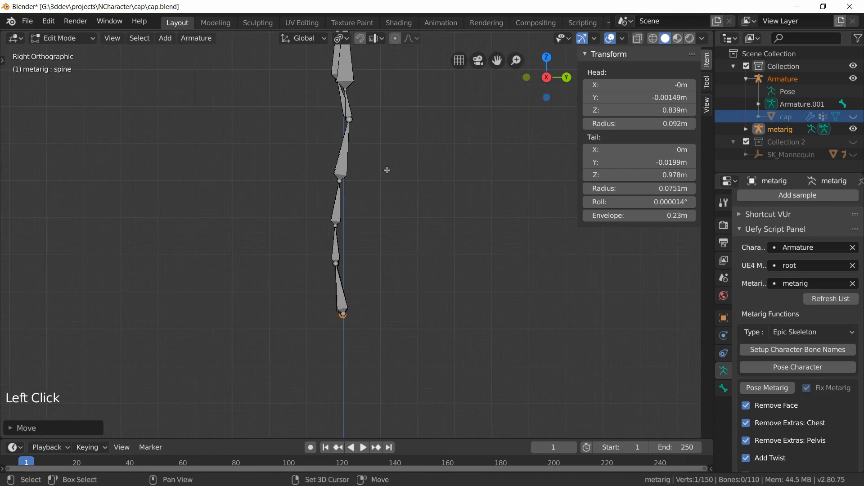
shift+middle_drag(355, 53, 335, 229)
scroll(335, 229, up, 1)
scroll(336, 229, up, 1)
click(290, 216)
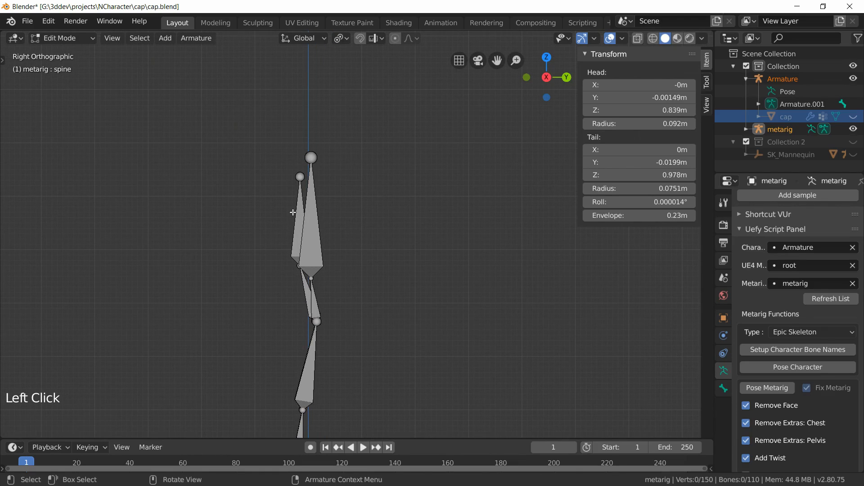
click(297, 216)
scroll(349, 261, up, 4)
shift+middle_drag(349, 261, 390, 271)
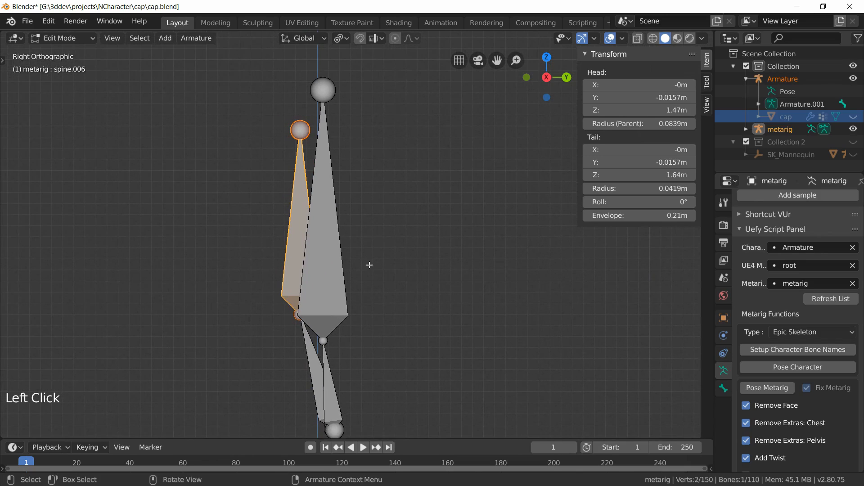
key(g)
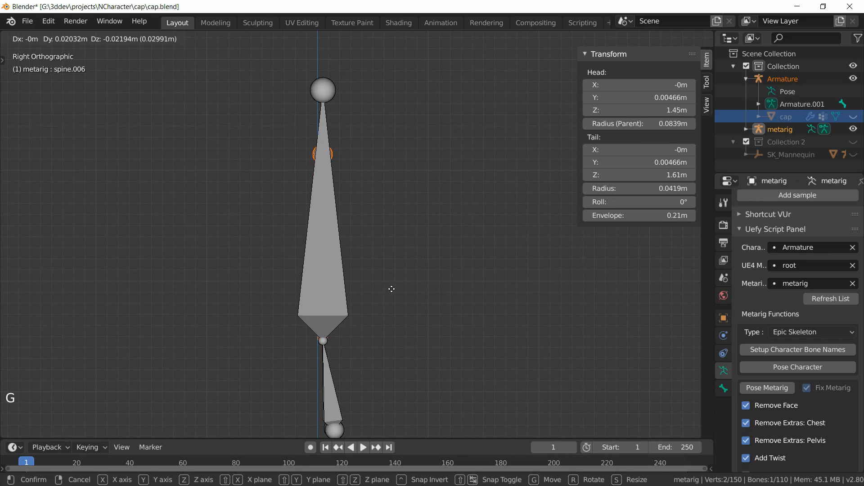
click(391, 289)
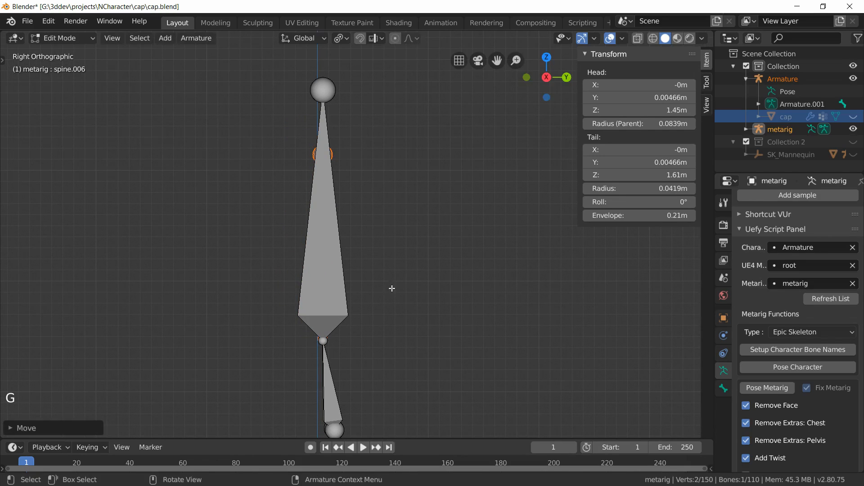
Step: Raise the tip of the metarig's head bone along Z to the top of the armature's head bone
click(333, 154)
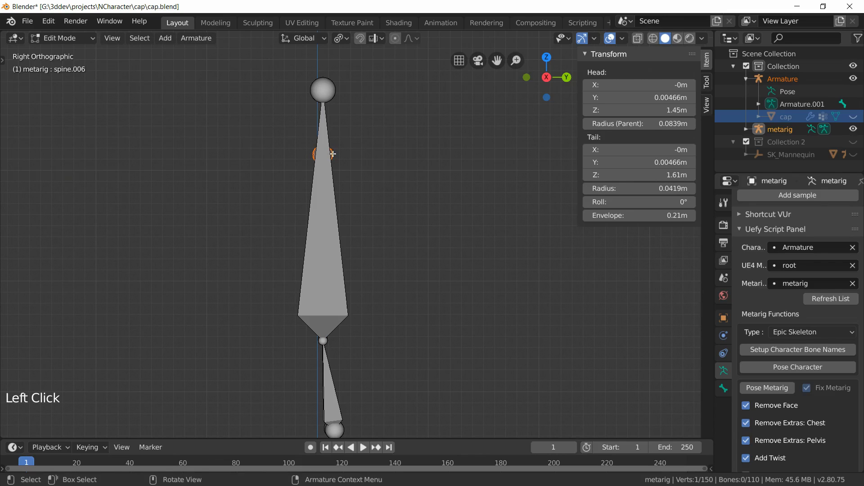
key(g)
key(z)
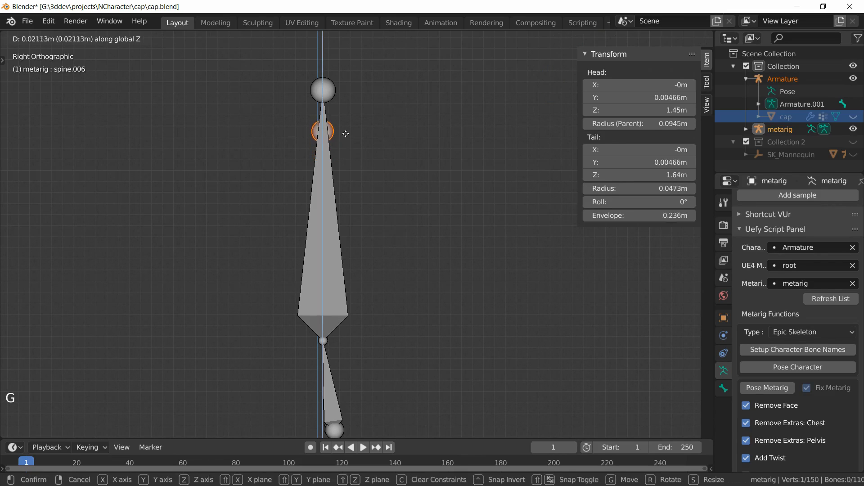
click(342, 94)
Step: Unhide the cap mesh and reveal all hidden bones, leaving nothing selected
click(853, 116)
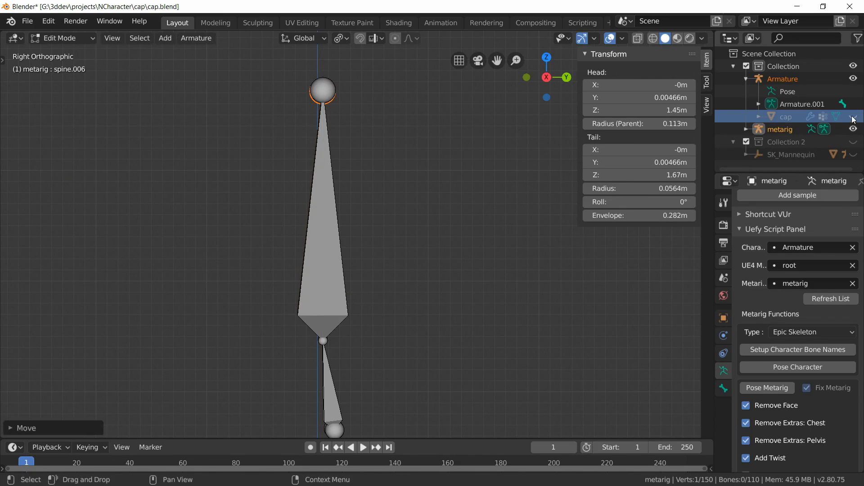
scroll(418, 234, down, 4)
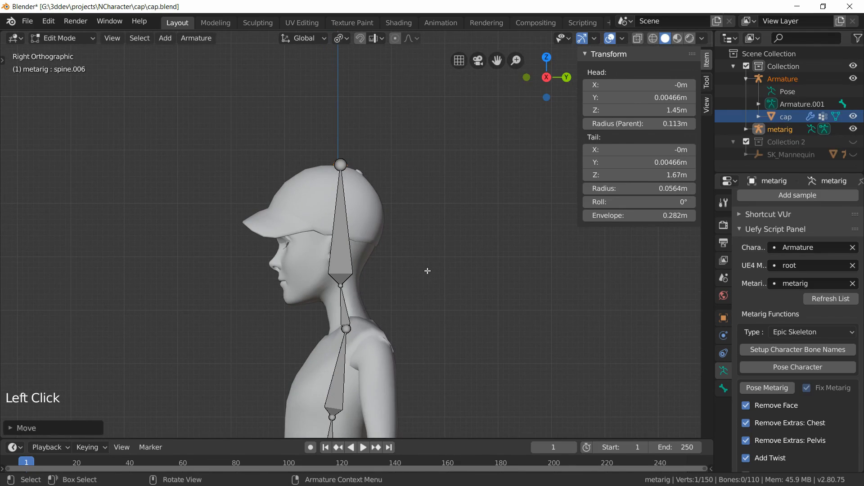
middle_drag(417, 225, 315, 313)
key(alt+a)
scroll(315, 314, down, 1)
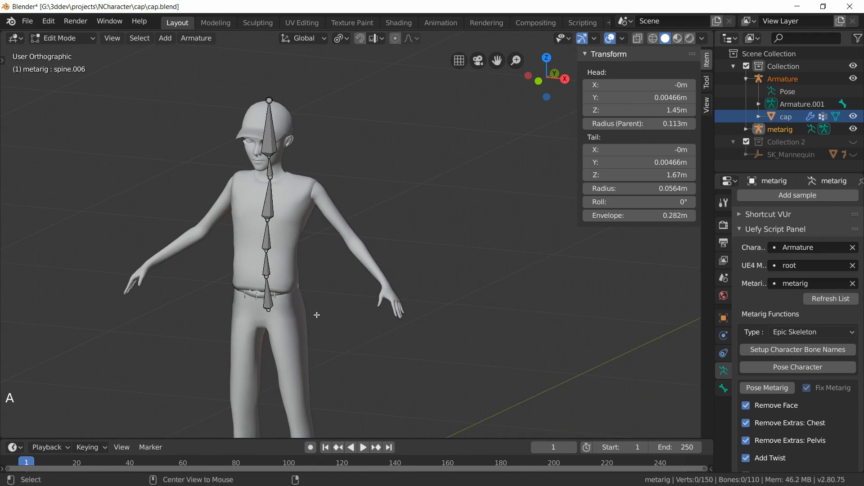
key(alt+h)
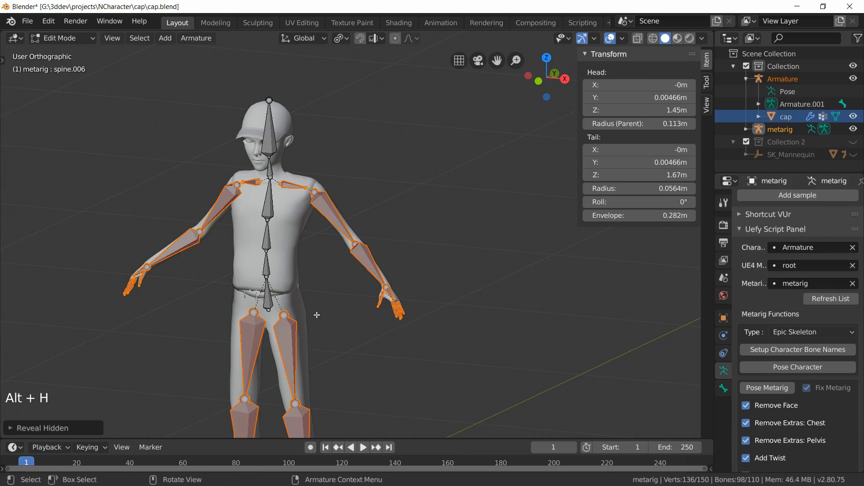
key(alt+a)
shift+middle_drag(317, 315, 363, 252)
Step: Return to Object Mode, select the cap mesh and apply its Armature modifier
click(51, 40)
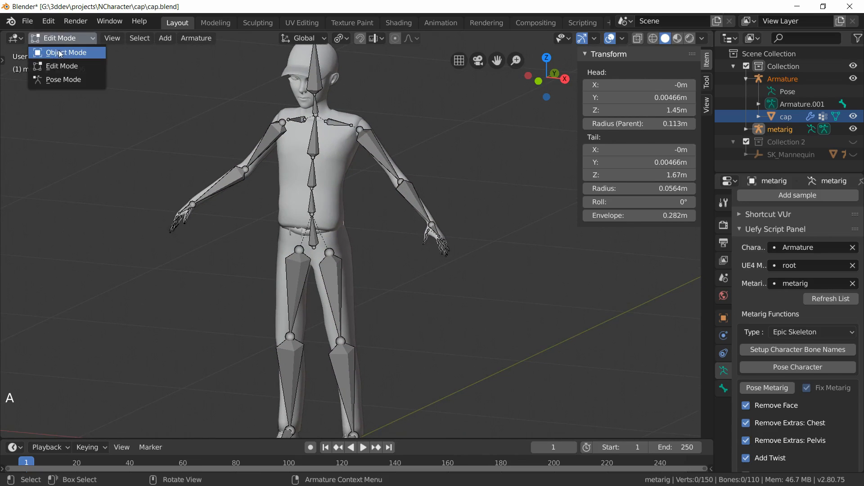
click(61, 52)
key(alt+a)
middle_drag(371, 212, 352, 253)
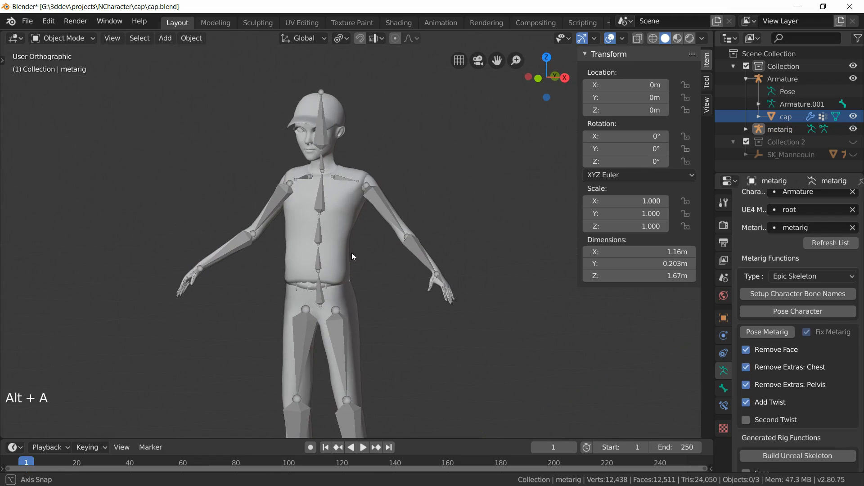
click(785, 131)
shift+middle_drag(387, 344, 361, 283)
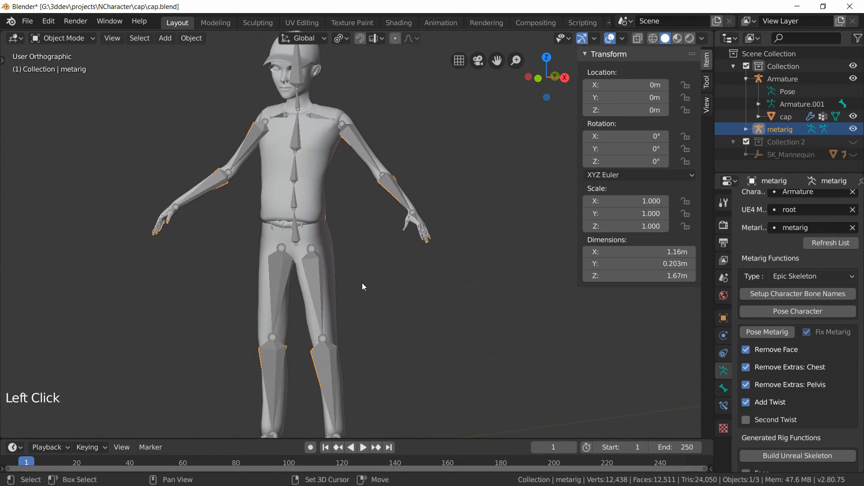
shift+middle_drag(365, 241, 370, 271)
scroll(347, 225, down, 1)
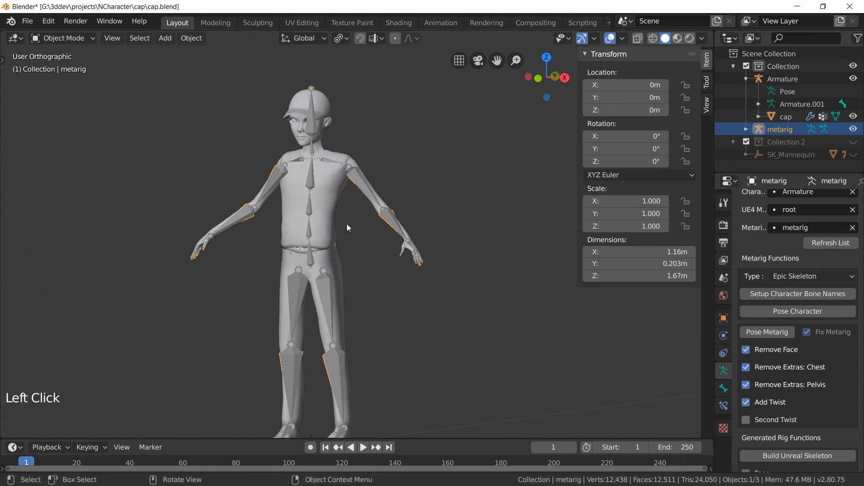
click(334, 199)
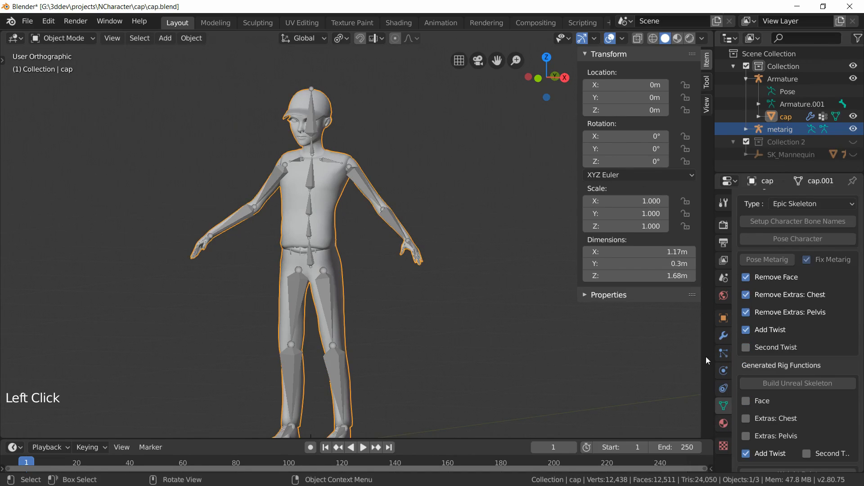
click(723, 336)
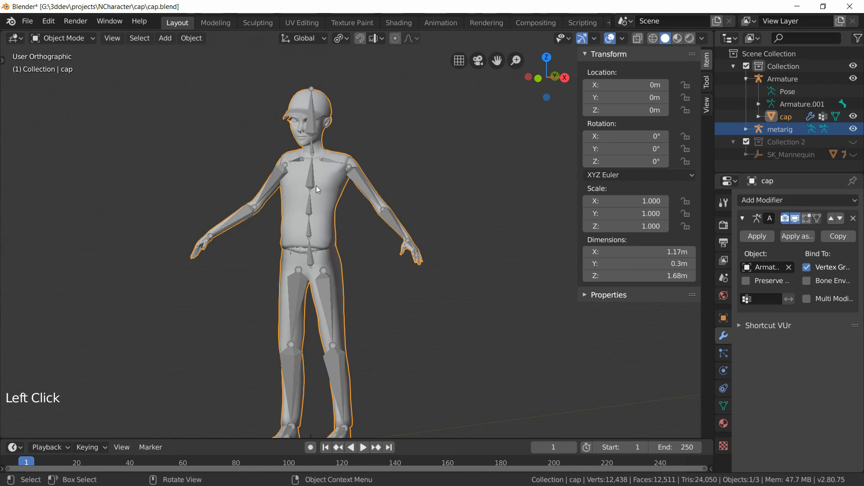
click(766, 235)
Step: Clear the cap mesh's parent in its Relations settings and hide the original Armature
click(723, 317)
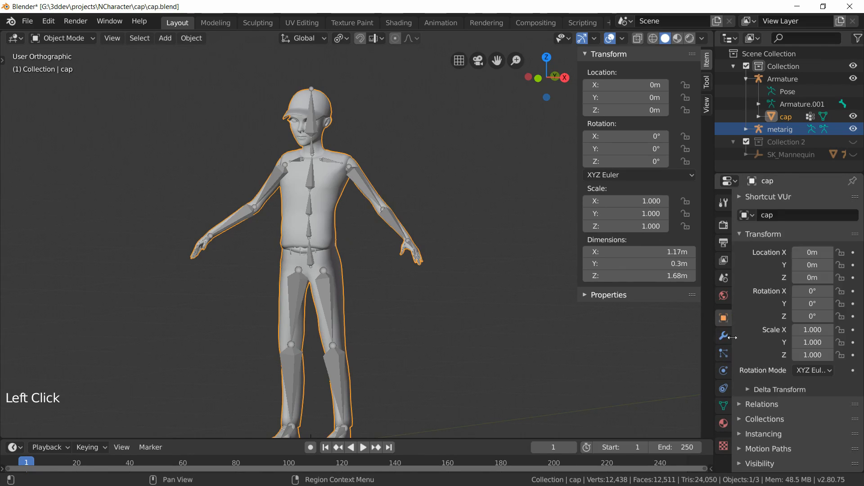
click(773, 404)
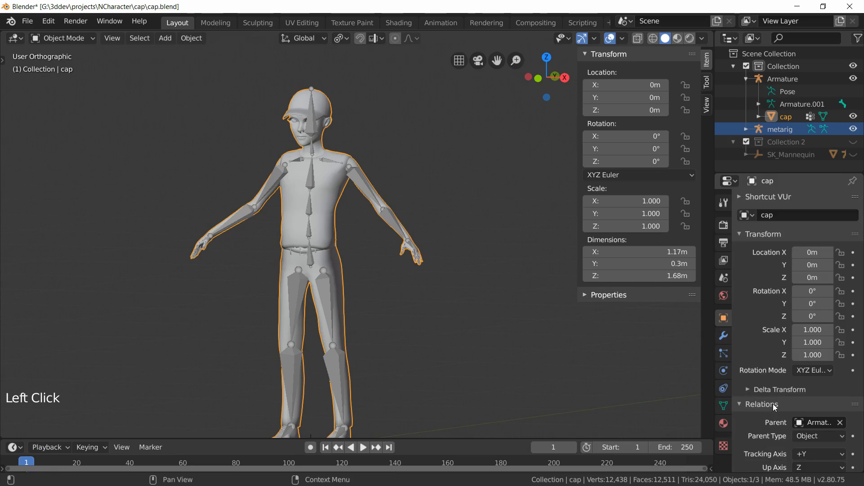
click(840, 422)
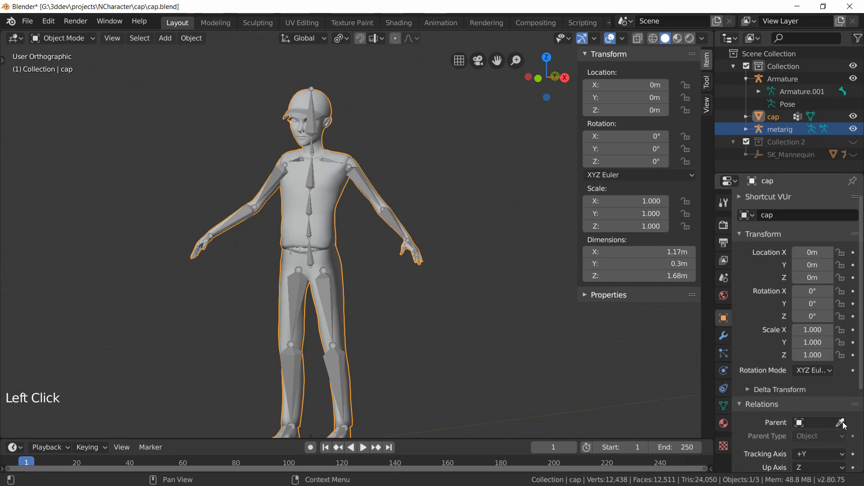
click(770, 117)
click(853, 78)
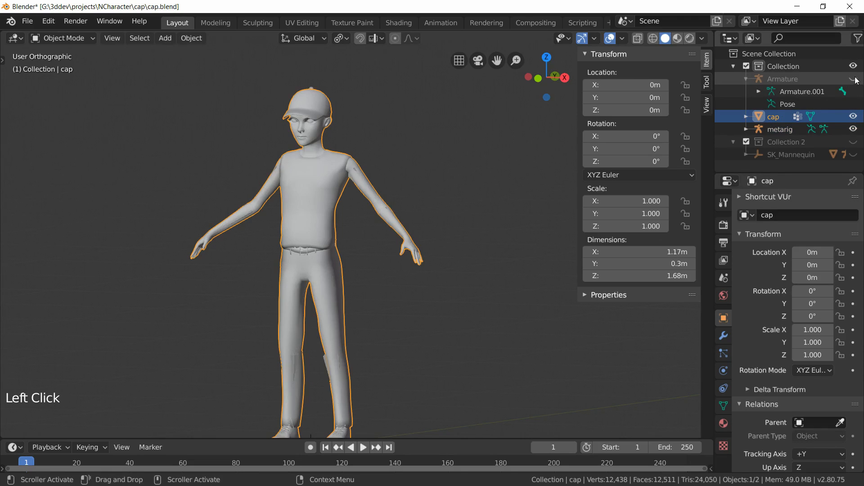
Step: Select the metarig and turn on its In Front viewport display
click(777, 129)
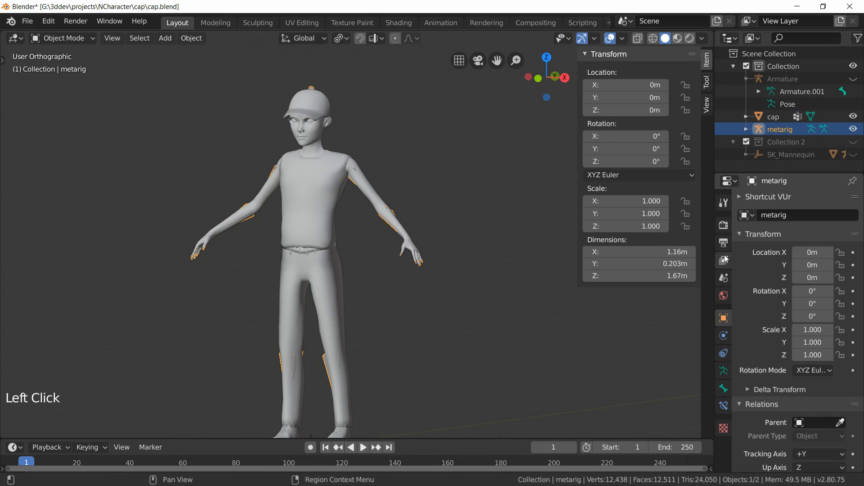
click(723, 371)
scroll(828, 366, up, 15)
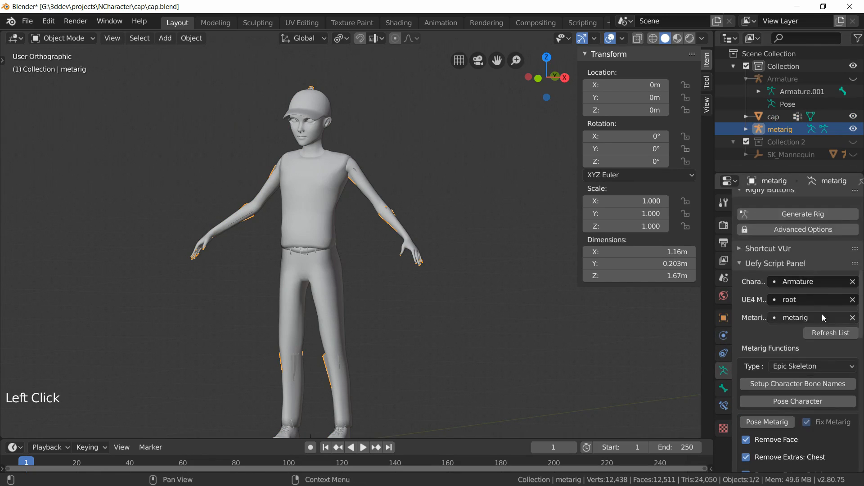
click(840, 284)
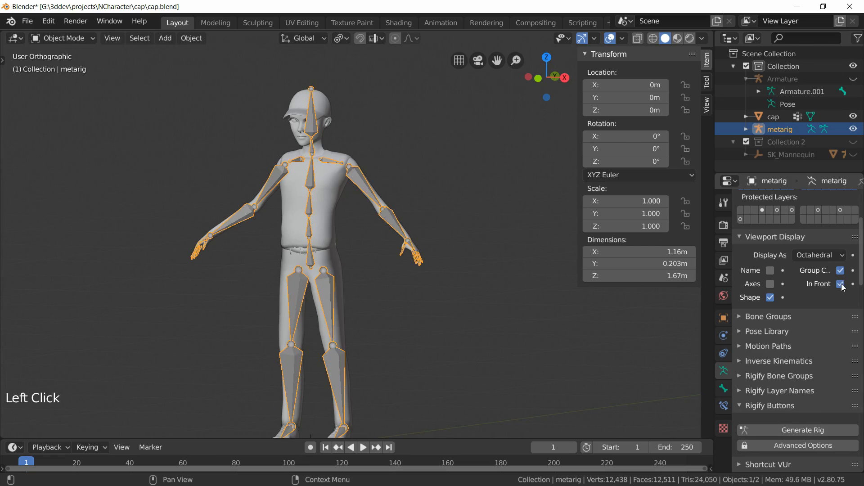
Step: In front view, enter Edit Mode on the metarig and move the left heel bone down to the floor under the left foot
shift+middle_drag(448, 352, 362, 309)
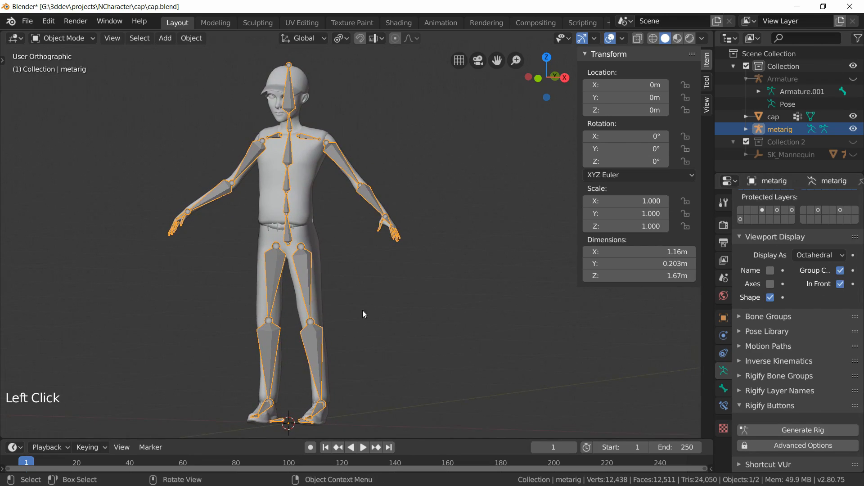
click(147, 283)
key(KP_1)
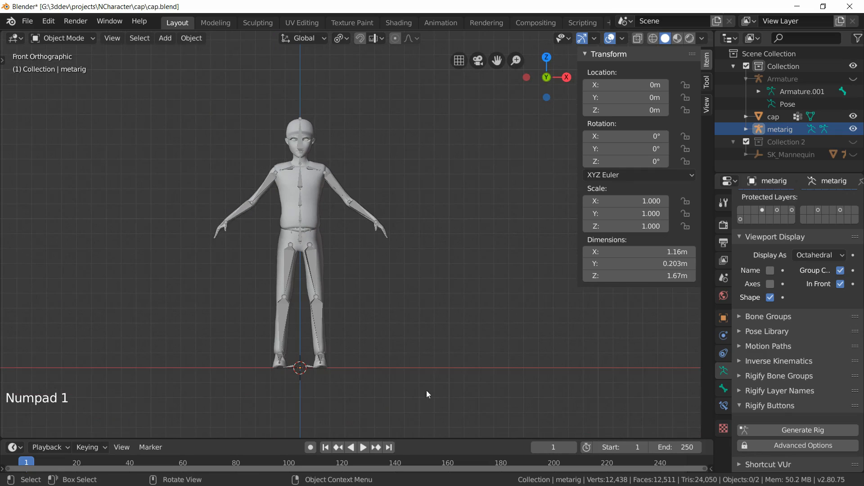
shift+middle_drag(416, 356, 344, 234)
scroll(333, 235, up, 4)
shift+middle_drag(85, 263, 304, 280)
scroll(351, 315, up, 4)
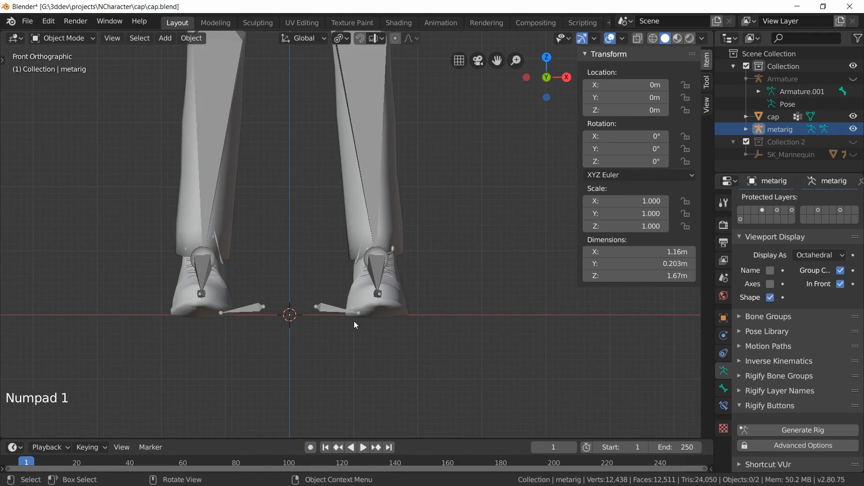
scroll(348, 327, up, 2)
shift+middle_drag(340, 337, 274, 282)
click(270, 280)
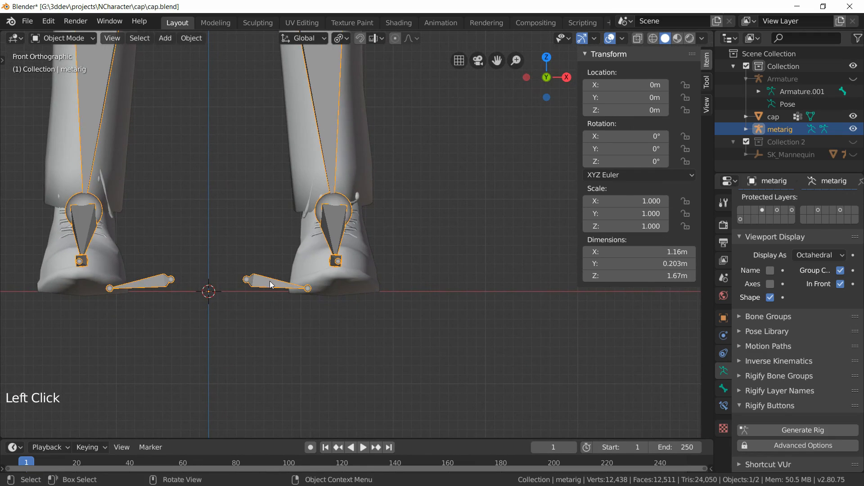
key(Tab)
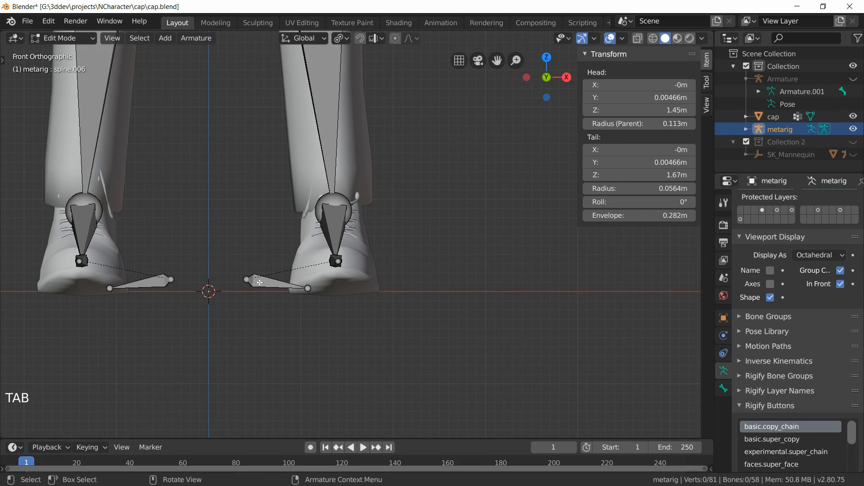
click(260, 283)
key(g)
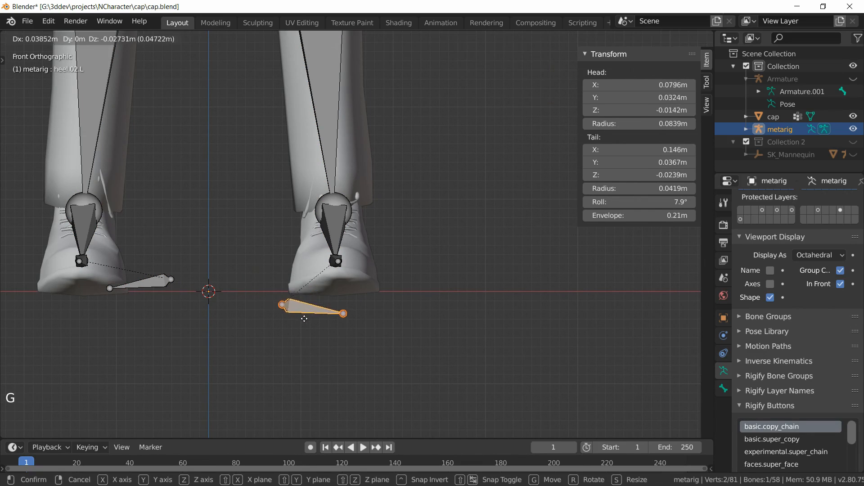
click(310, 306)
Step: Move the left heel bone's tail outward past the side of the shoe
scroll(342, 333, up, 3)
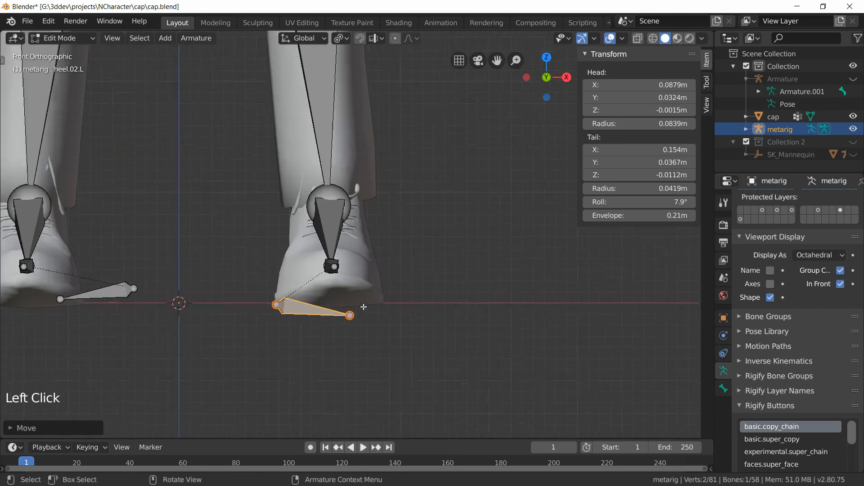
click(347, 350)
key(g)
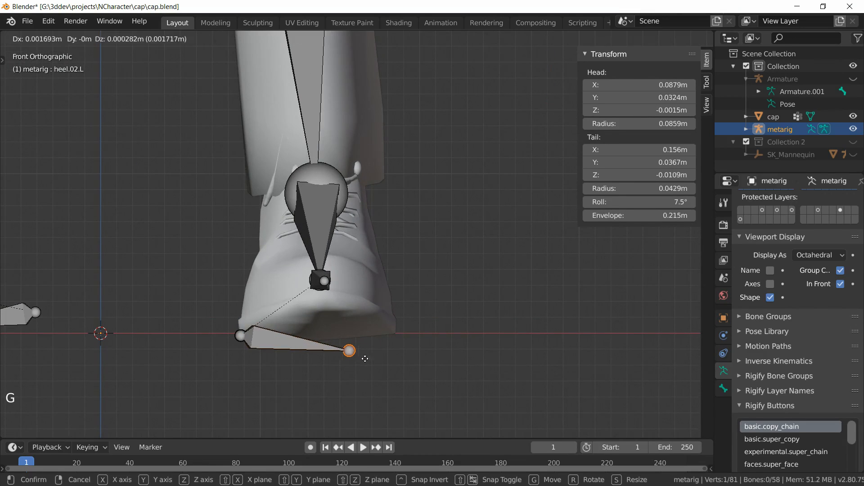
click(410, 344)
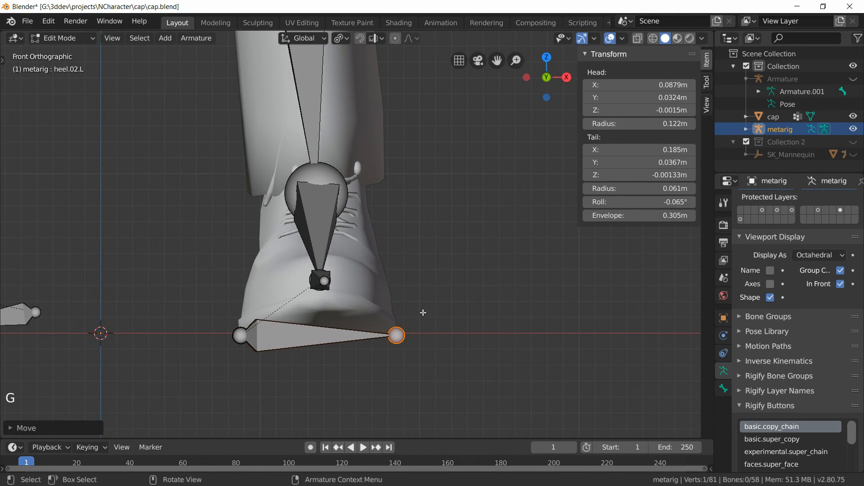
Step: Set the left heel bone's head and tail Z coordinates to 0 m
click(639, 110)
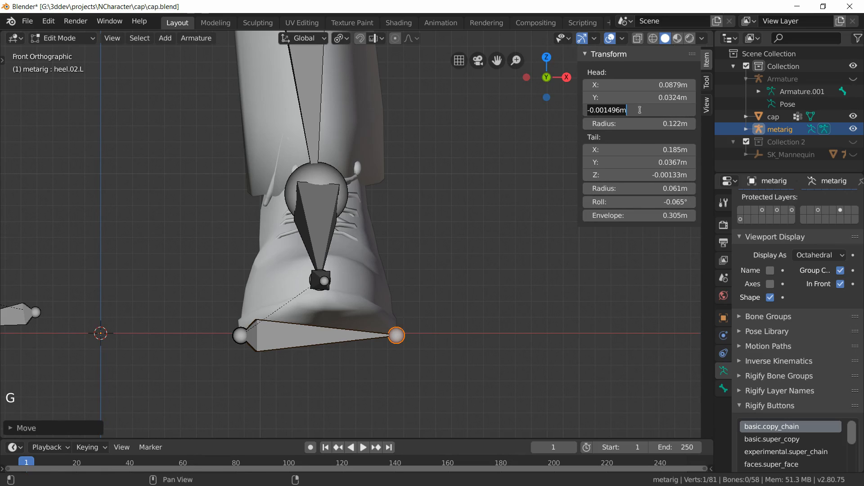
text(0m)
key(KP_Enter)
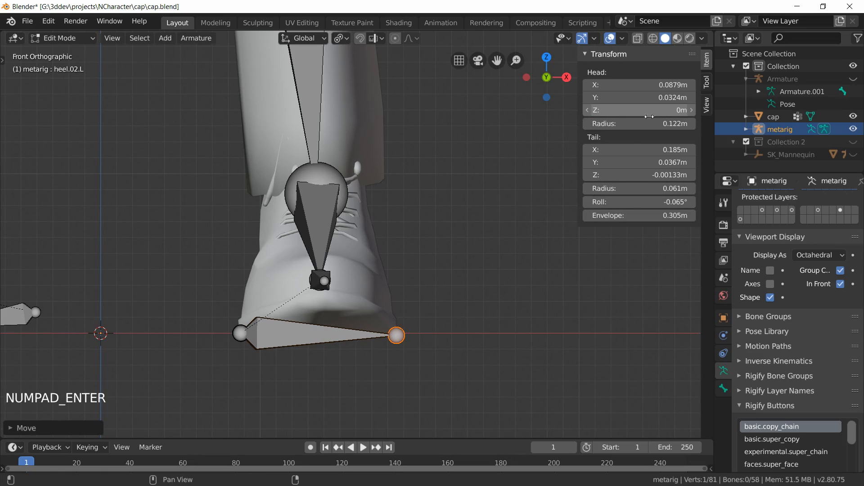
click(637, 179)
text(0)
key(KP_Enter)
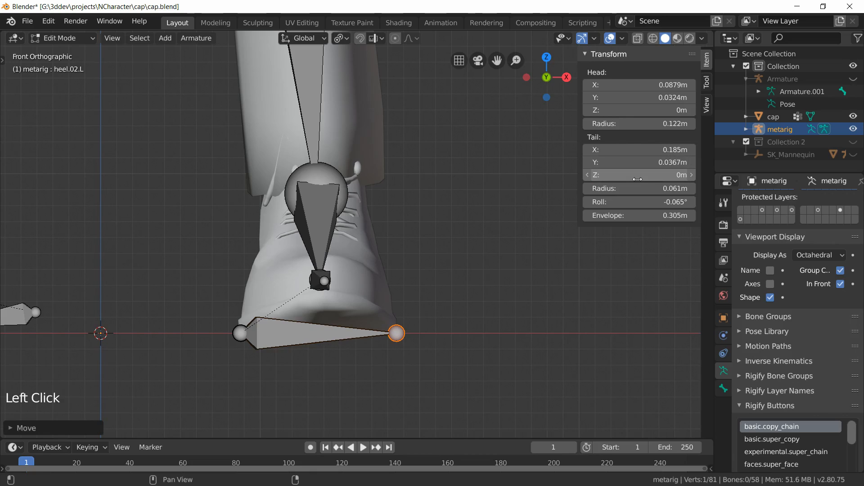
click(239, 333)
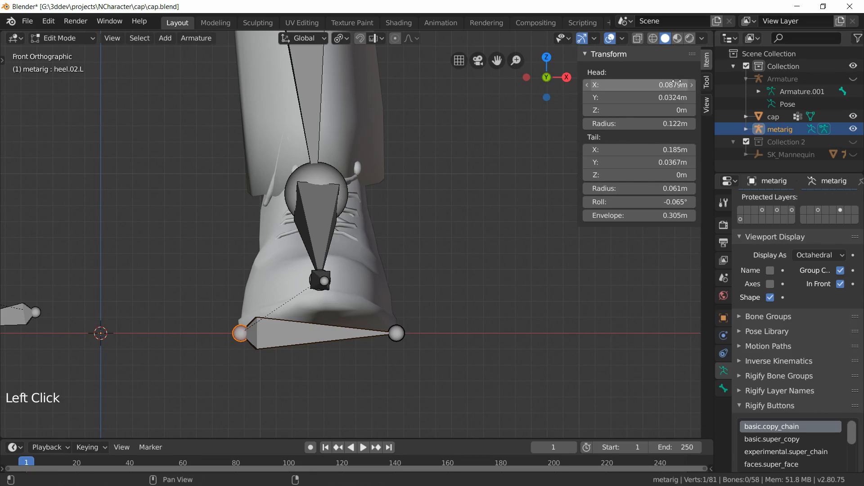
click(642, 108)
text(0)
key(KP_Enter)
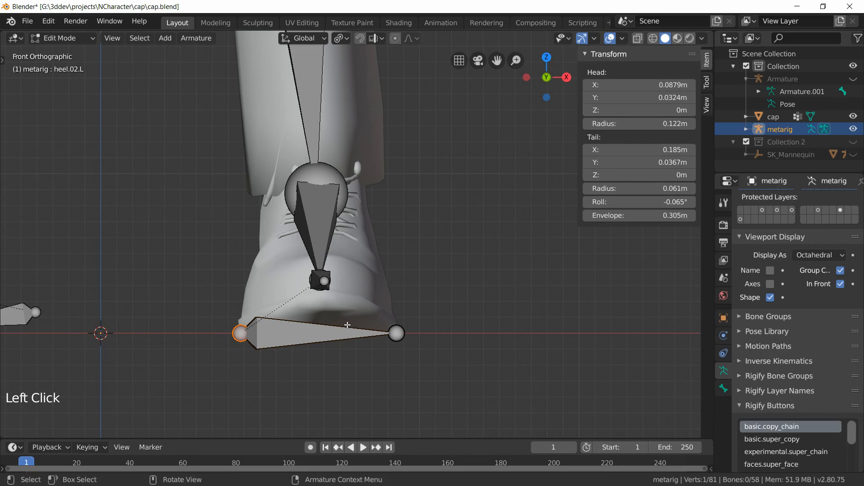
Step: In side view, nudge the left heel bone's tail slightly along Y
key(KP_3)
scroll(371, 379, up, 5)
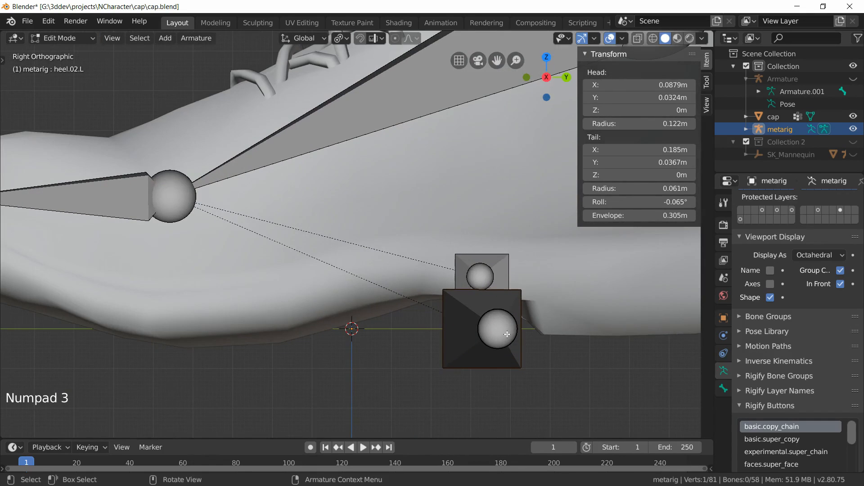
click(508, 334)
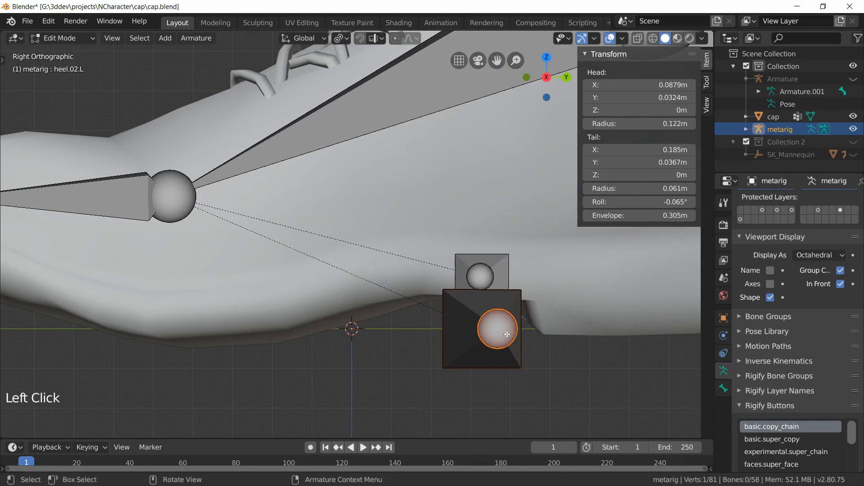
key(g)
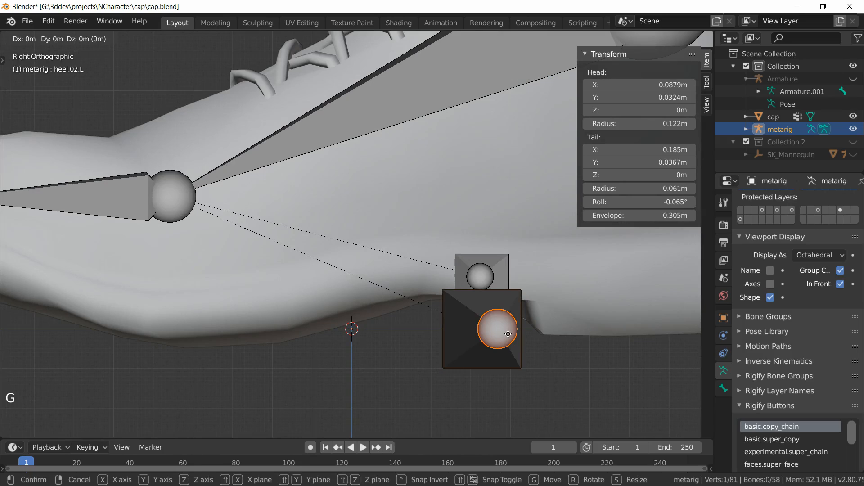
key(y)
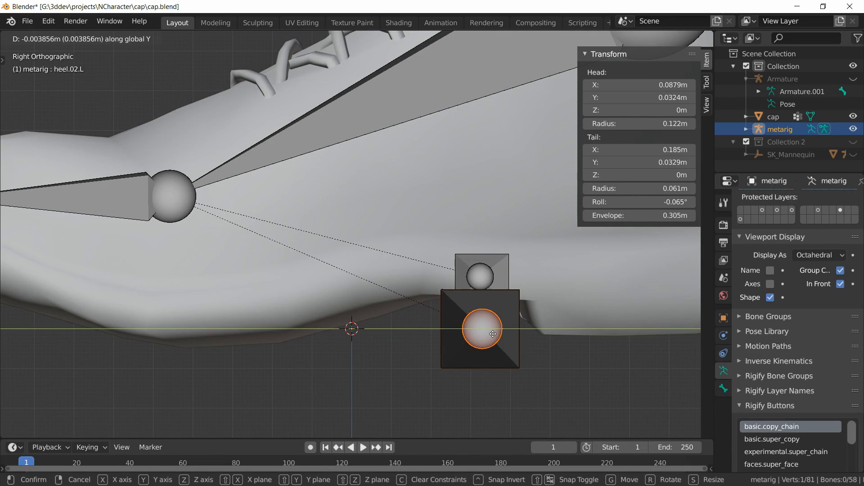
click(493, 333)
Step: Move the whole left heel bone along Y to the back of the shoe's heel
scroll(504, 344, down, 1)
shift+middle_drag(521, 356, 349, 344)
click(333, 334)
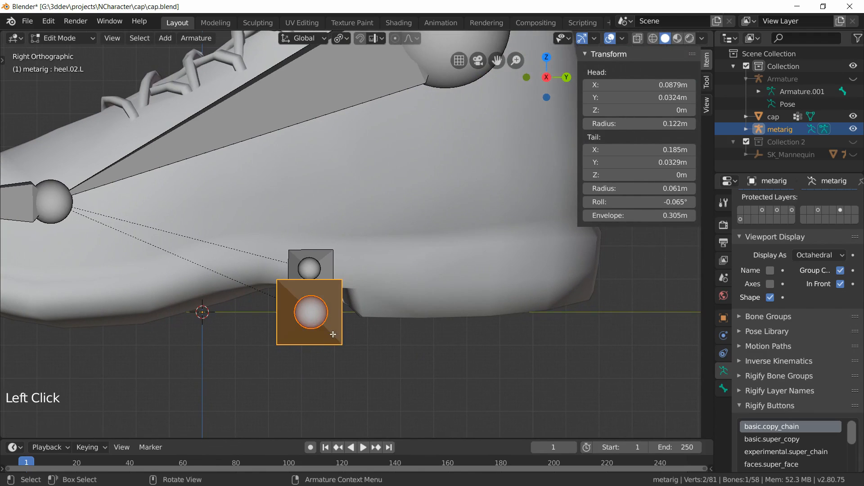
shift+middle_drag(454, 358, 315, 360)
key(g)
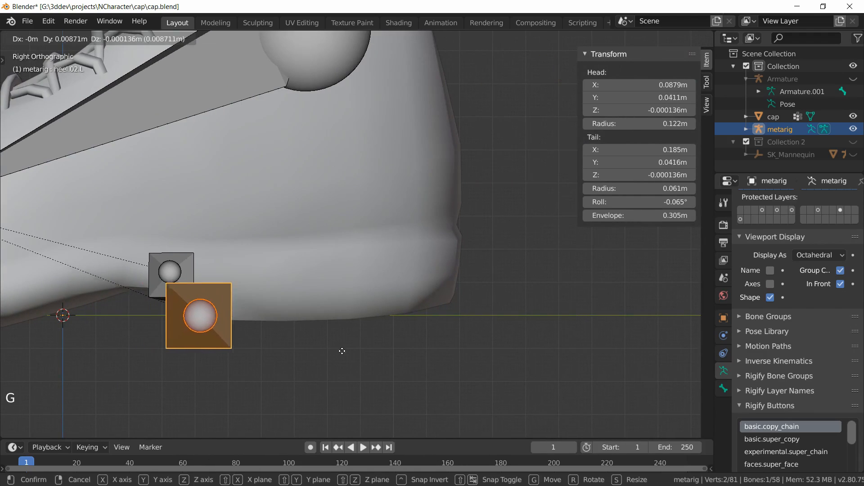
key(y)
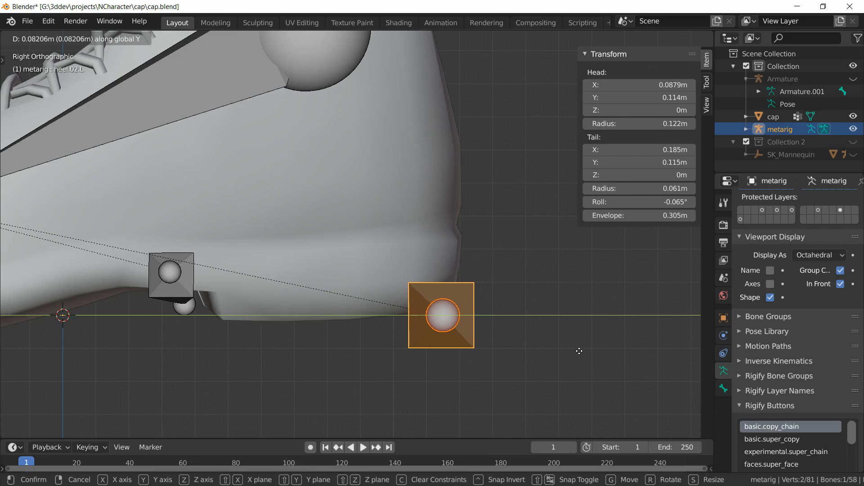
click(578, 351)
Step: Symmetrize the left heel bone to create the matching right heel bone
scroll(537, 343, down, 1)
middle_drag(475, 339, 395, 263)
right_click(398, 266)
click(398, 264)
Step: Deselect all bones and return to Object Mode
scroll(393, 265, down, 3)
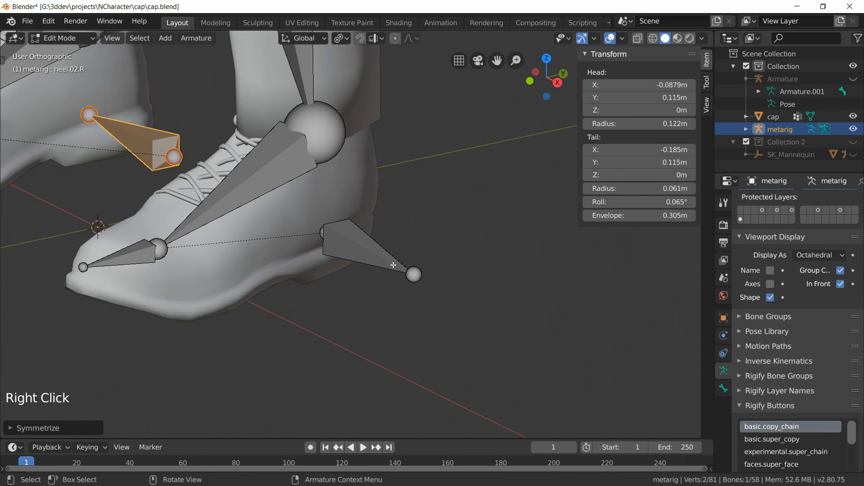
scroll(189, 185, down, 6)
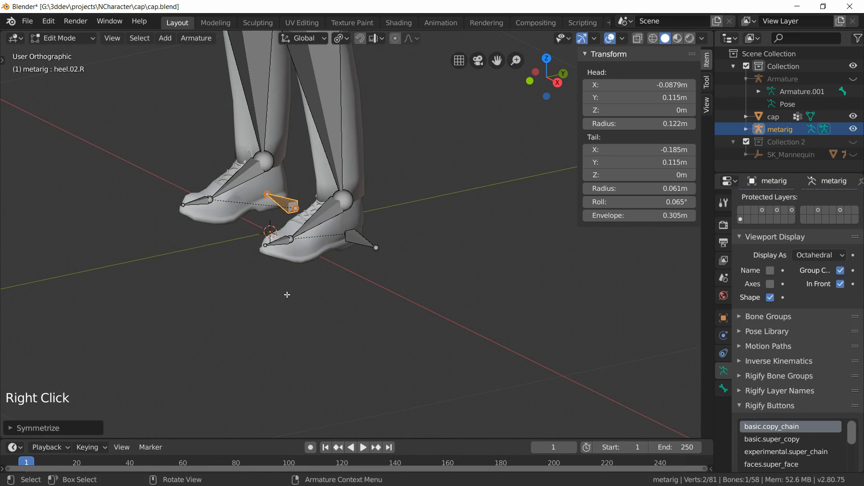
key(alt+a)
middle_drag(278, 333, 337, 325)
scroll(337, 270, down, 4)
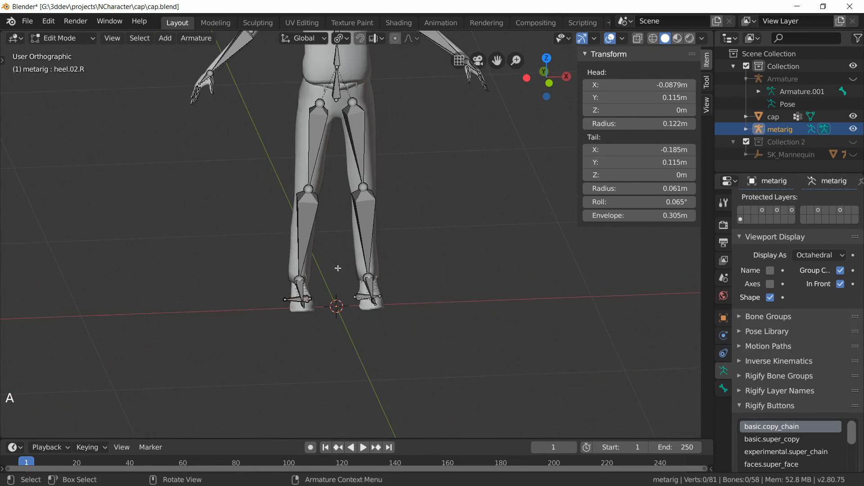
shift+middle_drag(396, 220, 377, 335)
scroll(377, 335, down, 2)
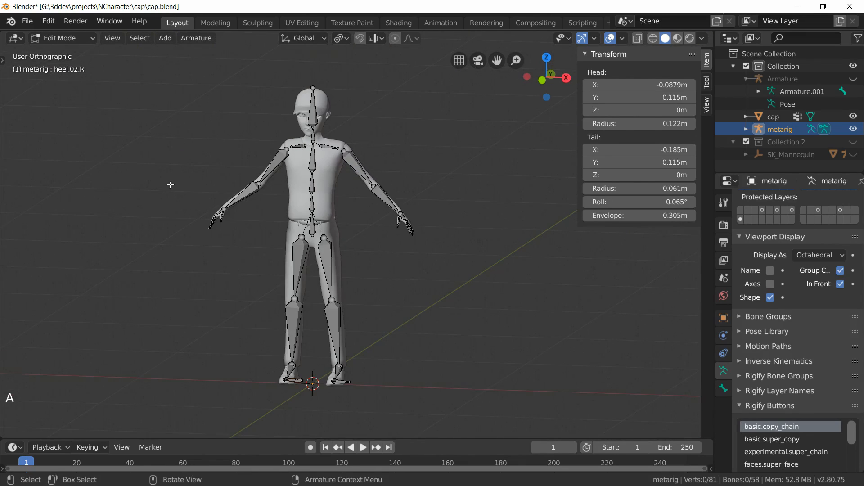
click(59, 38)
click(56, 56)
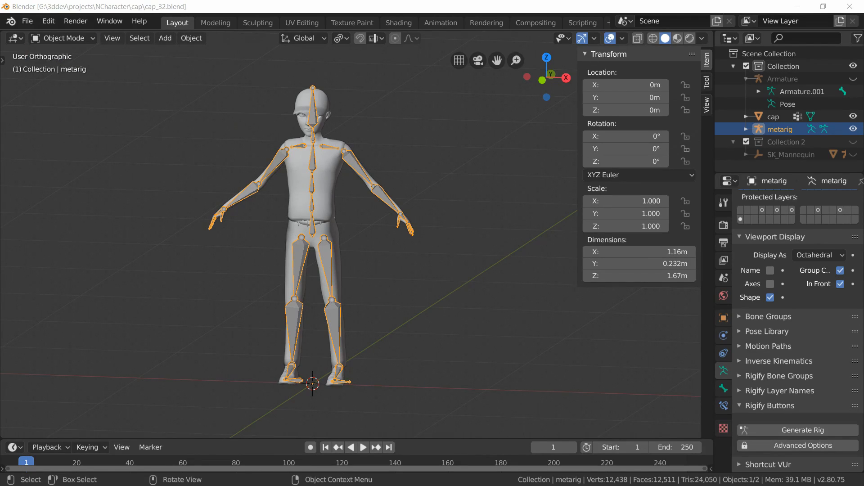
Step: Unhide the original Armature and compare the metarig's hand and finger bones against it
click(854, 80)
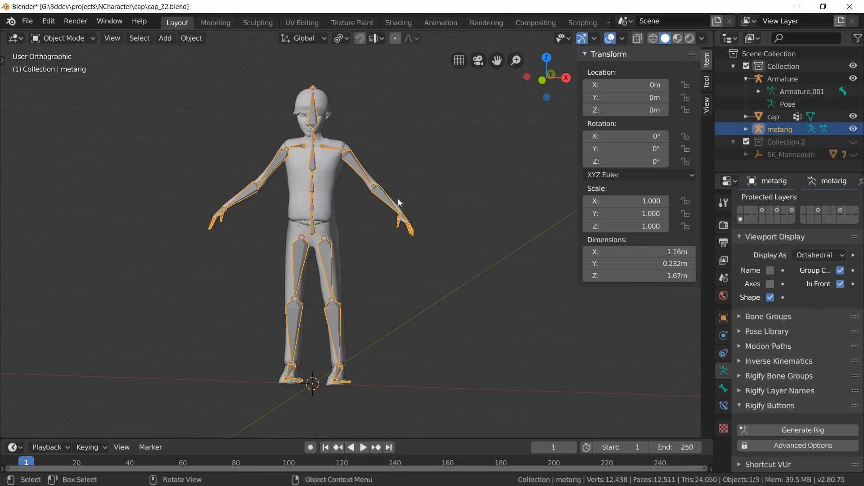
middle_drag(324, 241, 276, 252)
scroll(393, 254, up, 8)
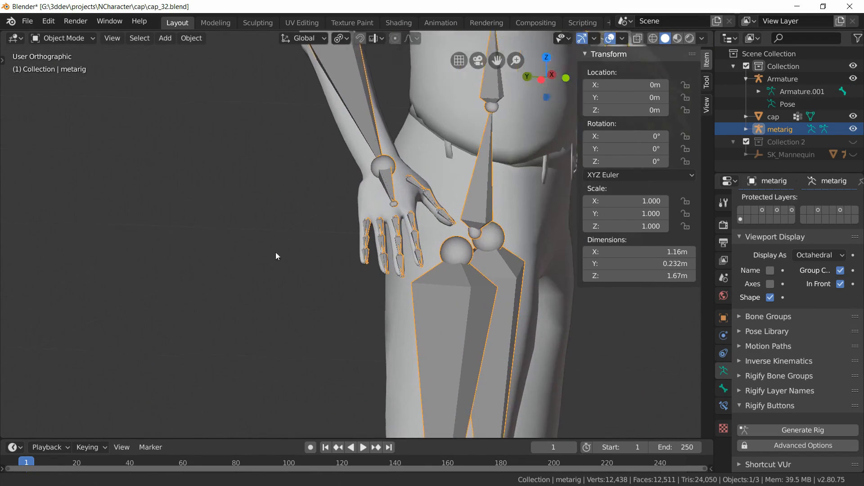
scroll(283, 257, up, 6)
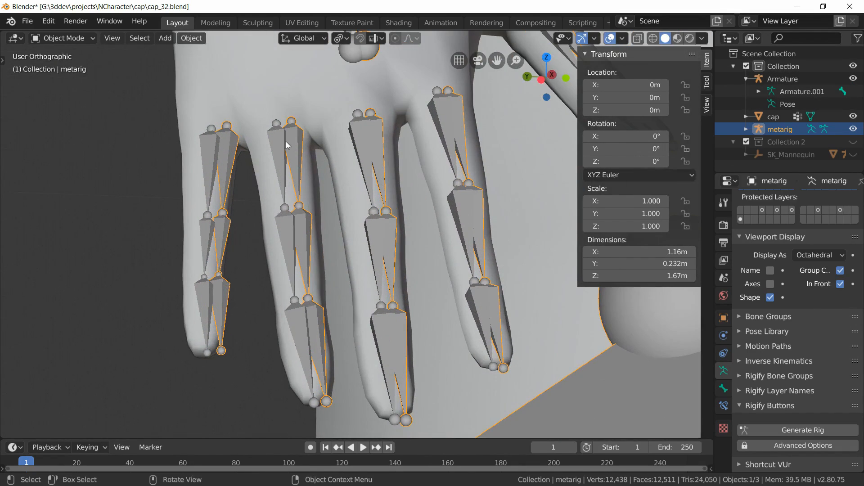
scroll(279, 175, down, 6)
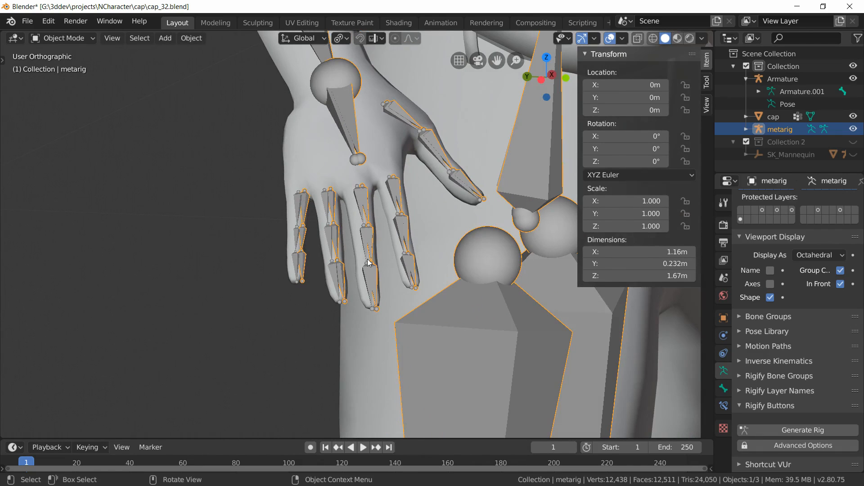
scroll(460, 290, down, 3)
middle_drag(460, 291, 269, 294)
scroll(158, 212, down, 3)
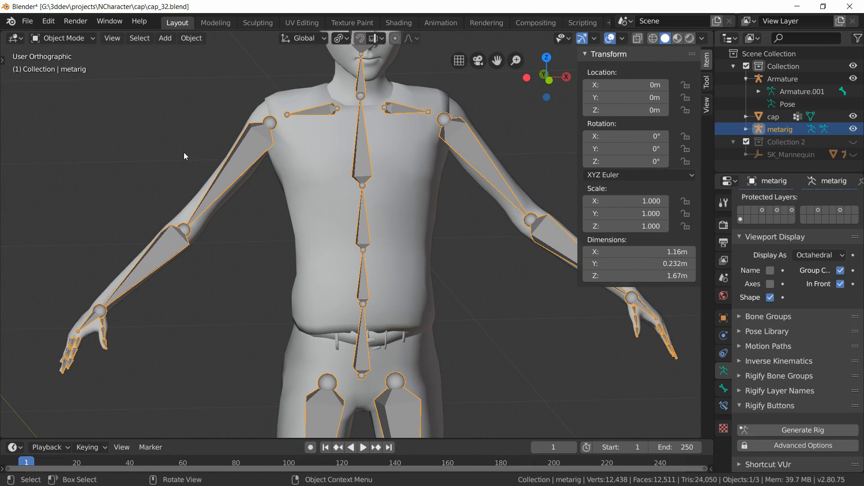
Step: Enter Edit Mode on the metarig, snap the 3D cursor to the right shoulder joint, and set the pivot point to 3D Cursor
key(Tab)
click(270, 123)
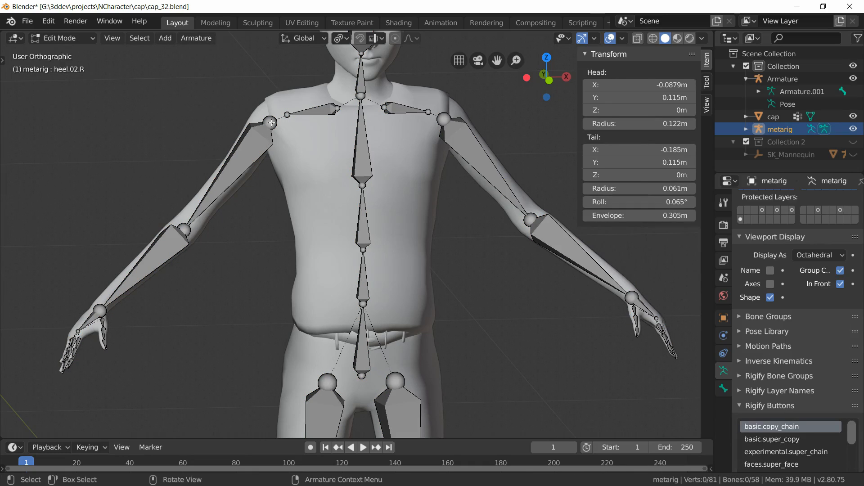
shift+middle_drag(263, 172, 295, 234)
scroll(294, 234, up, 3)
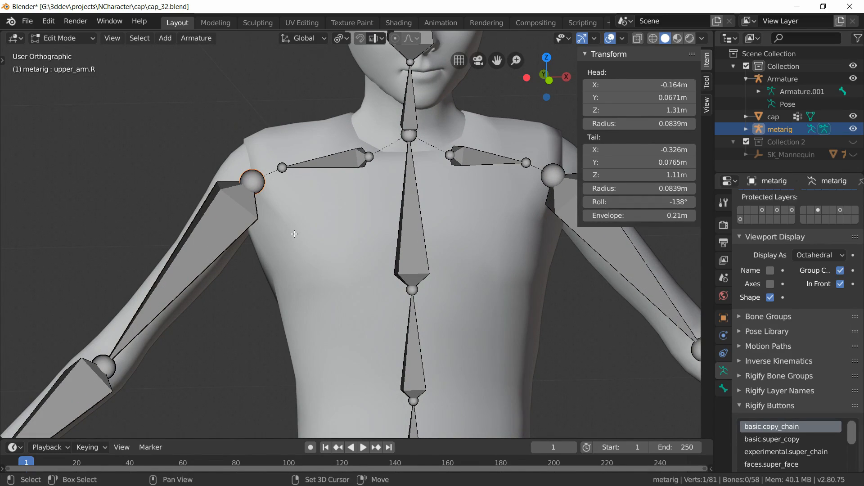
key(shift+s)
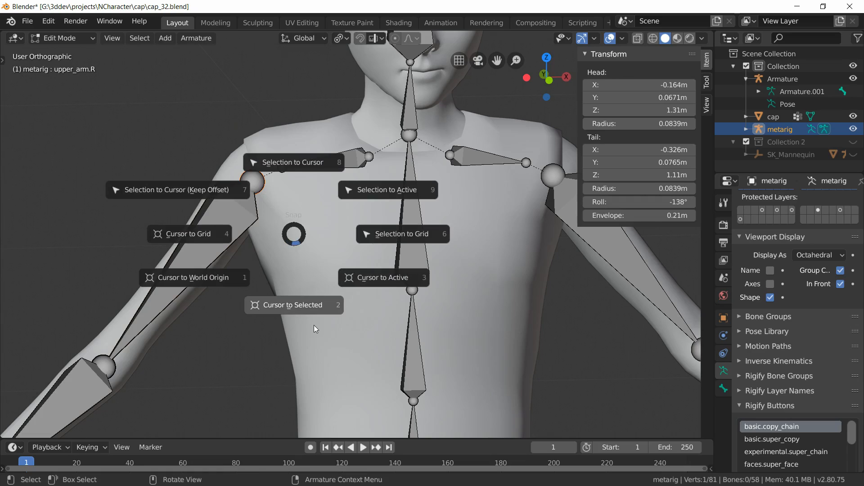
click(303, 306)
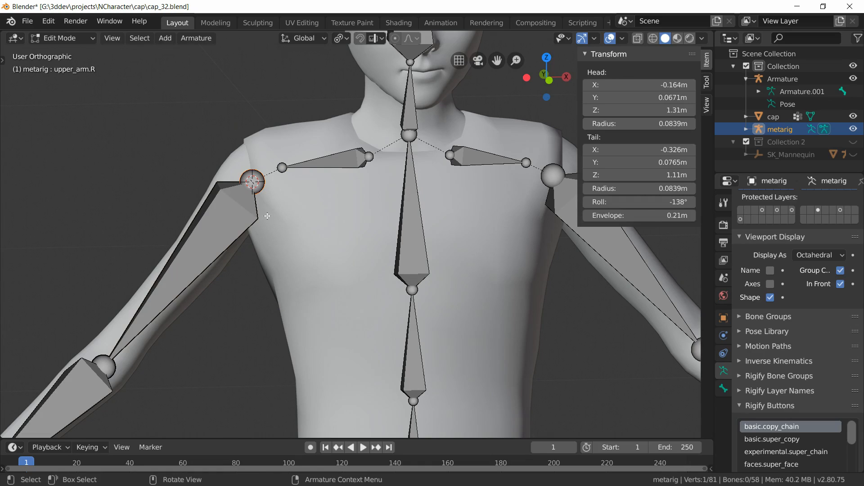
click(342, 38)
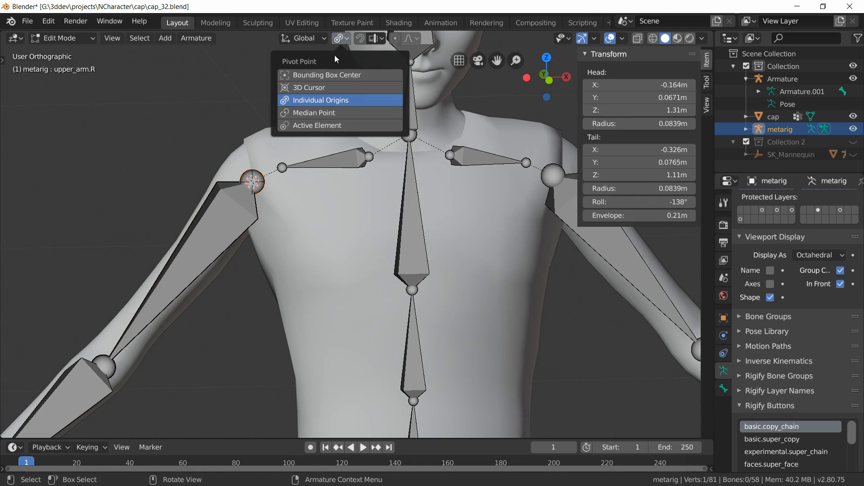
click(322, 88)
Step: Box-select the right arm and hand bones and rotate them about 0.42° around the shoulder in side view
scroll(187, 220, down, 4)
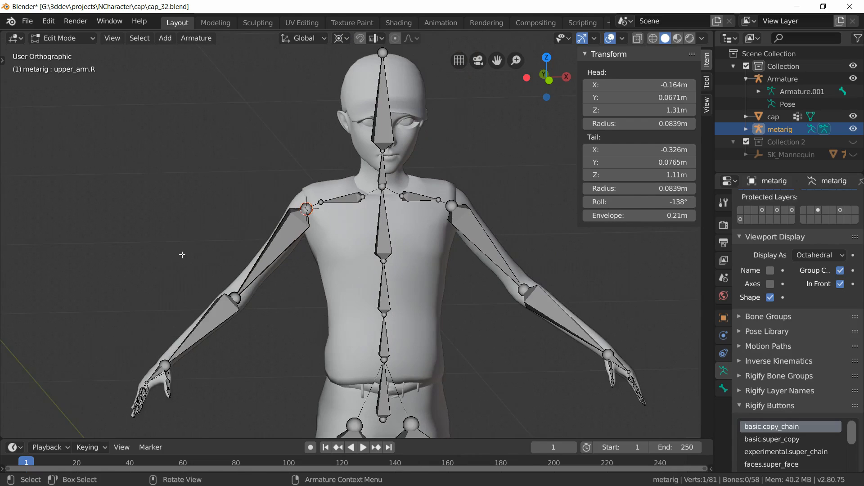
shift+middle_drag(181, 272, 184, 214)
key(KP_1)
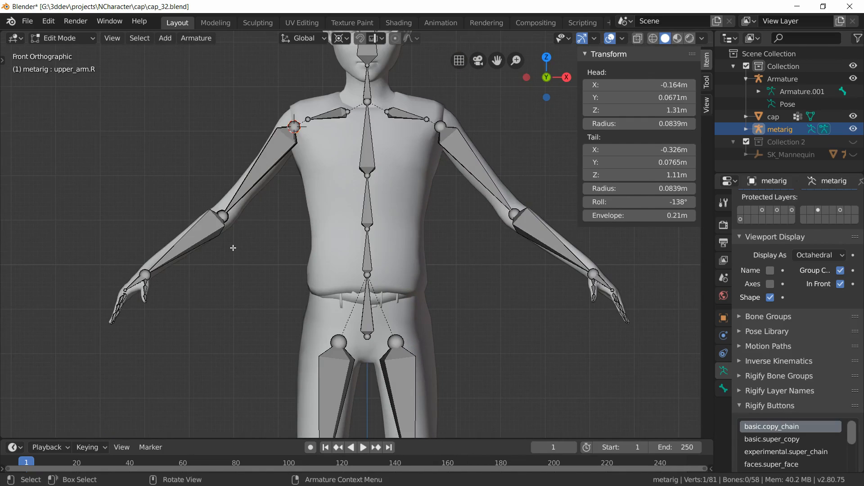
key(b)
drag(161, 193, 304, 367)
key(ctrl+KP_3)
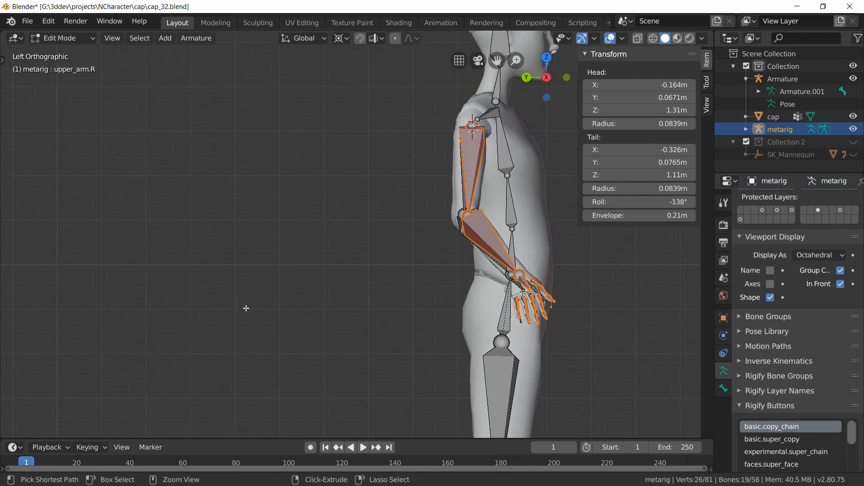
scroll(486, 347, up, 4)
shift+middle_drag(486, 347, 315, 263)
scroll(315, 263, up, 6)
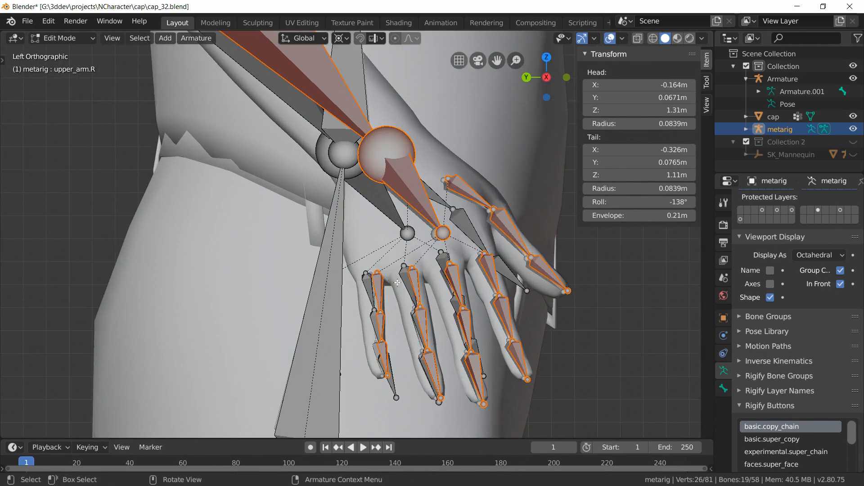
key(r)
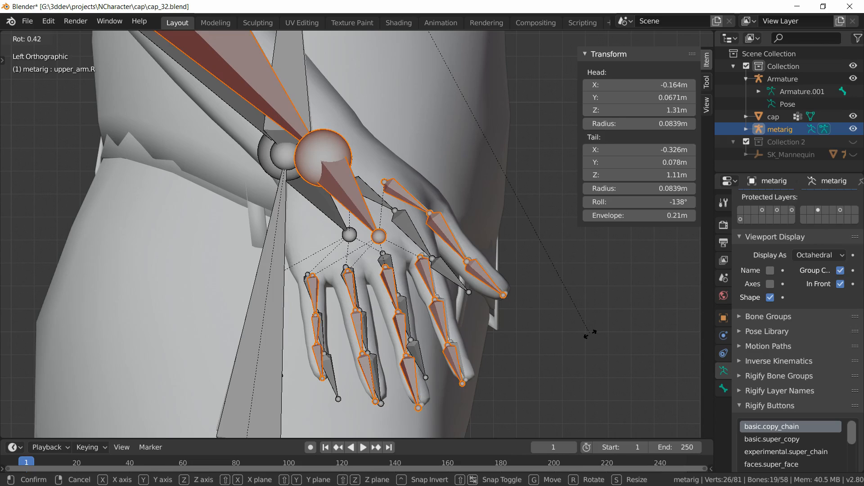
click(589, 333)
middle_drag(589, 333, 414, 349)
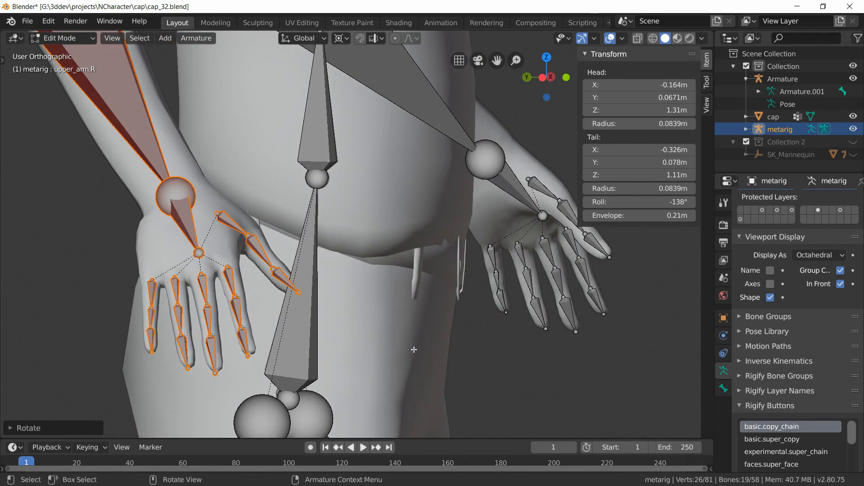
Step: Deselect all bones and snap the 3D cursor back to the world origin
middle_drag(334, 338, 274, 318)
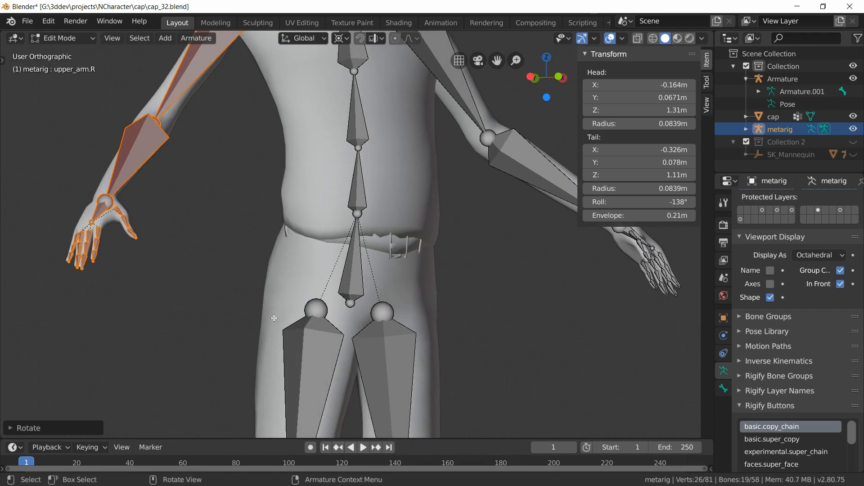
key(alt+a)
scroll(205, 274, down, 4)
shift+middle_drag(256, 244, 220, 282)
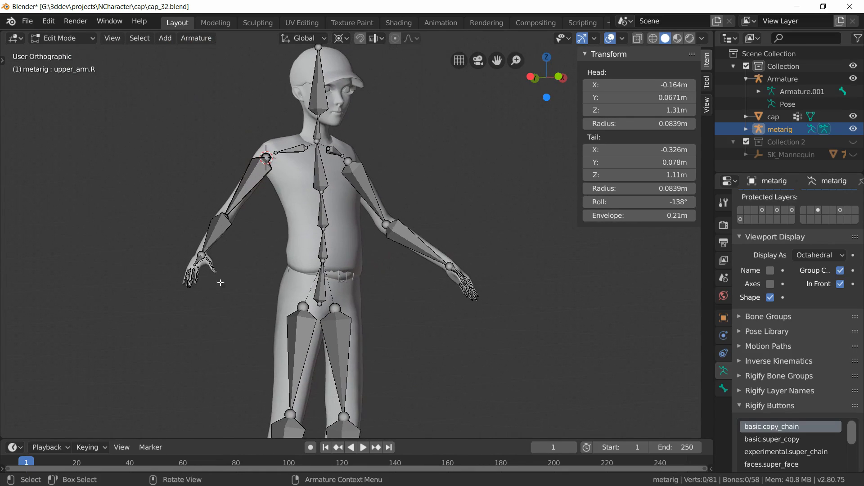
key(shift+s)
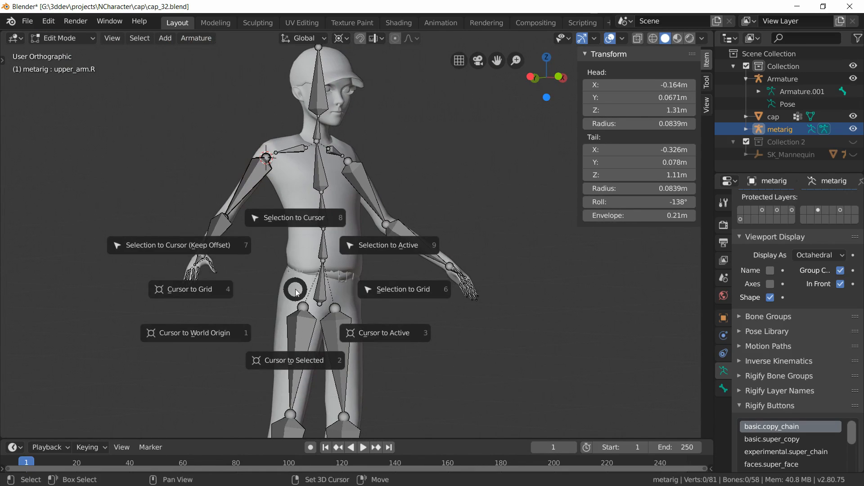
click(198, 339)
Step: Set the pivot point back to Individual Origins
scroll(235, 346, down, 5)
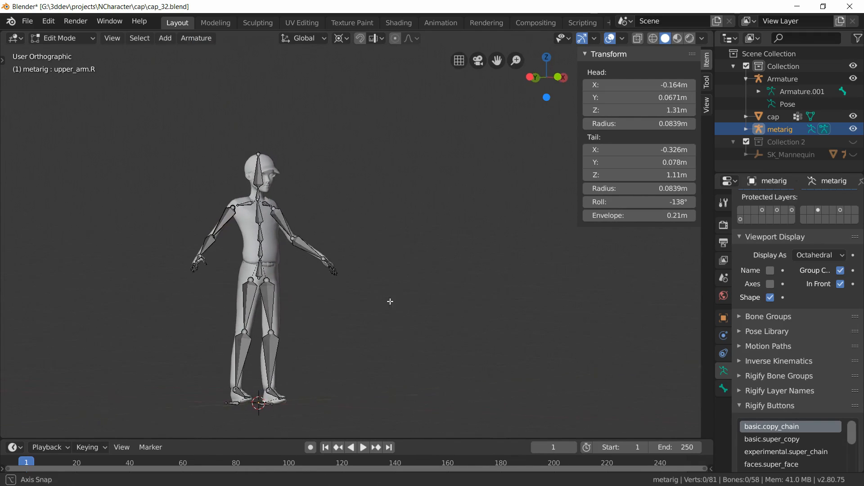
middle_drag(389, 303, 349, 270)
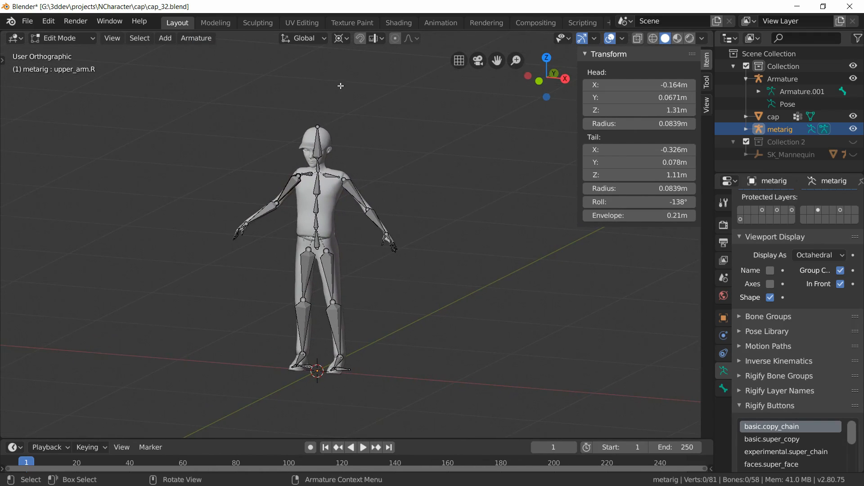
click(341, 39)
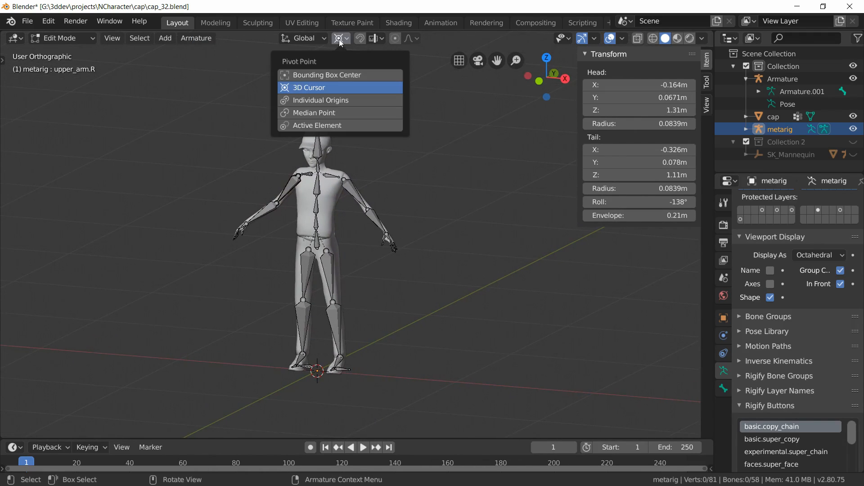
click(346, 100)
middle_drag(393, 346, 328, 351)
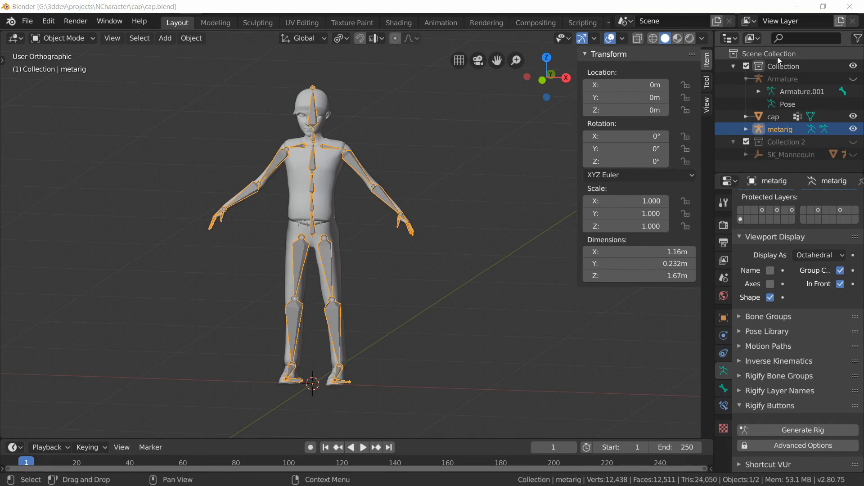
Step: Create a new collection and move the cap mesh and the metarig into it
click(777, 57)
right_click(775, 56)
click(760, 58)
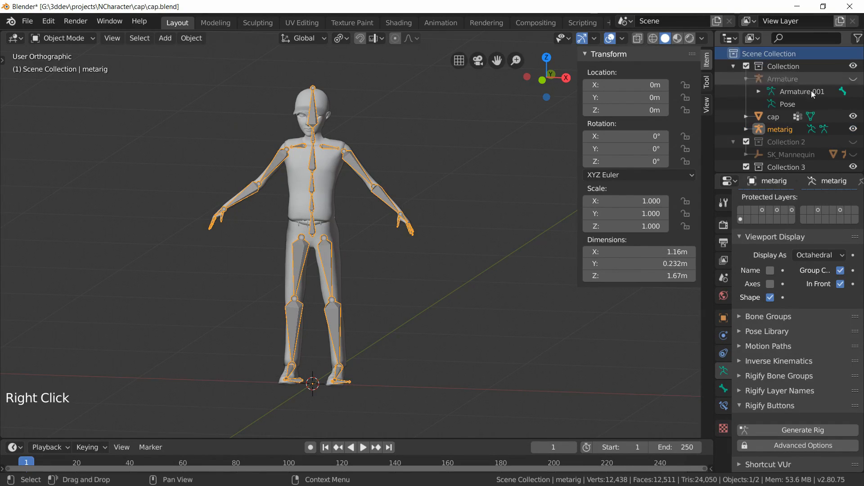
scroll(788, 136, down, 1)
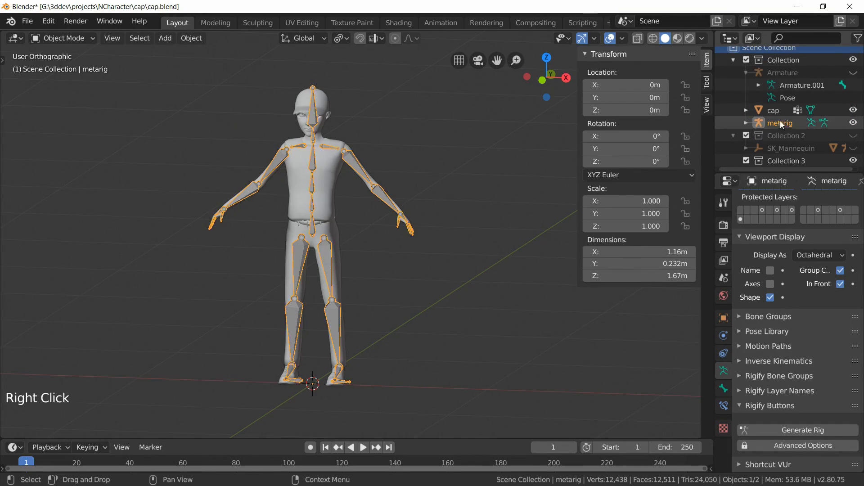
drag(777, 111, 774, 162)
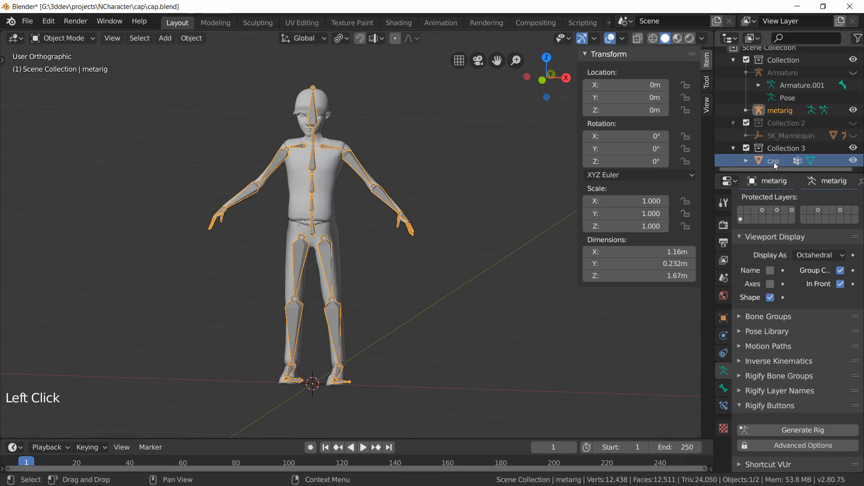
drag(773, 111, 773, 151)
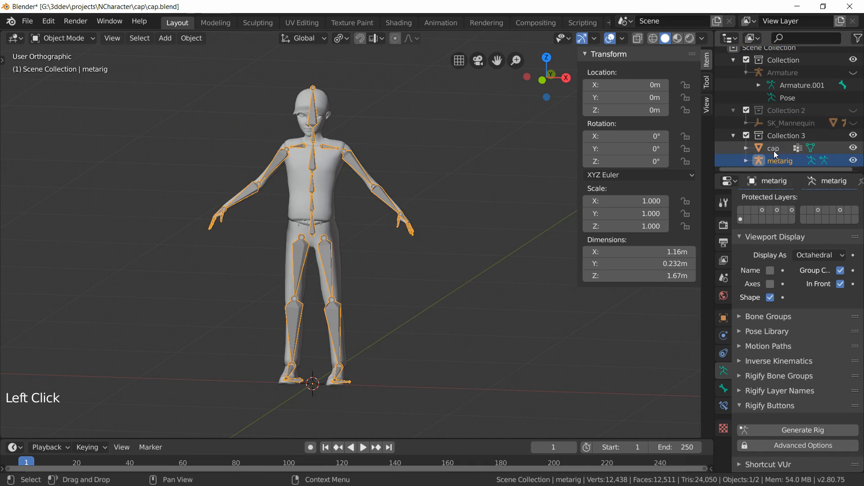
Step: Hide the collection holding the original Armature and collapse the old collections
click(853, 60)
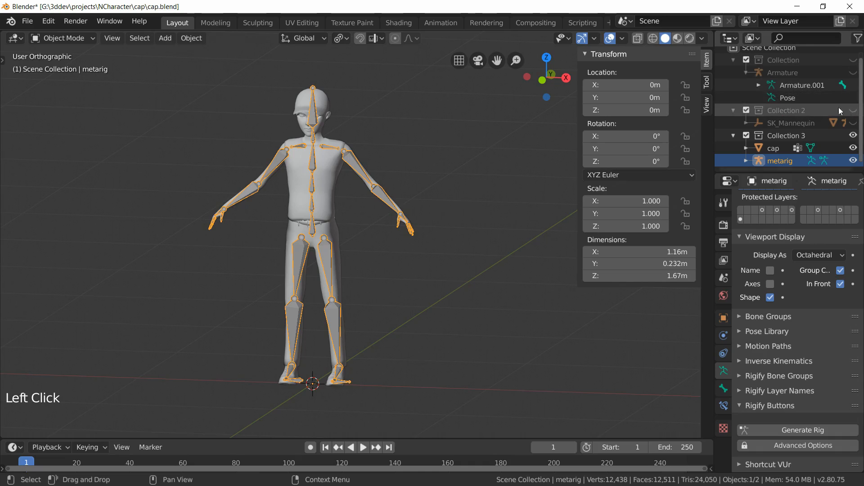
click(733, 60)
click(734, 77)
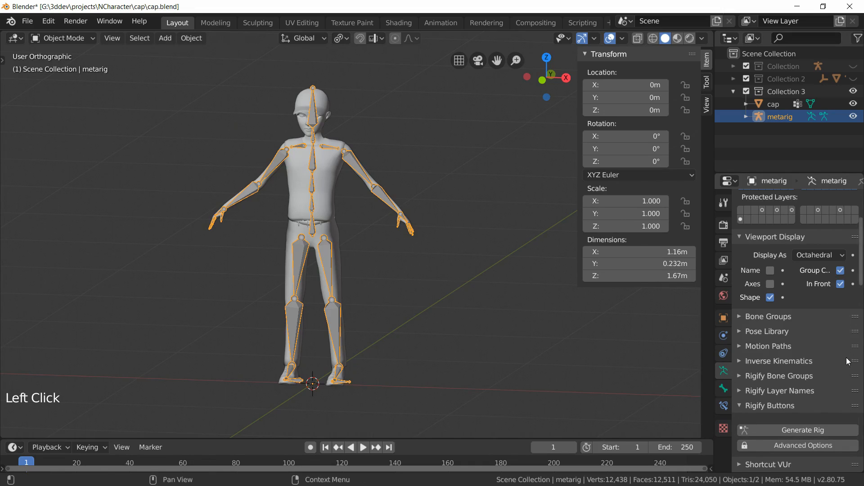
Step: Generate the rig from the metarig and hide the metarig
scroll(776, 373, down, 3)
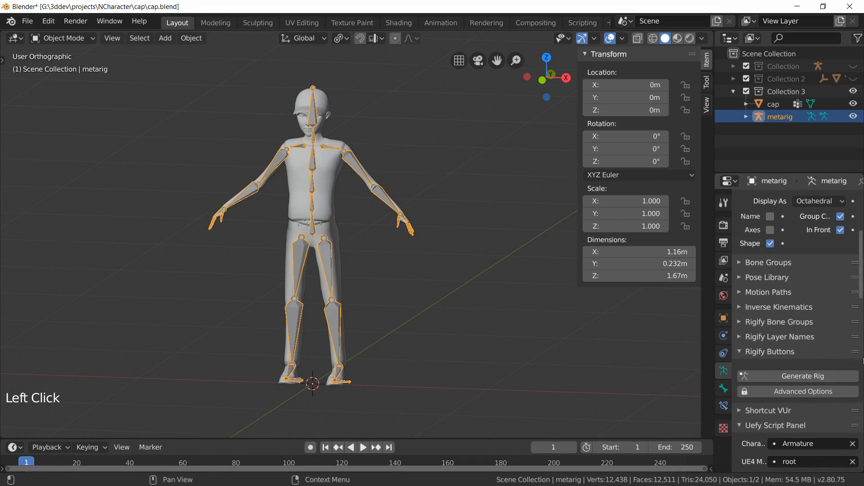
click(780, 375)
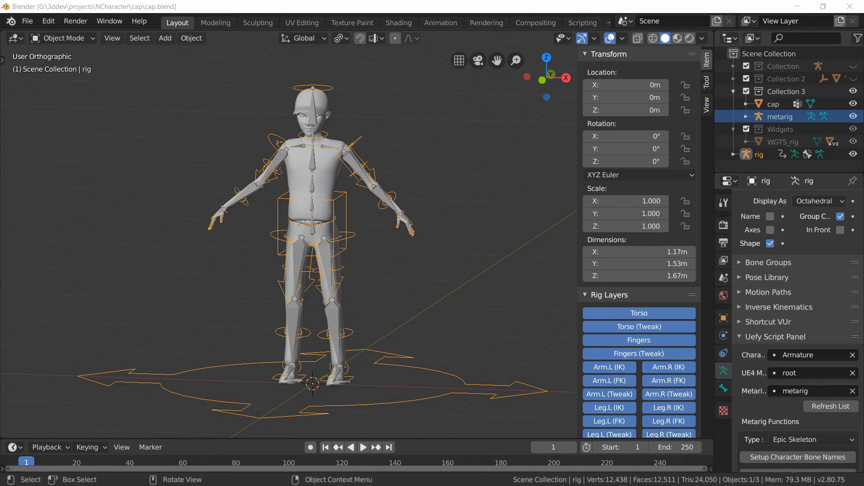
click(845, 118)
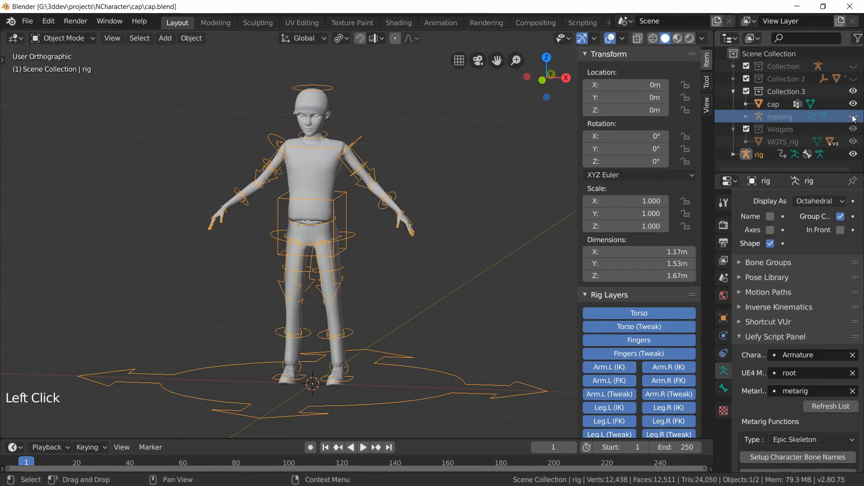
Step: Parent the cap mesh to the generated rig with automatic weights
click(326, 179)
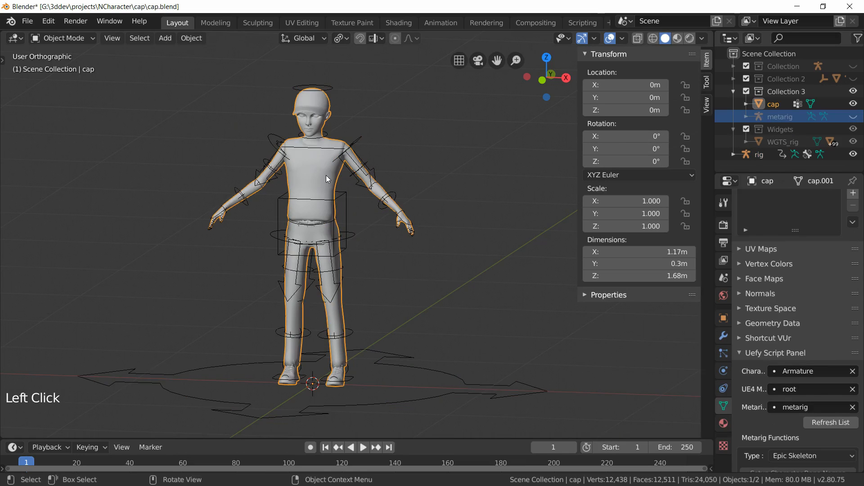
shift+click(344, 196)
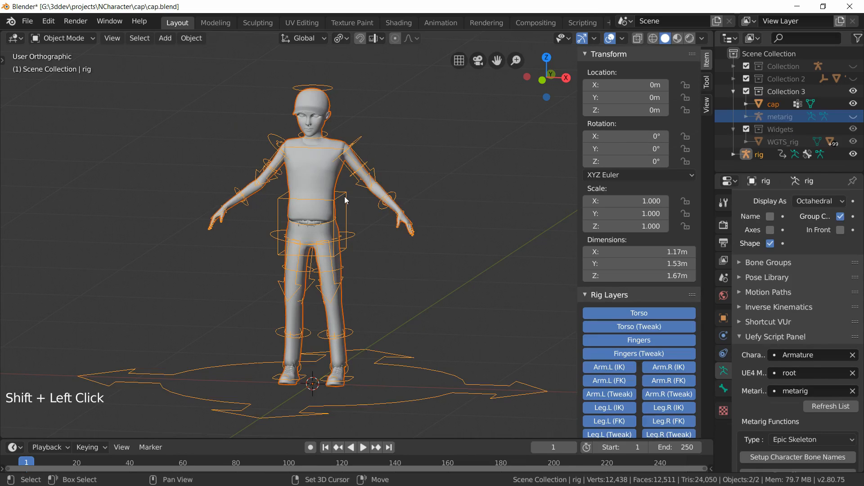
key(ctrl+p)
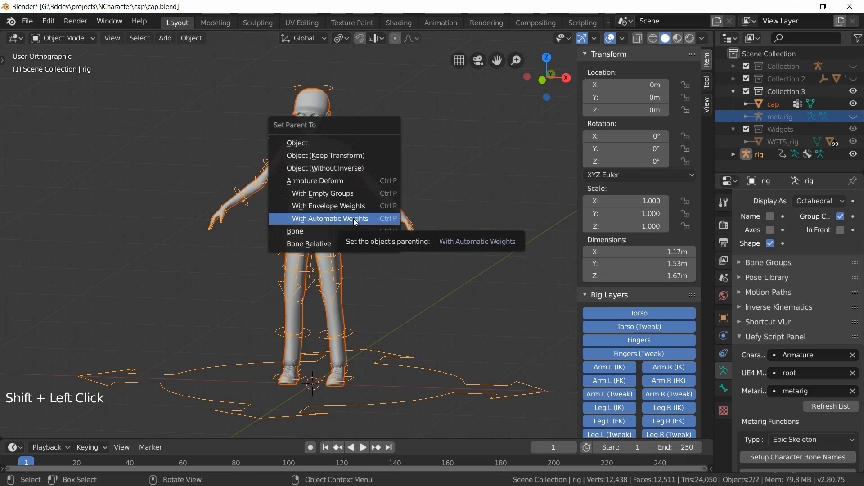
click(351, 181)
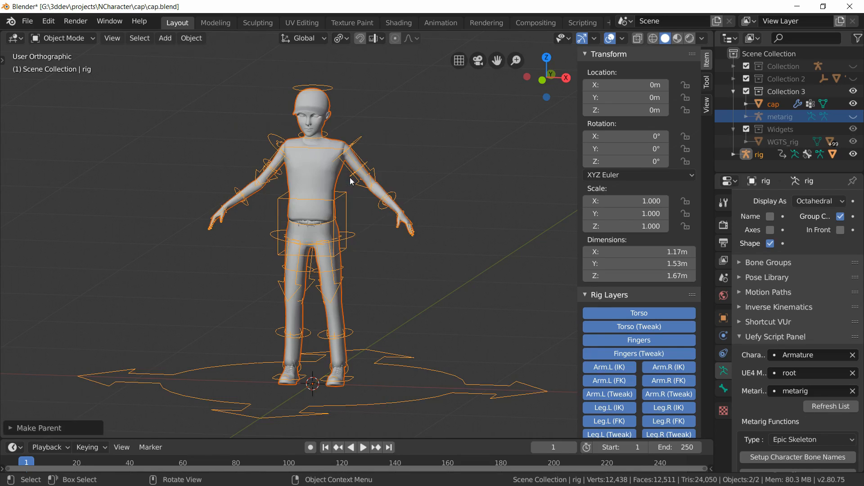
Step: Select only the rig and switch it to Pose Mode
click(341, 194)
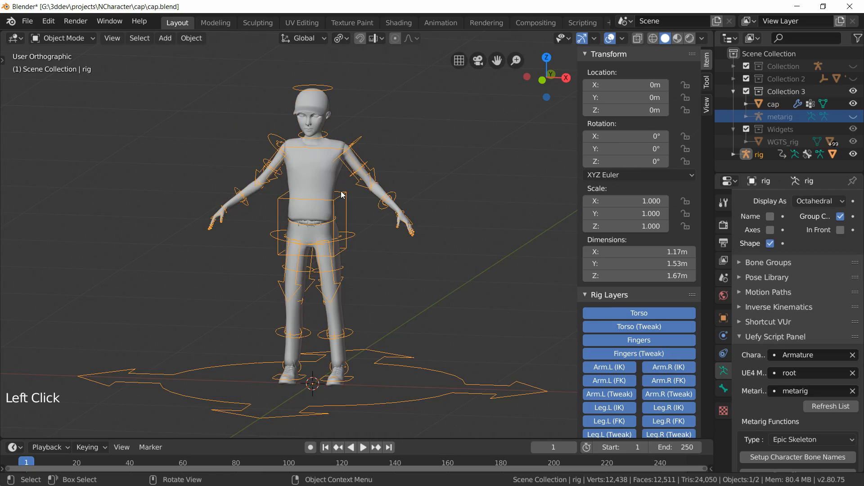
click(59, 37)
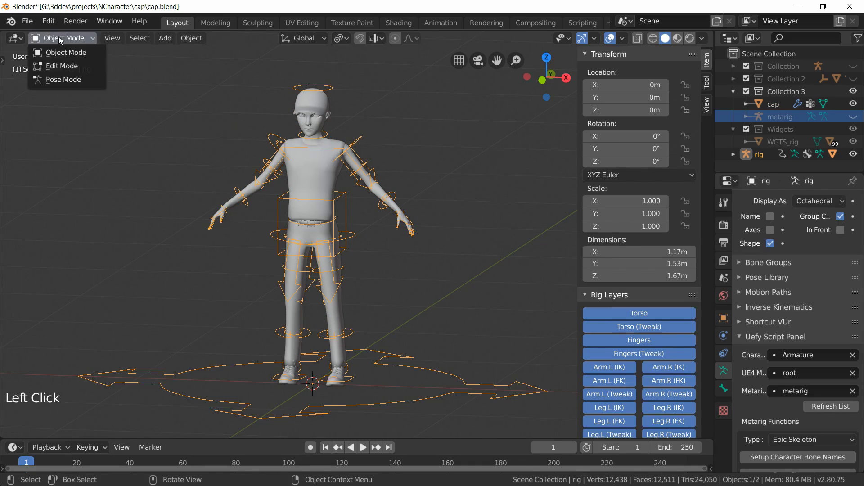
click(60, 79)
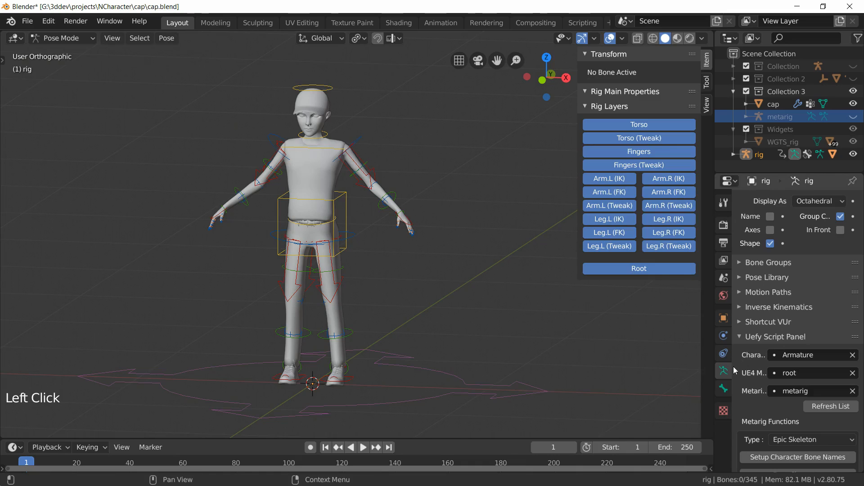
scroll(810, 293, up, 1)
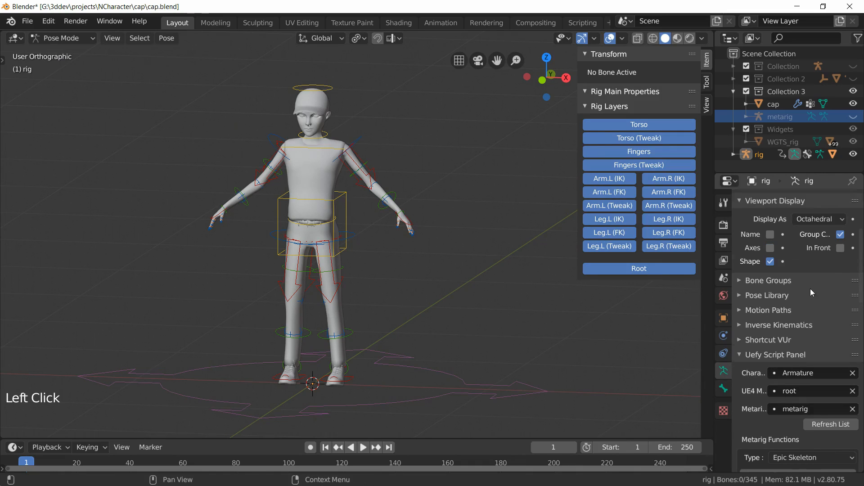
Step: Turn on In Front display so the rig's bones show through the mesh
click(841, 248)
Step: Build the Unreal skeleton from the generated rig and run the Uefy Weight Paint function
scroll(856, 308, down, 5)
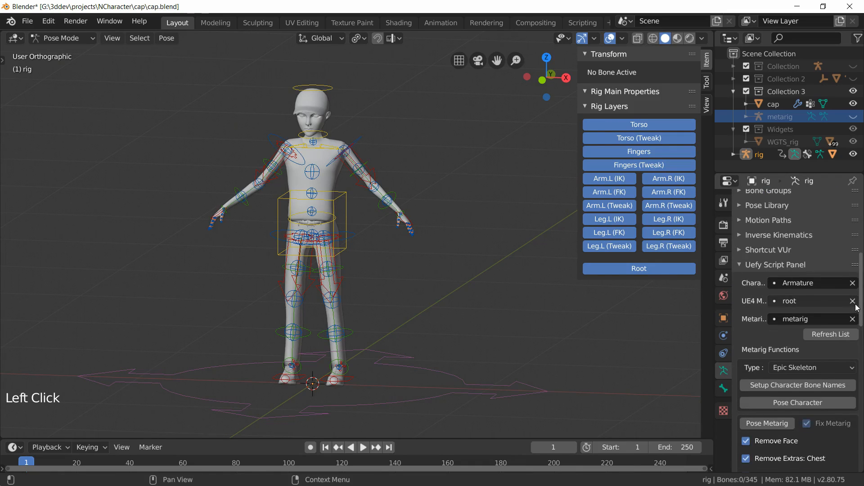
scroll(856, 308, down, 11)
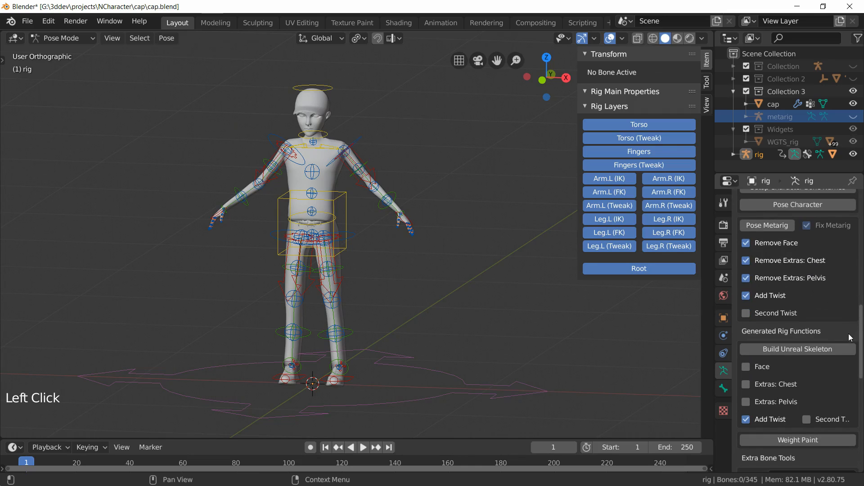
scroll(850, 337, down, 1)
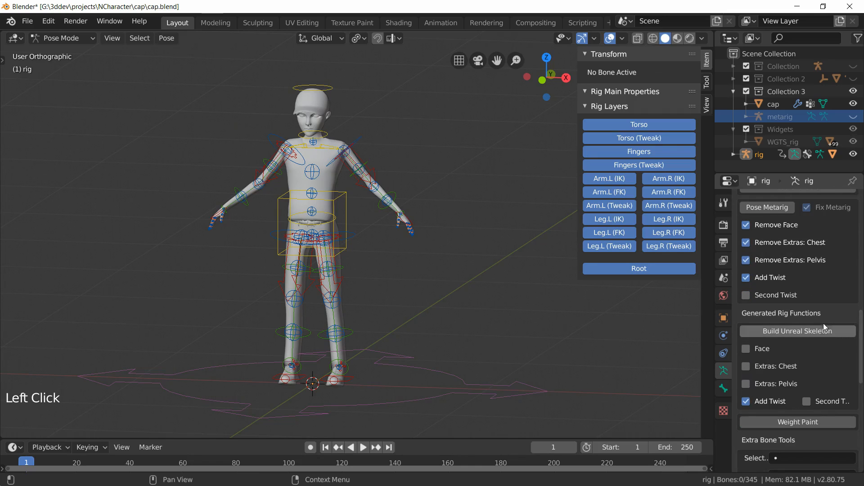
click(791, 332)
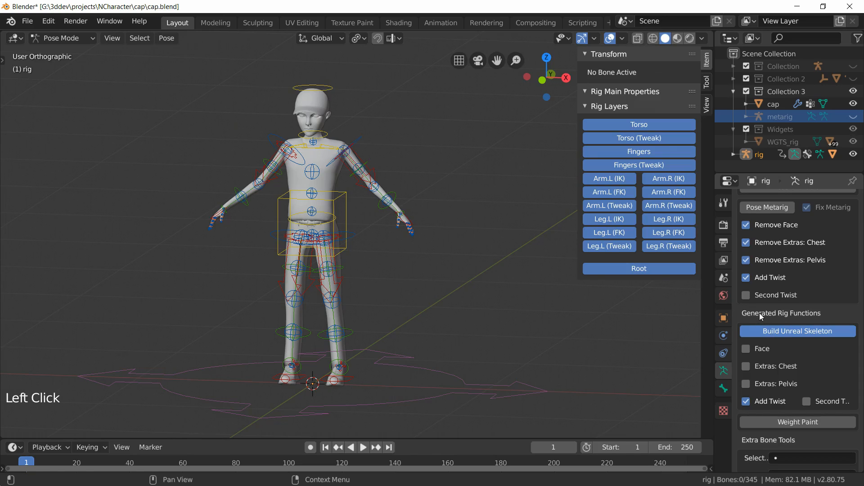
click(802, 422)
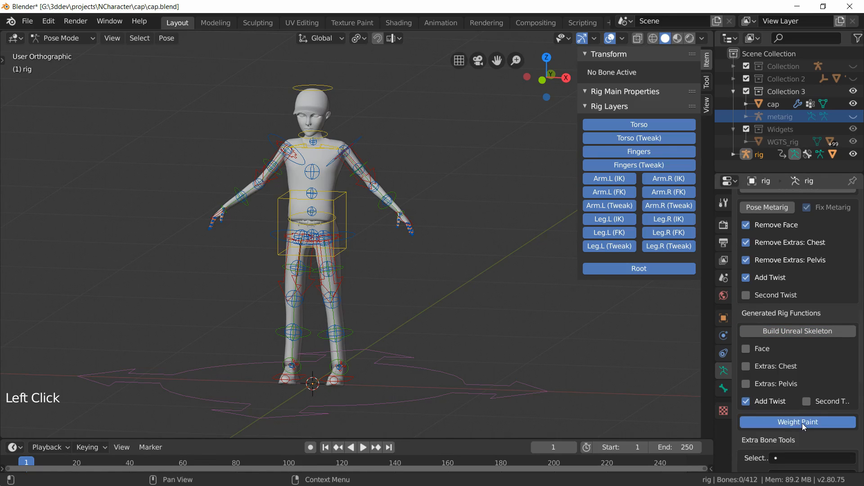
Step: Test-move the torso control to check the deformation, then cancel the move
click(350, 200)
key(g)
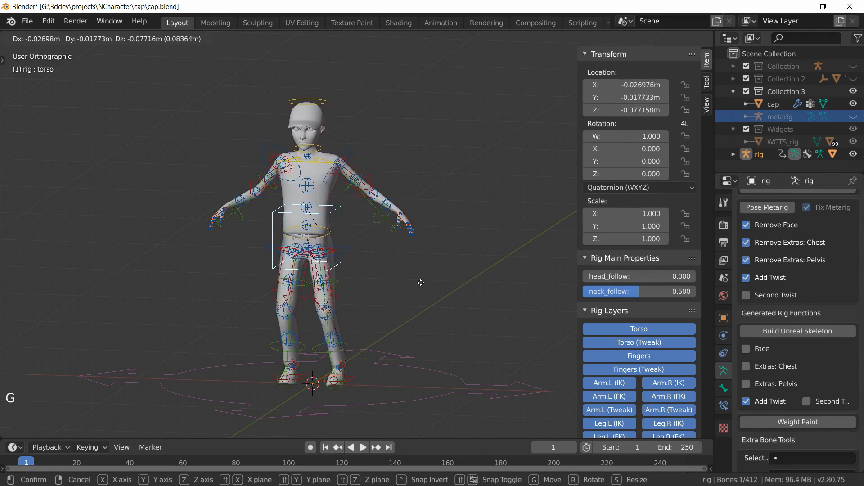
right_click(431, 282)
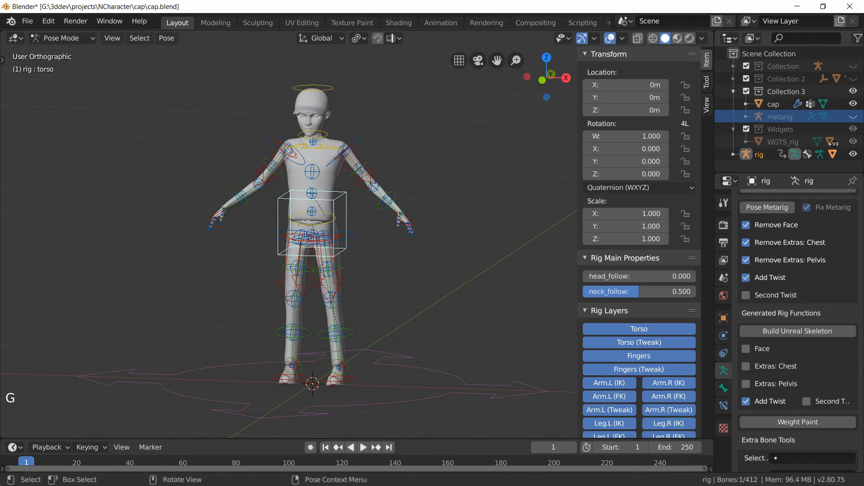
Step: Save the file and rearrange the sidebar panels so Rig Layers sits expanded on top
key(ctrl+s)
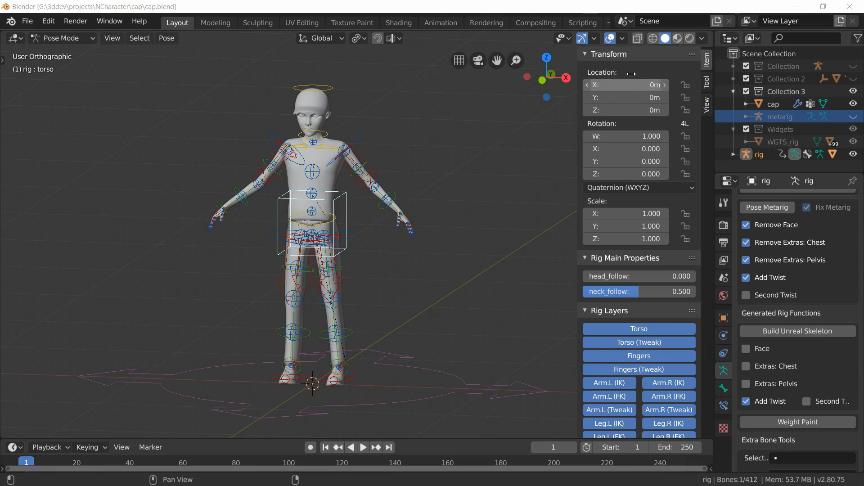
click(585, 57)
click(585, 69)
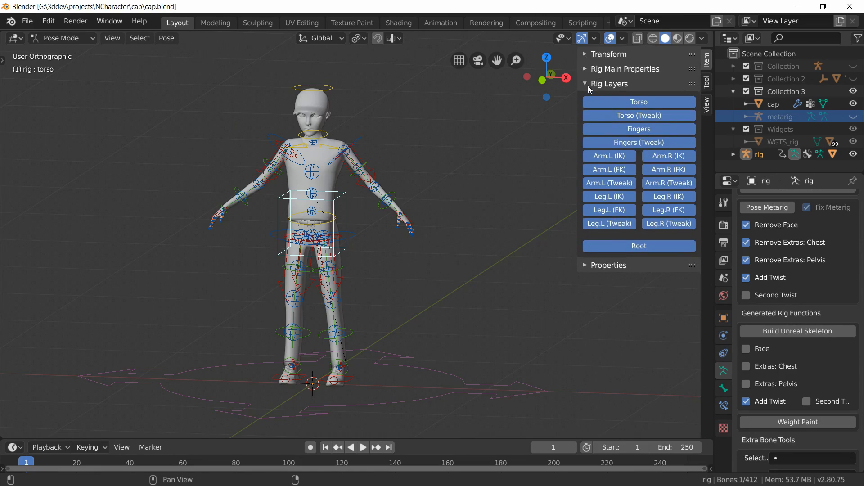
click(587, 84)
drag(692, 83, 692, 54)
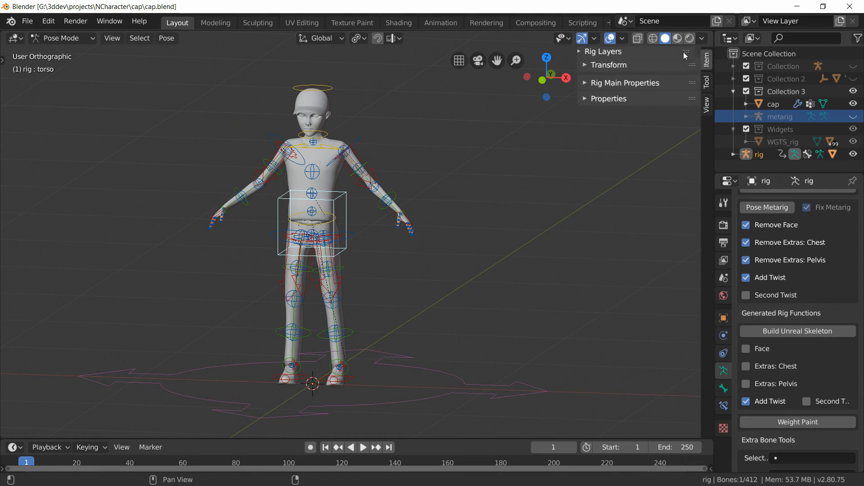
drag(692, 84, 692, 69)
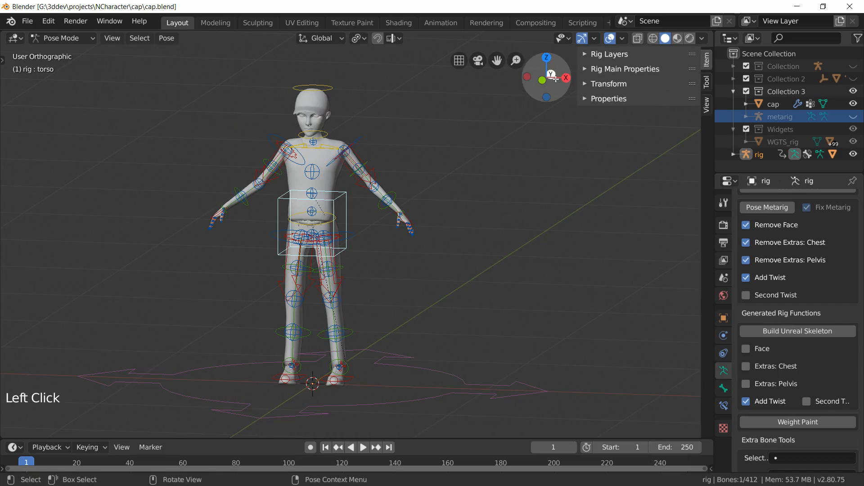
click(584, 69)
click(585, 54)
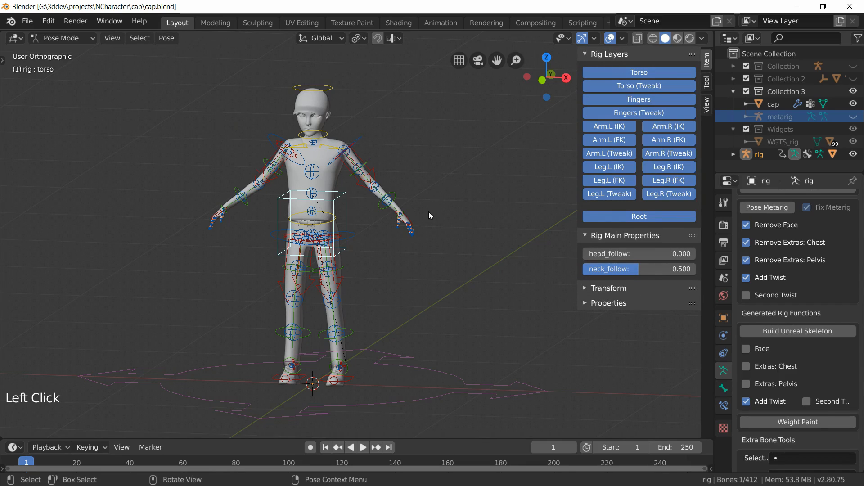
Step: Show only the armature layers holding the deform and root bones instead of the control layers
middle_drag(384, 263, 361, 285)
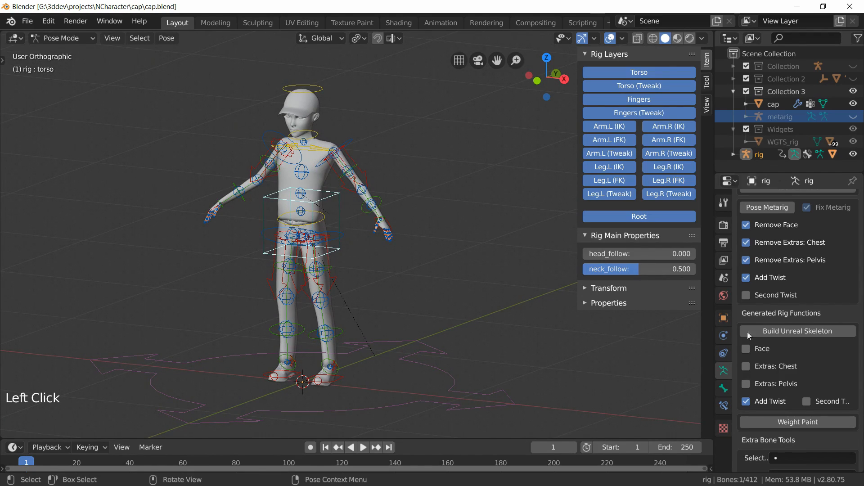
scroll(803, 271, up, 15)
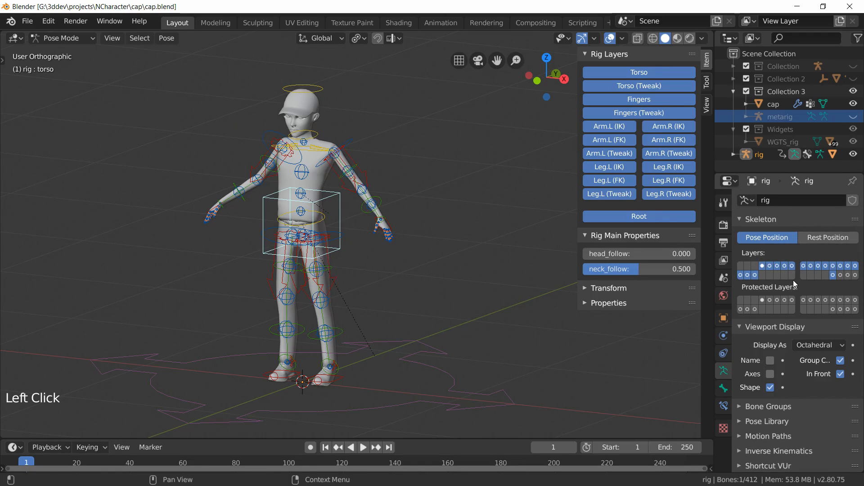
click(804, 275)
shift+click(810, 275)
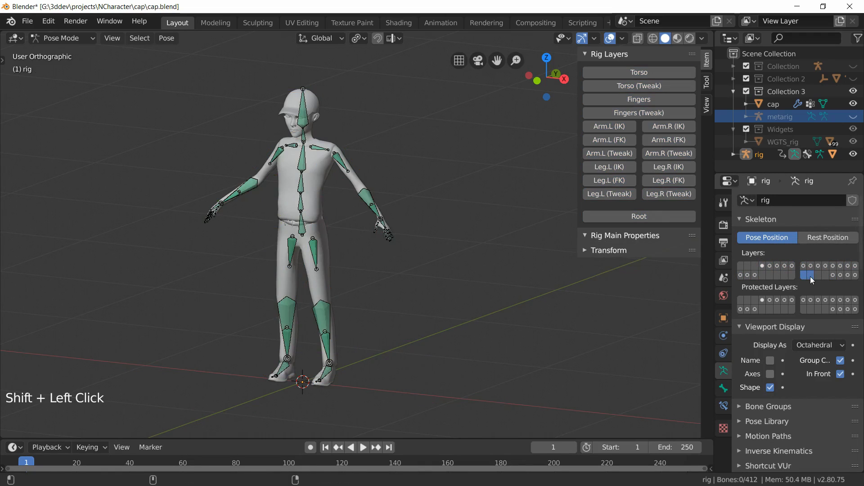
shift+click(817, 276)
Step: Orbit and zoom around the character while switching single armature layers on to examine each bone layer
mouse_move(488, 288)
middle_down()
mouse_move(465, 287)
mouse_move(492, 286)
middle_up()
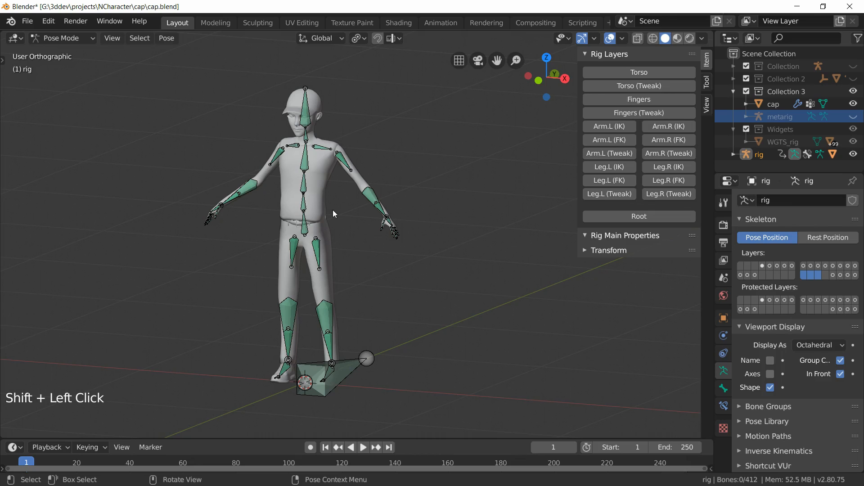
mouse_move(333, 210)
middle_down()
mouse_move(318, 209)
mouse_move(327, 201)
middle_up()
scroll(315, 178, up, 2)
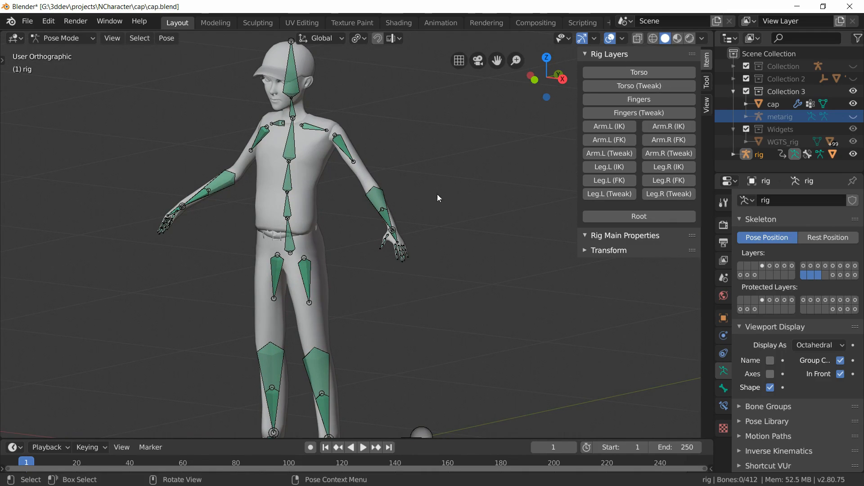
scroll(358, 228, down, 2)
middle_drag(359, 258, 350, 257)
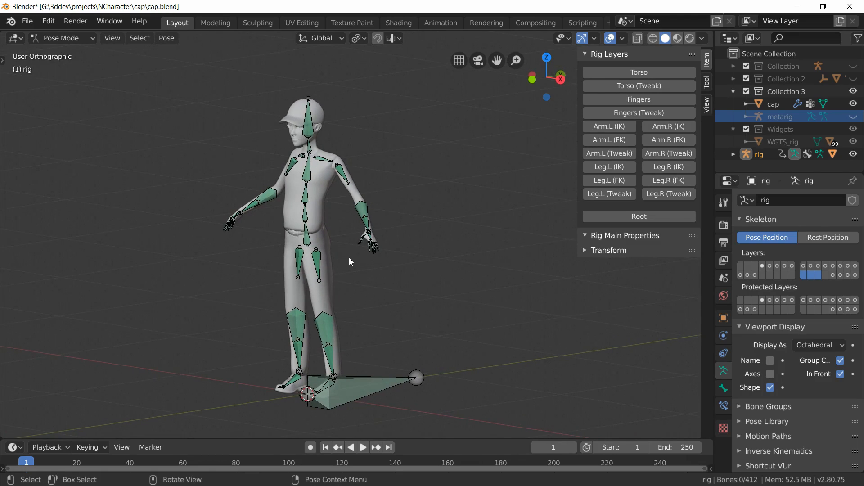
click(804, 276)
middle_drag(486, 285, 481, 284)
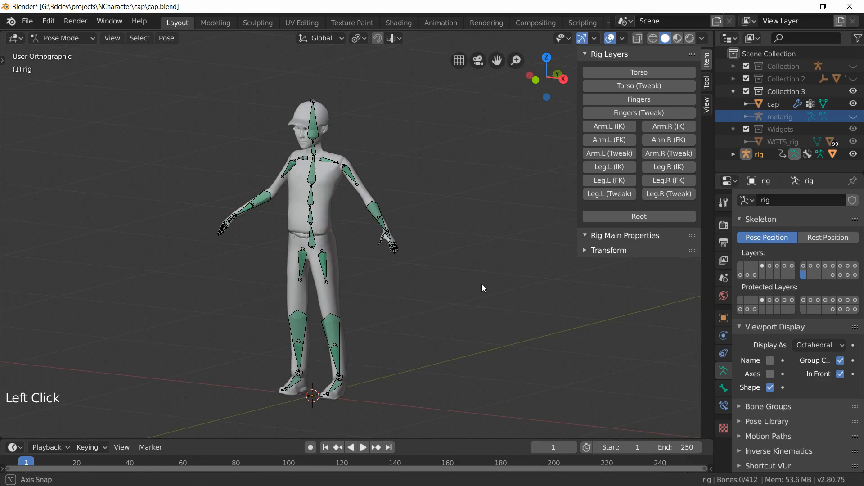
click(811, 275)
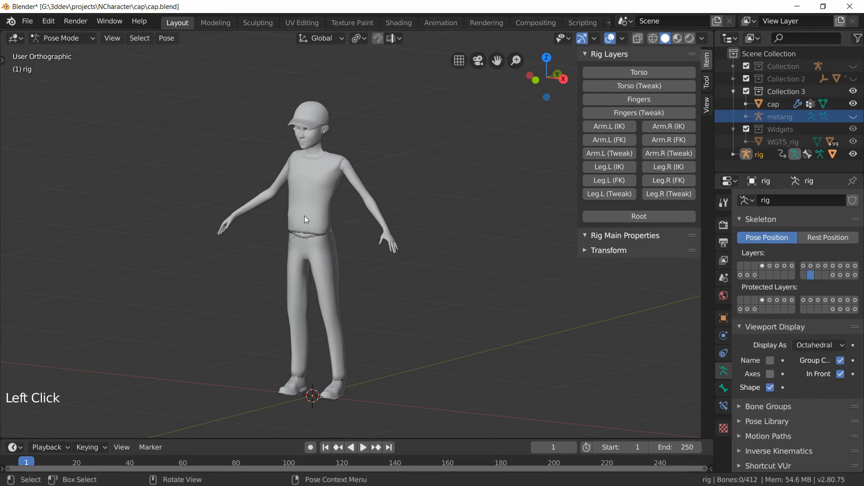
Step: Display only the deform bone layer of the rig in the armature's layer settings
middle_drag(304, 215, 318, 176)
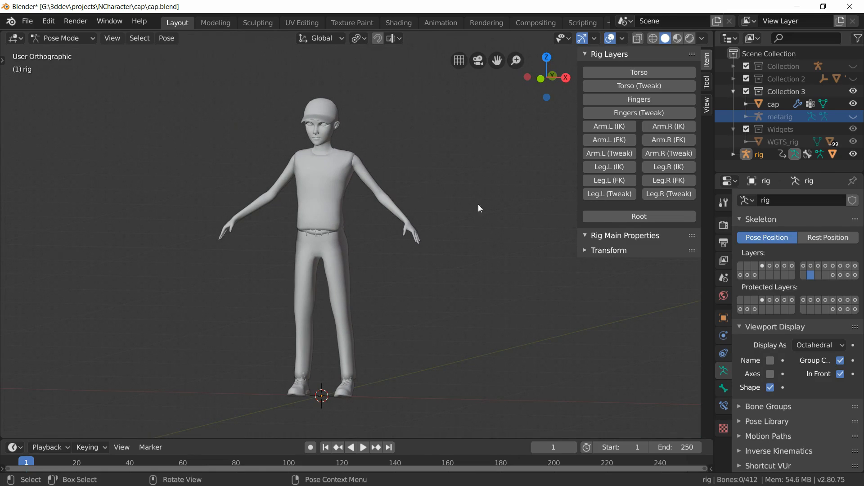
click(818, 275)
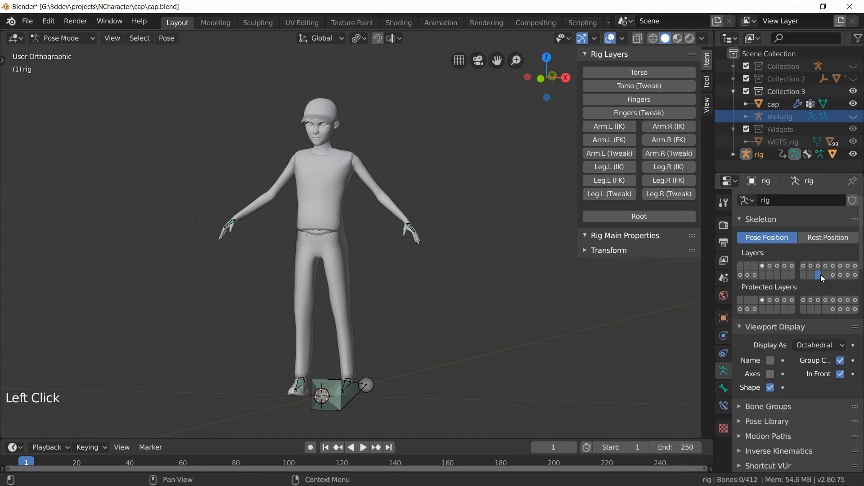
middle_drag(416, 283, 399, 290)
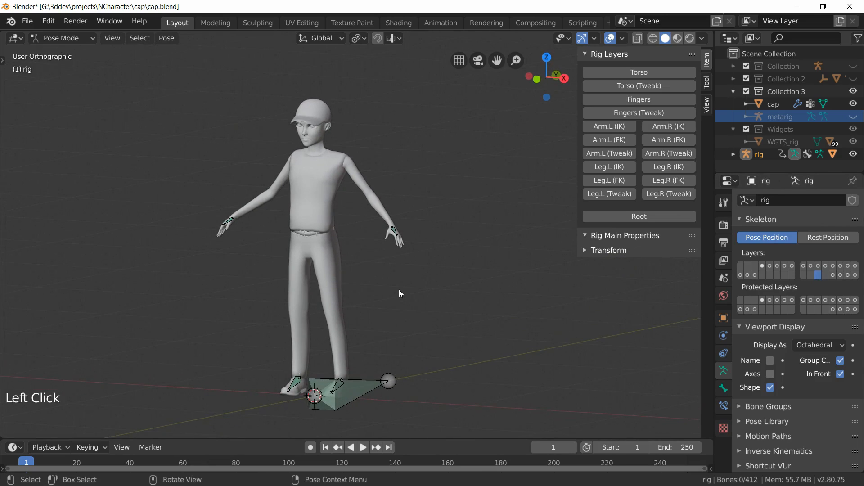
click(804, 275)
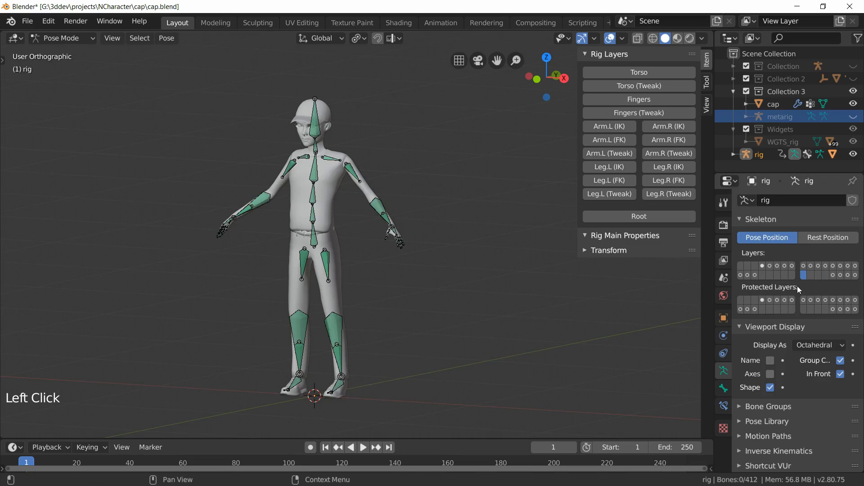
Step: Switch the rig from Pose Mode to Object Mode
scroll(263, 270, up, 2)
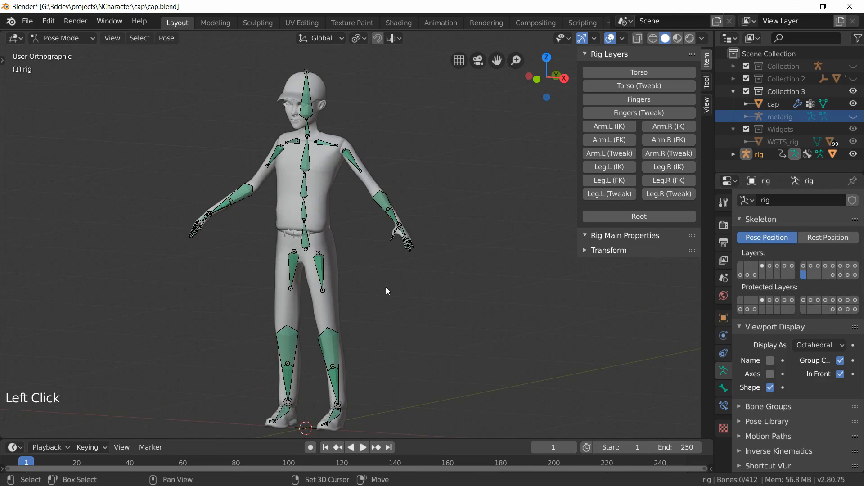
shift+middle_drag(386, 287, 371, 261)
click(40, 39)
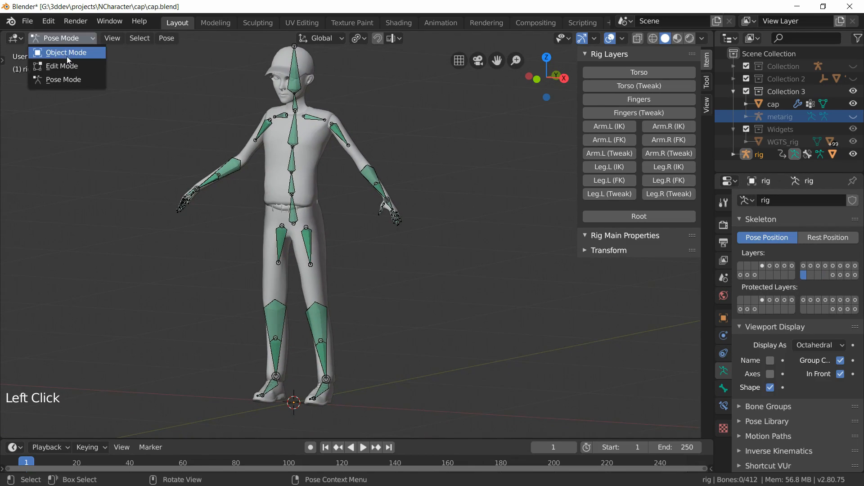
click(66, 55)
Step: Select the rig together with the cap mesh and enter Weight Paint mode on the mesh
click(296, 138)
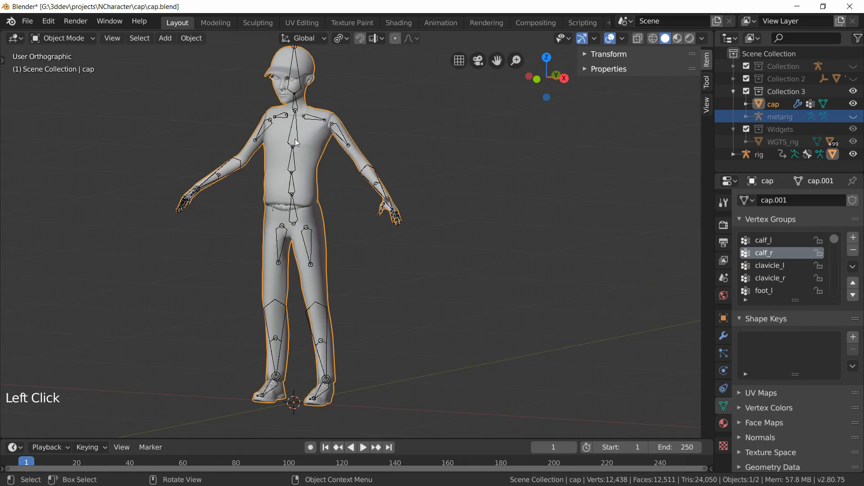
click(298, 128)
click(298, 128)
click(298, 128)
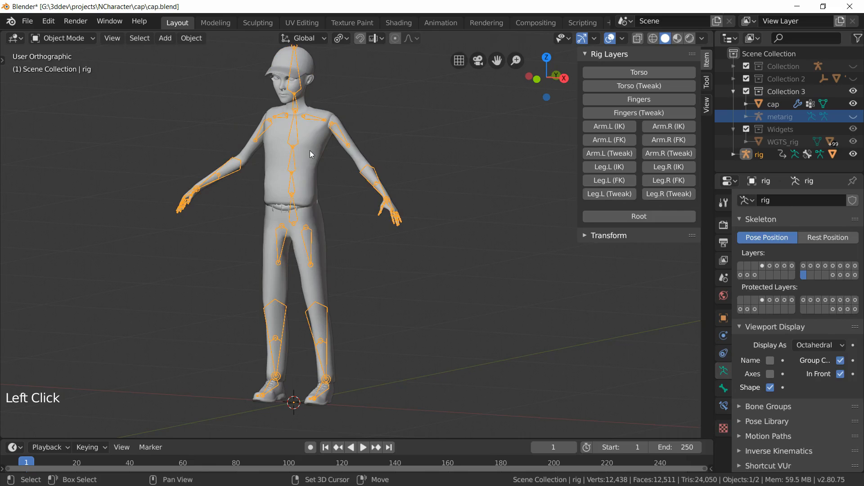
shift+click(309, 151)
click(62, 36)
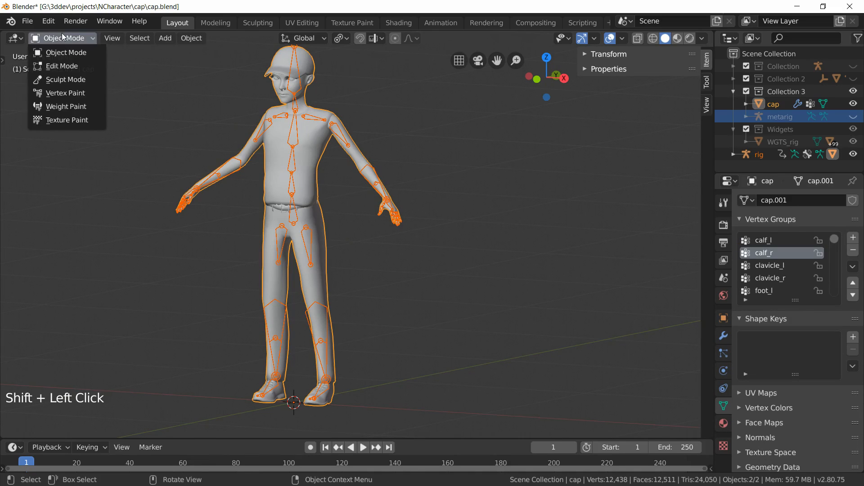
click(70, 108)
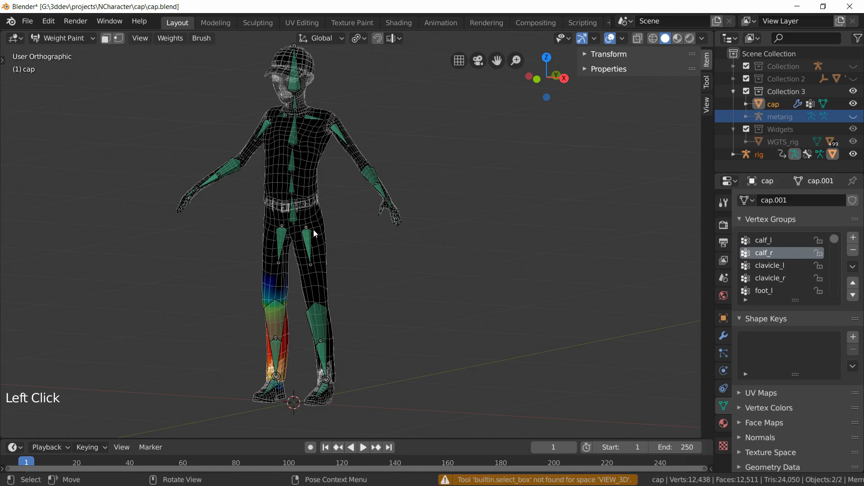
Step: Select torso and arm bones to inspect their weight influence on the character mesh
scroll(306, 202, up, 5)
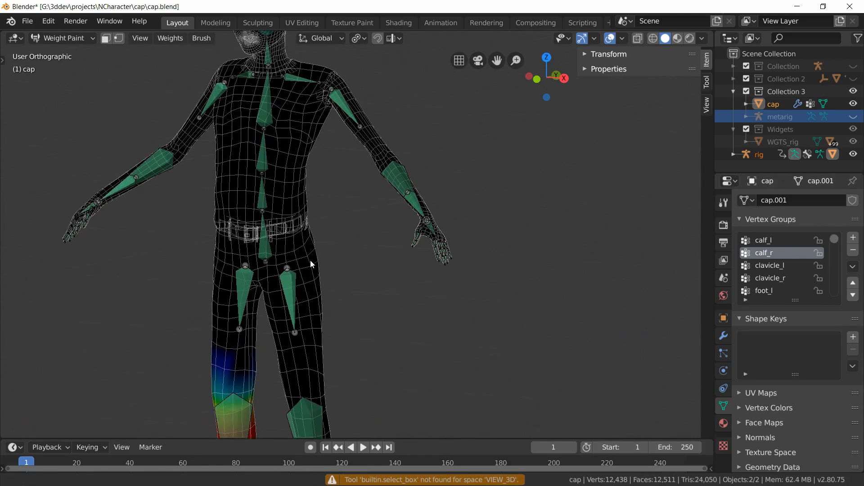
shift+click(276, 183)
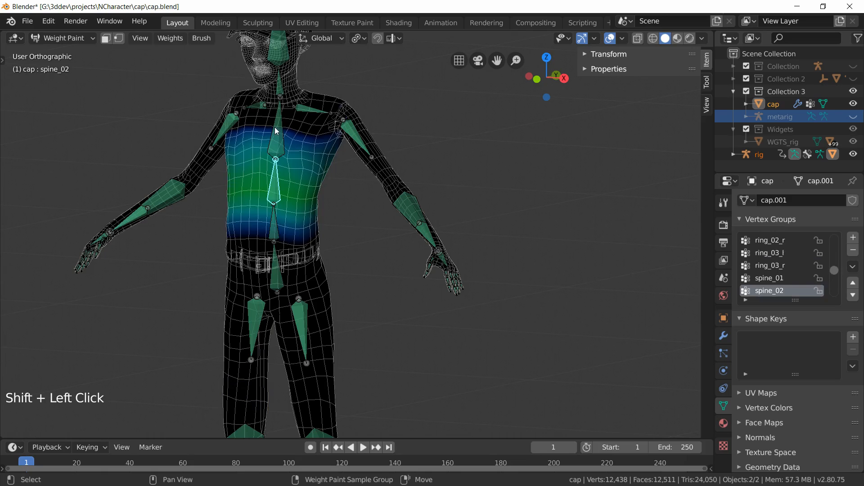
shift+click(277, 131)
shift+click(310, 109)
shift+click(353, 135)
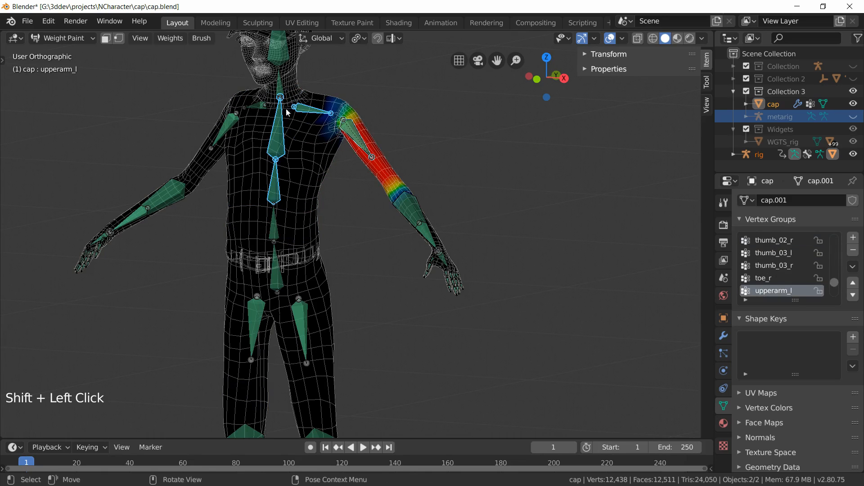
Step: Return to Object Mode, select only the rig and enter Pose Mode
click(57, 37)
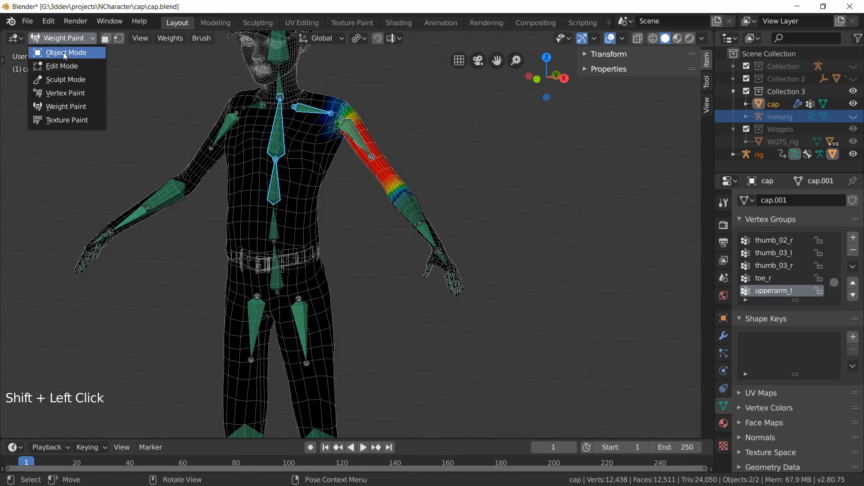
click(63, 52)
scroll(458, 193, down, 2)
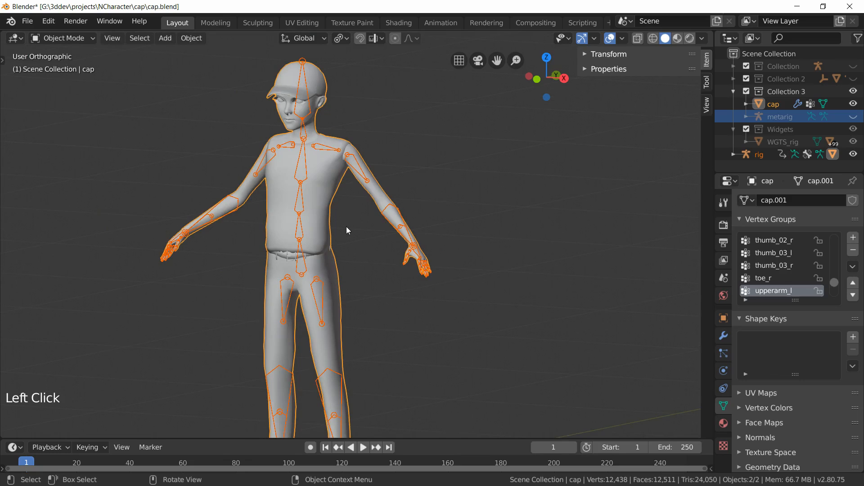
key(alt+a)
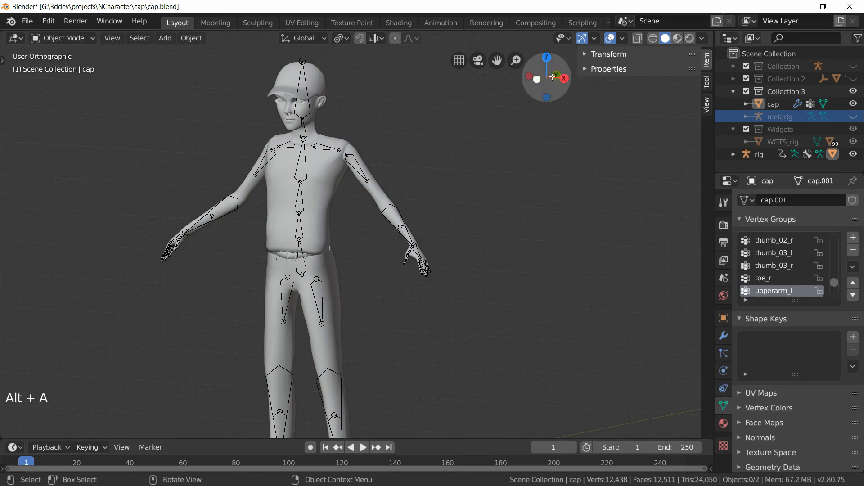
click(306, 164)
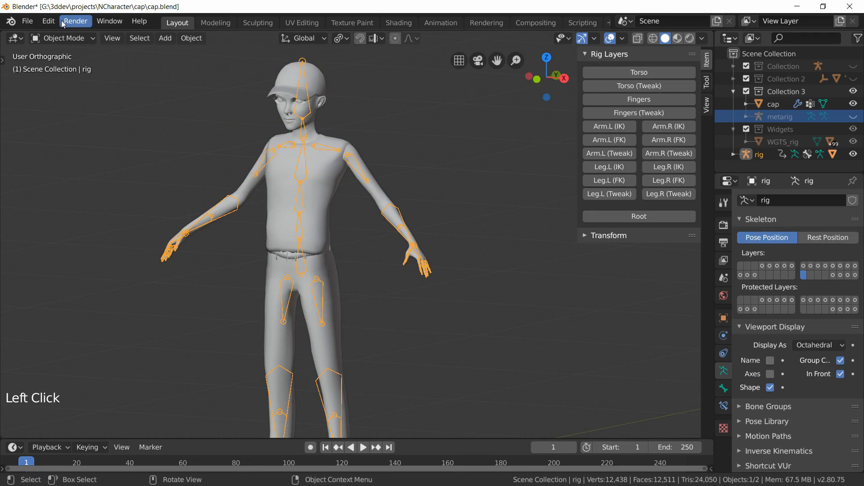
click(52, 39)
click(67, 79)
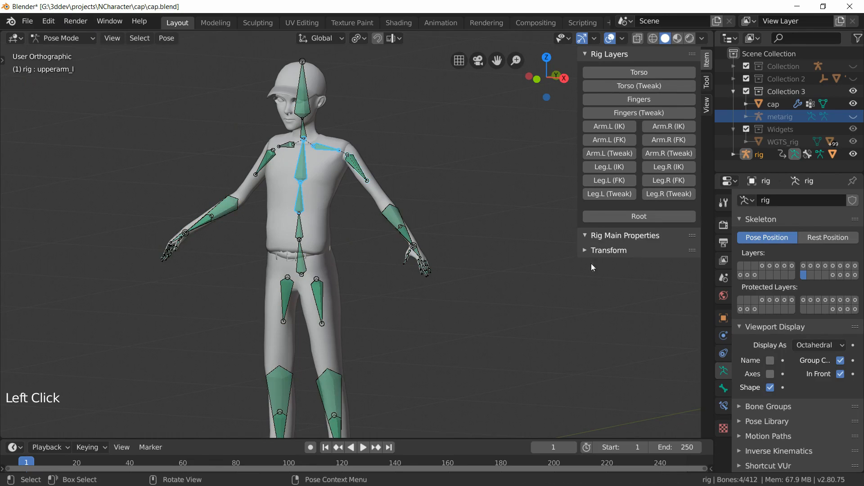
Step: Show all rig control layers from Torso through Root and hide the deform bone layer
click(639, 72)
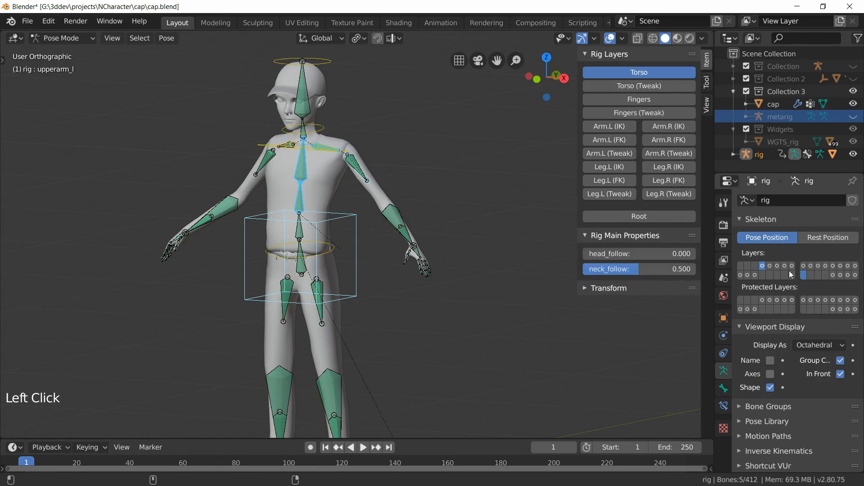
shift+click(803, 277)
click(630, 87)
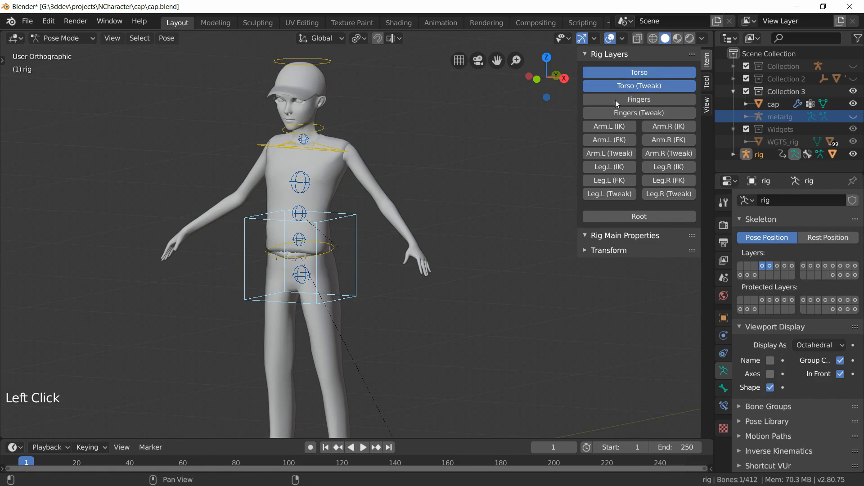
drag(615, 100, 625, 209)
scroll(422, 339, down, 2)
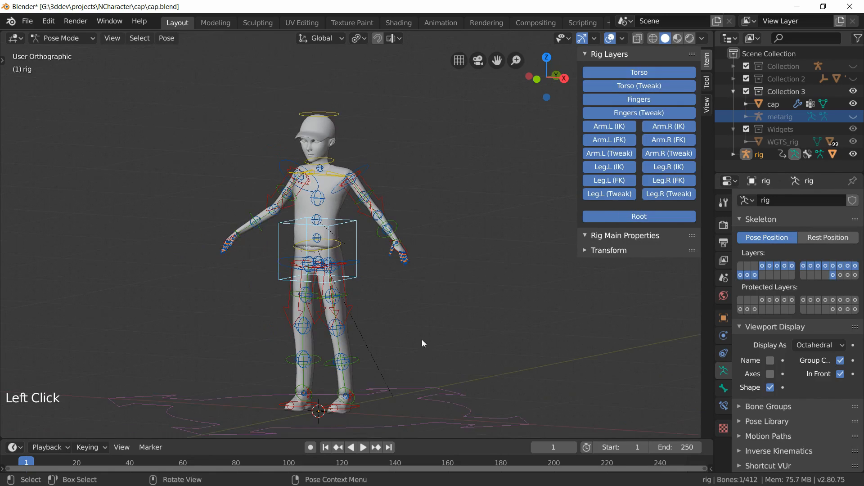
shift+middle_drag(422, 343, 410, 309)
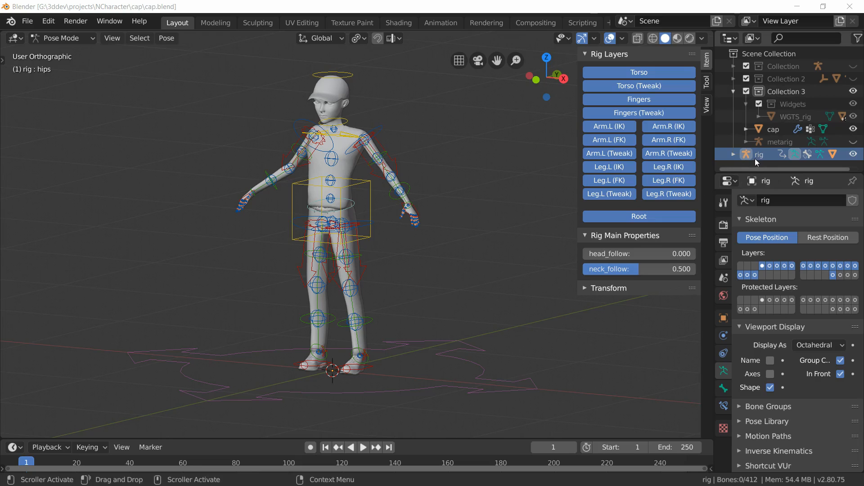
Step: Move the rig into Collection 3 in the outliner and inspect its contents
drag(758, 155, 779, 93)
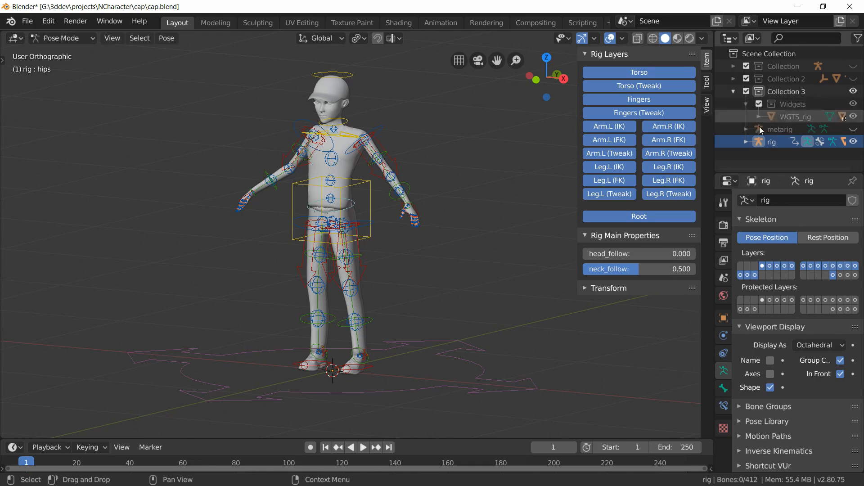
click(745, 142)
scroll(754, 141, down, 2)
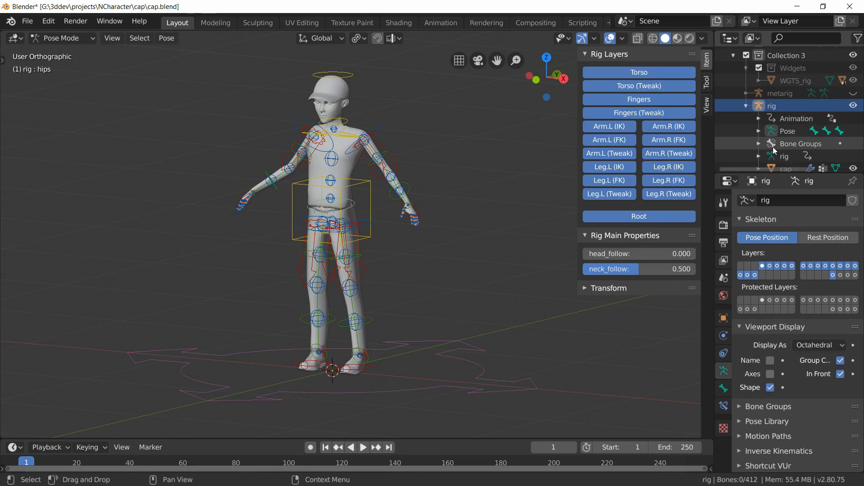
click(746, 98)
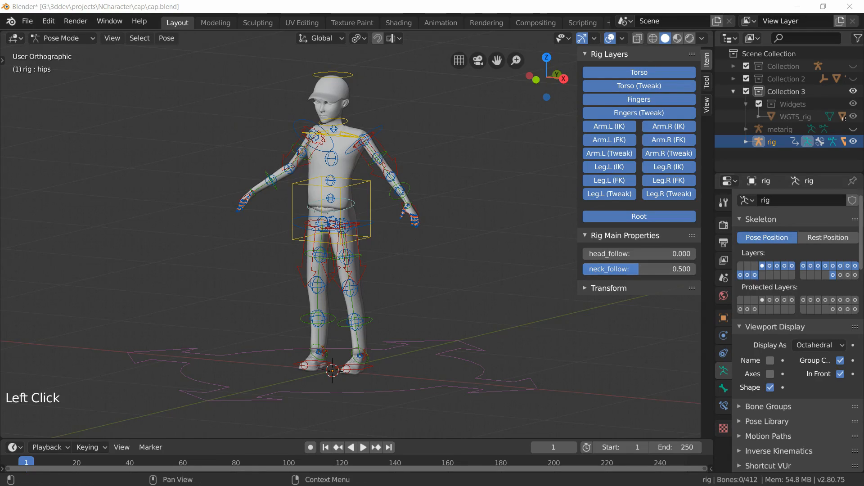
Step: Rename the rig object to Armature and save the file
double_click(771, 142)
text(A)
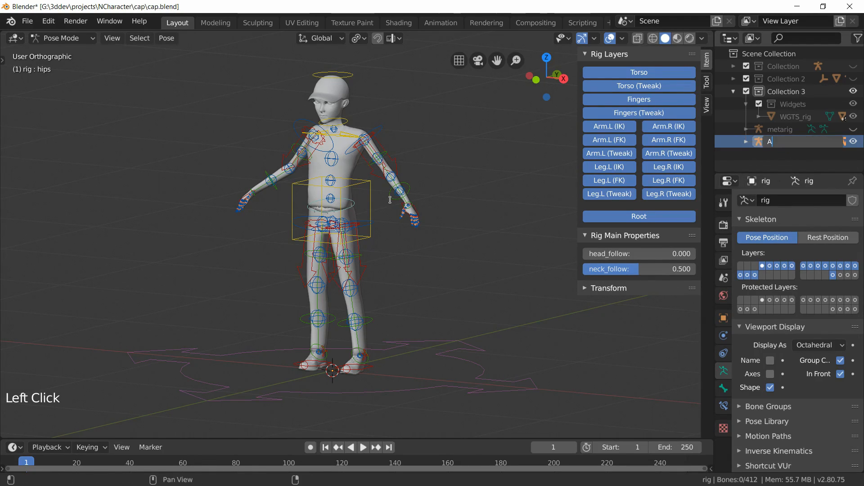
text(rmature)
key(Return)
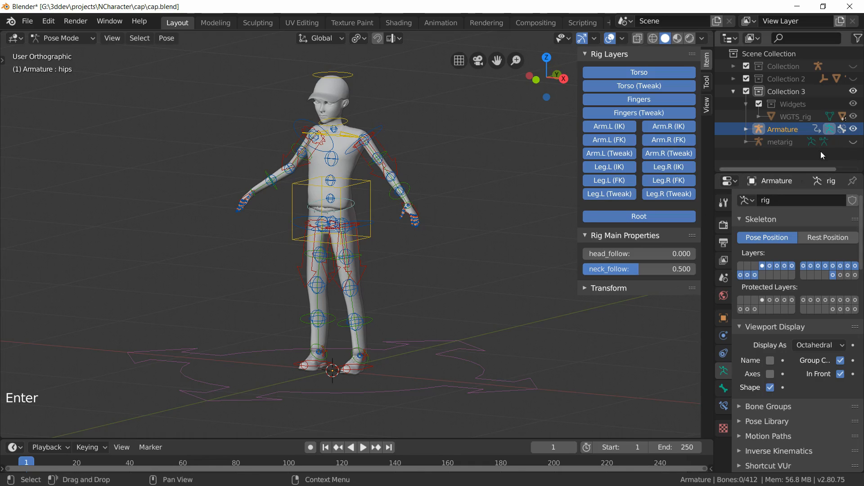
key(ctrl+s)
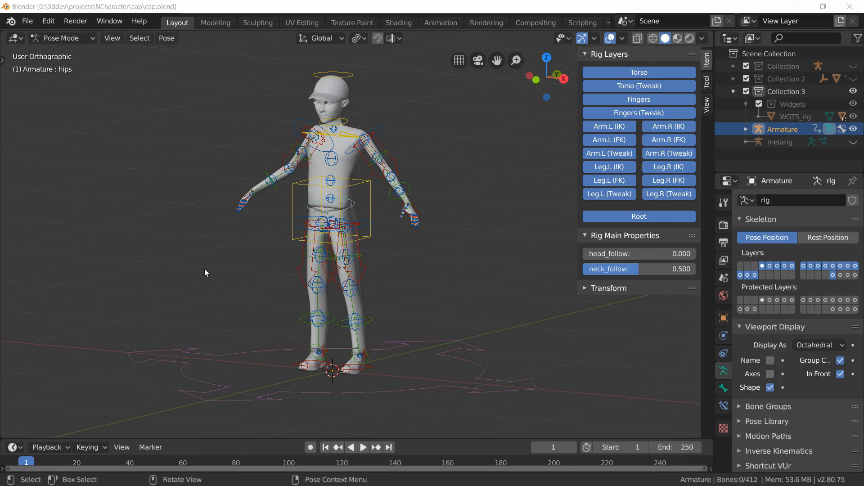
Step: Switch to Object Mode and select both the Armature and the cap mesh
click(61, 37)
click(66, 53)
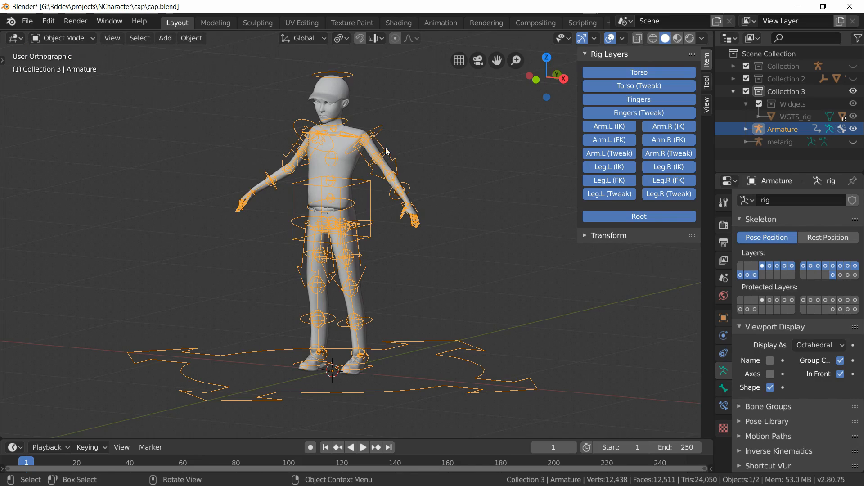
click(348, 165)
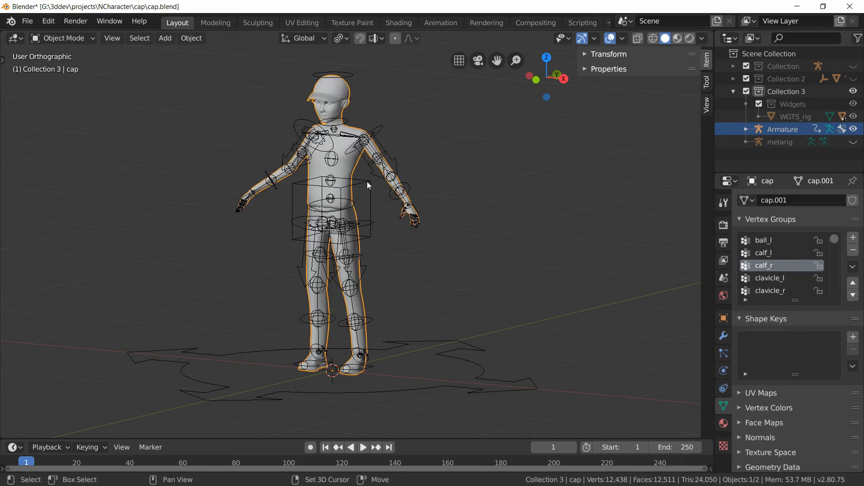
shift+click(366, 181)
Step: Start an FBX export and choose cap.fbx as the output file
click(27, 21)
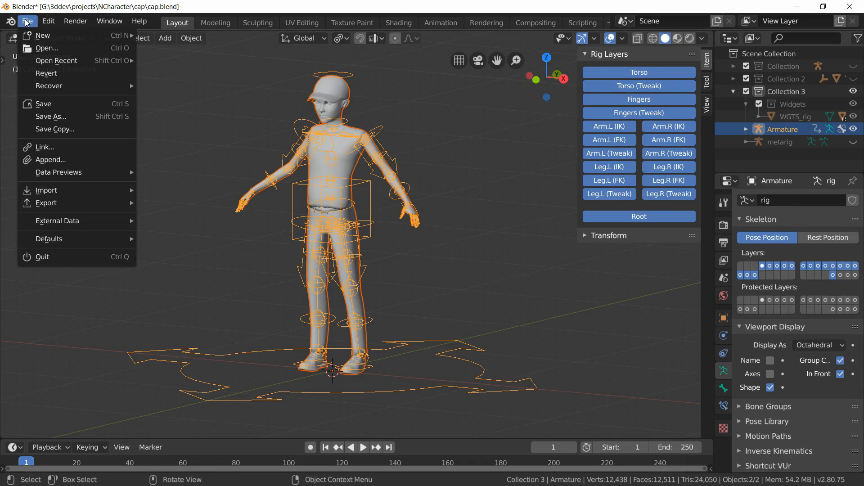
mouse_move(79, 203)
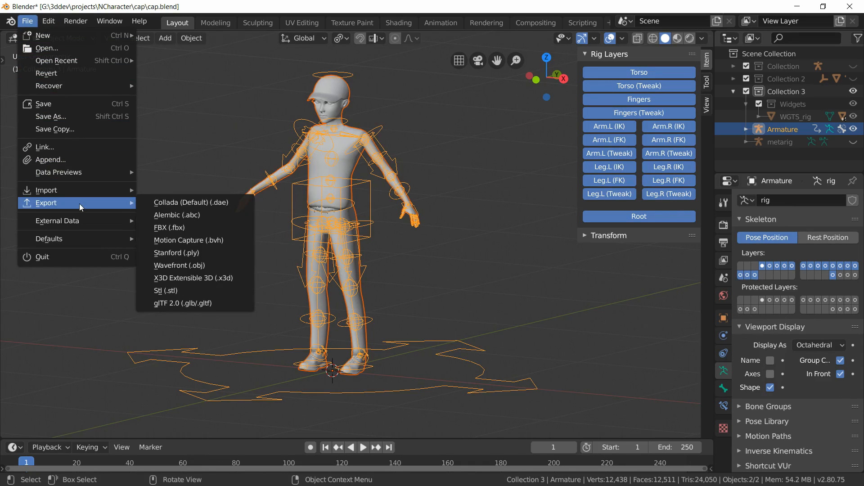
click(194, 225)
click(196, 95)
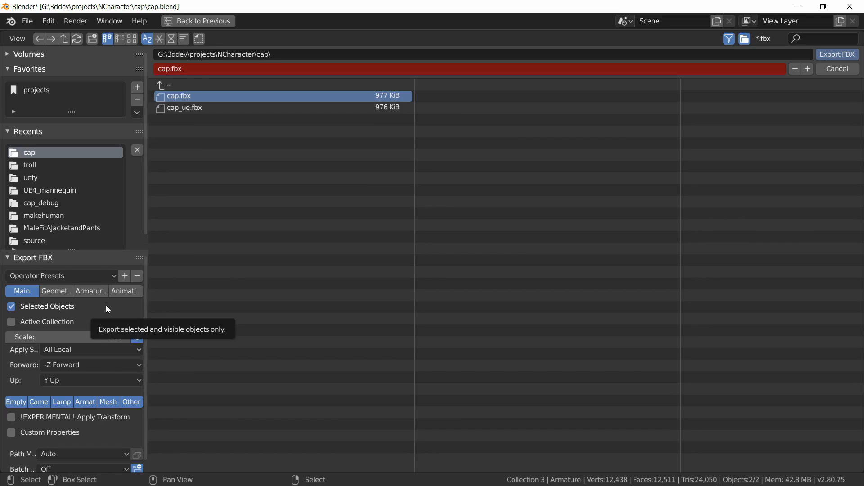
Step: Enable Only Deform Bones in the armature export options and export the selection as cap.fbx
click(93, 290)
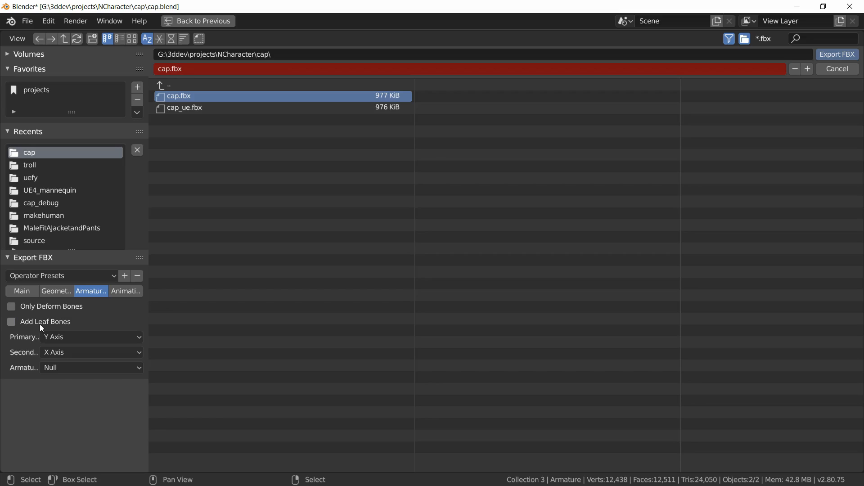
click(28, 308)
click(125, 290)
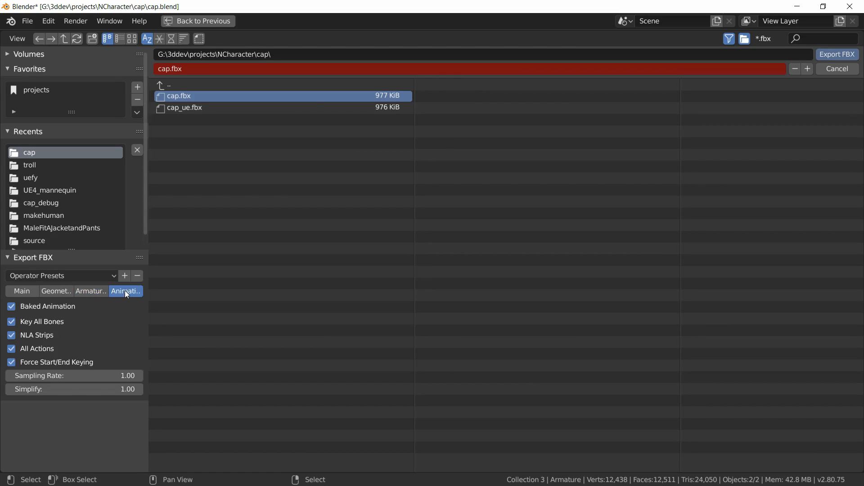
click(85, 293)
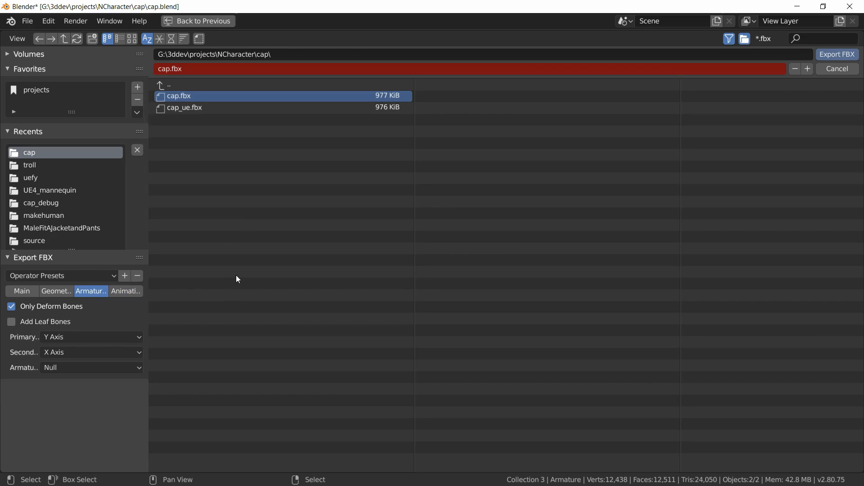
click(830, 54)
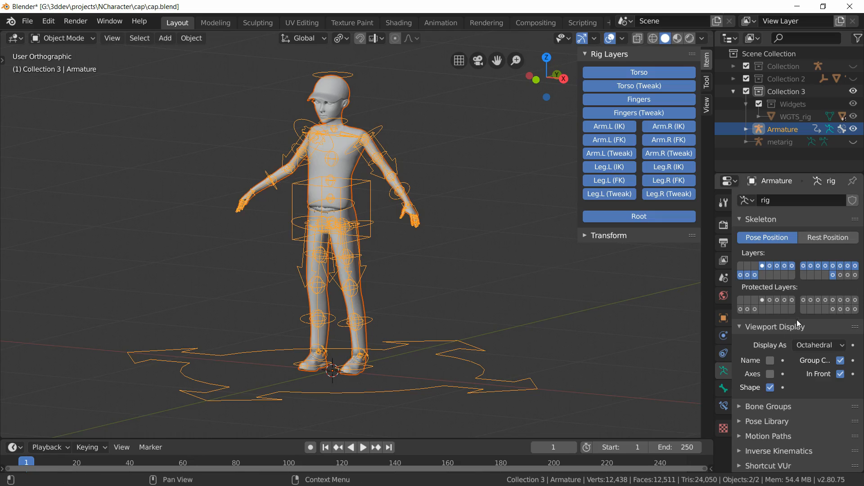
Step: Restore the rig's original bone rolls with Set Original Bone Rolls in the rig tools
scroll(794, 271, down, 20)
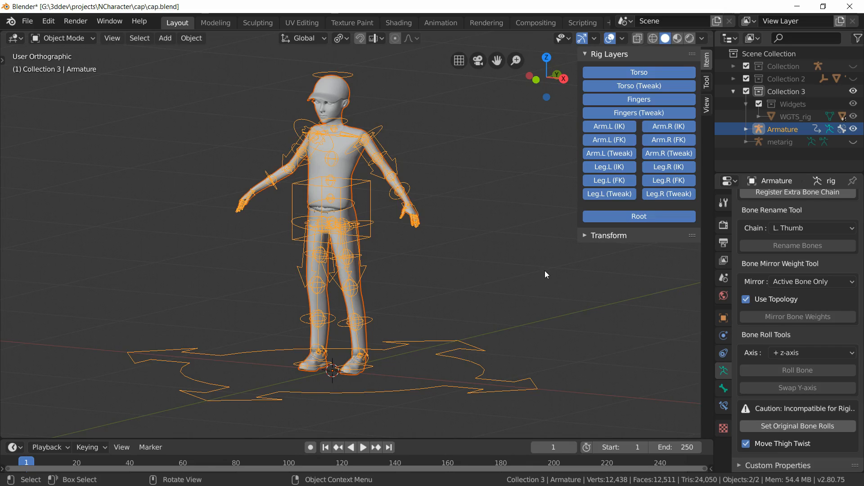
click(798, 426)
Step: Export the selected mesh and armature again as FBX, saving over cap_ue.fbx with the same options
click(26, 21)
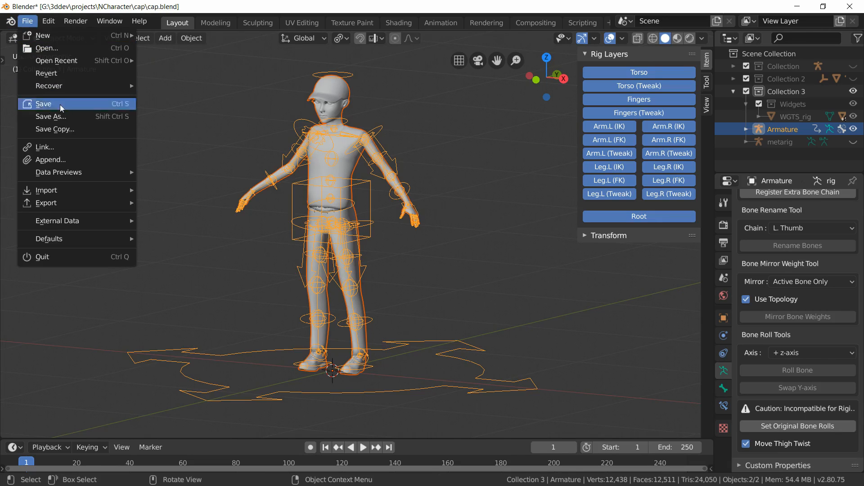
mouse_move(83, 209)
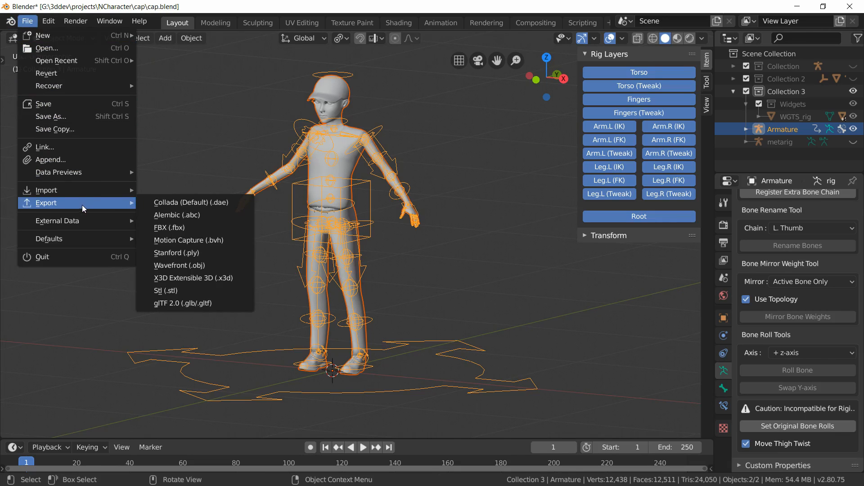
click(212, 227)
click(198, 107)
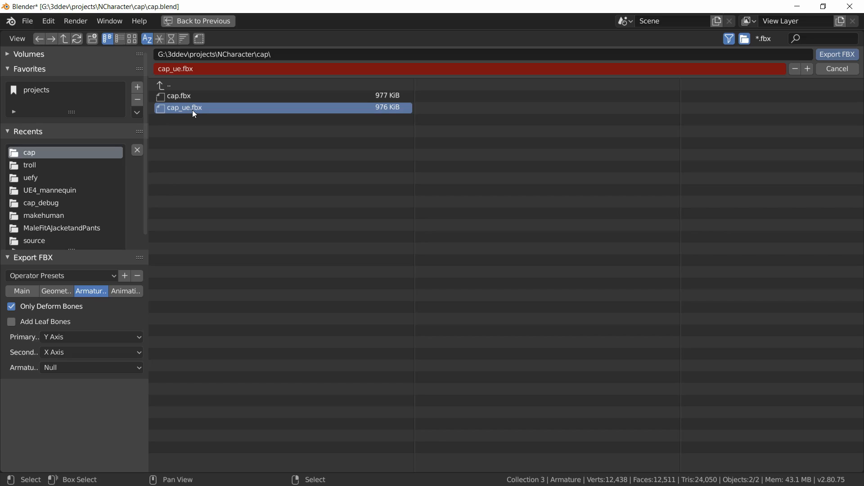
click(23, 293)
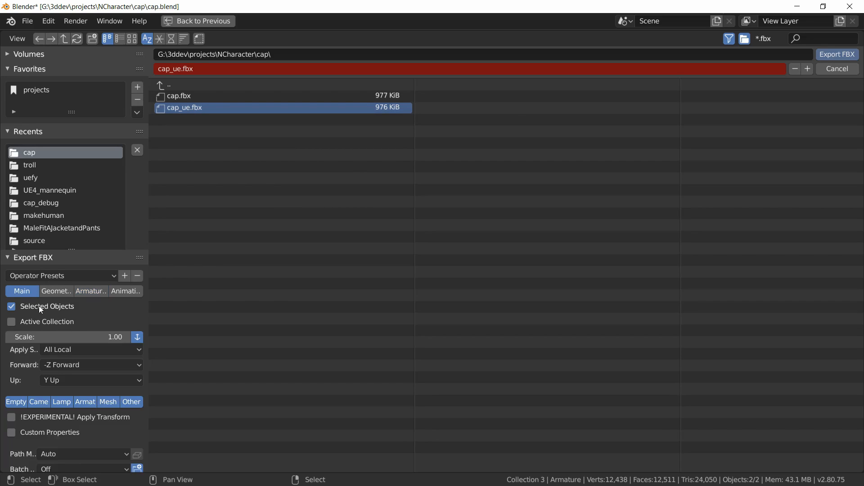
click(92, 291)
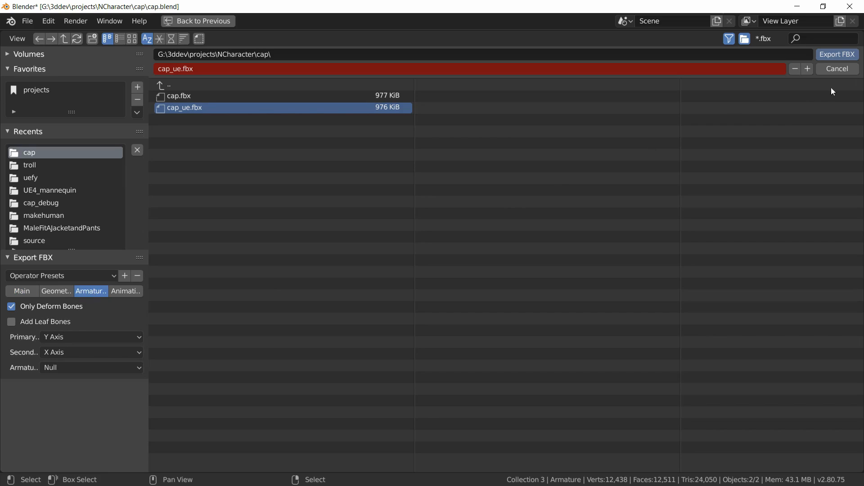
click(827, 53)
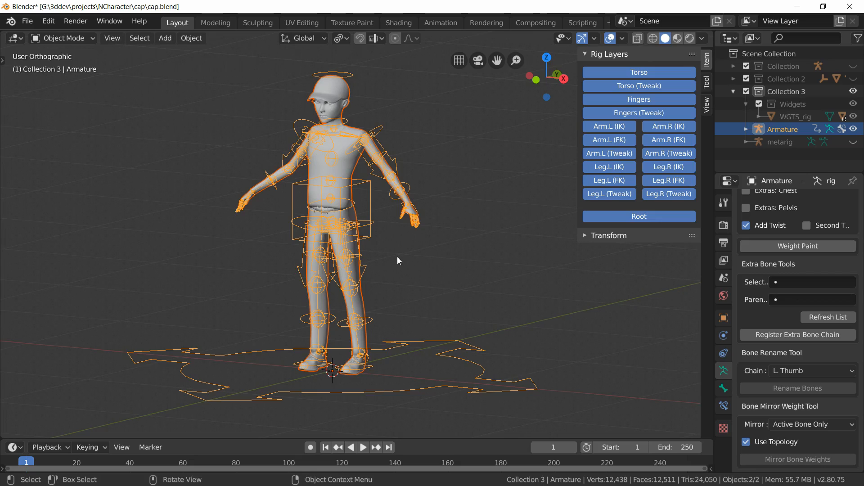
Step: Switch the armature to Pose Mode and test-move the torso control, cancelling the move
click(441, 260)
scroll(788, 345, down, 6)
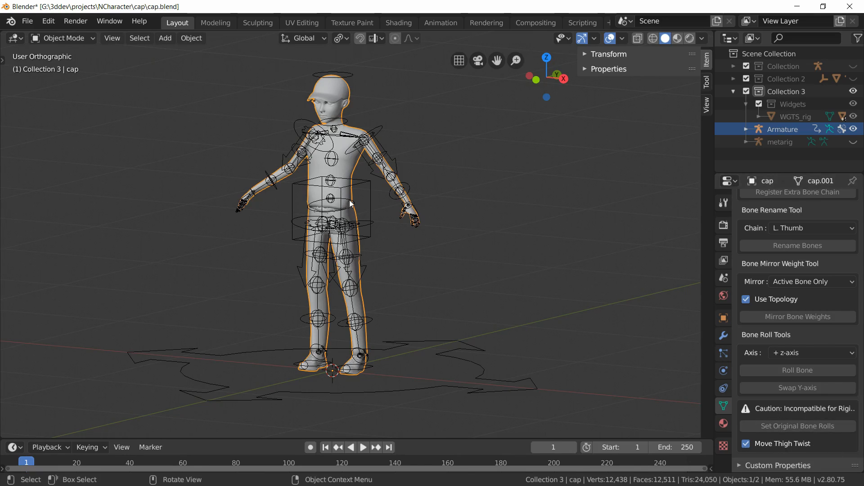
click(365, 186)
click(63, 38)
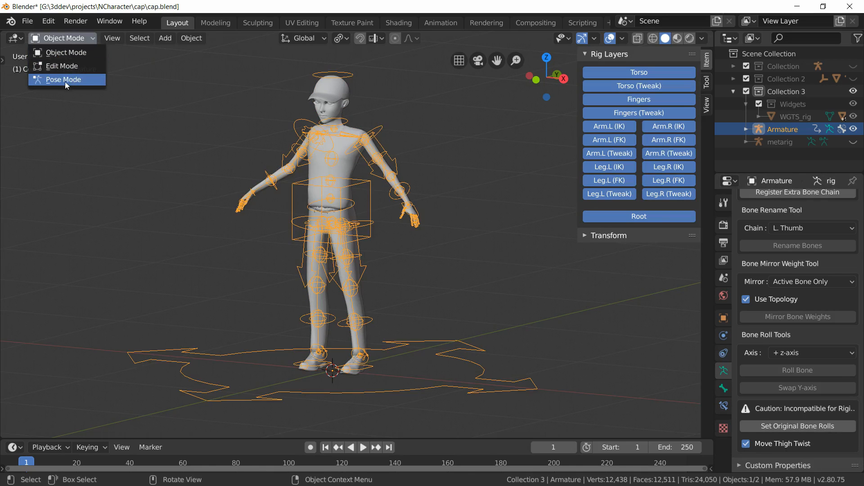
click(68, 80)
click(361, 185)
key(g)
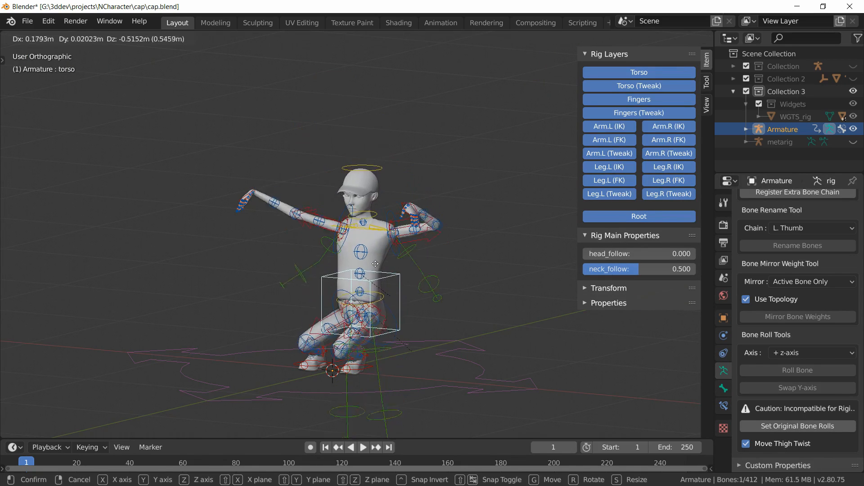
key(Escape)
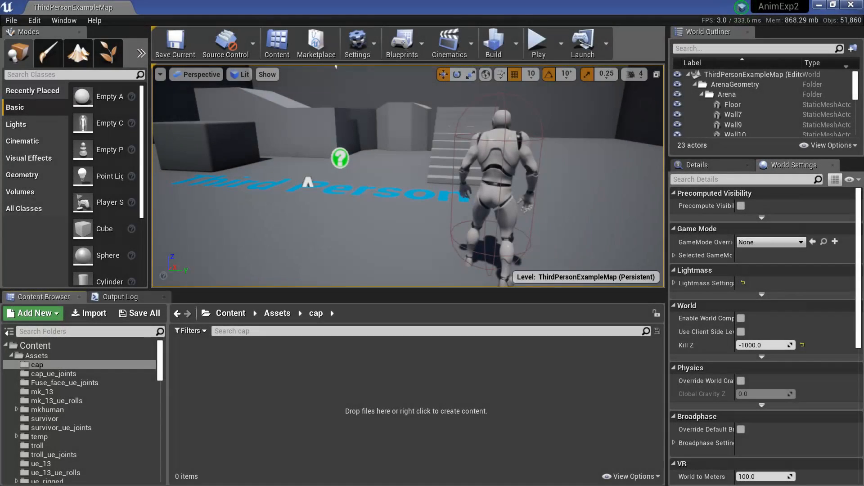
Step: Switch to Unreal Engine and import cap.fbx into the Assets/cap content folder with default import options
click(68, 362)
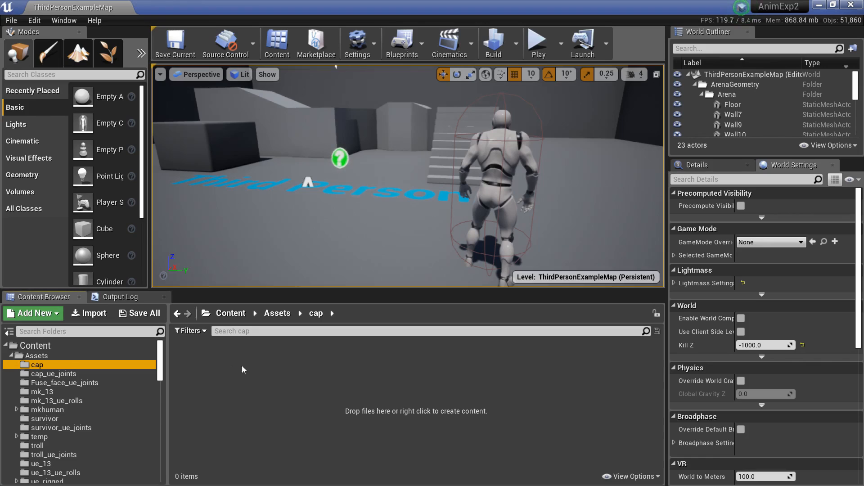
click(105, 314)
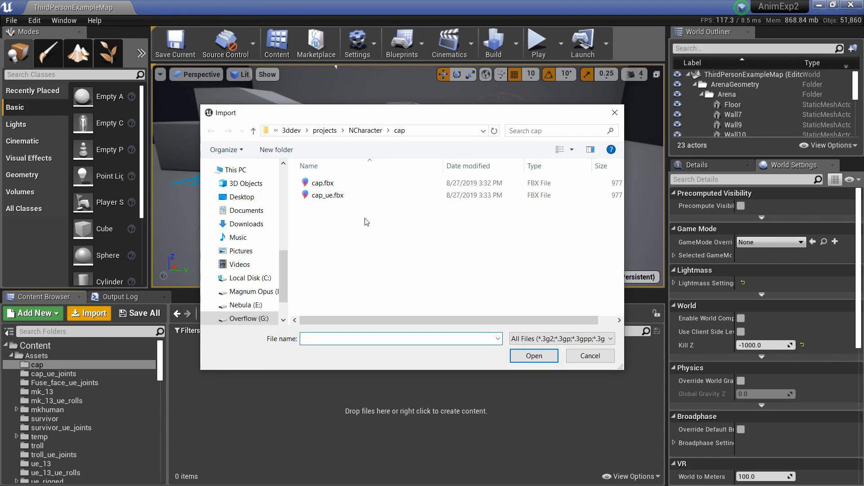
click(359, 184)
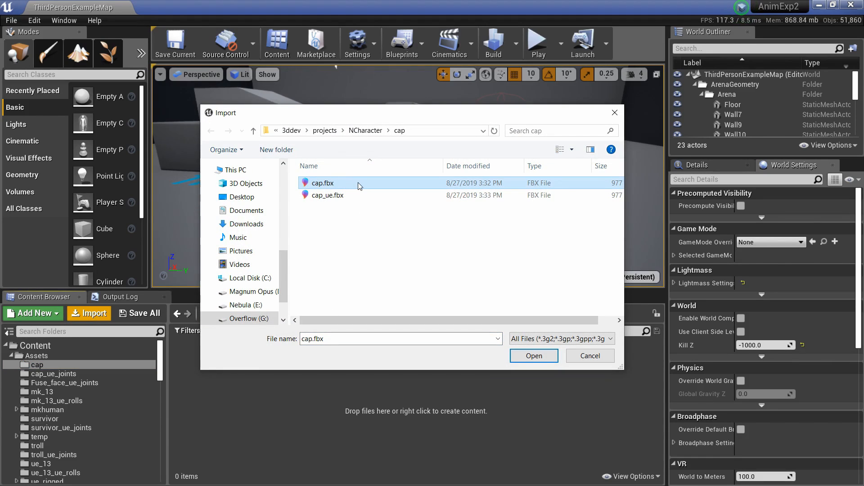
click(530, 358)
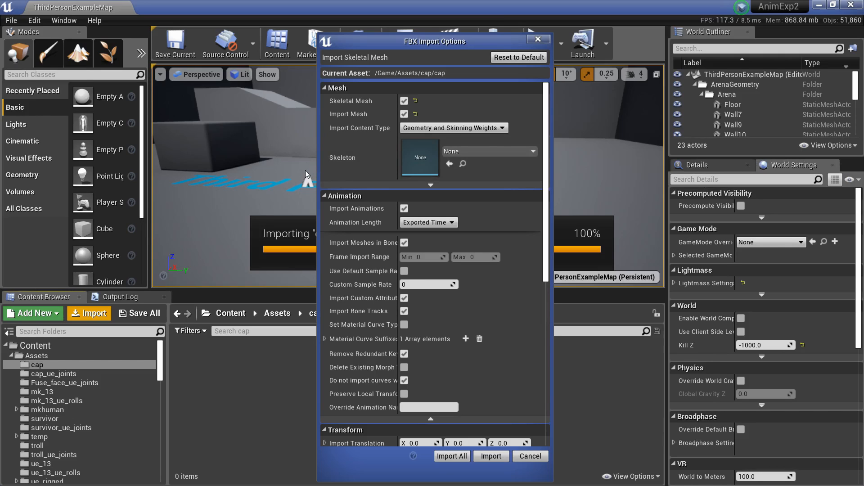
click(483, 455)
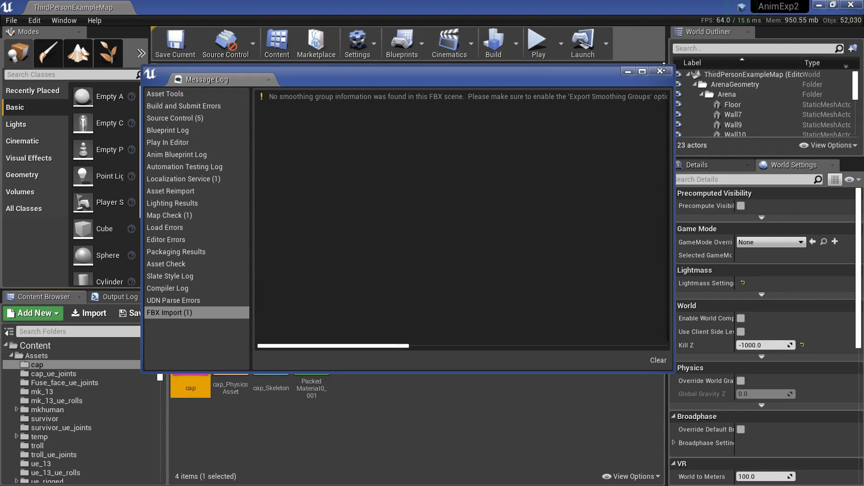
click(661, 70)
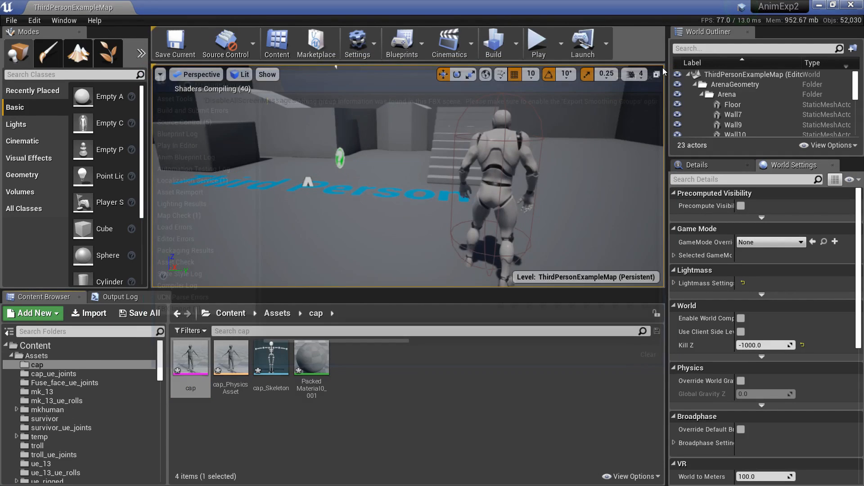
Step: Open the cap_Skeleton asset and show the retargeting options in its skeleton tree
double_click(270, 358)
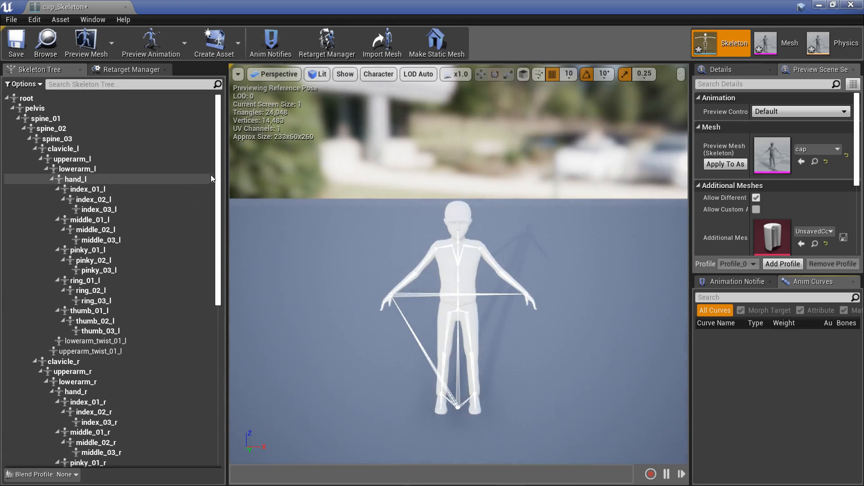
drag(219, 176, 218, 152)
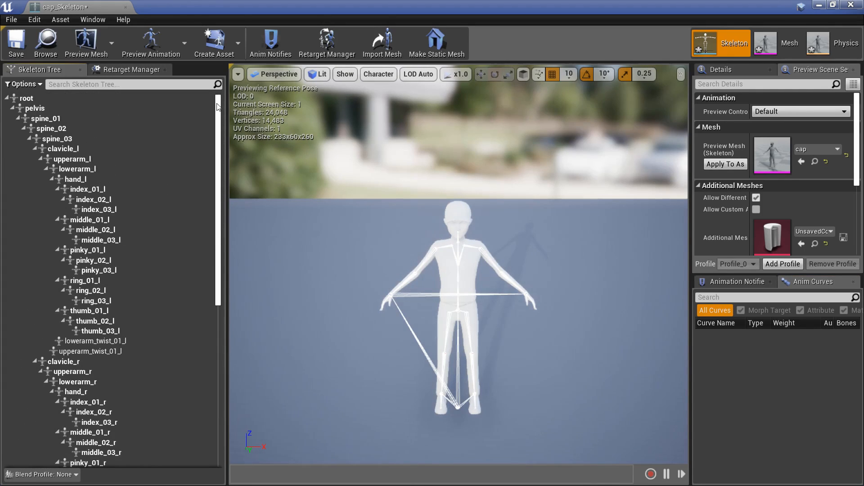
click(25, 84)
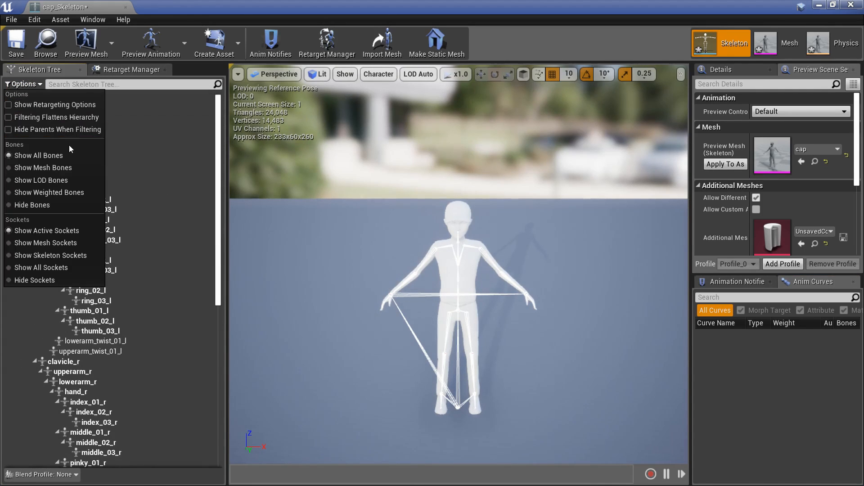
click(44, 104)
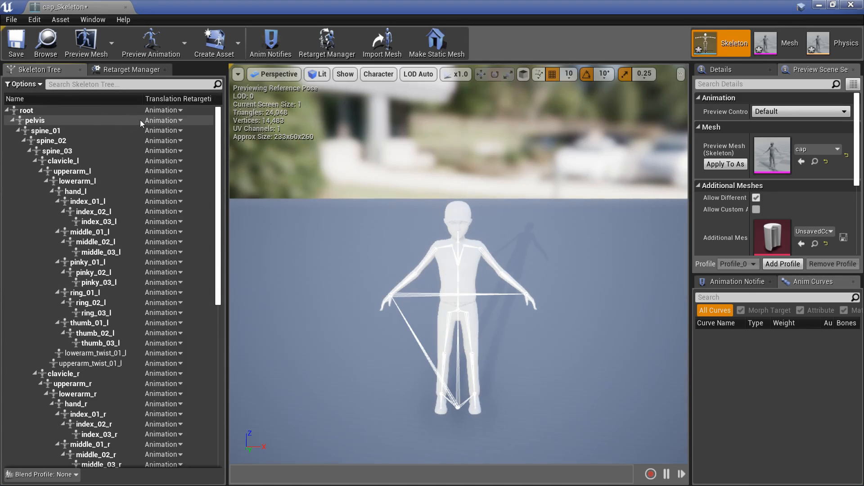
Step: Recursively set translation retargeting to Skeleton for all bones under root
click(46, 110)
right_click(46, 110)
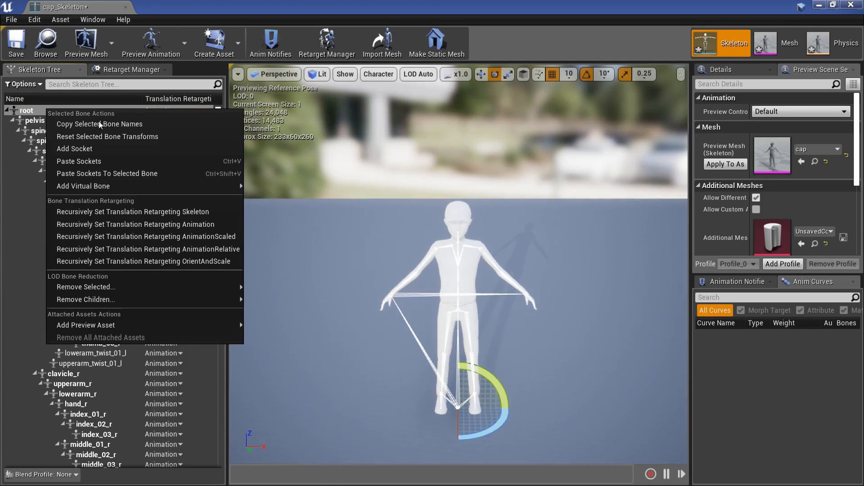
click(190, 211)
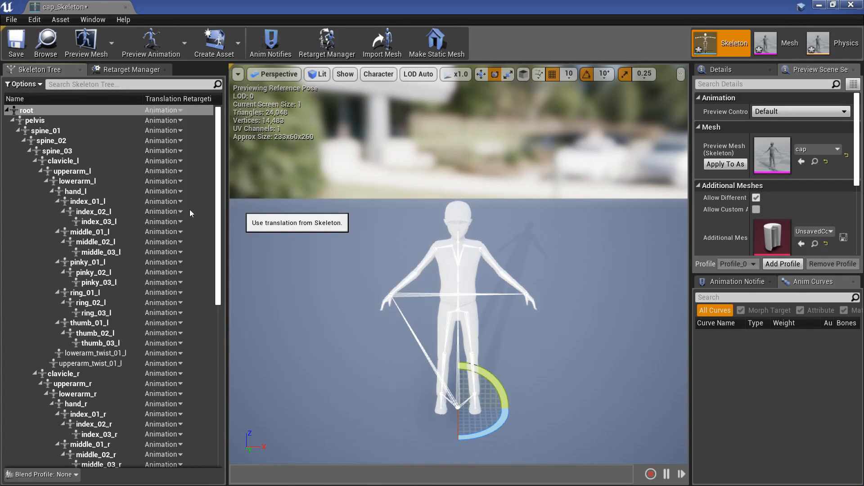
Step: Set the root bone's translation retargeting to Animation and the pelvis bone's to Animation Scaled
click(169, 111)
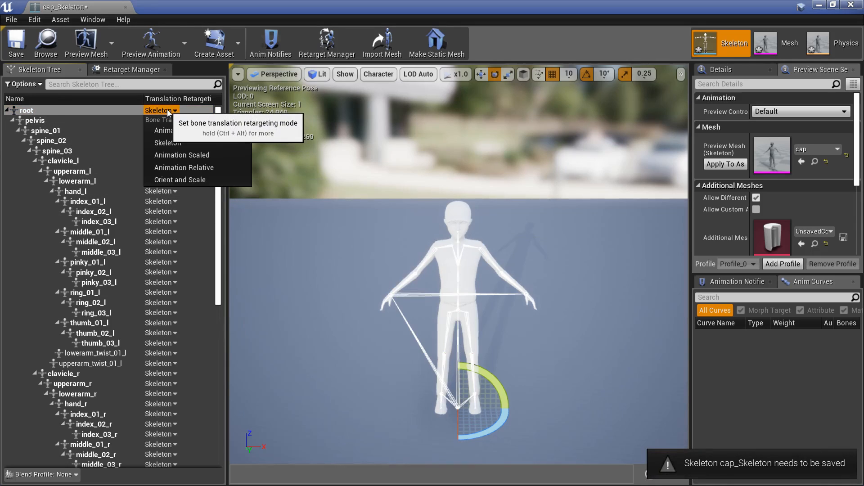
click(196, 131)
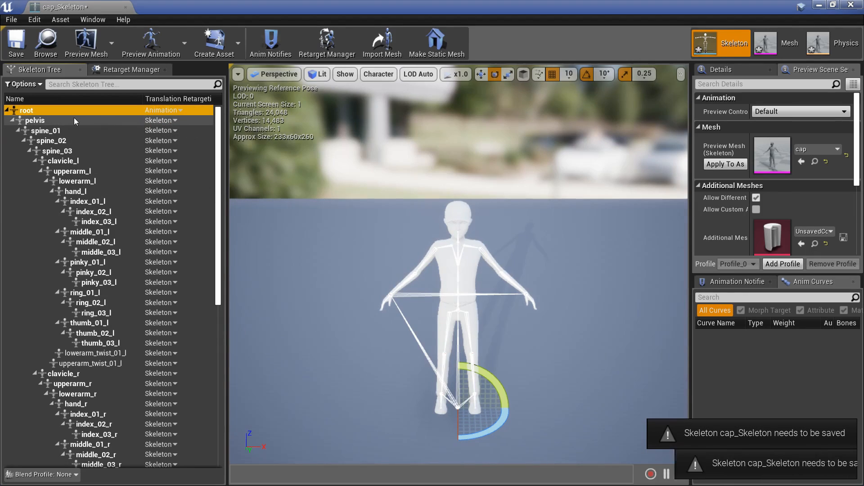
click(171, 120)
click(210, 165)
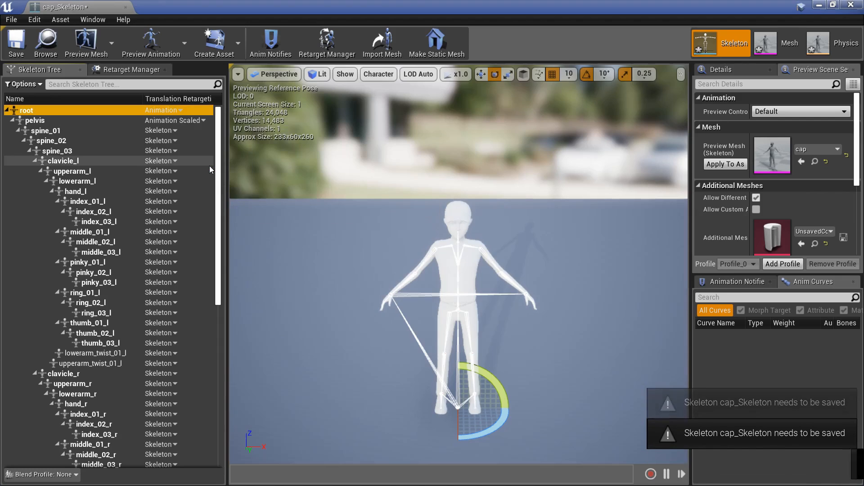
Step: Recursively set translation retargeting to Animation for the ik_foot_root and ik_hand_root bone chains
scroll(222, 358, down, 10)
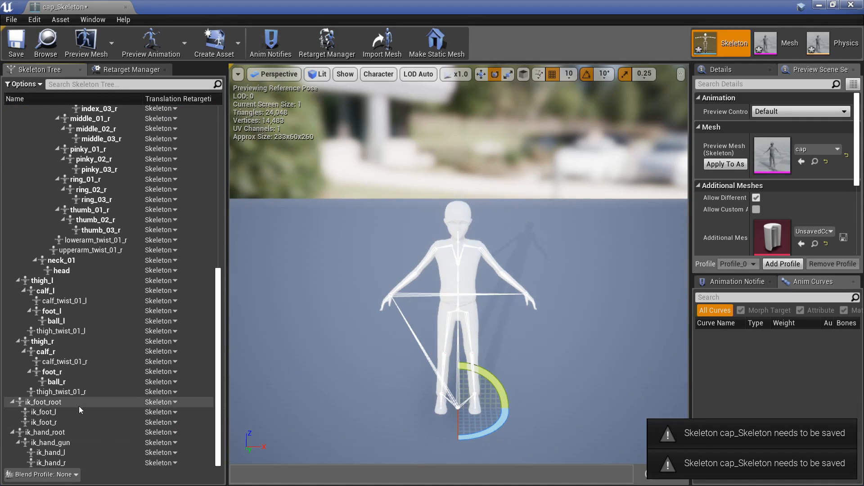
click(68, 402)
right_click(66, 401)
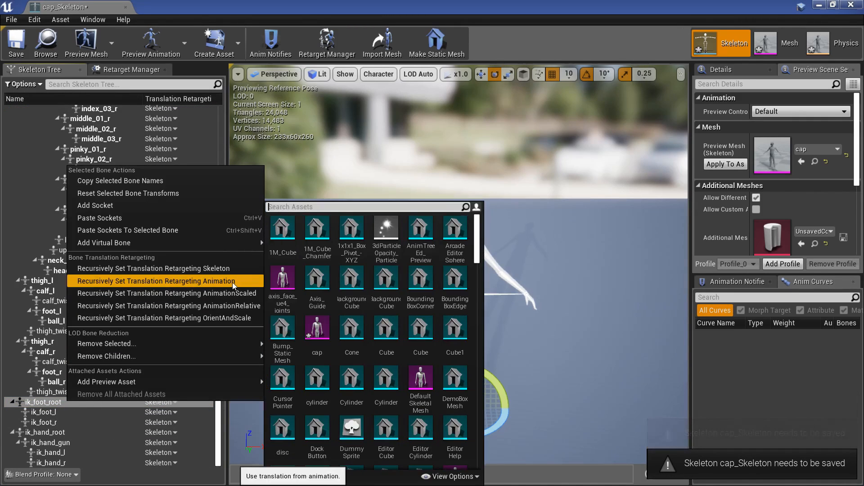
click(231, 281)
click(74, 433)
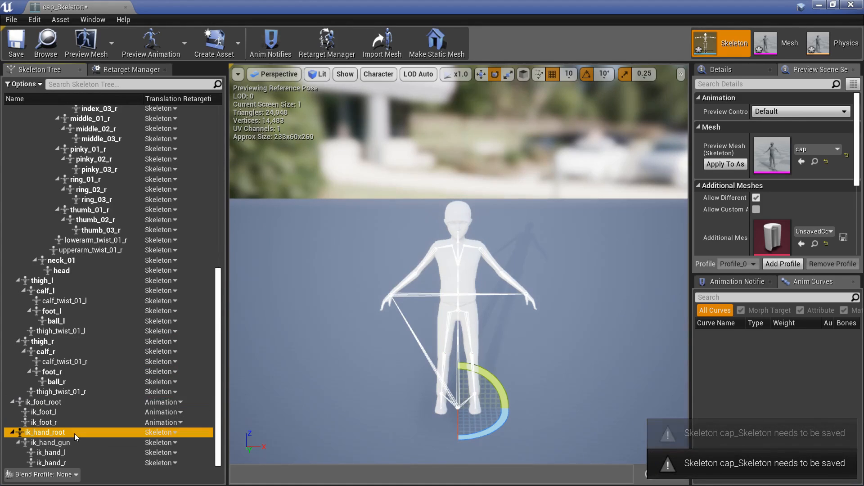
right_click(74, 433)
click(224, 313)
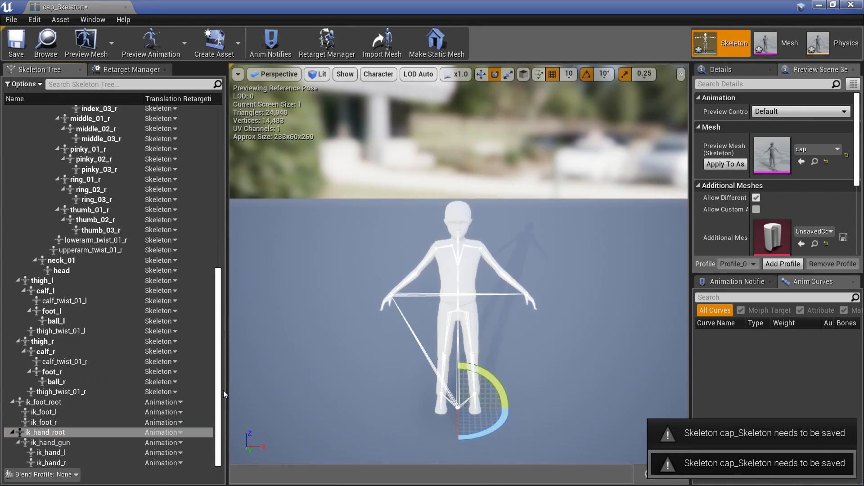
scroll(222, 257, up, 10)
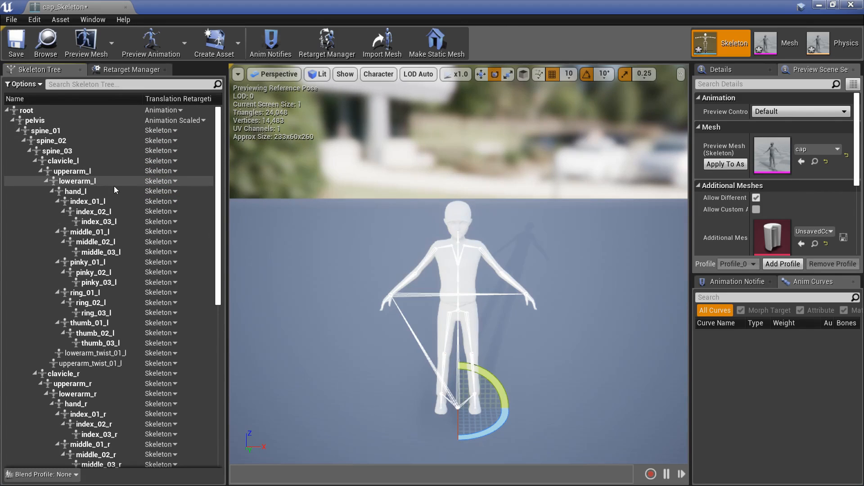
Step: Assign the Humanoid rig to the cap skeleton in the Retarget Manager
drag(218, 231, 197, 185)
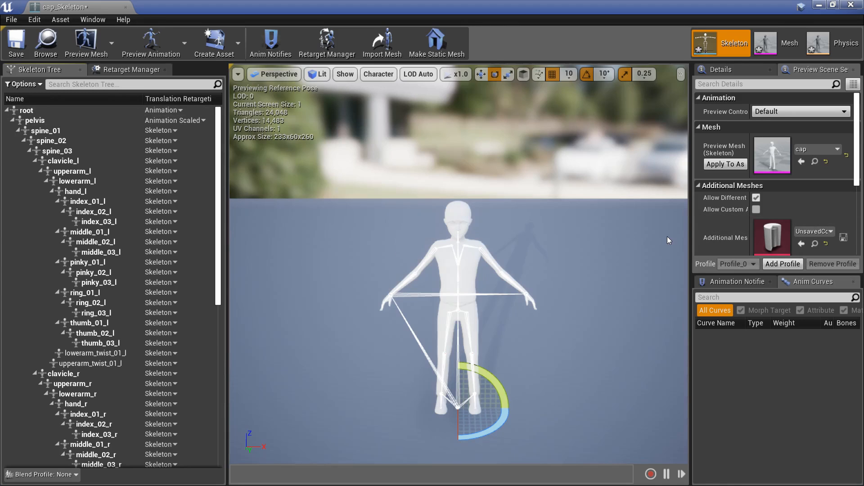
click(124, 70)
click(104, 290)
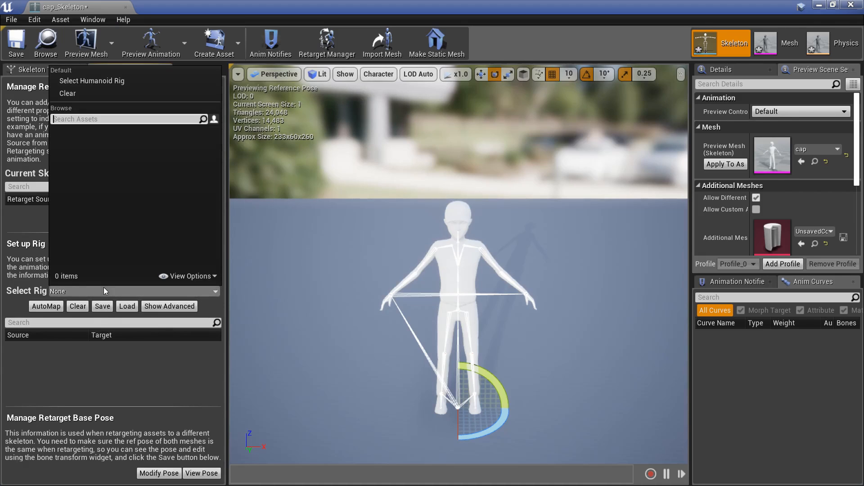
click(82, 81)
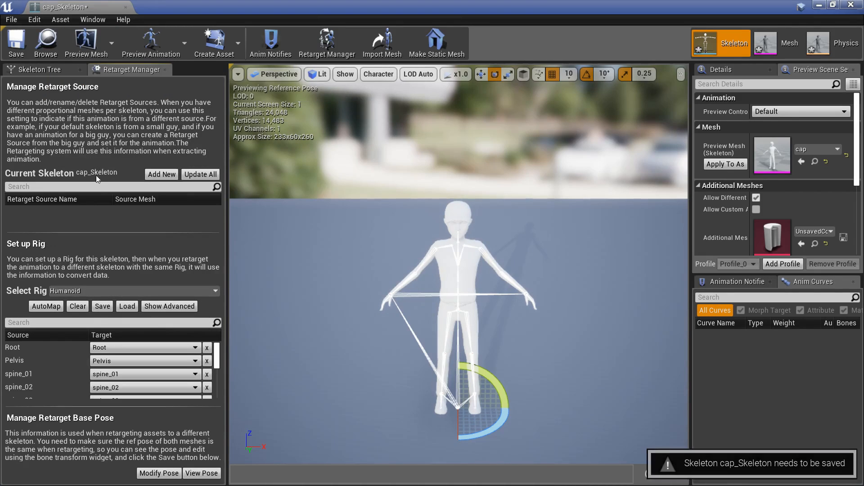
scroll(135, 367, down, 4)
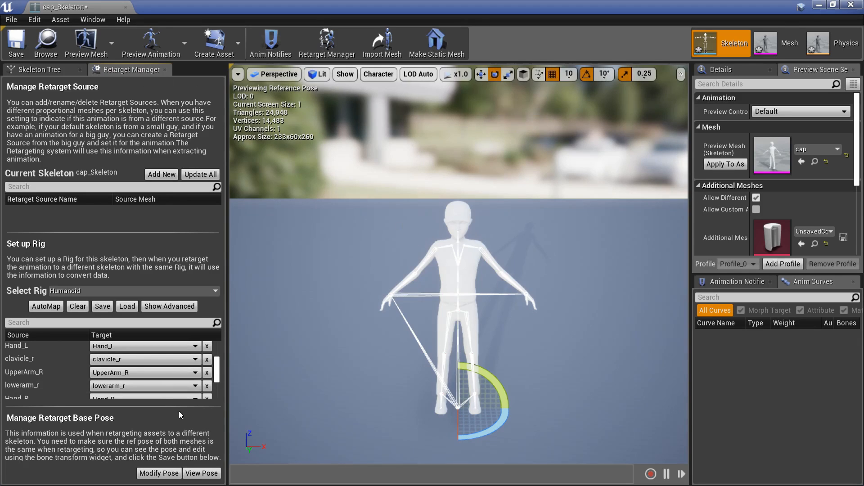
Step: Save the cap_Skeleton asset and return to the level editor
click(40, 69)
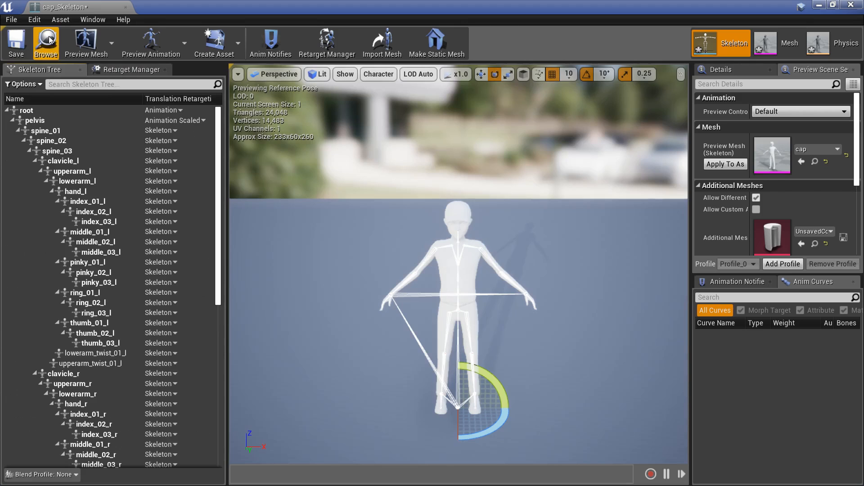
click(16, 41)
click(125, 6)
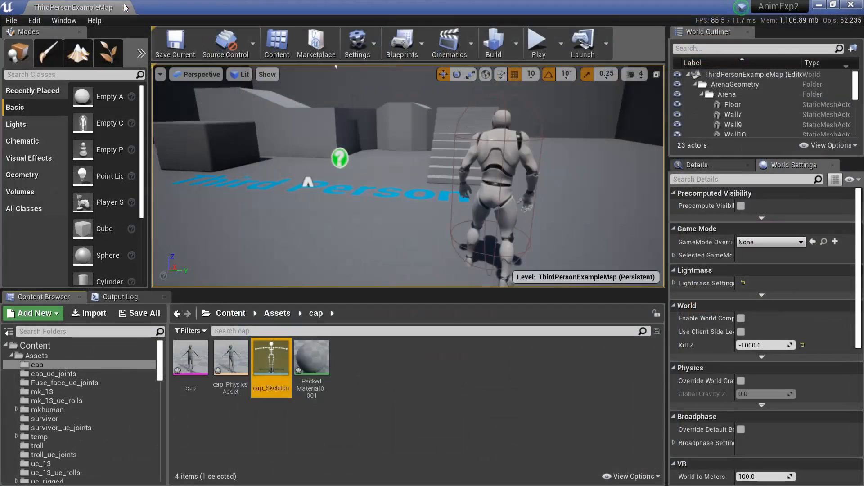
Step: Open the cap mesh and apply it as the skeleton's preview mesh
double_click(191, 358)
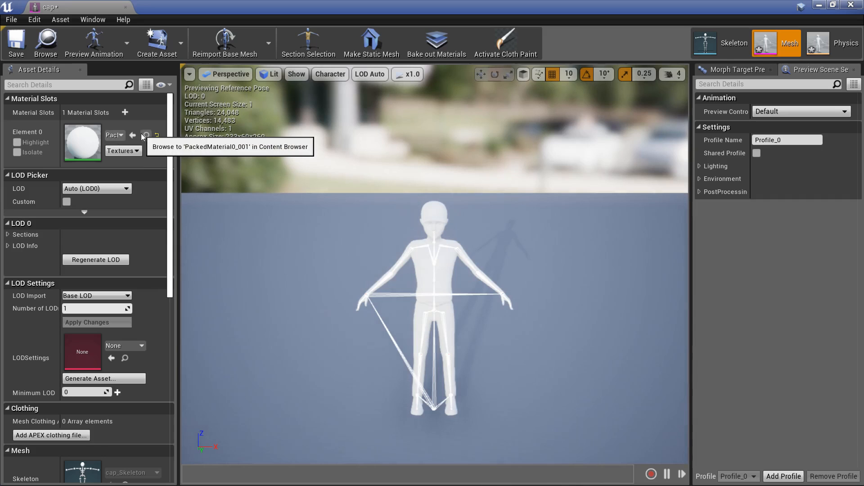
click(732, 42)
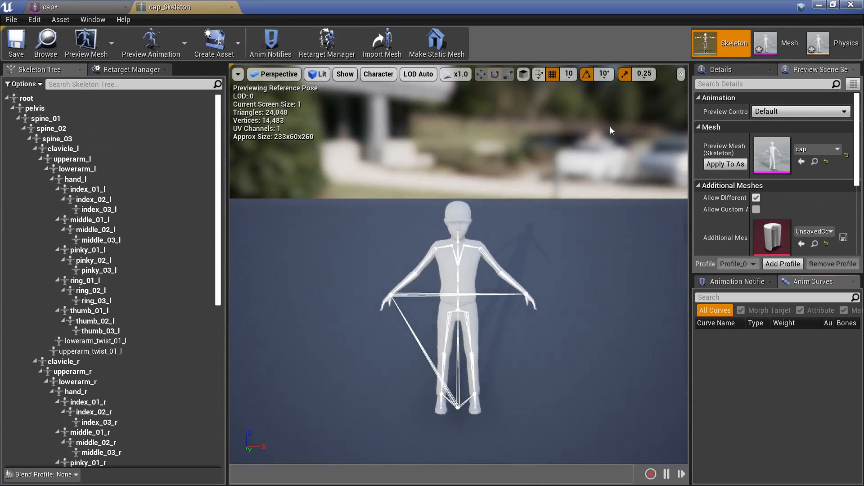
click(725, 165)
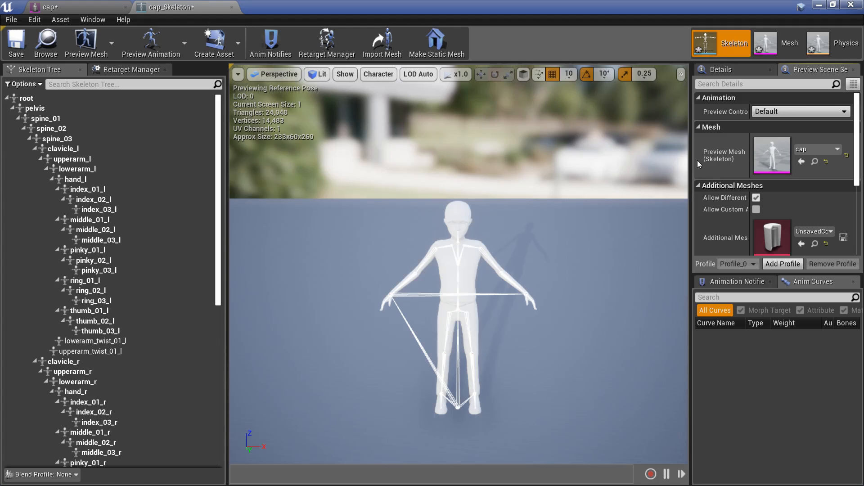
Step: Start importing cap_ue.fbx into the cap_ue_joints content folder
click(232, 7)
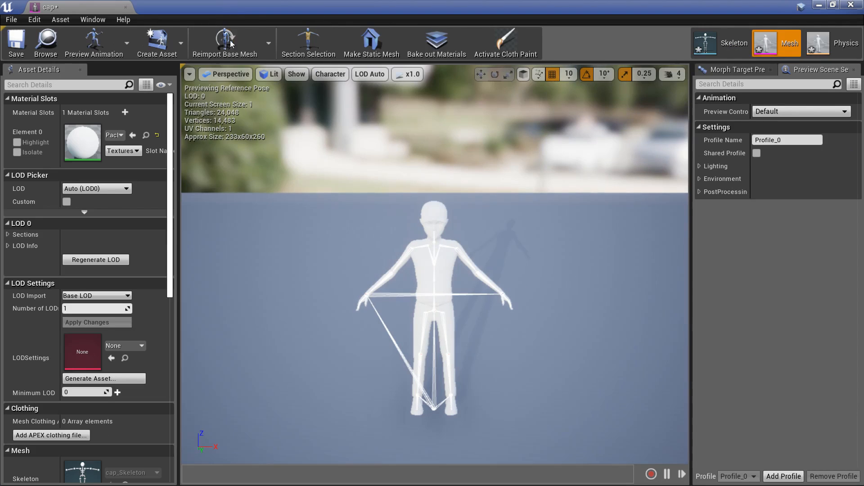
click(126, 7)
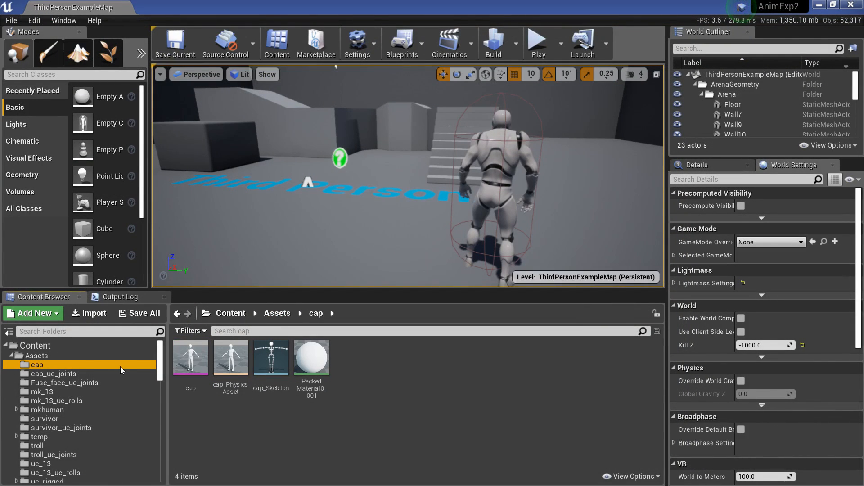
click(77, 374)
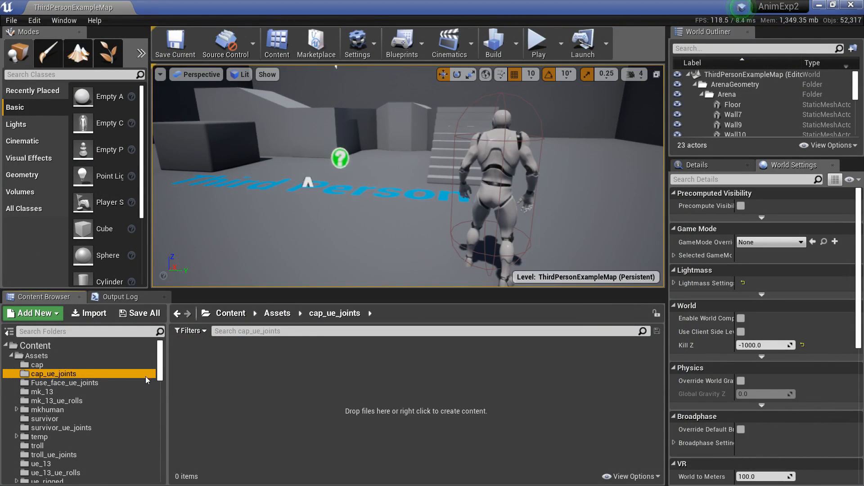
click(215, 385)
click(82, 317)
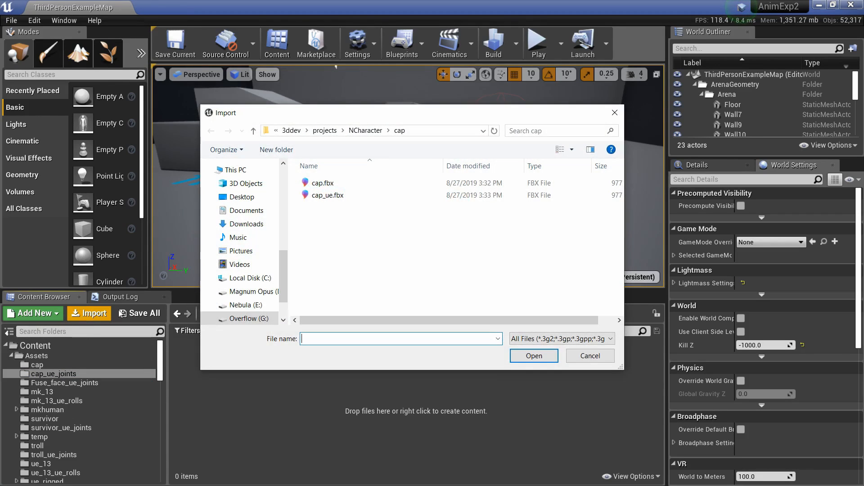
click(353, 196)
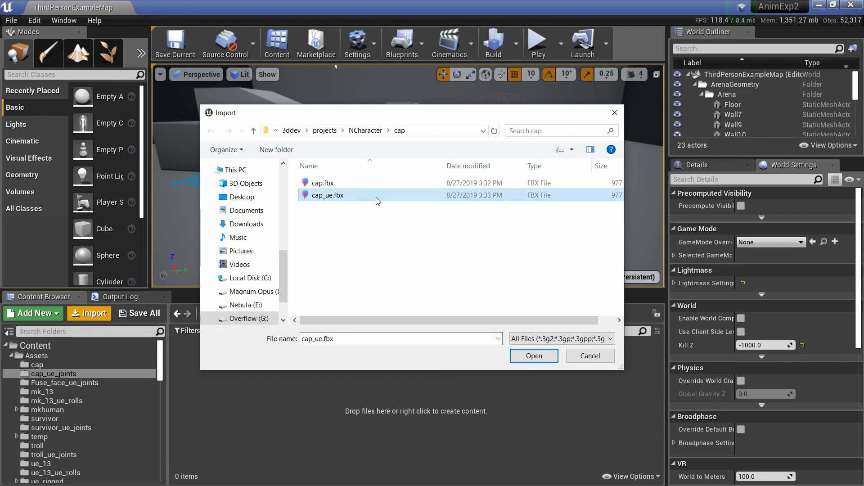
click(531, 356)
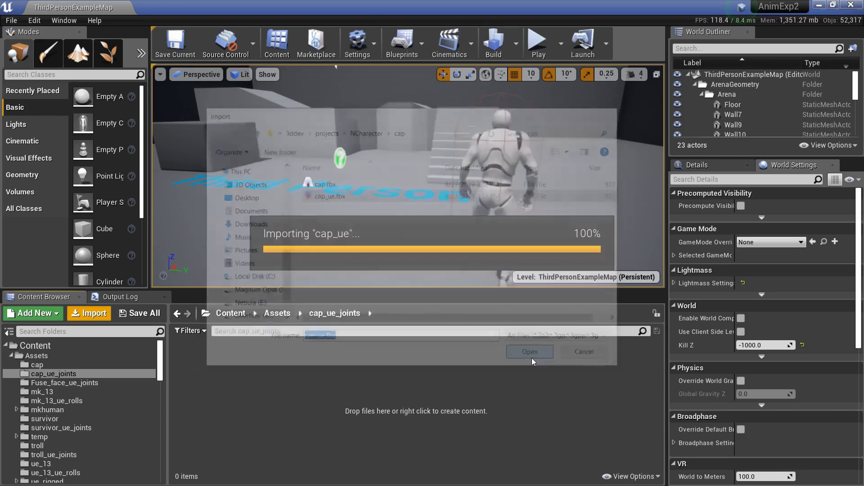
Step: Set the import skeleton to UE4_Mannequin_Skeleton, import the mesh, and close the message log
click(488, 151)
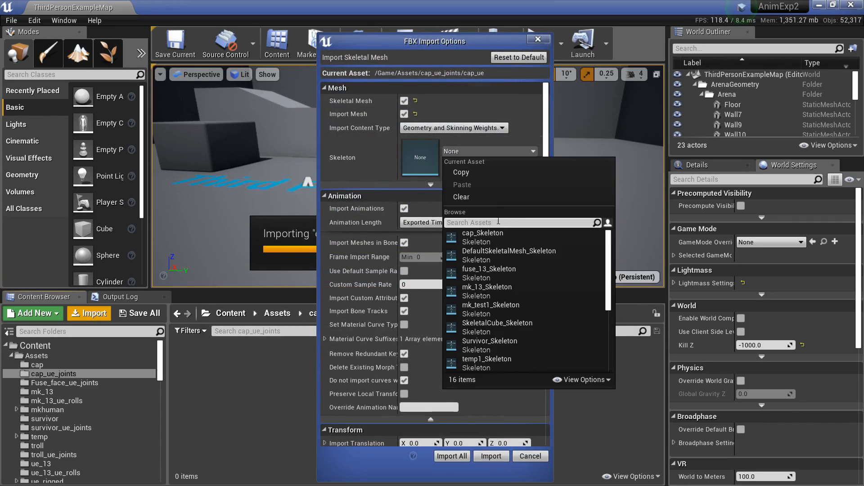
text(mann)
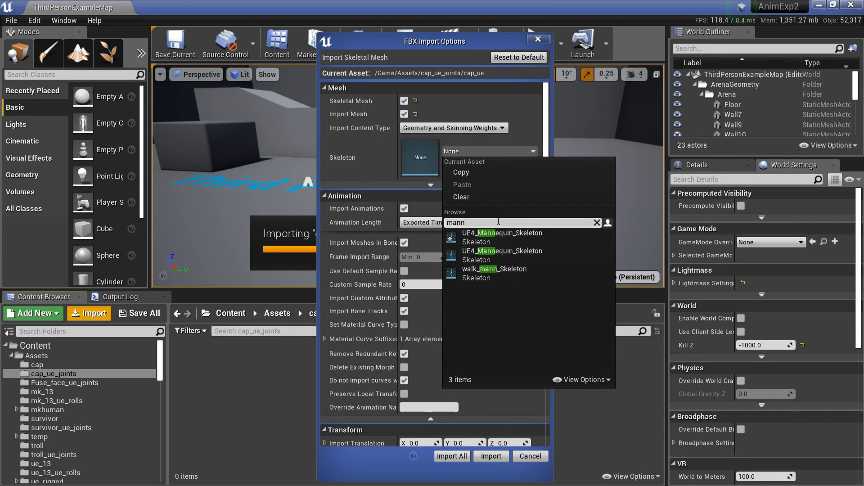
click(564, 242)
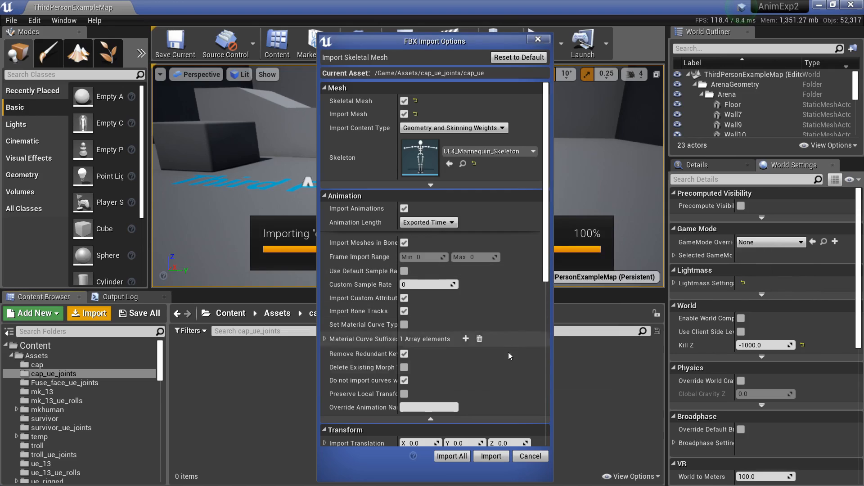
click(490, 456)
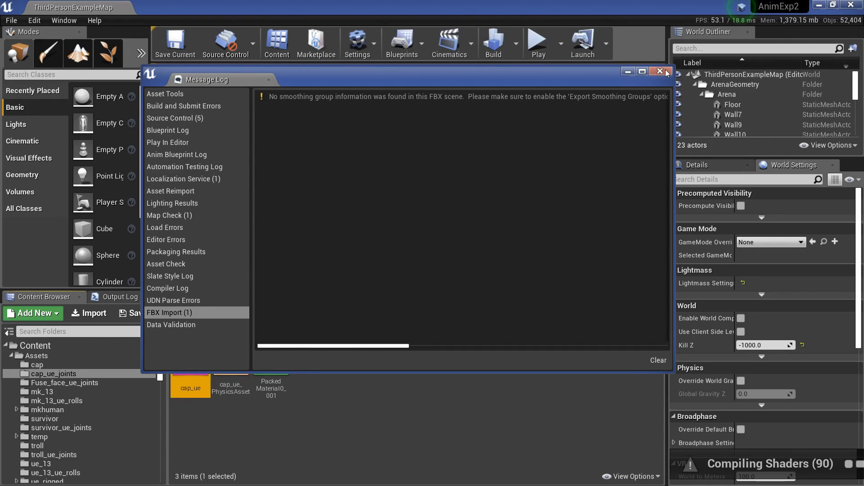
click(660, 72)
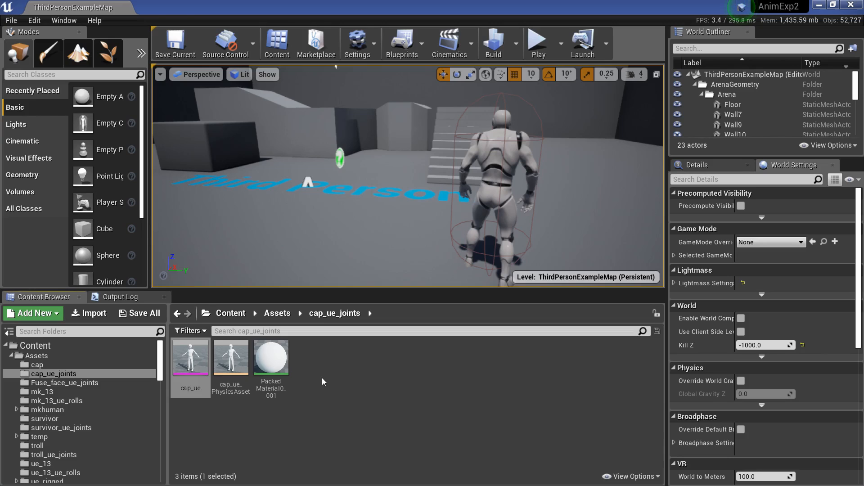
Step: Open the UE4_Mannequin_Skeleton from cap_ue and set its preview mesh to cap_ue
double_click(192, 356)
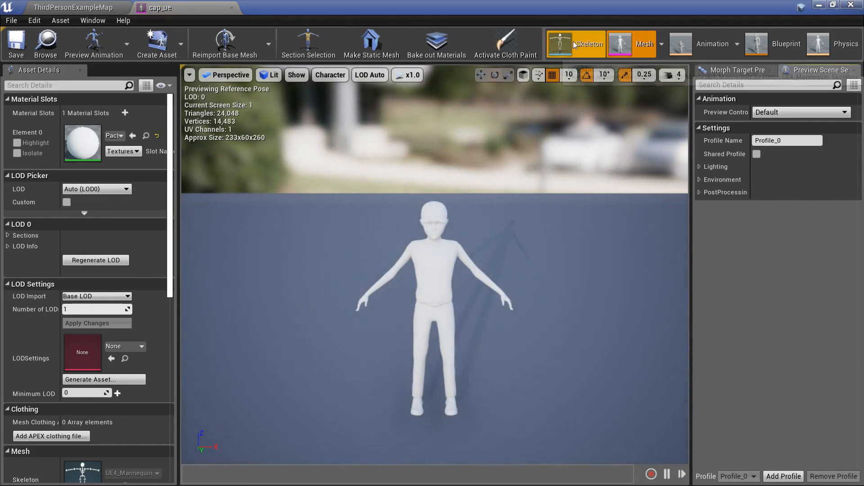
click(574, 43)
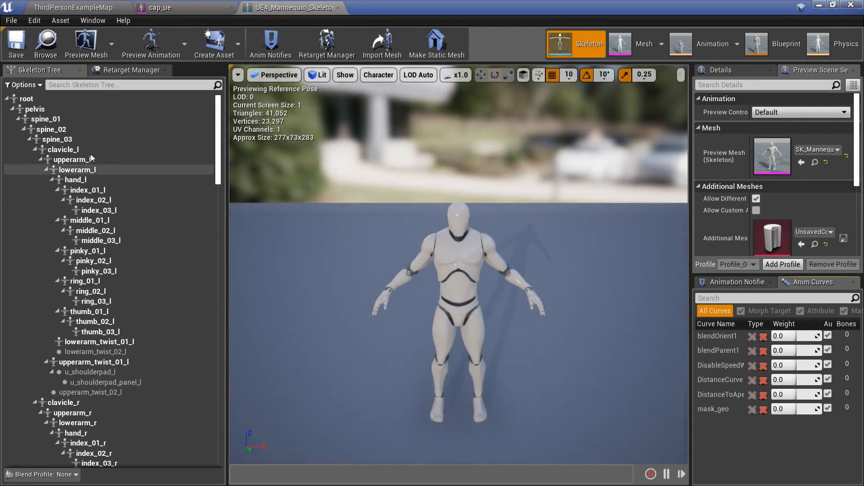
click(94, 47)
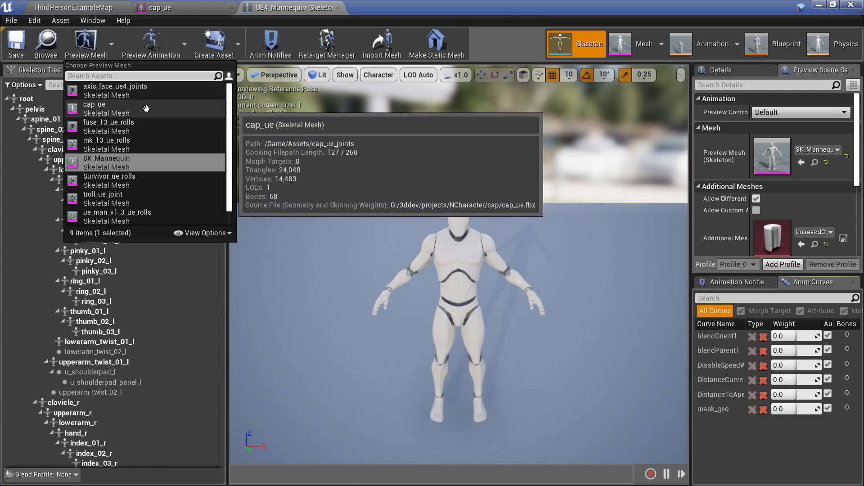
click(147, 109)
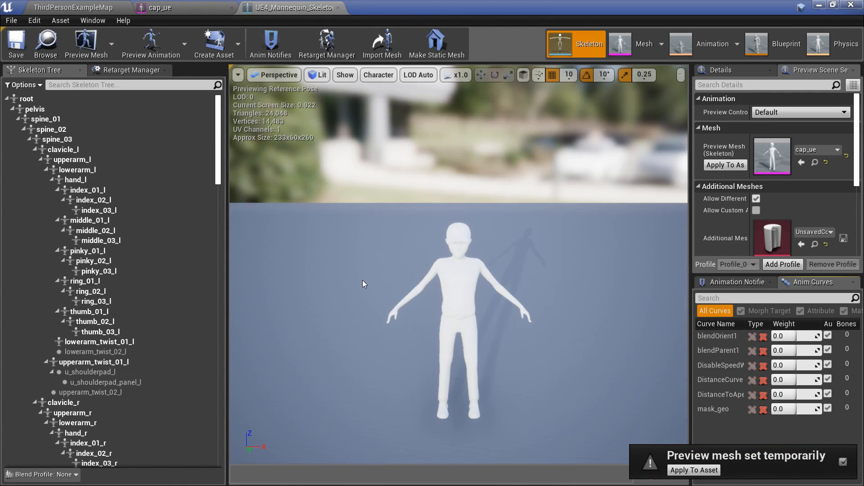
Step: Preview the skeleton with the Survivor_ue_rolls and troll_ue_joint meshes
click(111, 42)
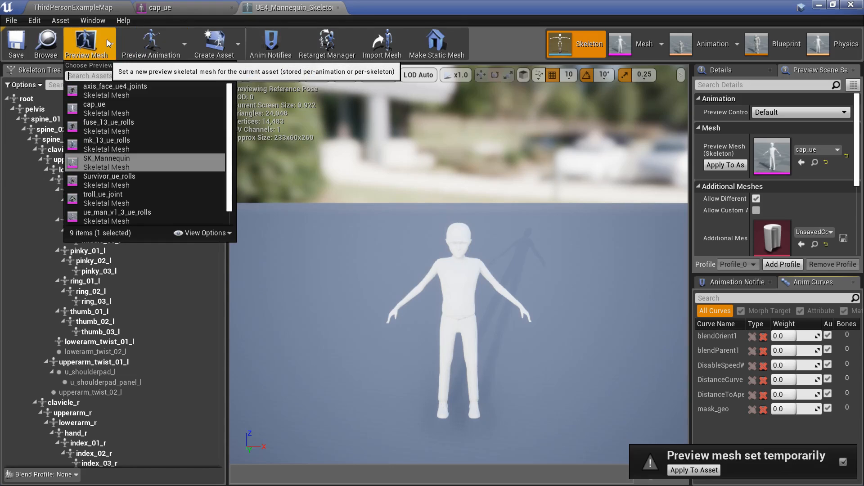
click(126, 176)
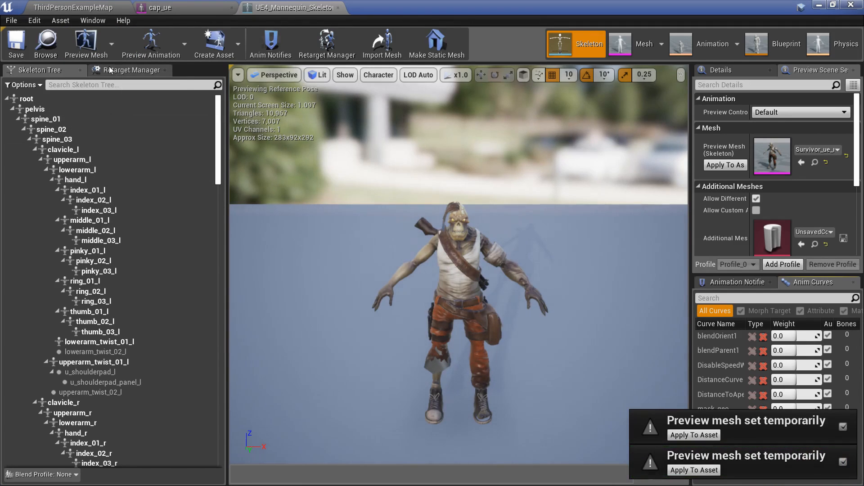
click(99, 41)
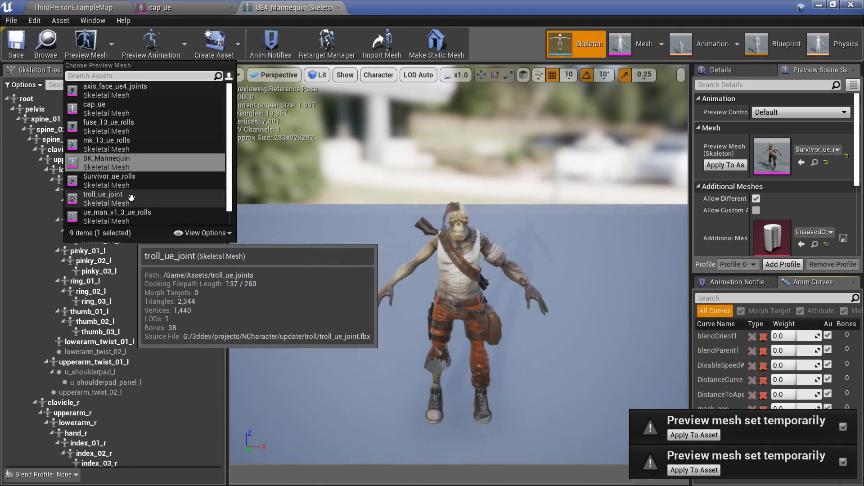
click(131, 198)
Step: Switch the preview mesh back to cap_ue and apply it to the skeleton asset
click(112, 44)
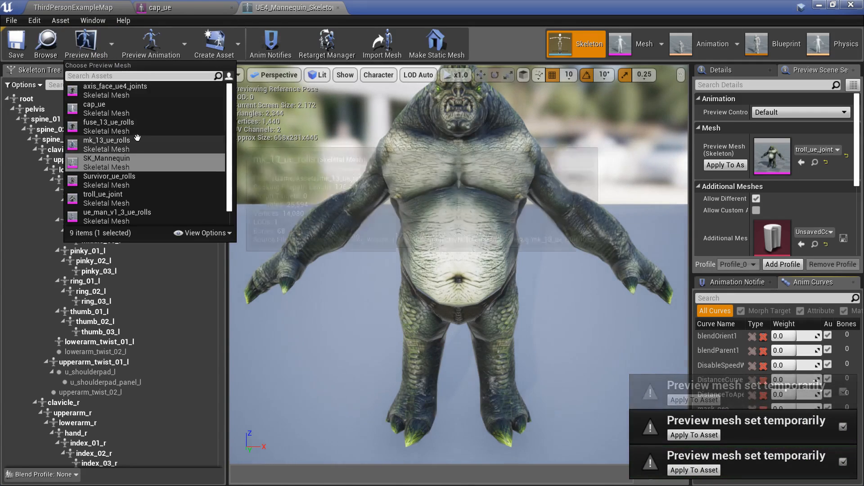
click(114, 108)
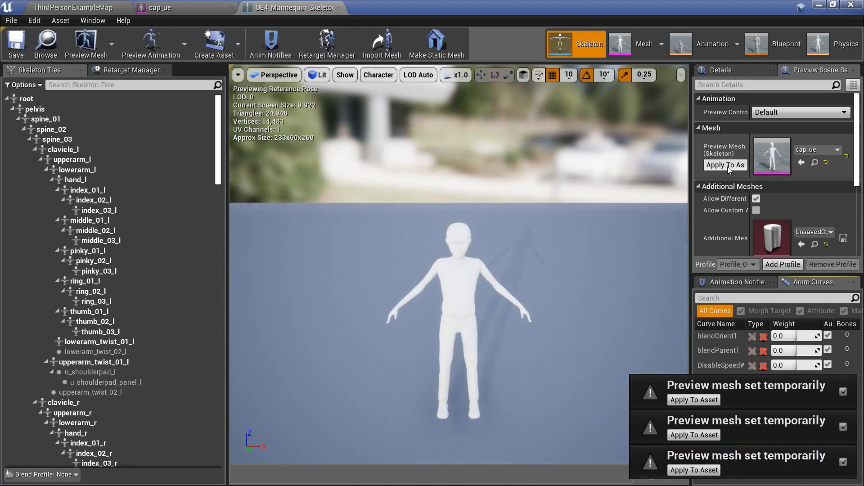
click(727, 166)
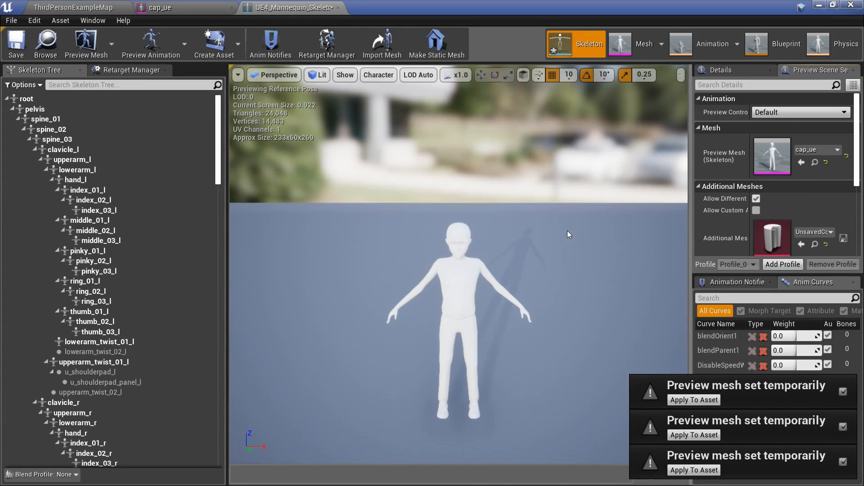
Step: Open the ThirdPersonJump_Loop animation to preview it on the cap_ue mesh
click(698, 42)
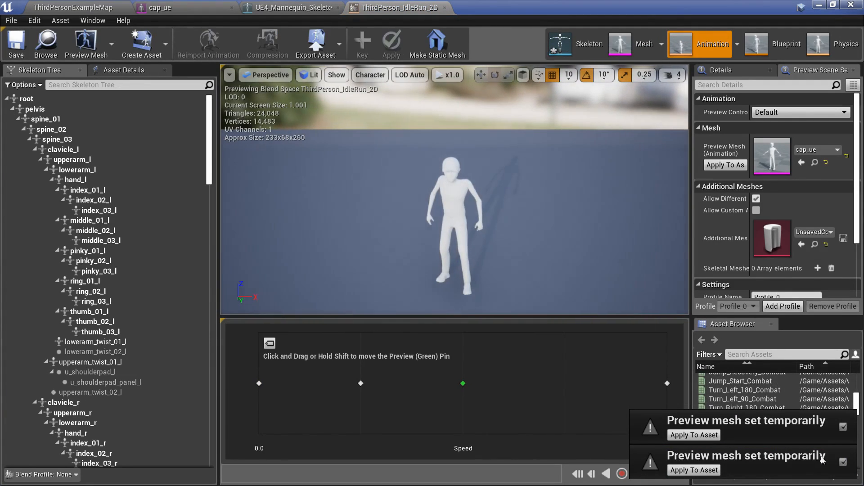
scroll(810, 403, down, 5)
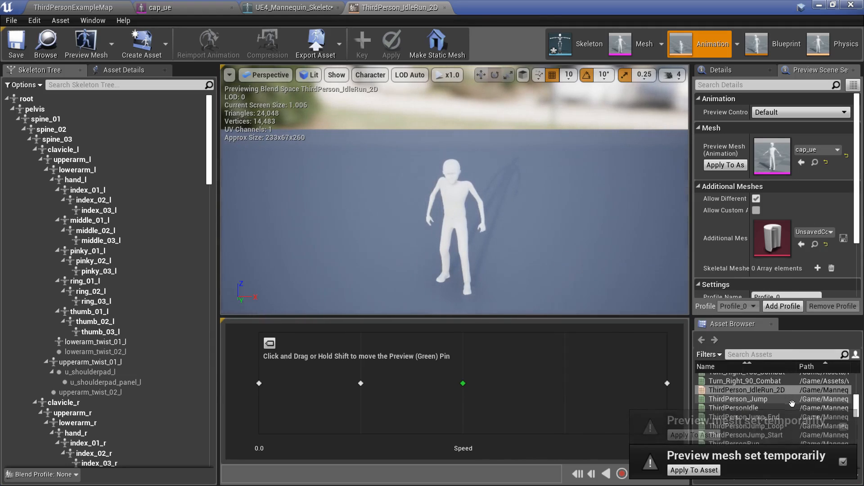
double_click(781, 407)
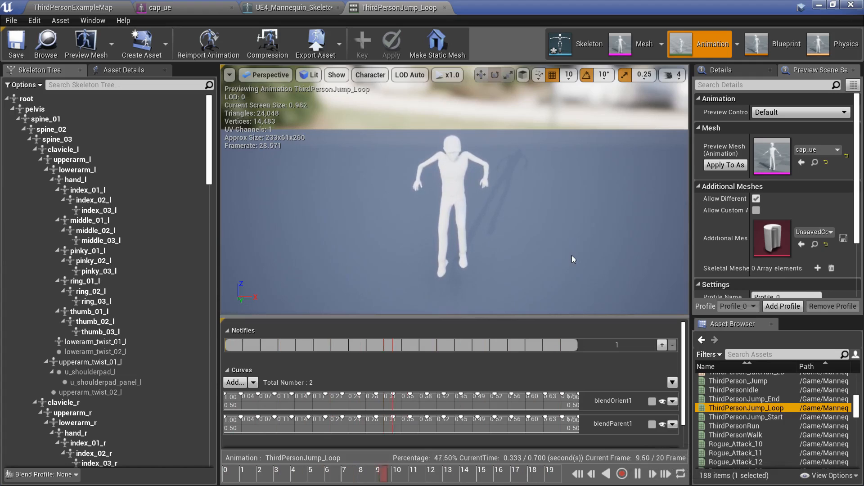
right_drag(466, 226, 518, 222)
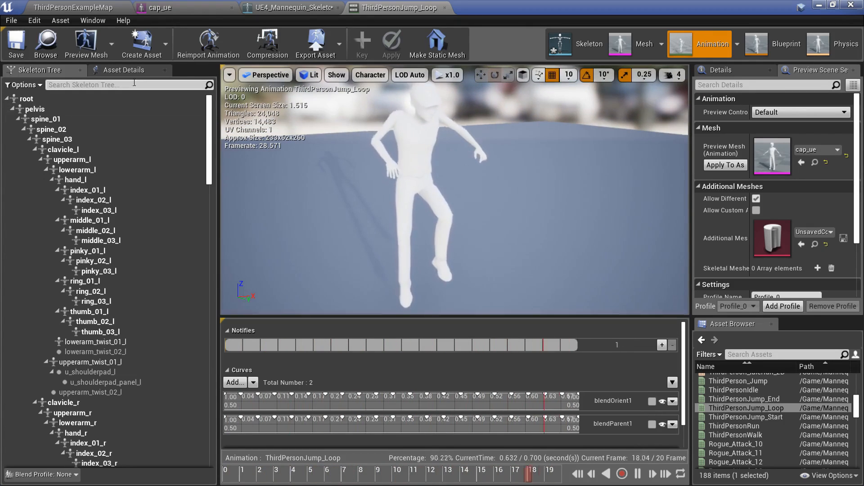
click(111, 45)
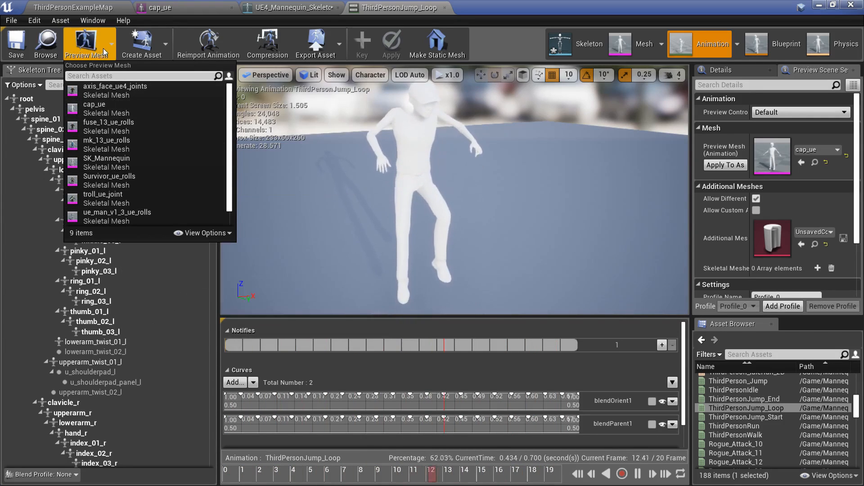
click(374, 187)
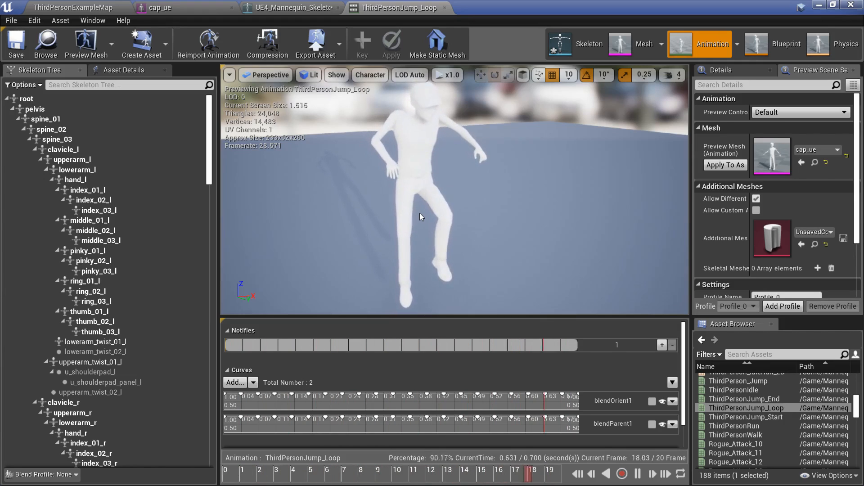
Step: Preview the Rogue_Attack_12 and Rogue_Attack_15 animations on the cap_ue mesh
scroll(760, 396, down, 1)
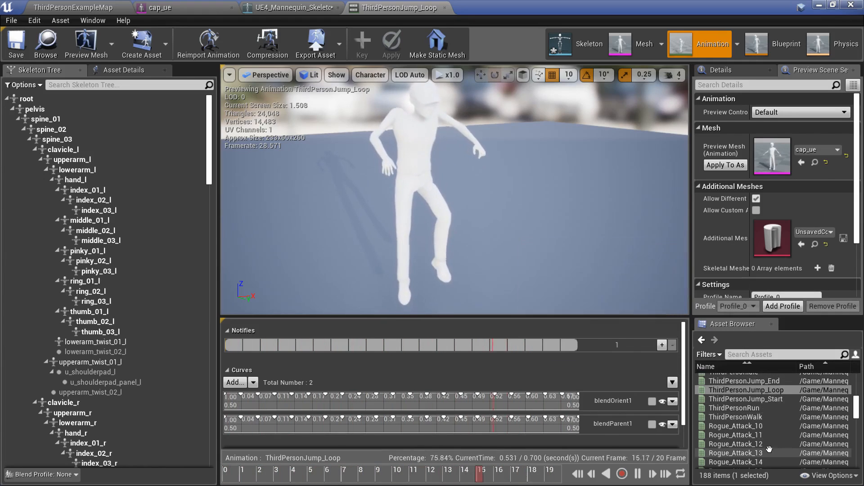
click(756, 444)
double_click(757, 443)
scroll(763, 450, down, 1)
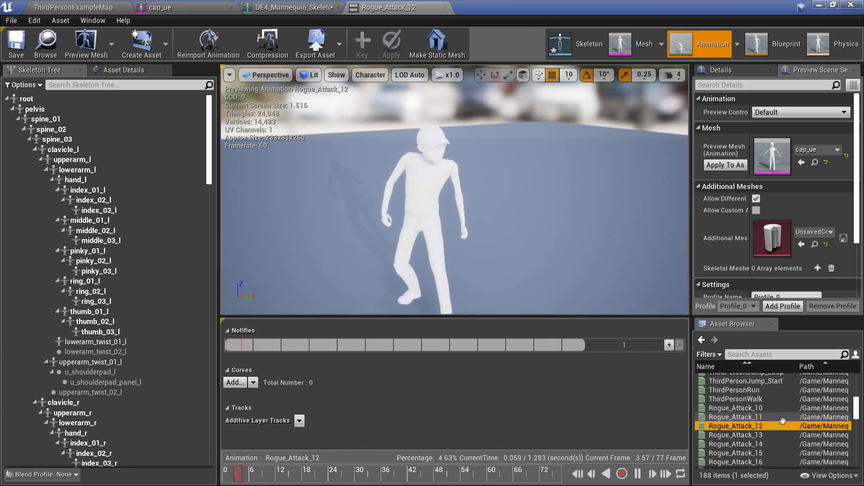
double_click(765, 453)
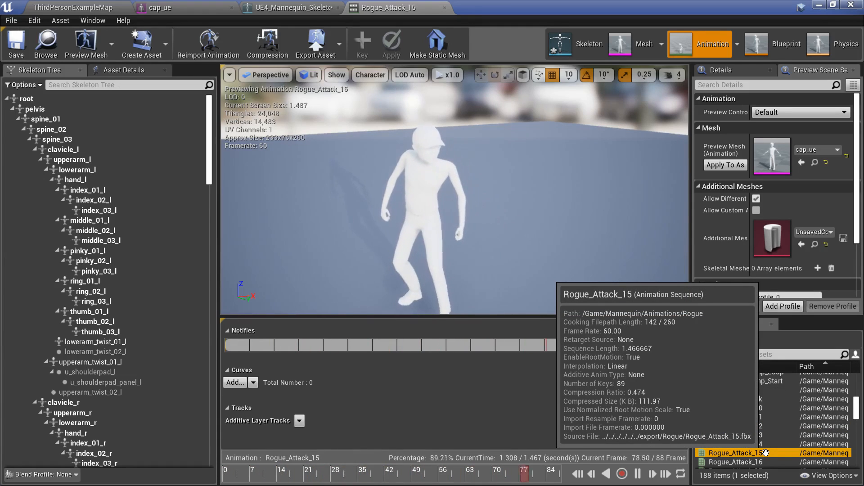
Step: Preview the Rogue_Attack_19 and Rogue_Attack_22 animations, then browse to the cap_ue asset in the Content Browser
scroll(783, 463, down, 1)
scroll(782, 463, down, 1)
double_click(759, 450)
scroll(758, 449, down, 2)
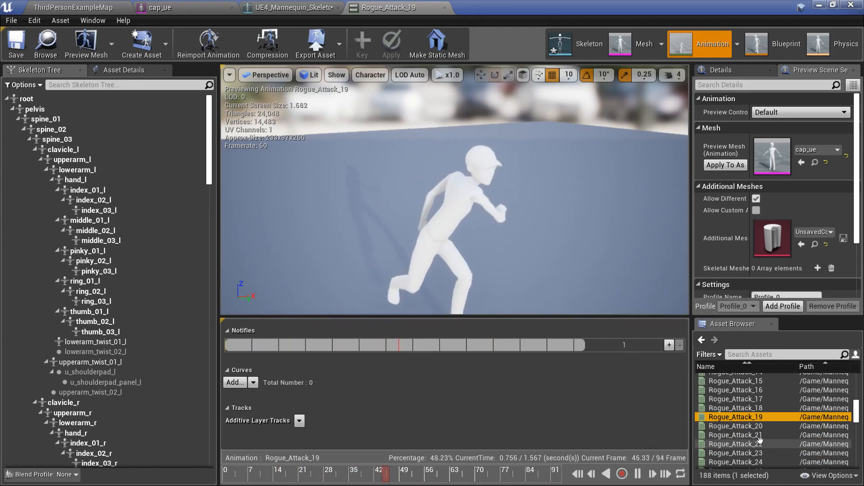
double_click(759, 441)
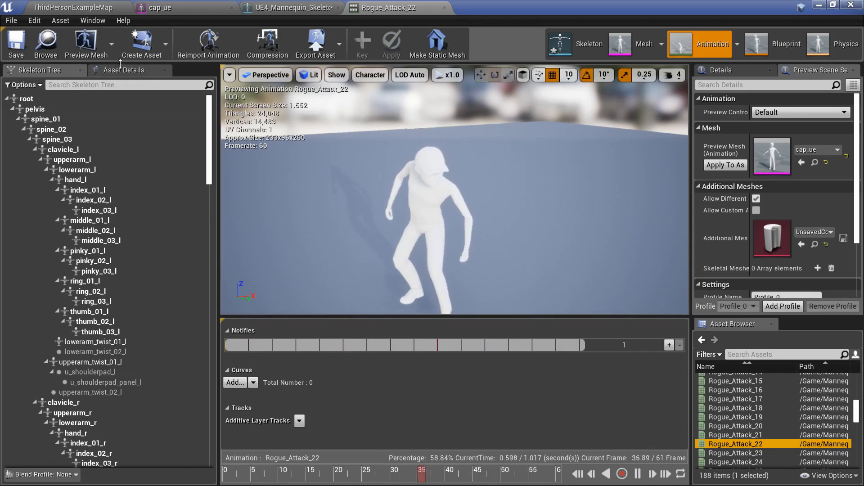
click(47, 45)
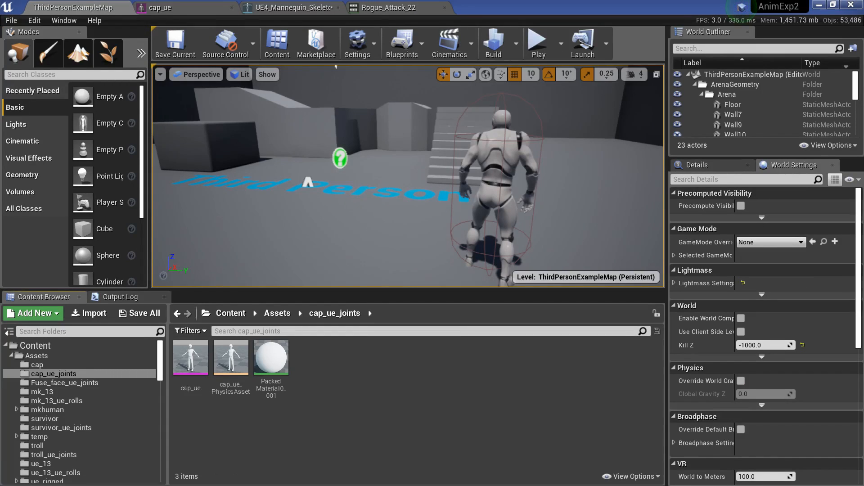